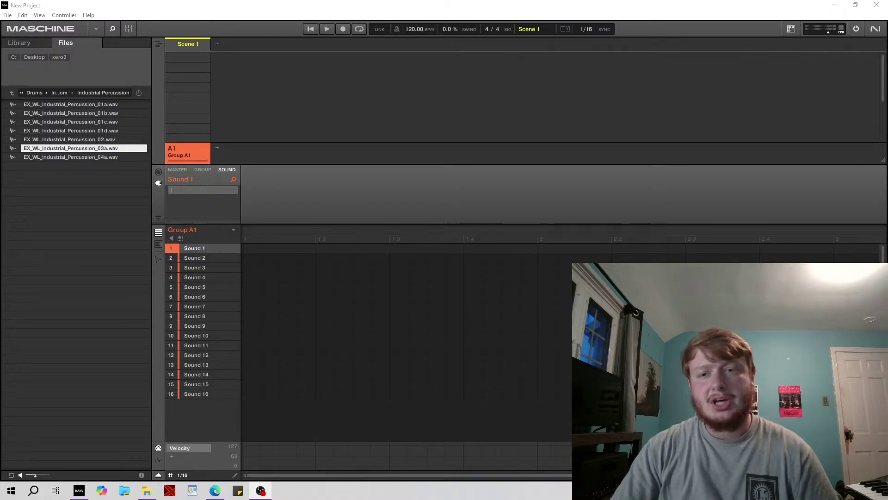
Audition the EX_WL_Industrial_Percussion_04a.wav and EX_WL_Industrial_Percussion_02.wav samples and raise the preview volume slightly.
left_click(96, 157)
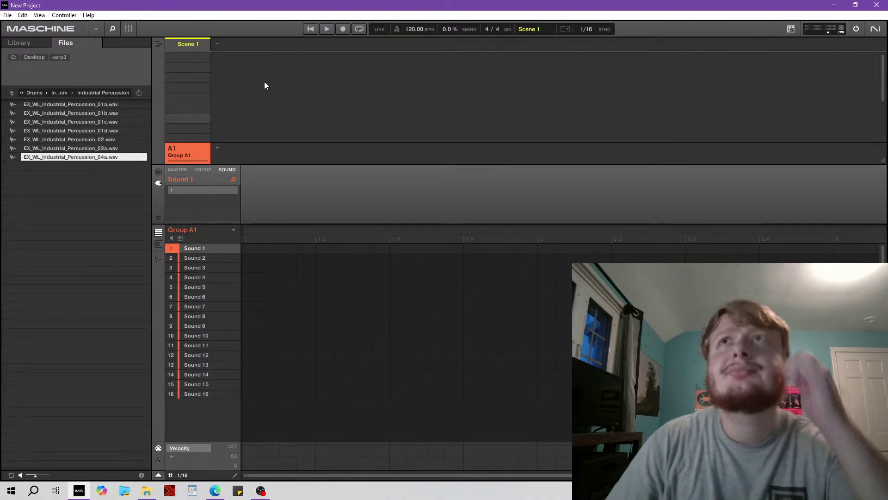
left_click(85, 138)
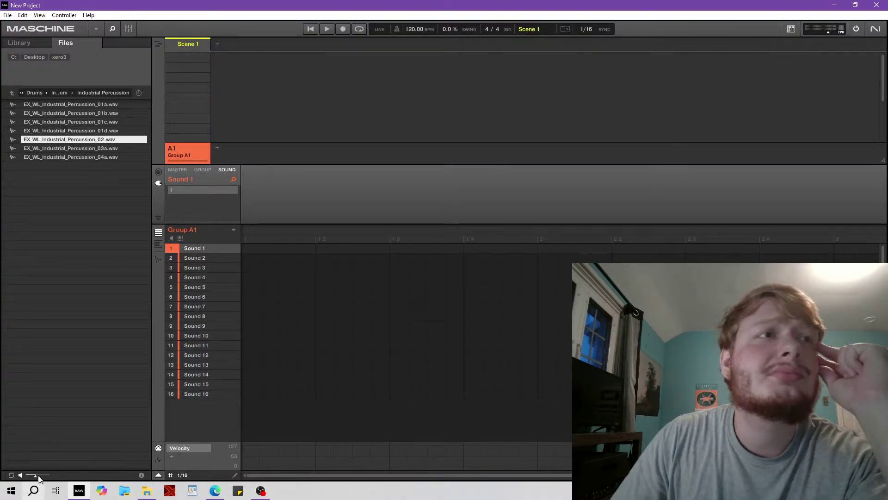
left_click_drag(35, 475, 42, 476)
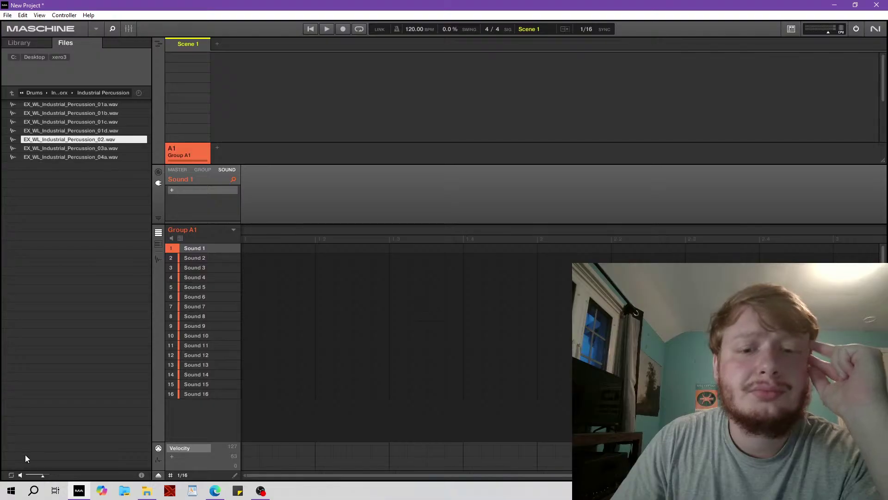
Go back up the folder hierarchy from Industrial Percussion to the Filez 4 Music folder.
left_click(11, 93)
left_click(12, 92)
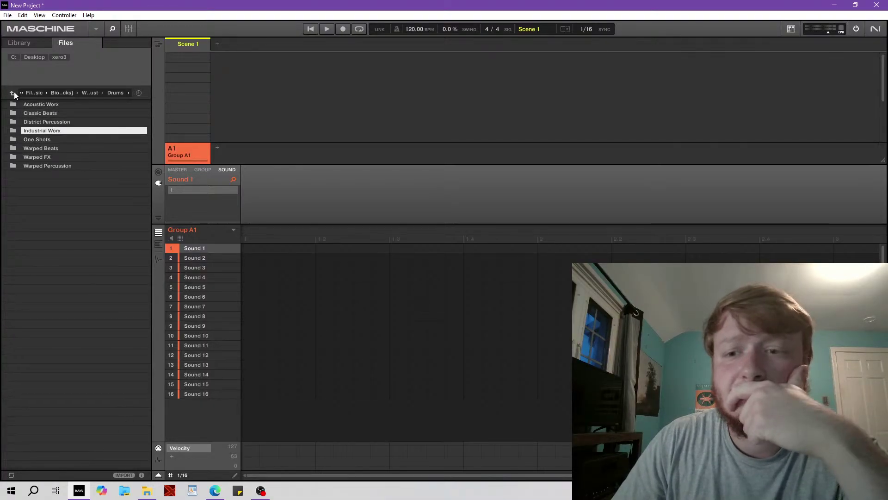
left_click(13, 93)
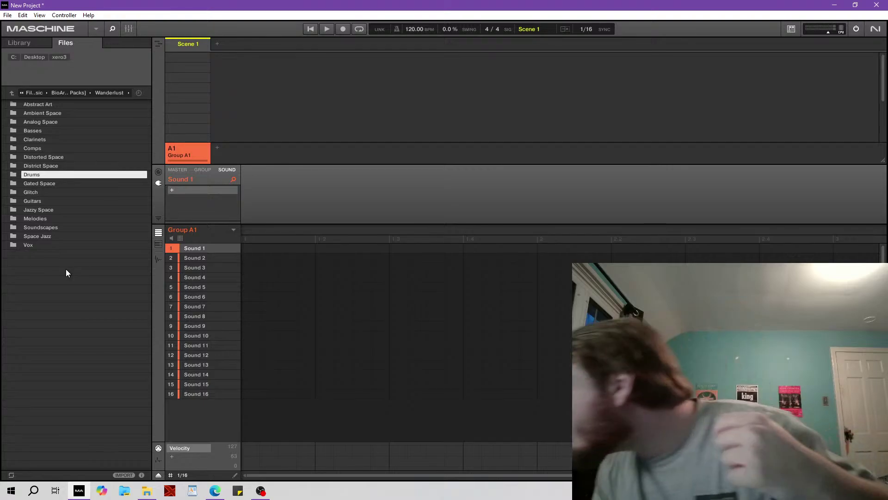
left_click(14, 94)
left_click(14, 93)
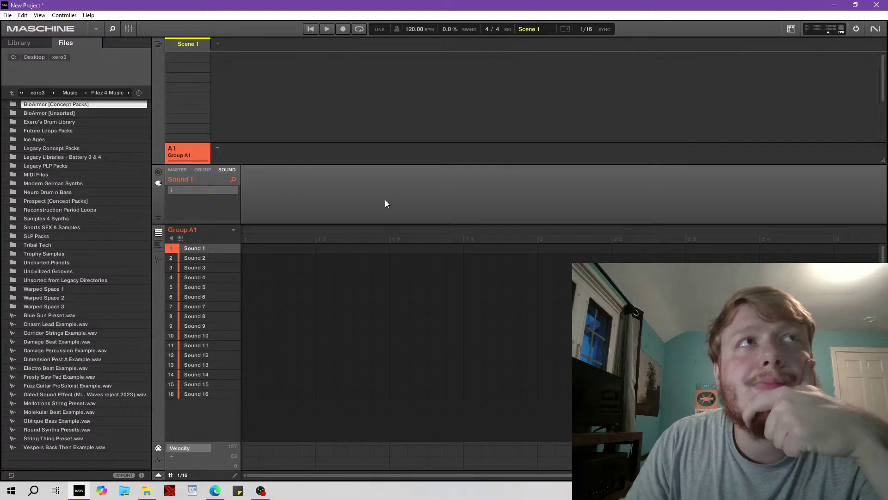
Load the BEATSURFING RANDOM Metal VST3 instrument on Sound 1 and reposition its plugin window.
left_click(171, 190)
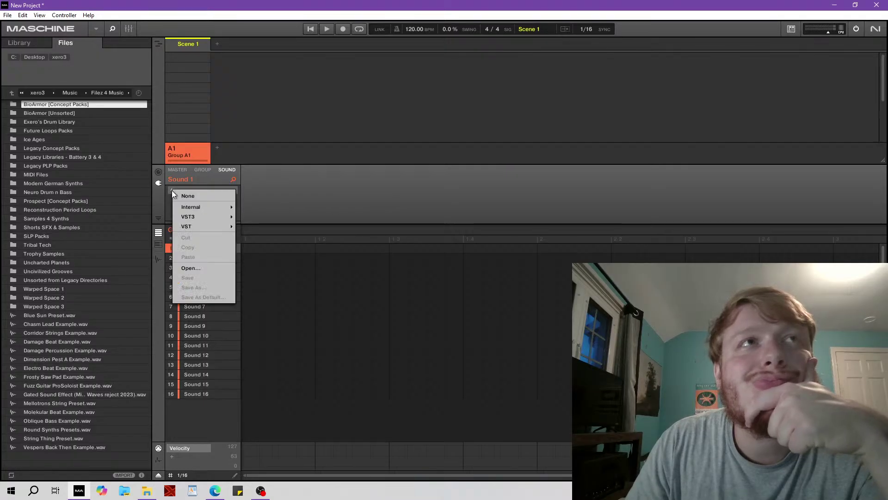
mouse_move(193, 208)
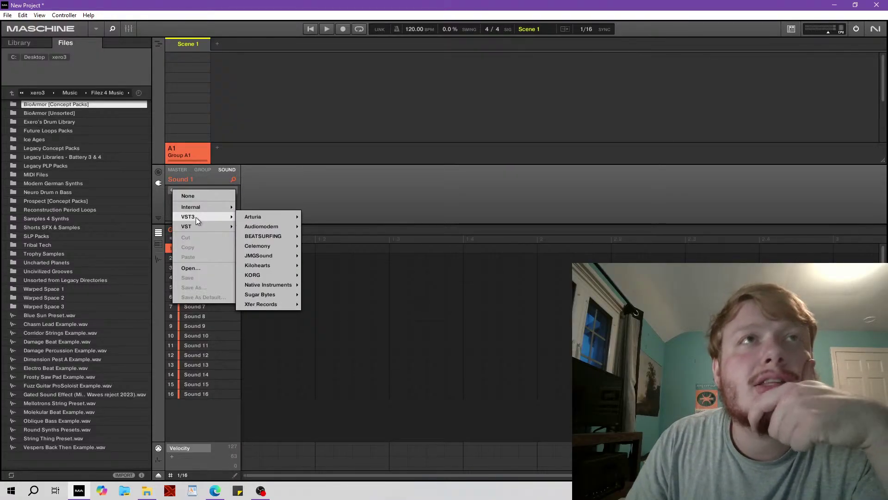
mouse_move(273, 237)
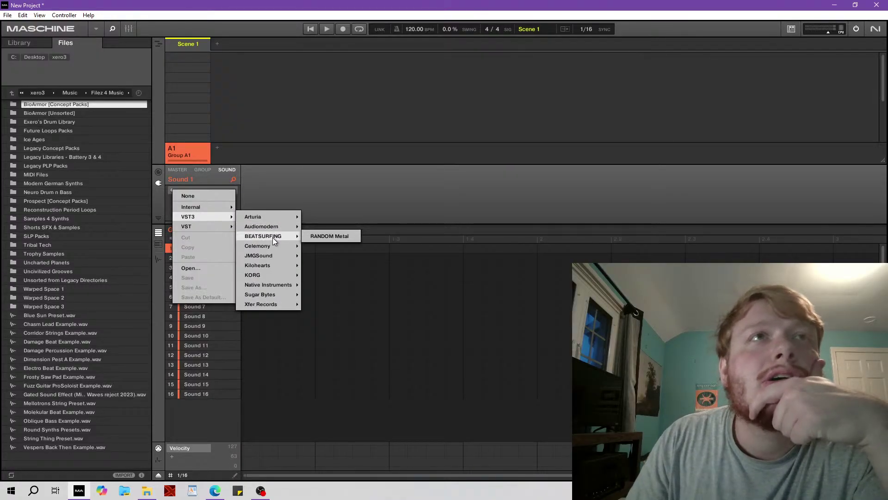
left_click(329, 237)
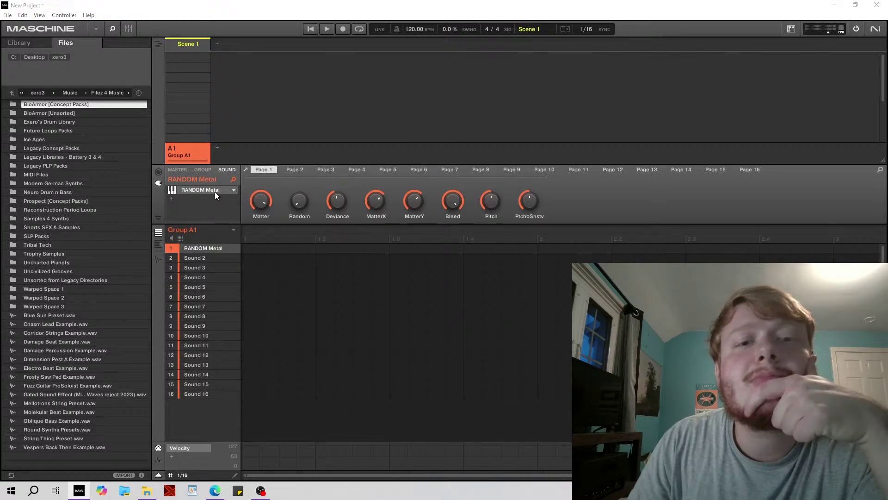
left_click_drag(396, 155, 510, 64)
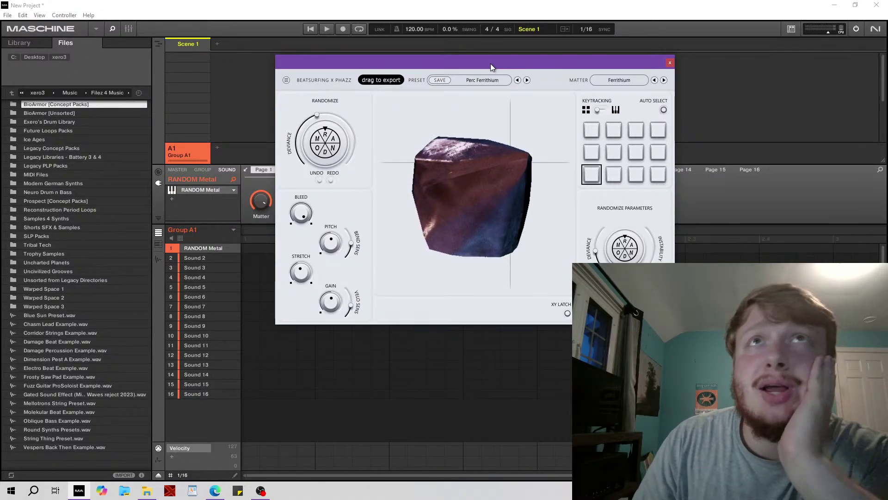
left_click_drag(447, 68, 392, 76)
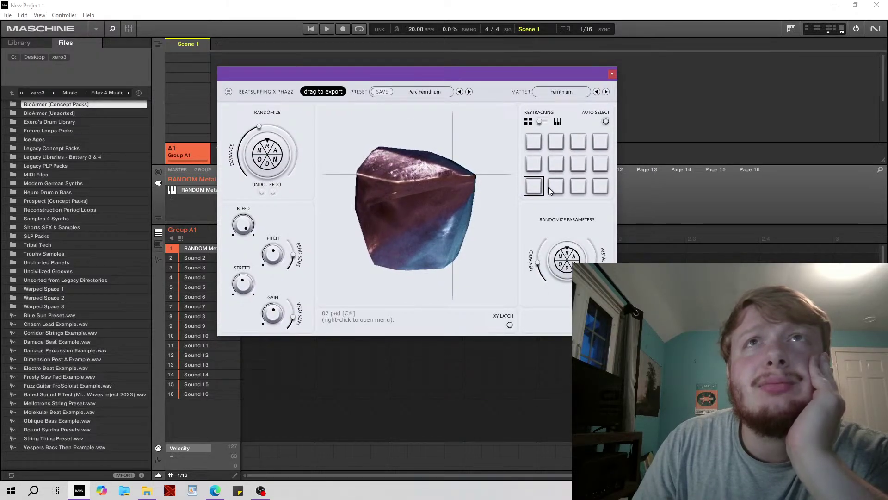
left_click_drag(396, 76, 364, 76)
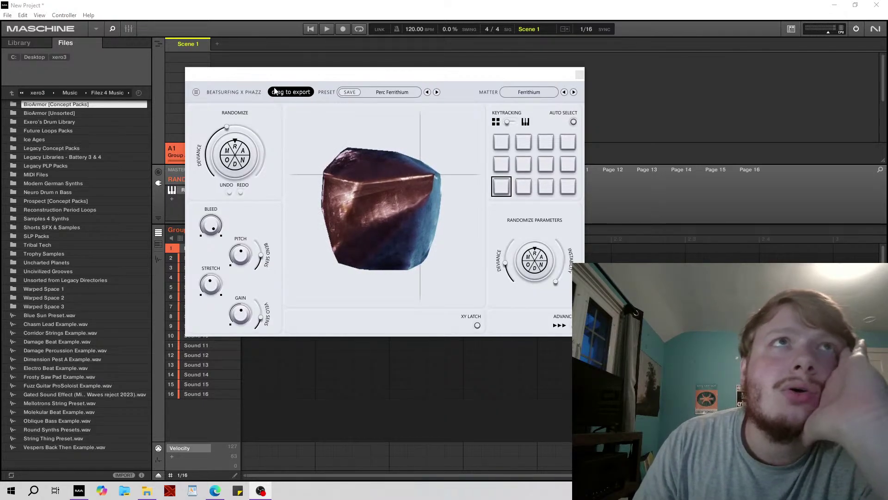
Review and close the RANDOM Metal settings, and expand the plugin's advanced parameter section.
left_click(196, 93)
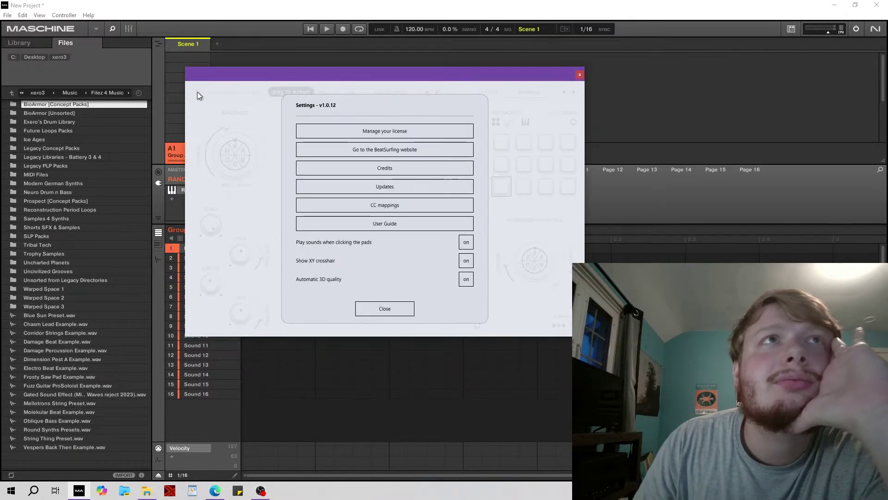
left_click(387, 313)
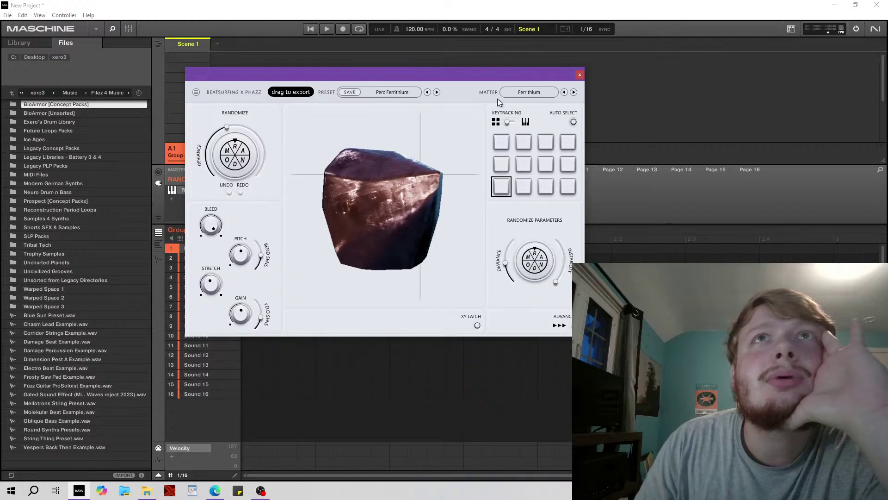
left_click(195, 92)
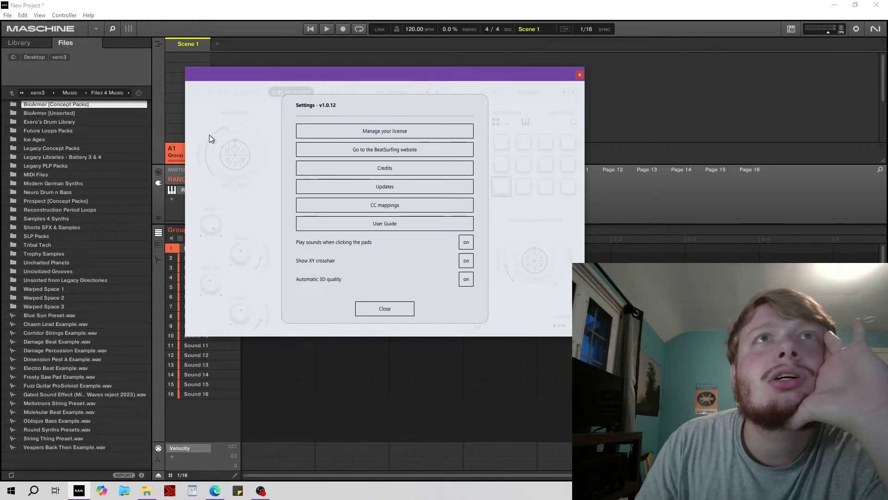
left_click(399, 306)
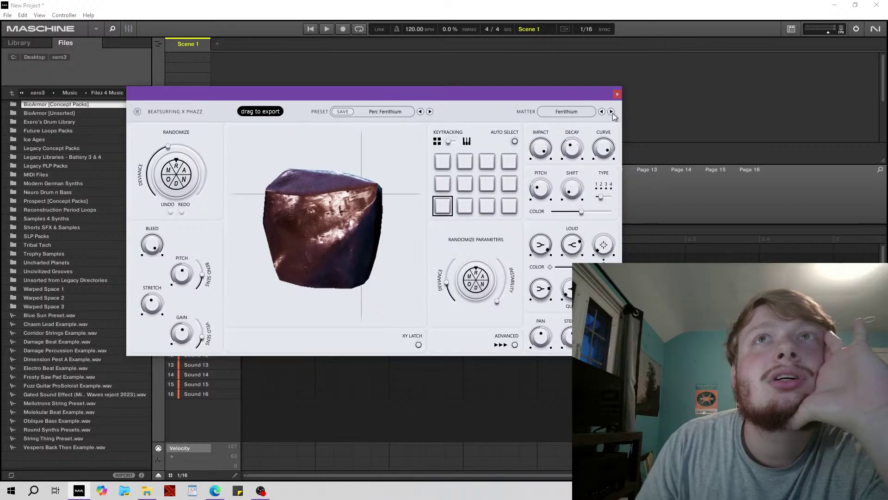
left_click_drag(385, 93, 374, 66)
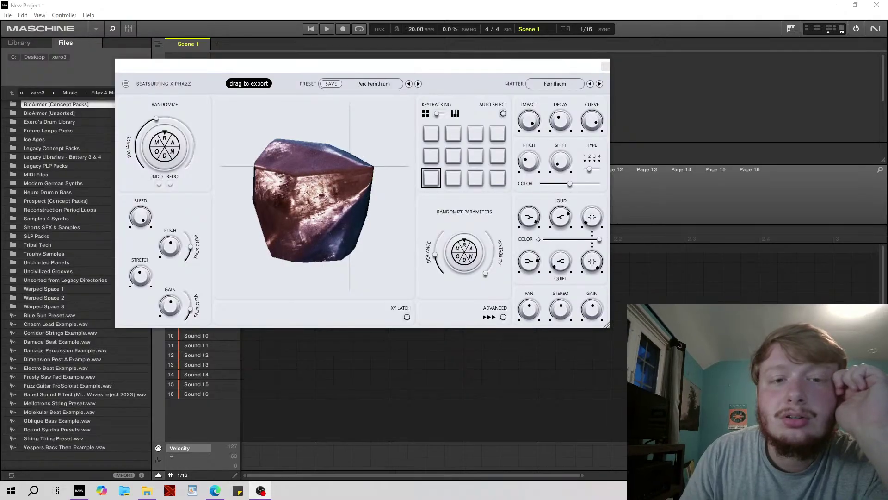
key("alt+Tab")
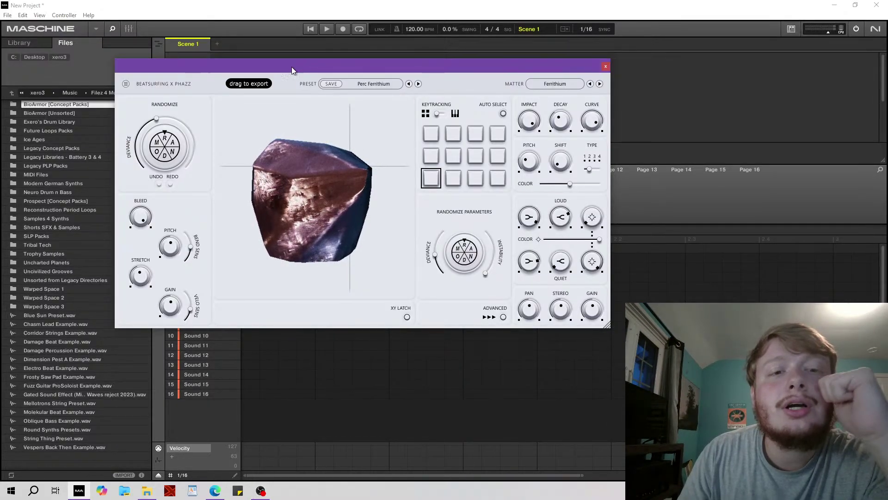
key("alt+Tab")
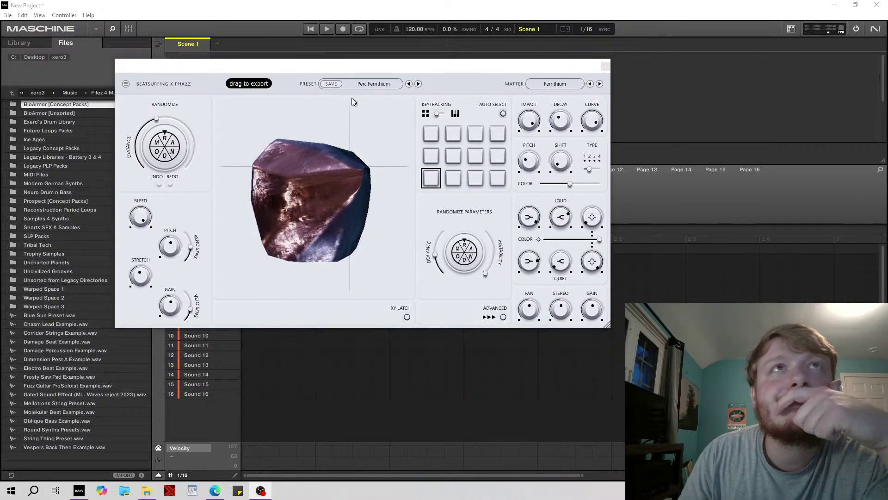
left_click(348, 70)
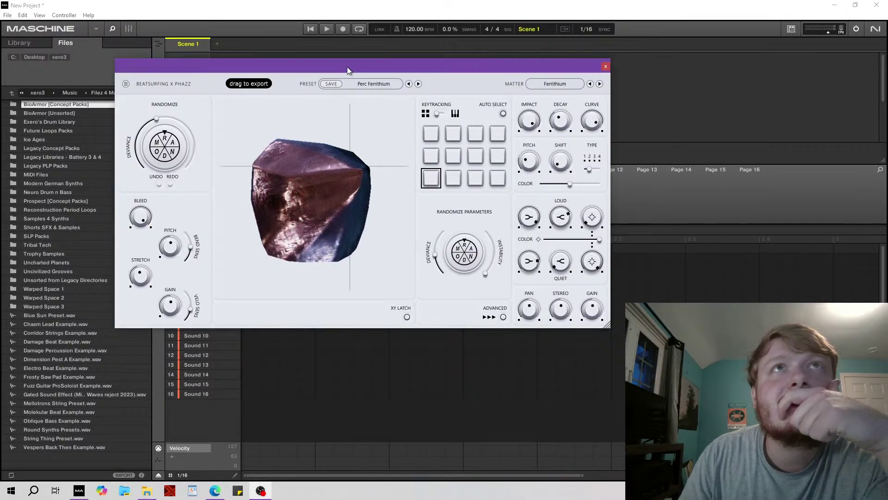
Look through the available matter engines and their descriptions, and cancel the selection.
left_click(549, 89)
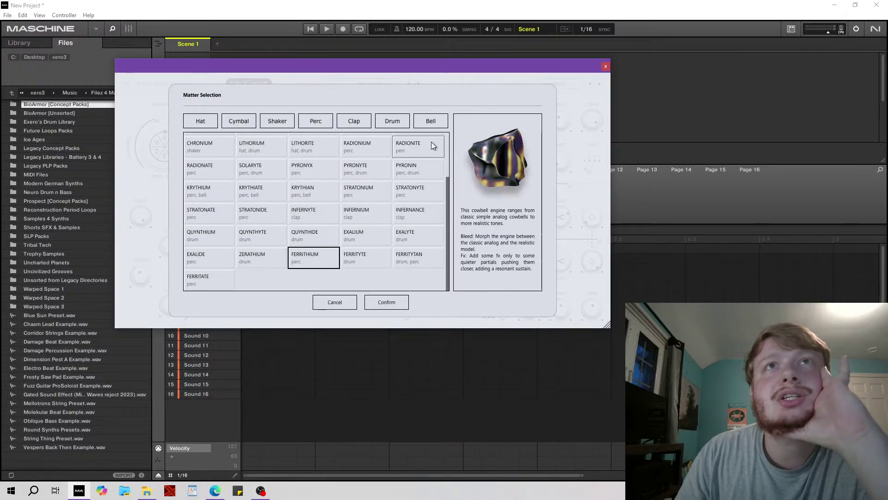
scroll(429, 255, "up", 3)
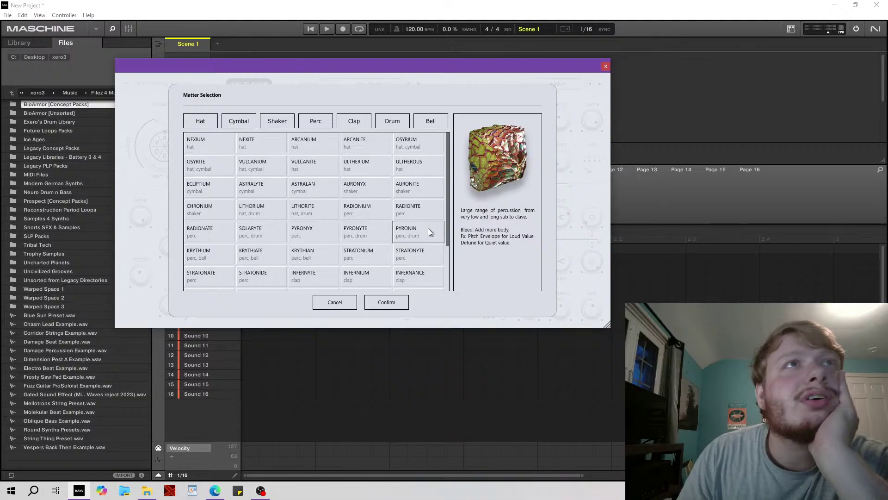
scroll(426, 227, "down", 3)
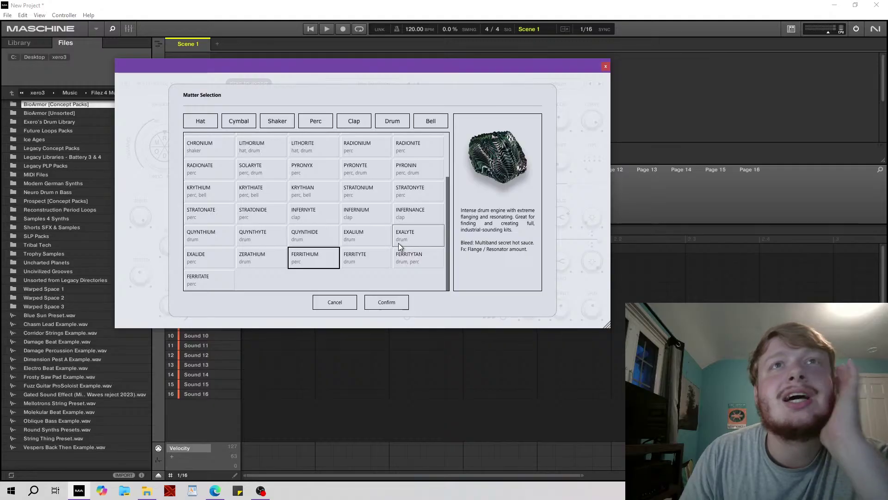
left_click(332, 302)
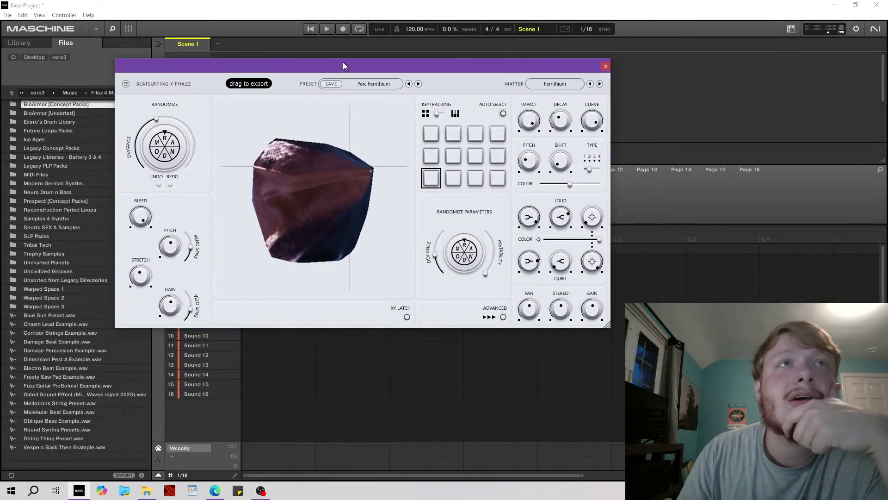
Examine the factory presets of RANDOM Metal, comparing the full list with the Drum category.
left_click_drag(343, 62, 343, 87)
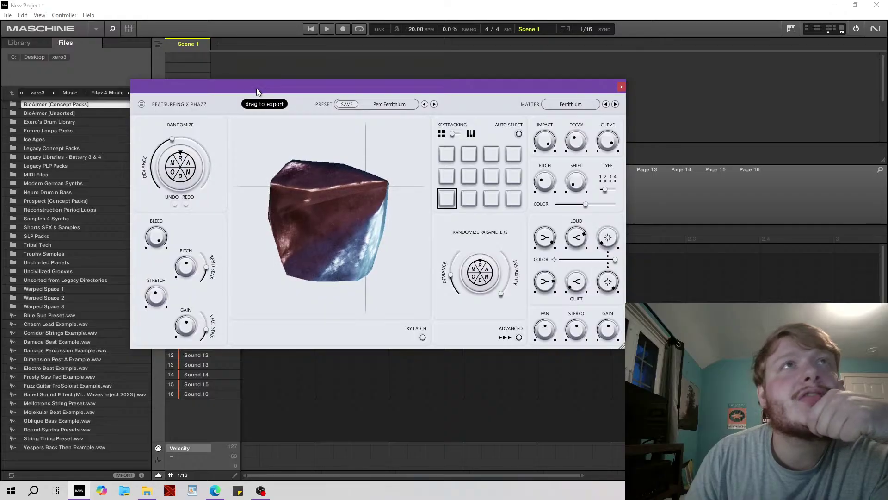
left_click_drag(257, 88, 218, 105)
left_click(346, 121)
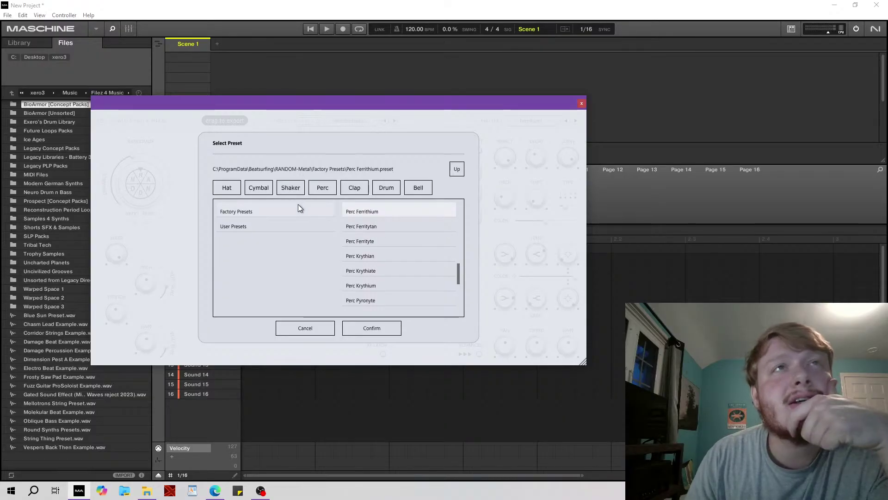
left_click(388, 189)
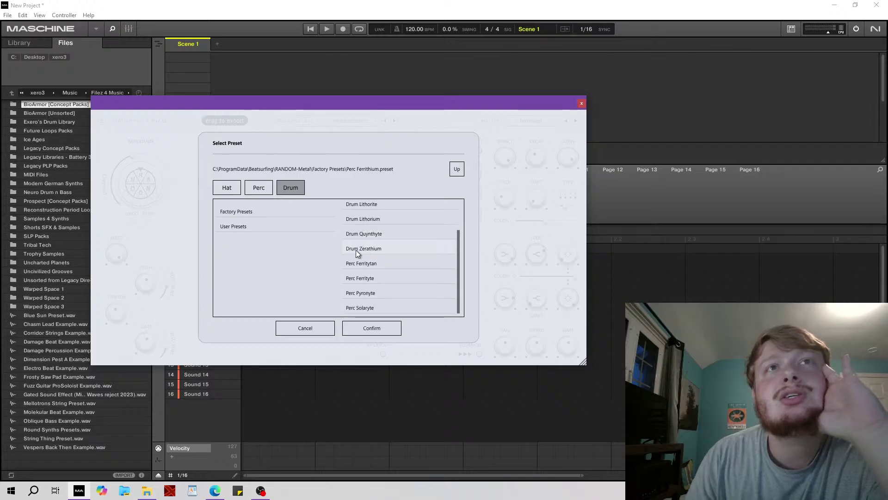
scroll(370, 259, "up", 2)
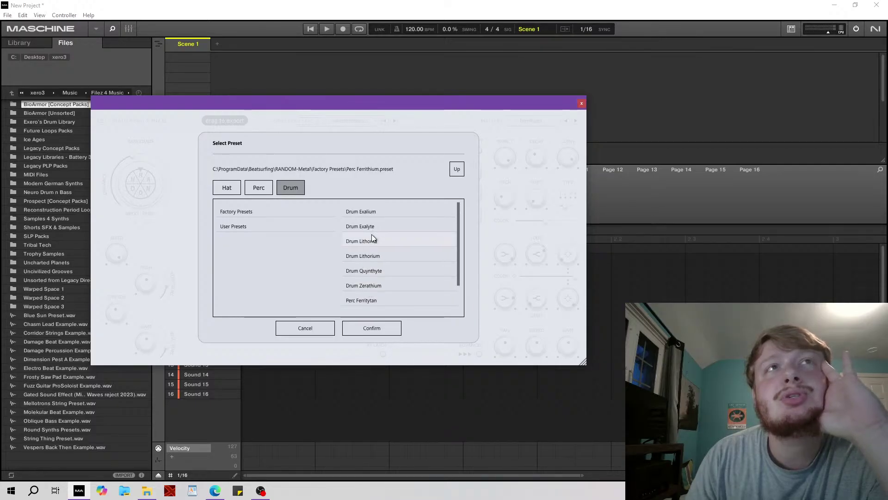
left_click(299, 189)
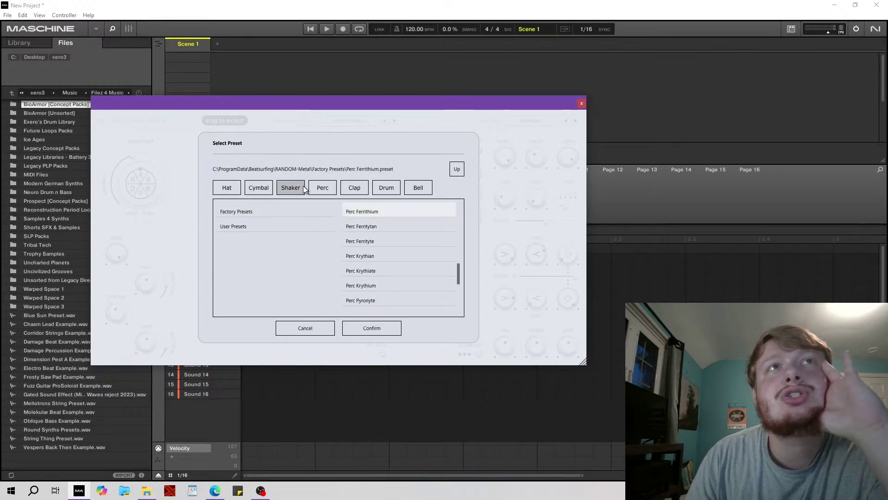
left_click(376, 190)
scroll(390, 256, "down", 2)
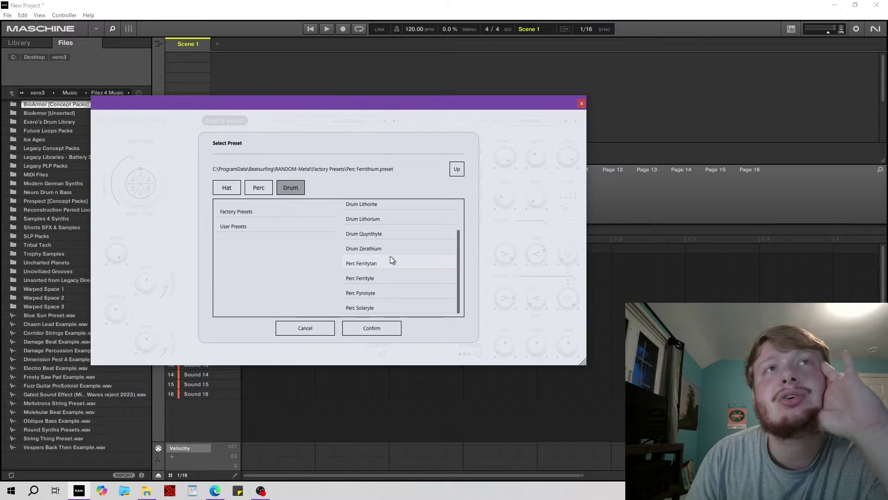
scroll(389, 275, "up", 2)
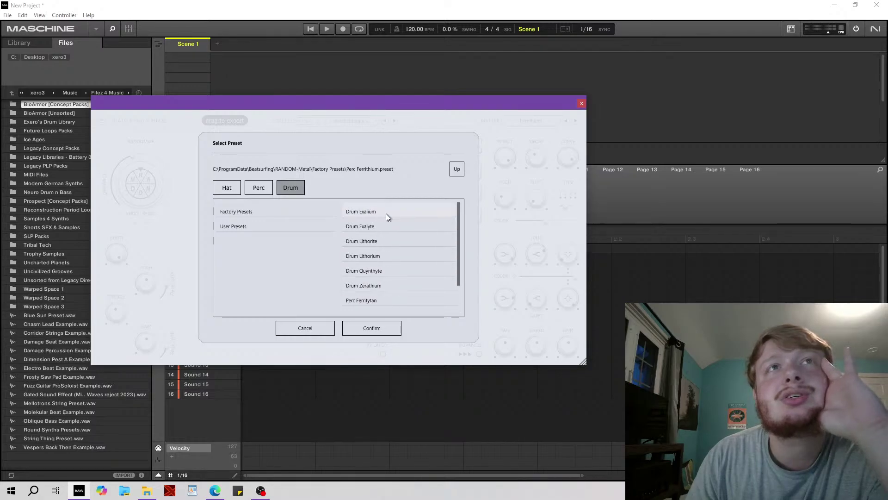
left_click(302, 193)
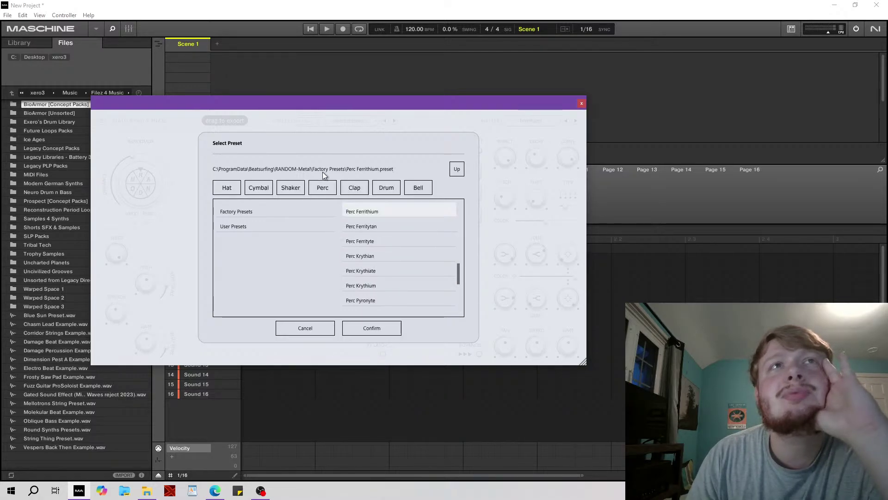
Filter the factory presets by Drum and load the Drum Exalium preset.
left_click(387, 187)
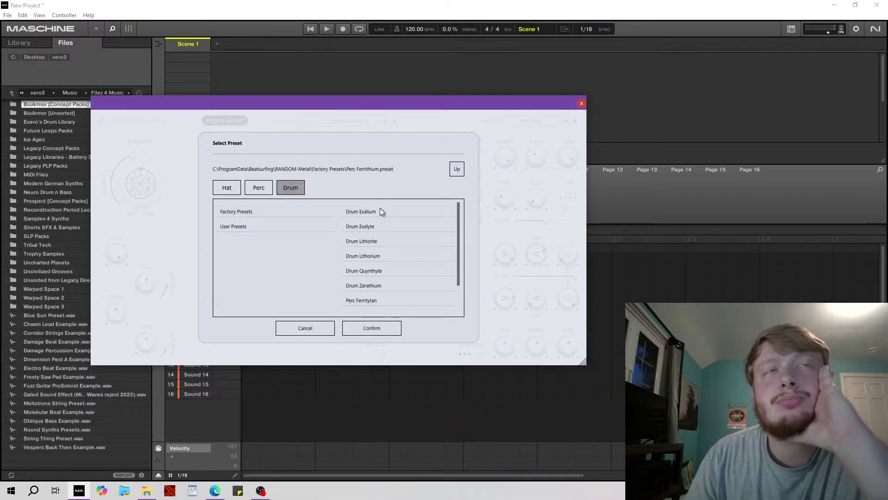
left_click_drag(325, 107, 416, 86)
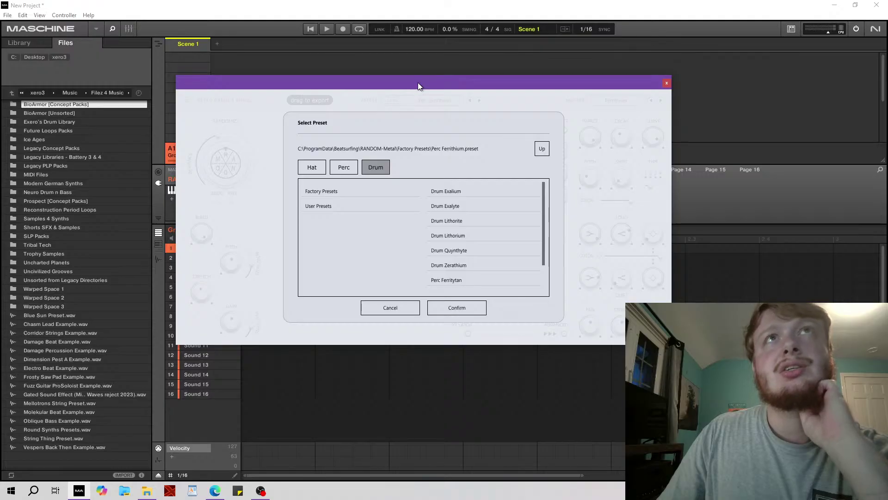
left_click_drag(418, 83, 398, 95)
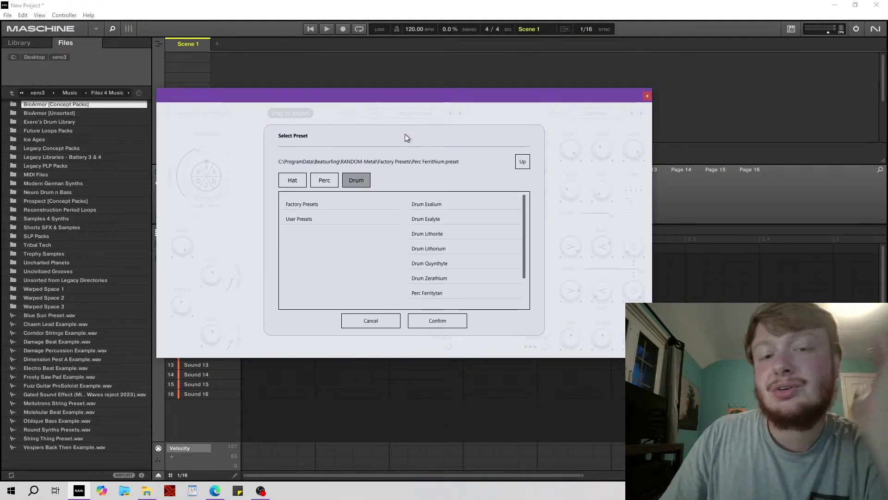
double_click(440, 207)
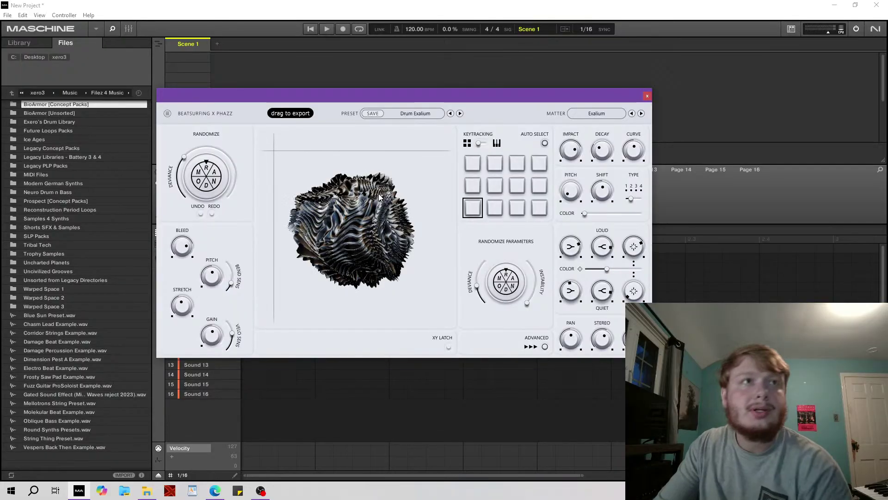
Move the RANDOM Metal sound from slot 1 to slot 5 of Group A1, keeping the plugin window clear of the sound list.
left_click_drag(363, 99, 511, 102)
left_click_drag(194, 250, 200, 264)
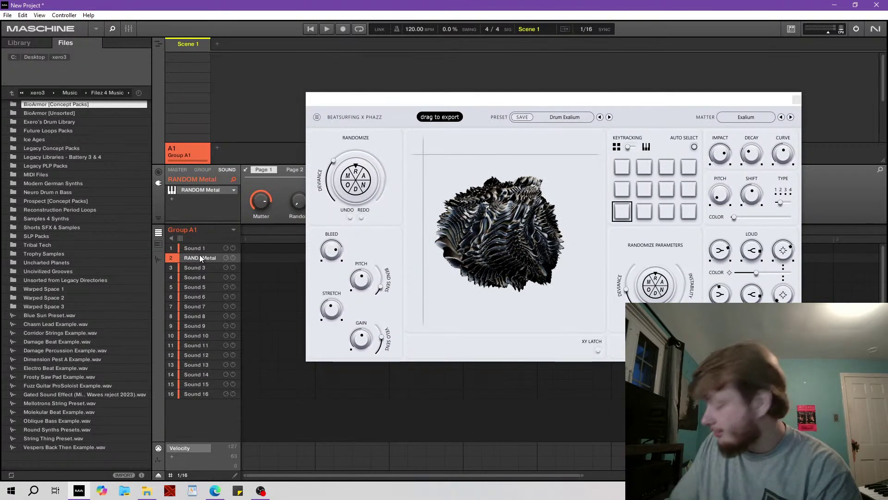
left_click_drag(200, 259, 205, 287)
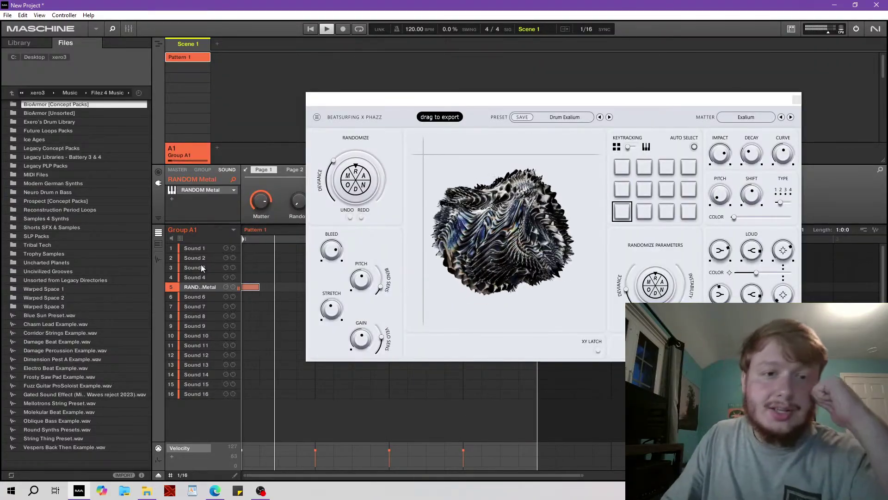
Hide the file browser and reposition the plugin window over the pattern editor.
left_click_drag(425, 98, 197, 122)
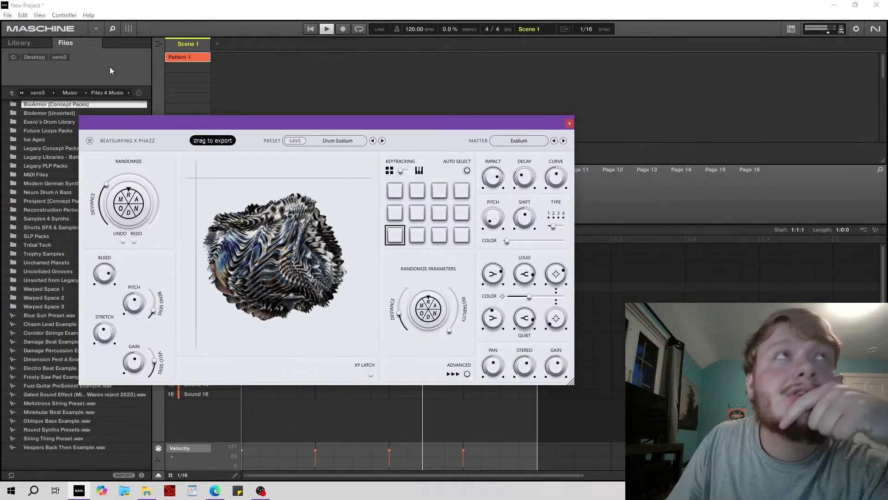
left_click(112, 28)
left_click_drag(206, 124, 229, 171)
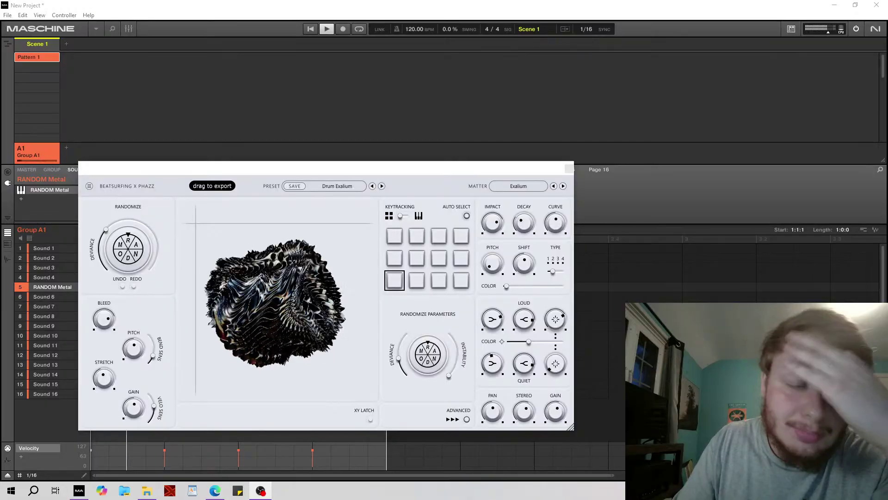
Try several XY pad positions for the drum sound, ending near the pad's upper-left corner, and reposition the plugin window.
left_click(357, 374)
left_click_drag(195, 223, 196, 204)
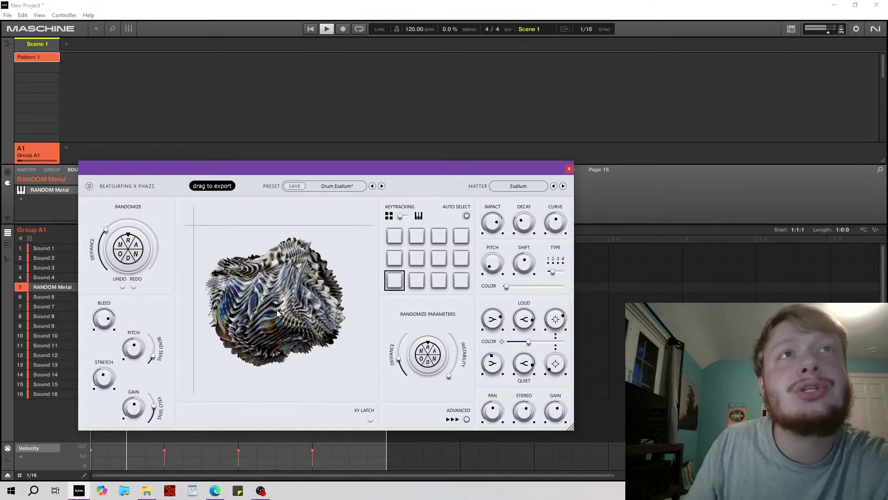
left_click_drag(296, 342, 199, 233)
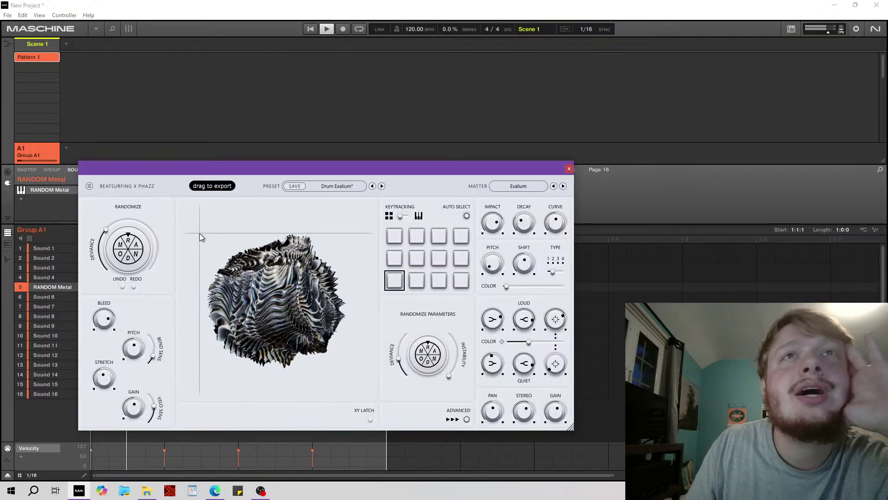
left_click_drag(316, 168, 339, 165)
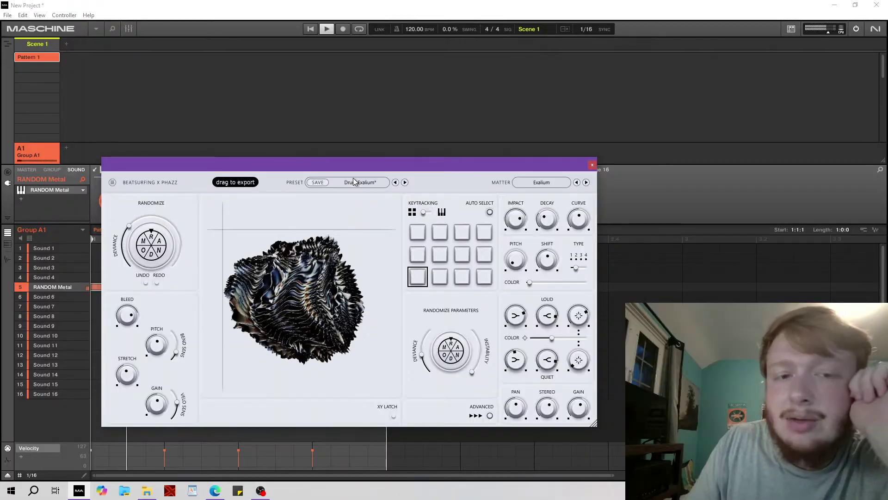
left_click_drag(373, 163, 333, 145)
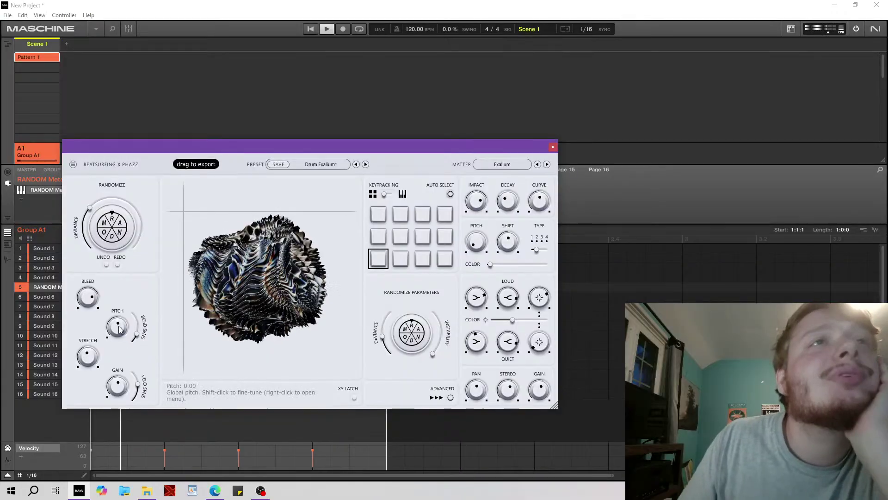
Raise the global pitch to its maximum and adjust the selected pad's decay.
left_click_drag(121, 330, 137, 235)
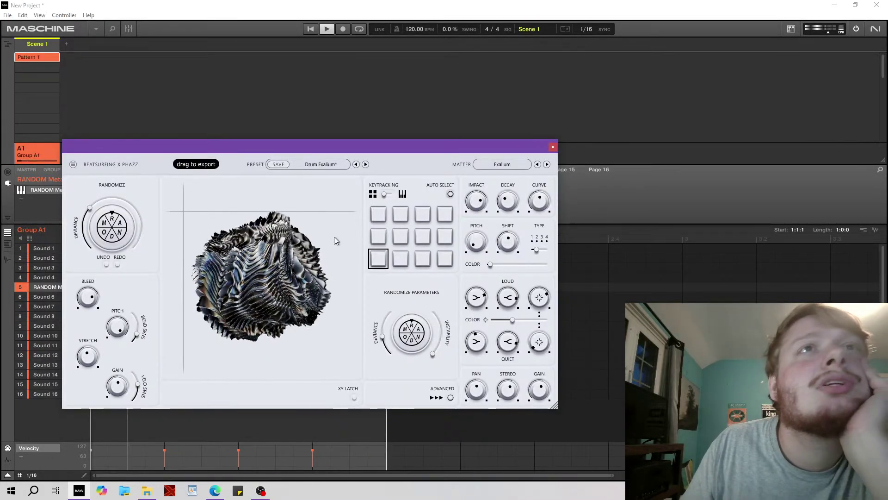
left_click_drag(382, 146, 402, 125)
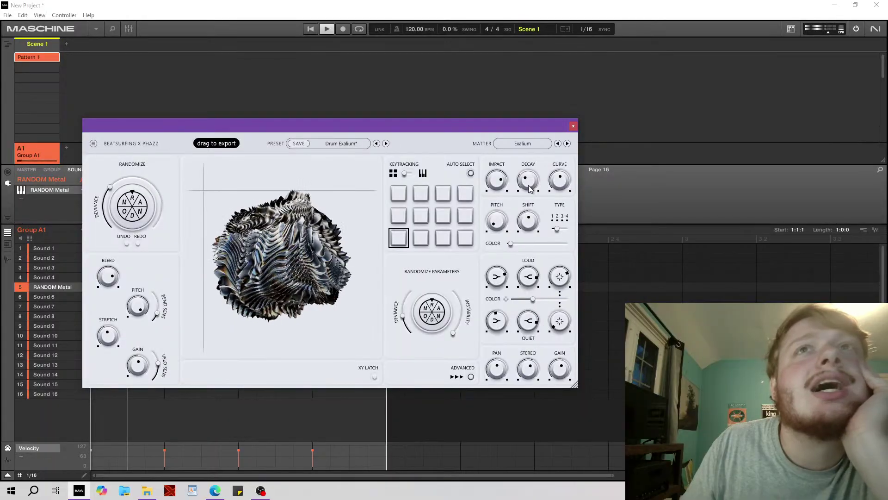
left_click_drag(528, 180, 518, 201)
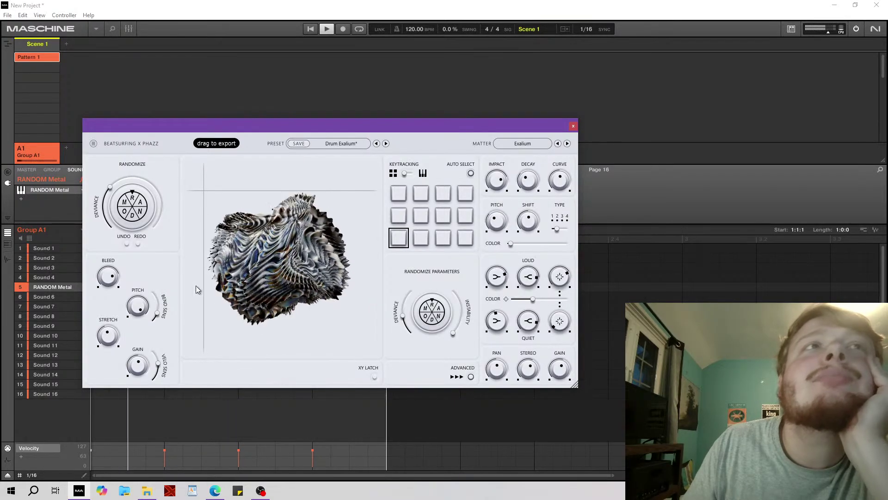
Set the pitchbend sensitivity to 0.00 and the global bleed to 100.00, and lower the global stretch.
left_click_drag(157, 314, 159, 362)
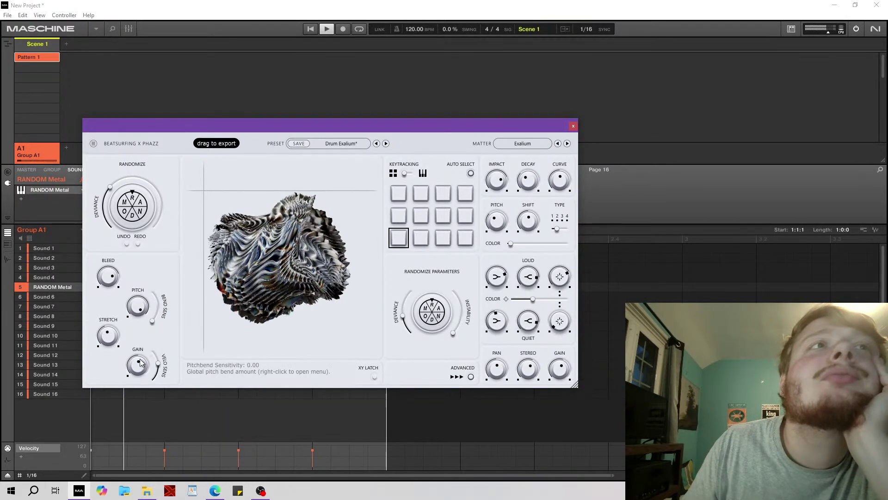
left_click_drag(110, 278, 133, 376)
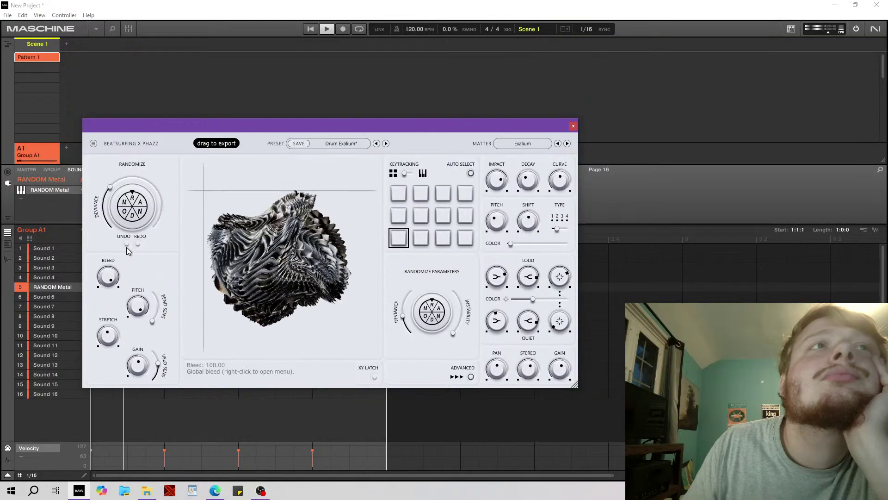
mouse_move(108, 336)
left_mouse_down()
mouse_move(132, 398)
mouse_move(118, 328)
left_mouse_up()
left_click_drag(135, 409, 135, 409)
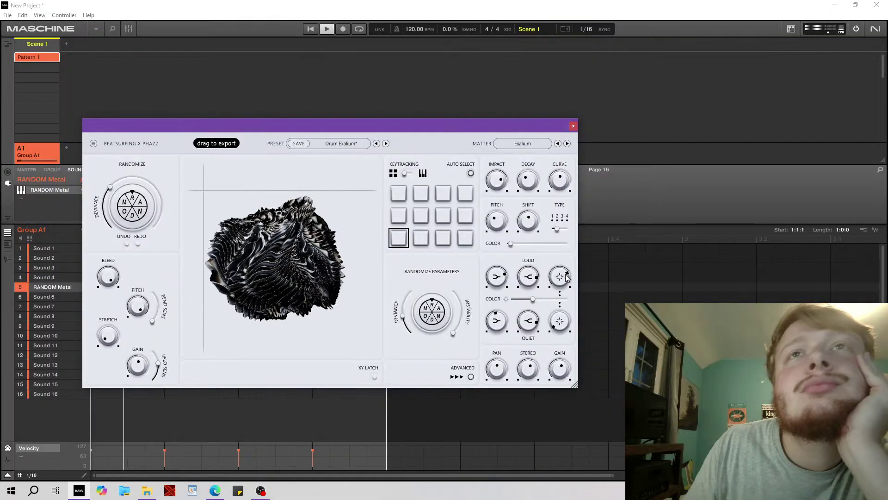
Shift the selected pad's Loud/Quiet color slightly, and randomize the pad's parameters three times with a higher deviance.
left_click_drag(610, 299, 507, 309)
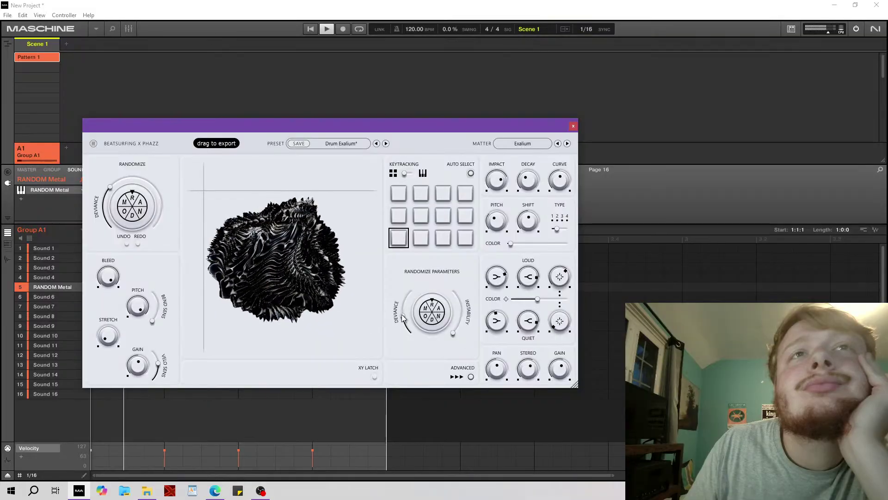
left_click(439, 312)
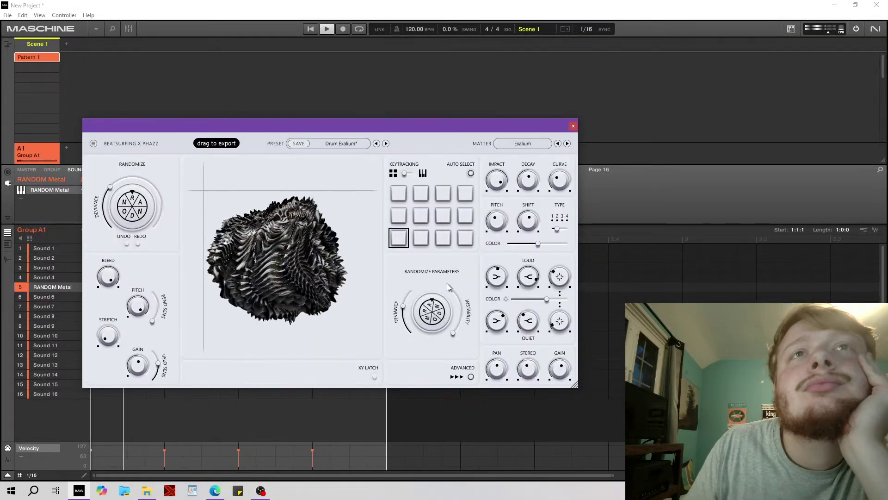
left_click(441, 313)
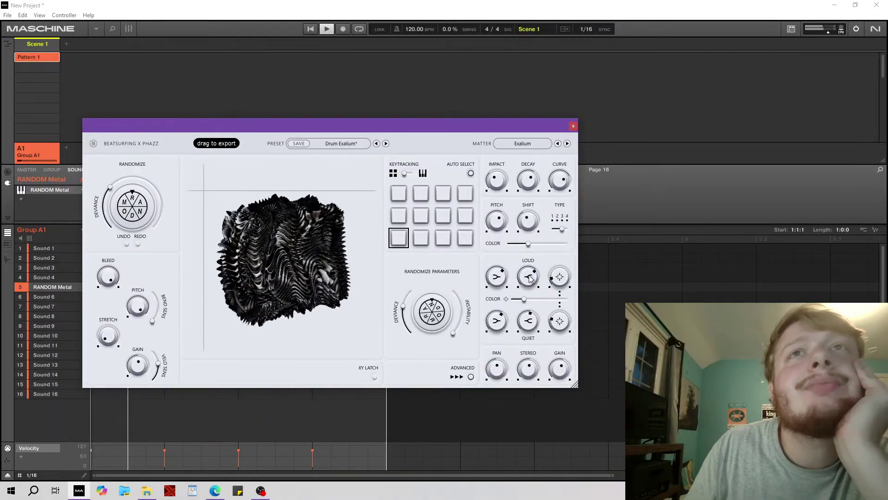
left_click(444, 317)
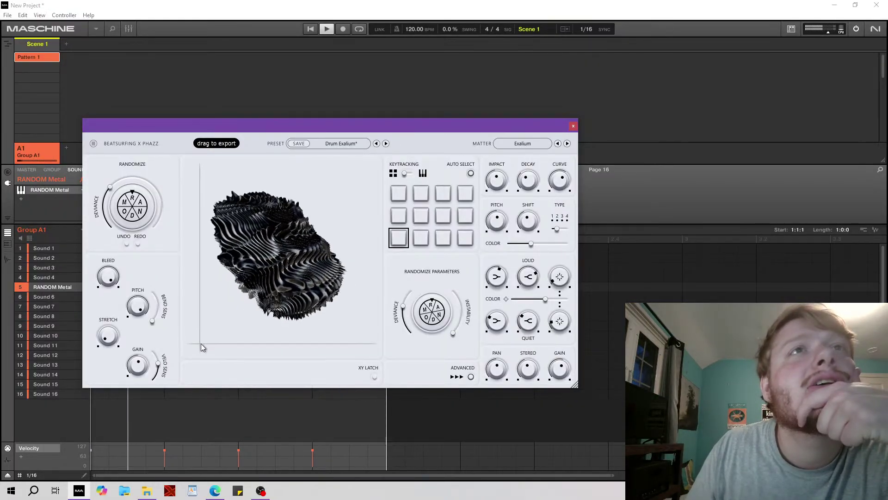
Move the XY pad position near its upper-right corner and lower the project tempo to 95 BPM.
left_click(285, 208)
left_click_drag(285, 209, 364, 183)
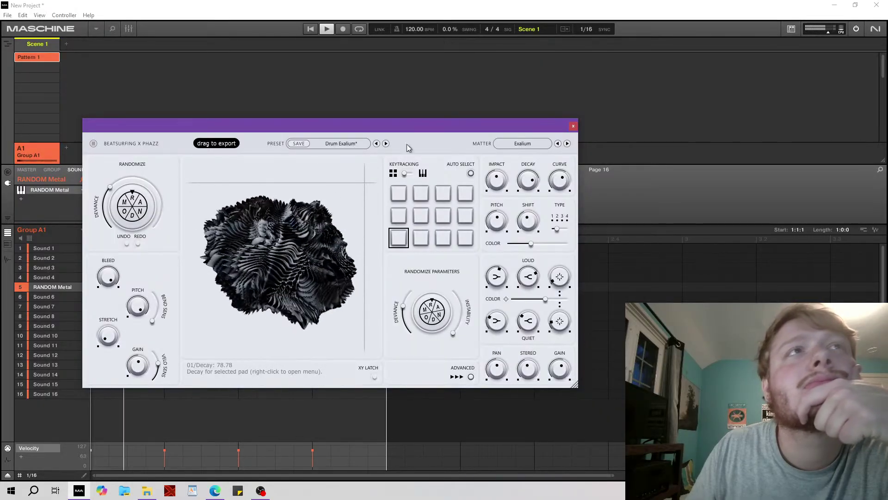
left_click_drag(416, 33, 416, 45)
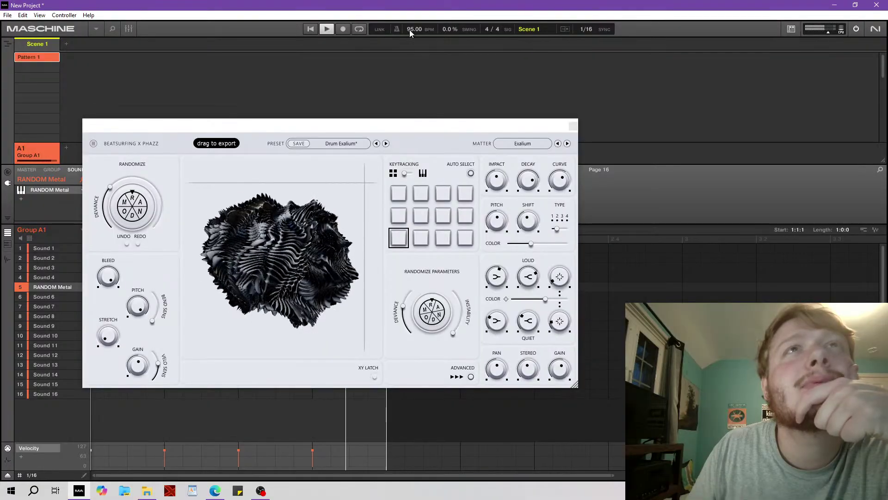
left_click_drag(306, 125, 371, 121)
Lower the global randomize deviance slightly and switch the matter engine to Zerathium.
left_click_drag(171, 195, 168, 209)
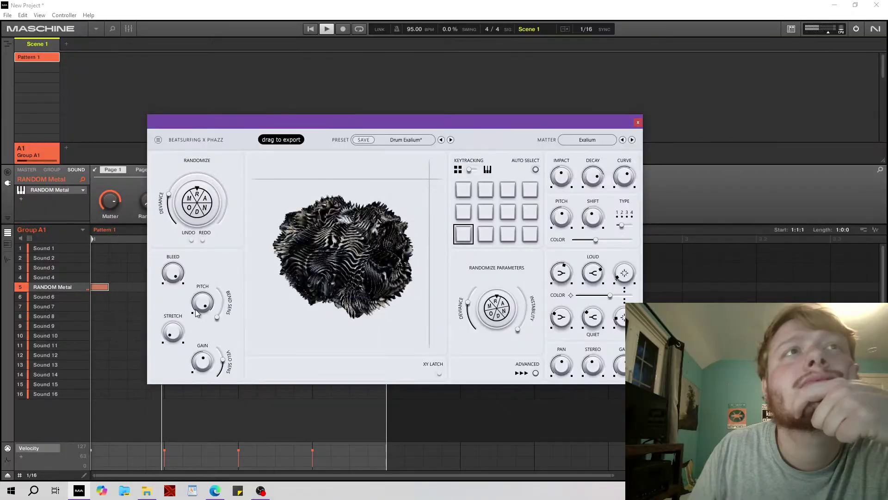
left_click_drag(206, 330, 219, 267)
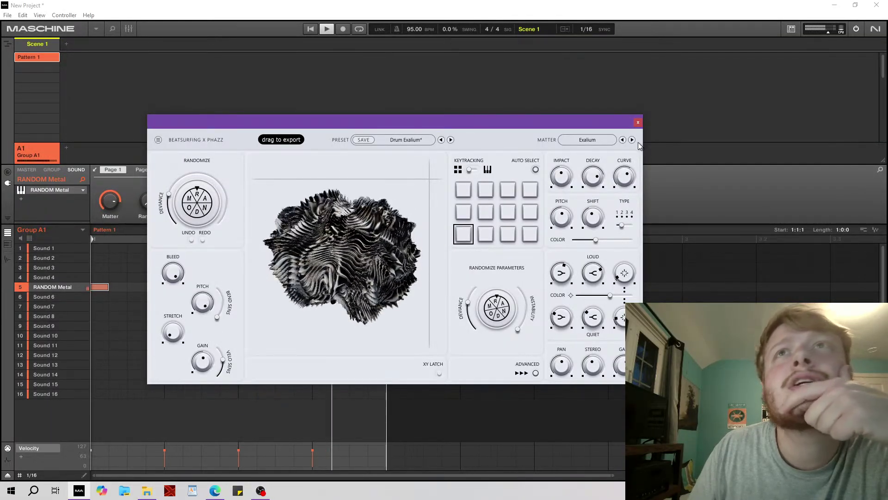
left_click(632, 140)
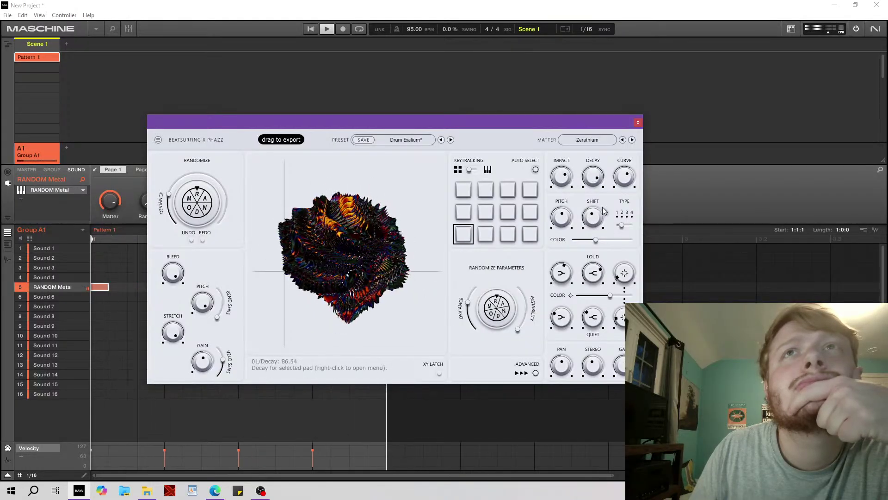
Raise pad 01's curve, set its variation type to 2 and its pitch to -11.00, and stop playback.
left_click_drag(624, 178, 630, 125)
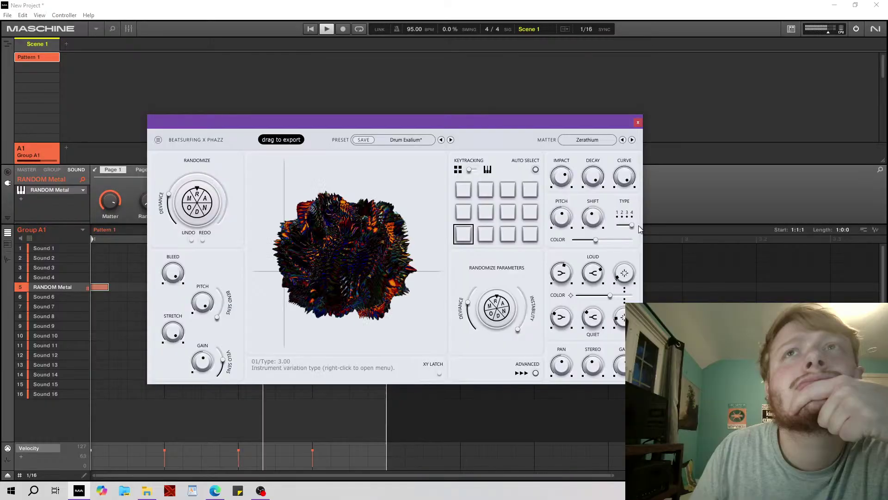
left_click_drag(632, 225, 617, 225)
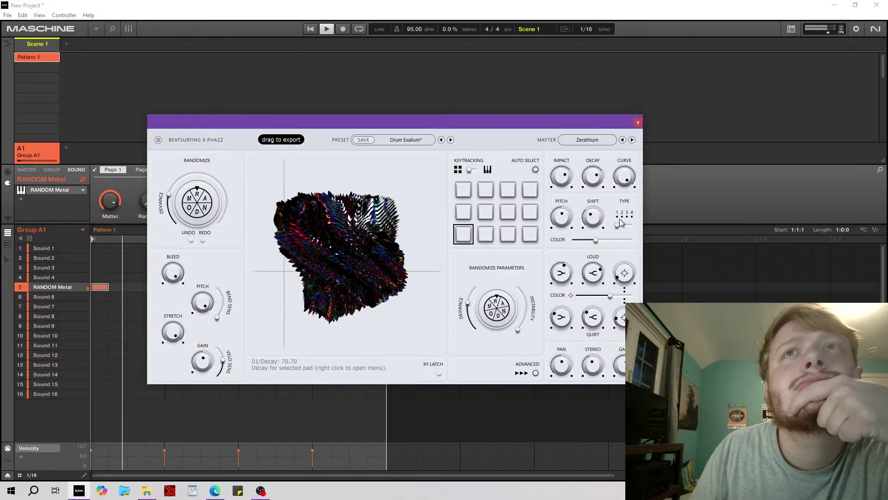
left_click_drag(620, 224, 624, 226)
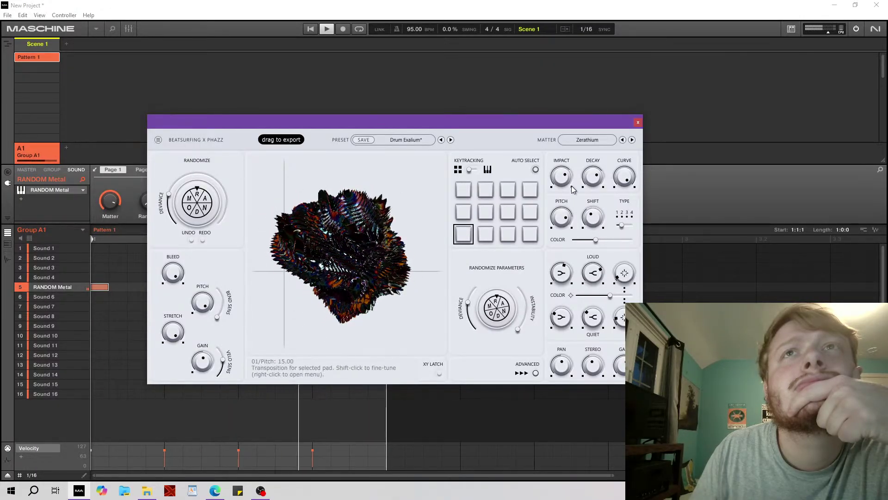
left_click_drag(573, 191, 573, 248)
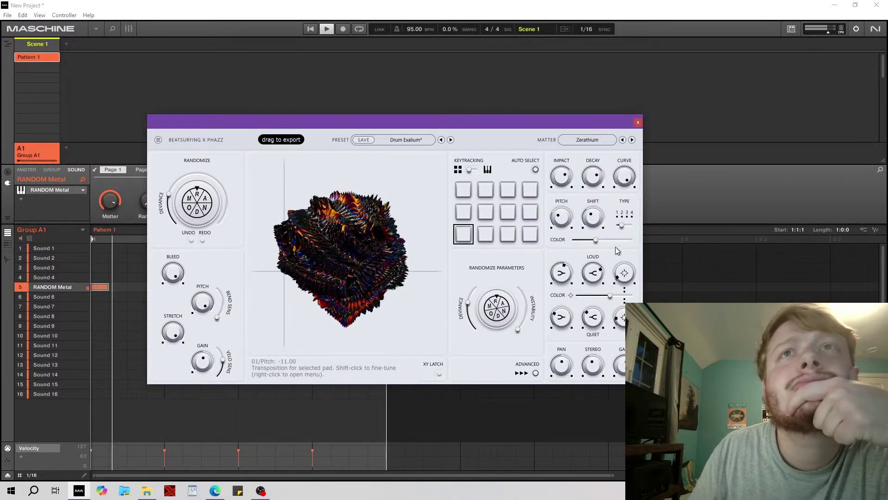
left_click(326, 29)
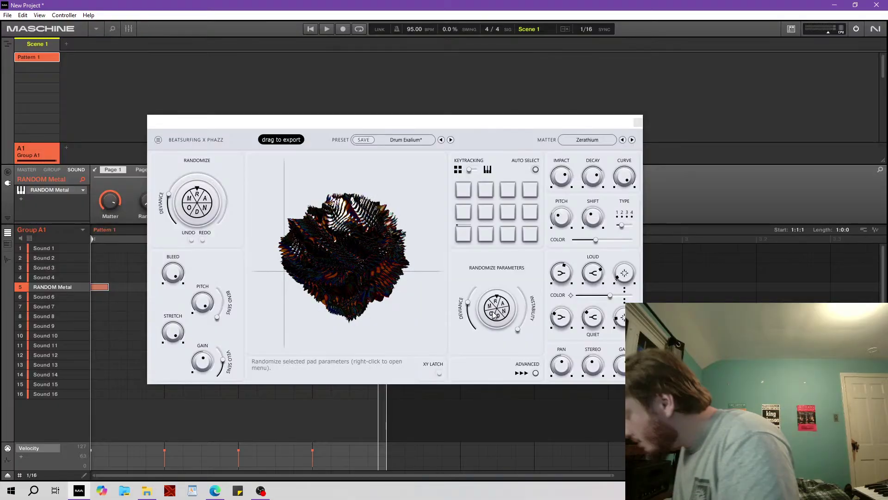
Raise the global velocity sensitivity to its maximum and audition several drum pads with the Zerathium matter.
key("k")
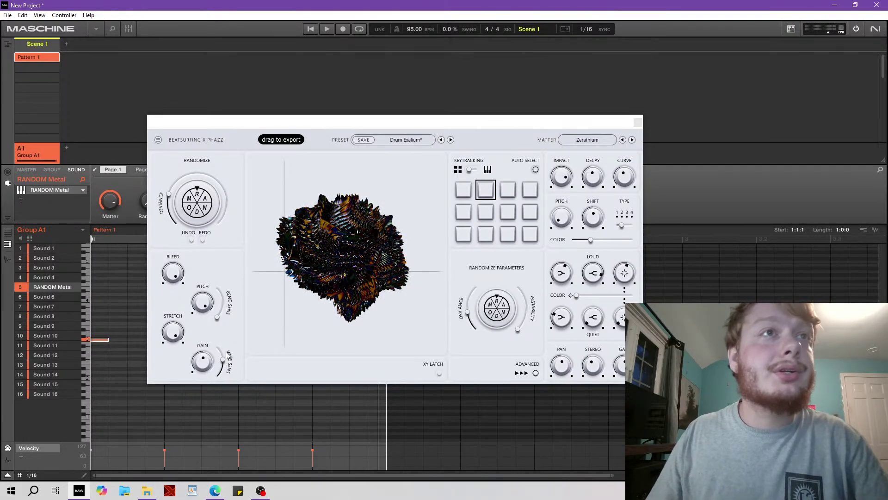
left_click_drag(225, 363, 219, 329)
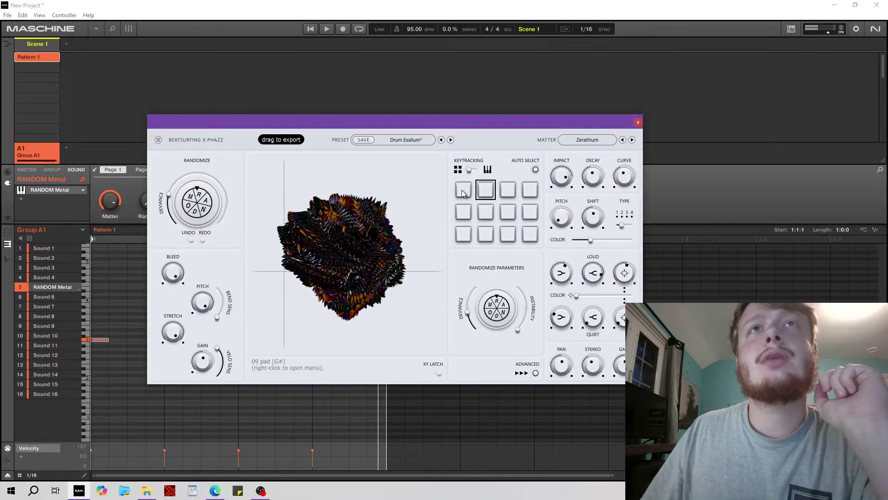
left_click(464, 213)
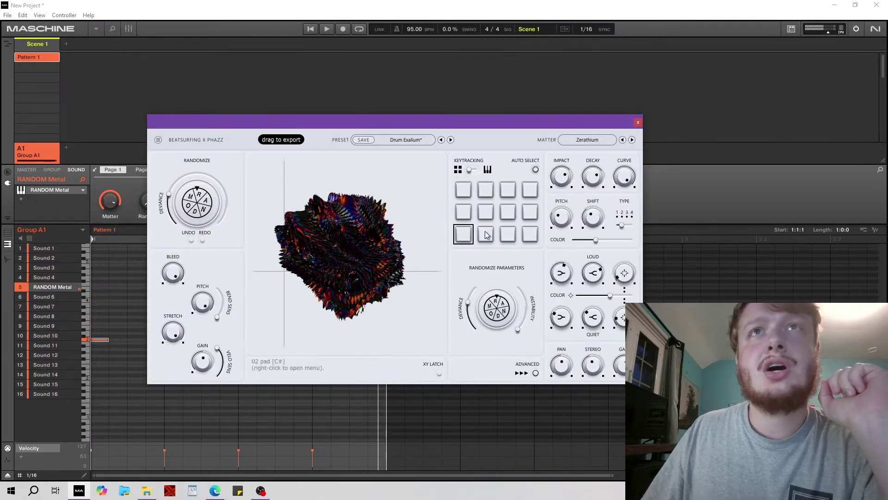
left_click(511, 237)
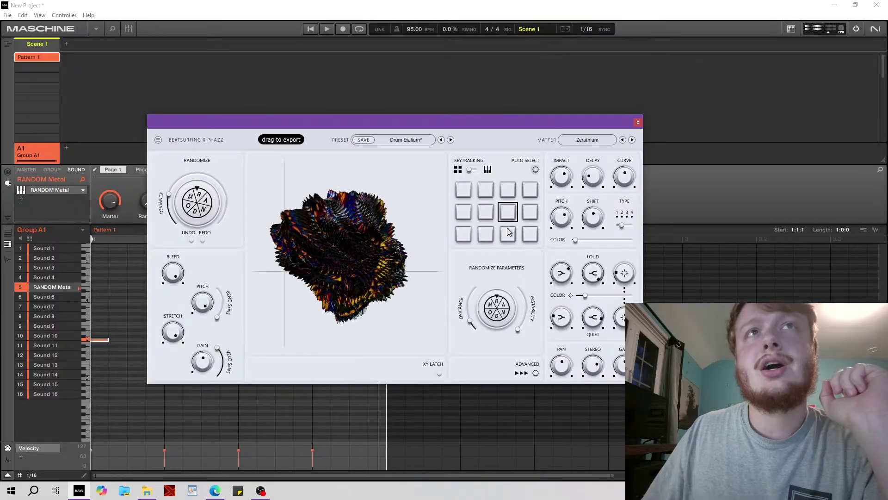
left_click(461, 191)
left_click(508, 191)
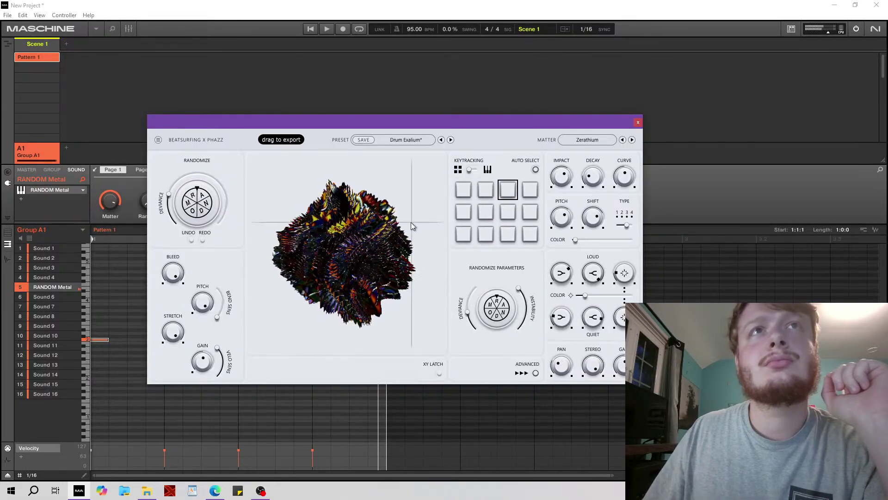
Switch the matter engine to Ferrithium and on to Ferrityte, auditioning several drum pads with them.
left_click(632, 139)
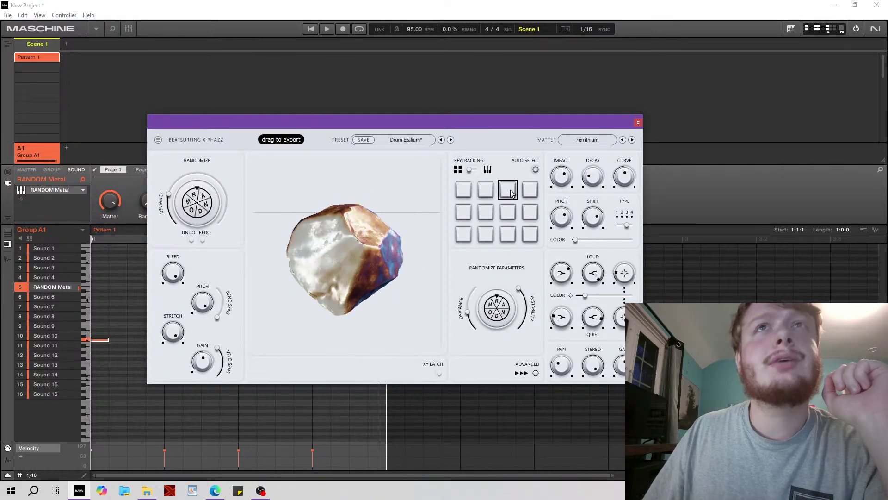
left_click(464, 235)
left_click(487, 235)
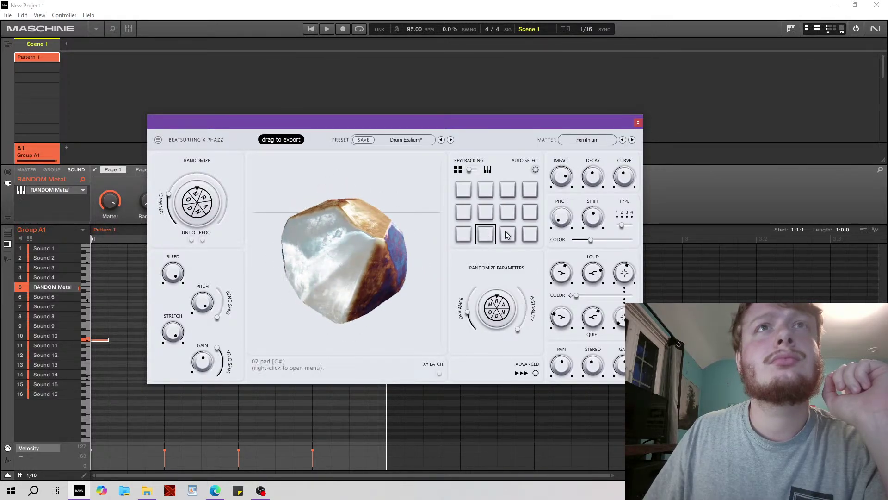
left_click(509, 235)
left_click(632, 139)
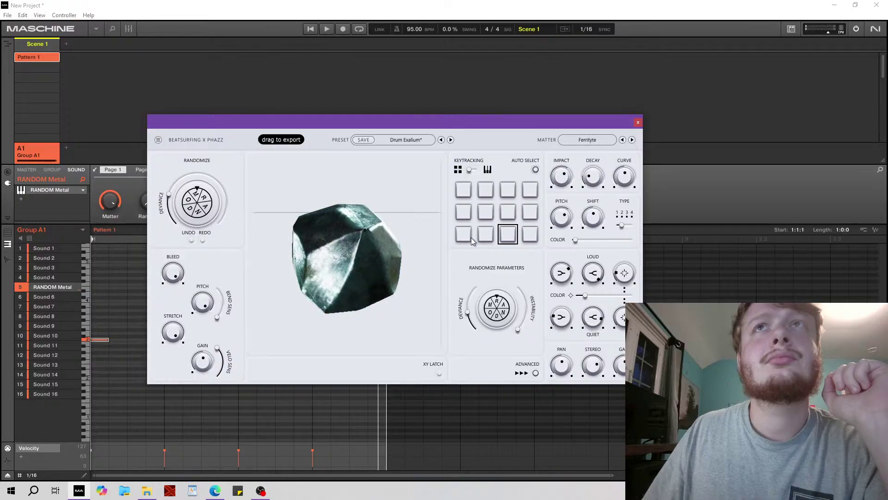
left_click(486, 212)
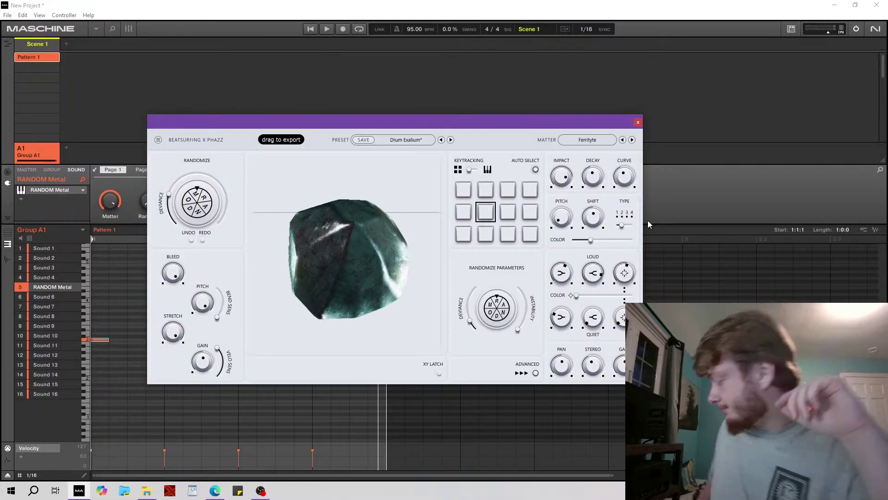
Play the pattern while setting pad 01's type to 2 and lowering its color slightly, and stop playback.
key("space")
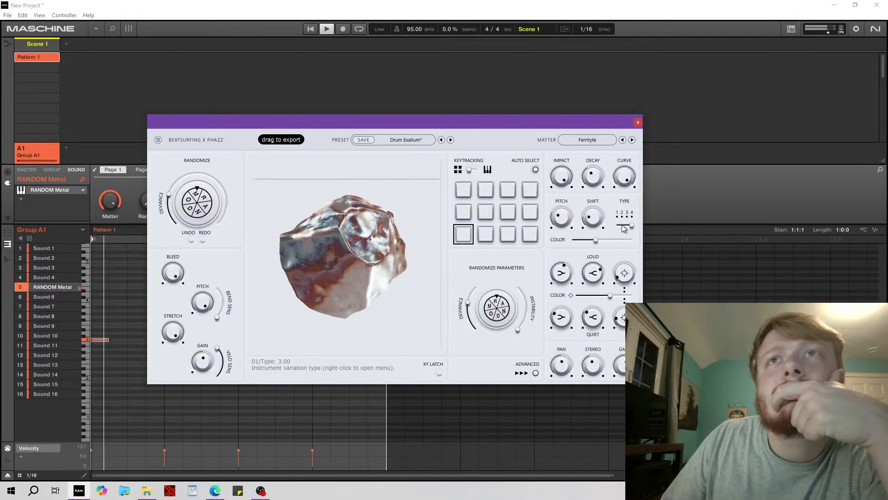
left_click_drag(622, 224, 622, 225)
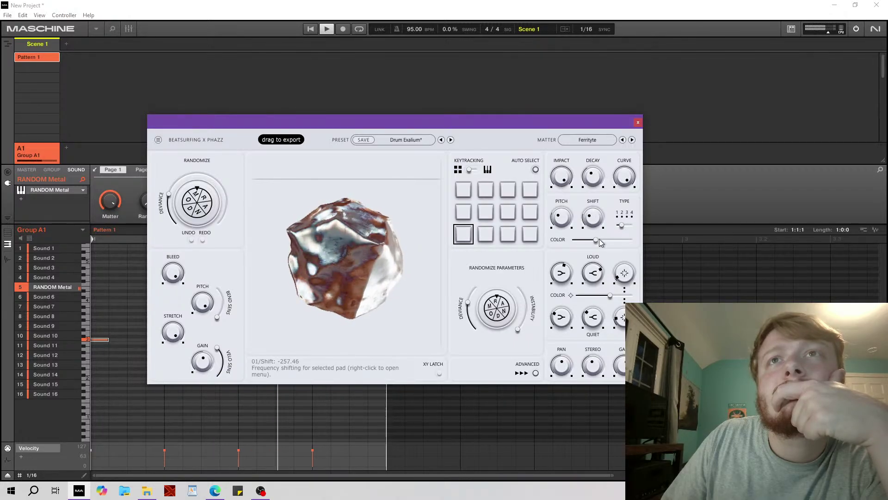
left_click_drag(596, 239, 596, 247)
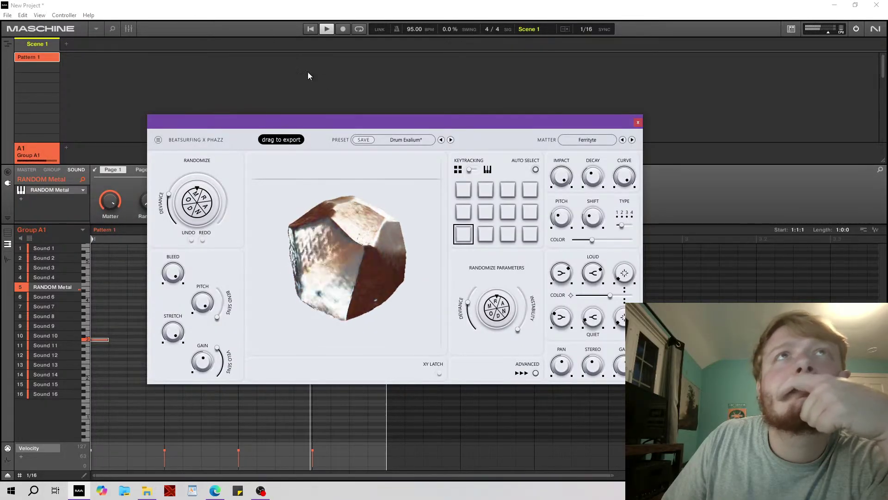
left_click_drag(357, 124, 483, 133)
left_click(326, 29)
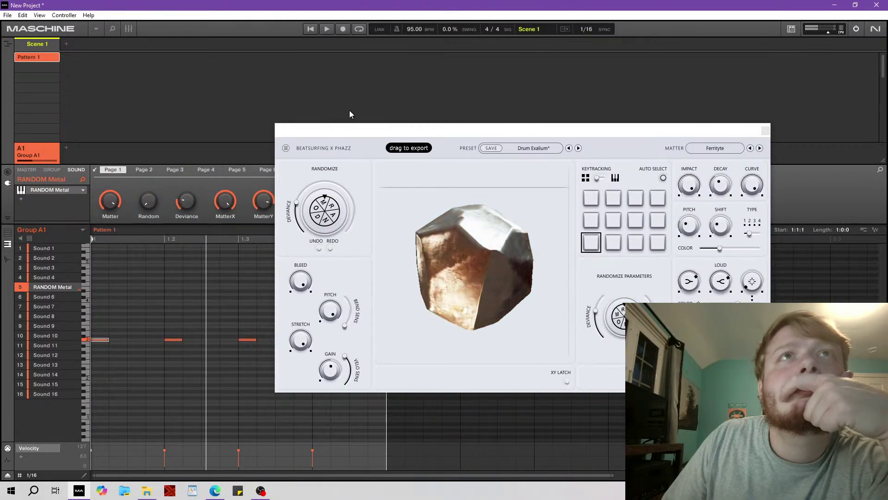
Reposition the plugin window and audition the first three drum pads with the Ferrityte matter.
left_click_drag(350, 131, 341, 109)
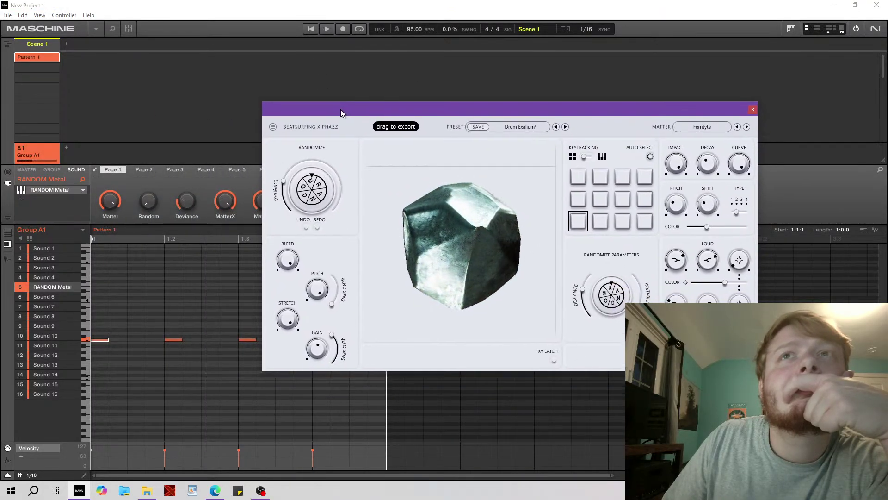
right_click(573, 222)
left_click(484, 279)
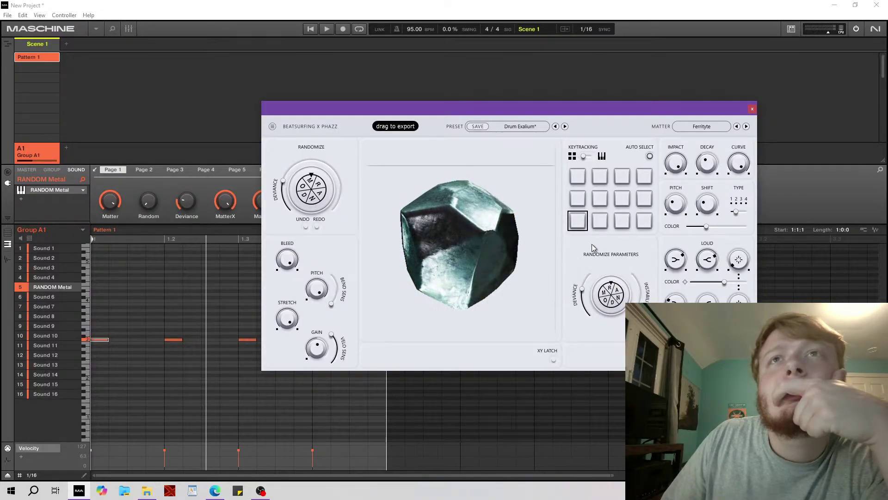
left_click(603, 224)
left_click(623, 223)
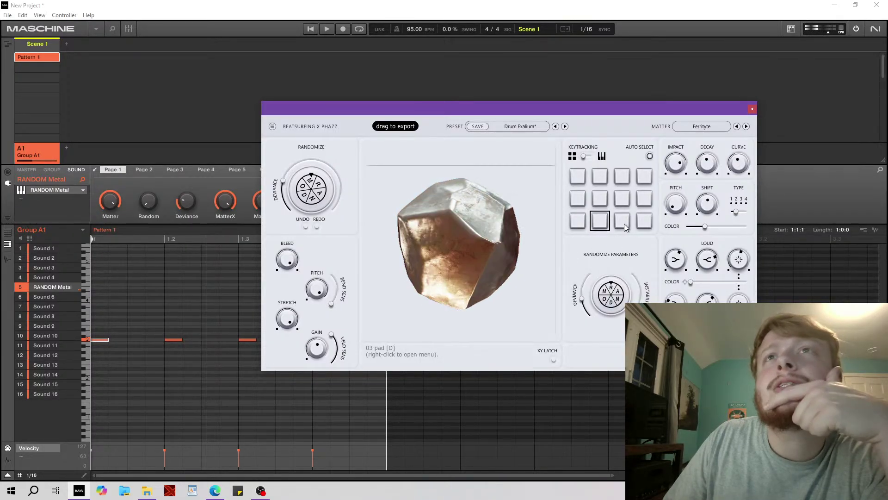
left_click(601, 222)
left_click(578, 222)
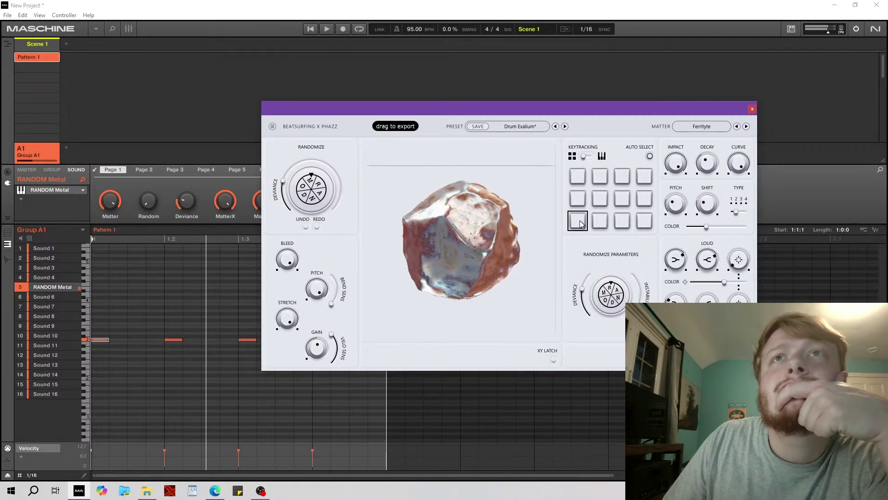
Move the RANDOM Metal sound to slot 2 of Group A1, rename it Snare, and leave it selected.
left_click(42, 259)
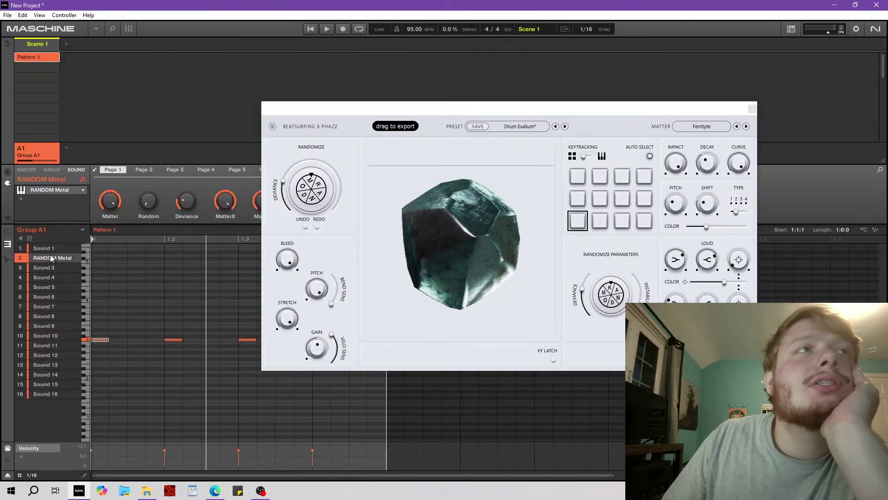
right_click(51, 258)
left_click(69, 363)
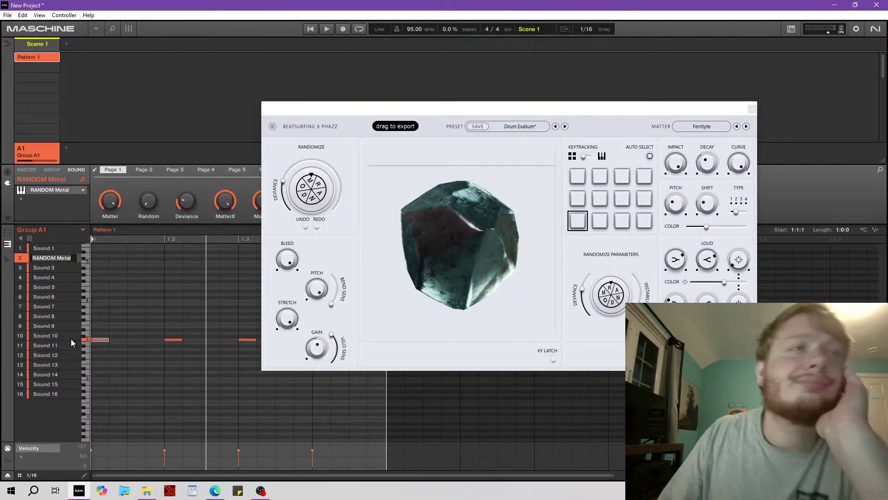
type("Snare")
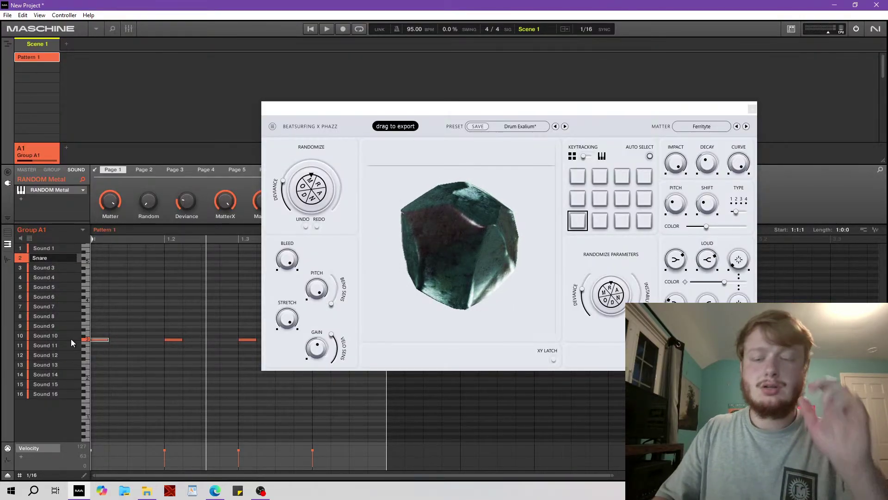
key("Return")
left_click(47, 250)
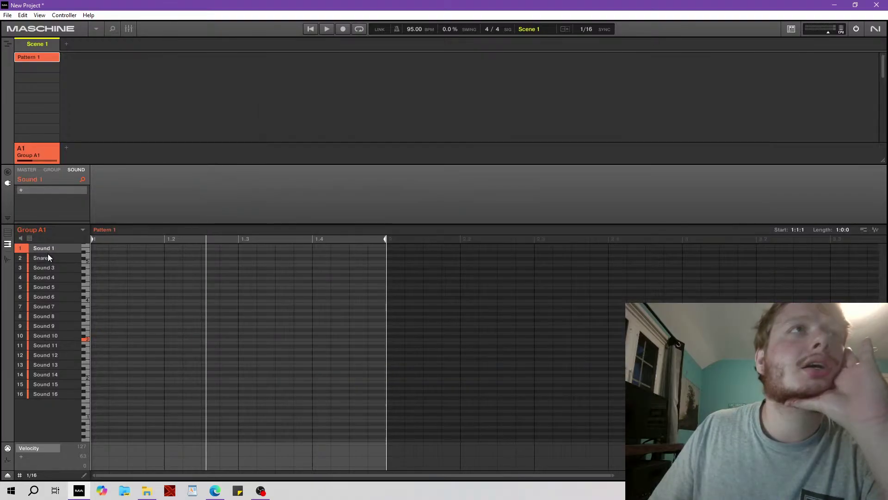
left_click(45, 259)
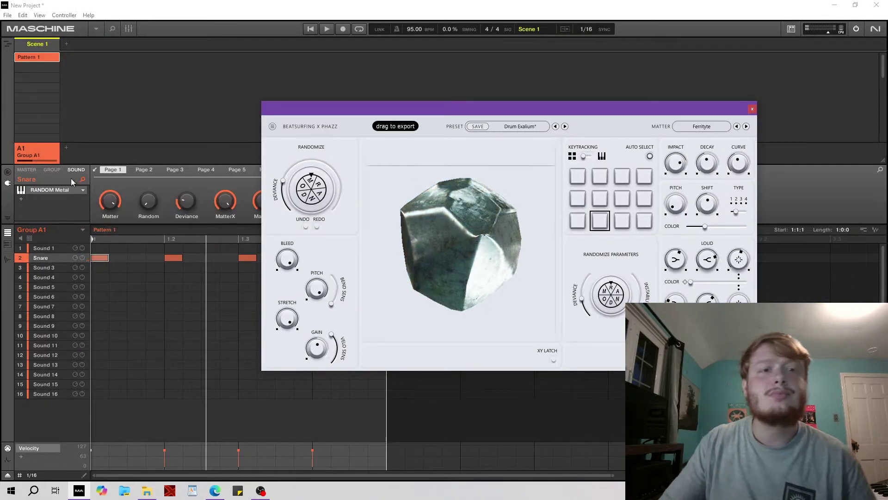
Uncover the Snare sound's plugin slots and browse the internal and VST3 effects available for its next slot.
left_click_drag(458, 102, 283, 92)
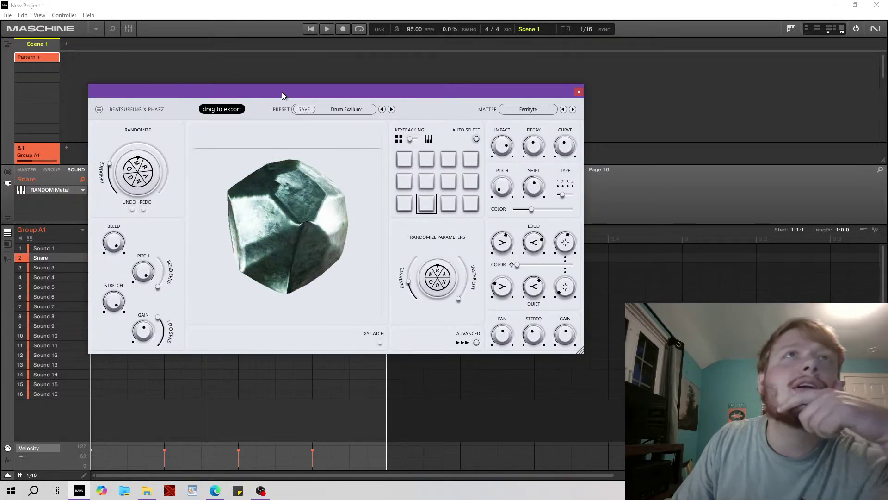
left_click_drag(282, 95, 363, 102)
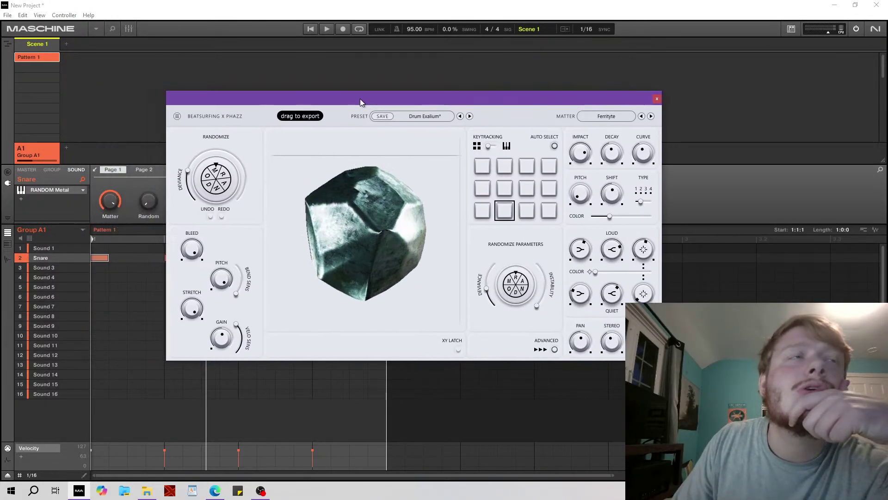
left_click(21, 200)
mouse_move(46, 214)
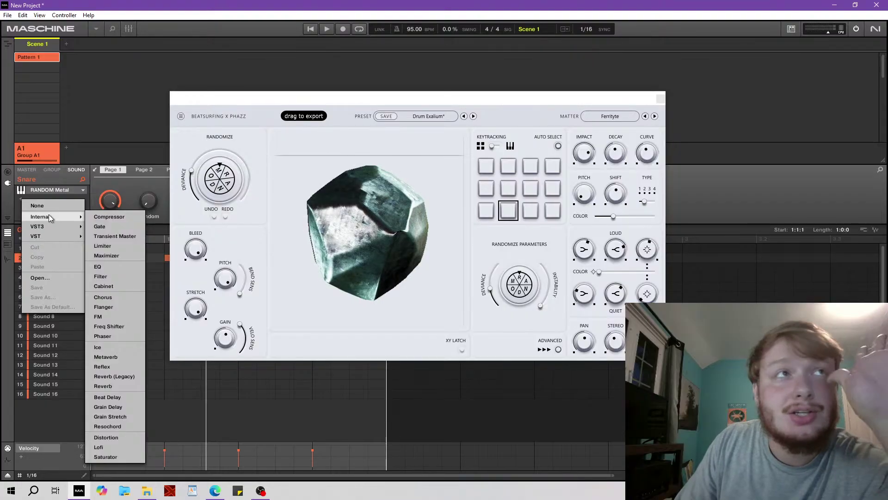
mouse_move(58, 229)
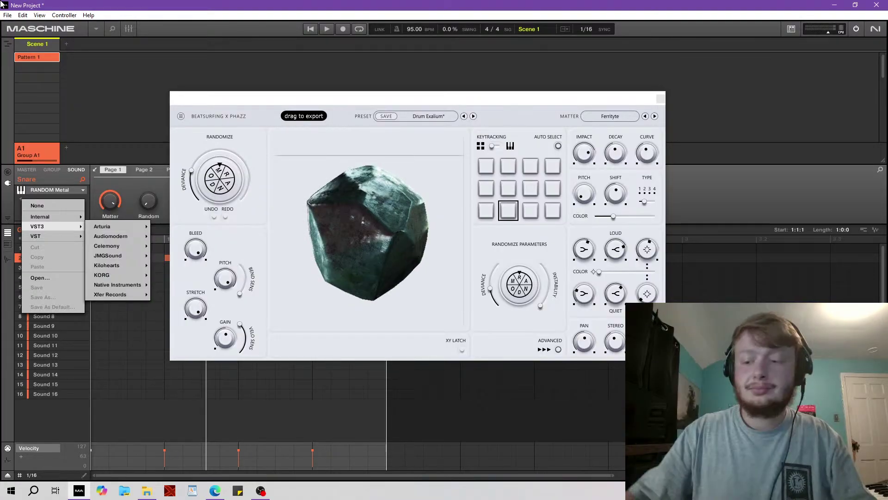
In the audio preferences, route Maschine Out 1 L to Headphone L and Out 1 R to Headphone R.
left_click(7, 15)
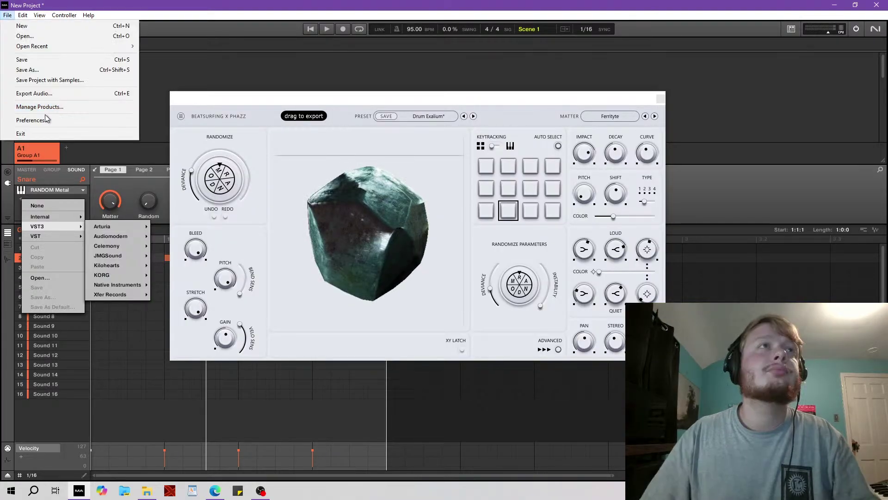
left_click(46, 121)
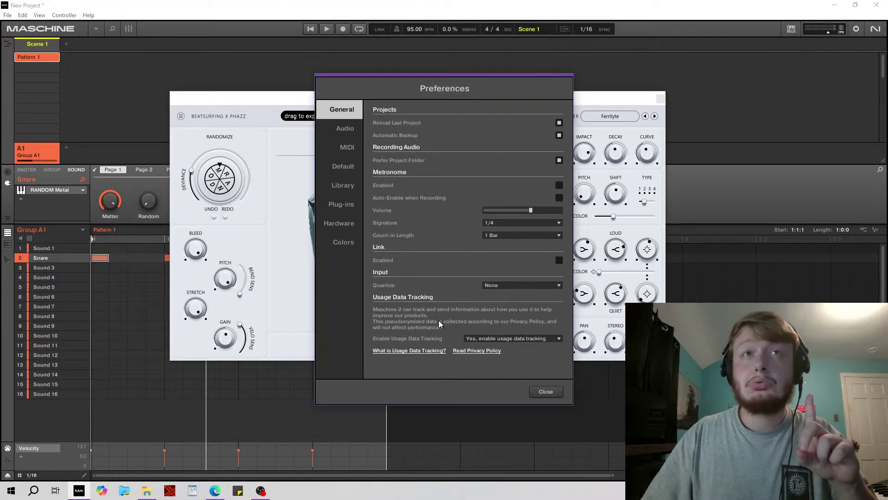
left_click(335, 132)
left_click(430, 203)
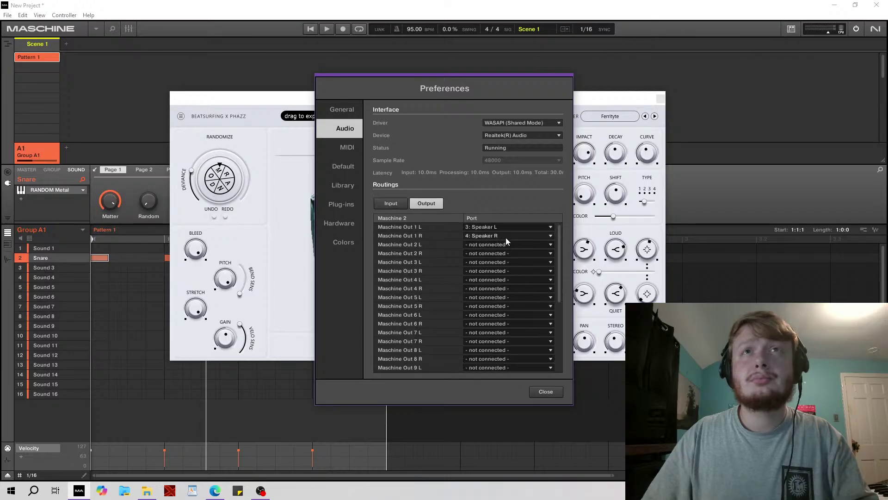
left_click(506, 227)
left_click(502, 249)
left_click(497, 237)
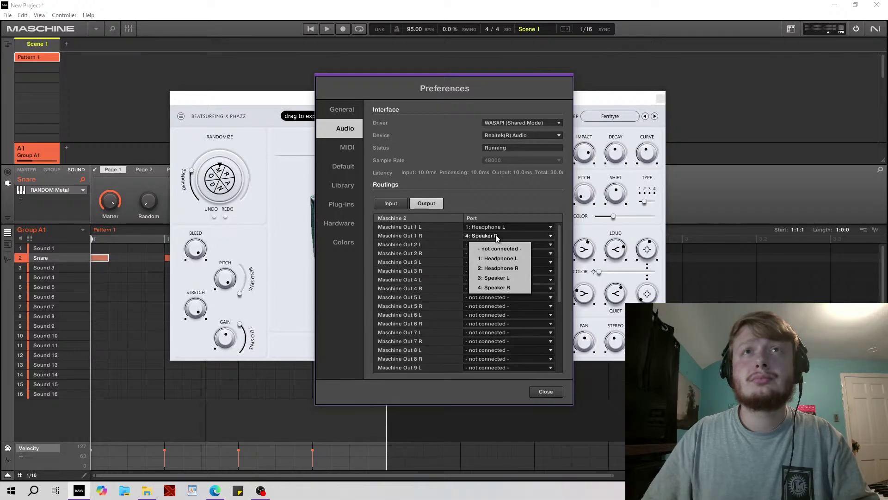
left_click(502, 268)
left_click(546, 392)
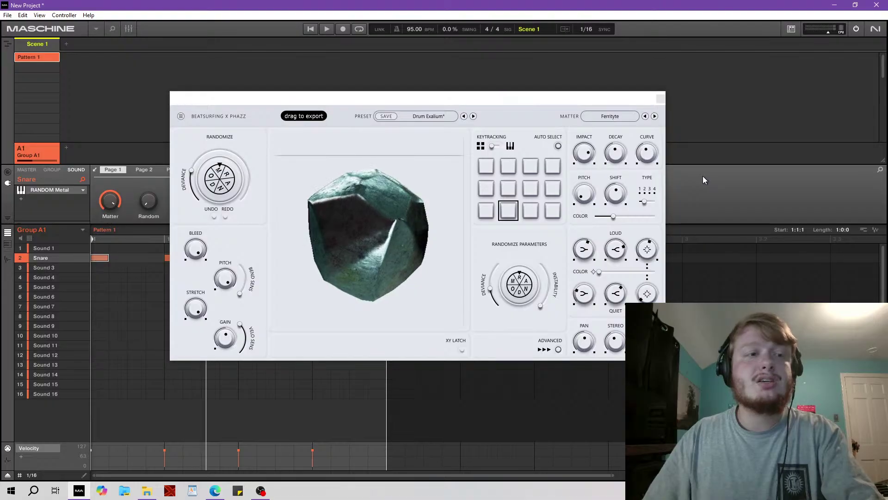
Audition the second drum pad and reposition the plugin window.
left_click(515, 217)
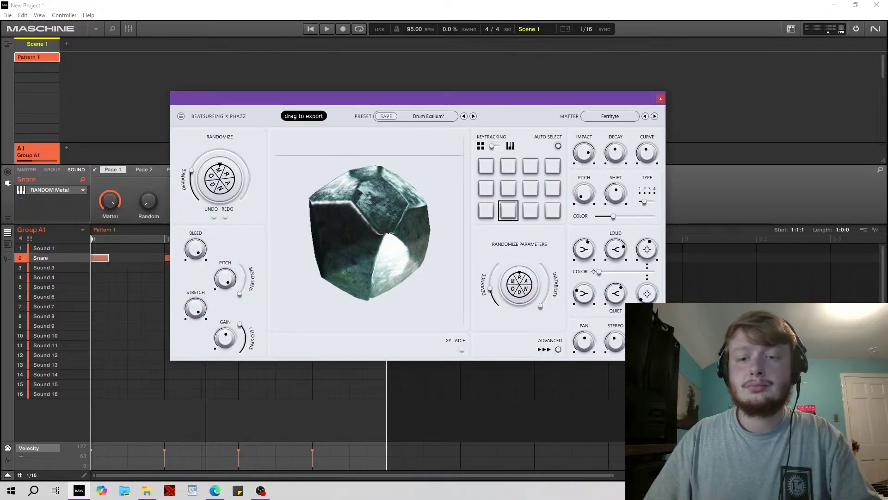
key("alt+Tab")
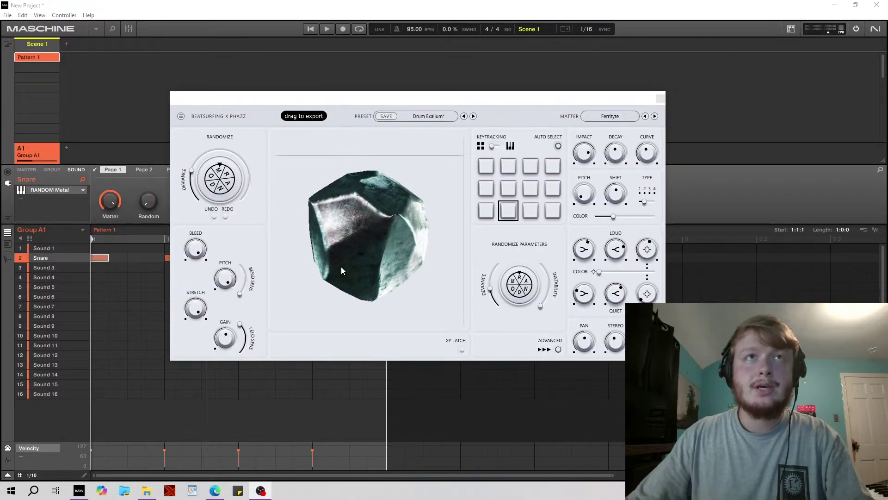
left_click_drag(386, 92, 377, 94)
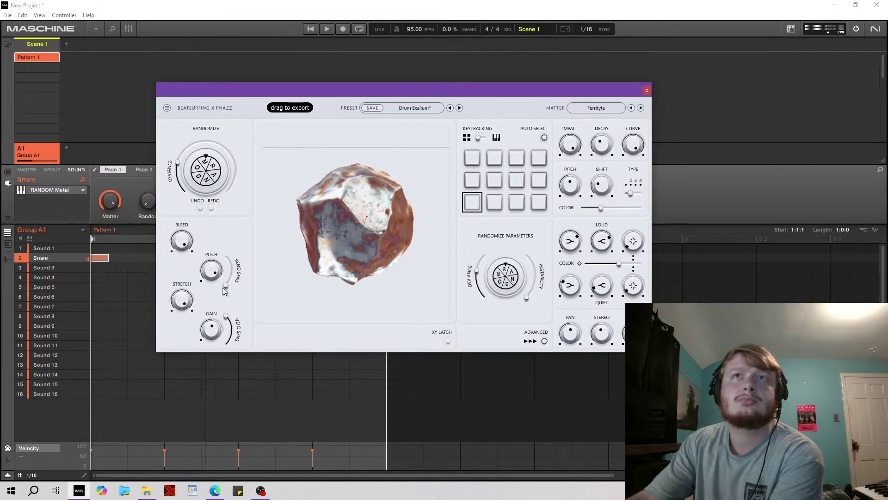
Shape pad 01 by raising its color, comparing type 1 with type 2, and adjusting its shift and high-frequency amplitude.
mouse_move(602, 185)
left_mouse_down()
mouse_move(610, 152)
mouse_move(612, 186)
left_mouse_up()
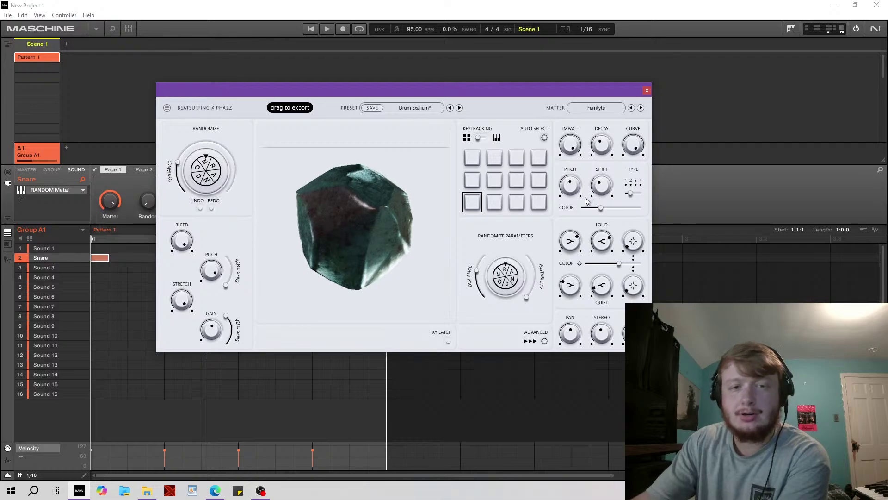
left_click_drag(602, 208, 628, 209)
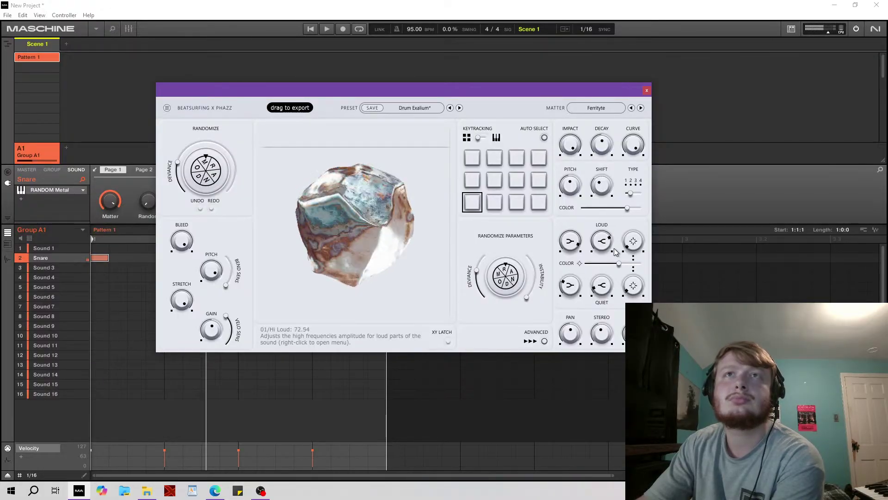
left_click_drag(630, 200, 623, 196)
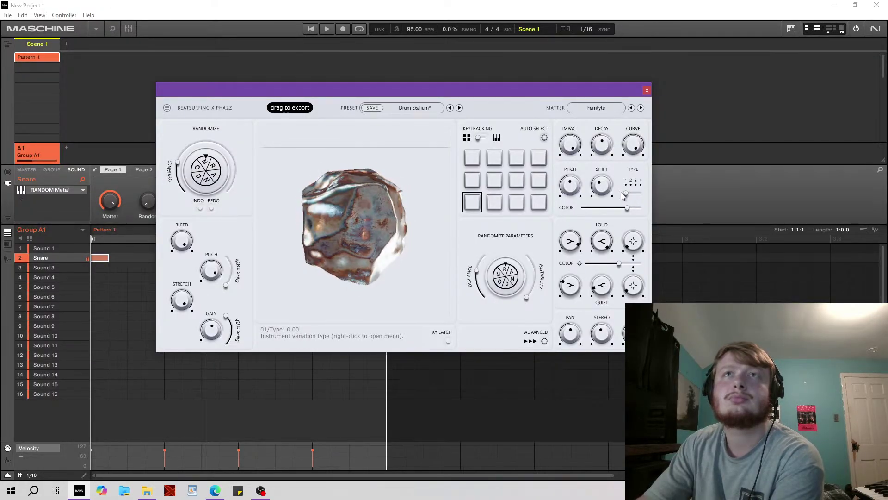
left_click_drag(628, 196, 631, 194)
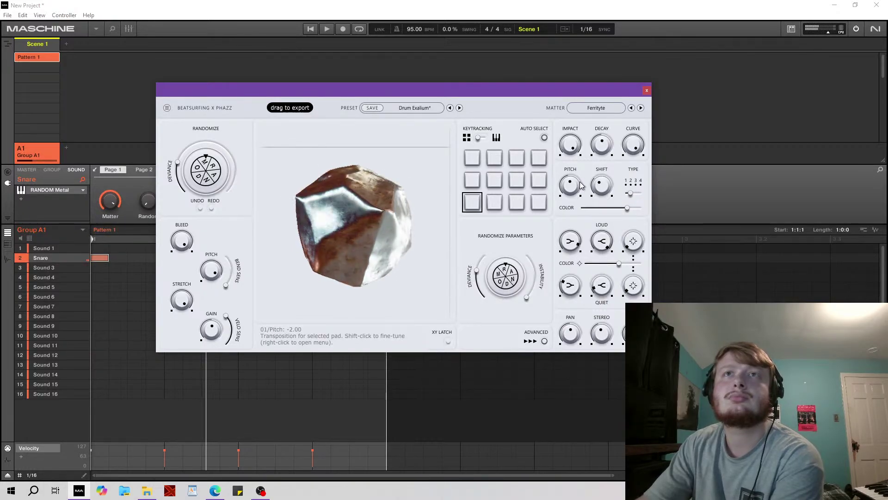
left_click_drag(601, 245, 608, 285)
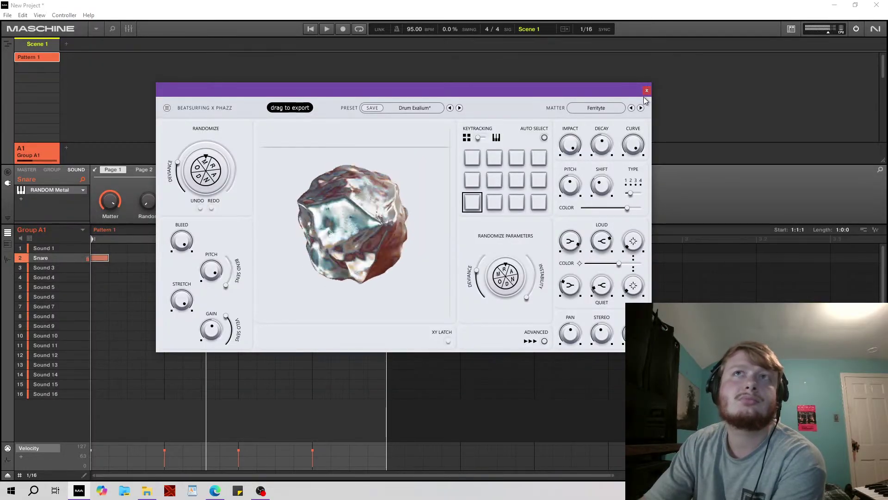
Adjust pad 01's stereo amount, comparing the full 100 setting with a much lower one.
left_click_drag(604, 330, 623, 324)
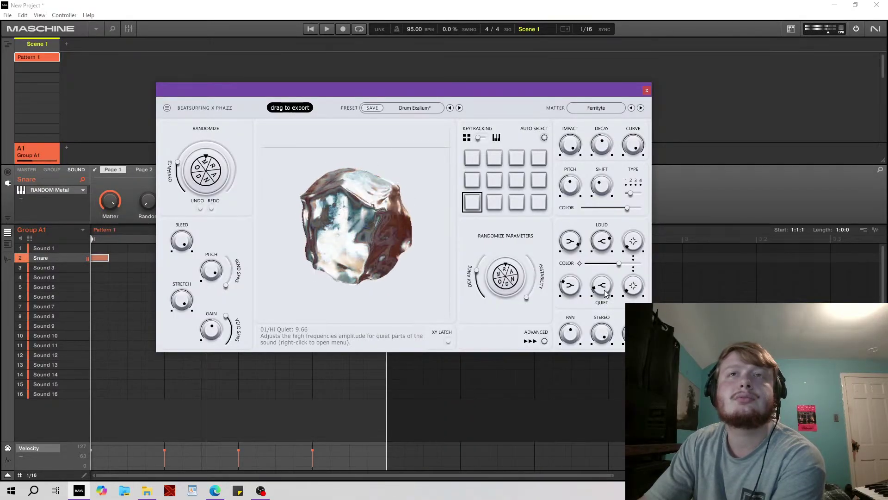
double_click(606, 332)
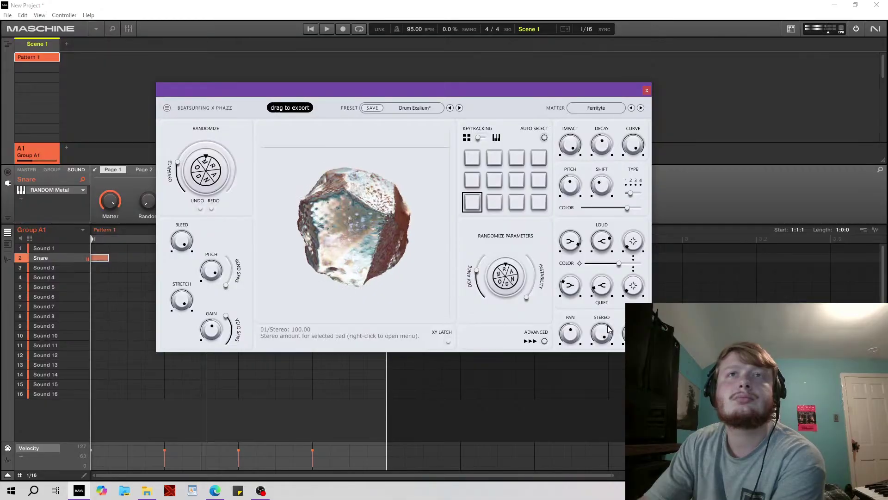
left_click_drag(605, 331, 609, 341)
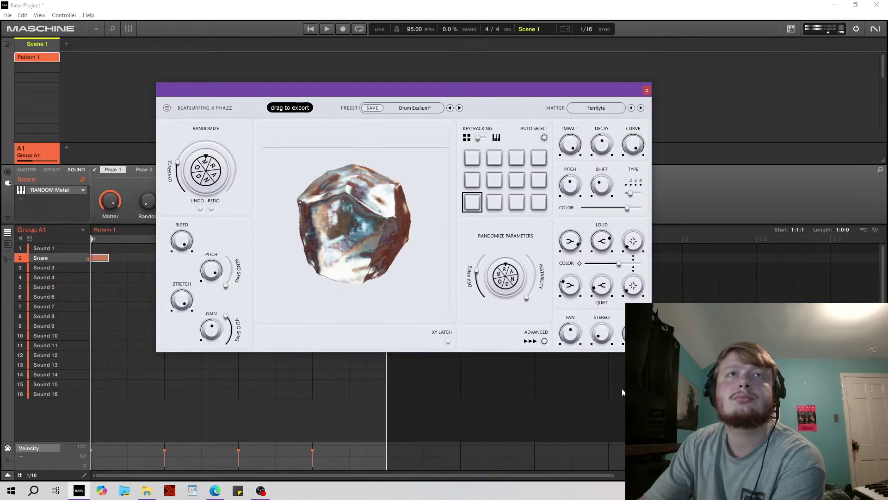
double_click(607, 339)
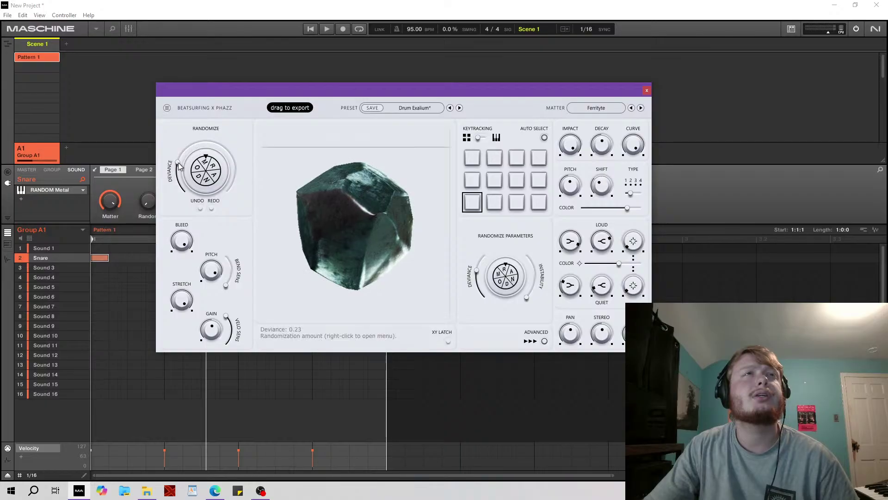
Raise the randomize deviance and move the matter's XY position to the lower-right area of its field.
mouse_move(188, 145)
left_mouse_down()
mouse_move(181, 180)
mouse_move(239, 118)
mouse_move(174, 144)
left_mouse_up()
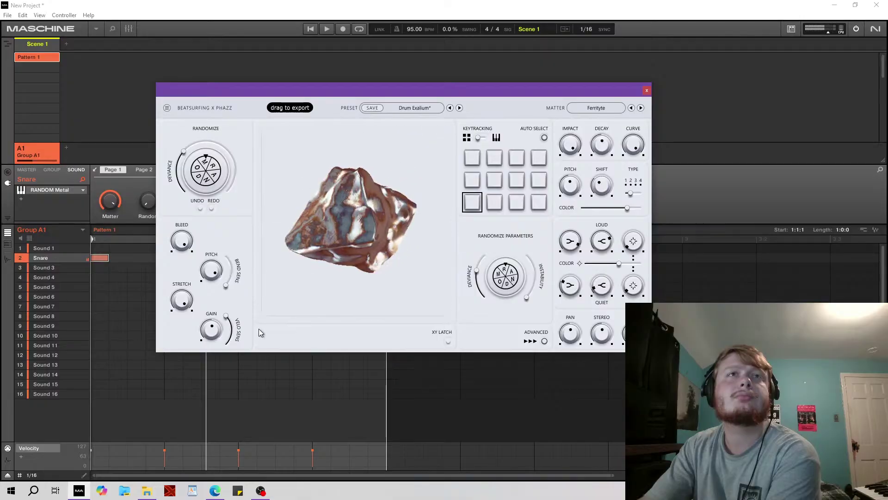
left_click(299, 280)
left_click_drag(299, 279, 421, 282)
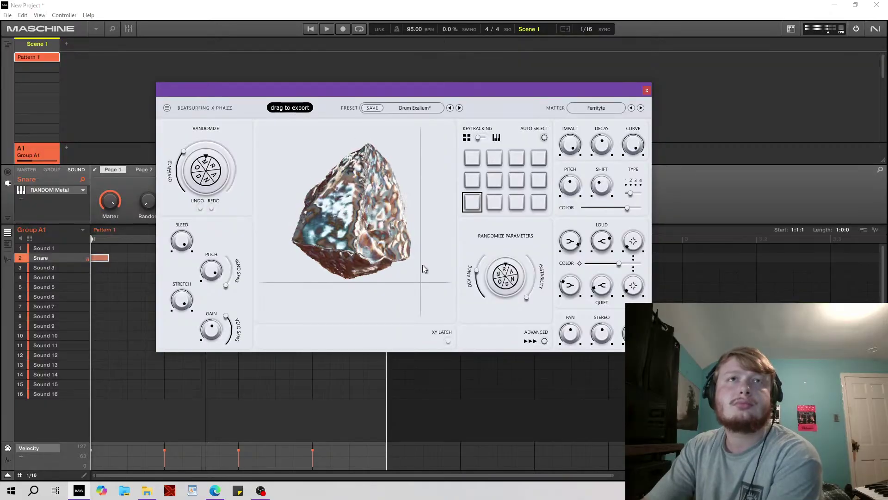
Check the MIDI CC mapping options for MatterX and MatterY without assigning a controller.
right_click(420, 285)
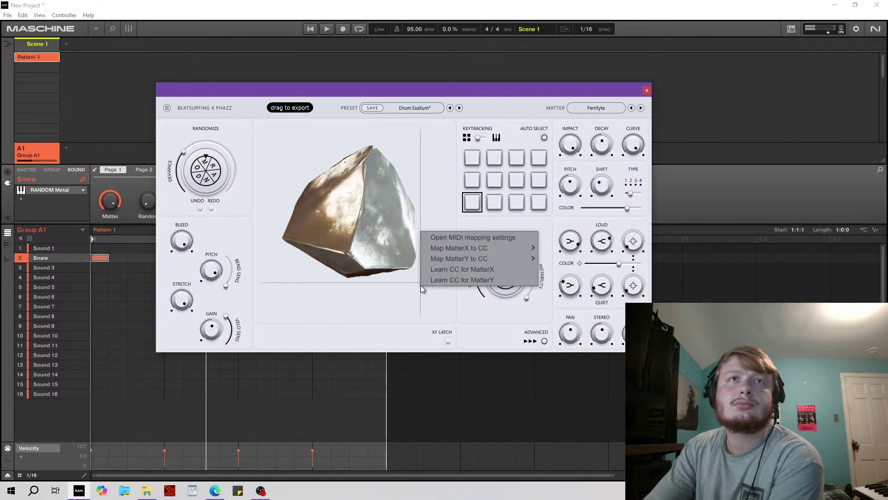
mouse_move(453, 251)
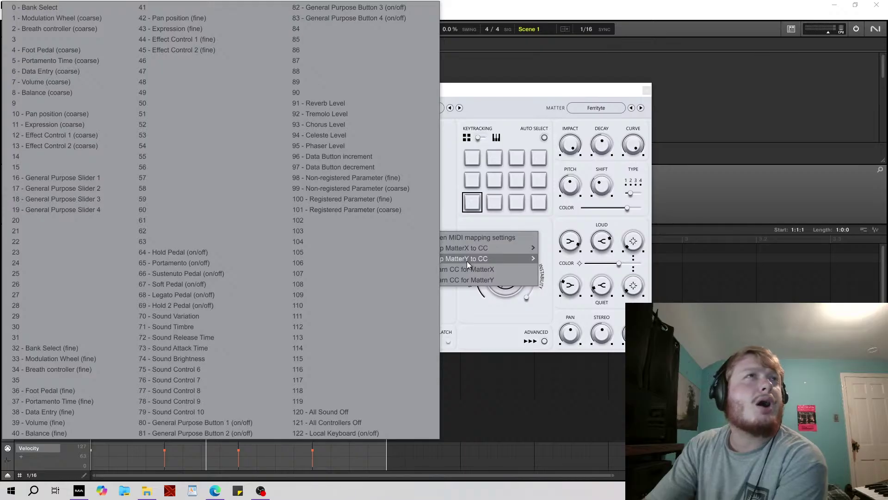
left_click(101, 18)
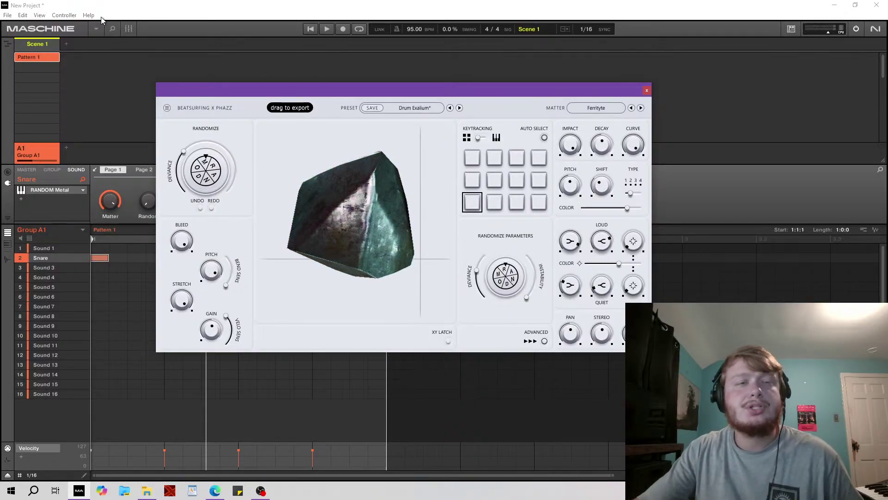
Uncover the sound list and load the BEATSURFING RANDOM Metal VST3 instrument on Sound 1.
left_click_drag(248, 91, 402, 150)
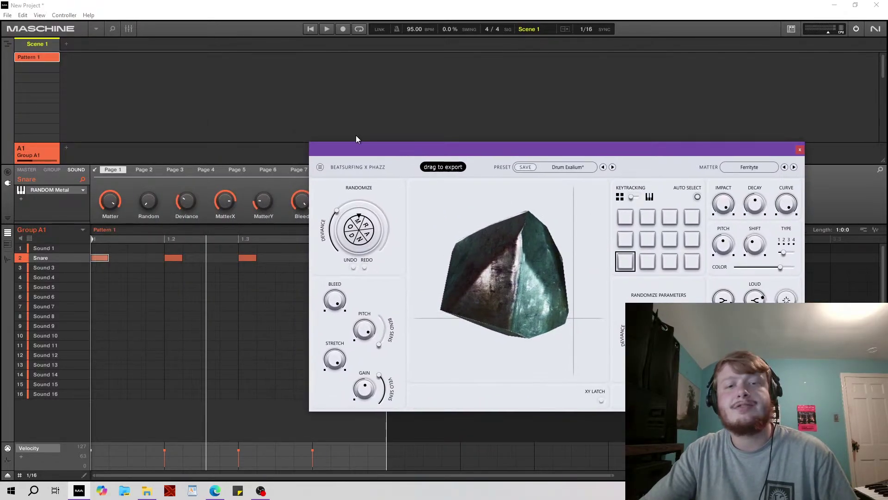
left_click(37, 253)
left_click(47, 249)
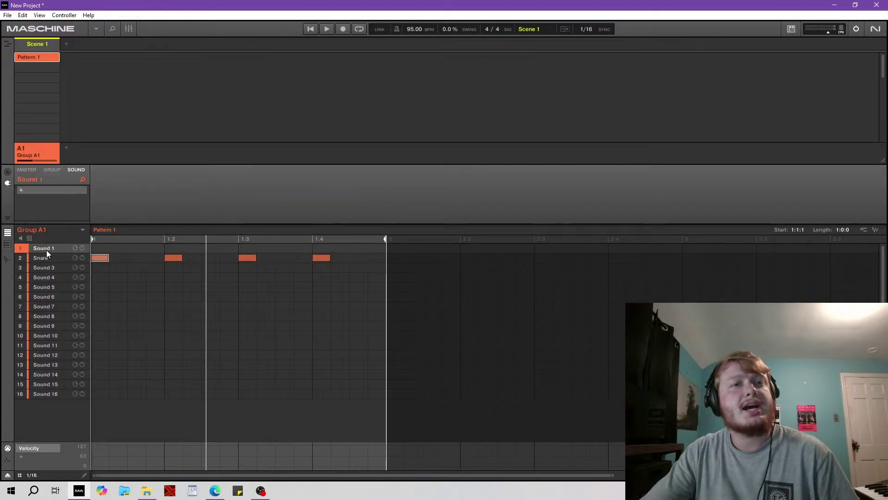
left_click(20, 193)
mouse_move(60, 220)
mouse_move(121, 238)
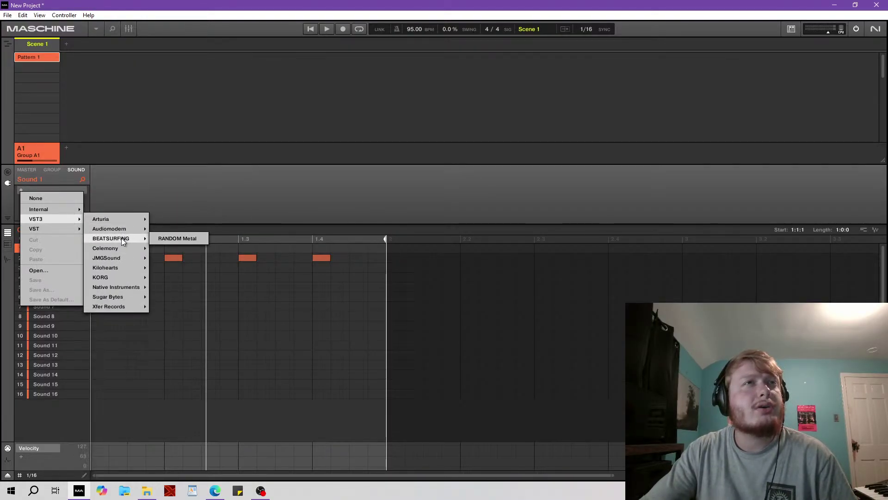
left_click(178, 239)
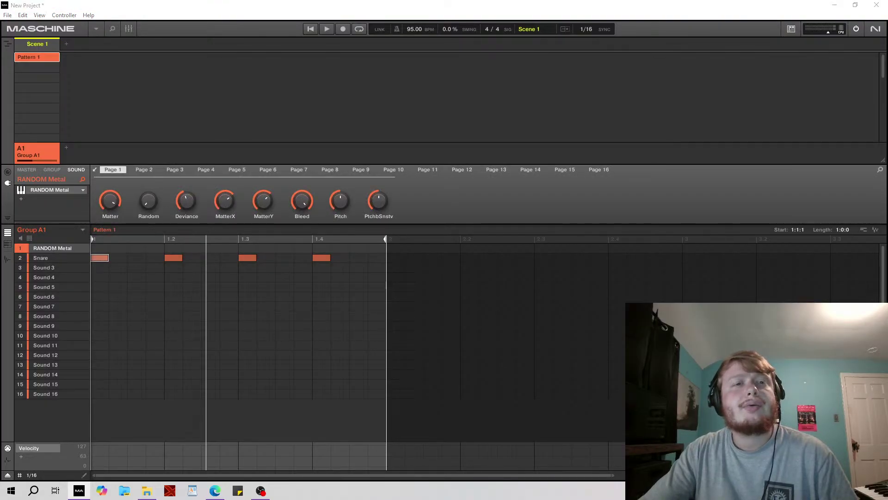
Enlarge and reposition the new RANDOM Metal window and audition its Perc Ferrithium pads.
left_click_drag(331, 196, 321, 87)
left_click_drag(527, 350, 665, 427)
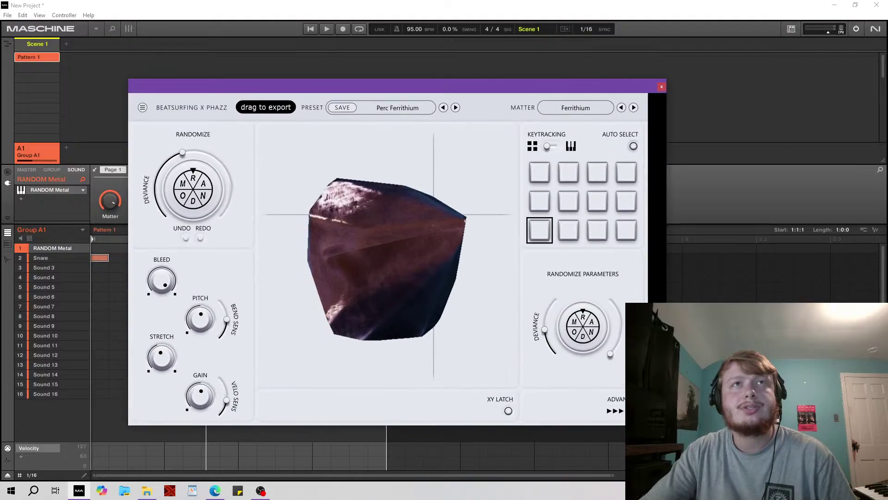
left_click_drag(352, 87, 302, 78)
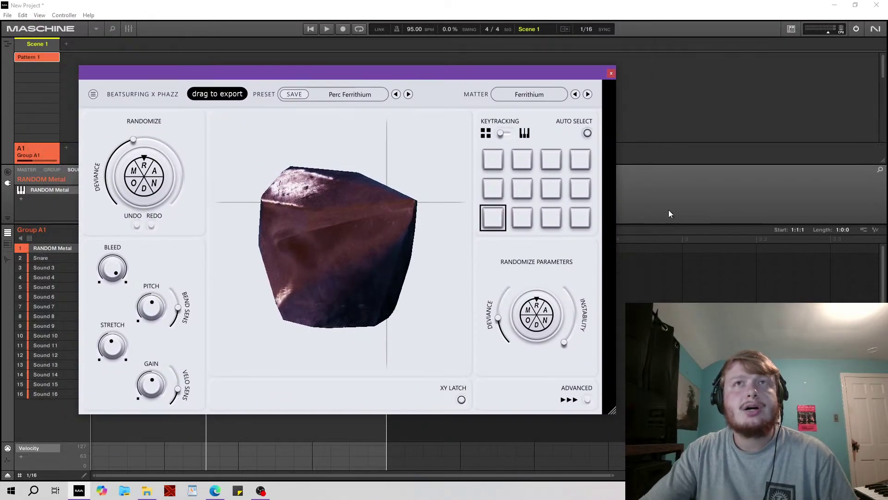
left_click_drag(616, 227, 600, 230)
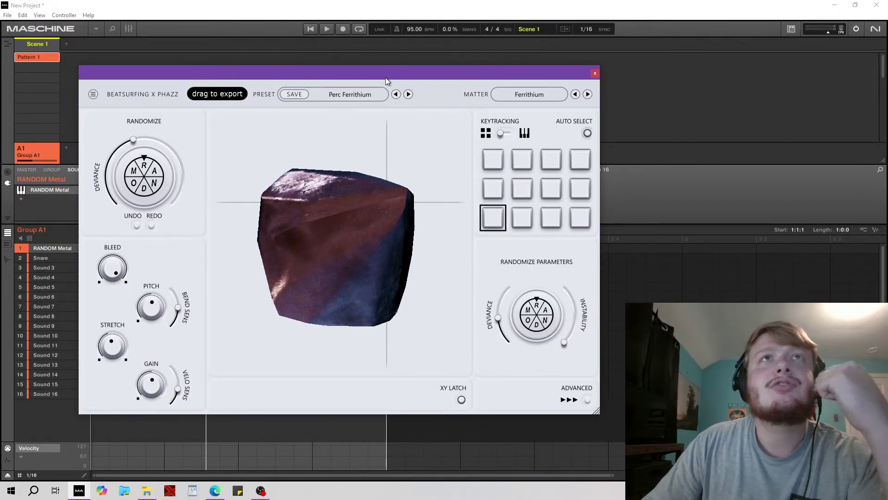
left_click_drag(388, 81, 374, 71)
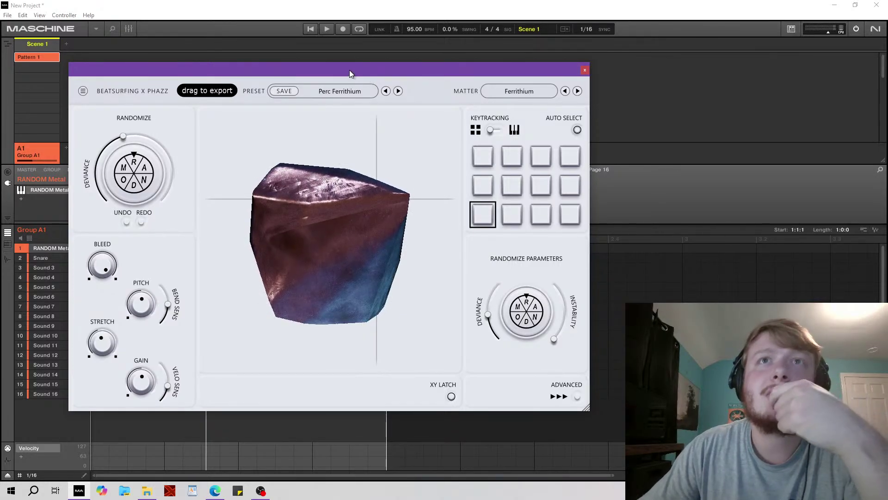
left_click_drag(348, 71, 341, 64)
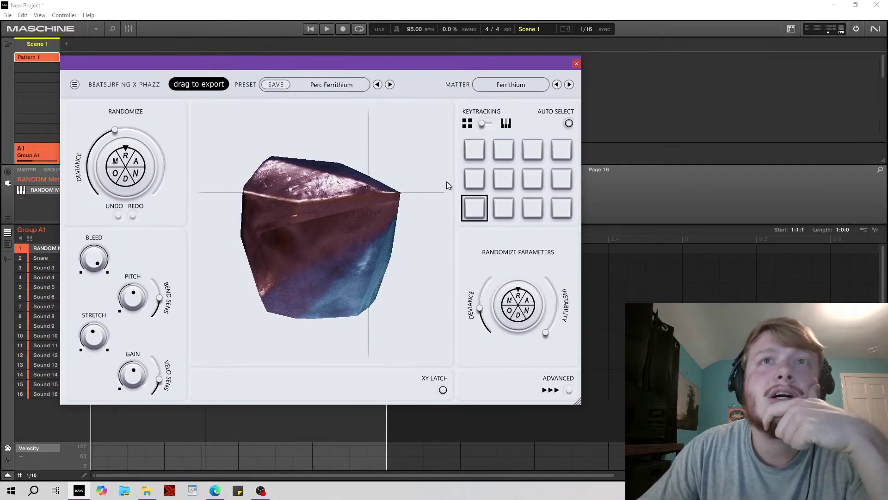
left_click_drag(409, 66, 390, 68)
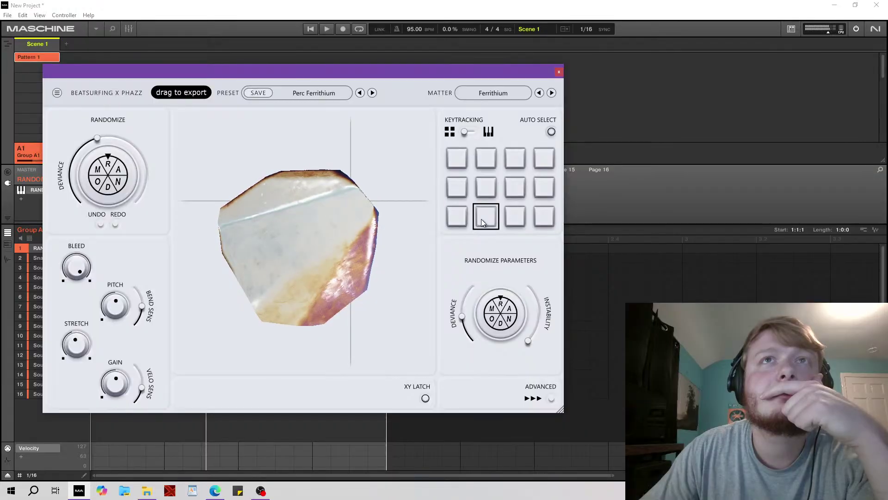
left_click(451, 186)
left_click(458, 216)
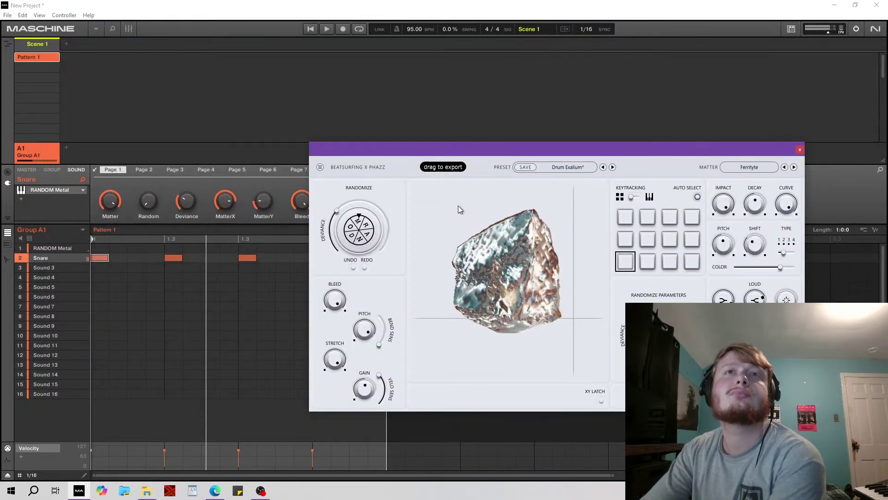
Add the internal Transient Master effect to the Snare sound after RANDOM Metal.
left_click(21, 199)
mouse_move(32, 217)
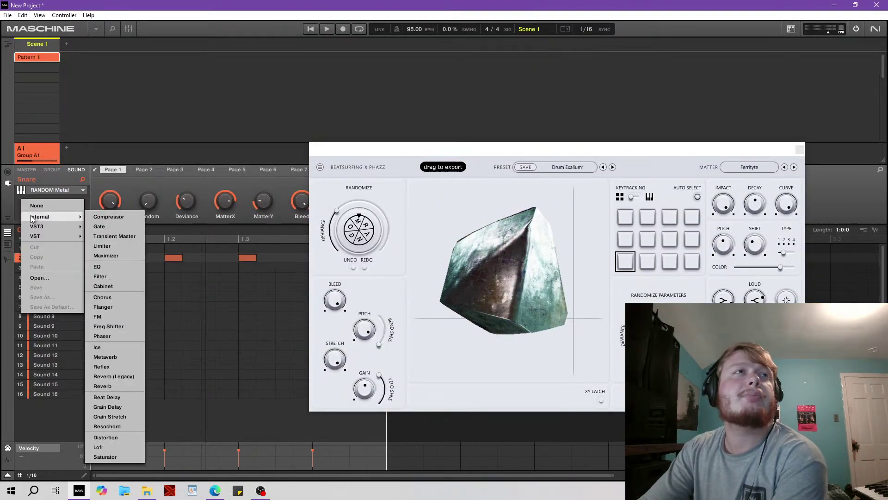
left_click(111, 237)
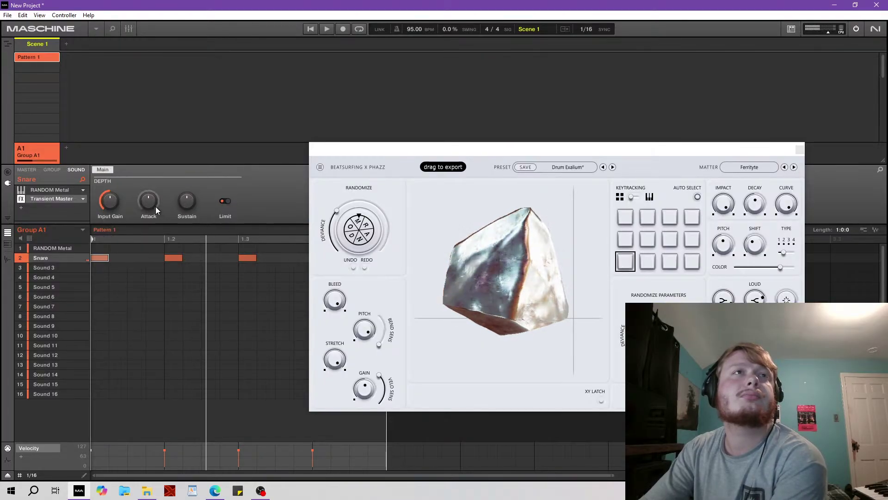
Raise the attack and sustain of the Snare's Transient Master and color the Snare sound green.
left_click_drag(184, 203, 156, 185)
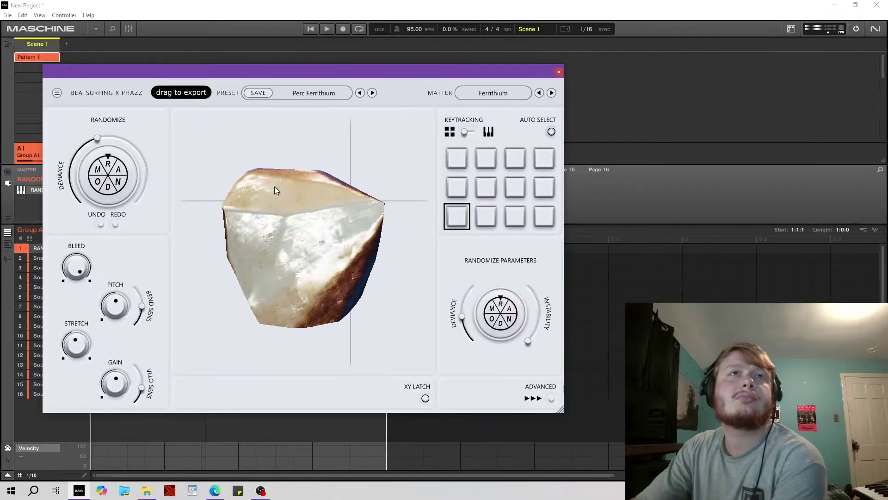
left_click_drag(281, 73, 299, 65)
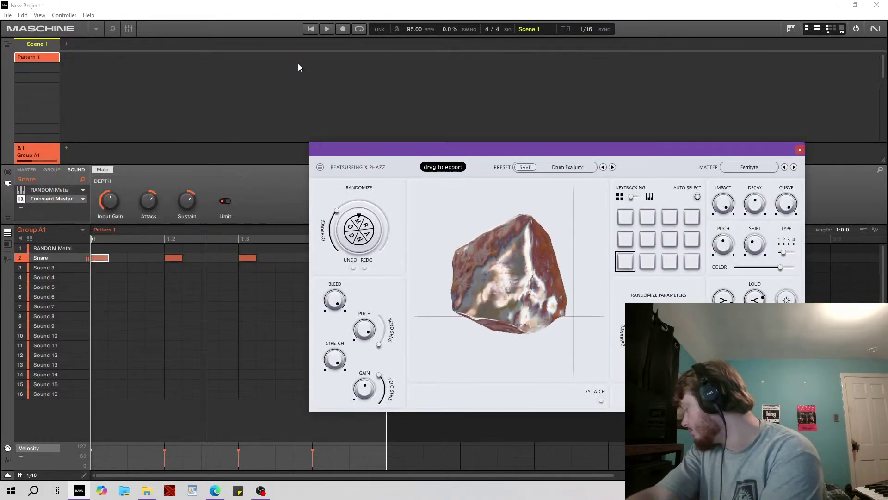
right_click(36, 257)
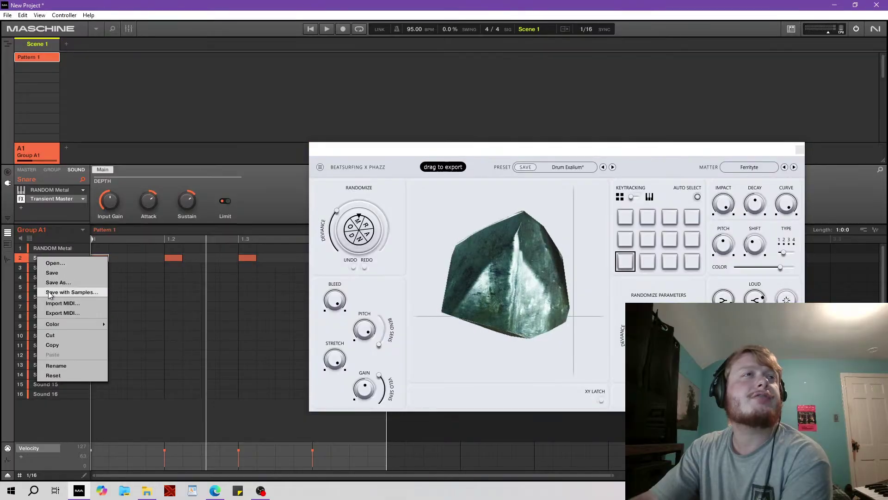
mouse_move(66, 326)
left_click(154, 347)
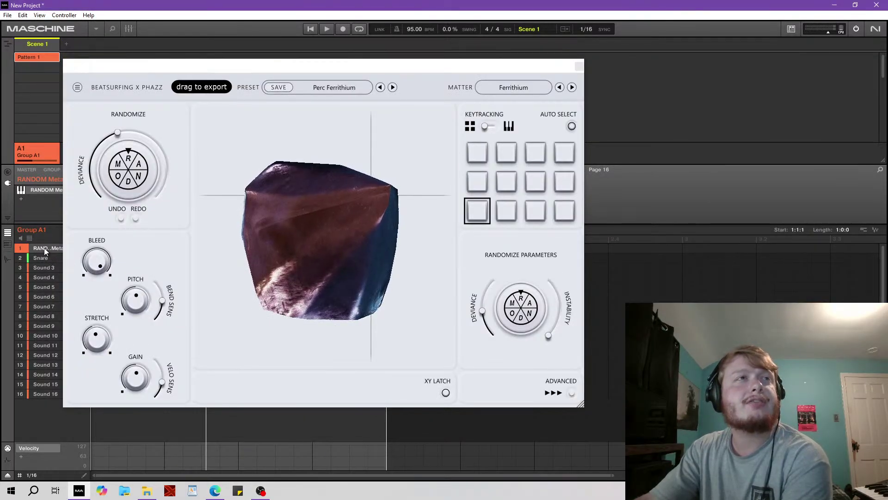
Move the RANDOM Metal window clear of the sound list and color Sound 1 teal green.
right_click(43, 248)
left_click_drag(243, 73, 440, 67)
right_click(58, 248)
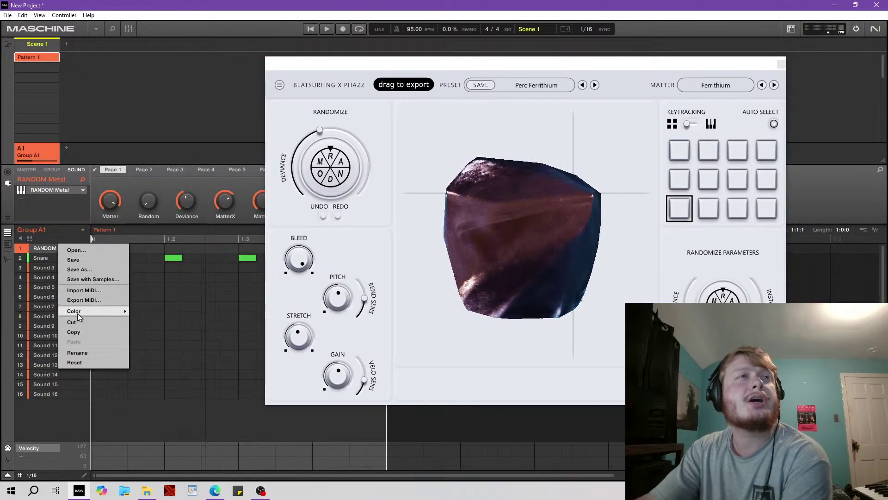
mouse_move(79, 317)
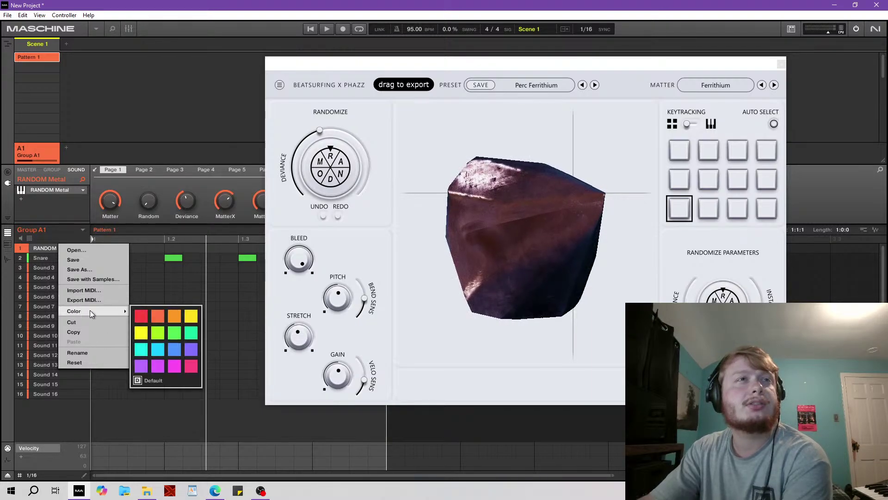
left_click(191, 332)
left_click(52, 261)
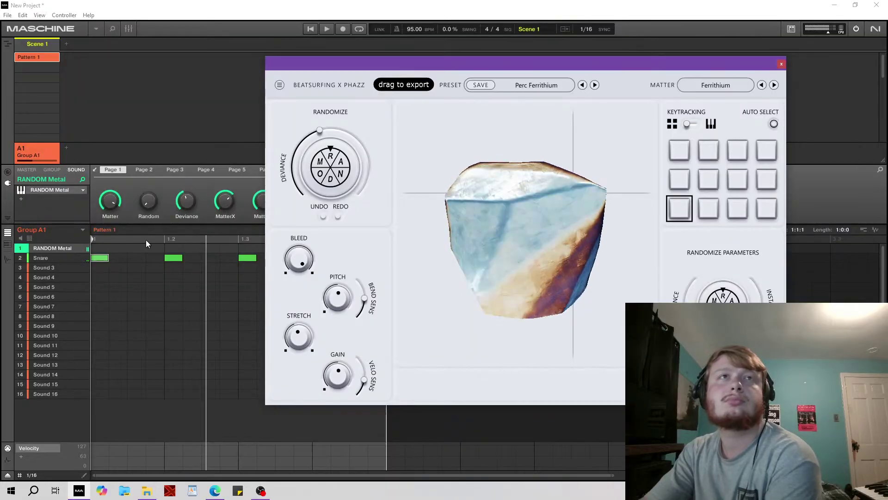
Raise the global pitch of the RANDOM Metal sound and change its matter to Ferritytan.
left_click_drag(338, 297, 344, 255)
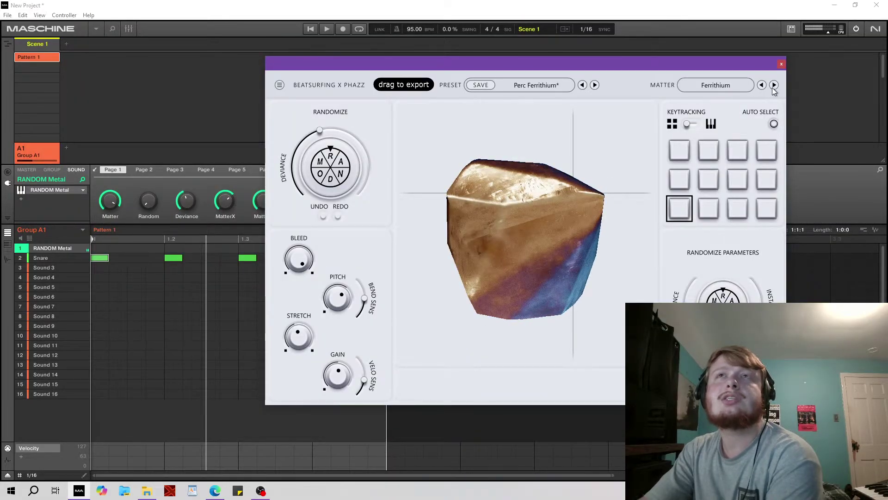
left_click(707, 88)
left_click(584, 313)
left_click(554, 373)
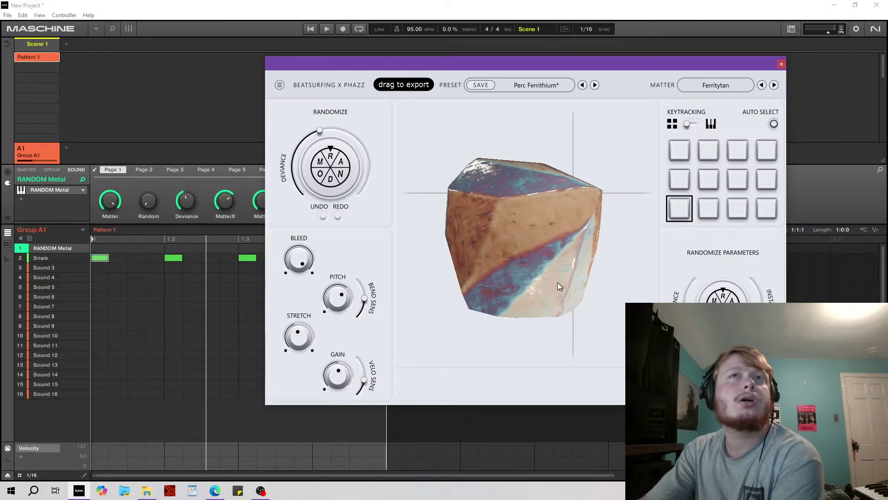
left_click_drag(548, 59, 535, 79)
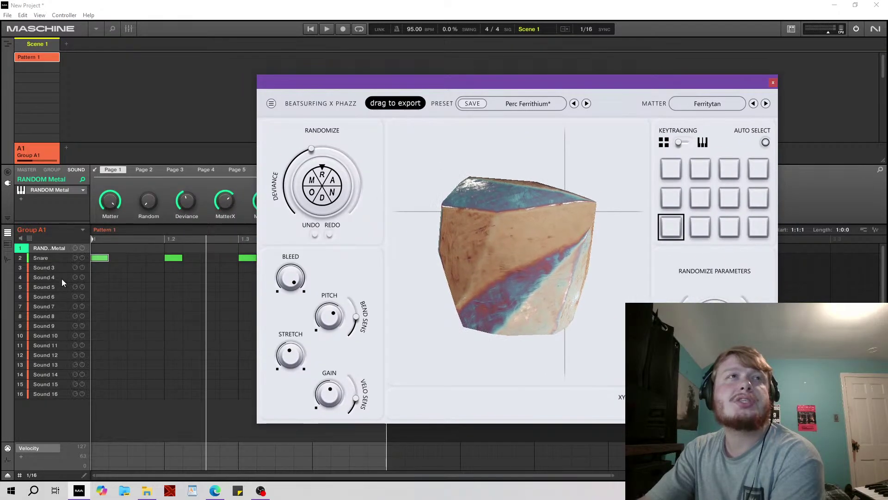
Compare with the Snare sound's instrument and switch the RANDOM Metal sound's matter to Ferrityte.
left_click(52, 260)
left_click(52, 249)
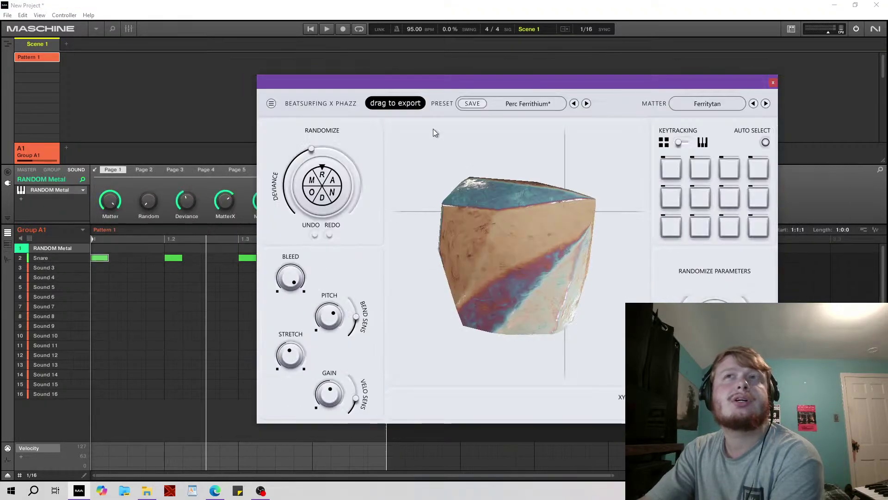
left_click(751, 106)
left_click(57, 260)
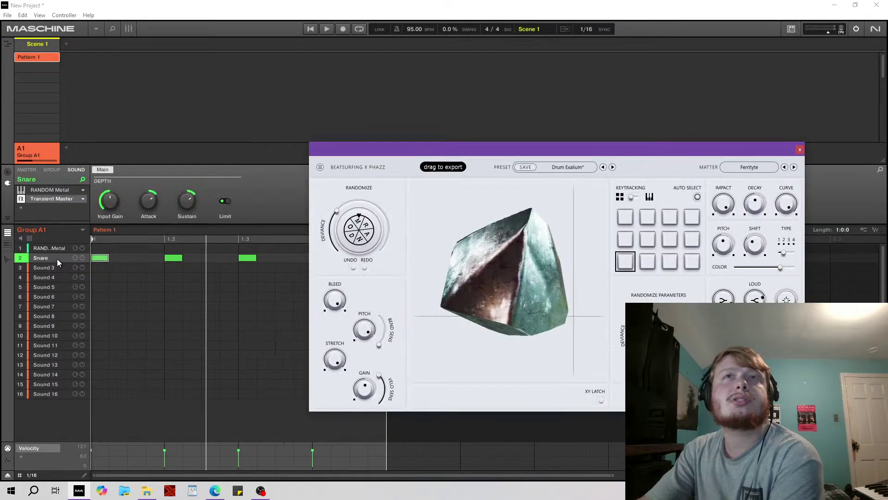
left_click(59, 250)
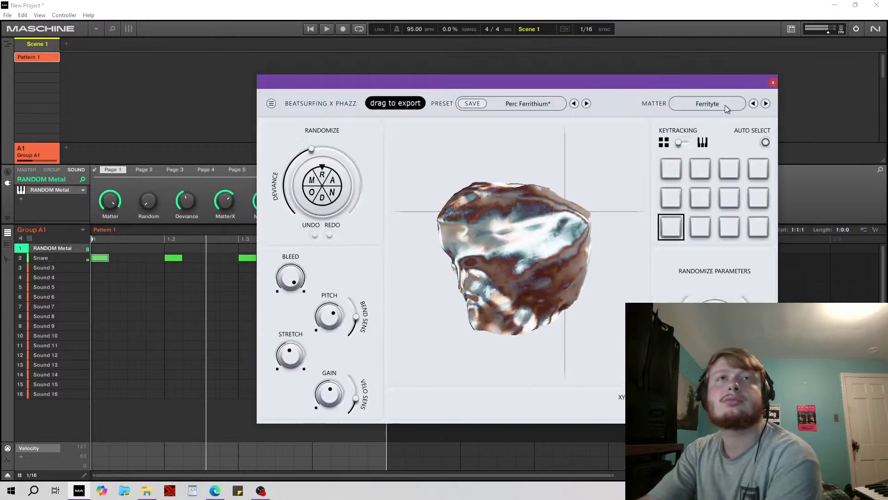
Lower the global pitch, then reveal the advanced parameters and reduce pad 01's high loud amplitude and color.
left_click_drag(335, 318, 343, 357)
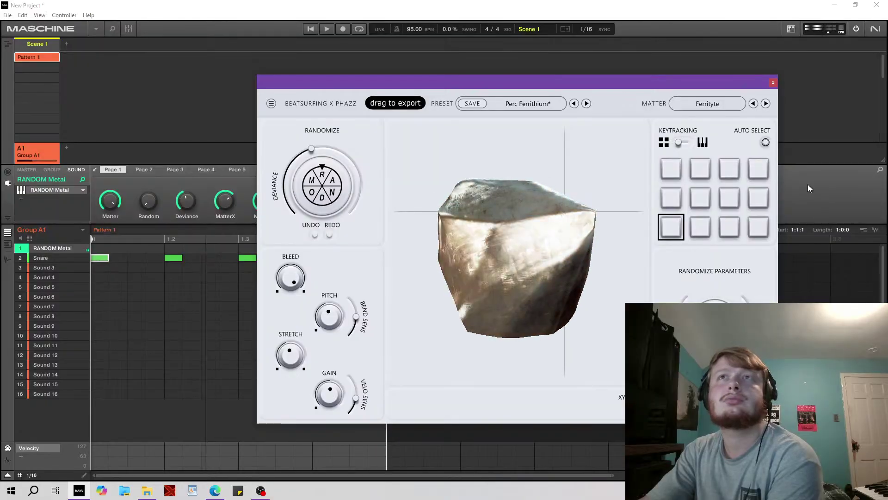
left_click(764, 401)
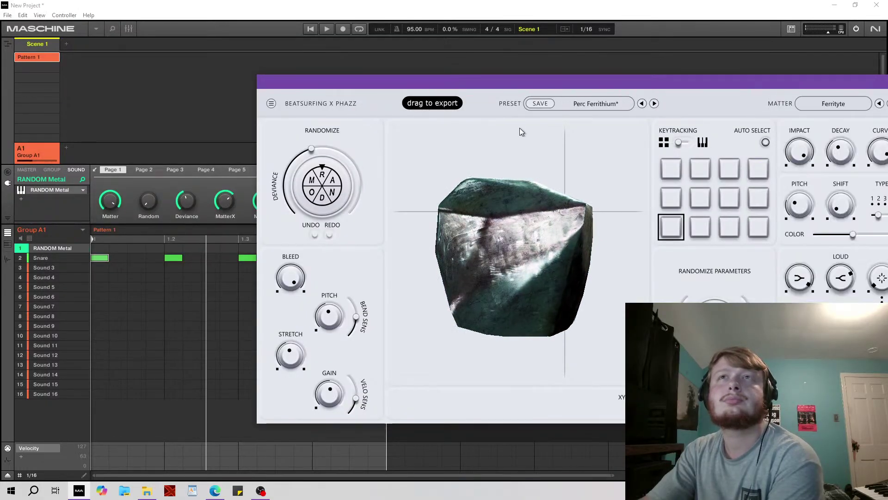
left_click_drag(568, 86, 443, 88)
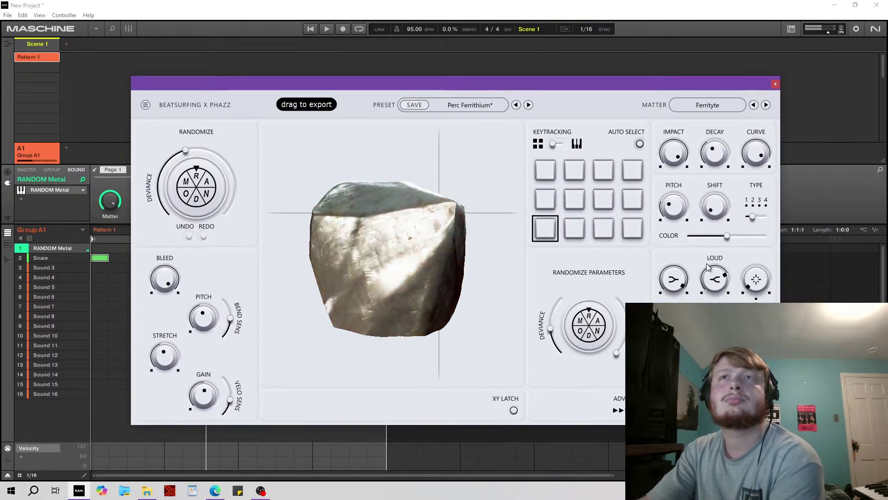
left_click_drag(714, 279, 715, 287)
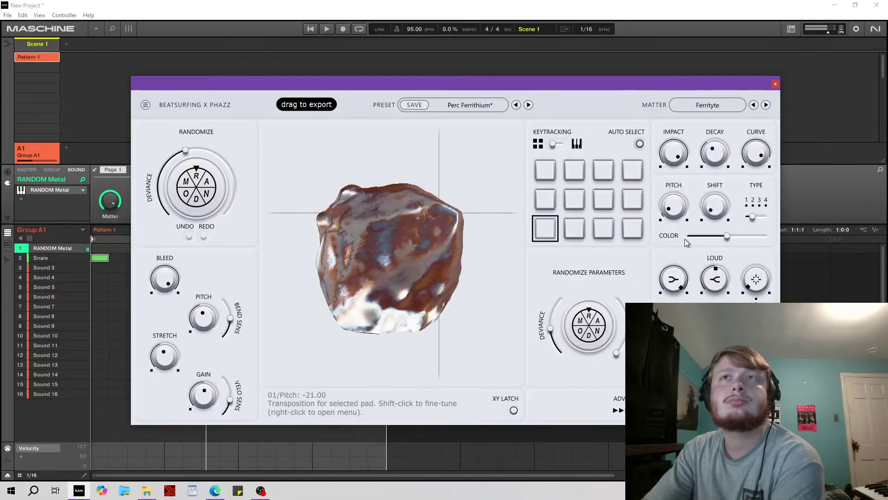
mouse_move(727, 236)
left_mouse_down()
mouse_move(790, 238)
mouse_move(698, 239)
mouse_move(712, 240)
left_mouse_up()
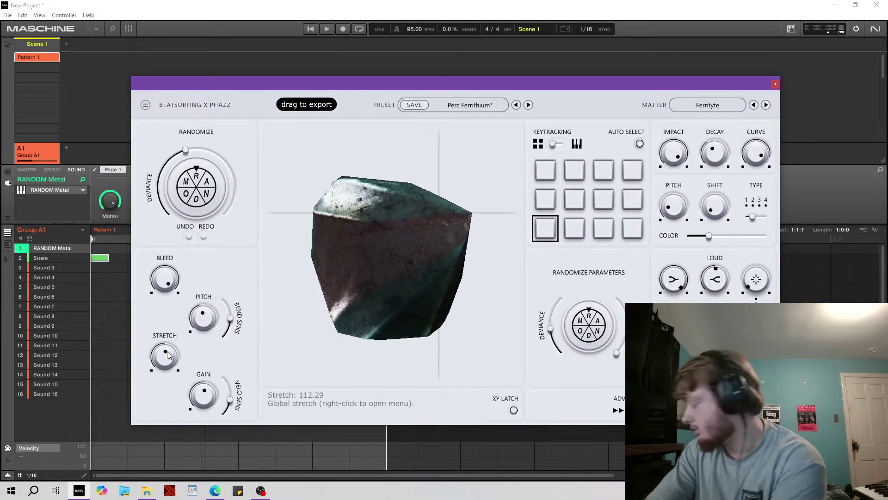
Adjust the global stretch and bend sensitivity, and fine-tune pad 01's decay and pitch.
left_click_drag(168, 355, 168, 369)
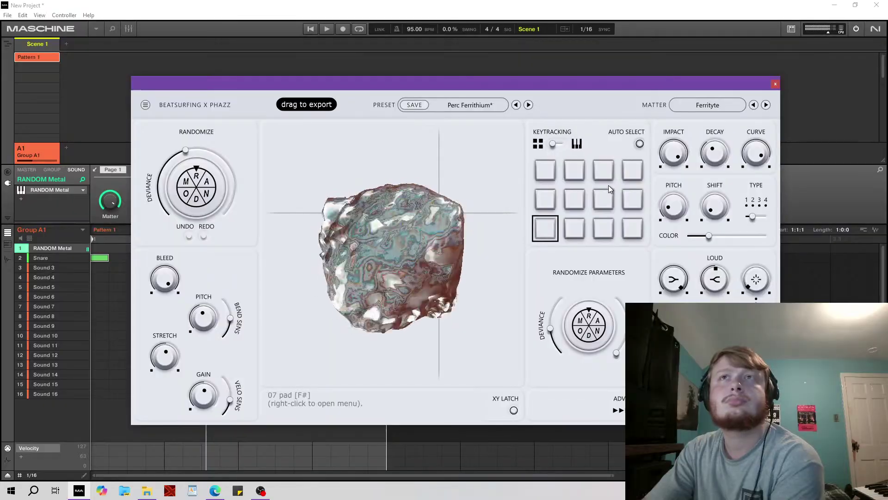
left_click_drag(230, 318, 235, 297)
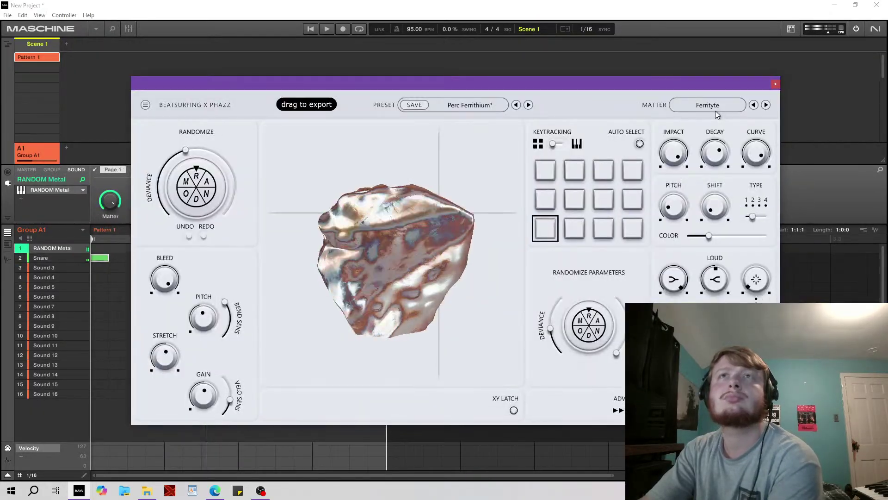
left_click_drag(715, 153, 714, 171)
mouse_move(674, 206)
left_mouse_down()
mouse_move(679, 257)
mouse_move(671, 190)
left_mouse_up()
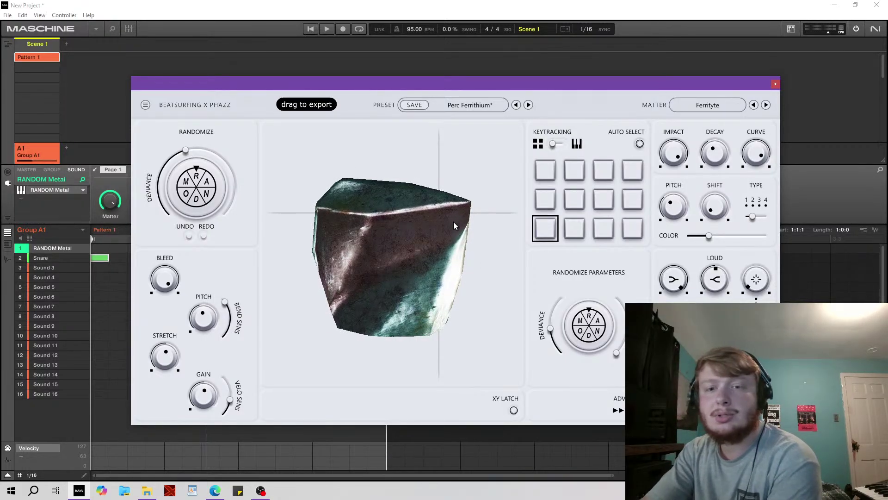
Reshape the Ferrityte matter toward the lower right of its XY field and rebalance pad 01's high loud amplitude and color.
left_click_drag(454, 221, 351, 196)
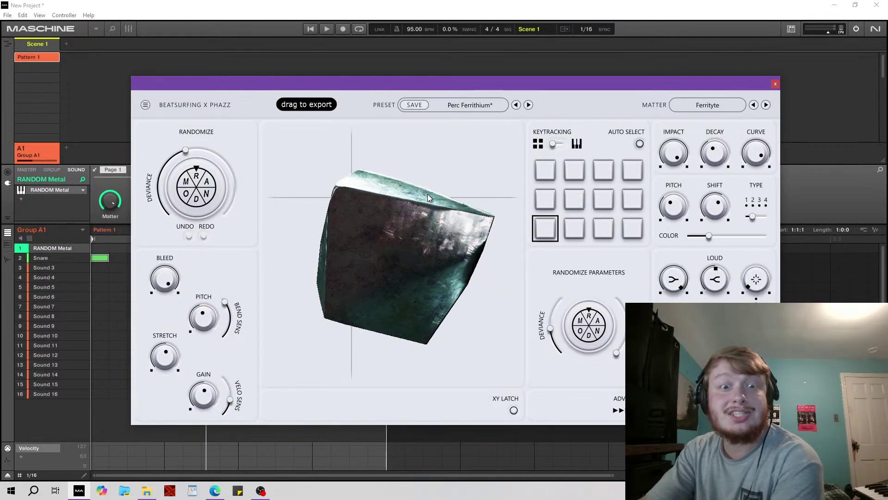
left_click_drag(427, 193, 473, 353)
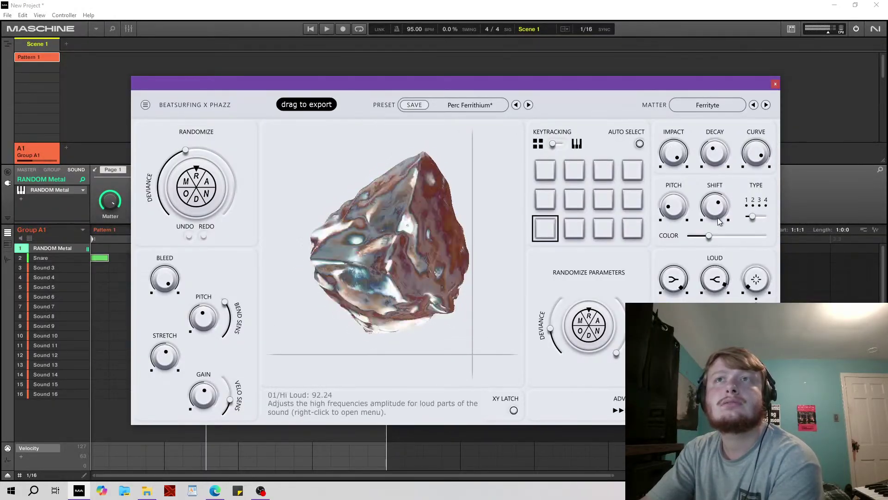
left_click_drag(716, 280, 728, 301)
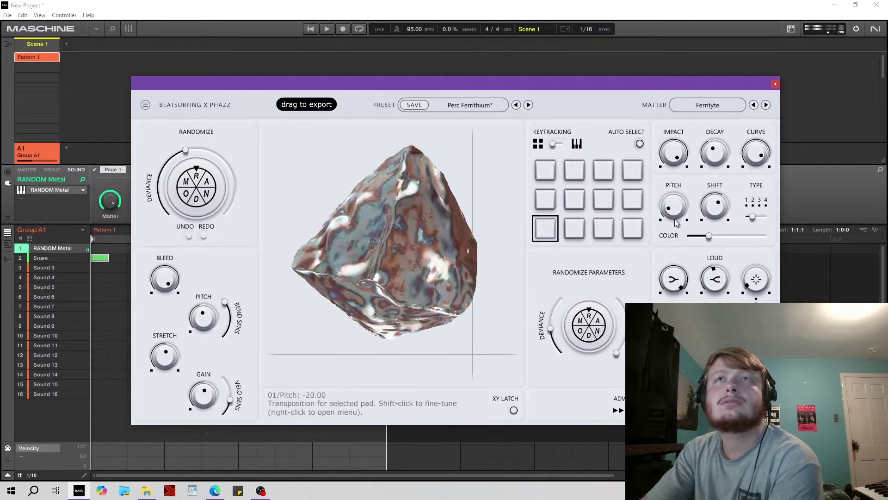
left_click_drag(710, 237, 744, 236)
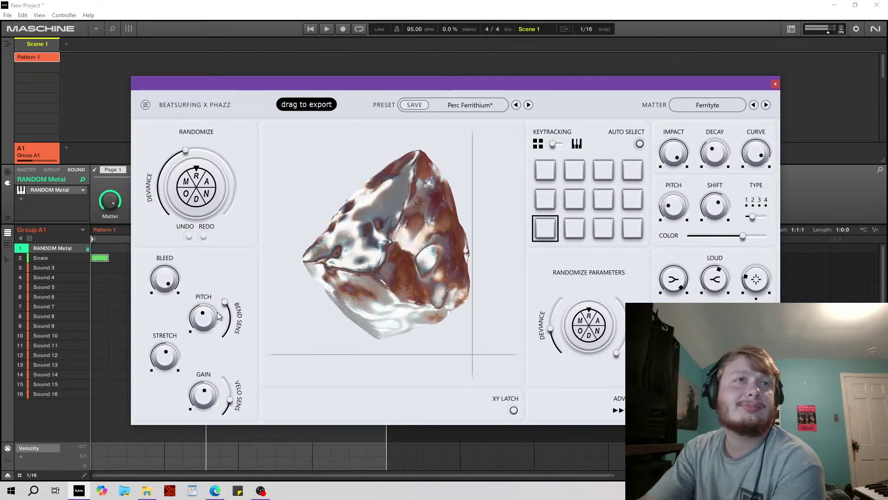
Increase the bend sensitivity, push the matter's XY point lower, raise the global pitch and set the global stretch to 70.61.
left_click_drag(224, 337, 223, 301)
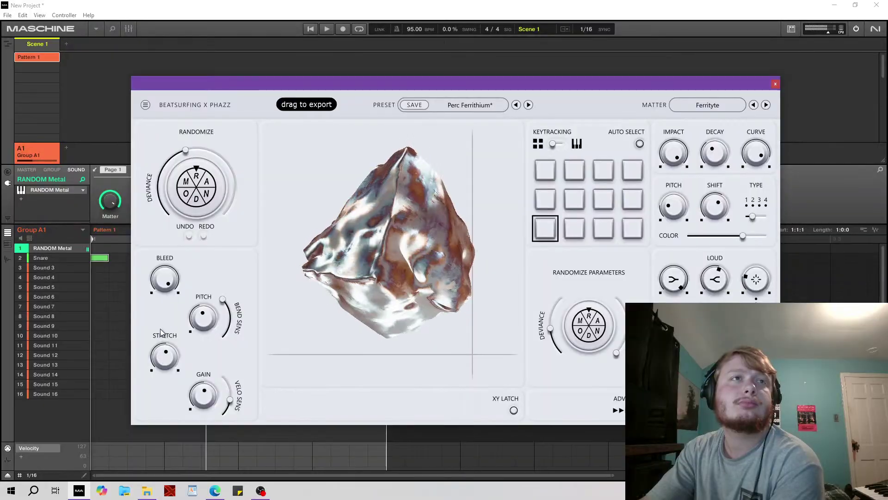
left_click_drag(470, 279, 476, 366)
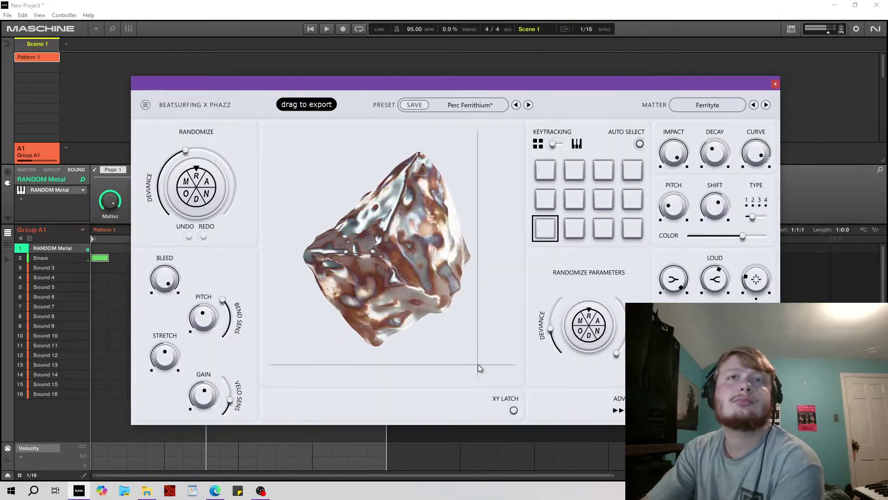
left_click_drag(202, 318, 218, 258)
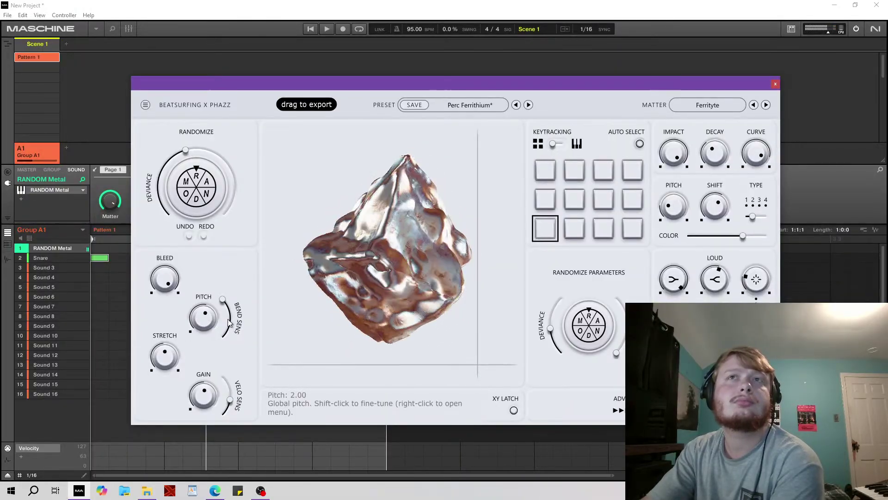
left_click_drag(162, 342, 183, 406)
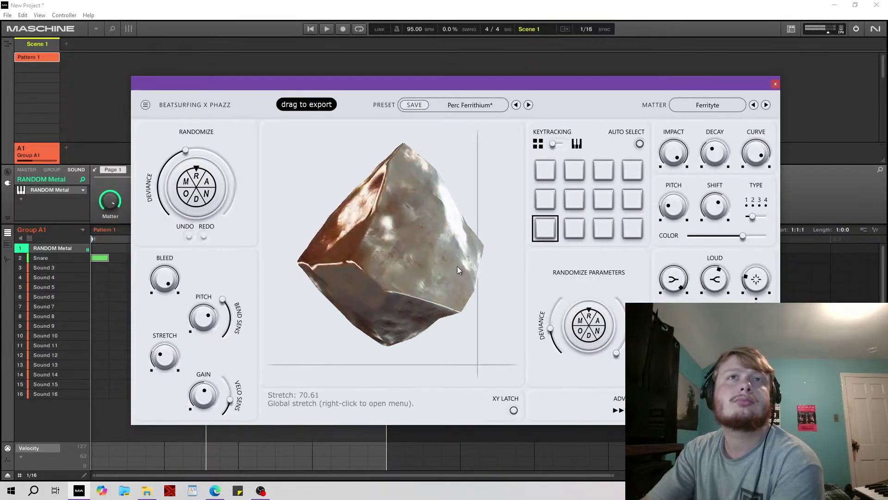
Move the matter's XY point to the lower left of its field and switch the matter to Ferritytan after trying Ferritate.
left_click(464, 173)
left_click_drag(463, 173, 489, 194)
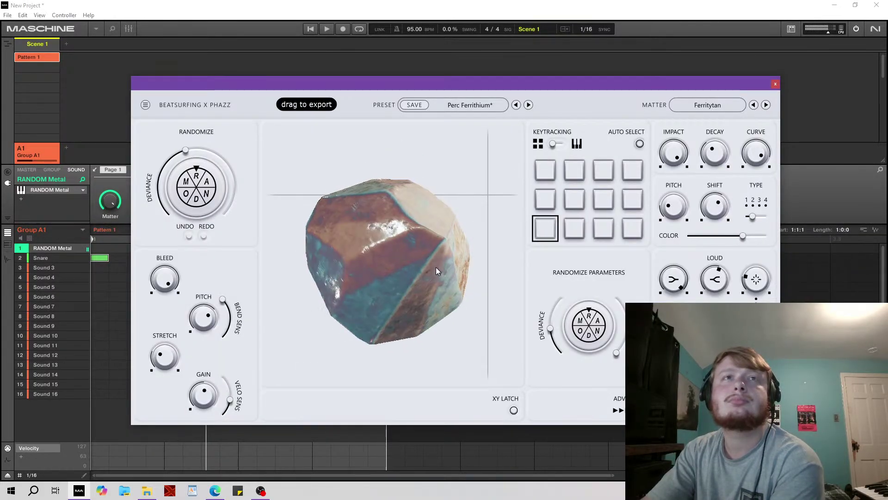
left_click(285, 362)
left_click(766, 105)
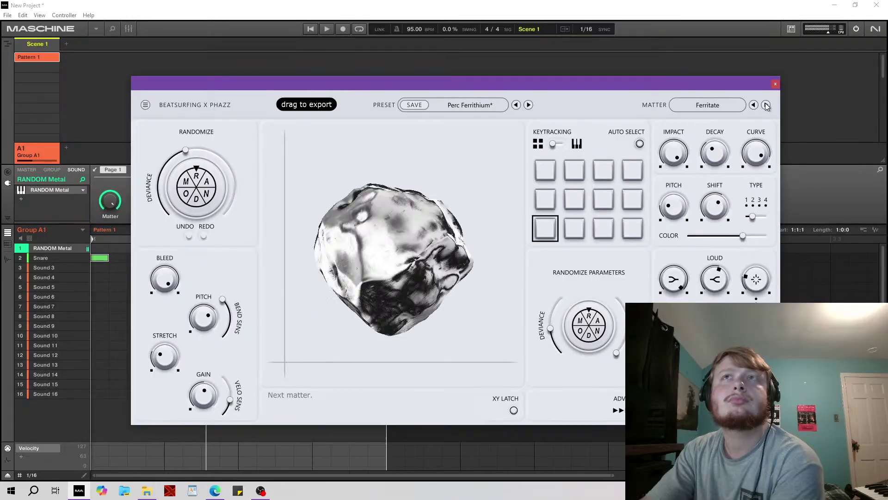
left_click(754, 105)
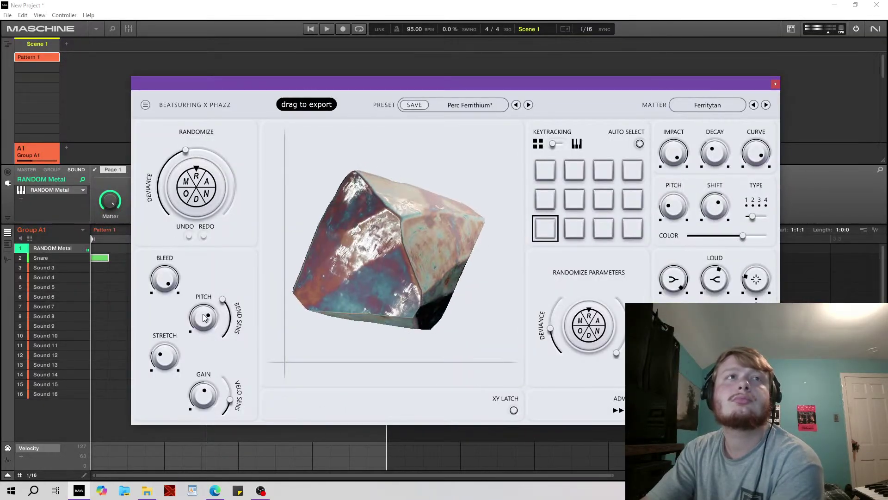
Lower the global pitch and slightly reduce the global stretch of the Ferritytan sound.
left_click_drag(203, 318, 209, 356)
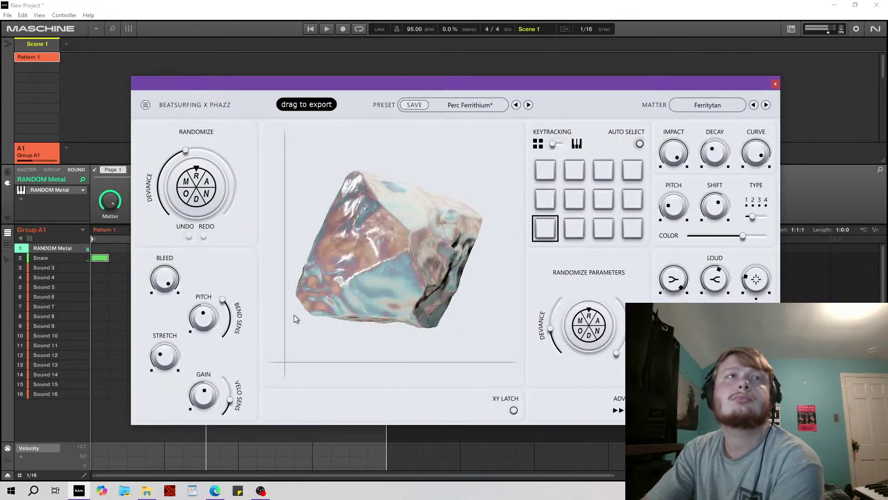
mouse_move(167, 355)
left_mouse_down()
mouse_move(174, 383)
mouse_move(174, 365)
left_mouse_up()
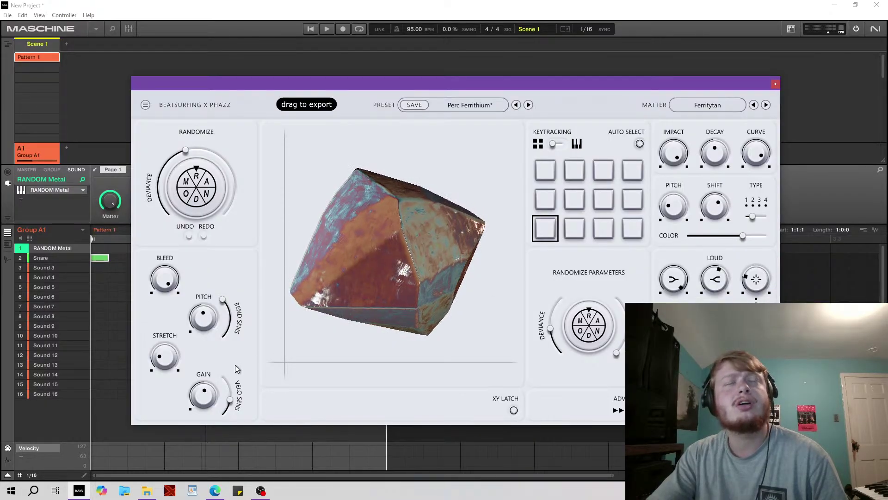
mouse_move(171, 360)
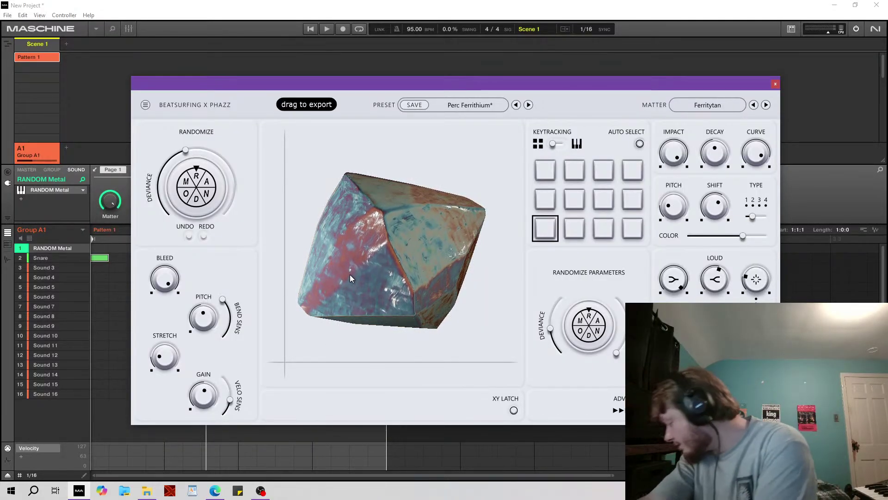
Raise the global pitch slightly and move the Ferritytan matter's XY point up to the middle of its field's left side.
mouse_move(714, 155)
left_mouse_down()
mouse_move(724, 193)
mouse_move(722, 164)
left_mouse_up()
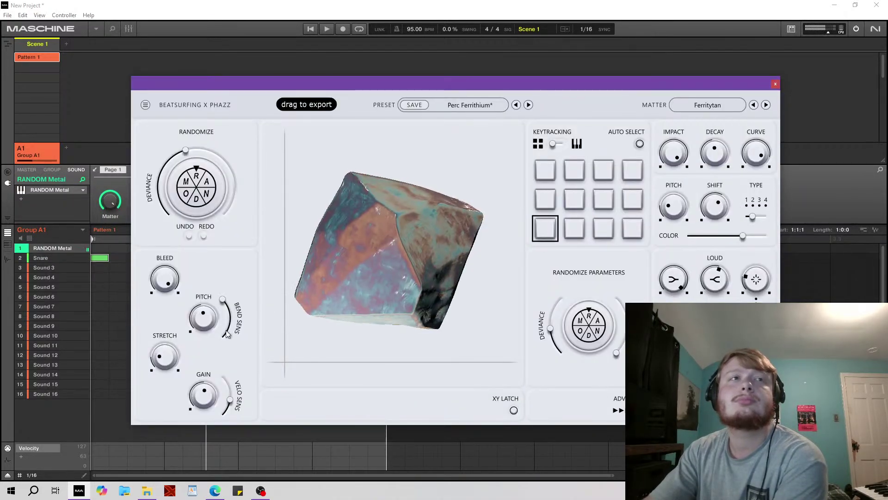
mouse_move(204, 316)
left_mouse_down()
mouse_move(218, 284)
mouse_move(217, 311)
left_mouse_up()
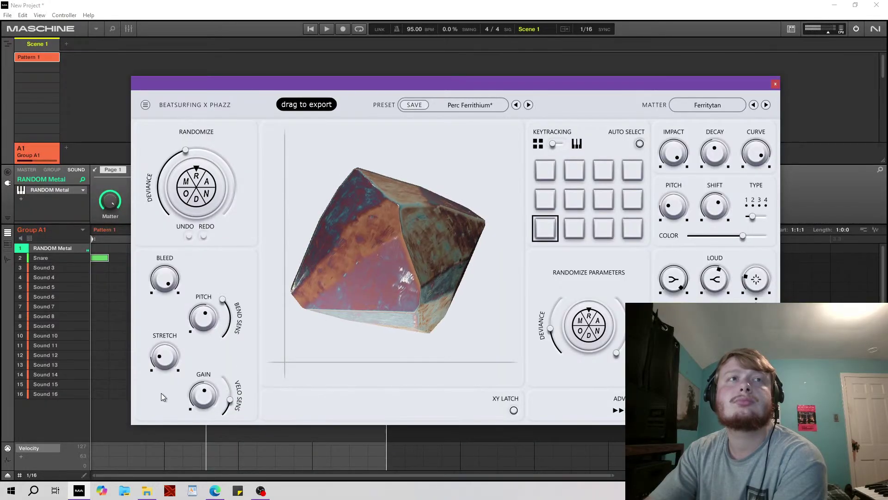
left_click(311, 252)
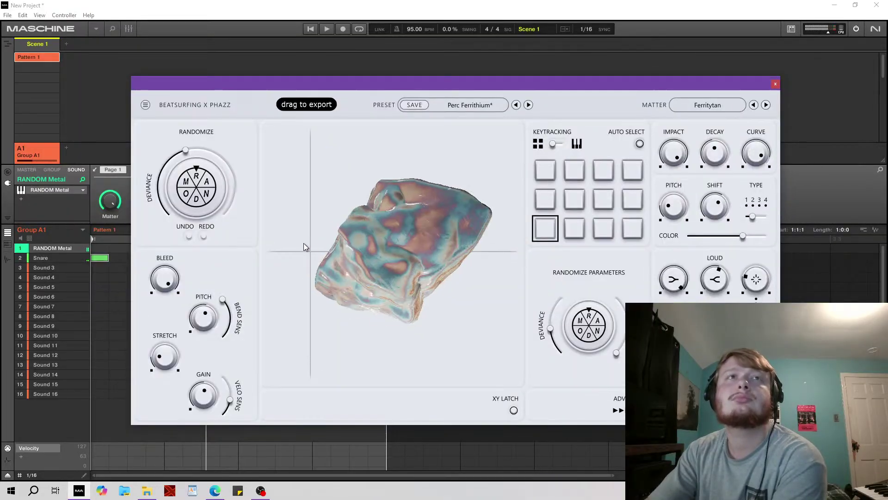
left_click(310, 180)
left_click(309, 262)
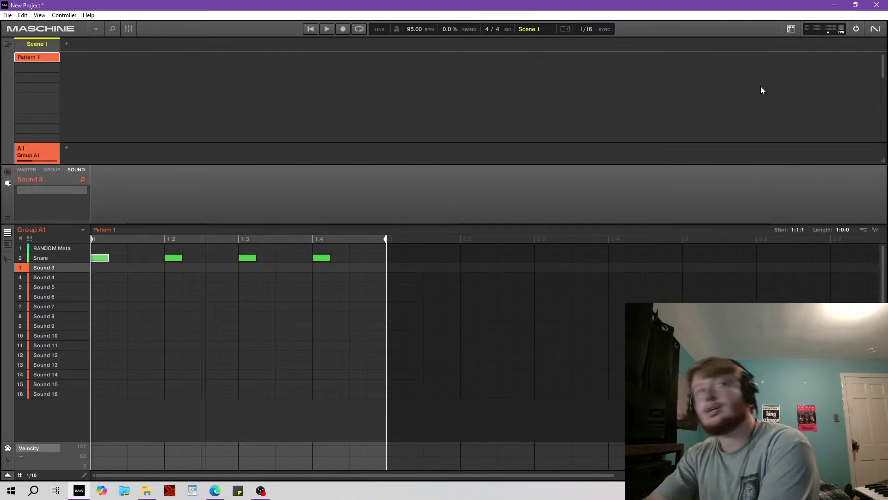
Load the internal Hi-hat Drum Synth on Sound 3 and switch its engine to Circuit.
left_click(21, 190)
mouse_move(46, 205)
mouse_move(111, 203)
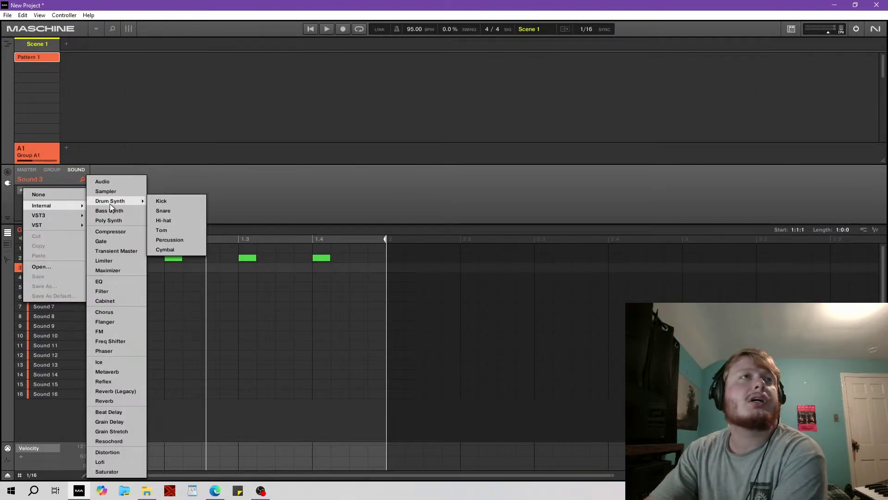
left_click(173, 221)
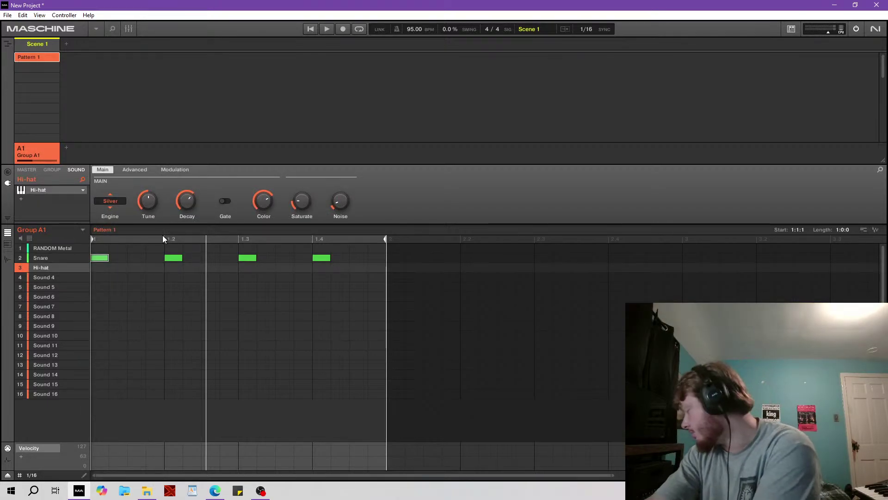
left_click(110, 201)
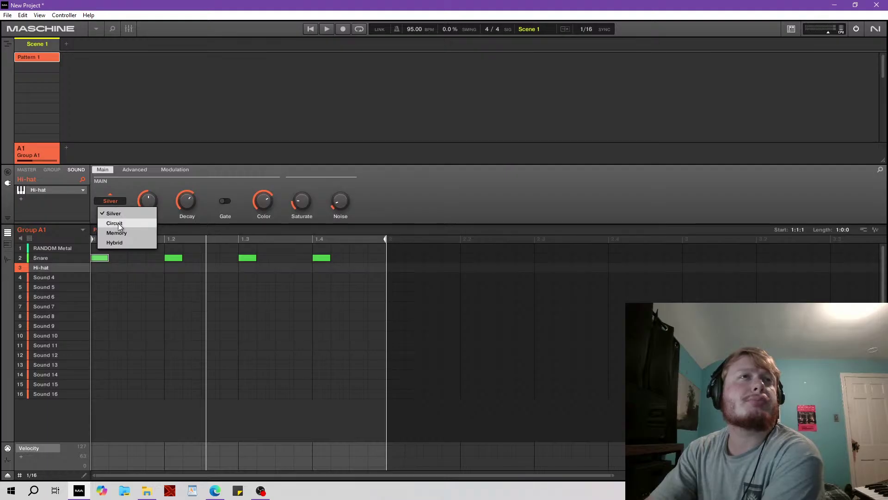
left_click(116, 216)
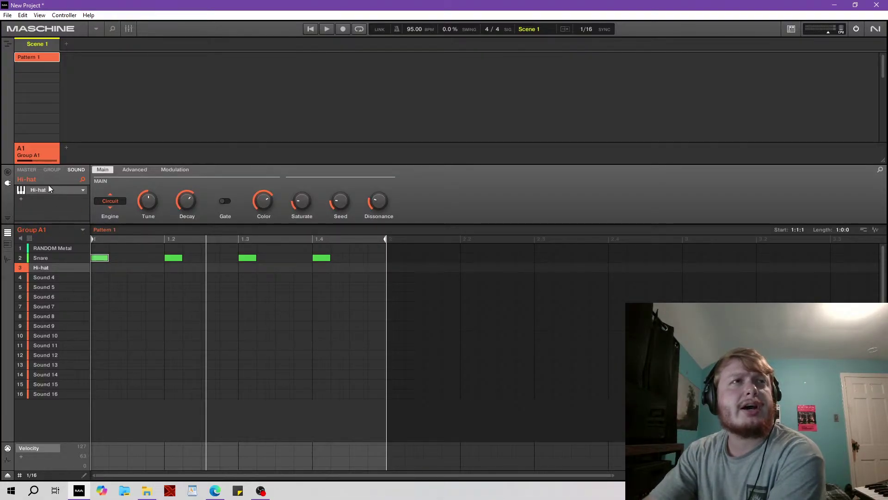
Replace the Hi-hat with the Kick Drum Synth and try its Tronic and Dusty engines.
left_click(84, 190)
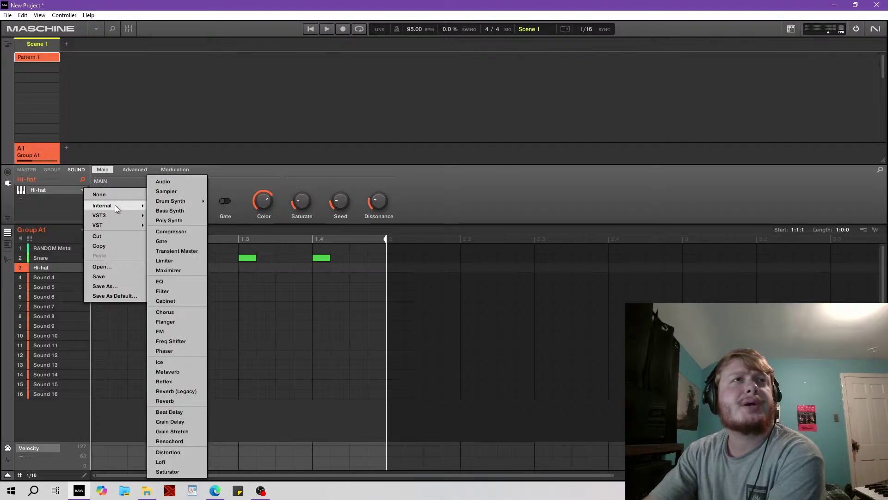
mouse_move(119, 207)
mouse_move(187, 200)
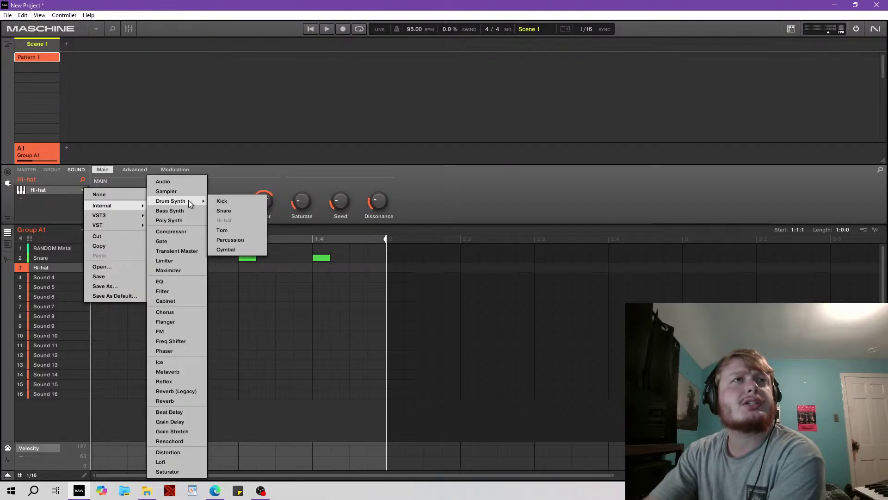
left_click(226, 202)
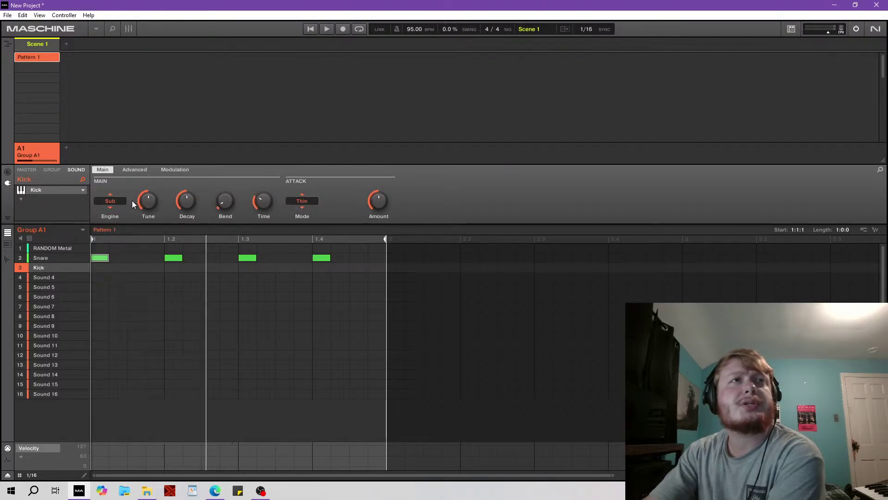
left_click(110, 208)
left_click_drag(111, 209, 117, 204)
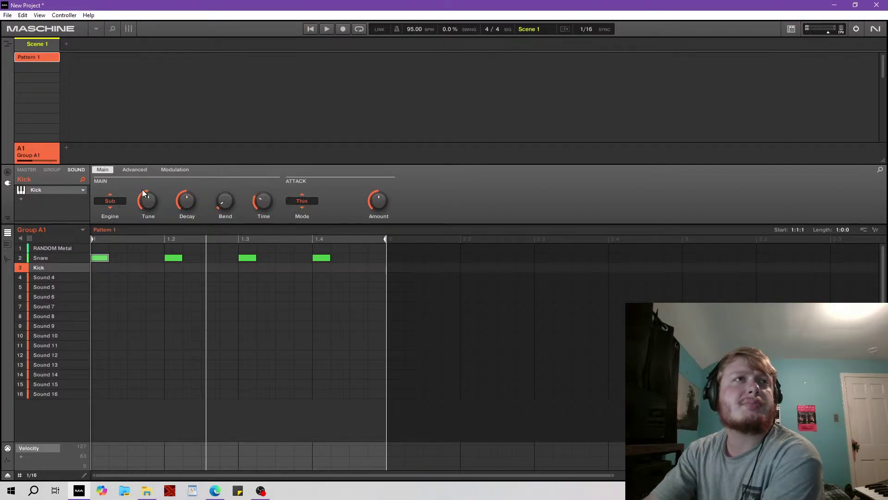
left_click(110, 207)
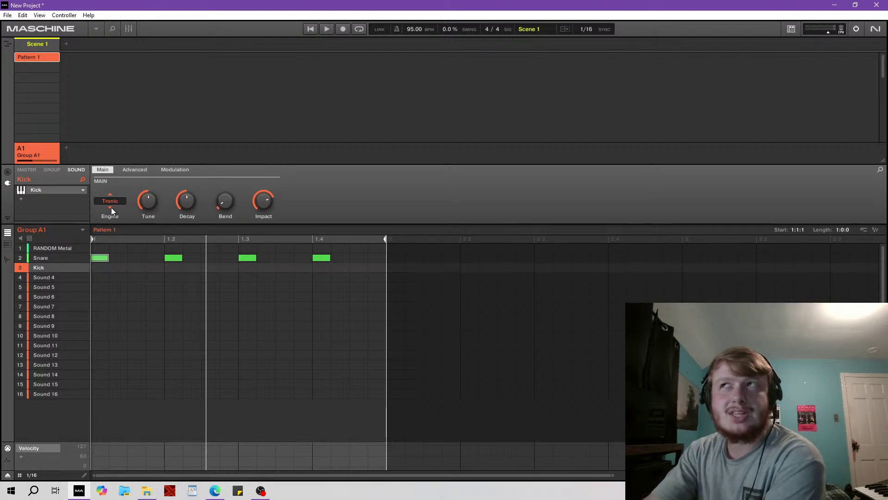
left_click(111, 208)
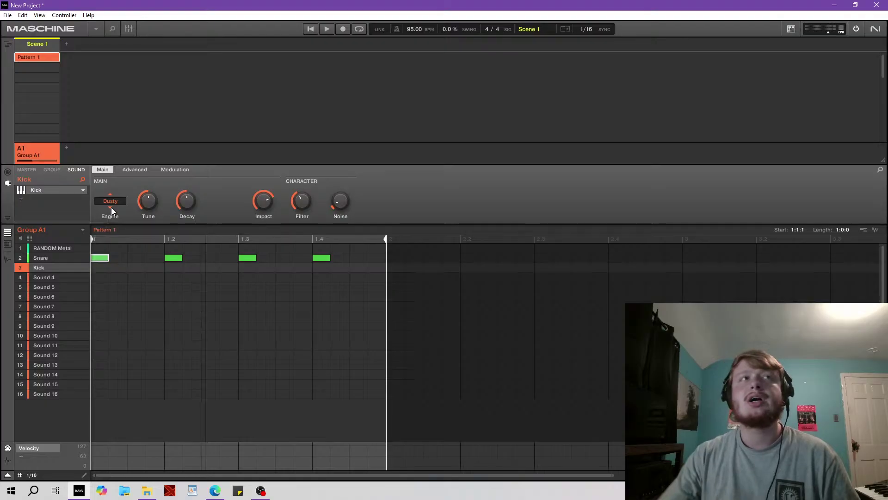
Go through the Kick's remaining engines from Grit and Rasper to Maple and Push.
left_click(115, 201)
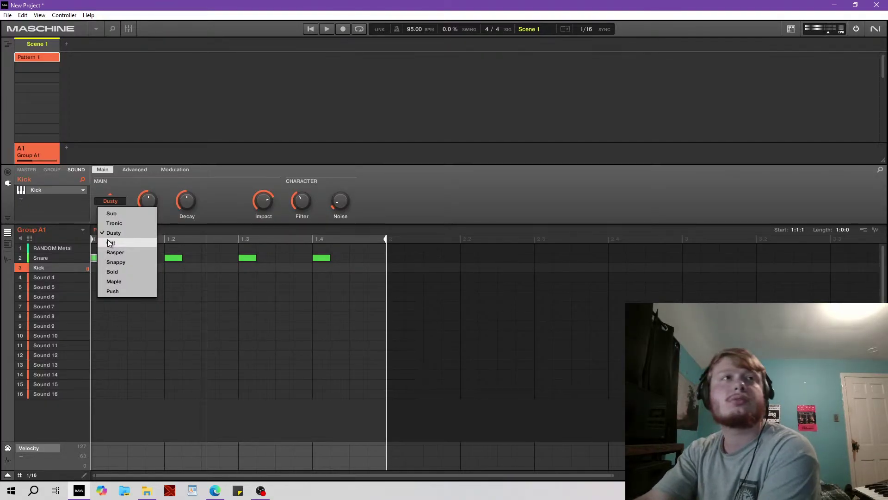
left_click(120, 243)
left_click(110, 207)
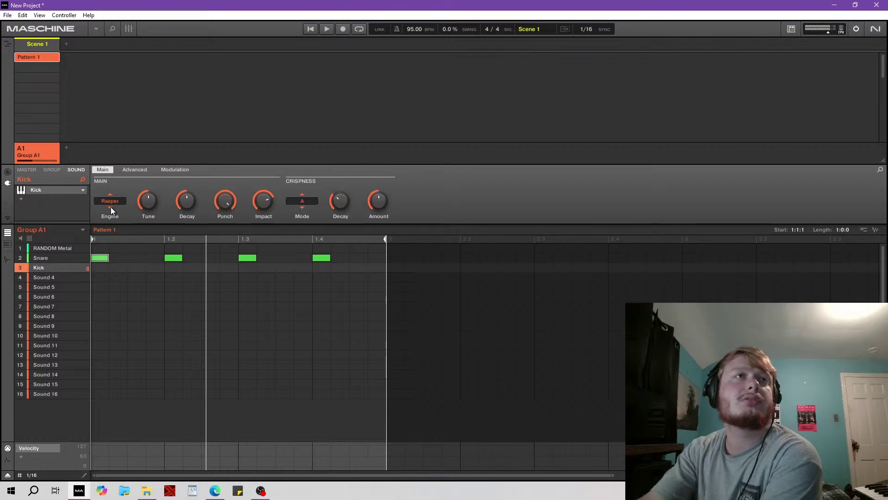
left_click(110, 206)
left_click(110, 207)
left_click(110, 206)
left_click(111, 204)
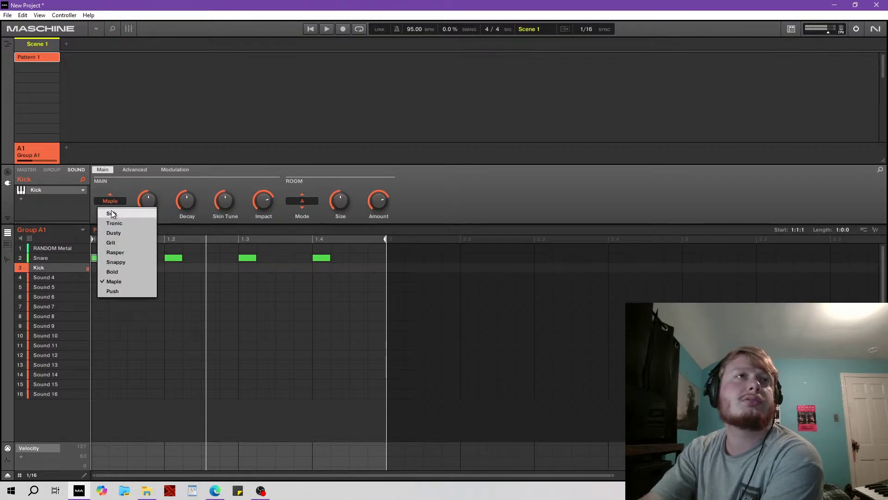
left_click(128, 291)
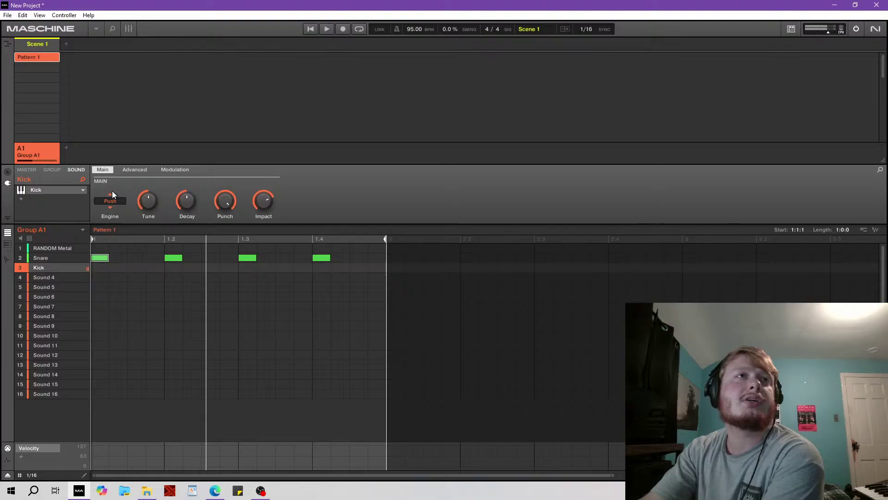
Replace the Kick with the Hi-hat Drum Synth and set its engine to Memory.
left_click(80, 191)
mouse_move(103, 208)
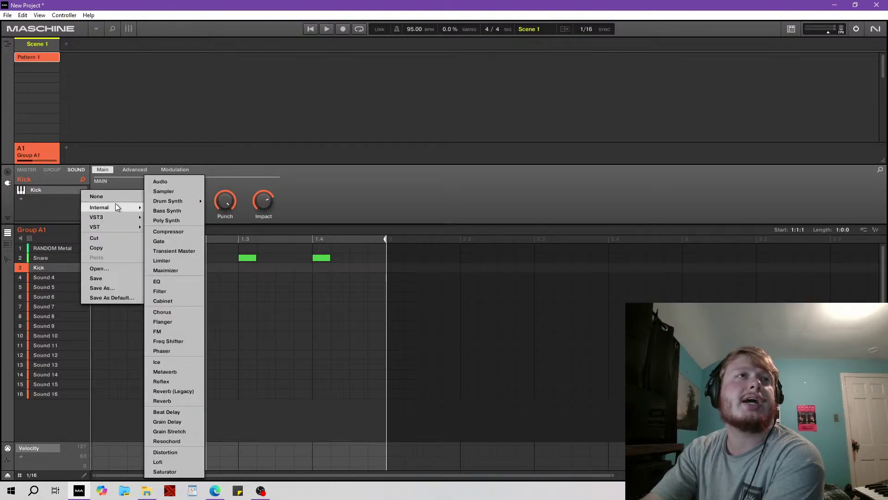
mouse_move(168, 204)
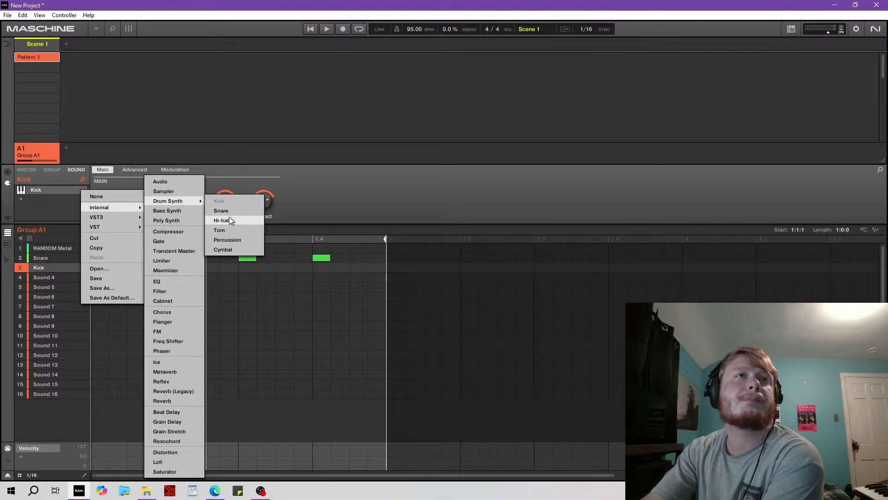
left_click(222, 220)
left_click(110, 200)
left_click(111, 232)
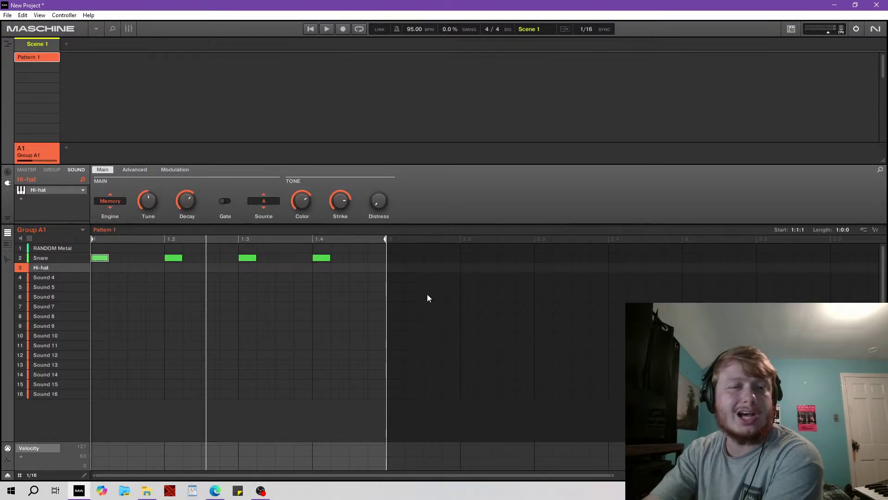
Switch the Hi-hat's engine to Circuit, raise its seed and turn its decay up to maximum.
left_click(111, 197)
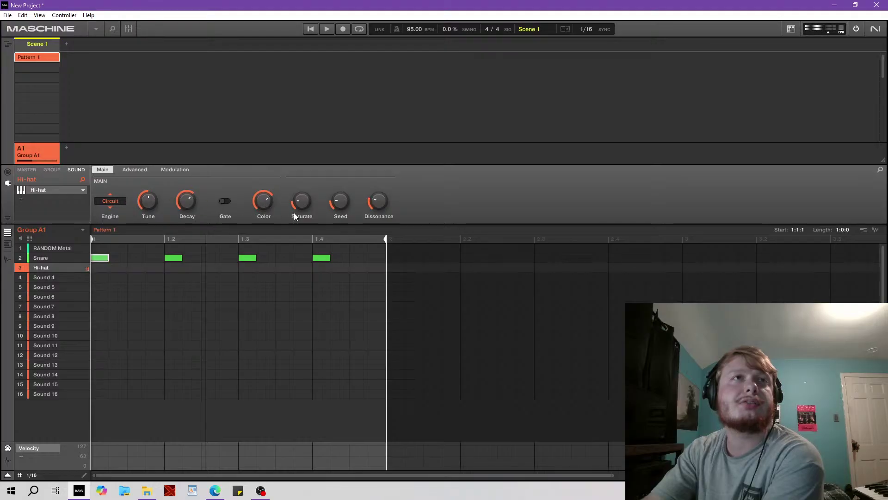
mouse_move(309, 205)
left_click_drag(340, 200, 354, 187)
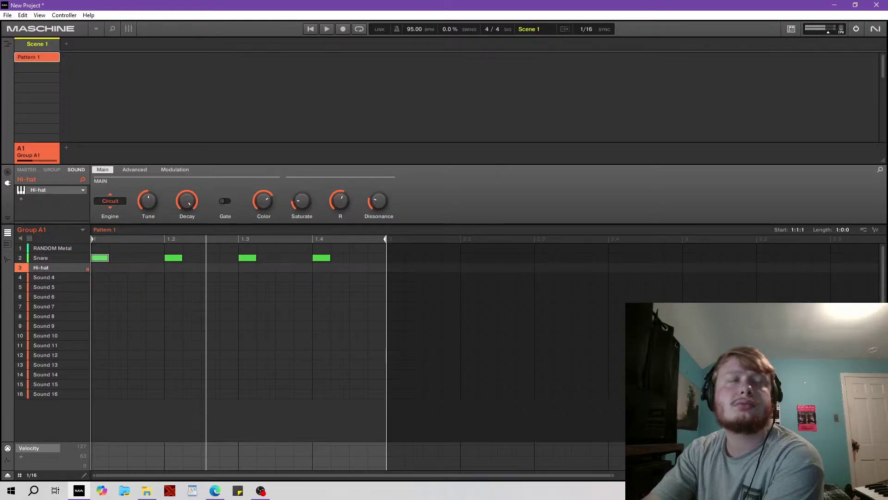
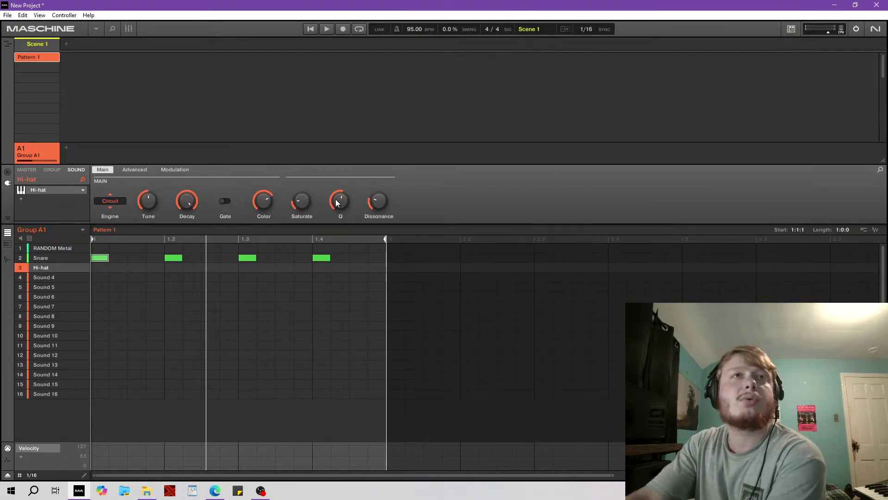
Try the Hybrid and Memory engines, return to Circuit, lower the Hi-hat's tune slightly and set its seed to F.
left_click(110, 201)
left_click(116, 242)
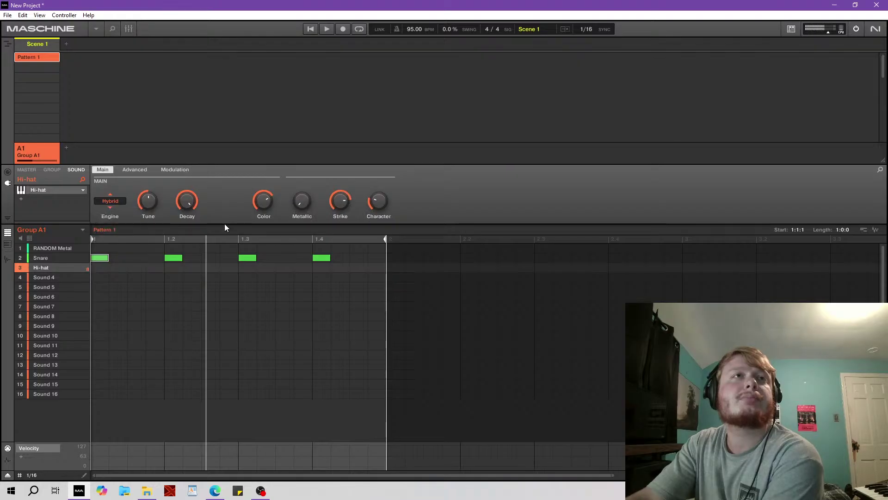
left_click(109, 194)
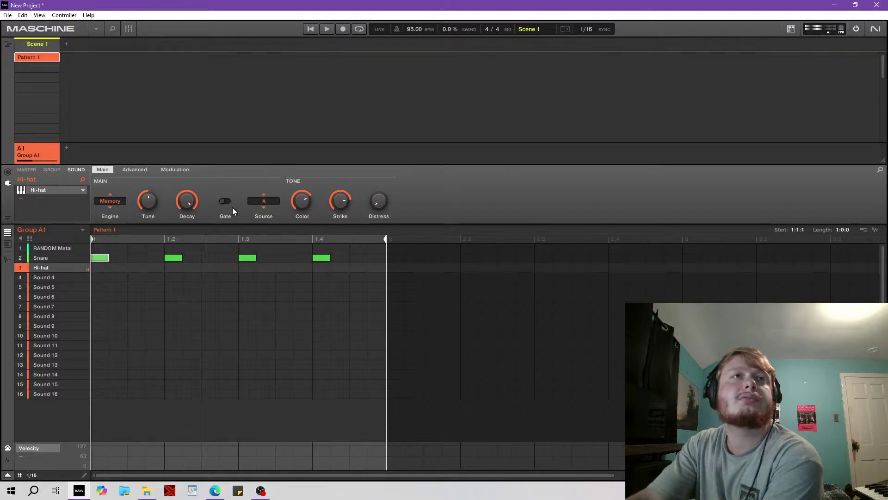
mouse_move(148, 201)
left_mouse_down()
mouse_move(148, 213)
mouse_move(148, 201)
left_mouse_up()
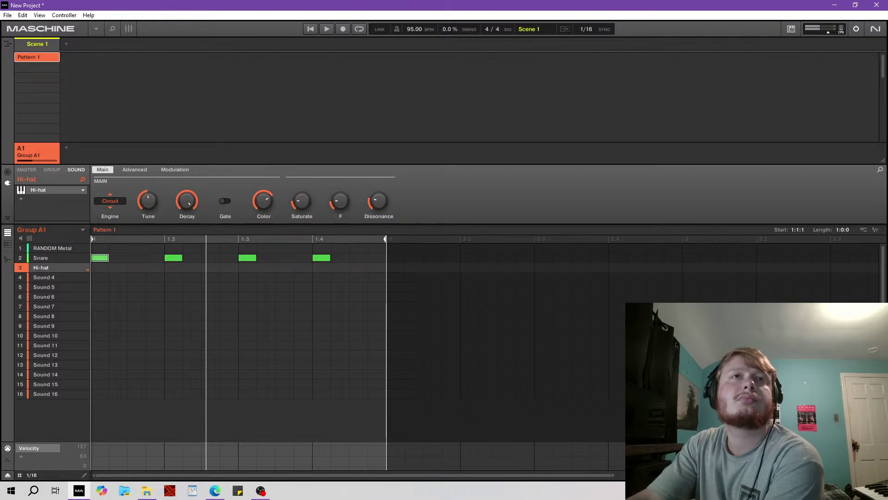
Add the Reflex effect after the Hi-hat with size 1.0 %, a higher color and the mix raised to about 69 %.
left_click(24, 201)
mouse_move(46, 214)
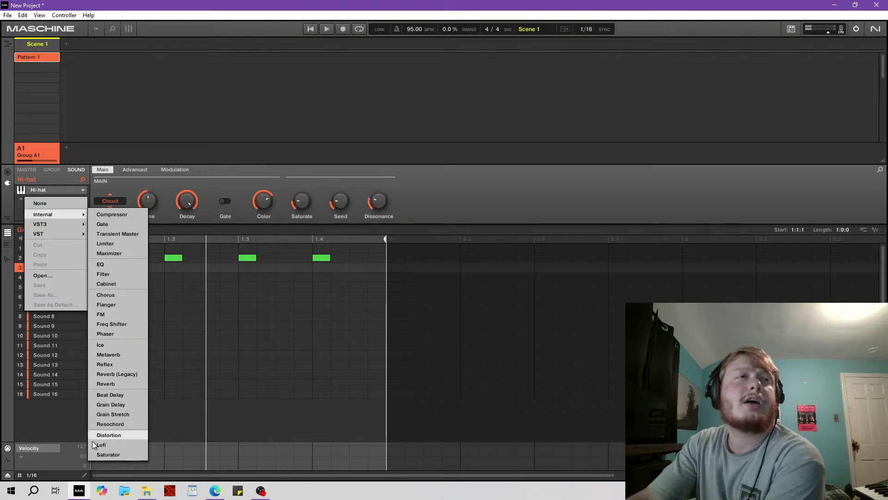
left_click(114, 367)
left_click_drag(187, 200, 186, 197)
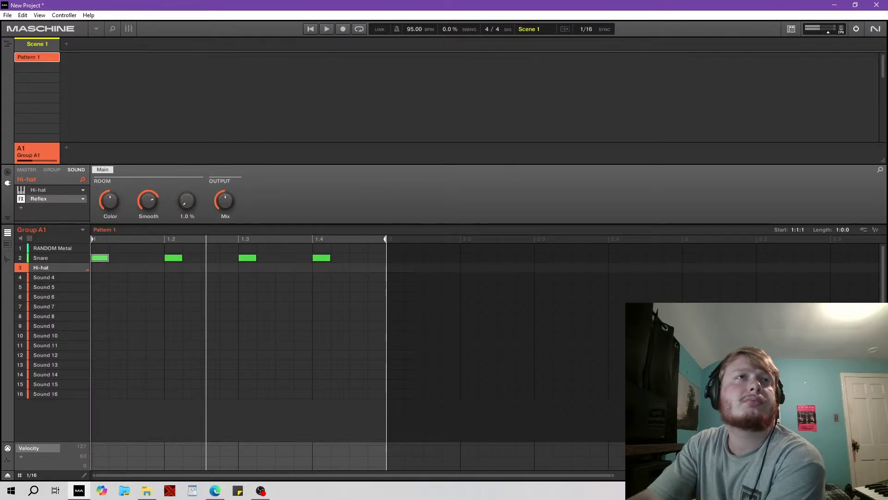
left_click_drag(225, 200, 225, 184)
left_click_drag(110, 201, 110, 213)
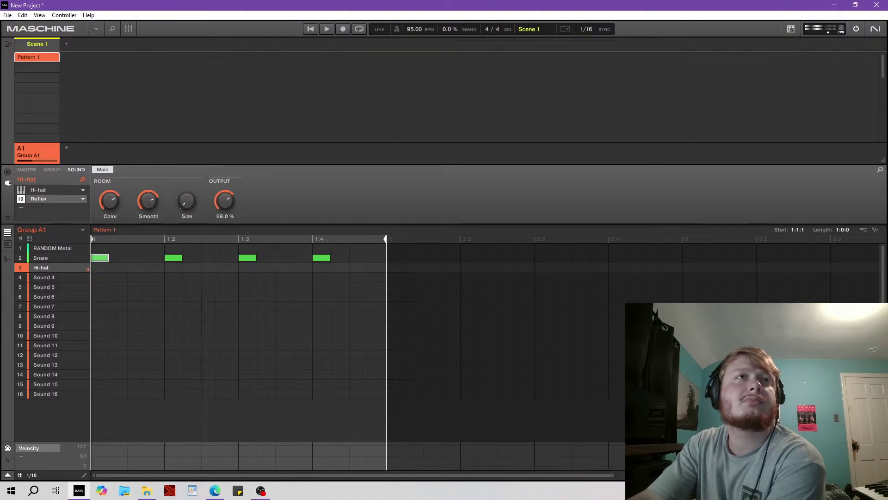
left_click_drag(226, 199, 226, 196)
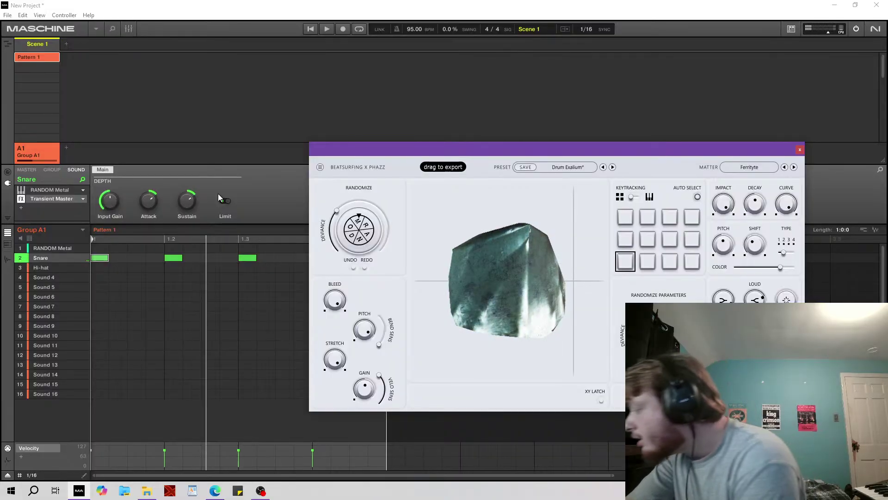
Turn on the limit in the Snare's Transient Master and show Group A1's plug-in slots.
left_click(220, 198)
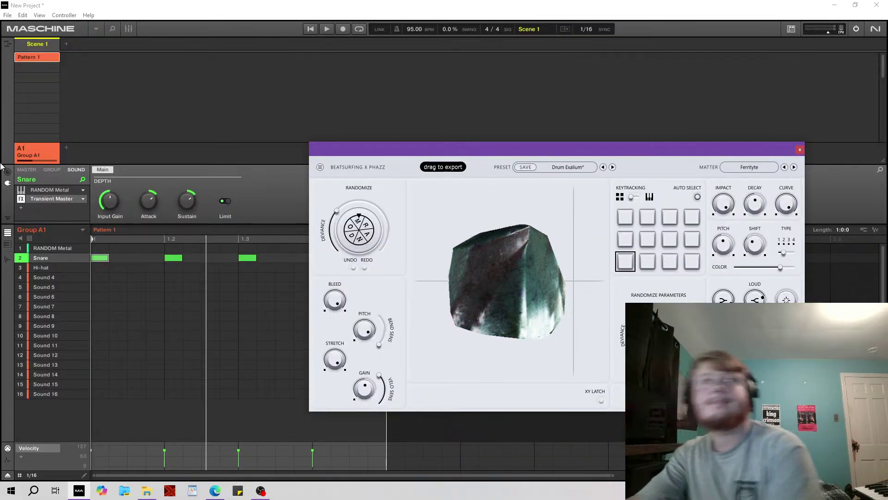
left_click(52, 170)
left_click(21, 190)
left_click(29, 298)
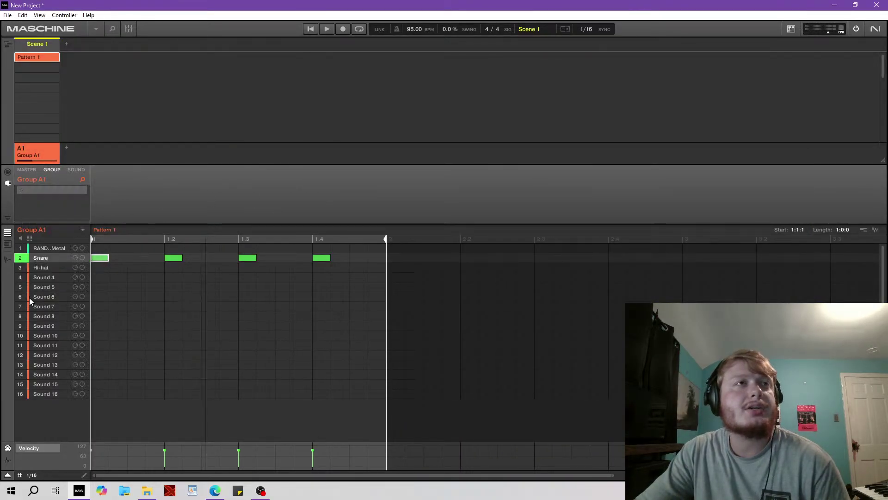
Copy the Hi-hat sound and paste it into the Sound 4 slot.
right_click(43, 268)
key("Escape")
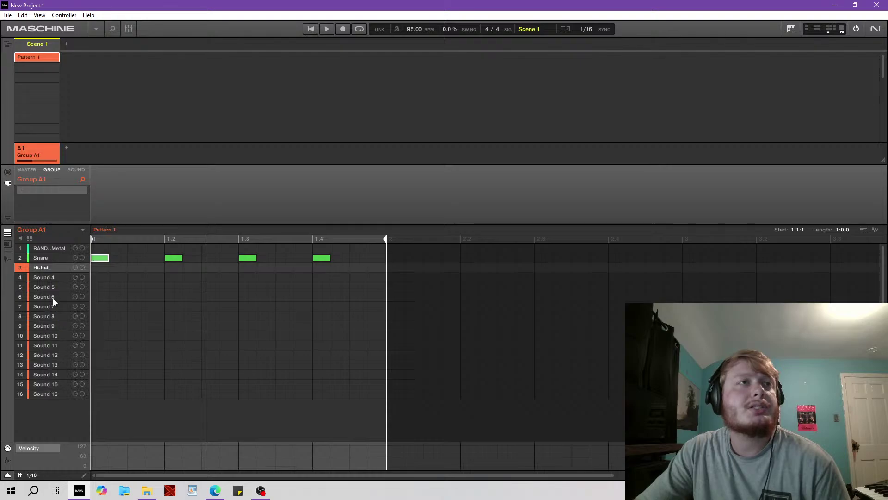
right_click(47, 277)
left_click(62, 375)
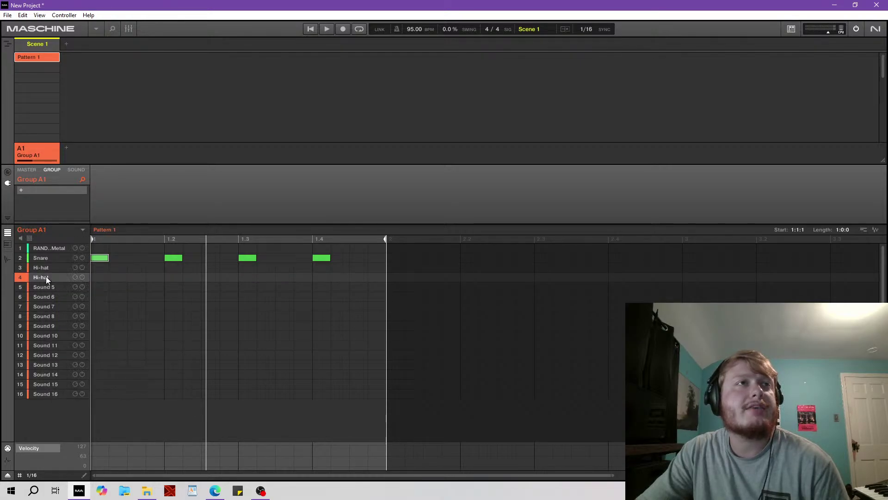
Rename the Hi-hat in slot 3 as Closed HH and the copy in slot 4 as Open HH.
double_click(45, 268)
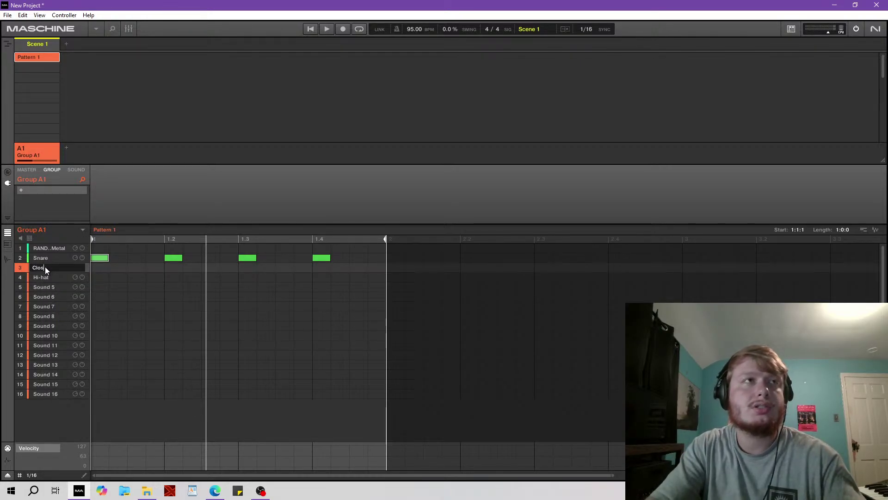
type("Closed HH")
key("Return")
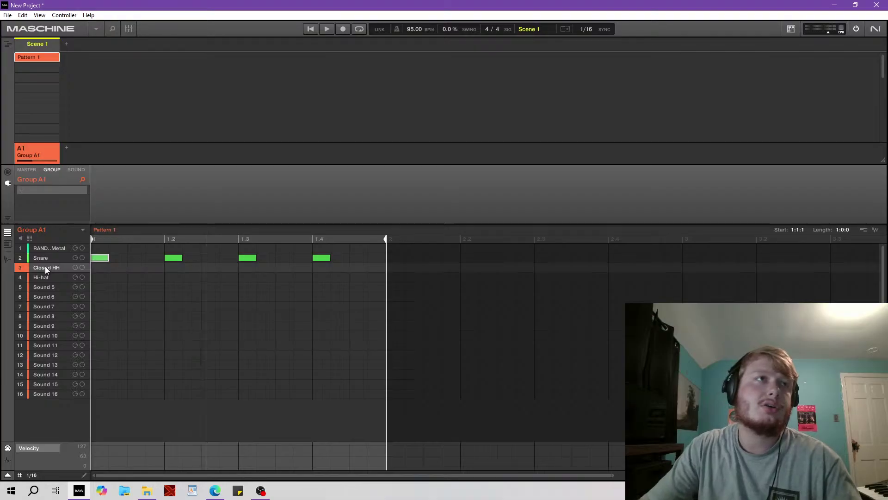
double_click(47, 279)
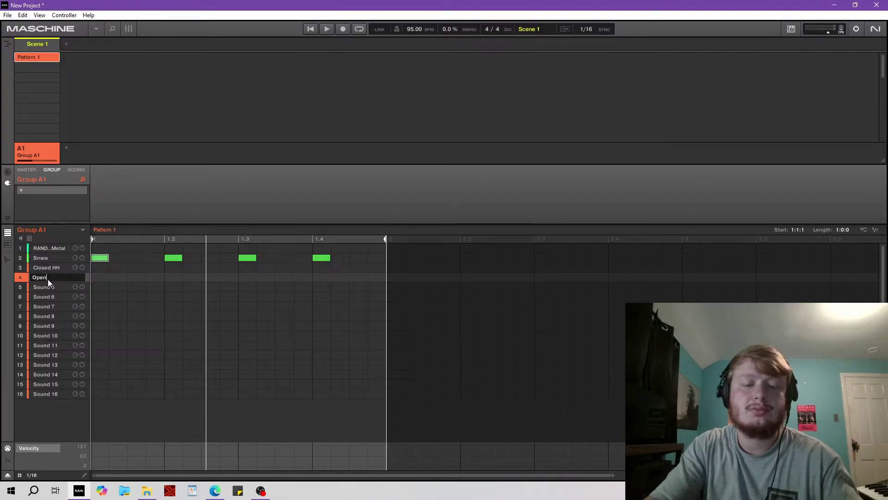
type("Open HH")
key("Return")
Compare the Closed HH and Open HH plug-in settings and shorten the decay of the Closed HH's Hi-hat.
left_click(48, 271)
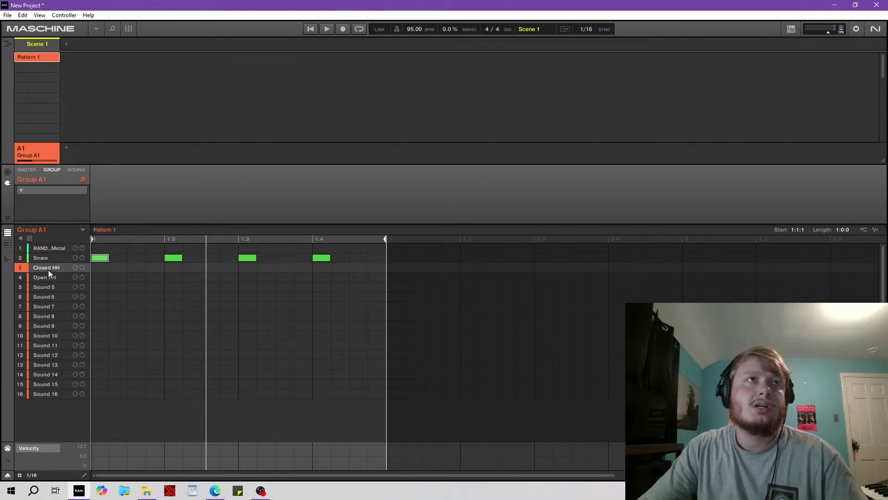
left_click(76, 169)
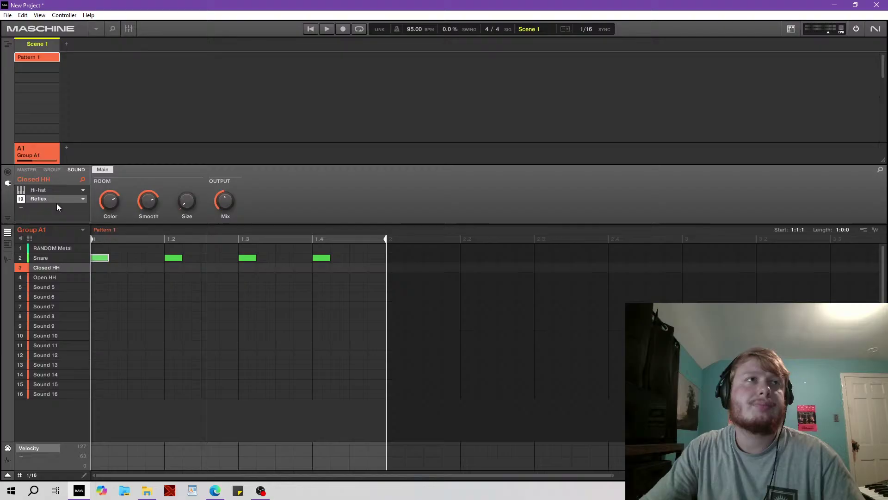
left_click(48, 278)
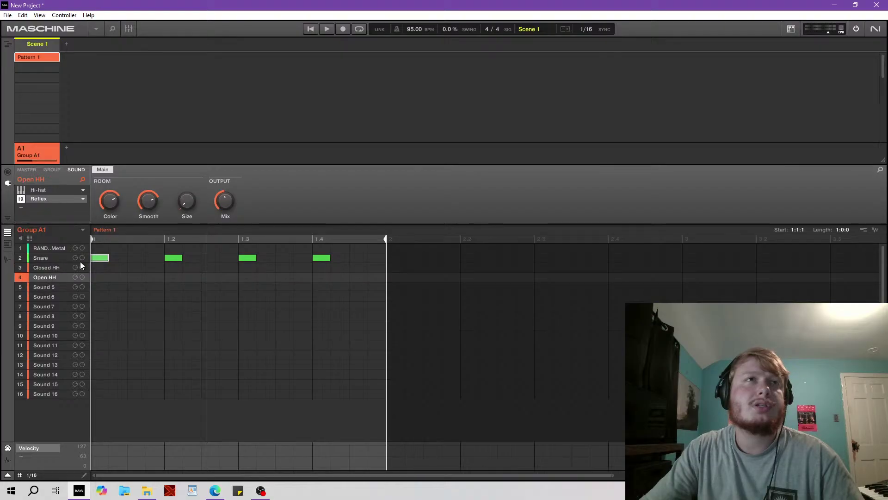
left_click(60, 190)
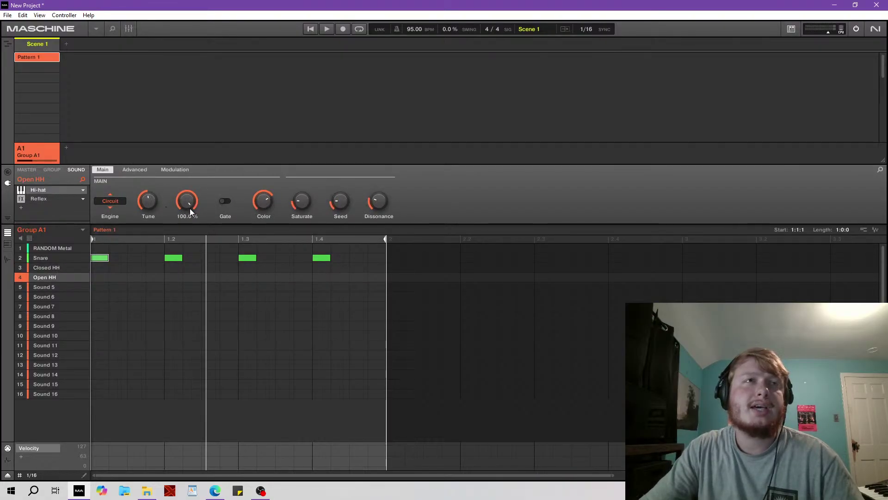
left_click(50, 267)
left_click(51, 277)
left_click(50, 267)
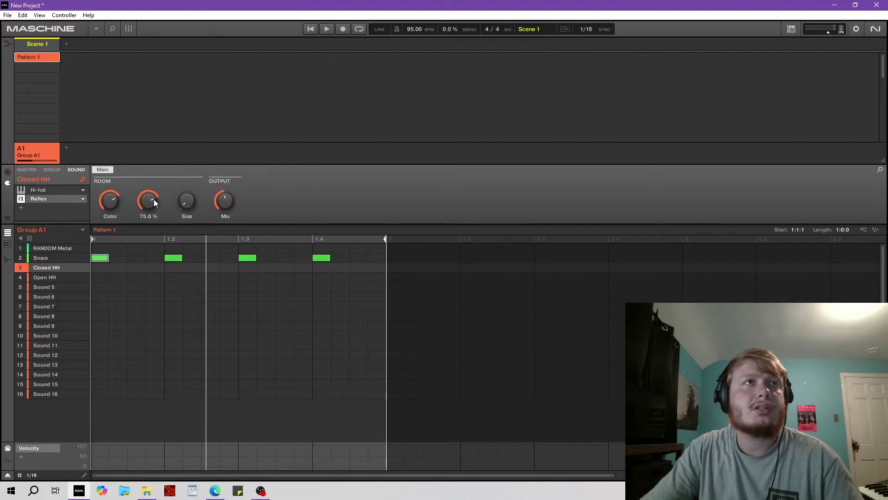
left_click(62, 191)
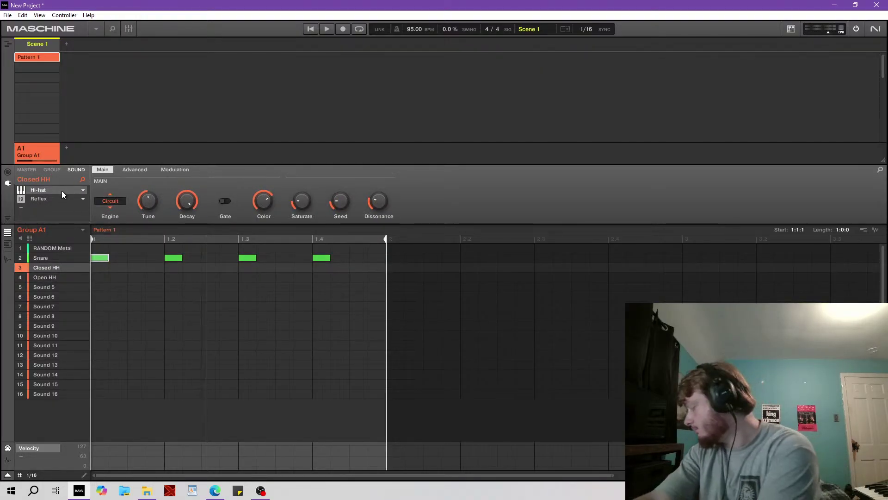
mouse_move(187, 201)
left_mouse_down()
mouse_move(187, 212)
mouse_move(187, 205)
left_mouse_up()
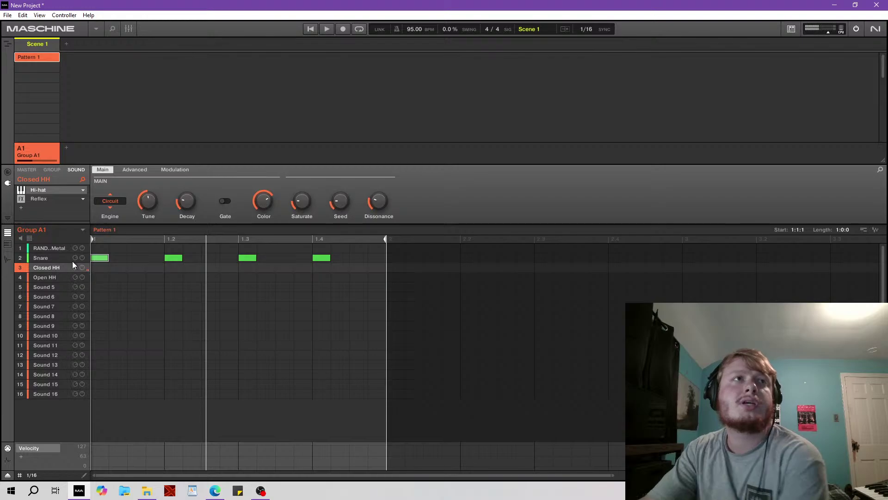
left_click(53, 276)
left_click(84, 230)
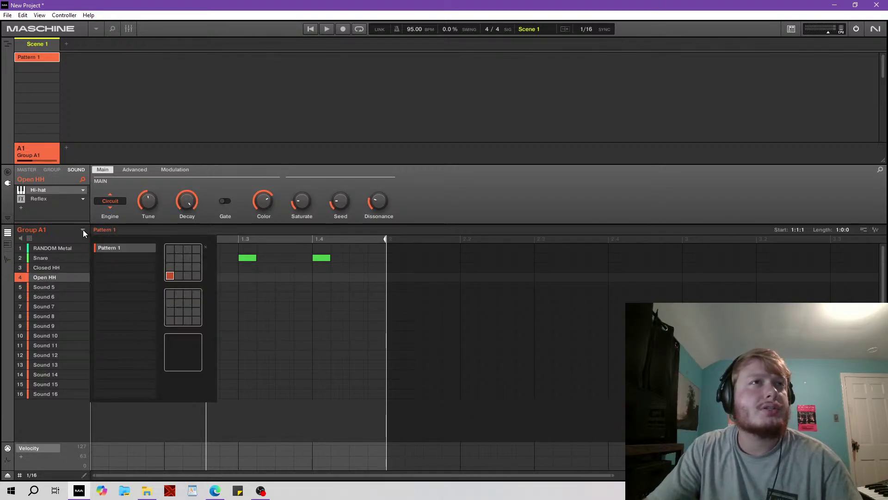
left_click(77, 237)
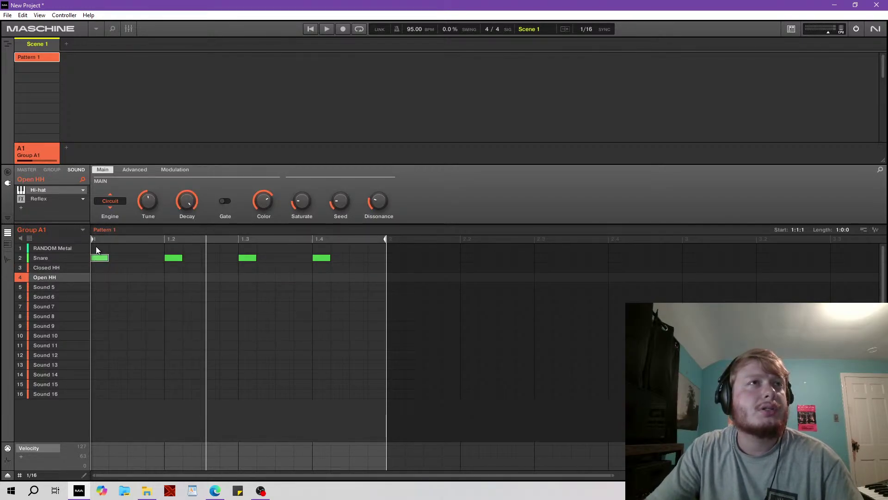
left_click(86, 232)
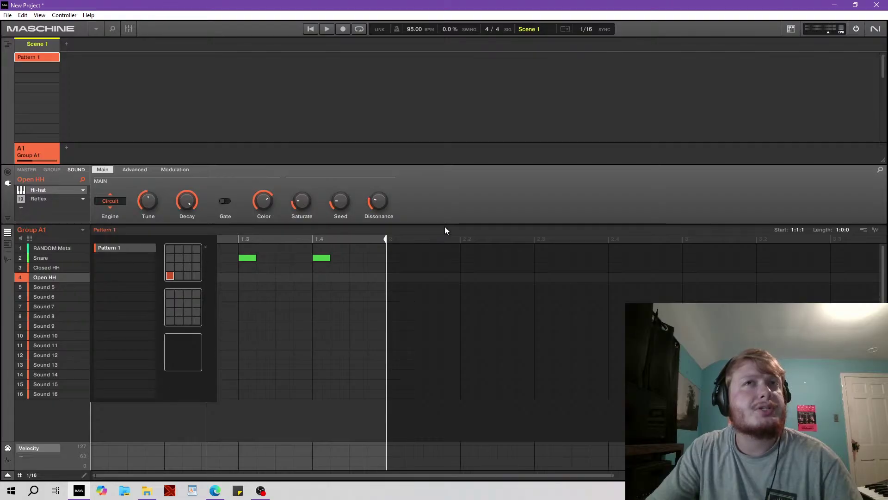
left_click(465, 212)
Raise the Open HH's decay to its maximum and lower the seed on both the Closed HH and Open HH.
mouse_move(195, 201)
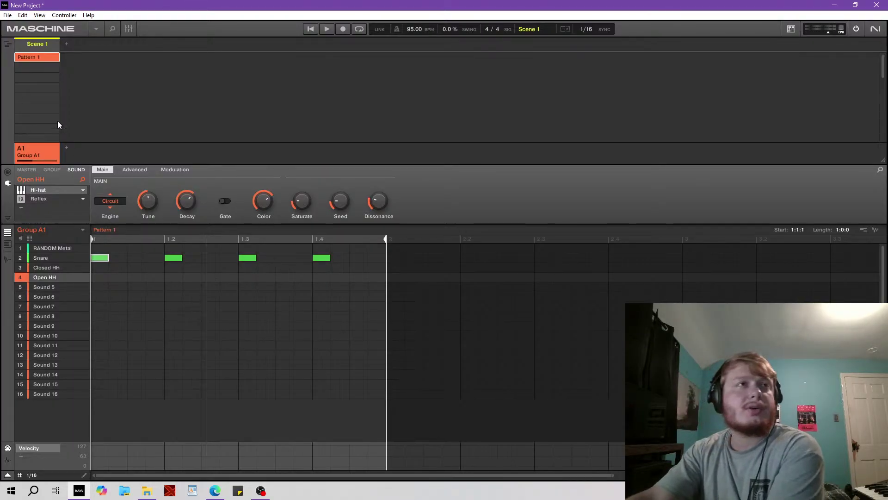
left_click(59, 270)
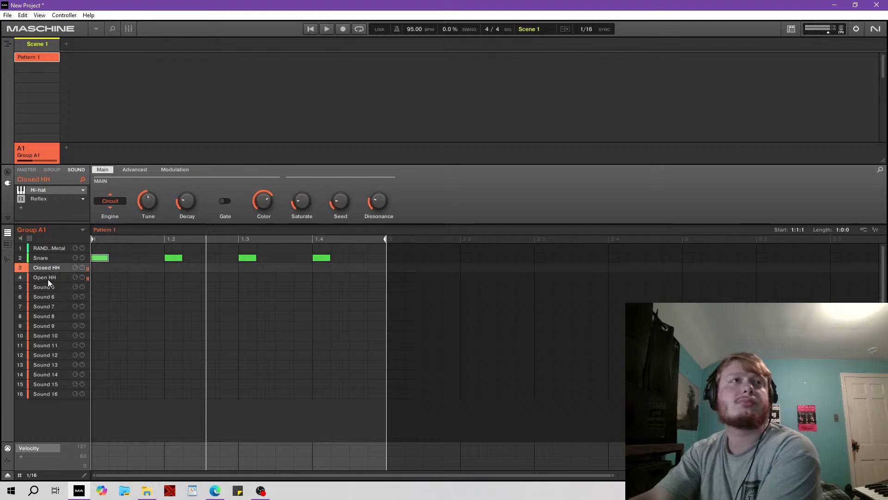
left_click(48, 279)
left_click_drag(187, 200, 188, 170)
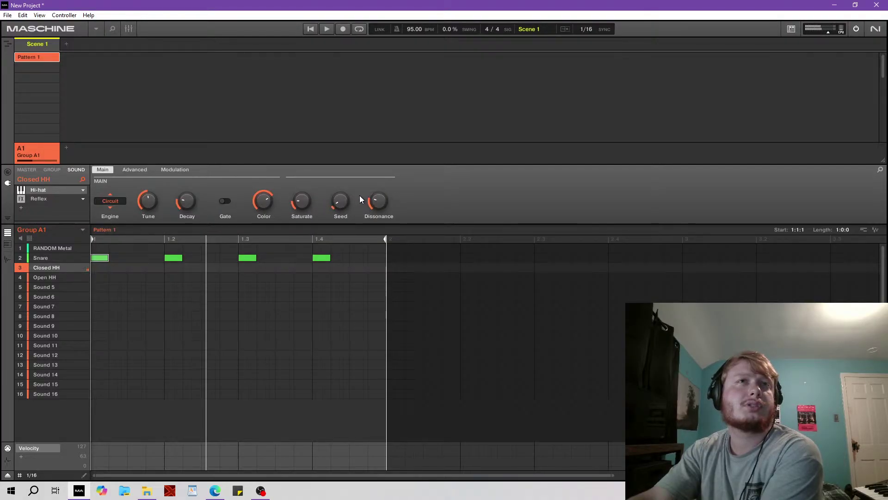
left_click(42, 277)
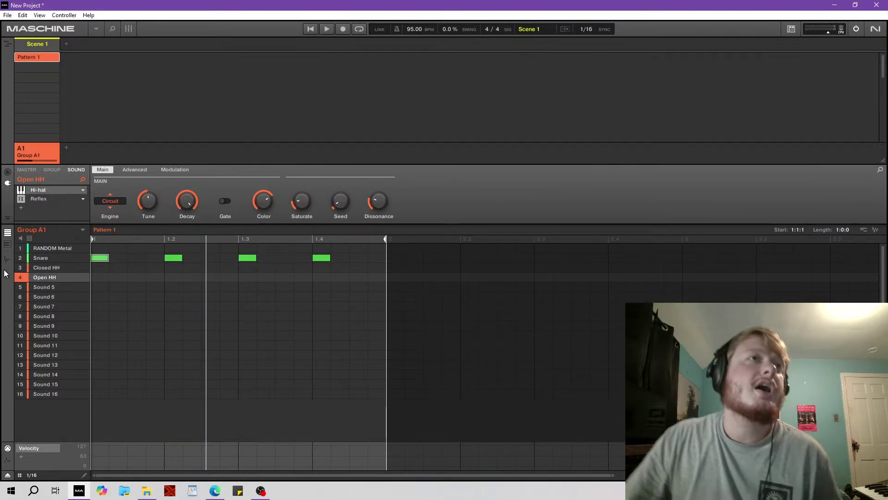
Remove the Open HH and Closed HH sounds so that slots 4 and 3 are empty.
right_click(41, 279)
left_click(56, 397)
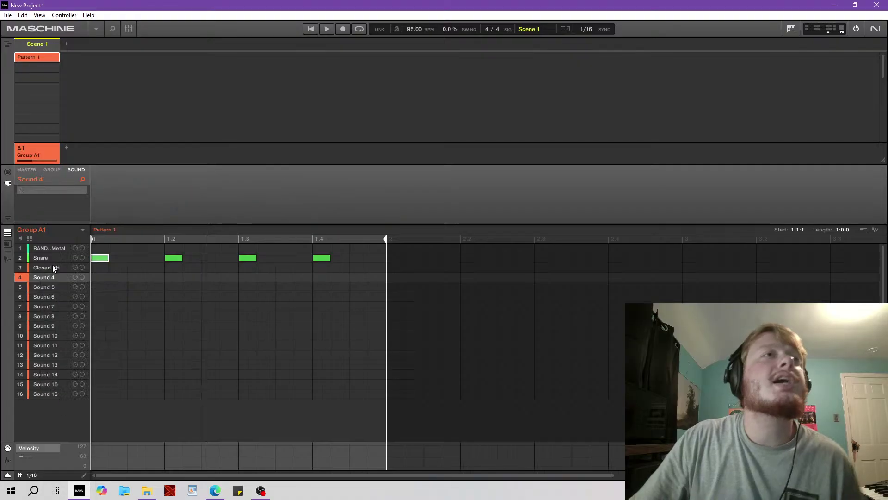
left_click(52, 265)
left_click(82, 198)
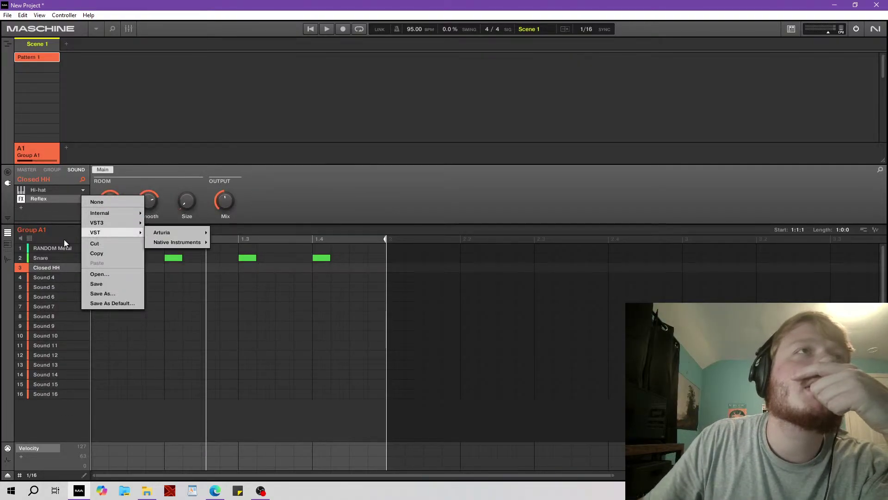
left_click(51, 268)
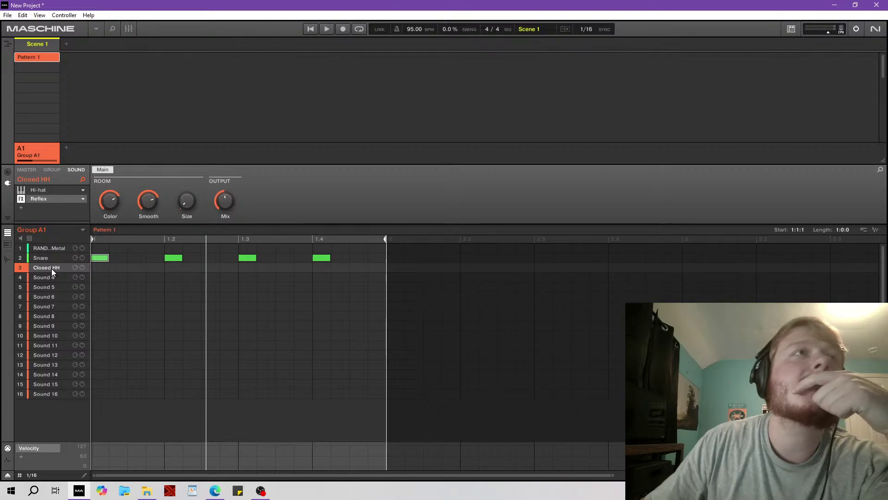
right_click(52, 269)
left_click(80, 386)
Adjust the Snare's decay slightly and move RANDOM Metal's XY point toward the upper-left of the stone for Perc Ferrithium.
left_click(49, 259)
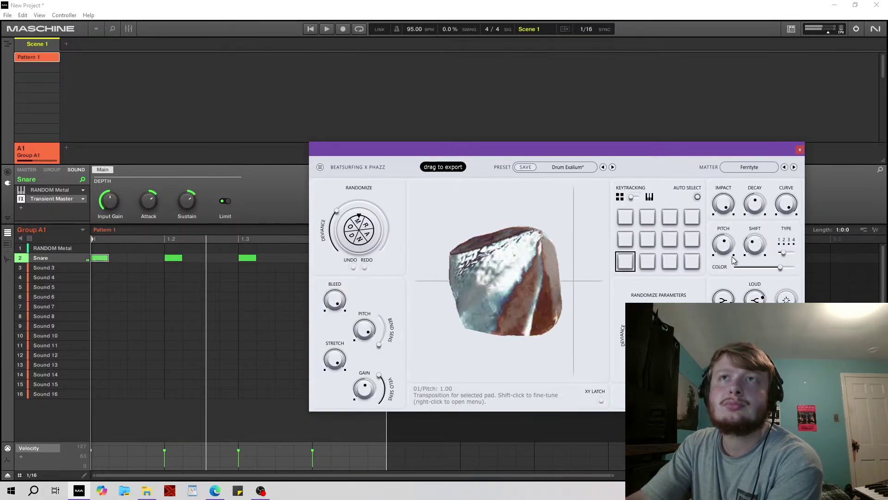
left_click_drag(755, 204, 769, 218)
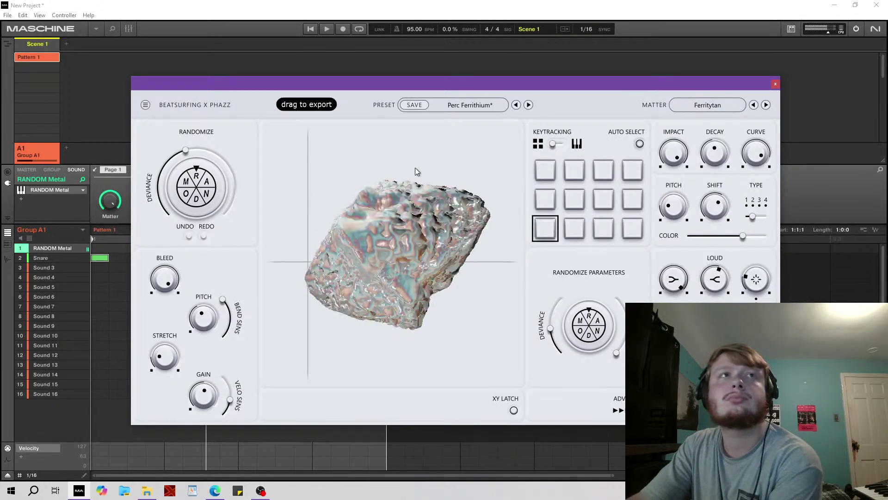
left_click(315, 190)
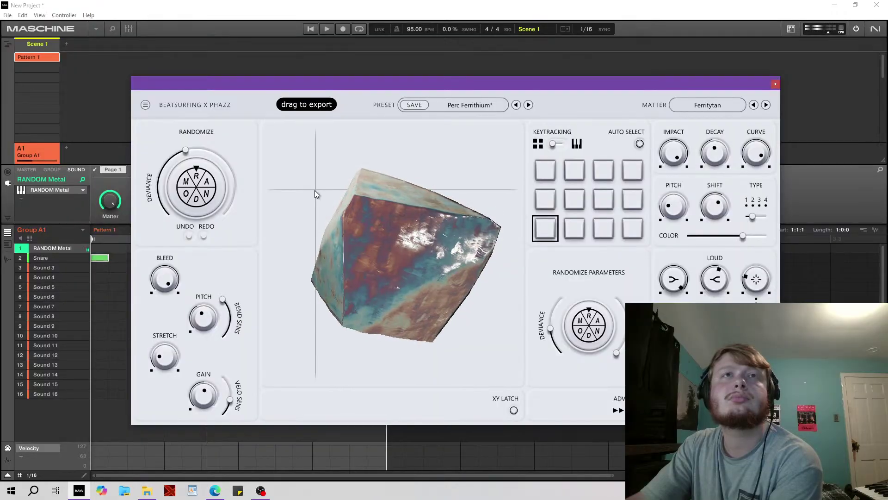
left_click_drag(315, 190, 312, 190)
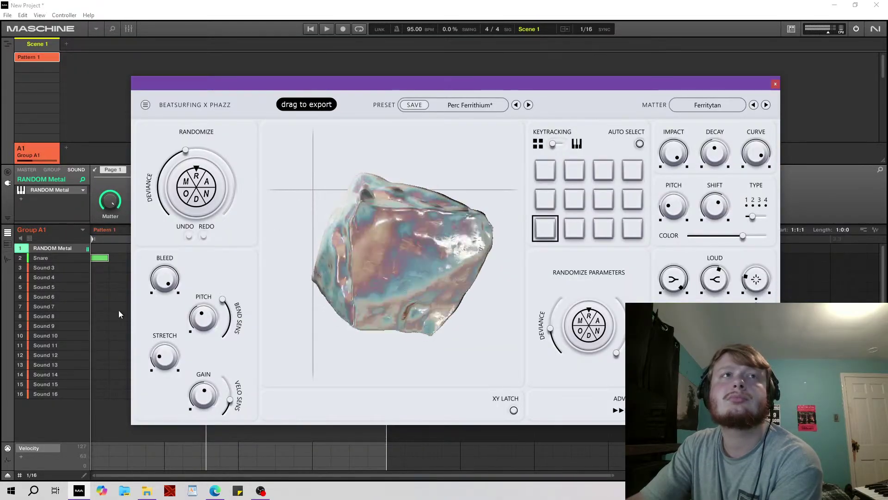
scroll(207, 326, "down", 2)
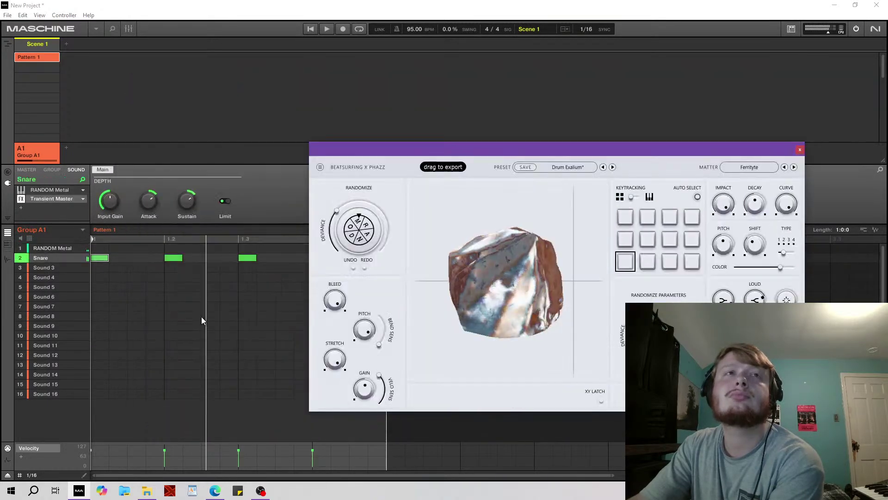
left_click(43, 268)
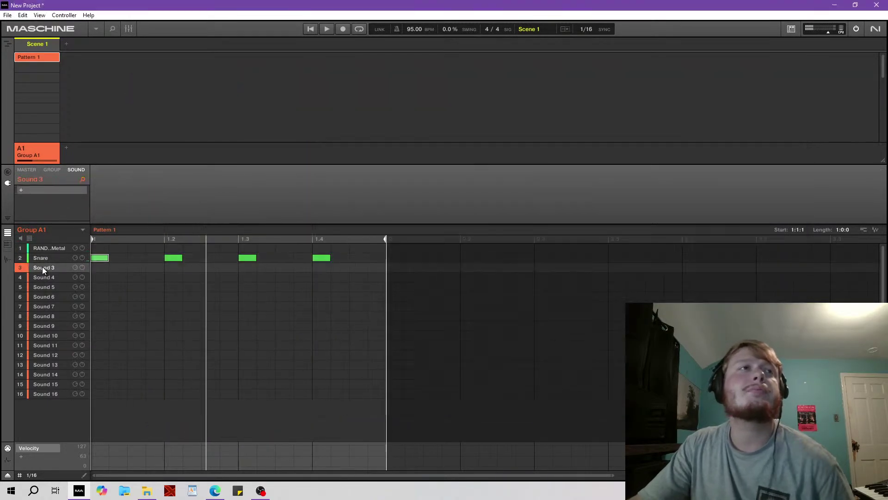
left_click(21, 191)
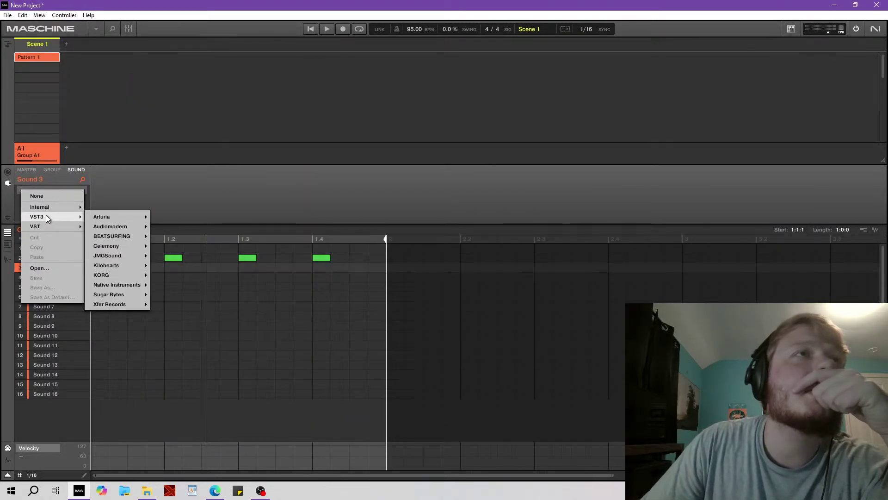
mouse_move(48, 211)
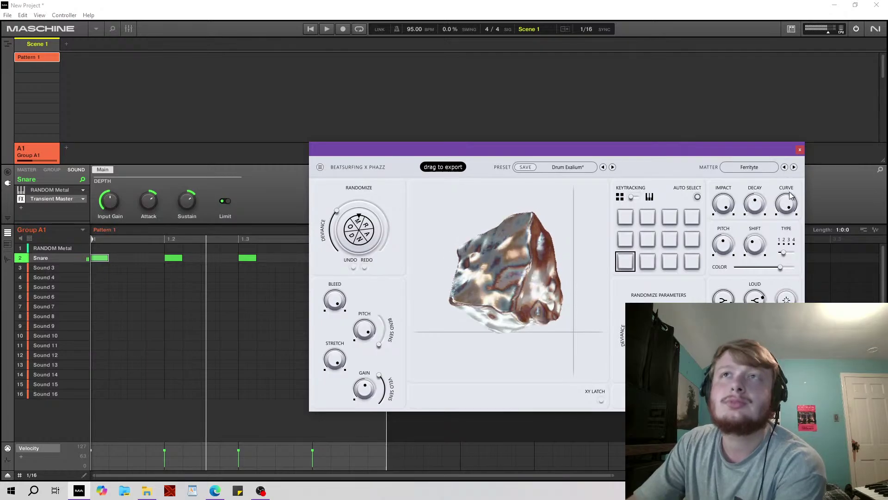
Fine-tune the Snare's decay and reduce the second Loud amount and the color of the Perc Ferrithium sound.
left_click_drag(762, 212, 756, 209)
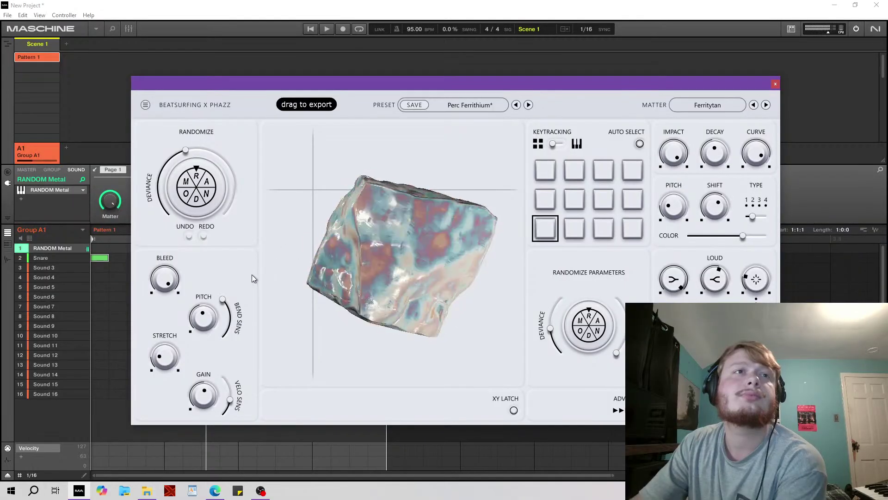
mouse_move(719, 279)
left_mouse_down()
mouse_move(719, 293)
mouse_move(716, 204)
mouse_move(716, 278)
left_mouse_up()
mouse_move(739, 237)
left_mouse_down()
mouse_move(688, 237)
mouse_move(733, 237)
mouse_move(725, 238)
left_mouse_up()
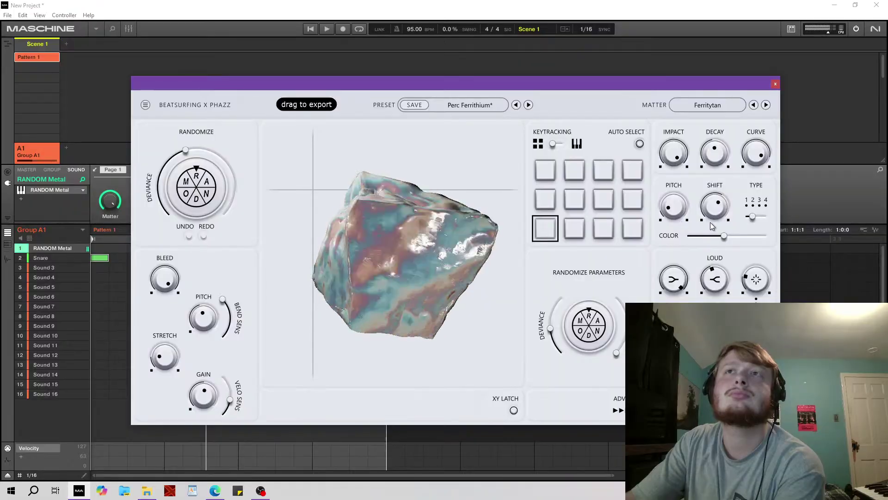
Raise the Perc Ferrithium sound's bleed slightly, lengthen its decay, and set its type to 3 after trying type 4.
left_click_drag(752, 216, 760, 219)
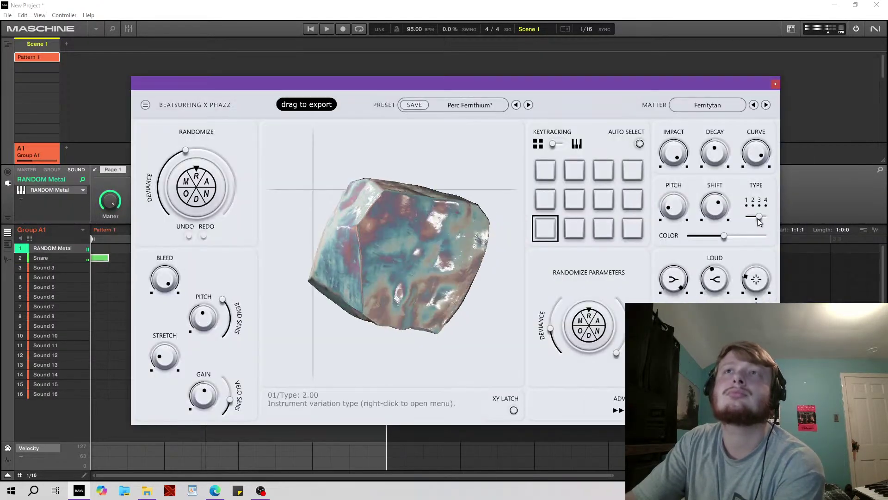
left_click_drag(759, 220, 777, 222)
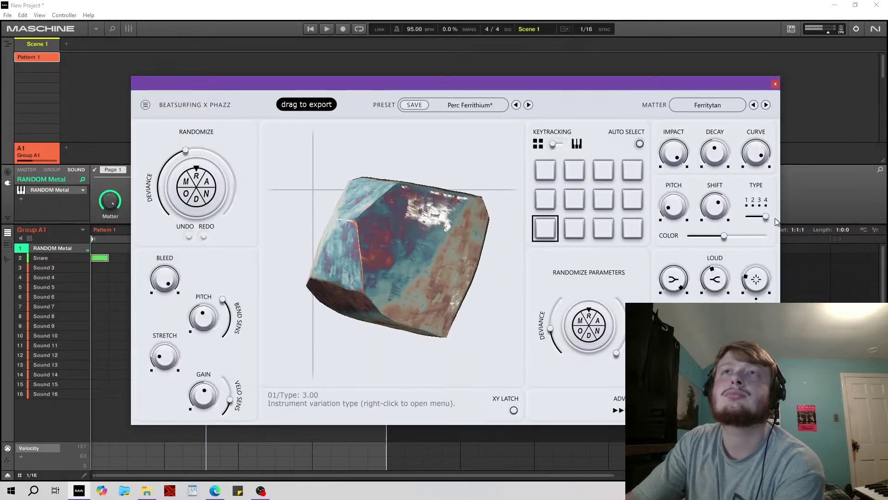
left_click_drag(165, 277, 189, 287)
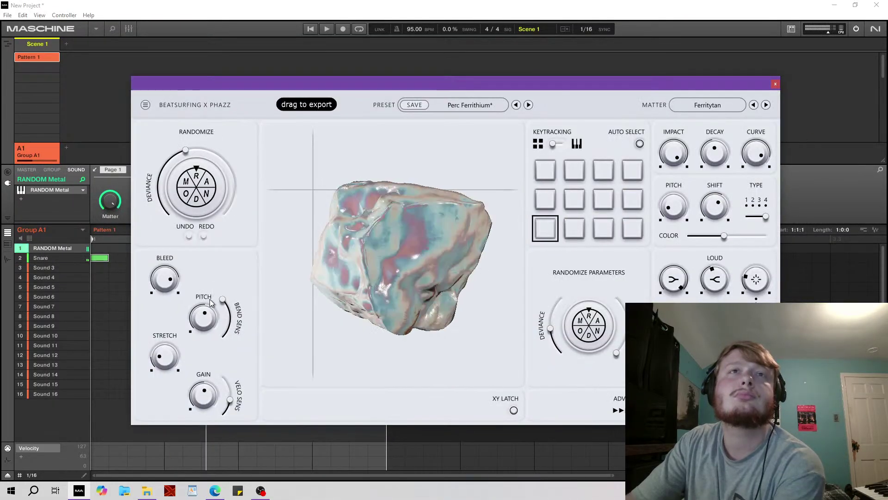
left_click_drag(721, 162, 718, 131)
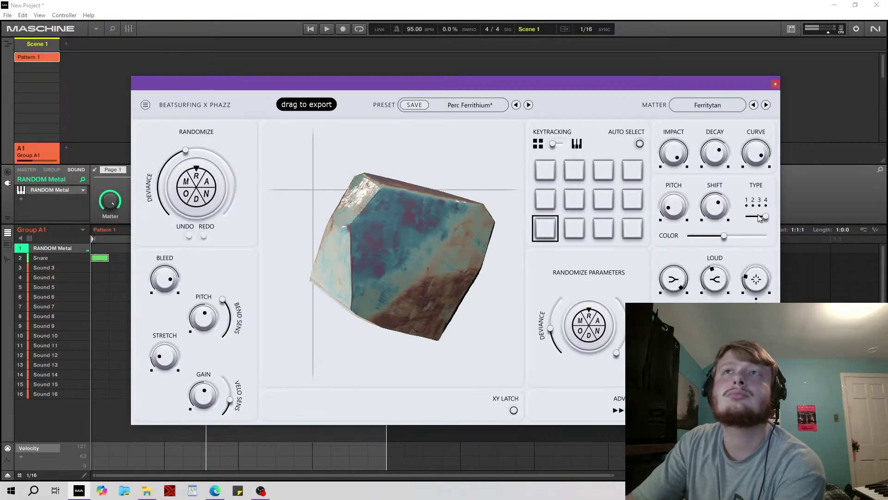
left_click(759, 217)
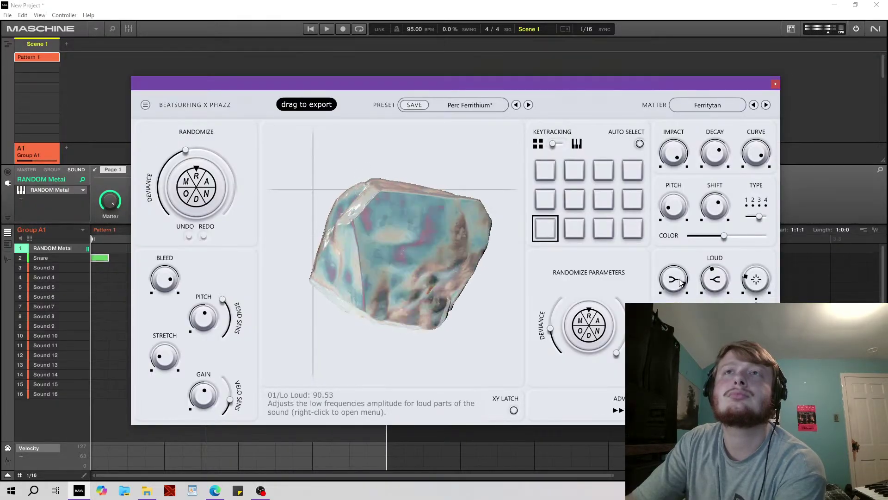
Raise the Perc Ferrithium sound's low and high Loud amounts, and set its global pitch to -10 and its impact to -25.21.
left_click_drag(725, 291, 720, 217)
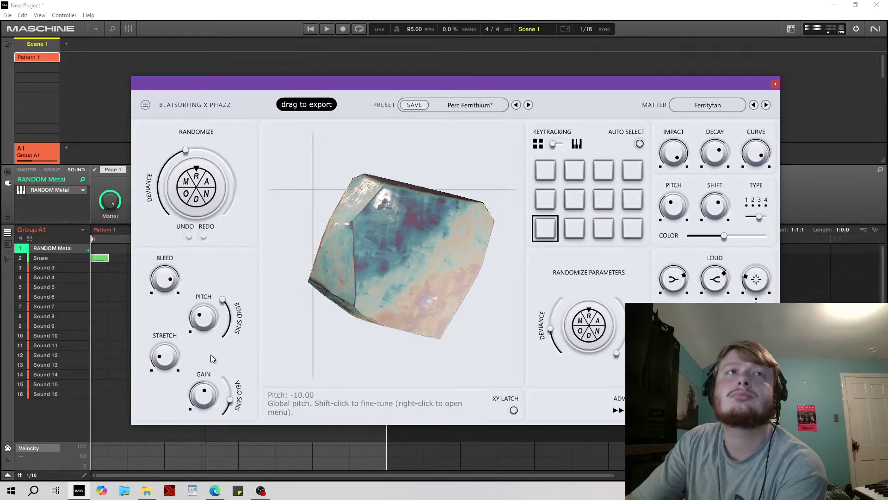
left_click_drag(690, 286, 678, 221)
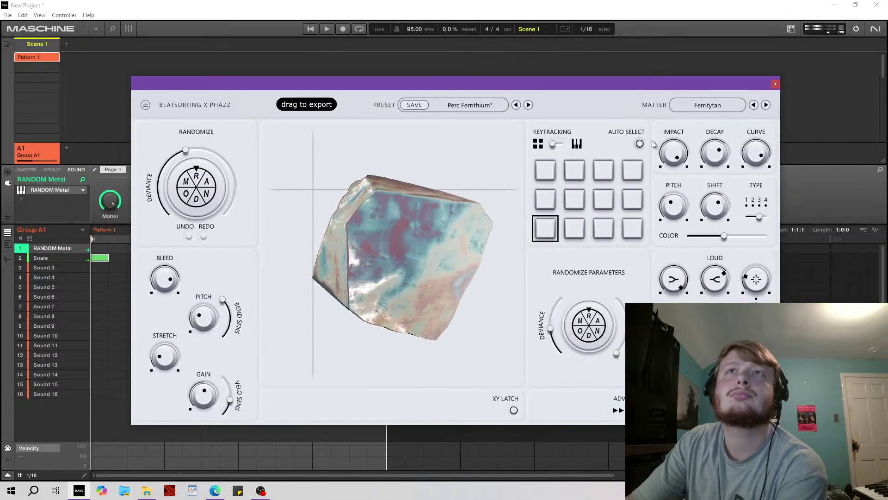
left_click_drag(685, 160, 689, 233)
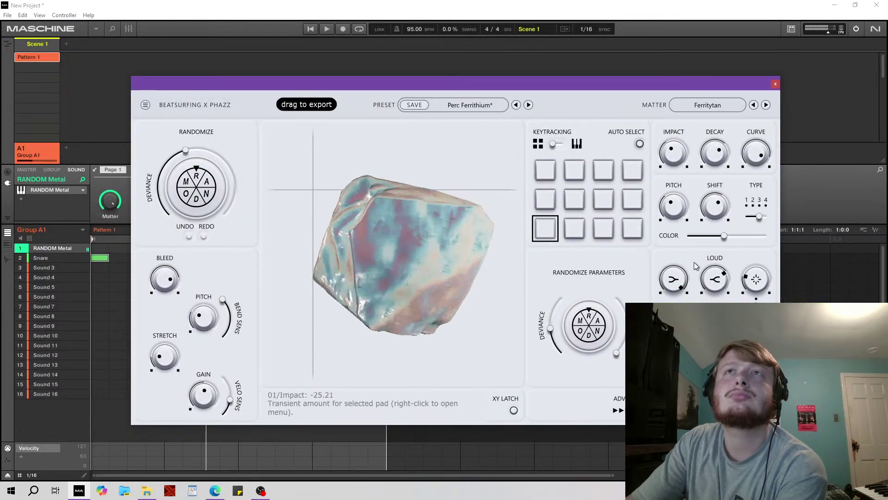
left_click_drag(766, 157, 710, 169)
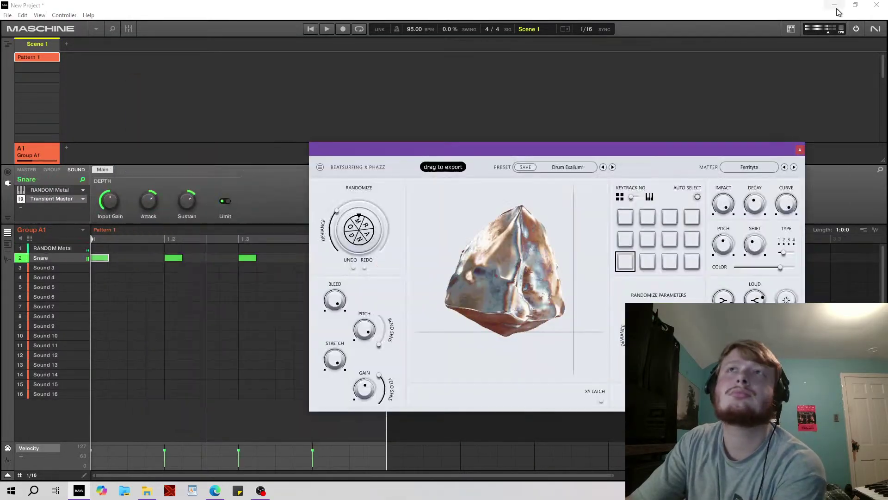
Close the Snare's plugin window and load the BEATSURFING RANDOM Metal VST3 instrument on Sound 3.
left_click(800, 149)
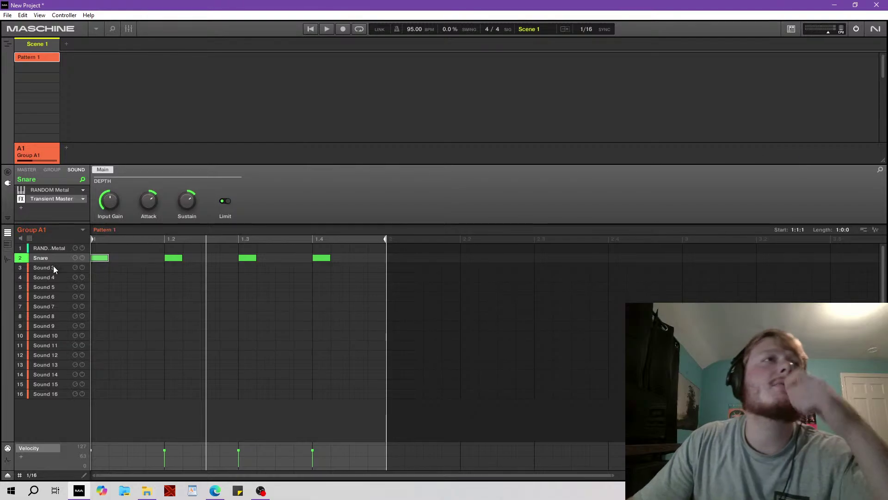
left_click(54, 266)
left_click(23, 190)
mouse_move(42, 207)
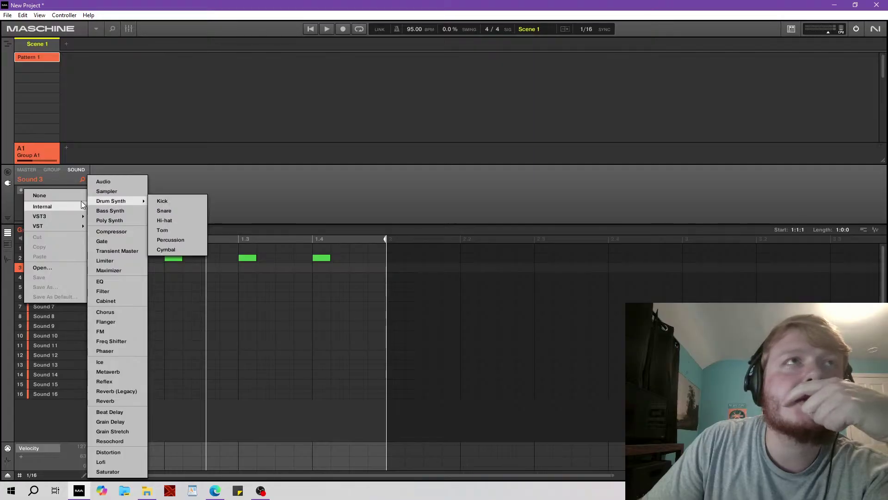
mouse_move(62, 220)
mouse_move(115, 235)
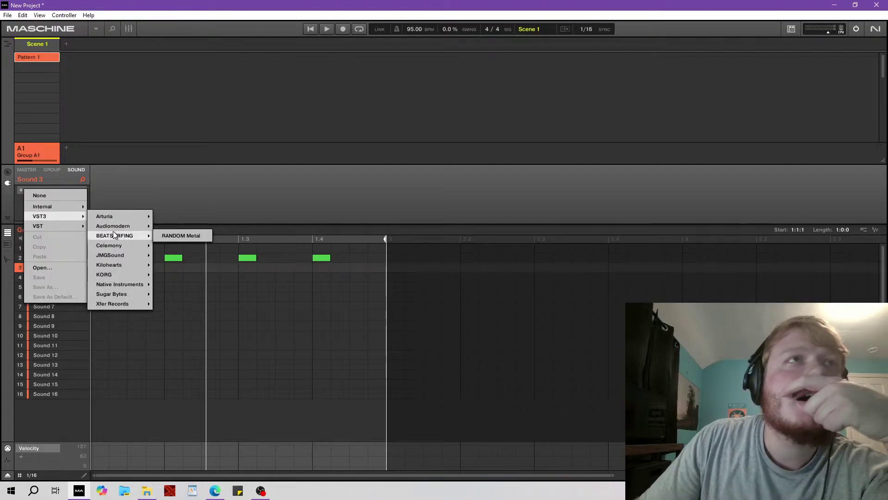
left_click(181, 236)
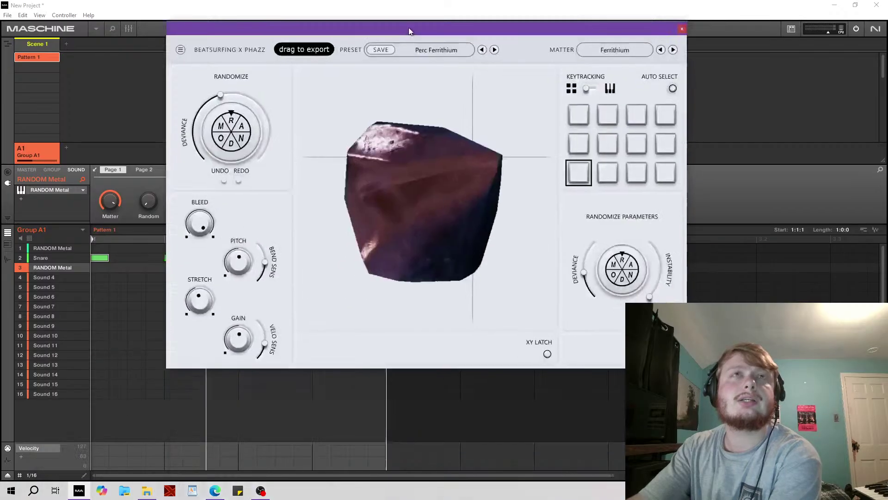
Enlarge the new RANDOM Metal window and reposition it so its controls are easier to reach.
left_click_drag(409, 27, 328, 71)
left_click_drag(602, 406, 662, 445)
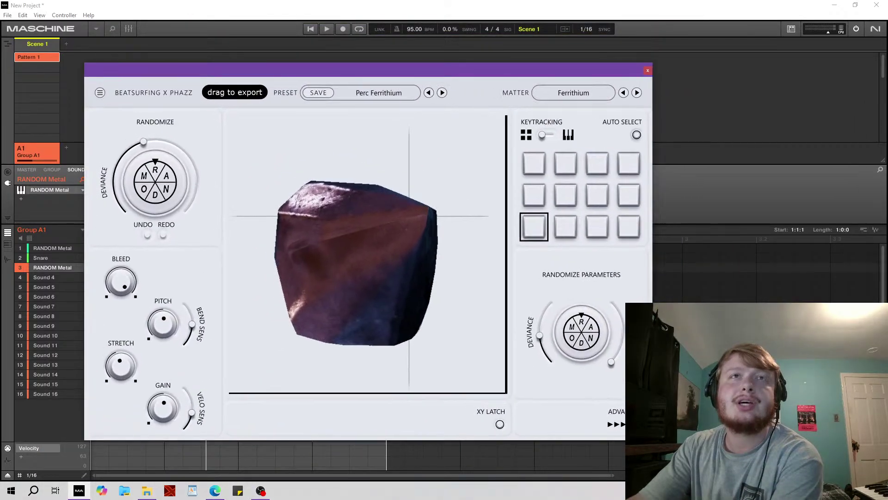
left_click_drag(374, 70, 357, 55)
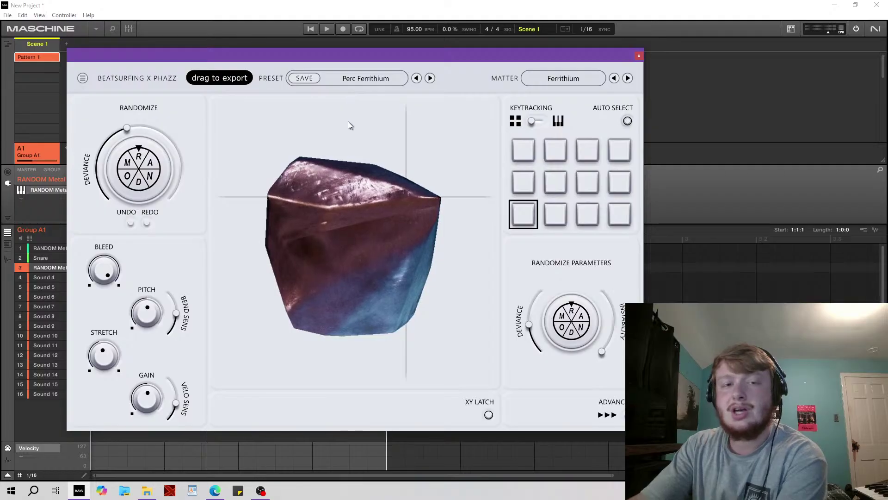
mouse_move(364, 50)
left_mouse_down()
mouse_move(355, 64)
mouse_move(376, 63)
mouse_move(356, 54)
left_mouse_up()
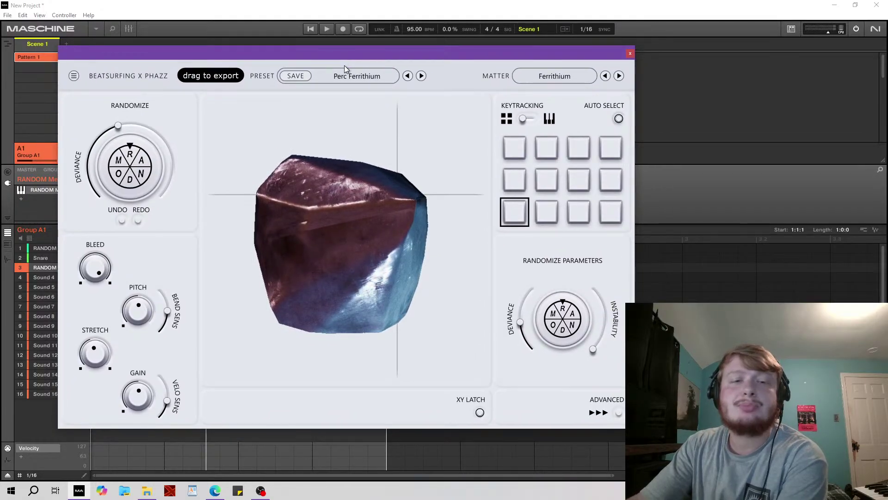
Load the Hat Arcanite factory preset and move its XY point below the metal object.
left_click(553, 76)
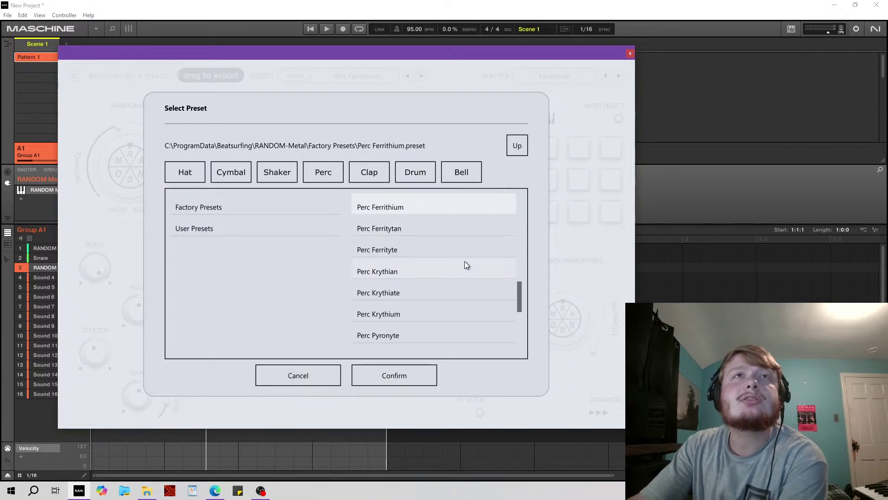
scroll(454, 268, "up", 5)
double_click(399, 297)
left_click_drag(399, 314, 364, 360)
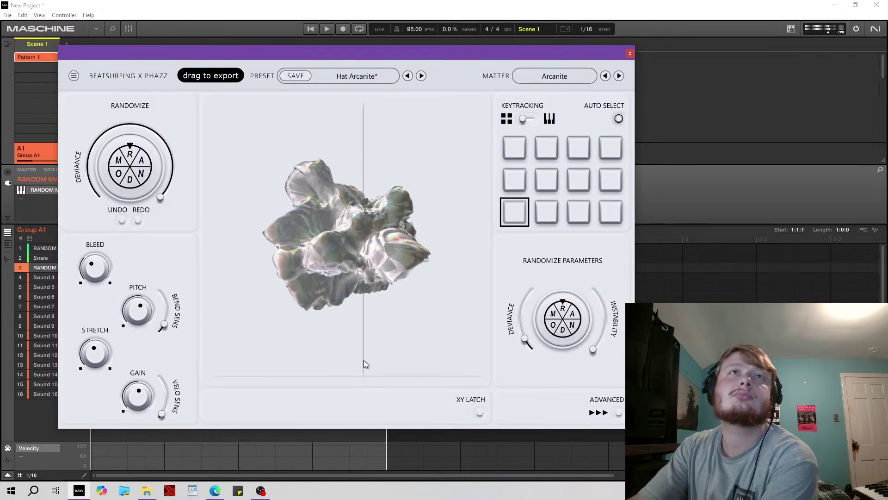
Switch to the Hat Nexite preset, move its XY point toward the lower left, and set the bleed to 75.11.
left_click(421, 75)
left_click(422, 76)
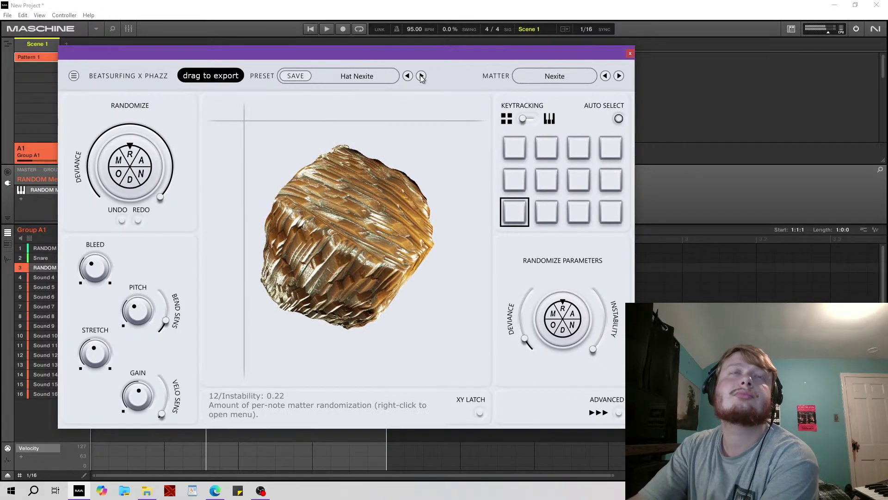
left_click_drag(397, 129, 283, 313)
left_click_drag(94, 268, 159, 268)
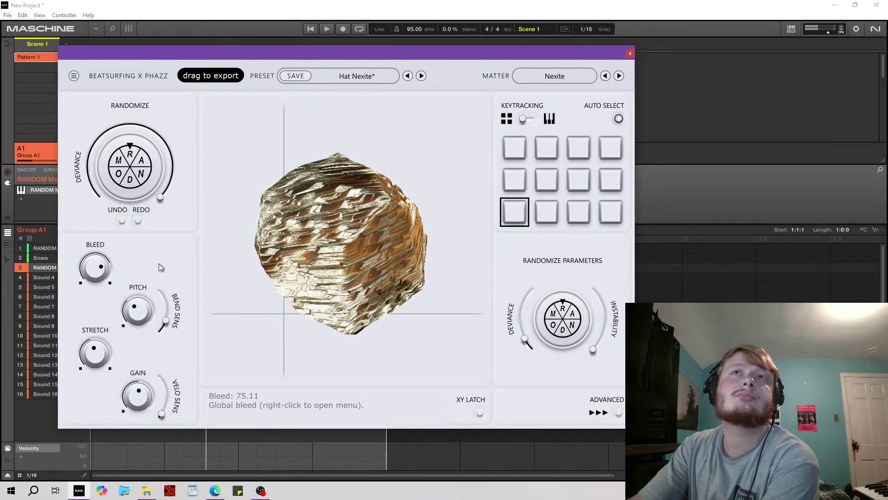
Show the advanced controls and raise Hat Nexite's decay, impact and color, moving its XY point right of center.
left_click(619, 412)
left_click_drag(701, 130, 697, 50)
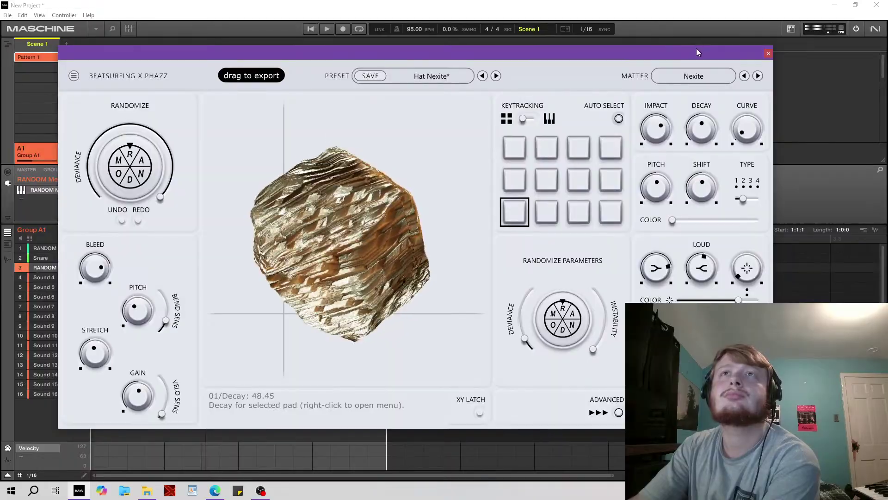
left_click_drag(656, 129, 656, 69)
left_click(425, 242)
left_click_drag(429, 231, 378, 265)
left_click_drag(679, 218, 748, 221)
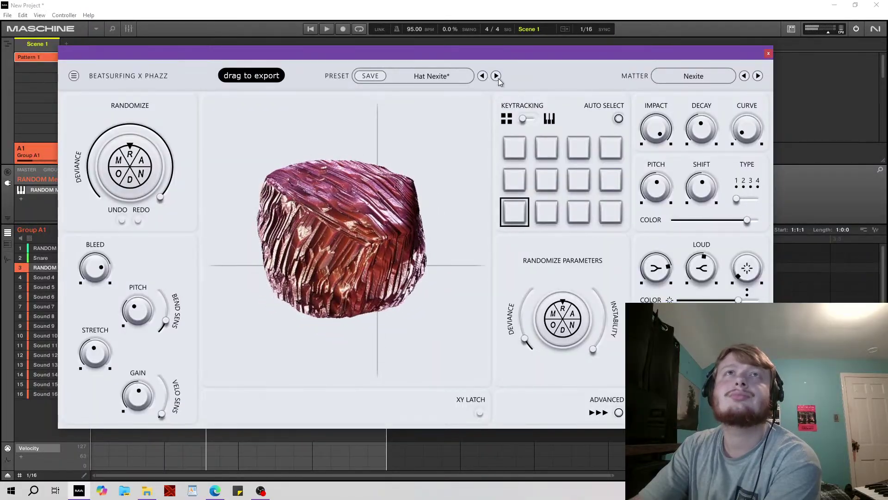
Try the Hat Nexium preset with a shorter decay, and audition the following Hat Osyrium and Hat Ultherium presets.
left_click(497, 76)
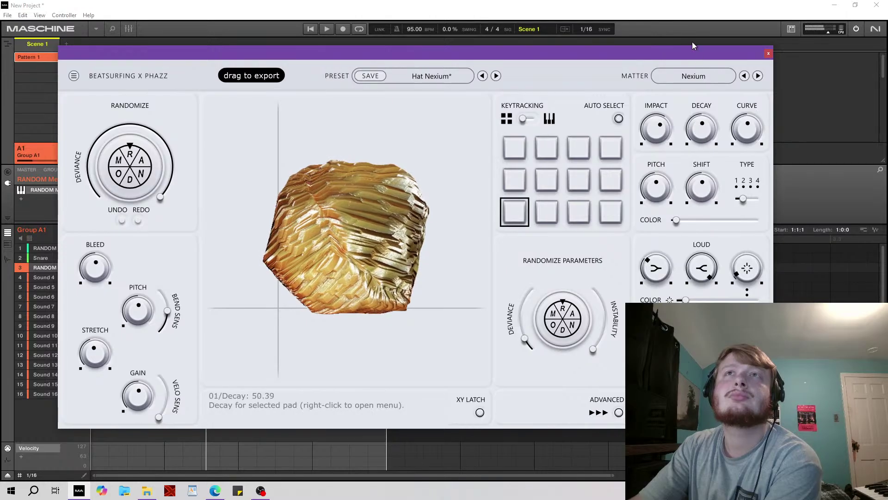
left_click_drag(712, 148, 707, 169)
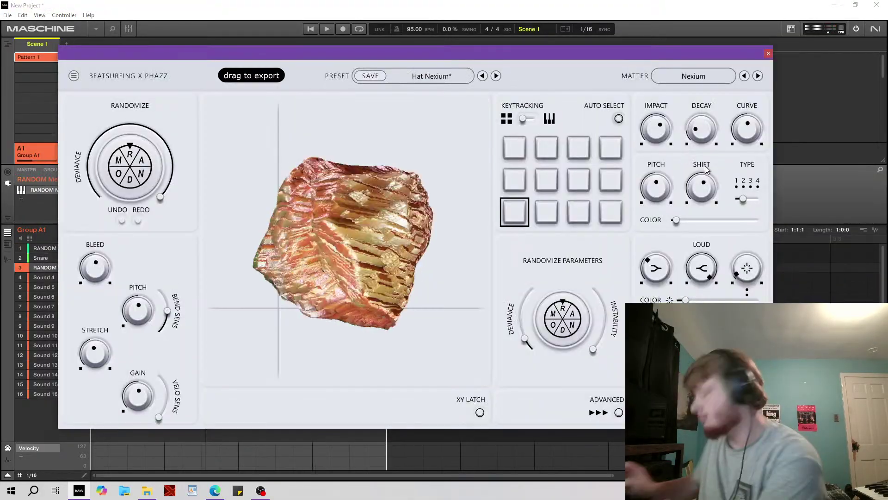
left_click(495, 76)
left_click(495, 76)
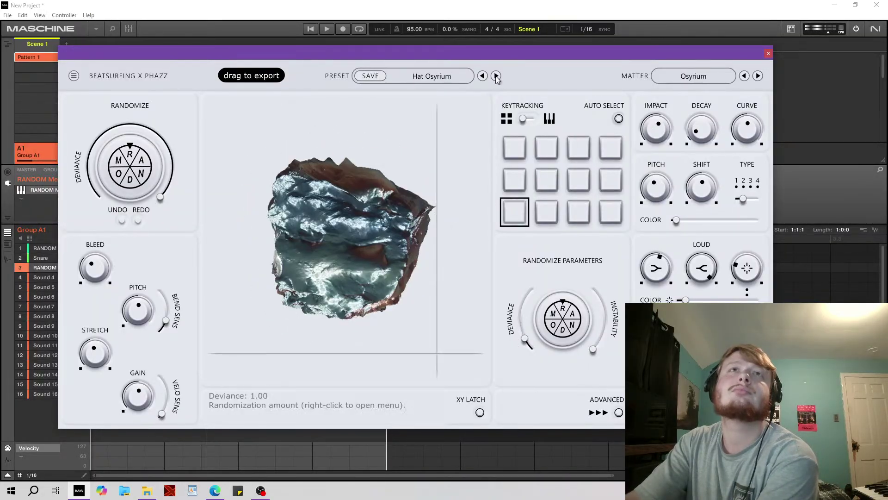
left_click(495, 75)
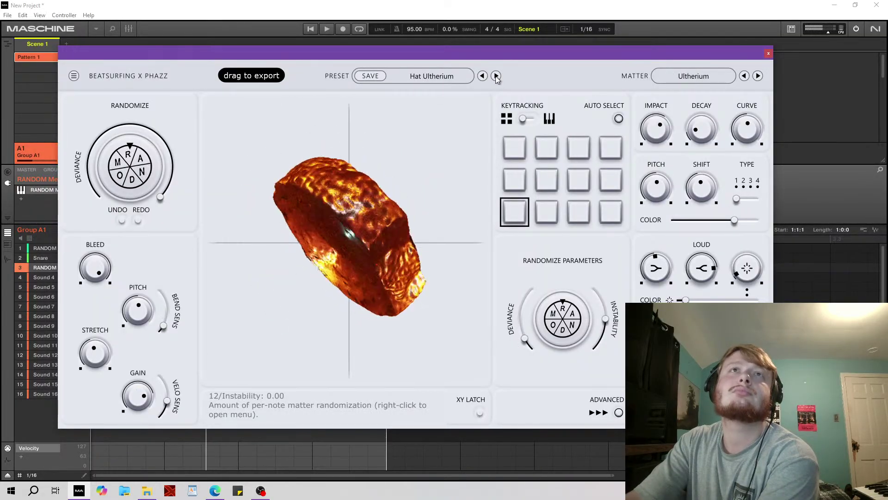
Load Shak Auronite from the Shaker category and try Shak Auronyx with a higher pad pitch and more color.
left_click(441, 76)
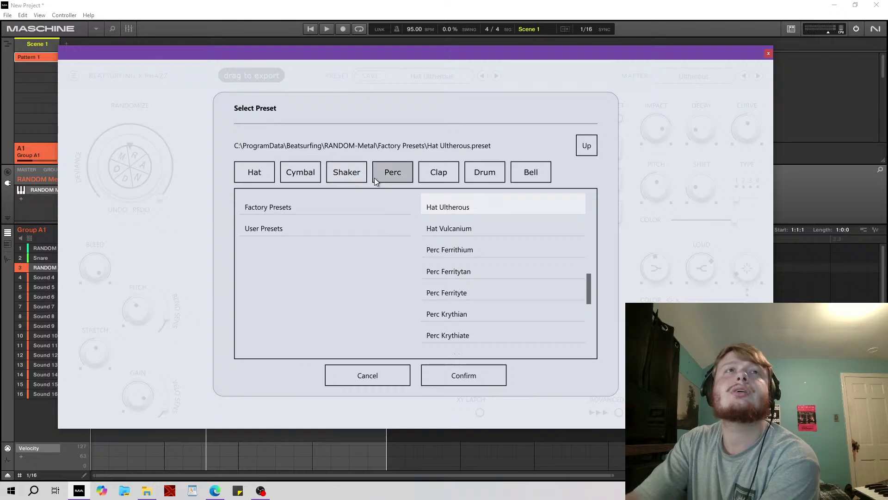
left_click(366, 176)
double_click(457, 212)
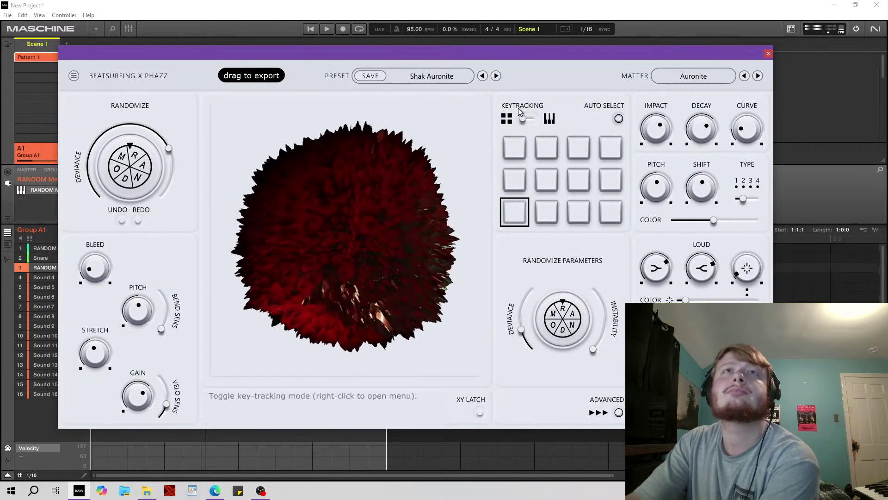
left_click(496, 76)
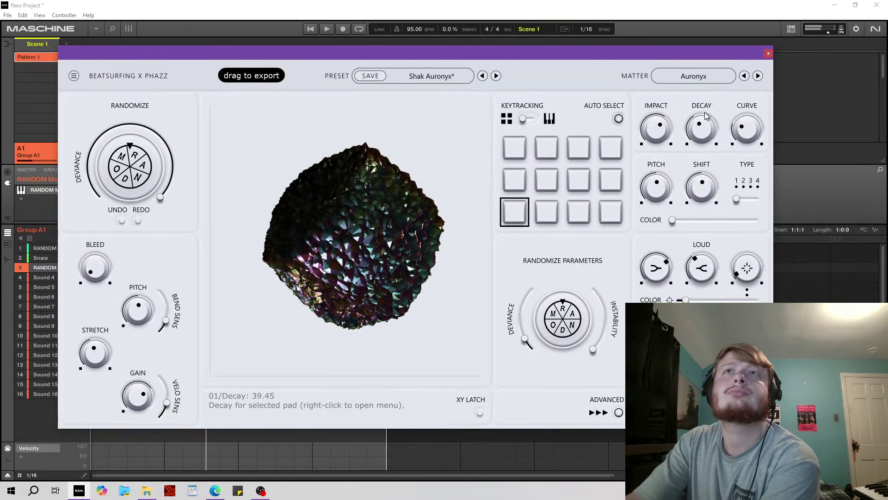
left_click_drag(657, 186, 659, 152)
left_click_drag(676, 229, 716, 221)
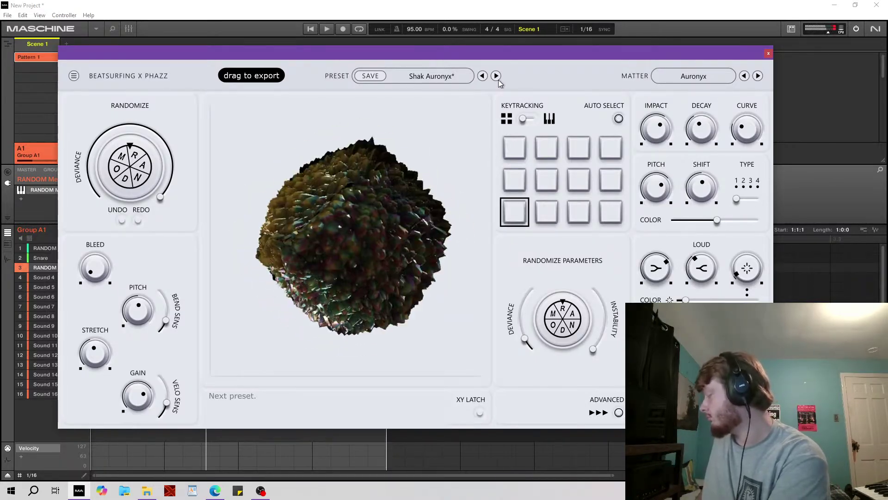
Try Shak Auronite with more bleed and a near-central XY point, and Shak Chronium with its XY point toward the upper right.
left_click(496, 76)
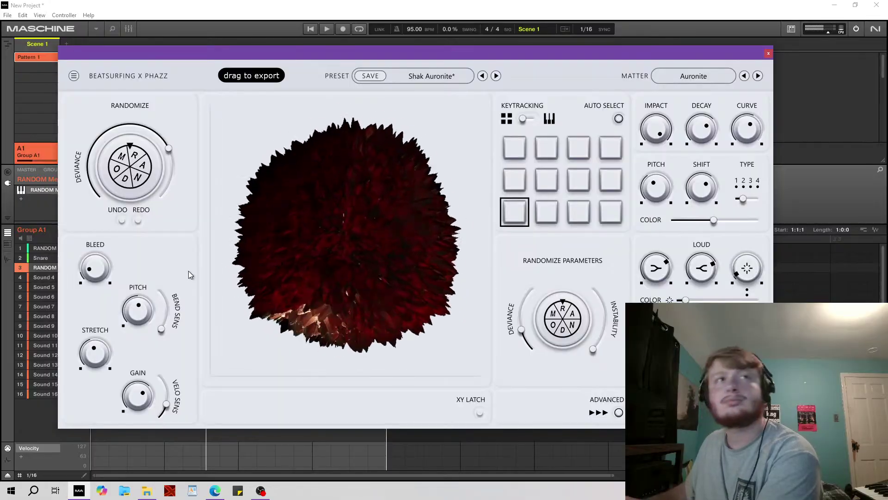
left_click_drag(110, 269, 105, 185)
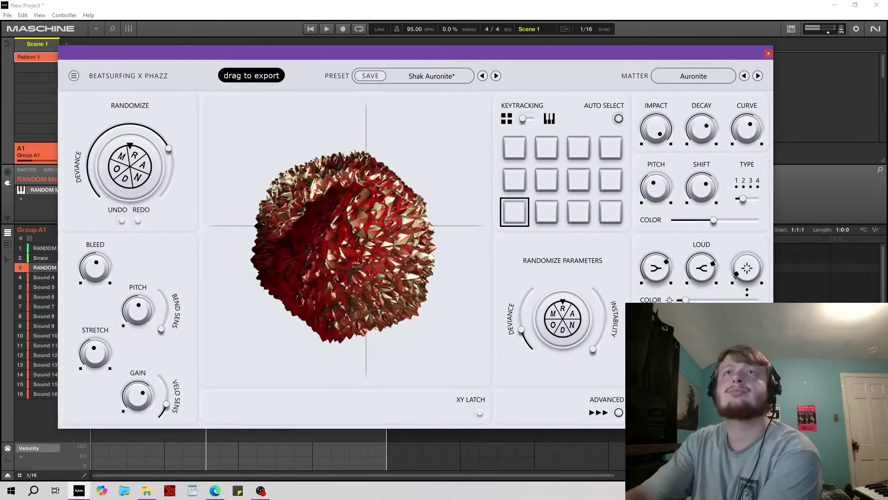
left_click(496, 76)
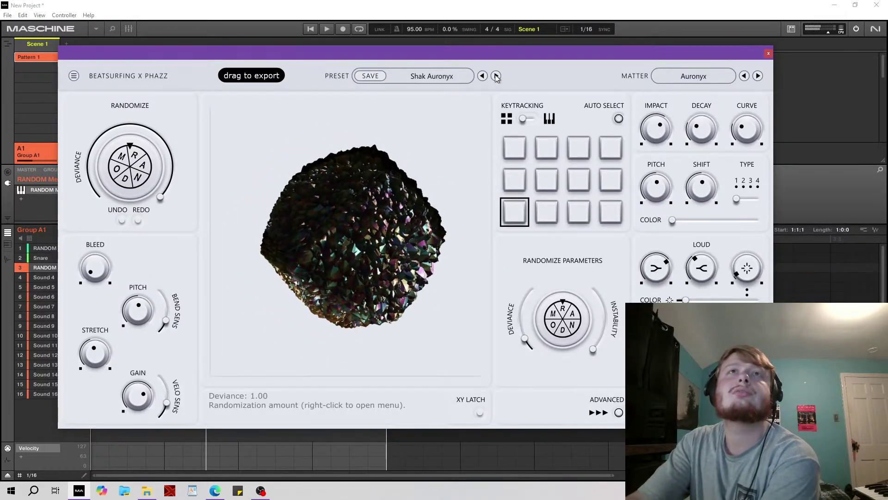
left_click(496, 76)
left_click(483, 76)
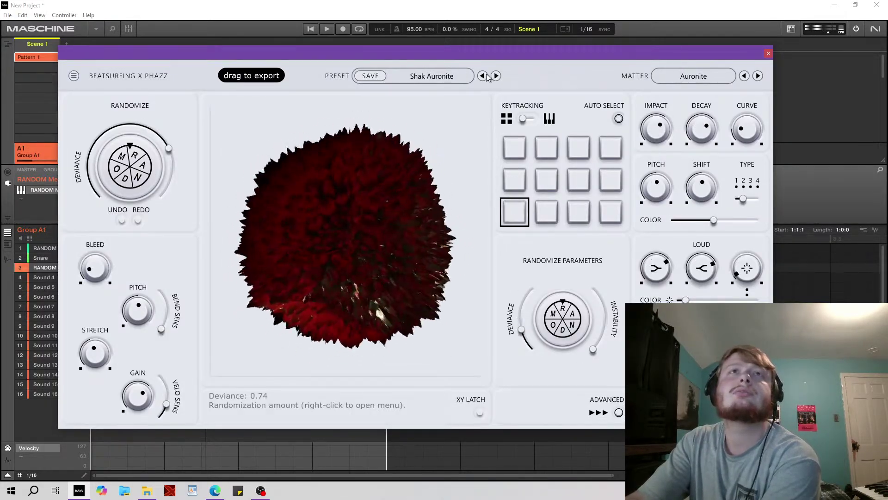
left_click(496, 76)
left_click(462, 135)
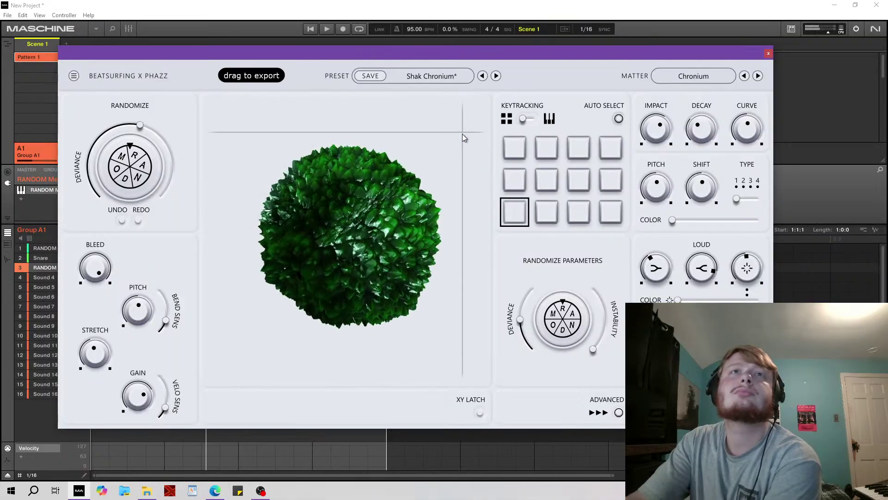
Load the Perc Krythian factory preset from the Bell category and lengthen its decay.
left_click(452, 77)
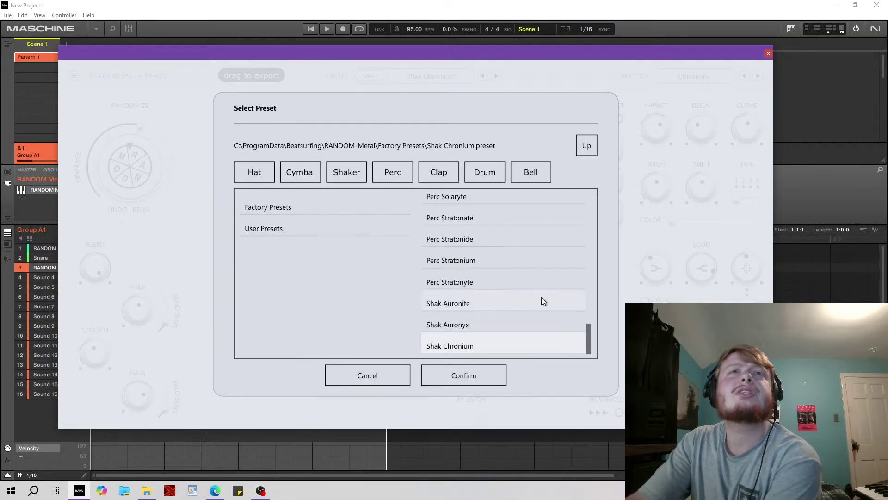
scroll(519, 262, "up", 10)
left_click(529, 171)
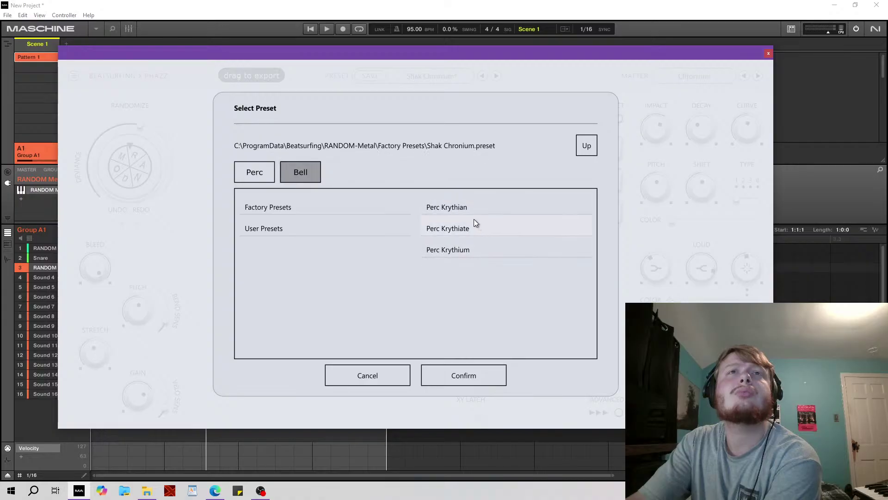
left_click(468, 210)
left_click(469, 210)
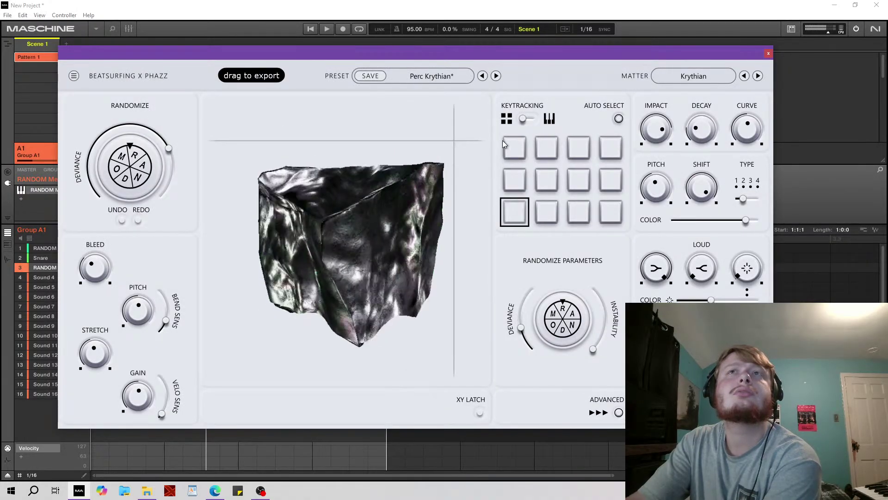
left_click_drag(702, 128, 699, 53)
Audition Perc Krythiate with its XY point near the center, and Perc Krythium with the point toward the upper right.
left_click_drag(481, 121, 398, 227)
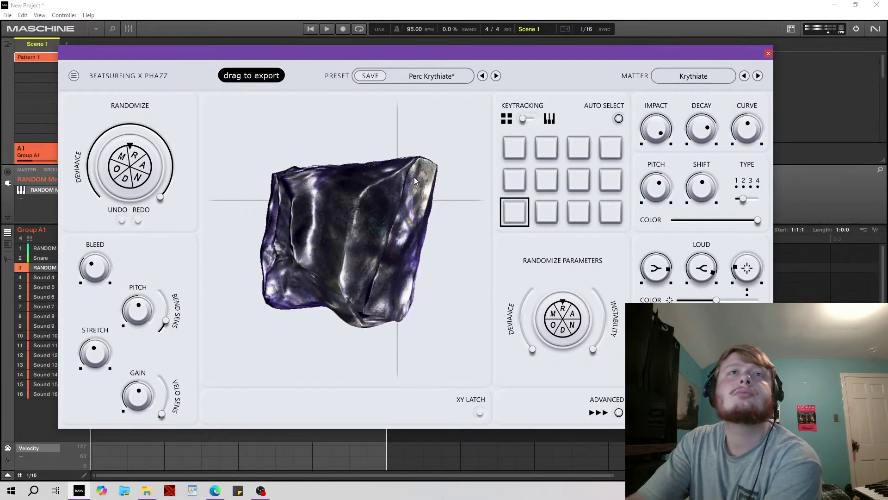
scroll(451, 78, "down", 1)
left_click(428, 132)
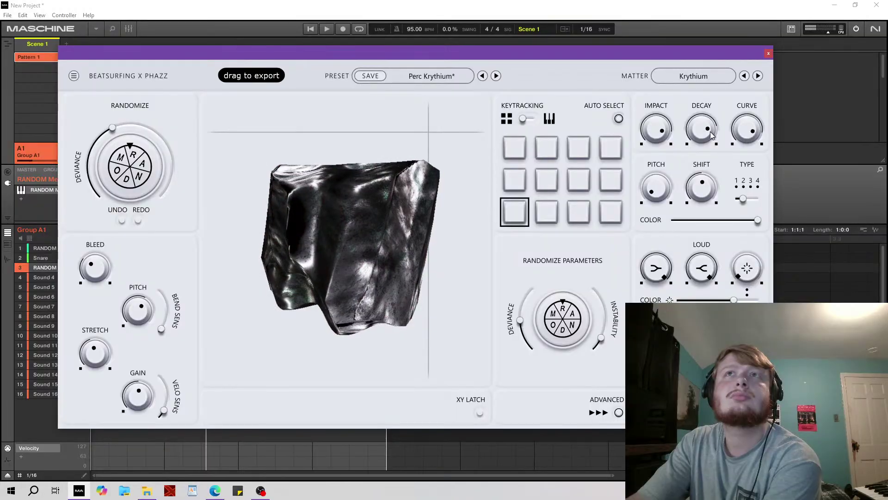
Raise the global pitch of Perc Krythium, and load the Drum Lithorite factory preset from the Hat category.
left_click(260, 348)
left_click_drag(137, 318, 155, 262)
left_click(430, 75)
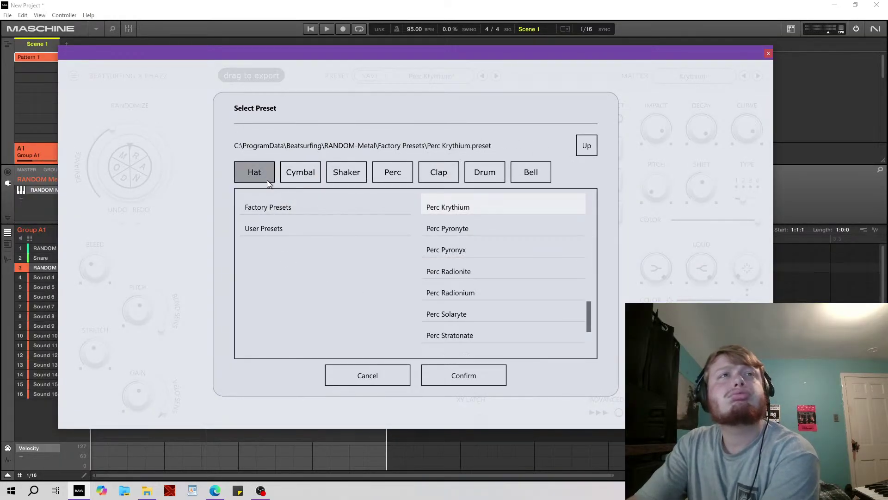
left_click(447, 209)
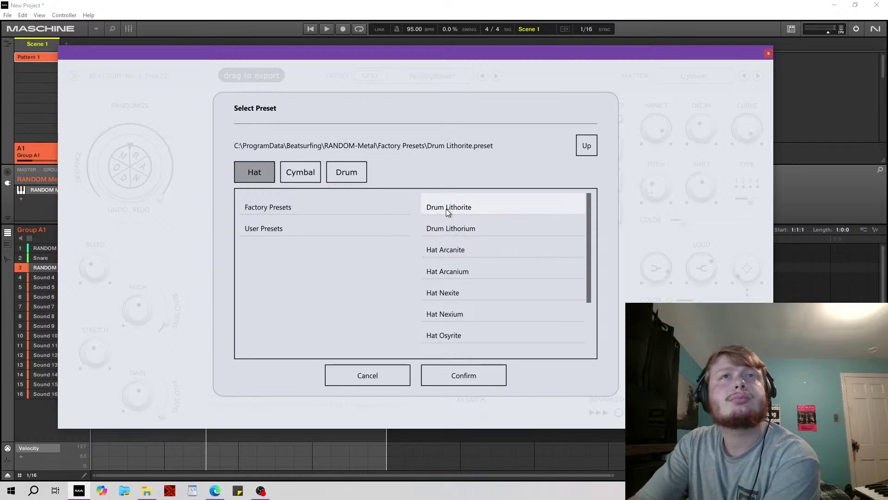
left_click(466, 377)
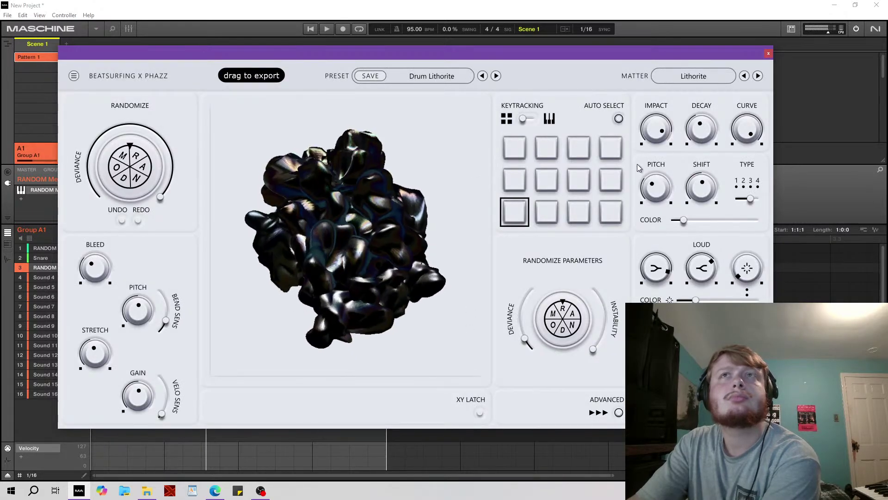
Try Drum Lithorite with its XY point toward the upper right, global pitch 24.00 and a higher pad pitch.
left_click_drag(442, 128, 445, 166)
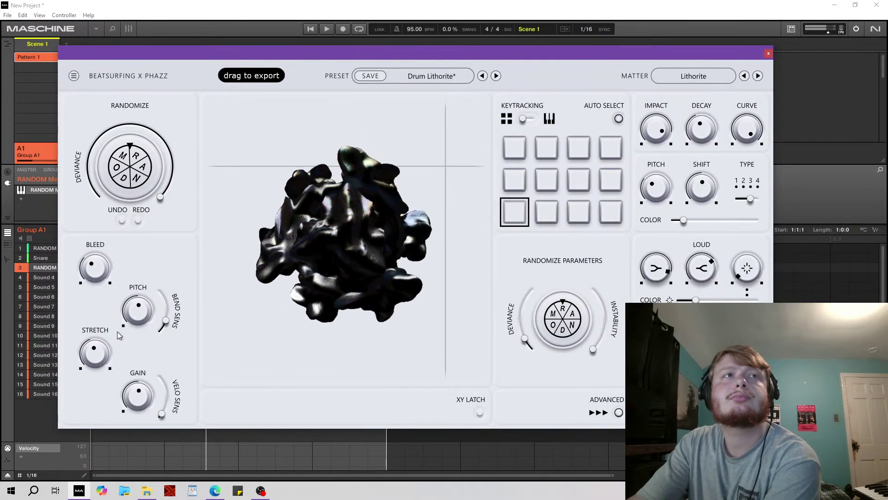
left_click_drag(684, 140, 745, 194)
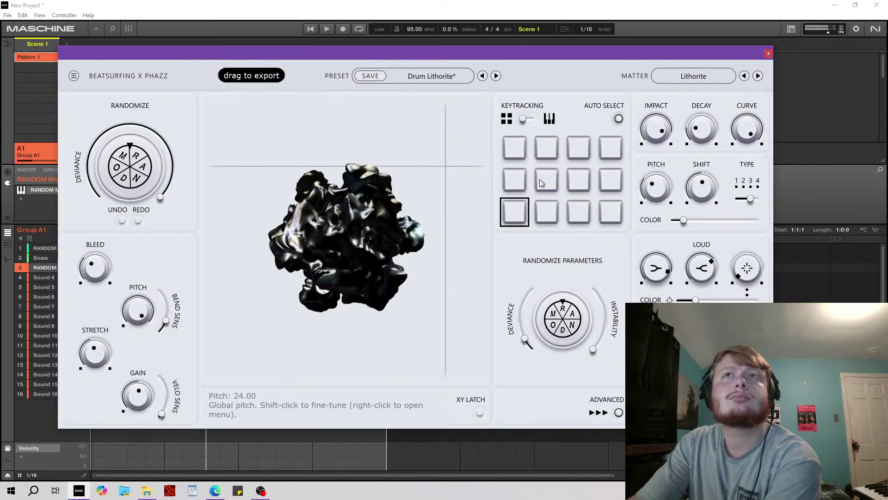
left_click_drag(663, 192, 664, 183)
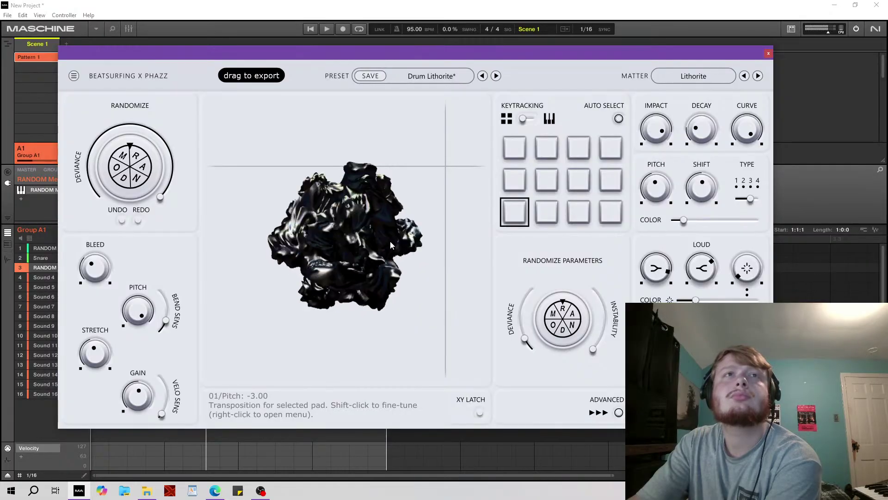
Try Drum Lithorite with its XY point left of center and slightly high, using instrument type 1.
left_click(306, 296)
left_click_drag(307, 297, 297, 277)
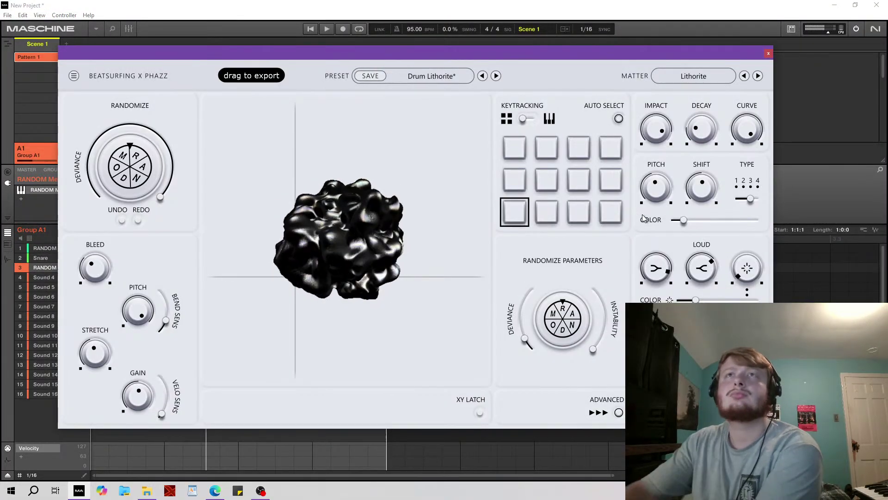
left_click_drag(400, 148, 266, 210)
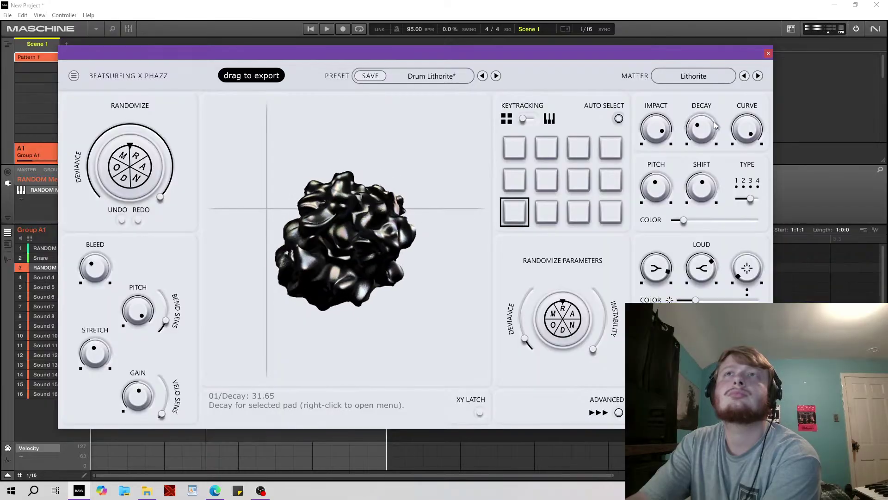
left_click_drag(752, 200, 736, 199)
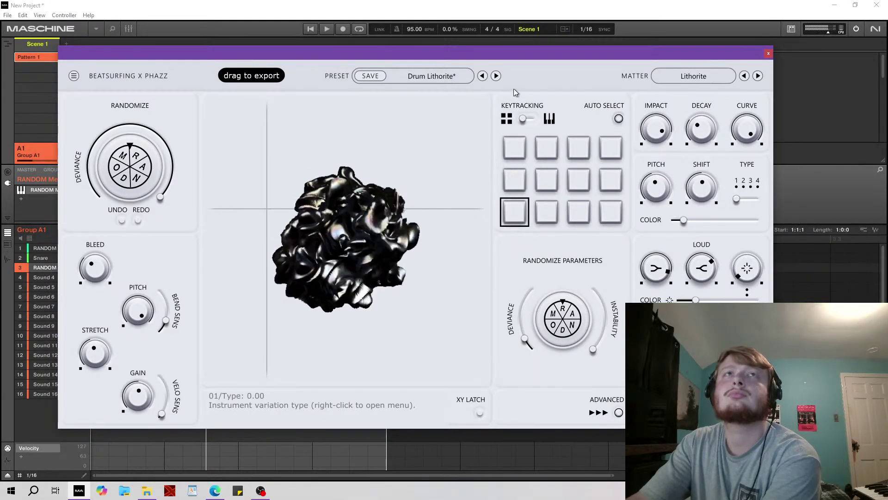
Audition the Drum Lithorium and Hat Arcanite presets, and load Hat Arcanium.
left_click(496, 76)
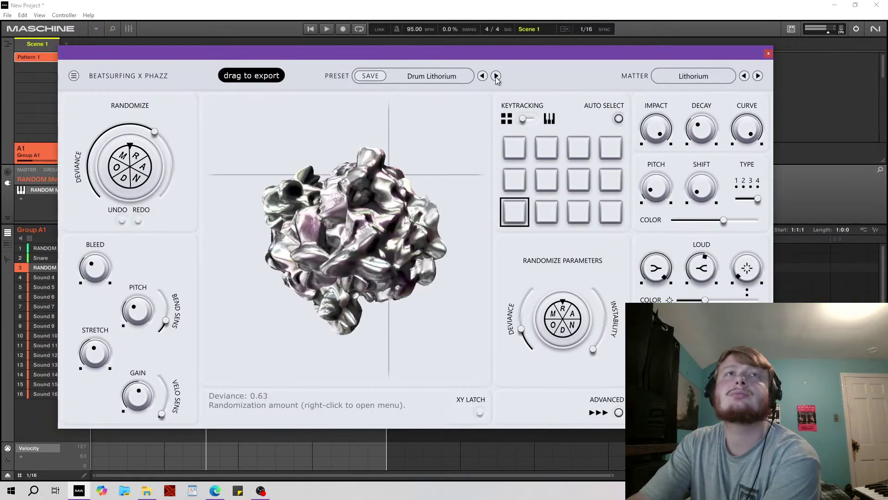
left_click(496, 77)
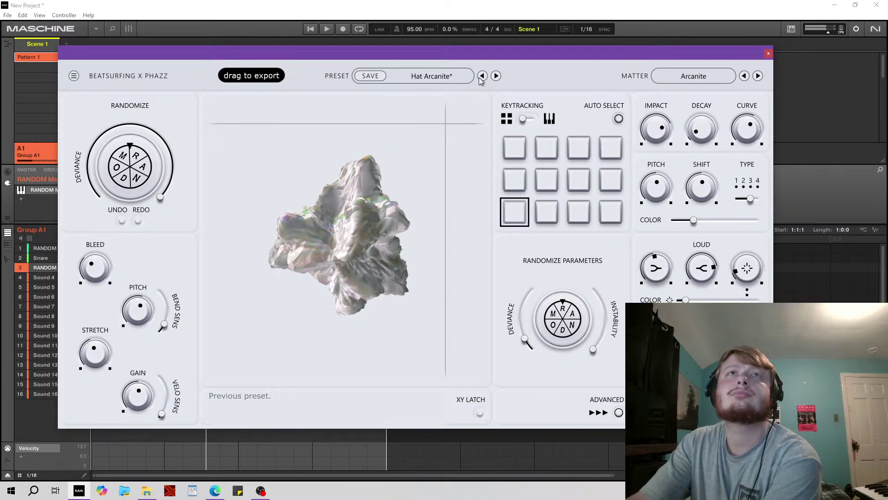
left_click(495, 76)
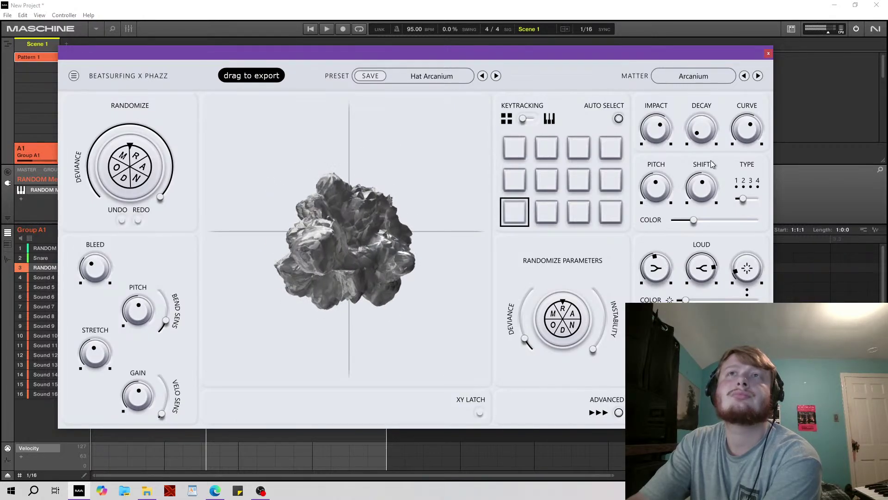
Try Hat Arcanium with a longer decay, maximum velocity sensitivity and its XY point slightly below center.
double_click(707, 132)
left_click_drag(195, 415, 183, 368)
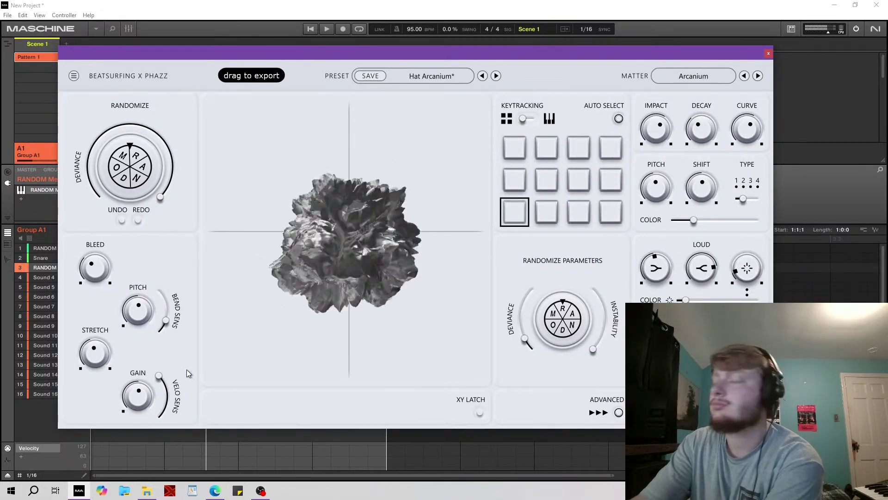
left_click(386, 151)
left_click_drag(390, 151, 346, 260)
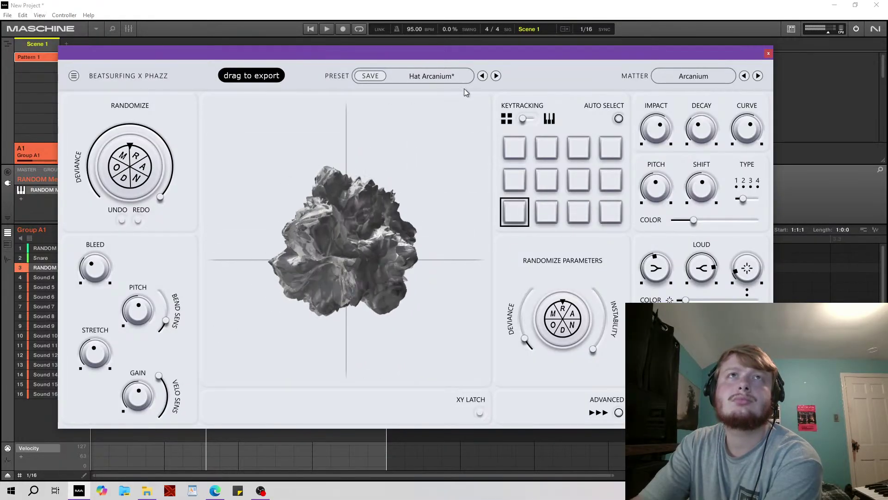
Advance through the hat presets past Hat Nexium to Hat Osyrite, and raise its global pitch.
left_click(495, 76)
left_click(497, 76)
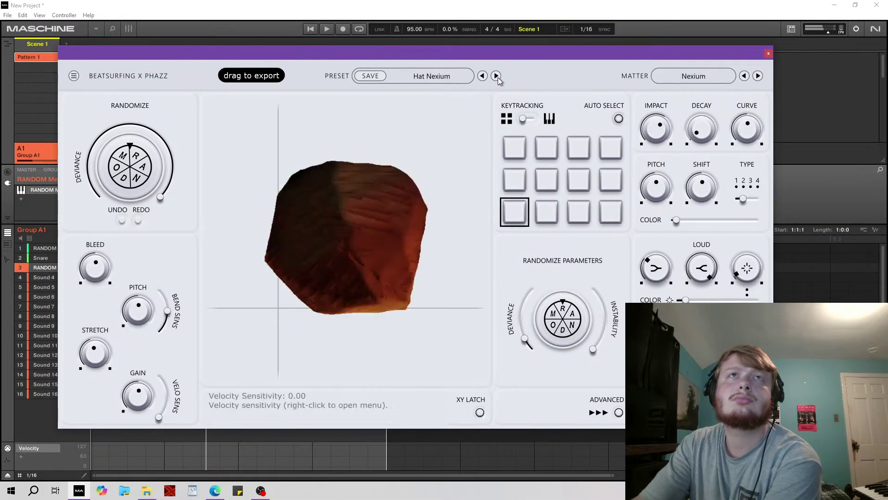
left_click(496, 75)
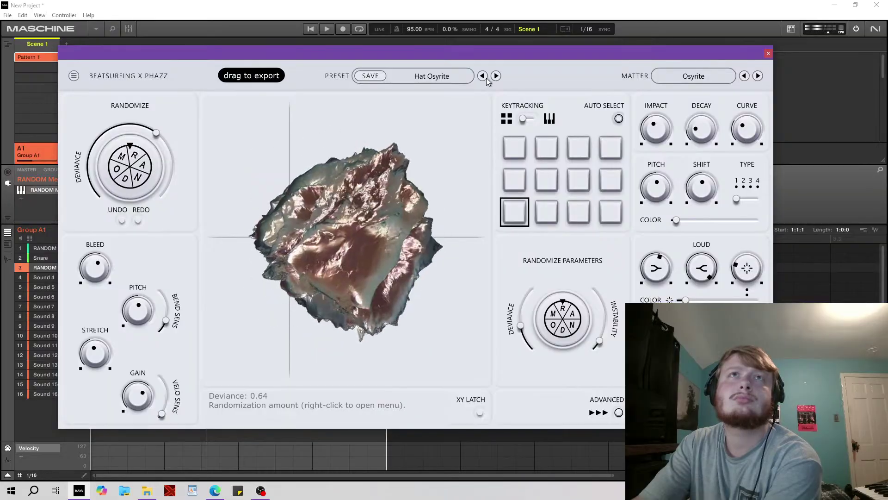
left_click_drag(138, 311, 162, 262)
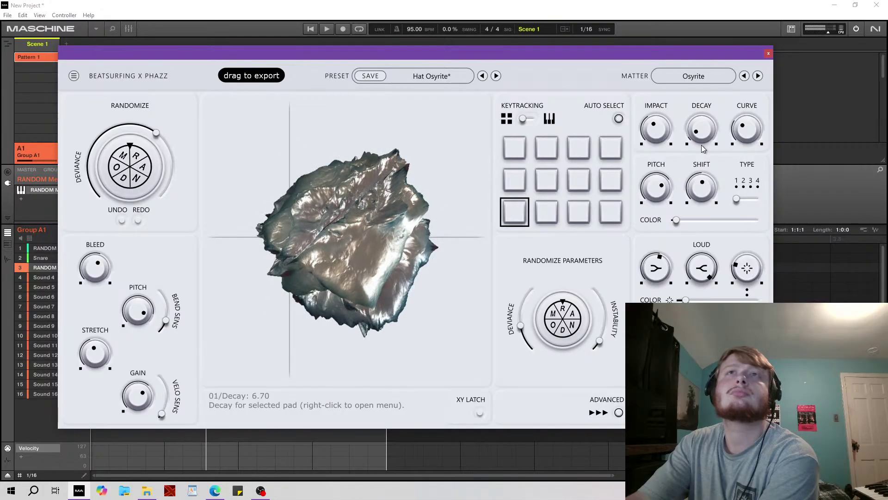
Try Hat Osyrite with more impact, its XY point toward the upper right, and a lower pad pitch.
left_click_drag(657, 131, 664, 123)
left_click_drag(96, 267, 118, 318)
mouse_move(427, 159)
left_mouse_down()
mouse_move(427, 197)
mouse_move(426, 171)
left_mouse_up()
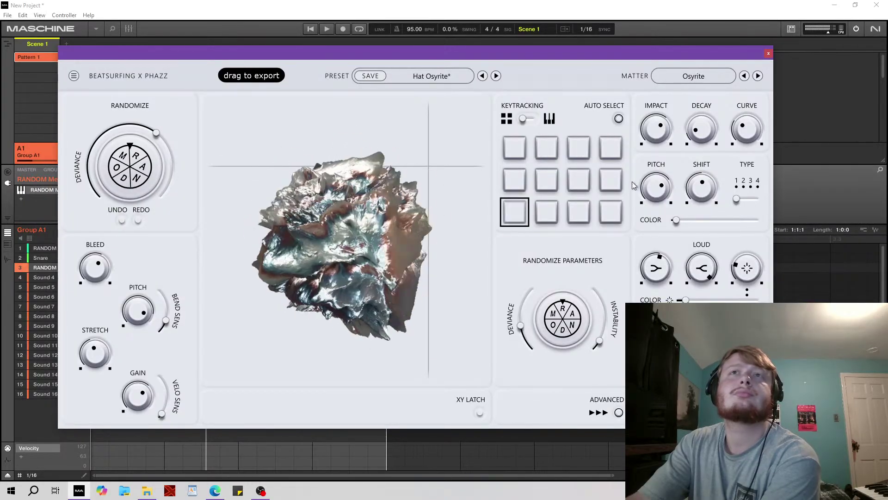
left_click_drag(659, 187, 663, 218)
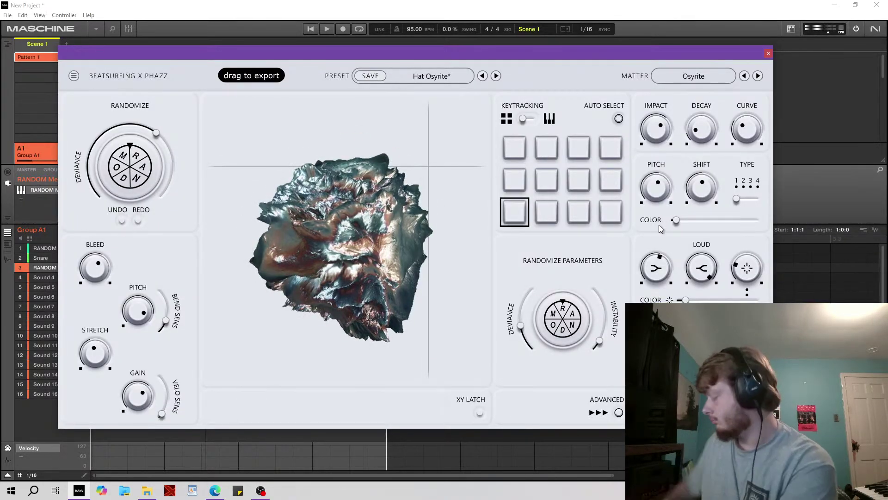
key("Escape")
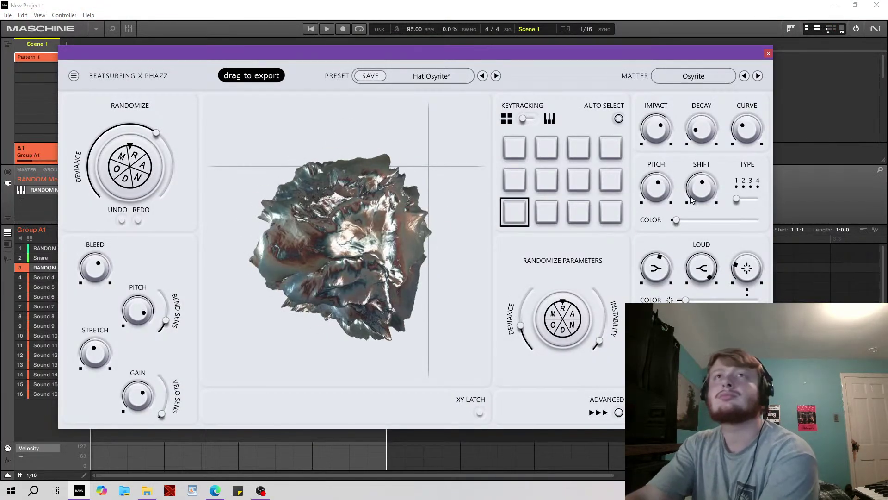
Audition Hat Osyrium, Hat Ultherous and Hat Vulcanium, continuing through the presets to Drum Lithorium.
left_click(496, 76)
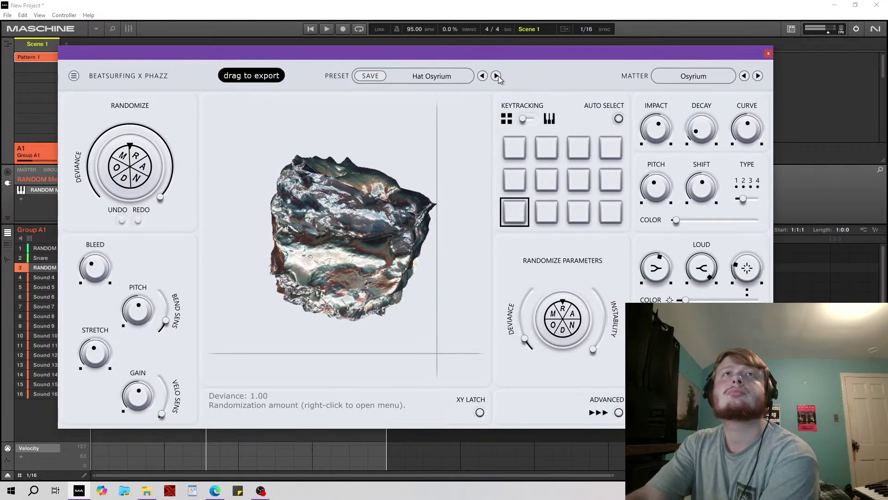
left_click(497, 77)
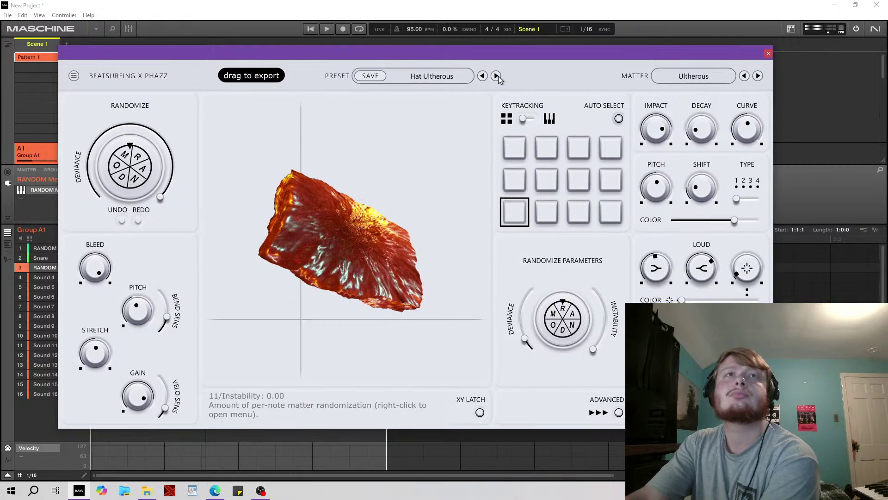
left_click(496, 76)
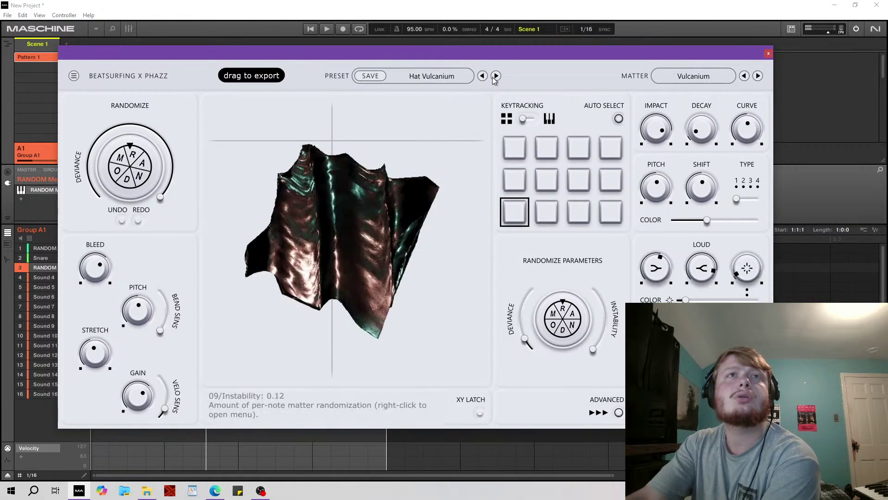
left_click(497, 75)
left_click(496, 76)
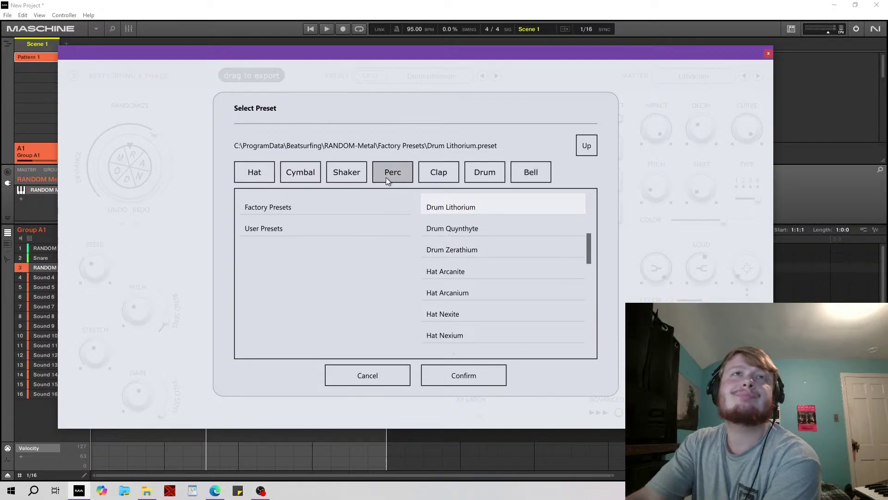
Load the Shak Auronite preset from the Shaker category and place its XY point above and right of center.
left_click(352, 178)
double_click(440, 212)
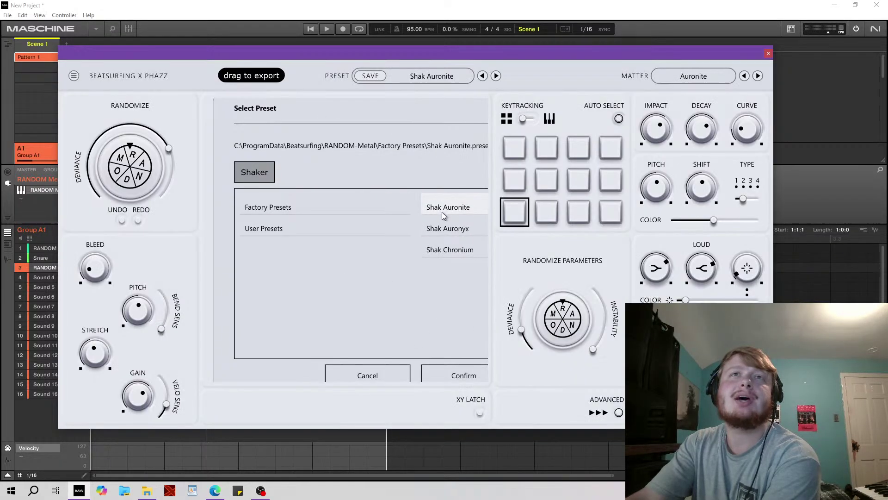
left_click_drag(476, 176, 413, 195)
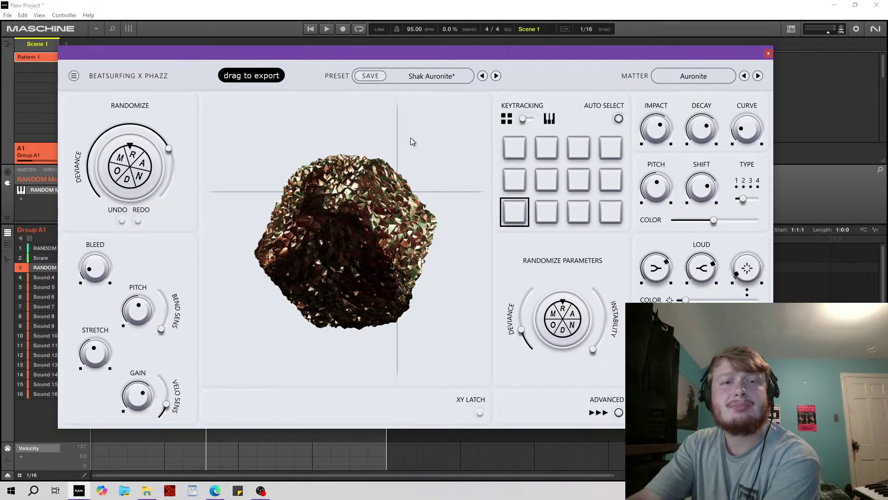
Load Perc Ferrityte from the Drum category and try it with its XY point toward the upper right and a longer decay.
left_click(419, 76)
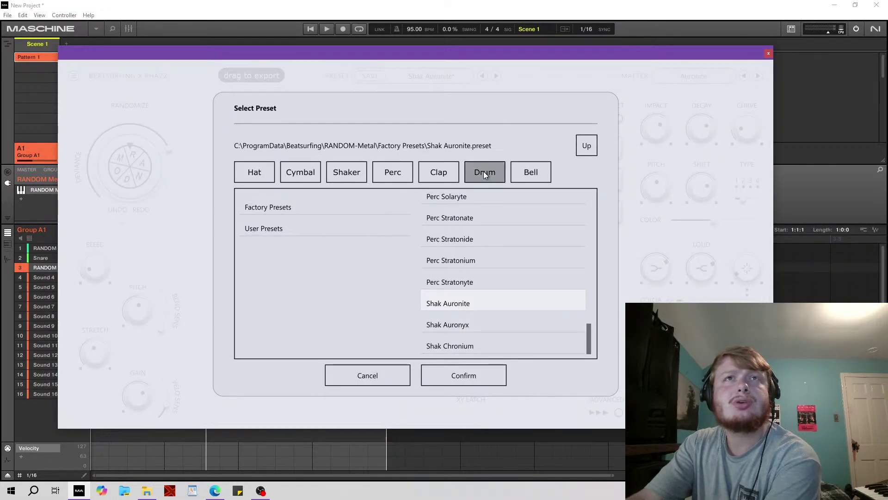
left_click(485, 173)
scroll(485, 287, "down", 3)
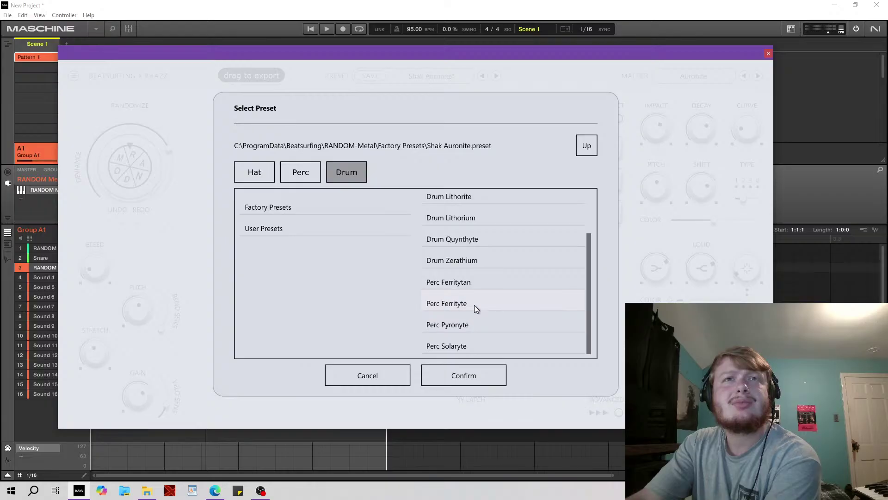
double_click(474, 305)
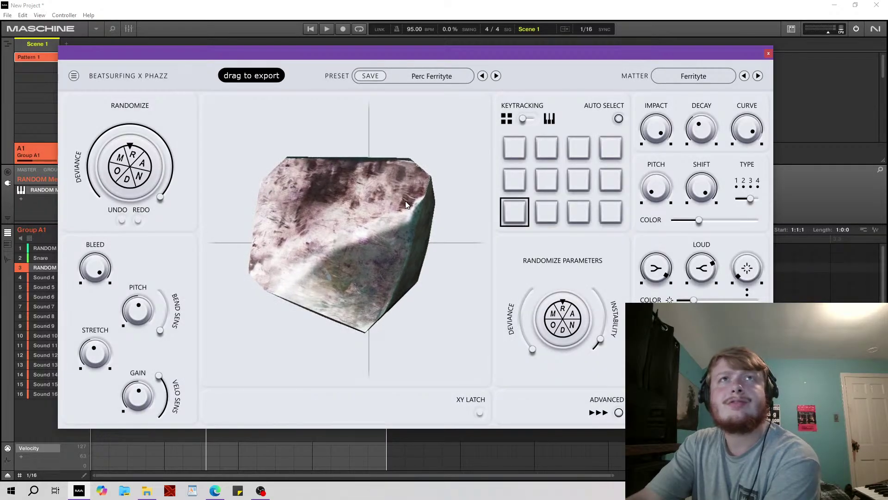
left_click_drag(398, 209, 437, 198)
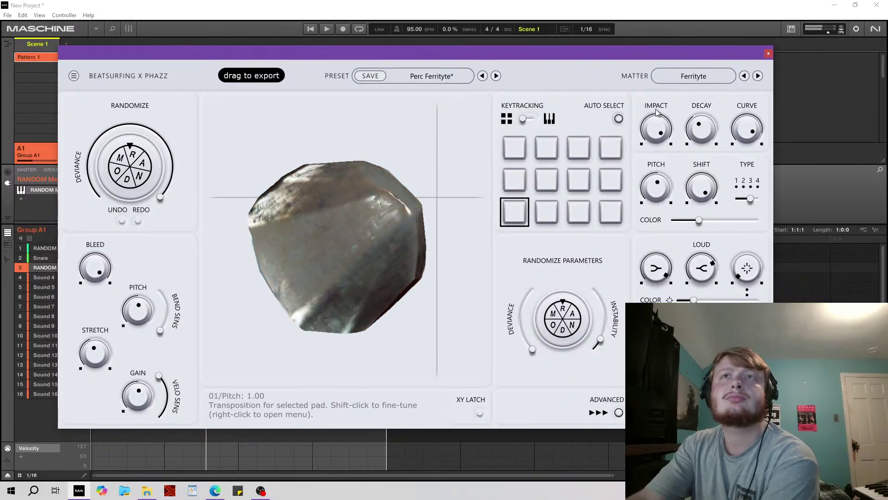
left_click_drag(701, 128, 698, 89)
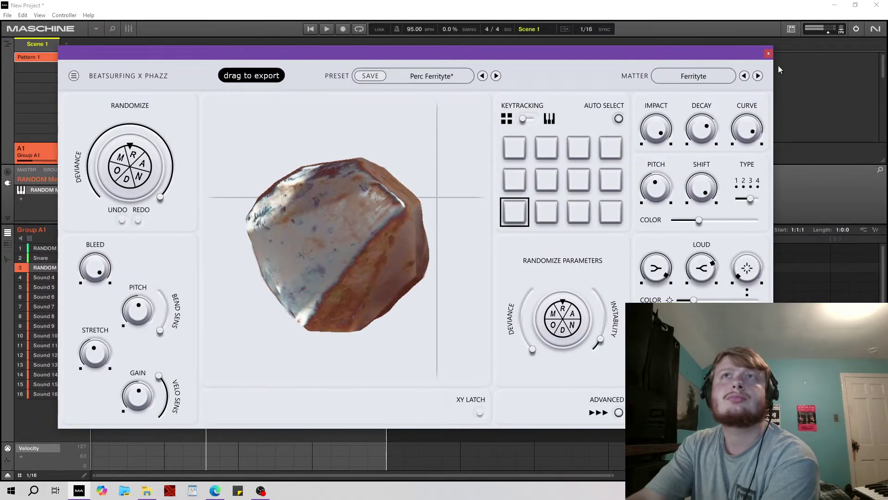
Close the plug-in window and paste a copy of the Snare sound onto sound 3, replacing its RANDOM Metal instance.
left_click(769, 53)
left_click(51, 257)
right_click(52, 256)
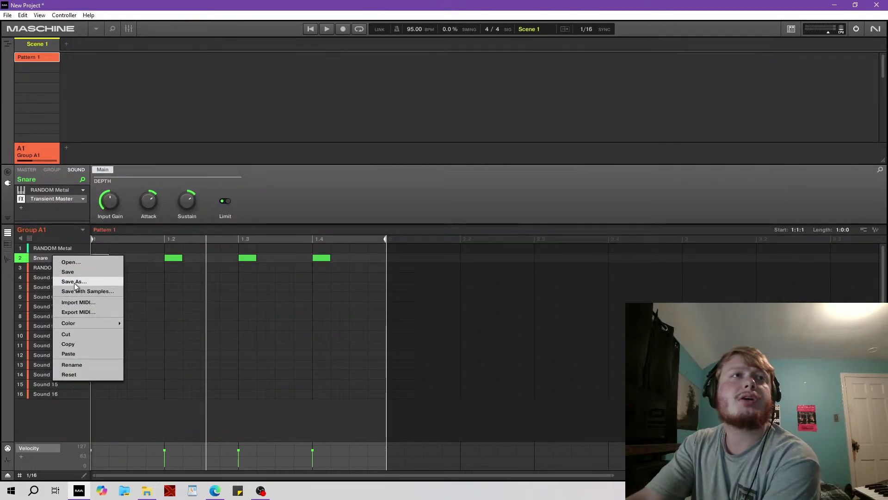
left_click(67, 344)
left_click(47, 267)
right_click(47, 267)
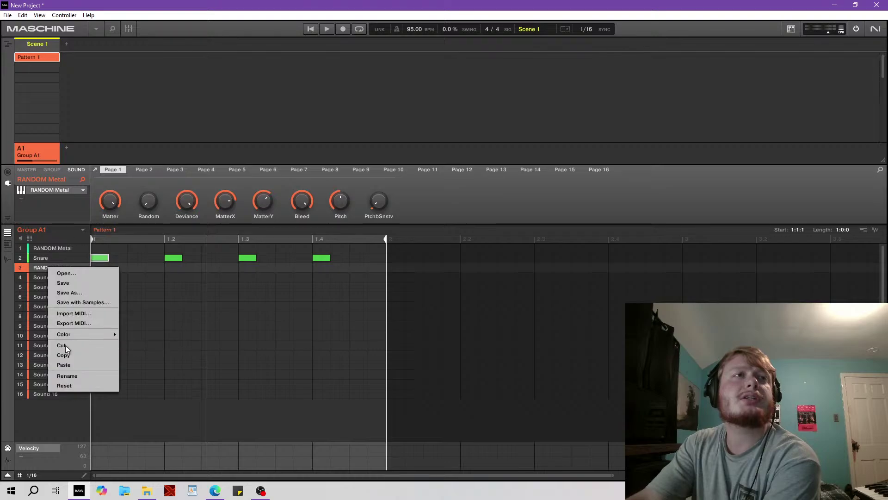
left_click(70, 364)
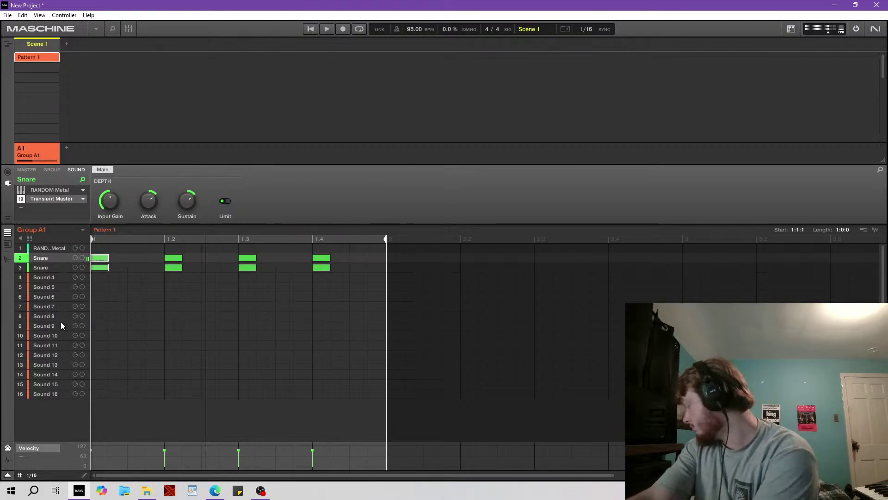
double_click(66, 190)
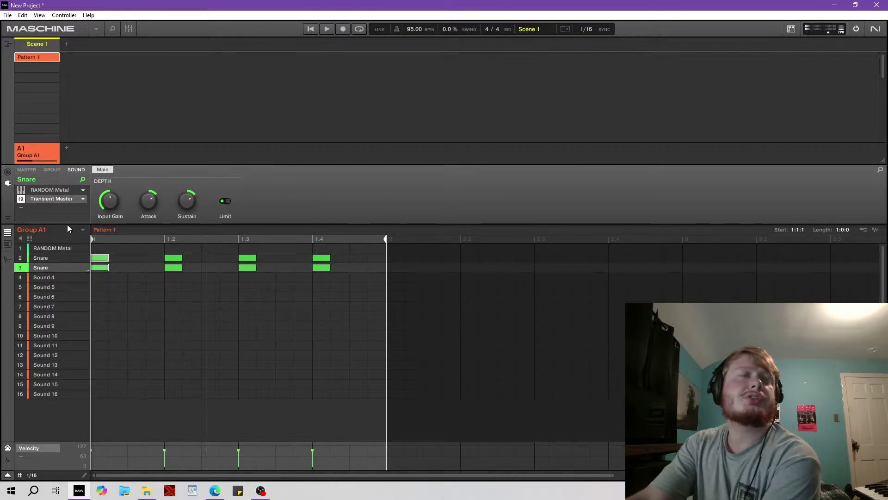
Open RANDOM Metal on sound 3, enlarge and reposition its window, and show the advanced parameters.
left_click_drag(543, 151, 253, 100)
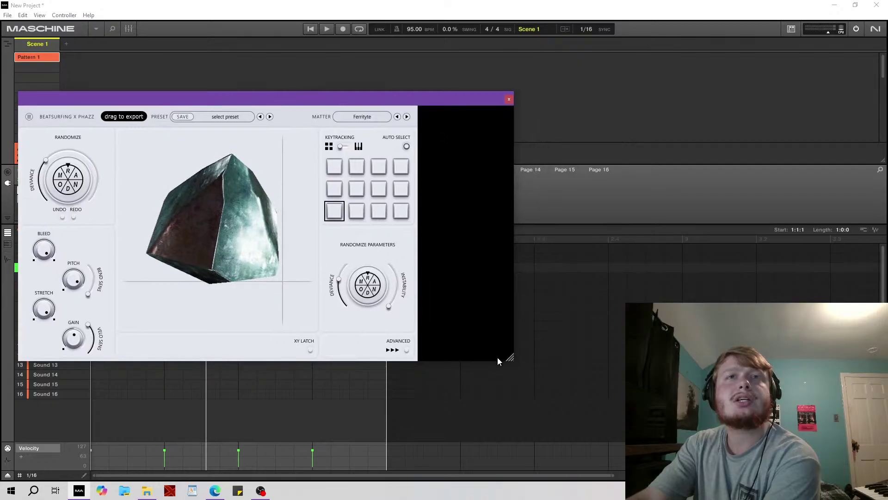
left_click_drag(511, 358, 600, 400)
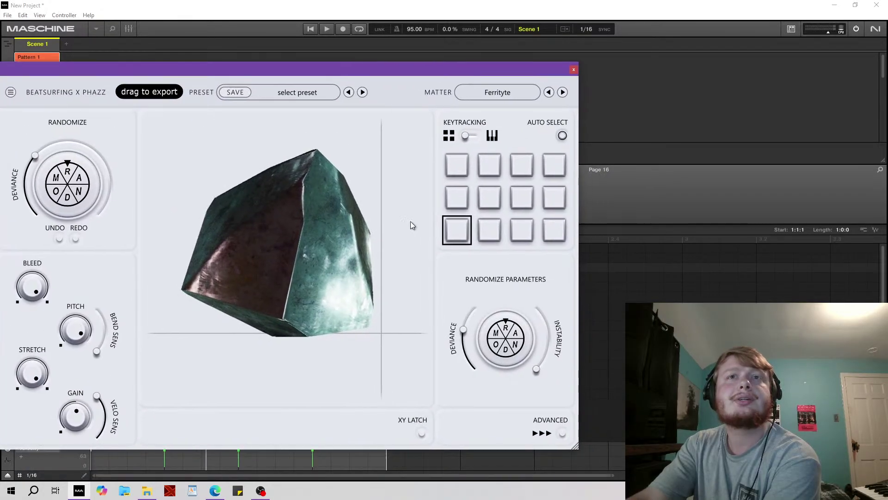
left_click(561, 433)
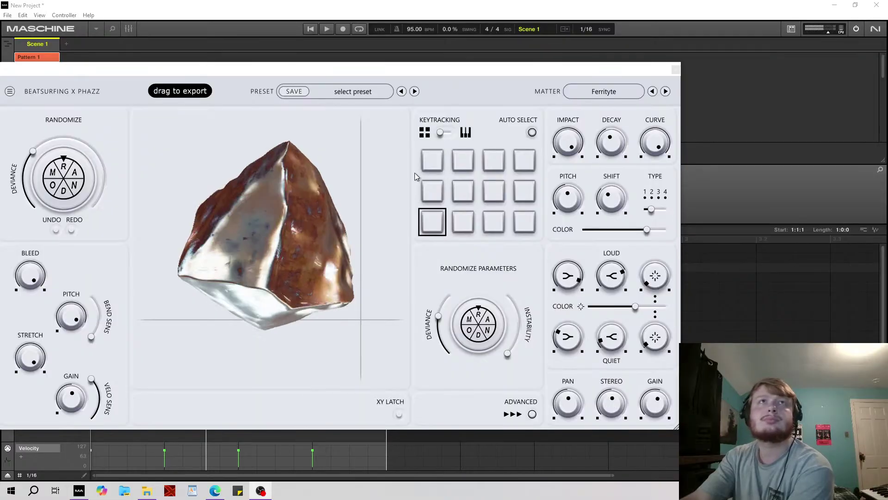
left_click_drag(400, 71, 446, 42)
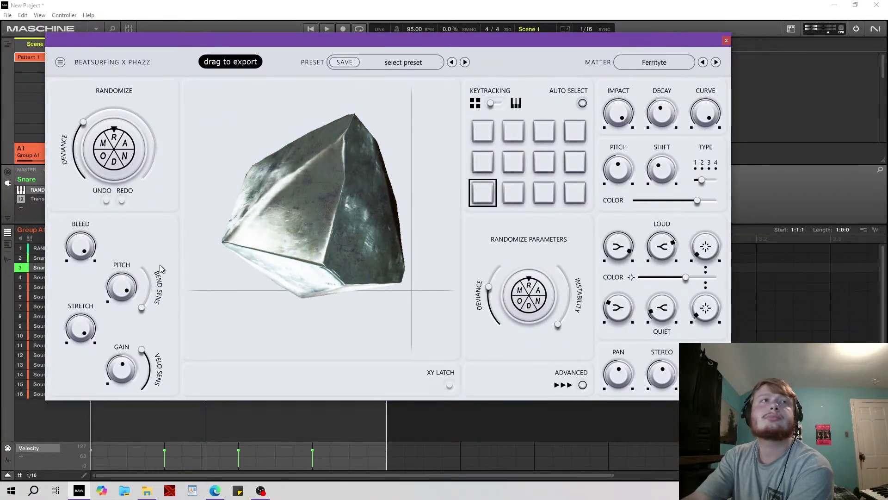
Reshape pad 01's loud and quiet envelopes, raise their color amount, and set the pad's pitch to 13.
left_click_drag(633, 252, 632, 273)
left_click_drag(618, 307, 705, 281)
left_click_drag(705, 246, 722, 259)
left_click_drag(618, 169, 626, 82)
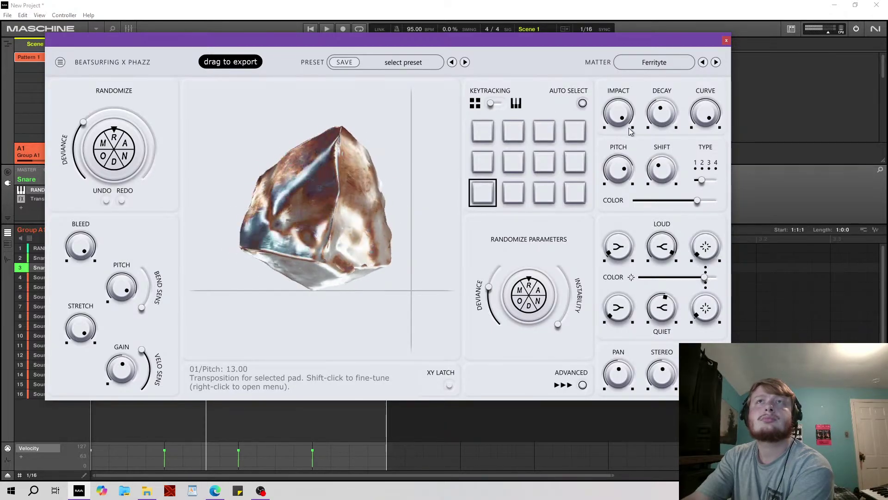
Shorten pad 01's decay, raise its frequency shift, and set it to type 1 with color at 100.
mouse_move(664, 136)
left_mouse_down()
mouse_move(666, 171)
mouse_move(667, 139)
left_mouse_up()
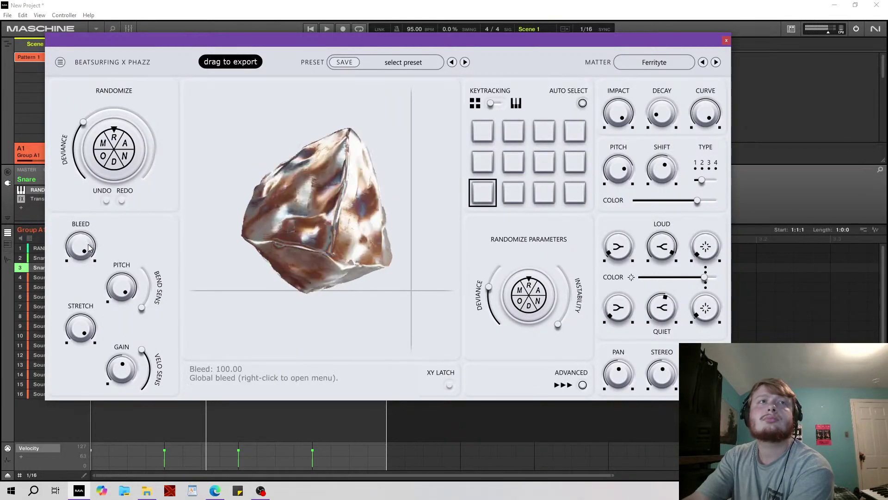
mouse_move(663, 114)
left_mouse_down()
mouse_move(660, 81)
mouse_move(664, 113)
left_mouse_up()
left_click_drag(702, 180, 736, 199)
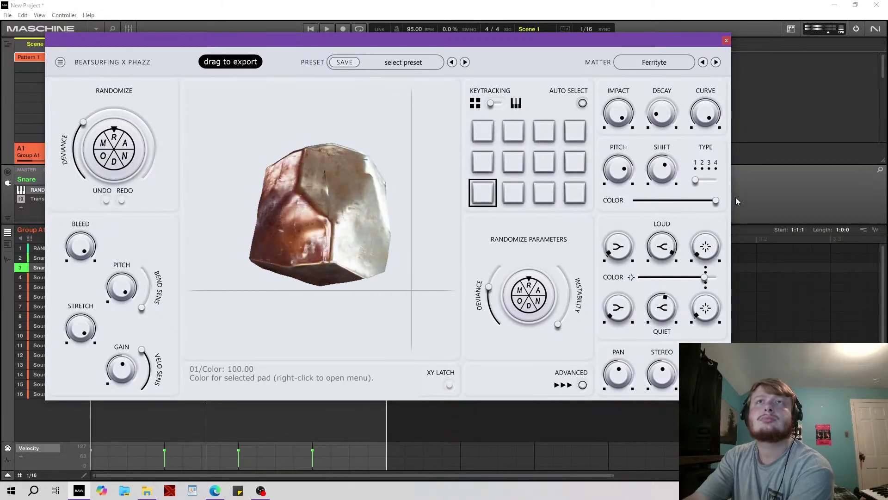
Lower pad 01's impact to about mid-range and move the XY point up to the middle of the right side.
left_click_drag(619, 114, 396, 186)
left_click_drag(421, 143, 419, 188)
left_click_drag(81, 246, 662, 108)
left_click_drag(597, 131, 671, 129)
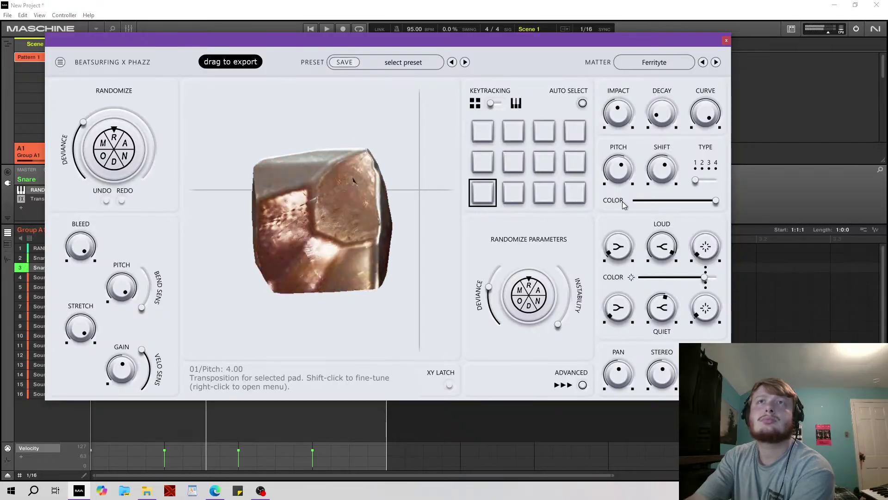
Raise pad 01's pitch, bring its frequency shift down into negative values, and close the plug-in window.
left_click_drag(623, 175, 626, 181)
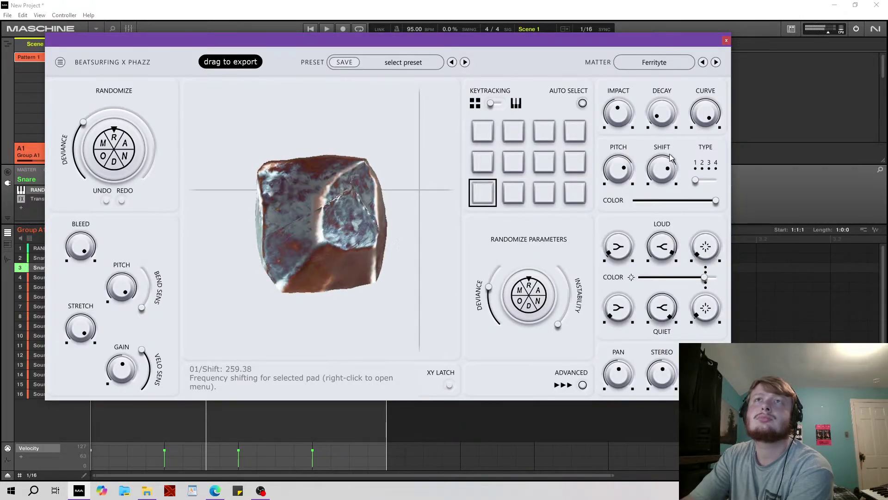
mouse_move(672, 206)
left_mouse_down()
mouse_move(674, 170)
mouse_move(675, 241)
left_mouse_up()
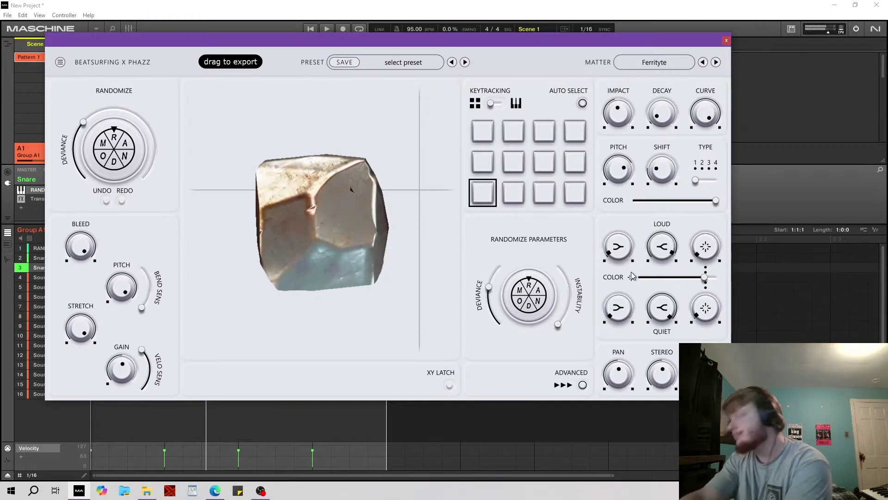
left_click(727, 41)
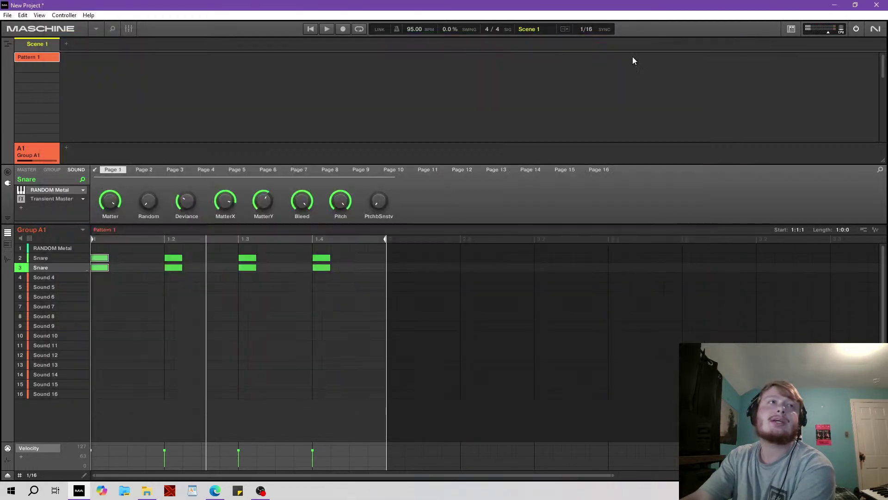
Copy the Snare from sound 3 and paste it onto sound 4.
right_click(53, 272)
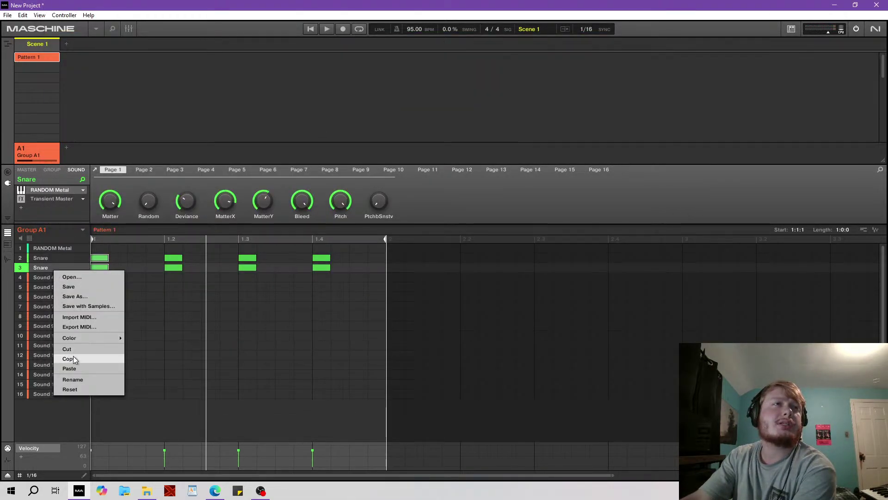
key("Escape")
left_click(51, 277)
right_click(51, 276)
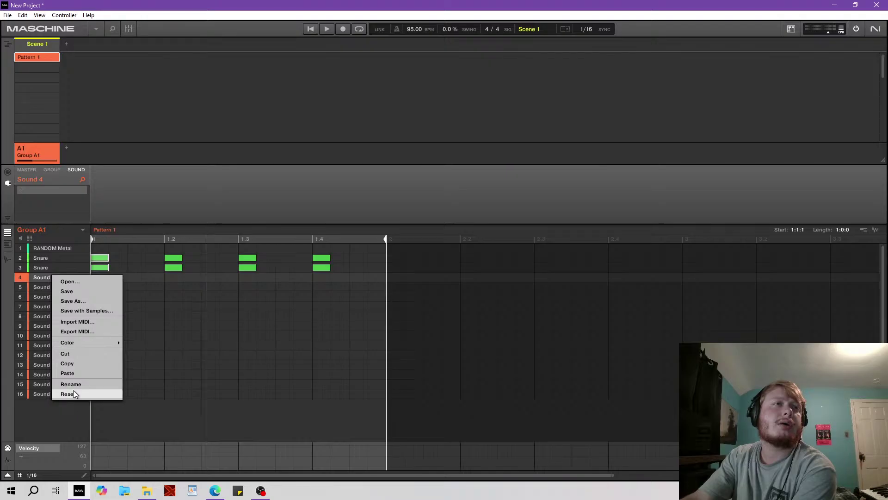
left_click(43, 279)
right_click(43, 278)
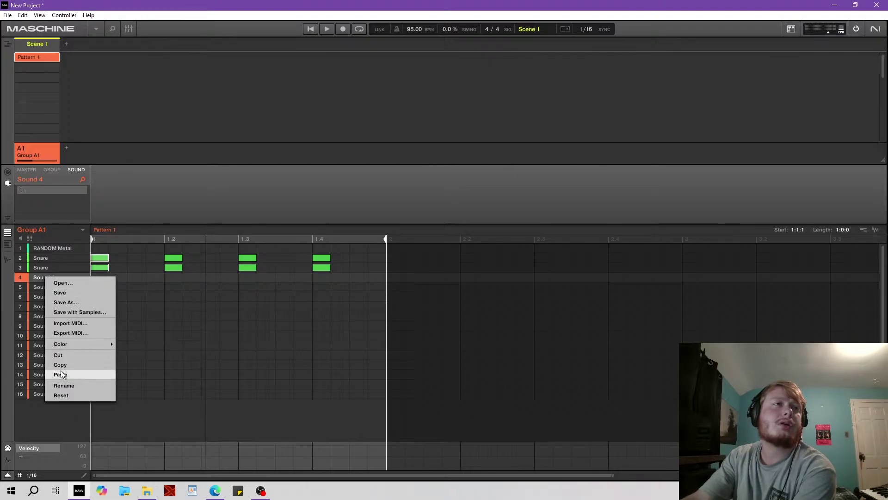
key("Return")
Save the project as Random Metal Idea 3 in the Individual Loop Work folder.
left_click(7, 15)
left_click(29, 73)
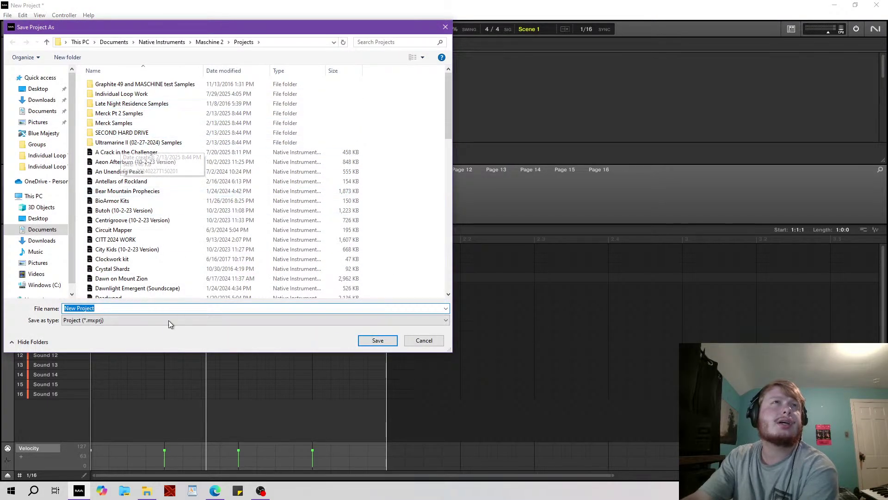
double_click(128, 94)
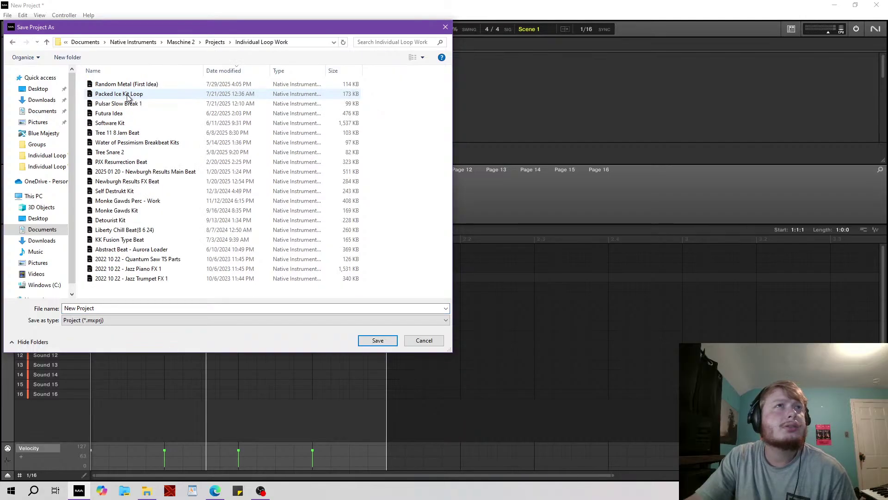
type("R")
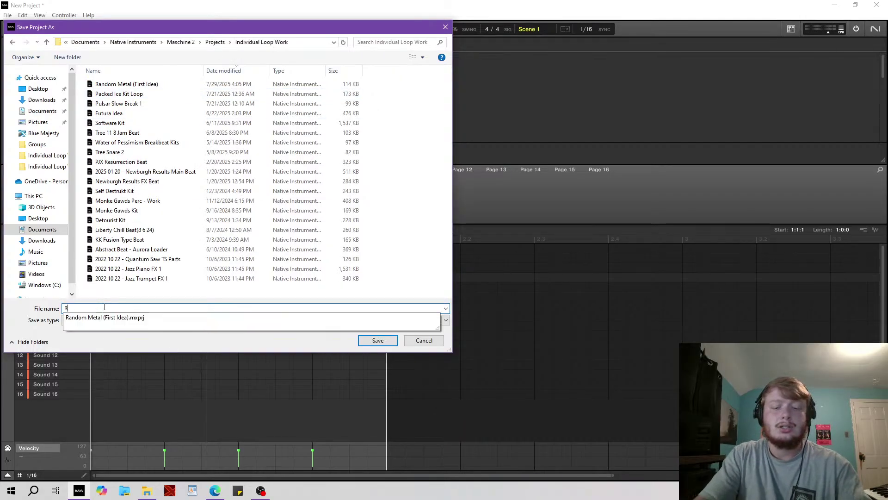
type("andom Mrt")
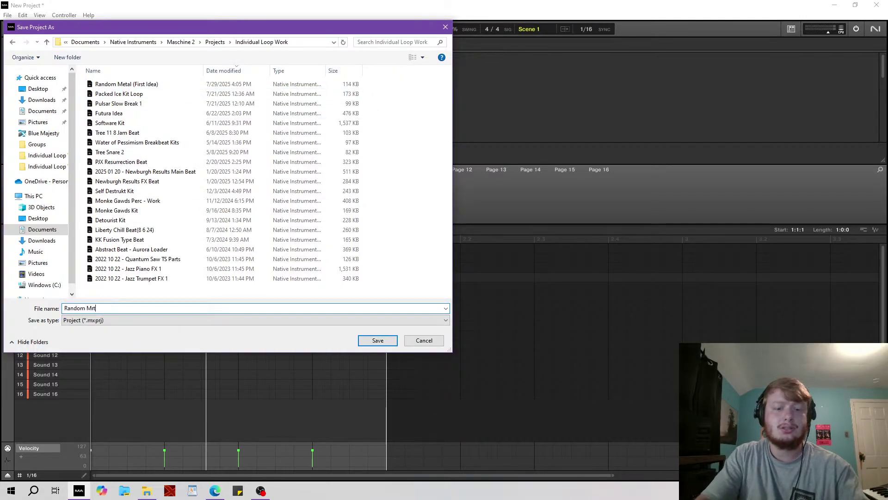
key("BackSpace")
type("etal Idea 3")
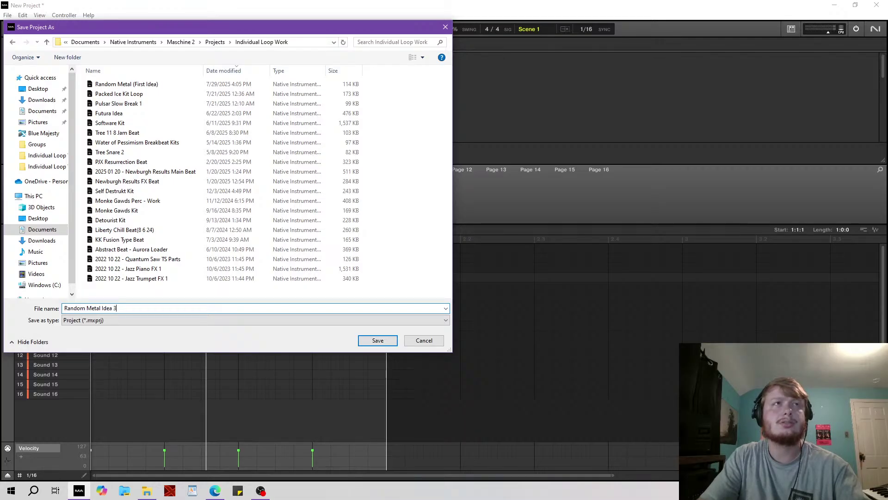
key("Return")
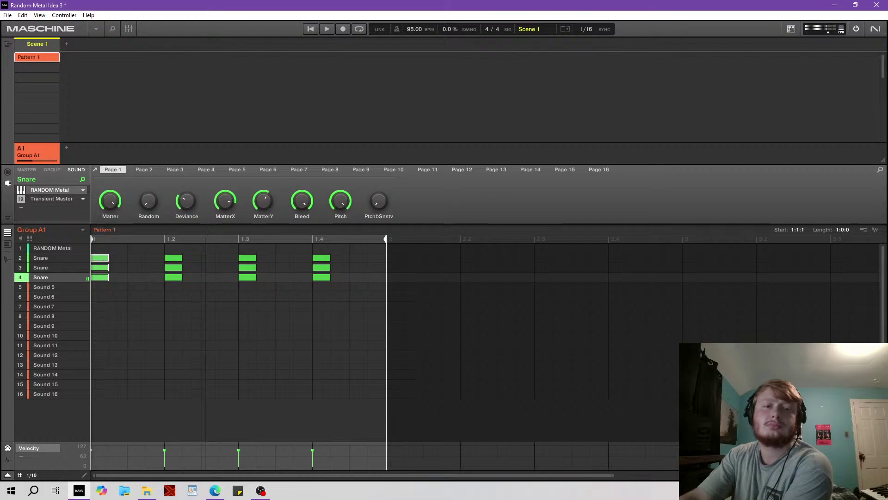
Check RANDOM Metal on sound 4, close its window, and bypass the Transient Master on sounds 4 and 3.
double_click(56, 278)
double_click(68, 190)
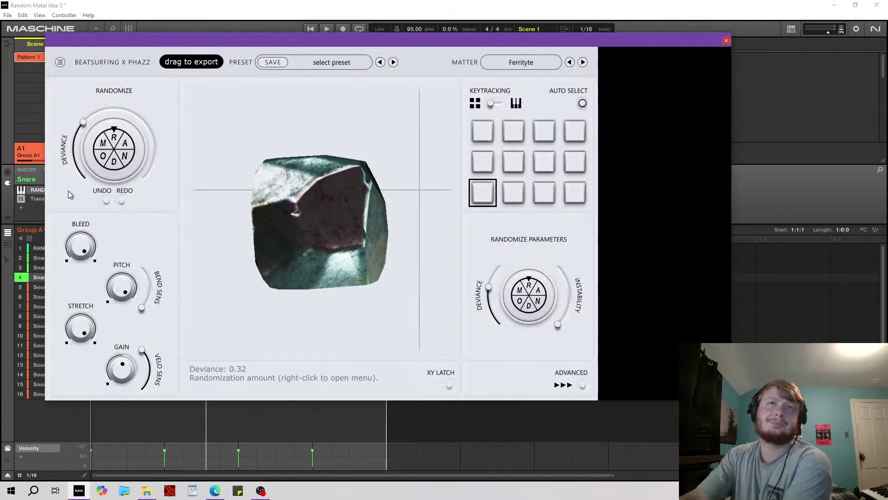
left_click(726, 40)
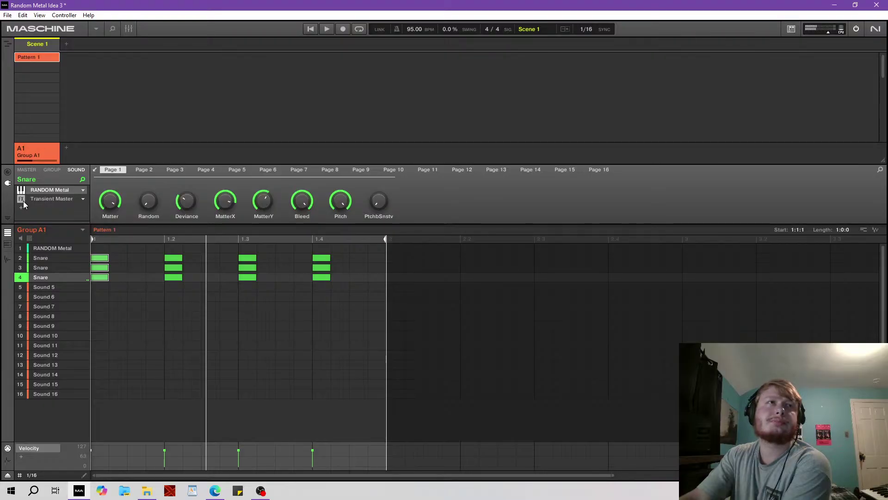
left_click(41, 268)
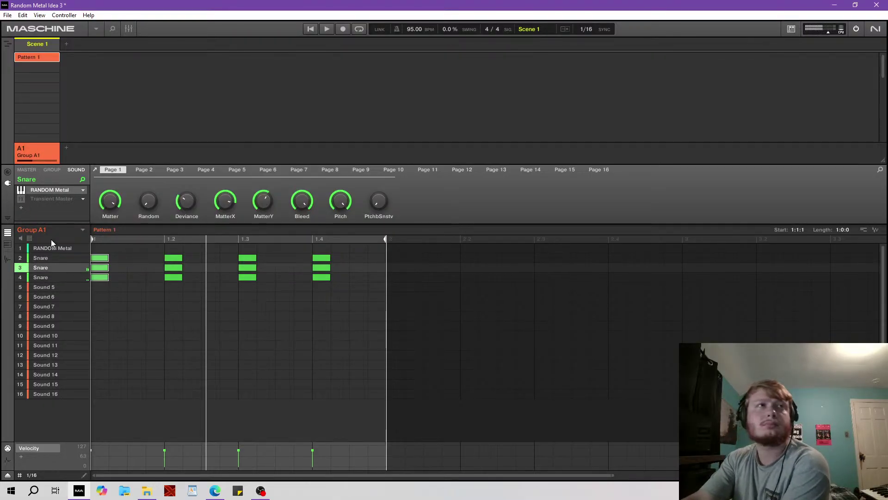
left_click(48, 276)
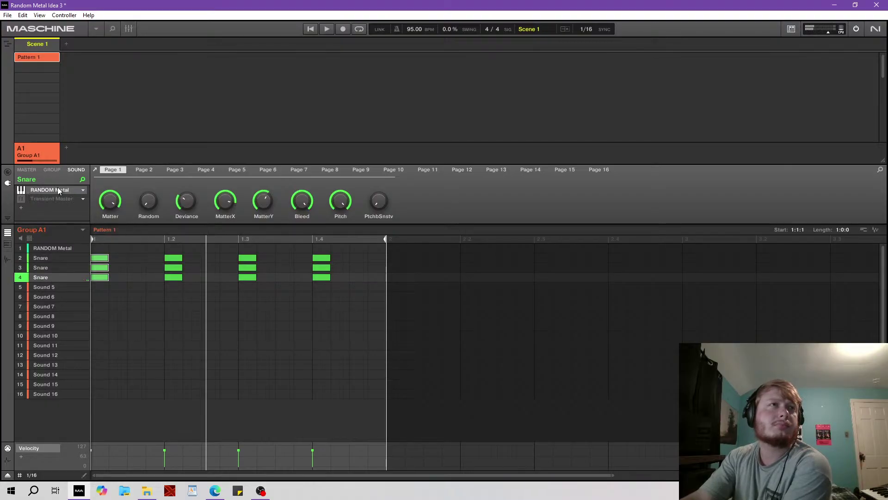
Show the advanced parameters of sound 4's RANDOM Metal, lengthen pad 01's decay, and return to sound 3.
left_click(59, 191)
left_click(583, 385)
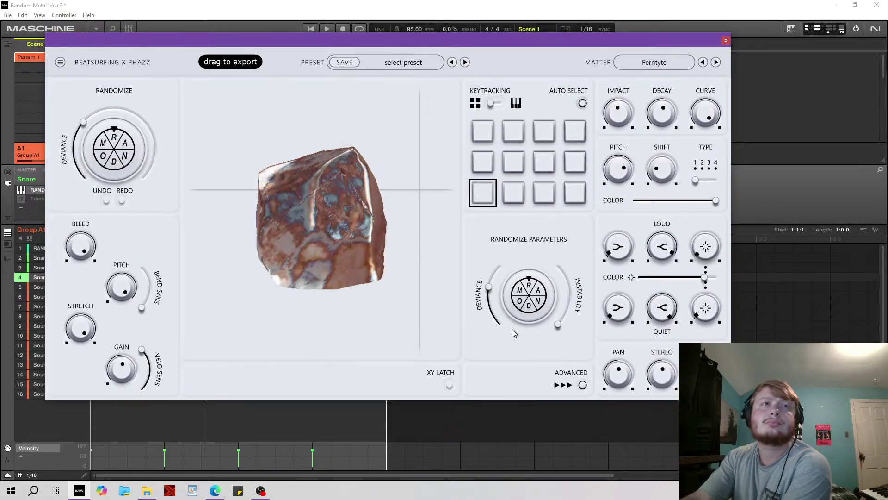
key("ctrl+p")
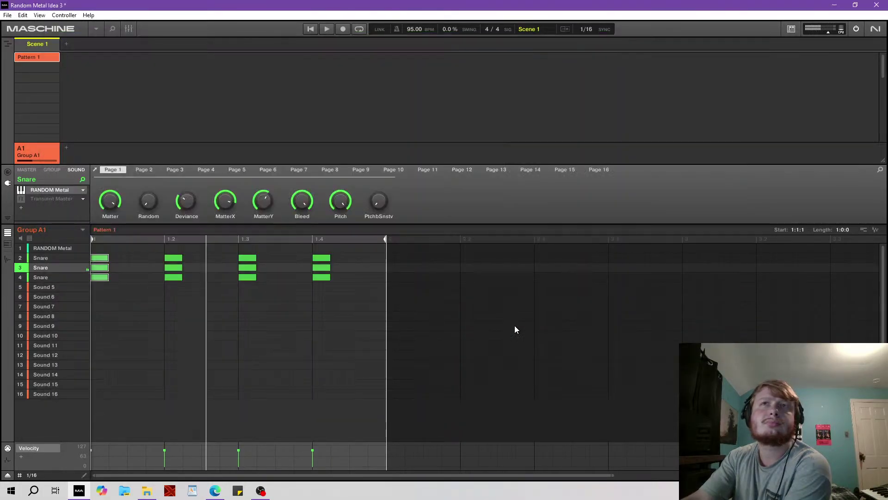
Open RANDOM Metal on sound 3, readjust pad 01's negative frequency shift, and move the XY point to the lower right.
left_click(75, 188)
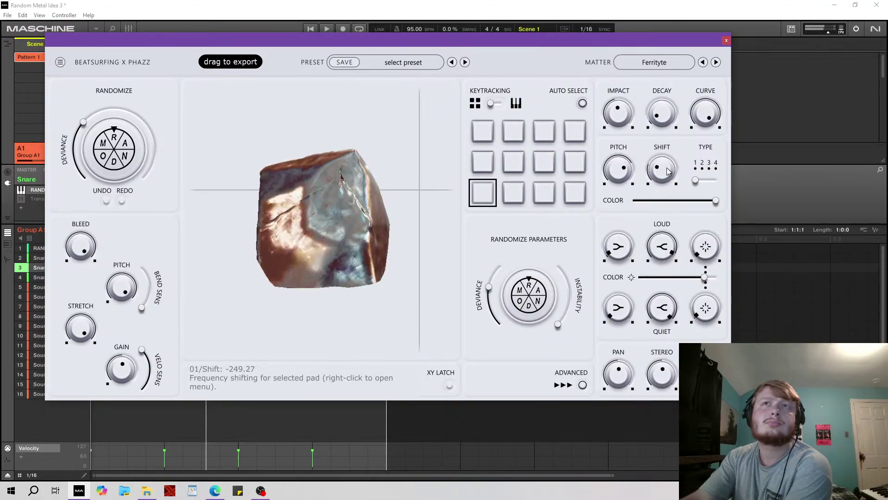
mouse_move(696, 180)
left_mouse_down()
mouse_move(706, 182)
mouse_move(695, 180)
left_mouse_up()
left_click(424, 275)
mouse_move(424, 278)
left_mouse_down()
mouse_move(393, 315)
mouse_move(415, 174)
mouse_move(432, 293)
mouse_move(420, 296)
mouse_move(405, 225)
mouse_move(418, 161)
mouse_move(421, 286)
left_mouse_up()
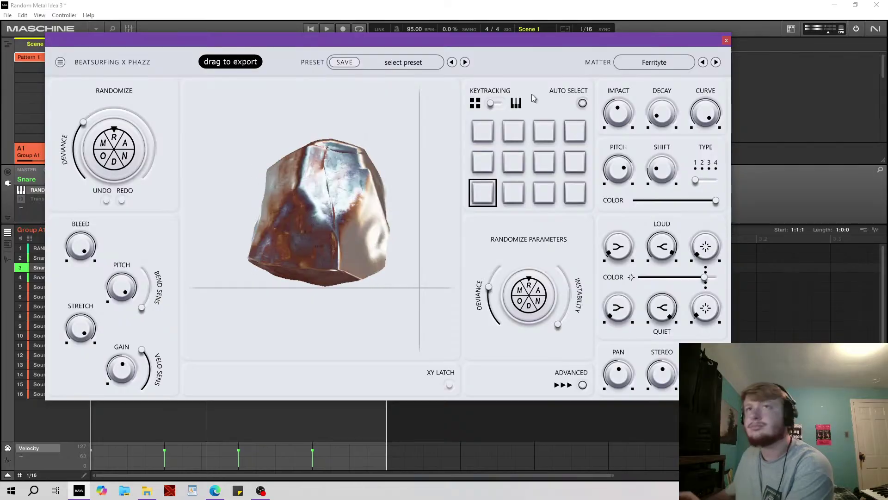
Set pad 01's pitch to 17 and try the XY point higher up before placing it farther down on the right side.
left_click_drag(619, 113, 620, 106)
left_click_drag(661, 169, 632, 146)
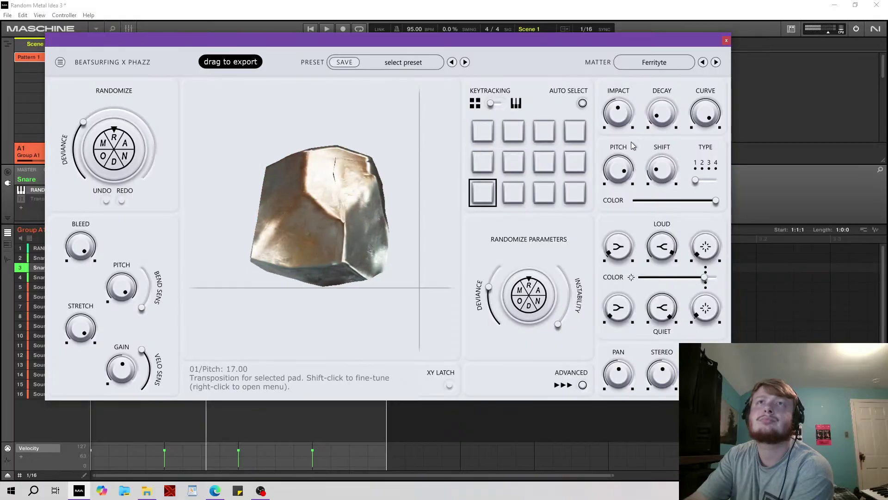
left_click(422, 157)
left_click_drag(421, 157, 422, 311)
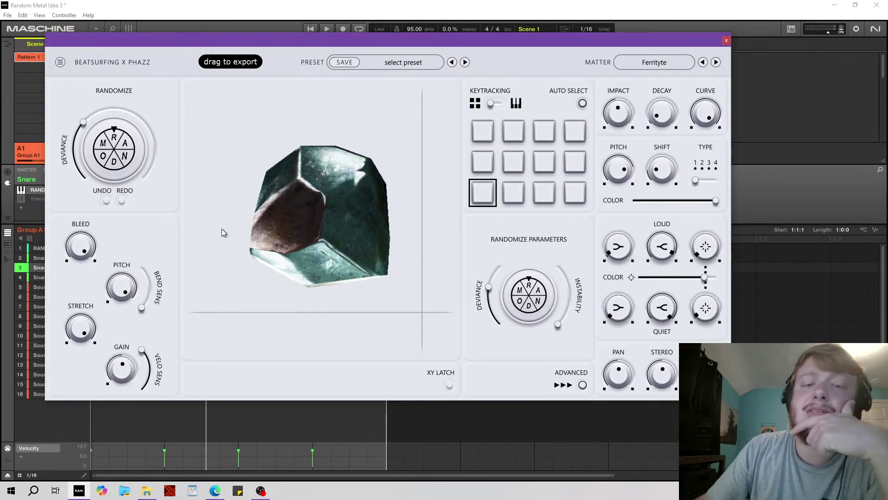
Map MatterY to CC 1 - Modulation Wheel (coarse), try it on the XY point, and close the plug-in window.
right_click(422, 313)
mouse_move(461, 268)
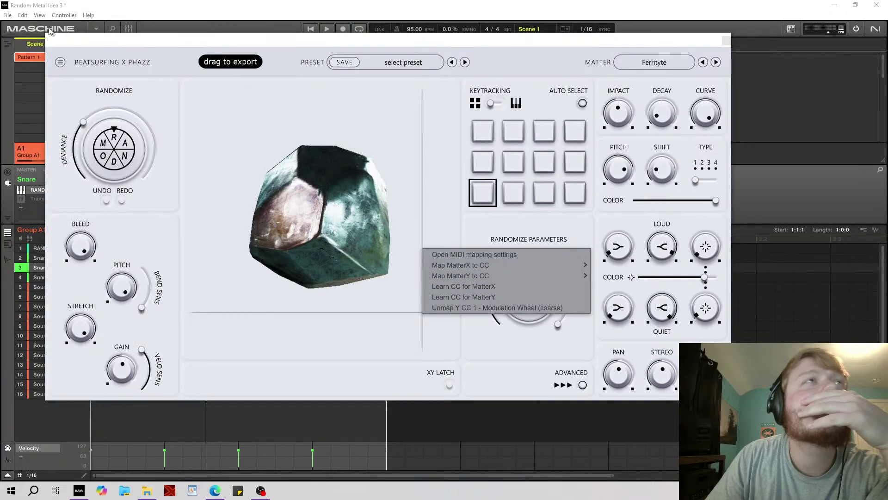
left_click_drag(341, 40, 290, 41)
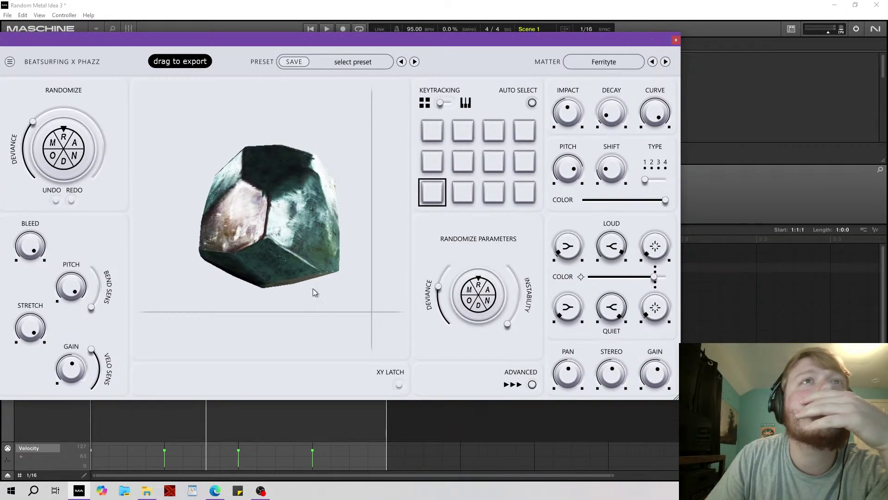
right_click(249, 199)
mouse_move(278, 226)
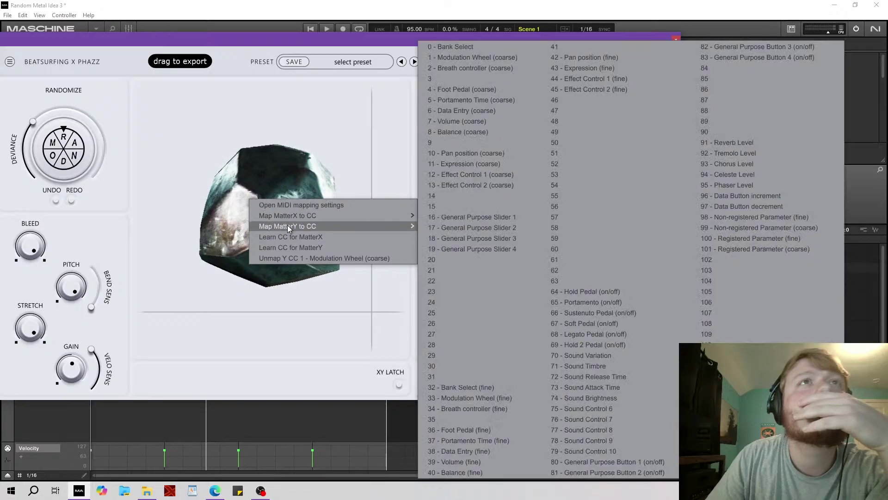
left_click(467, 57)
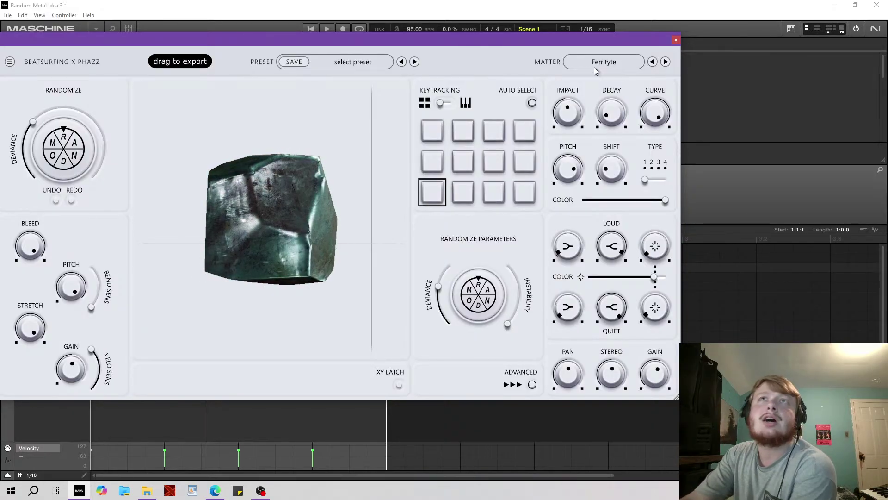
left_click(676, 40)
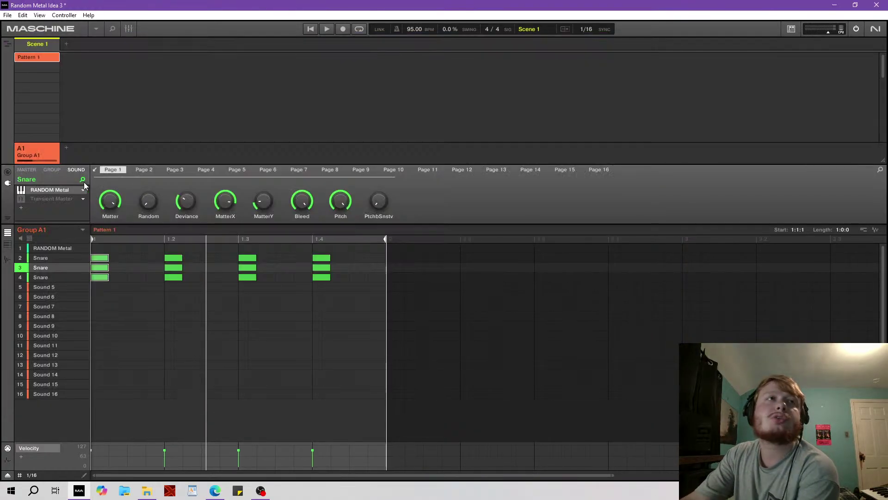
Add an internal EQ before Transient Master on sound 3, cutting the low and low-mid gains and boosting the high-mid and high gains.
left_click(21, 209)
mouse_move(39, 230)
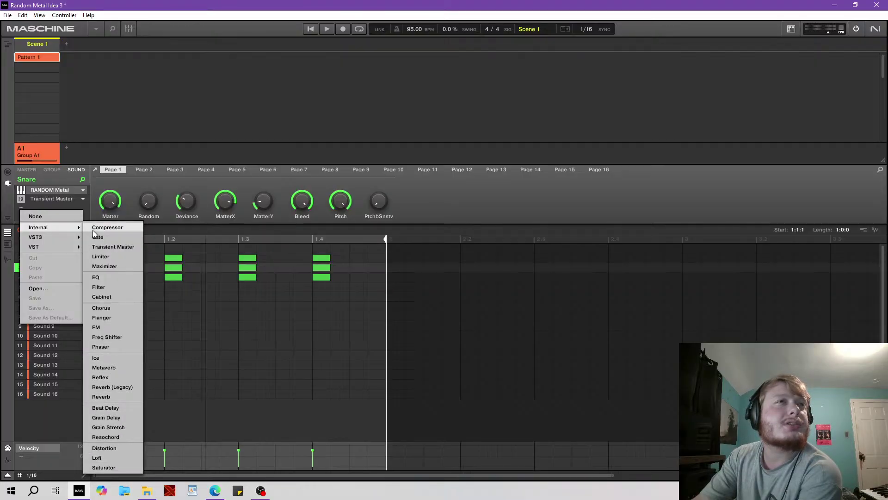
left_click(99, 277)
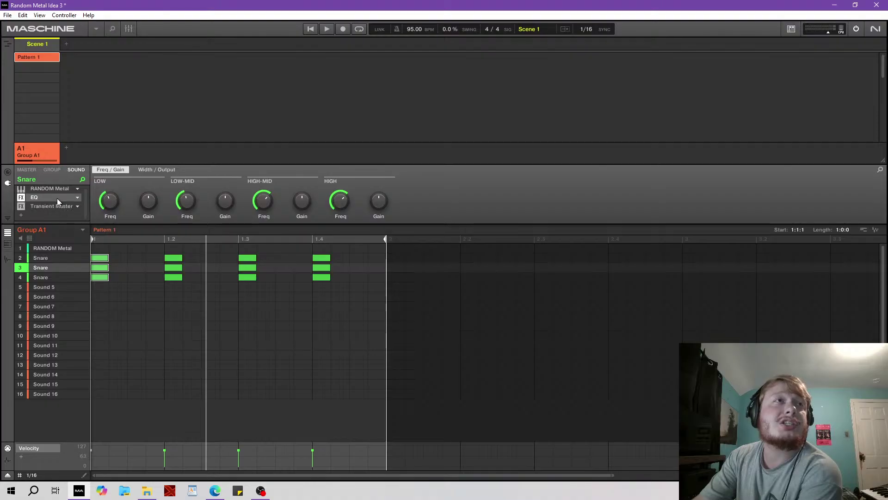
left_click(153, 170)
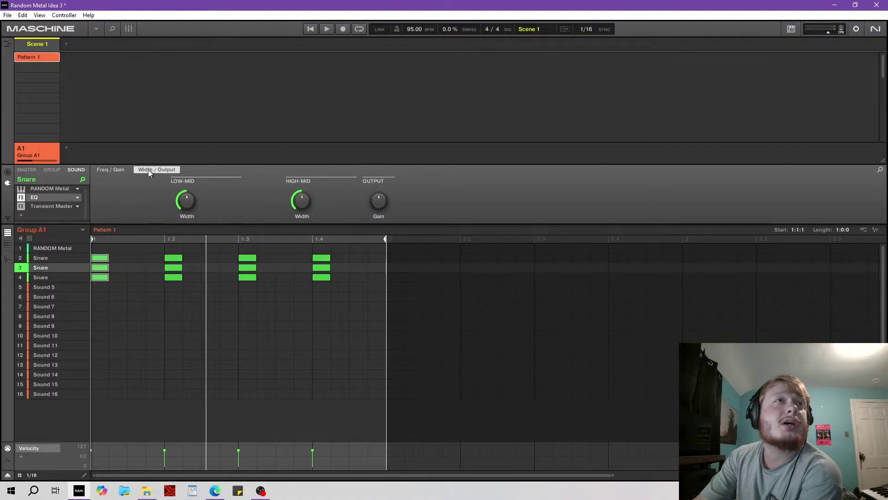
left_click(122, 171)
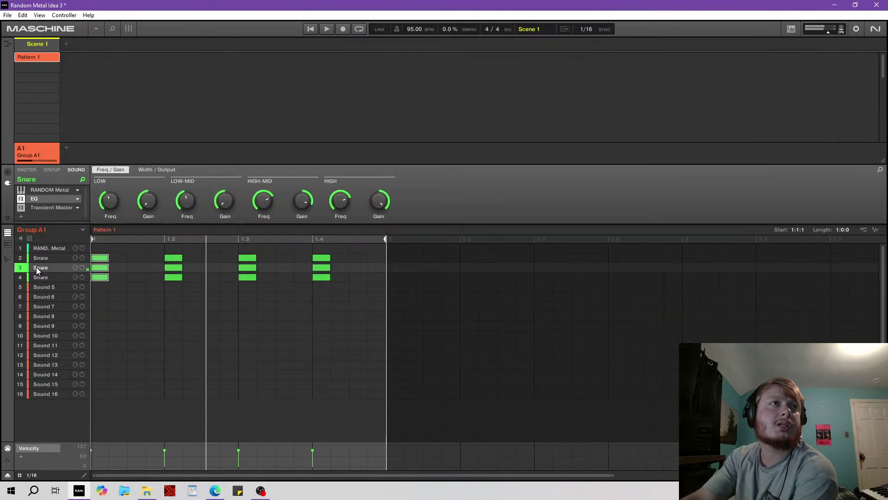
Copy the Snare from sound 3 and paste it over sound 4 to duplicate its plug-ins and EQ settings.
right_click(36, 267)
key("Escape")
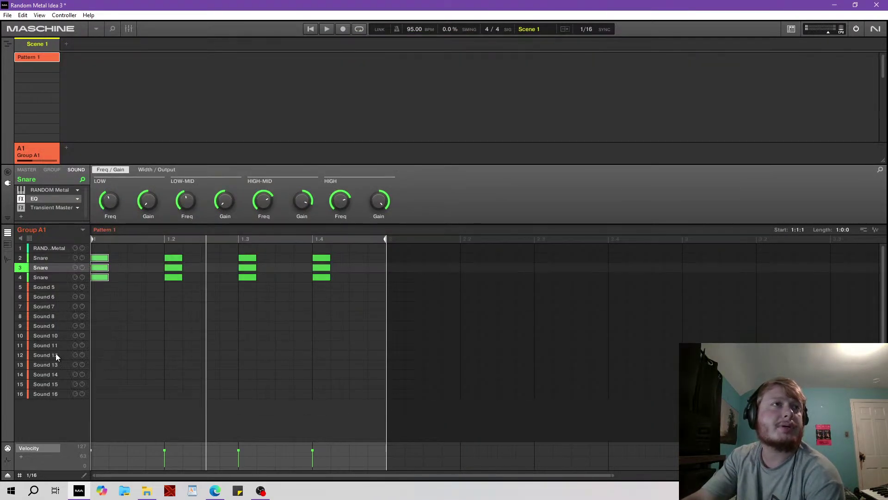
left_click(48, 277)
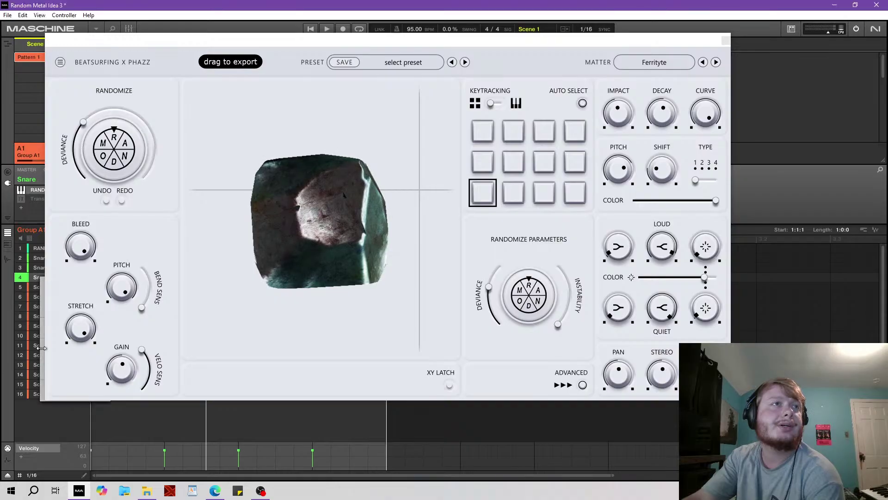
left_click_drag(160, 43, 318, 39)
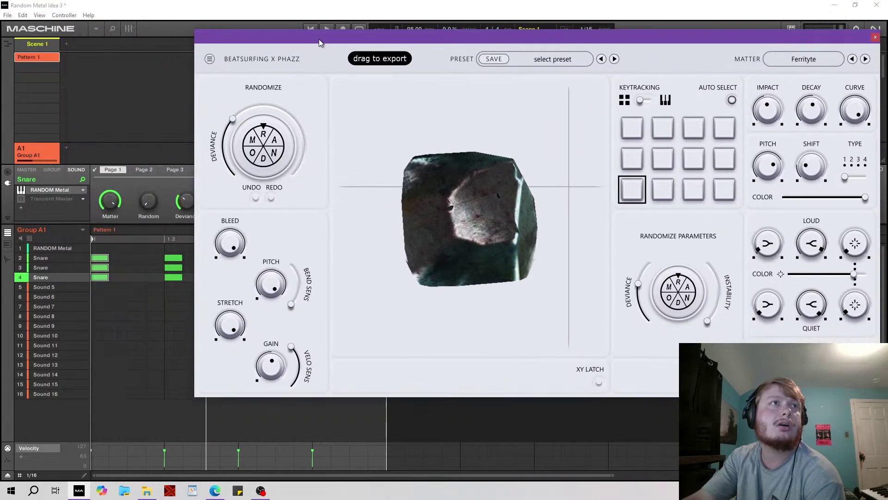
right_click(54, 274)
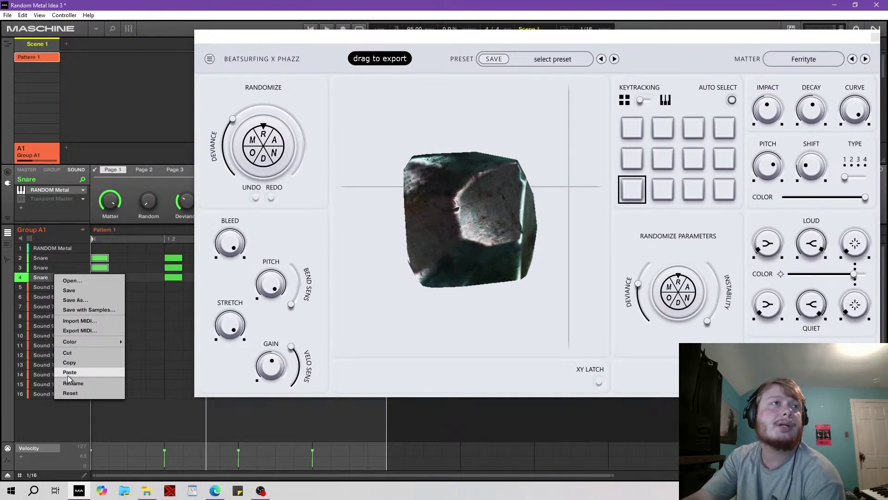
left_click(70, 374)
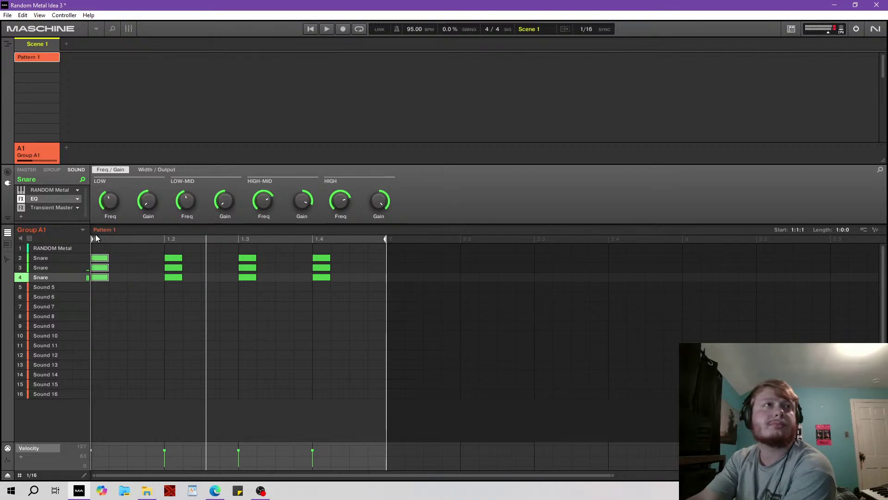
Open RANDOM Metal on sound 4, show its advanced parameters, and lengthen pad 01's decay to 79.95.
left_click(59, 248)
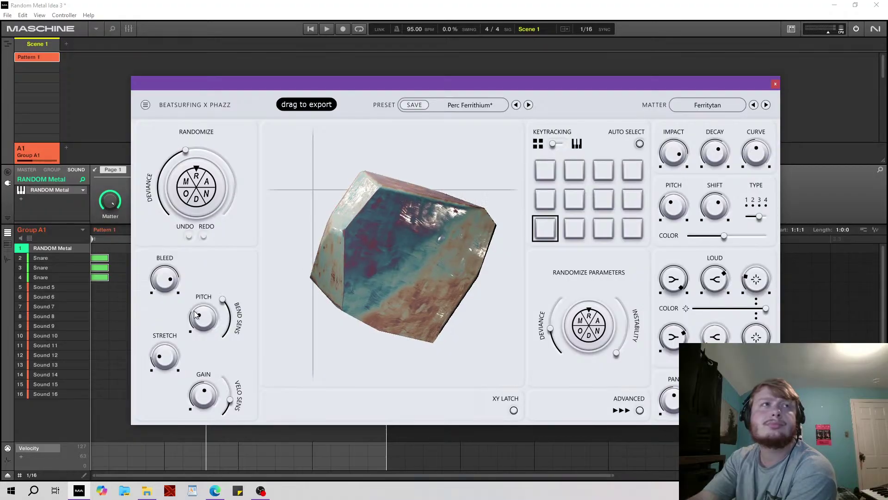
left_click(54, 277)
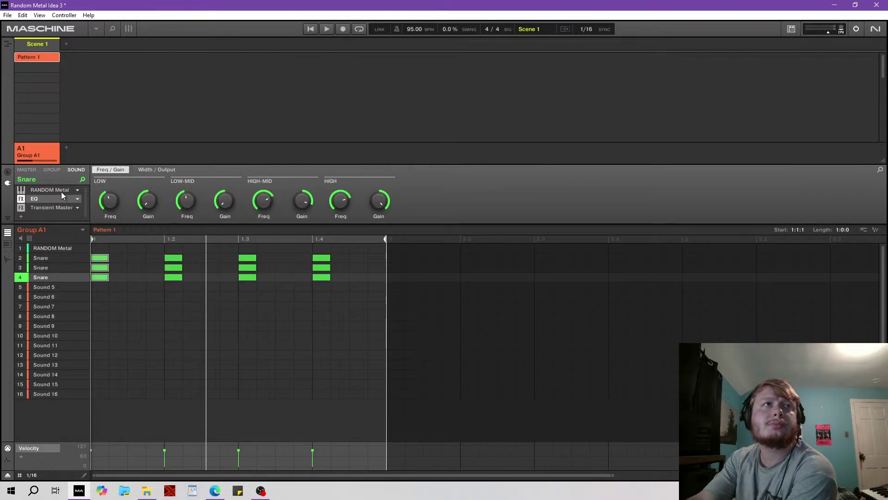
left_click(61, 192)
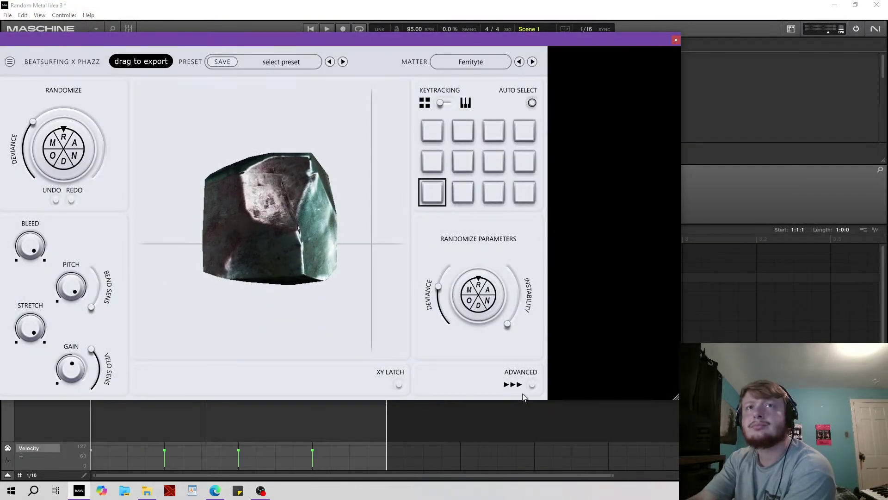
left_click(532, 384)
left_click_drag(620, 116, 620, 44)
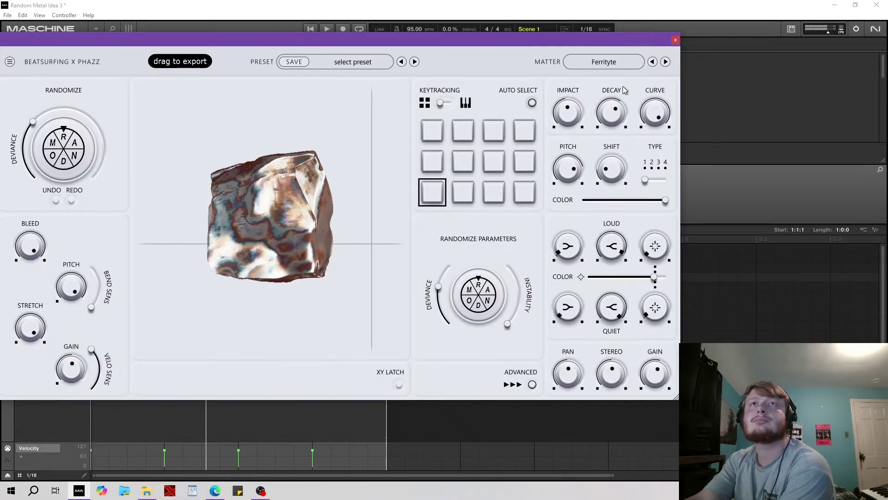
left_click_drag(616, 113, 636, 109)
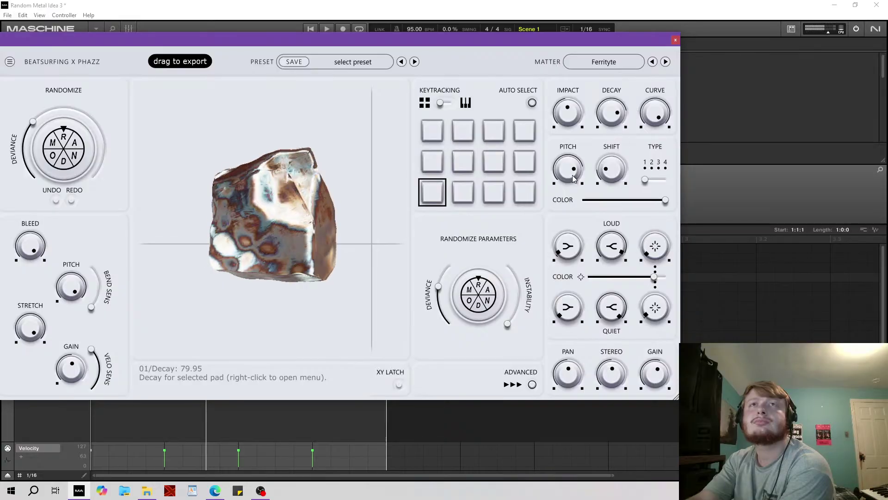
Try pad 01's pitch, move sound 4's XY point near the upper right, and close the plug-in window.
left_click_drag(576, 175, 576, 134)
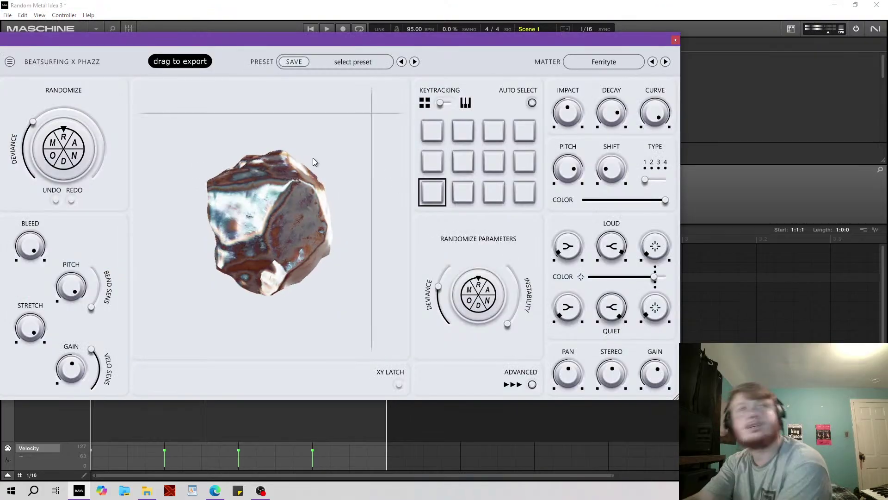
left_click_drag(529, 39, 563, 52)
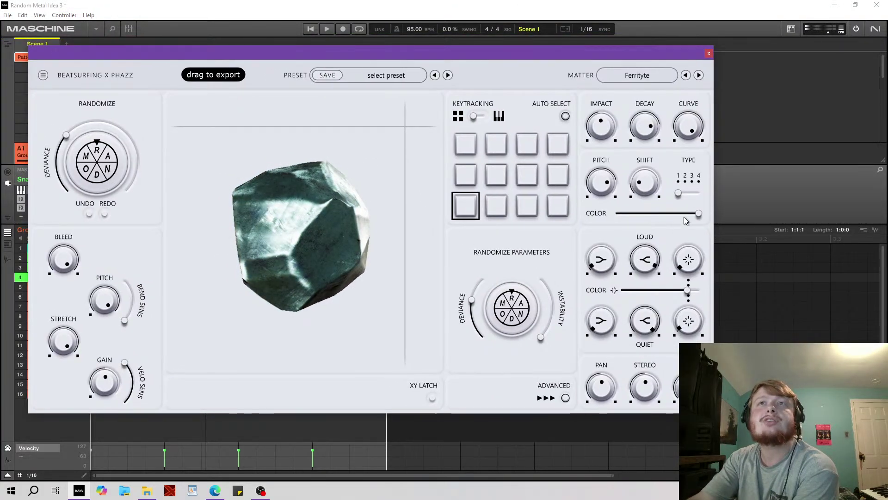
left_click(709, 54)
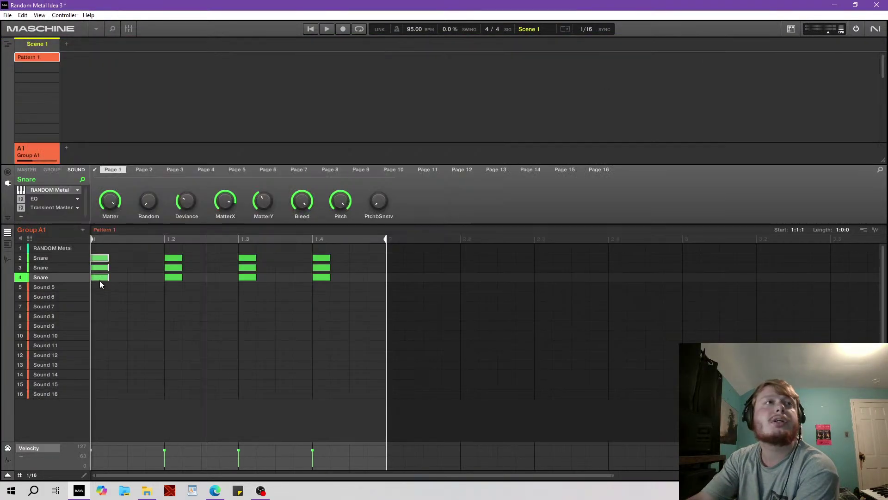
Audition the Snare variations on sounds 3 and 4 against each other.
left_click(72, 269)
left_click(66, 278)
left_click(74, 267)
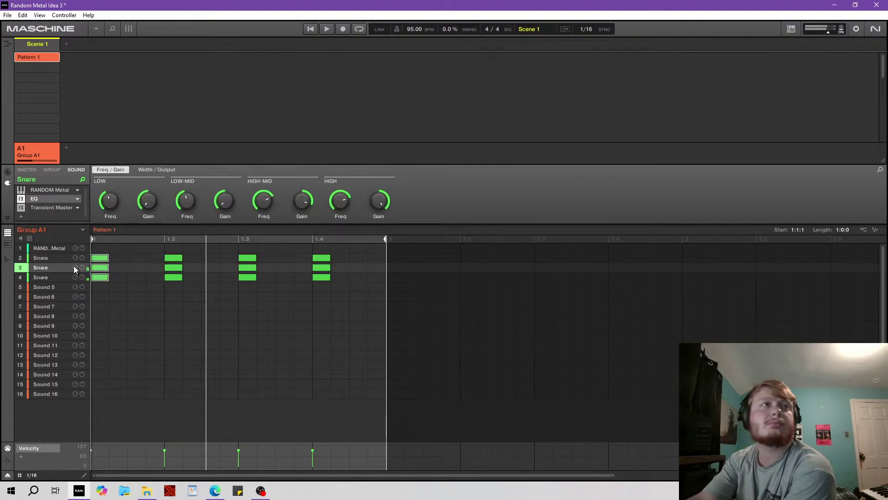
Add an internal EQ to Group A1 and raise its high band's frequency and gain.
left_click(52, 170)
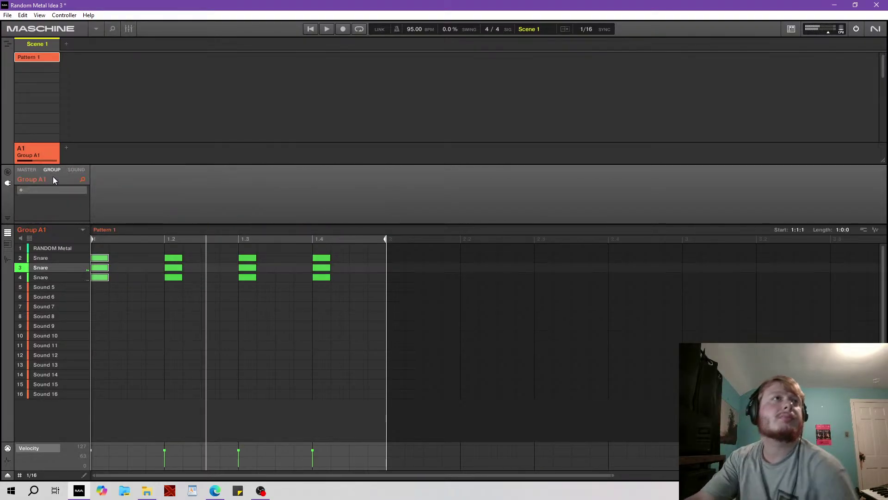
left_click(22, 189)
mouse_move(46, 215)
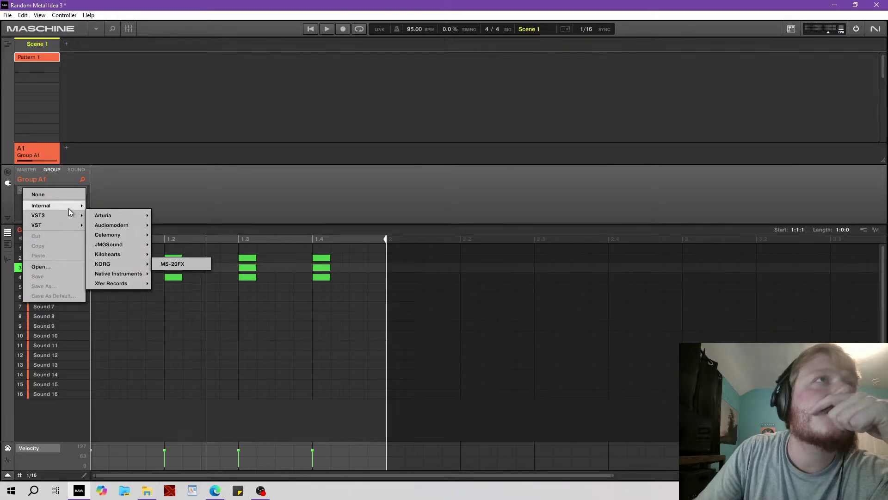
mouse_move(69, 206)
left_click(121, 255)
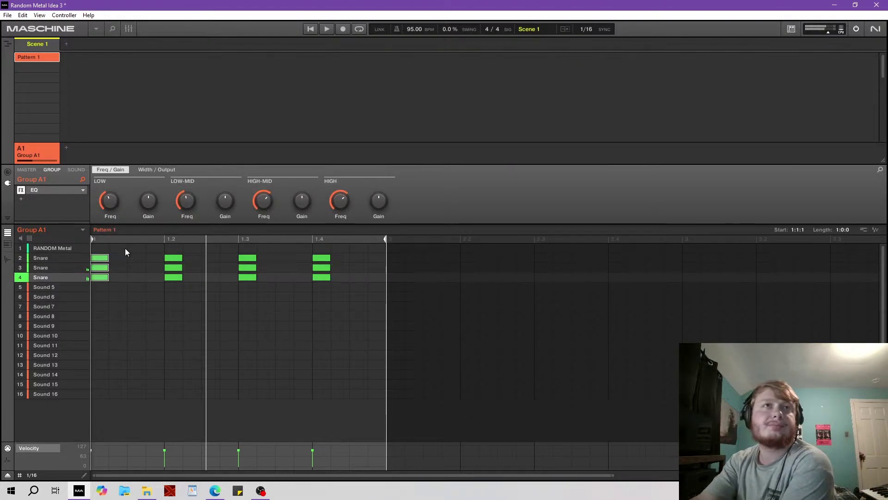
mouse_move(376, 201)
left_click_drag(375, 199, 375, 176)
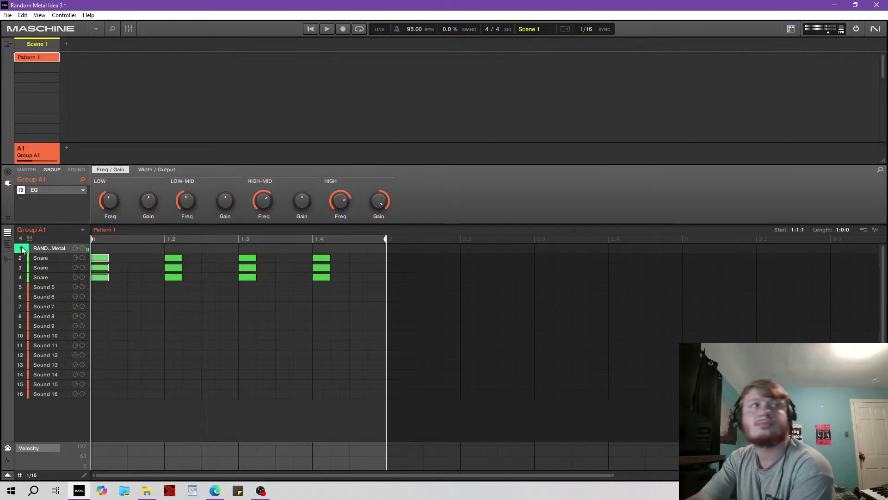
Lower the group EQ's low frequency and raise its low gain to 12.4 dB while auditioning sound 1.
left_click(76, 170)
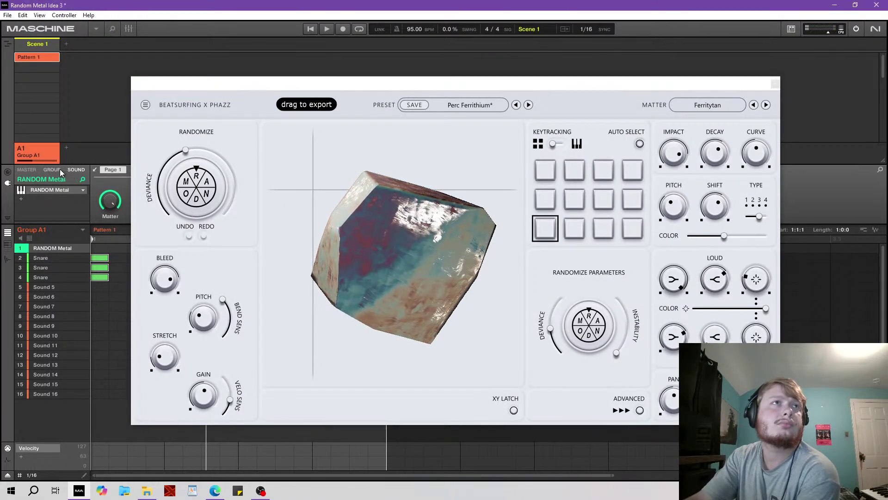
left_click(55, 170)
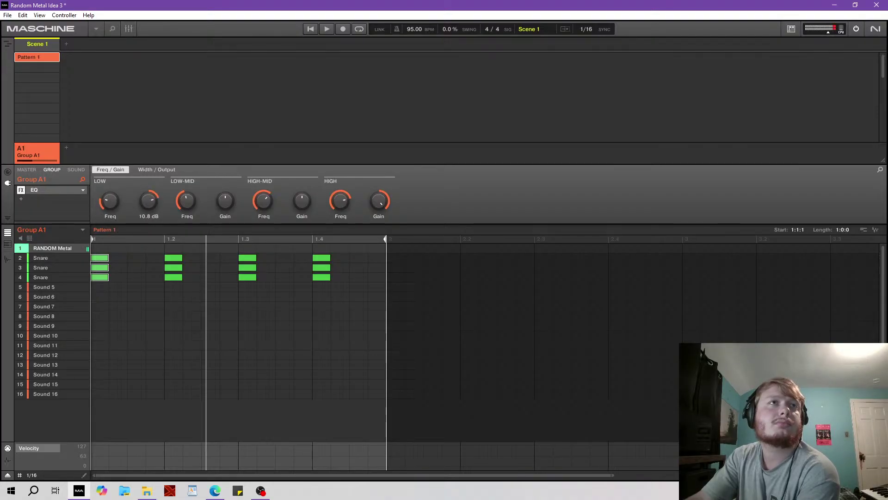
left_click_drag(119, 207, 119, 209)
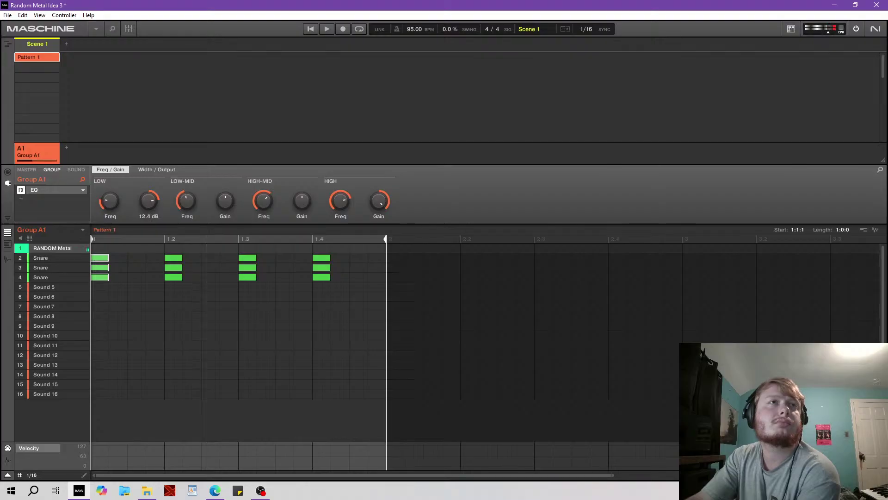
Lower the global pitch and raise pad 01's impact in sound 1's RANDOM Metal, comparing it with the Snare on sound 2.
left_click(76, 169)
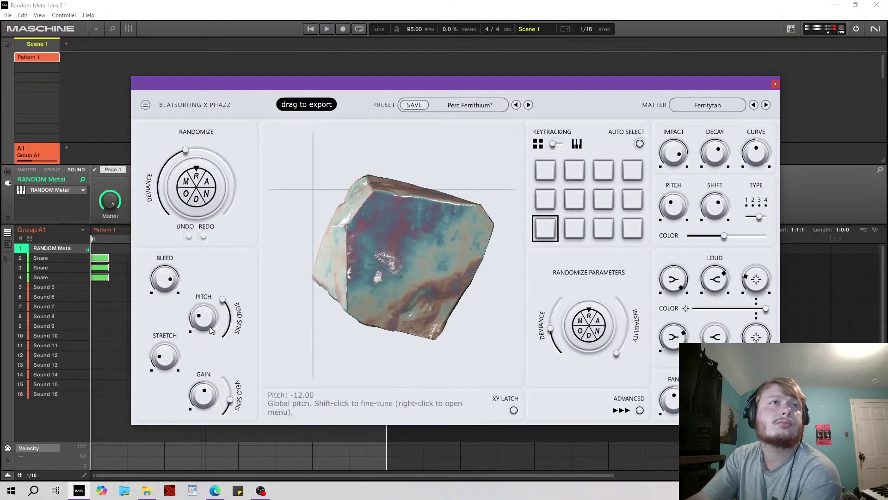
left_click_drag(211, 332, 219, 359)
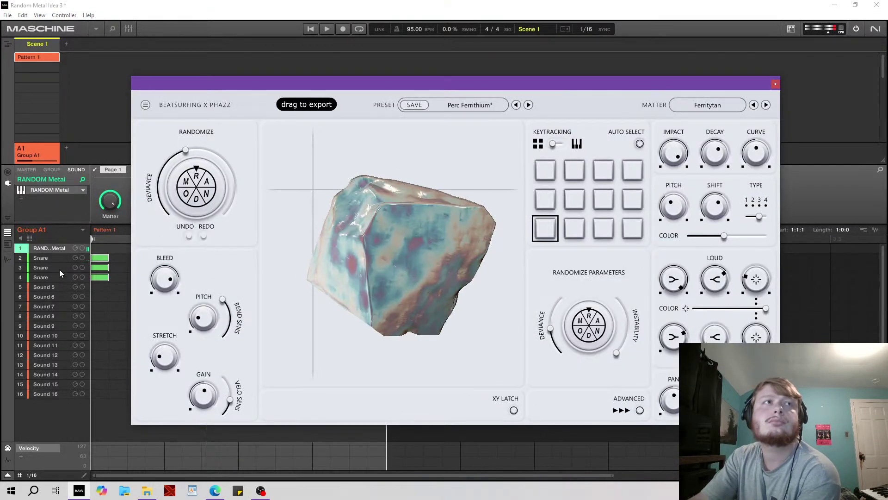
left_click(54, 260)
left_click(65, 249)
Reduce the low gain of Group A1's EQ to 3.6 dB.
left_click(51, 171)
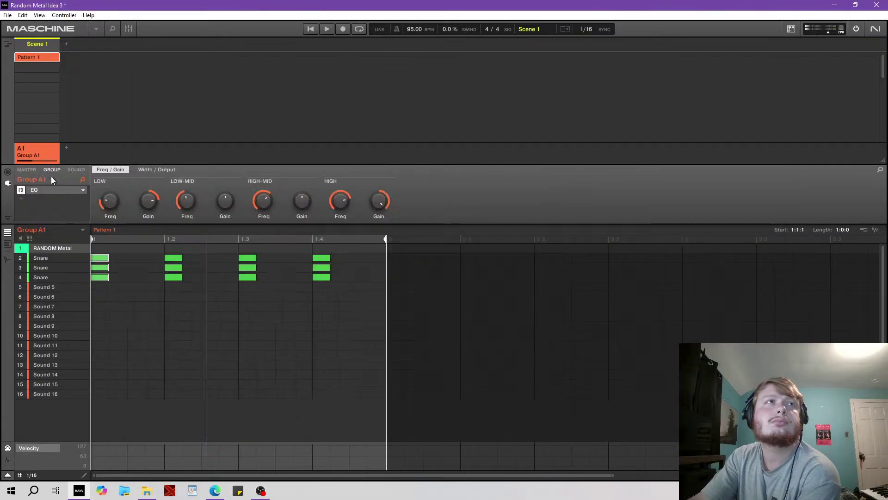
mouse_move(114, 202)
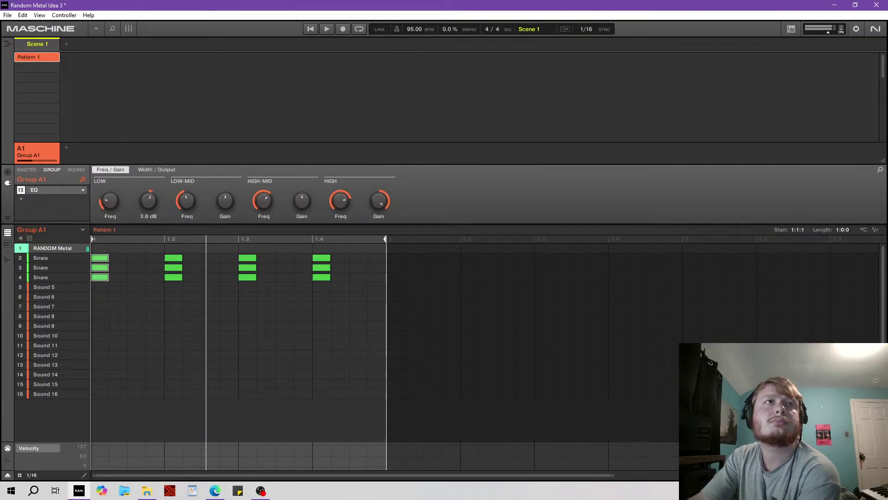
Audition RANDOM Metal on sound 1 together with the layered Snares to judge the group EQ, ending on sound 3.
left_click(83, 256)
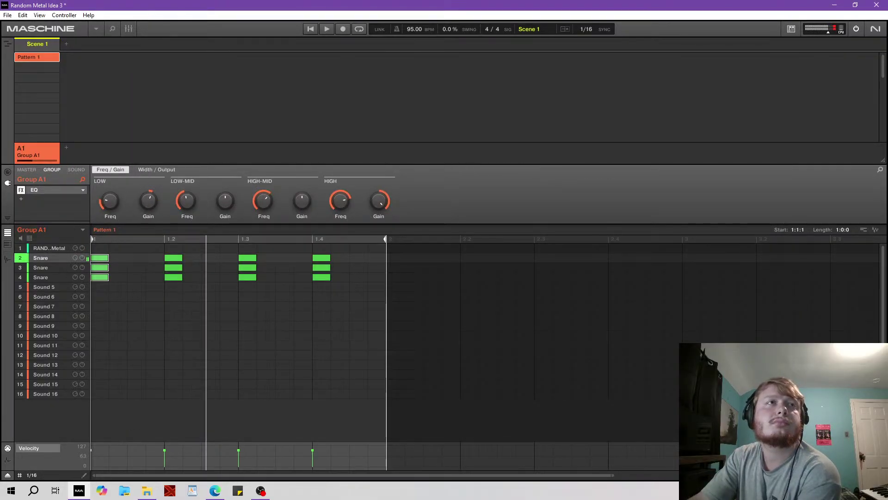
left_click(74, 247)
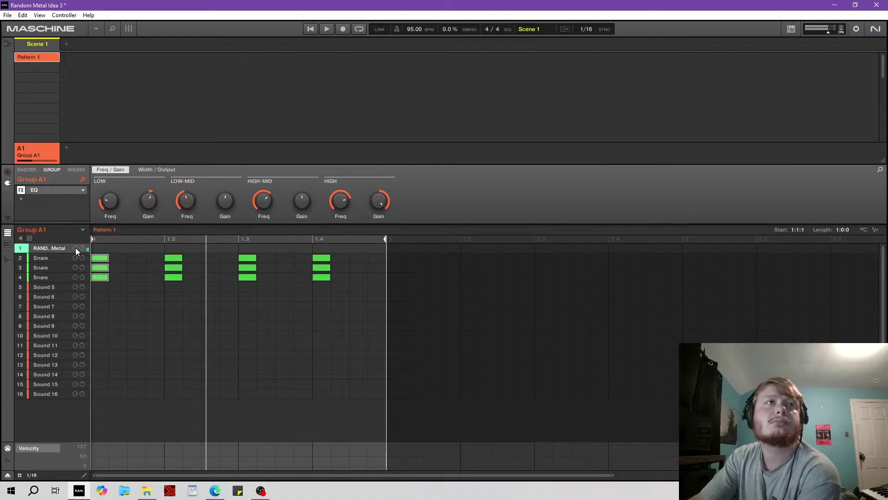
left_click(75, 257)
left_click(76, 247)
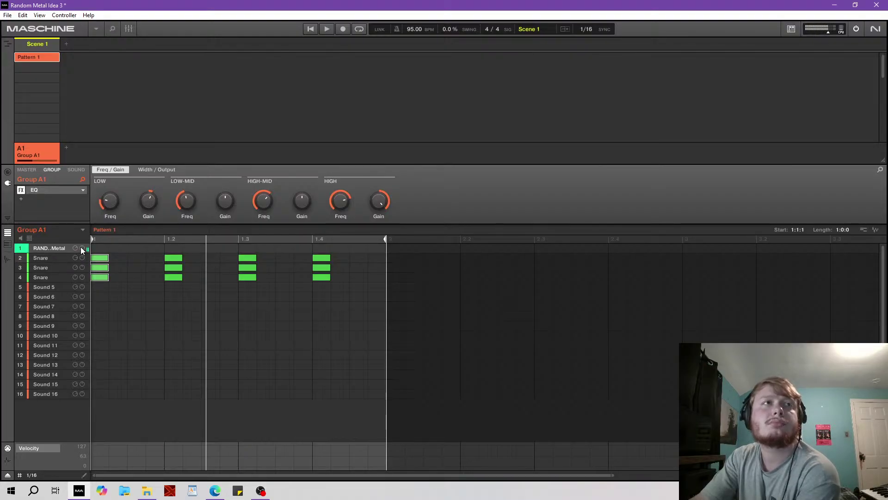
left_click(74, 257)
left_click(50, 267)
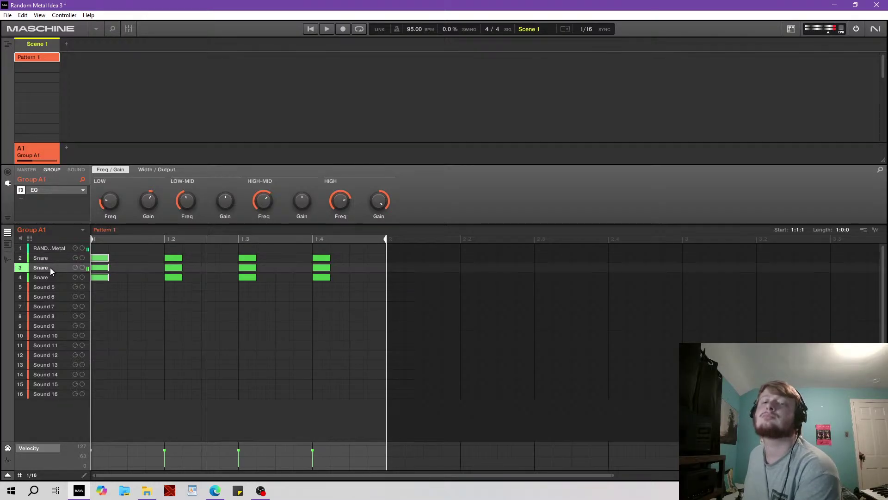
key("Down")
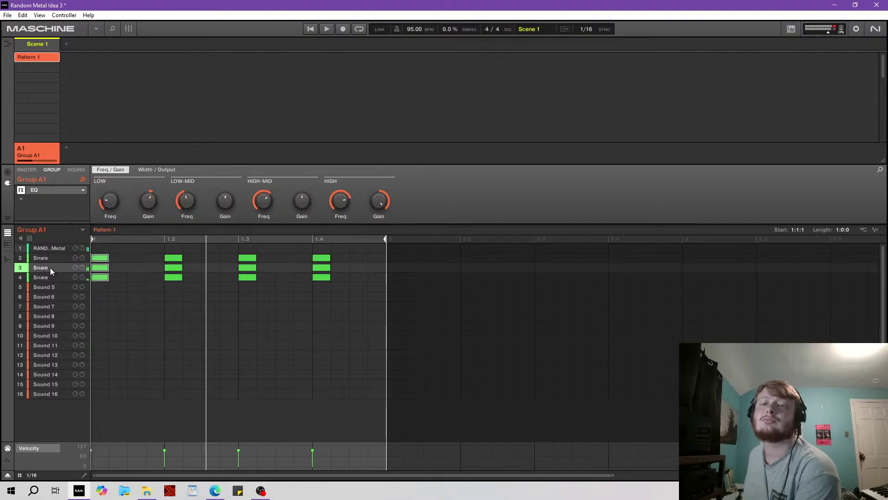
key("Up")
key("Up")
key("Down")
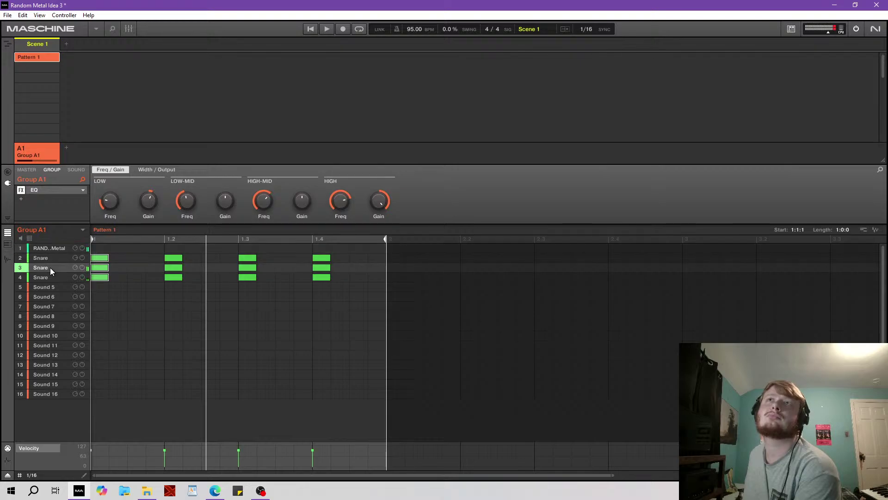
Open RANDOM Metal on sound 1 and fine-tune pad 01's decay to 46.77.
key("Down")
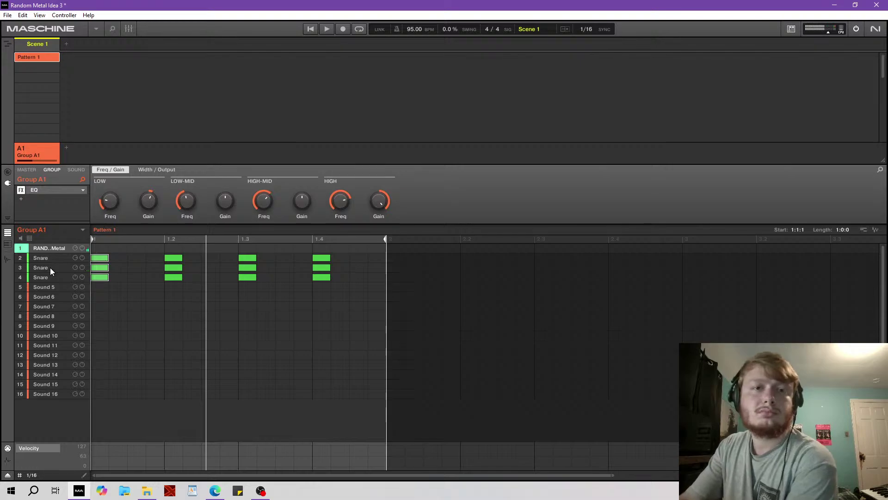
left_click(76, 170)
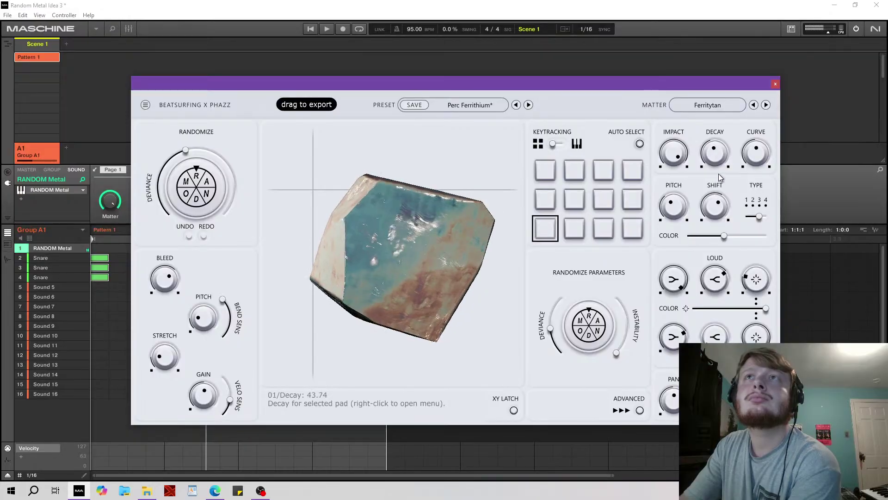
left_click_drag(718, 173, 721, 163)
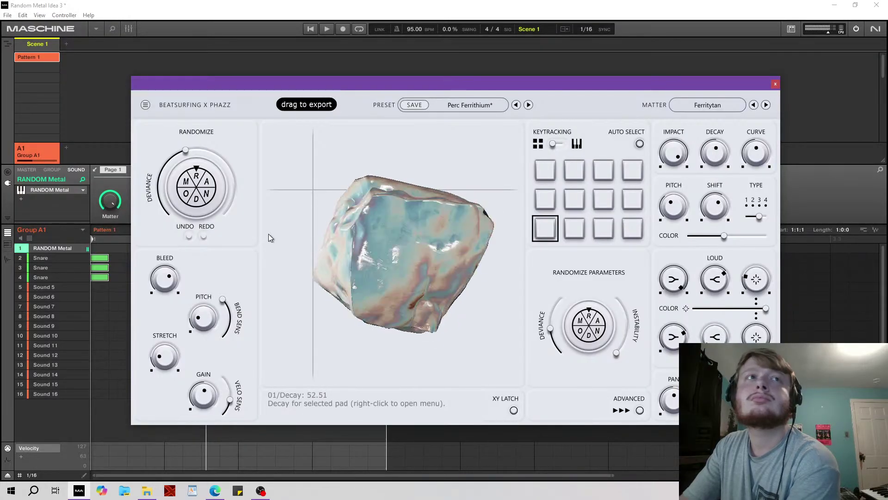
left_click_drag(718, 159, 718, 164)
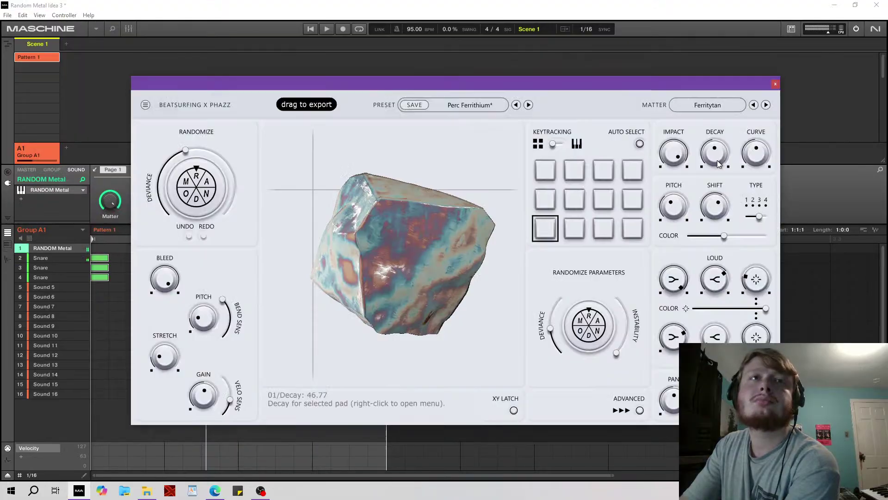
Reposition the matter's XY point toward the shape's lower left and adjust pad 01's shift and color in RANDOM Metal.
left_click_drag(498, 179, 320, 324)
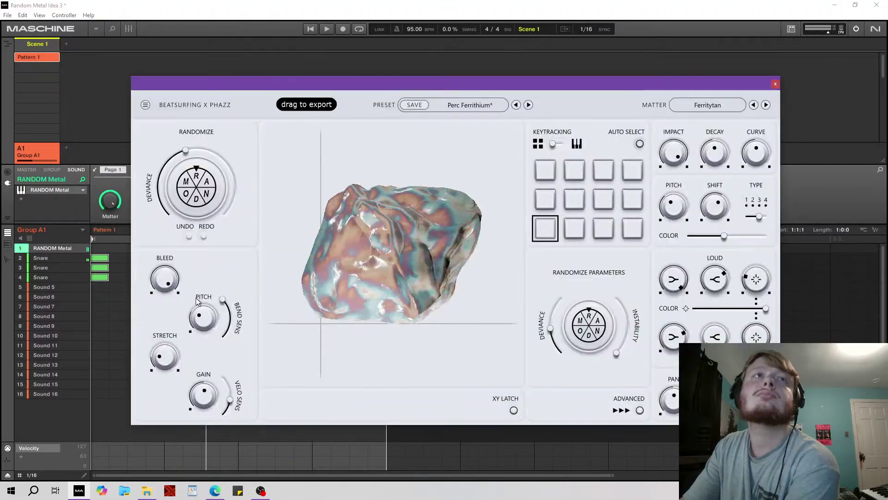
left_click_drag(380, 312, 323, 279)
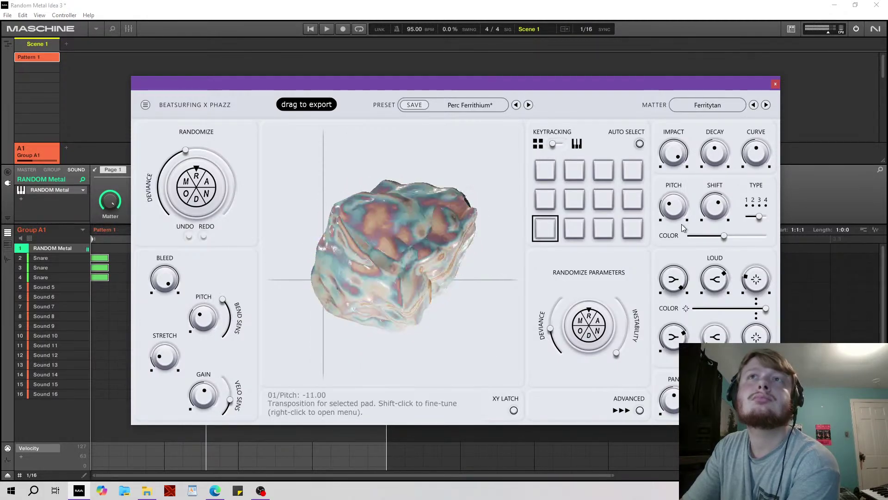
mouse_move(715, 206)
left_mouse_down()
mouse_move(728, 175)
mouse_move(729, 204)
left_mouse_up()
left_click_drag(724, 236, 690, 235)
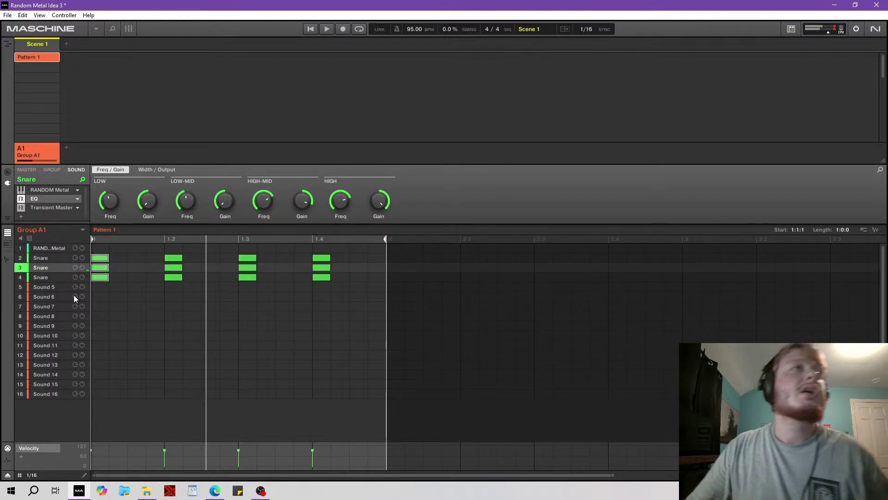
Rename the Snare on sound 4 as Sheet Metal.
left_click(51, 278)
double_click(50, 277)
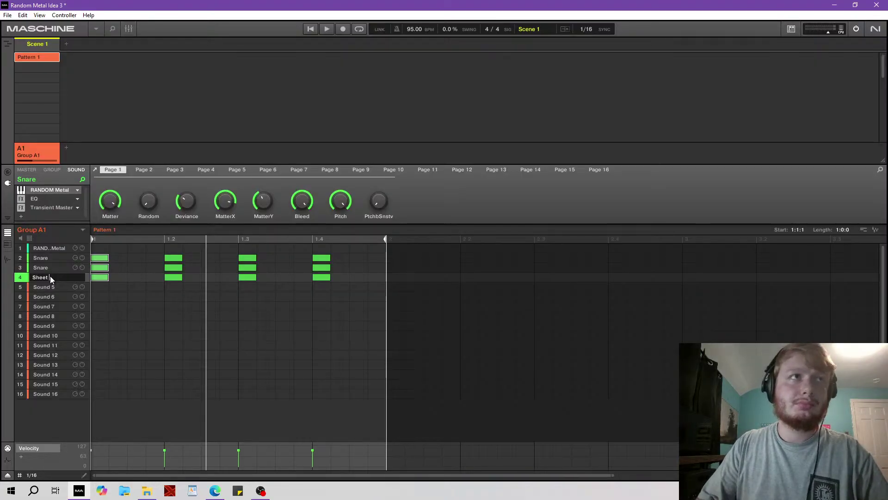
type("Metal")
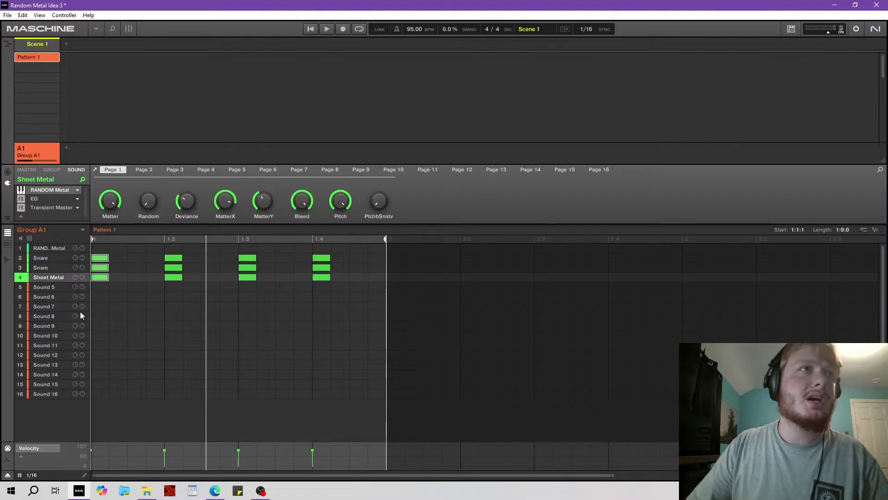
Move the Sheet Metal sound to slot 6 and duplicate it onto sound 7.
left_click_drag(52, 276, 57, 301)
right_click(52, 298)
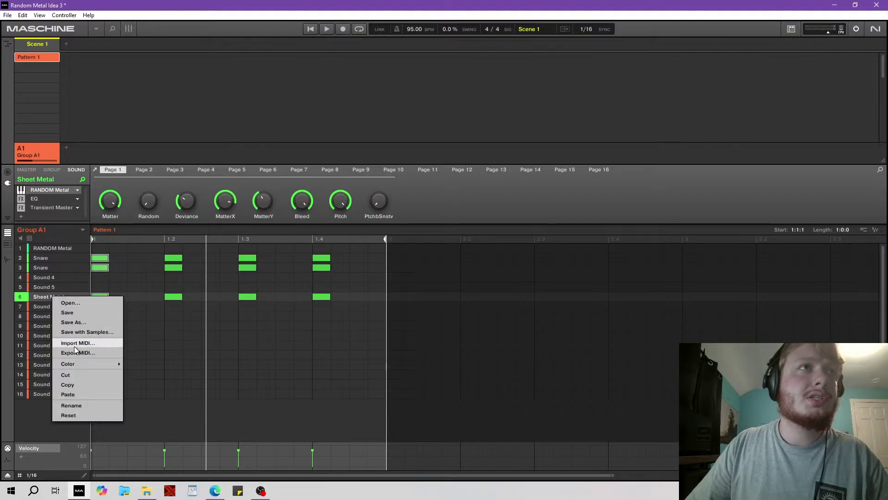
left_click(71, 371)
left_click(50, 305)
right_click(51, 306)
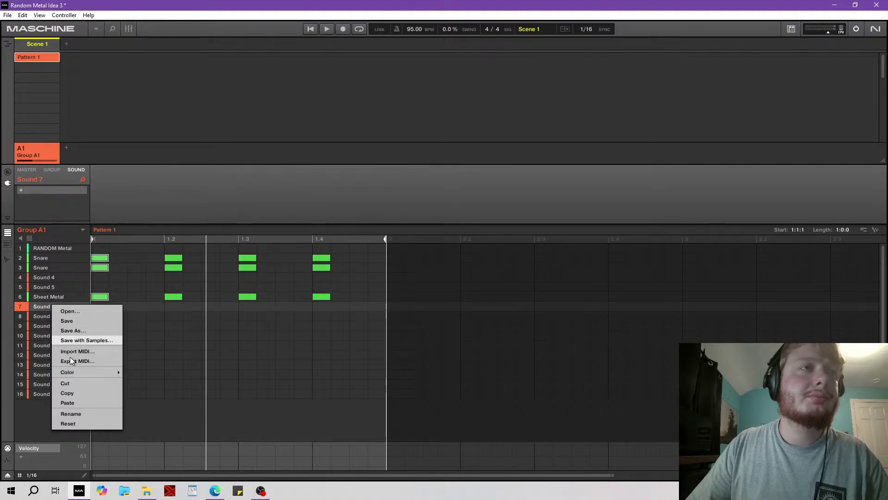
left_click(67, 402)
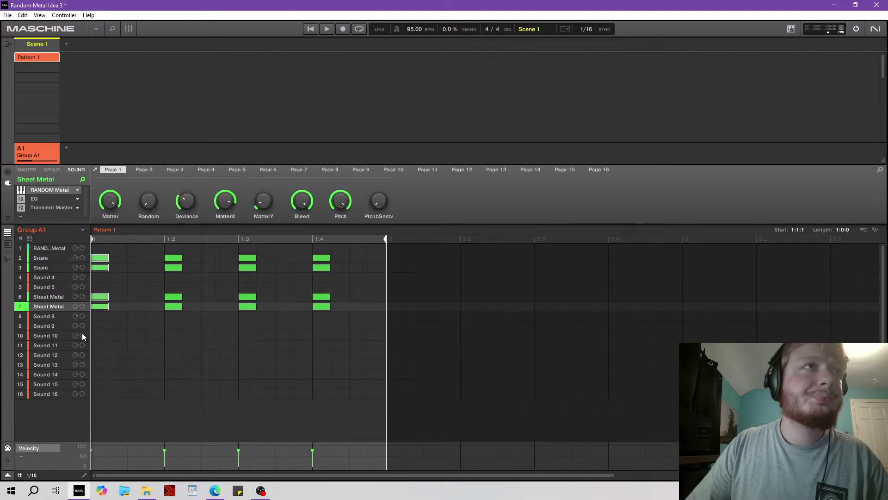
left_click(83, 296)
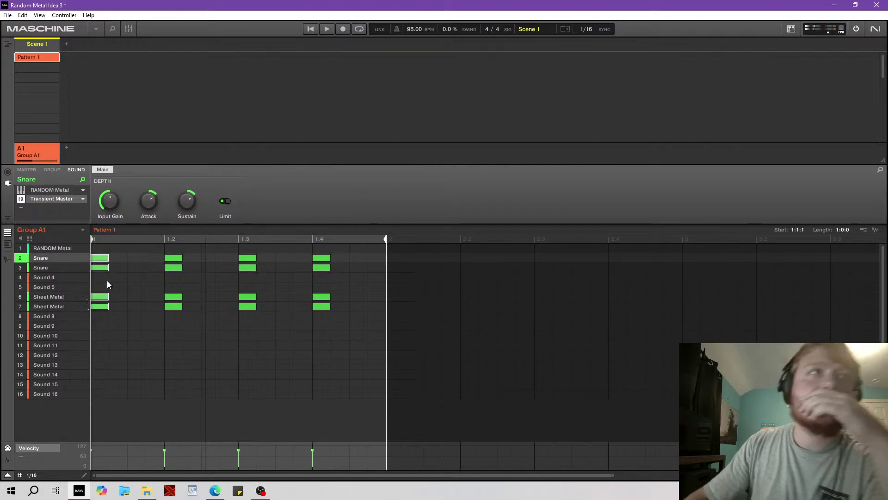
Delete all notes from Pattern 1 and lower the tempo to 79 BPM.
left_click_drag(344, 341, 57, 258)
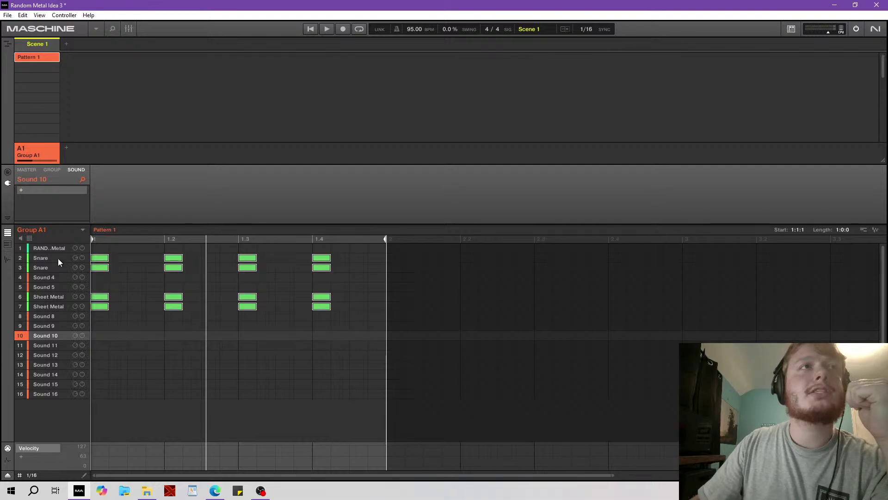
key("Delete")
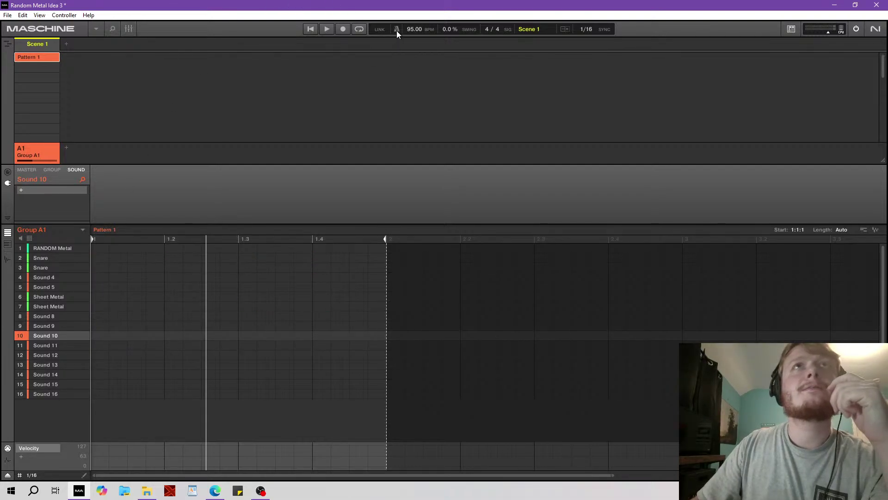
left_click(310, 29)
left_click_drag(410, 30, 410, 43)
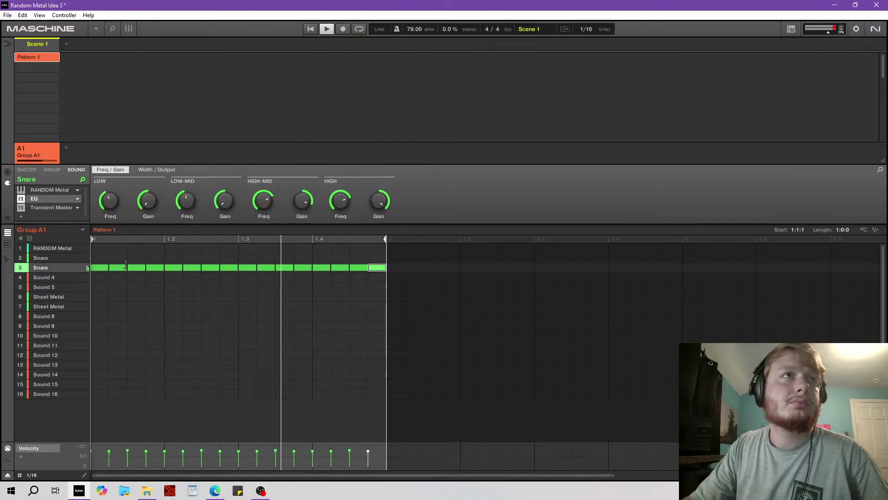
Lower the velocity of sound 3's sixteenth Snare notes except the third of each beat, parking those accents on sound 4 meanwhile.
left_click_drag(137, 268, 135, 276)
left_click_drag(210, 268, 211, 277)
left_click_drag(284, 269, 290, 279)
left_click_drag(356, 268, 95, 264)
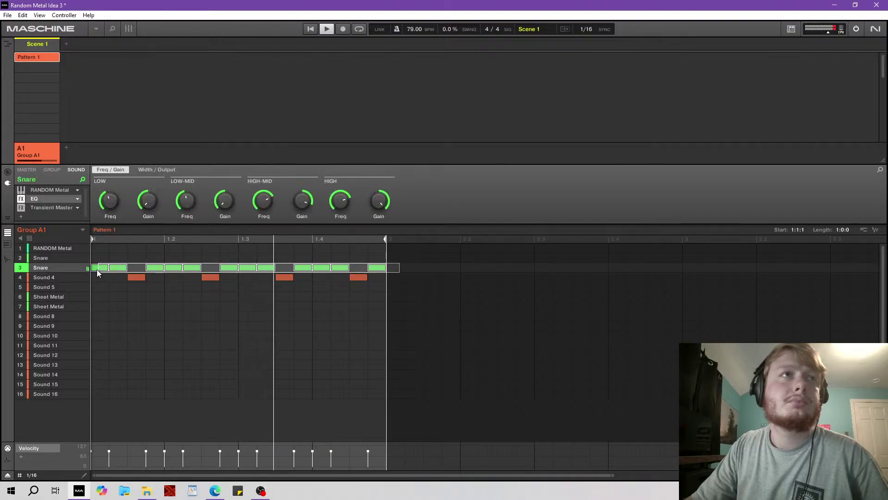
left_click_drag(220, 452, 220, 462)
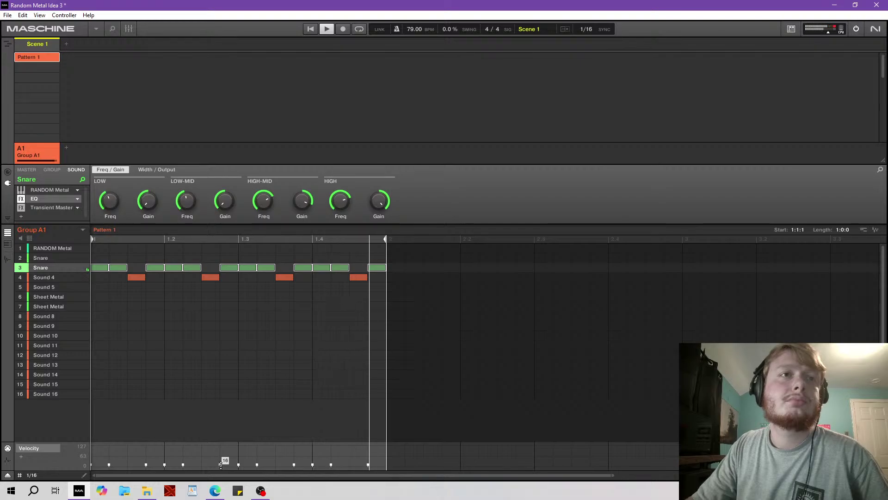
left_click_drag(371, 273, 76, 267)
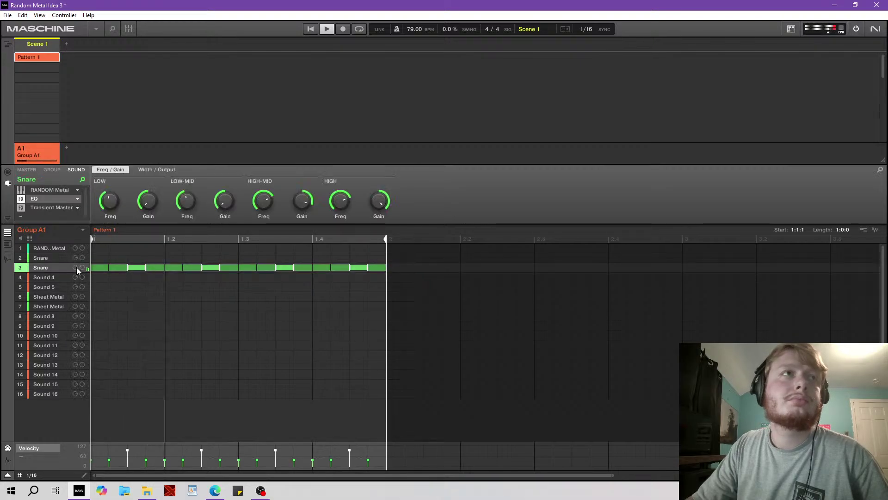
Inspect the pad pitch setting in the RANDOM Metal instrument on sound 3.
left_click(60, 190)
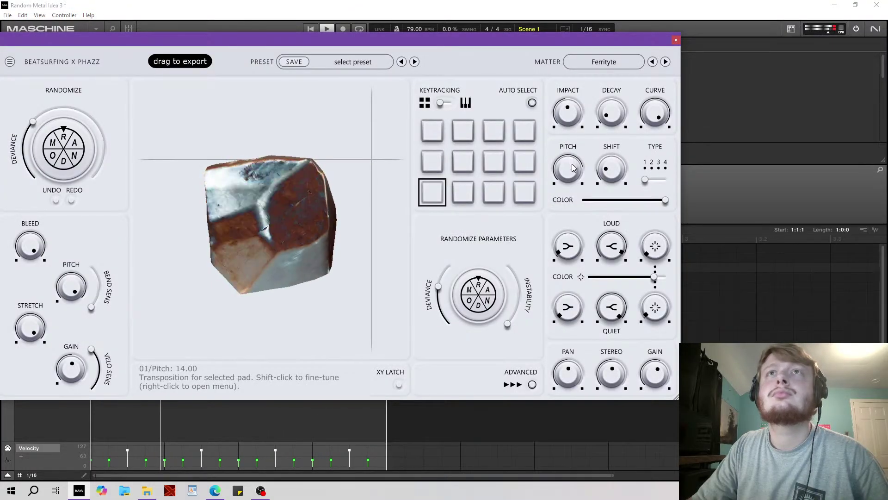
left_click(676, 40)
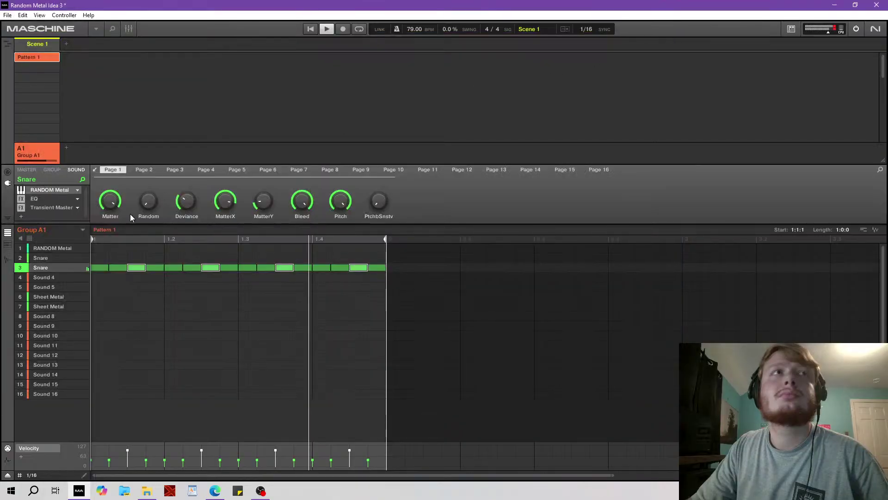
Set Group A1's groove swing amount to 11%.
left_click(52, 170)
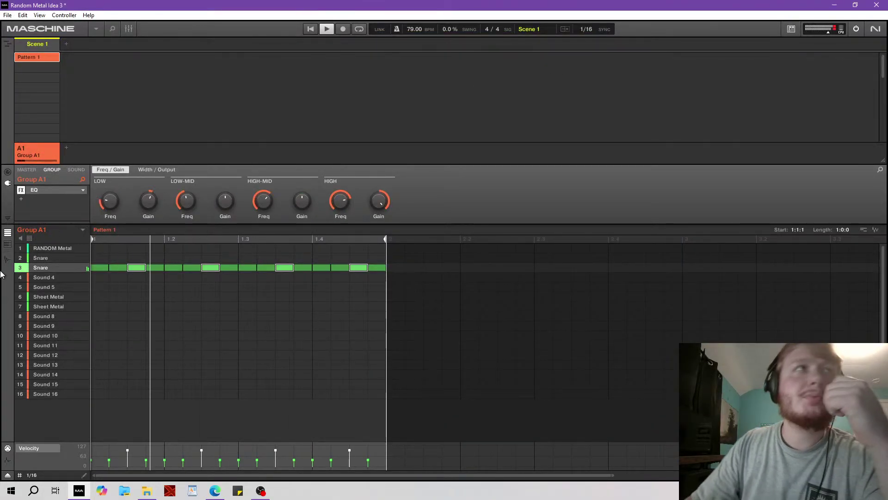
left_click(8, 172)
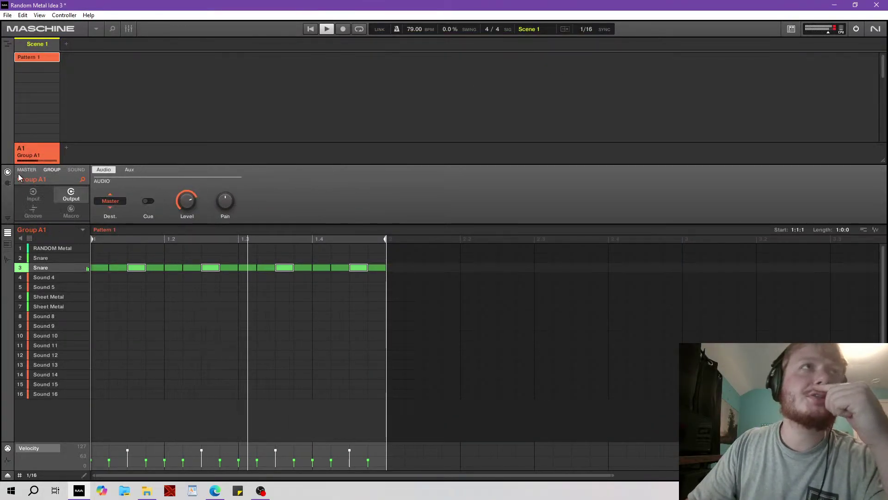
left_click(33, 210)
left_click_drag(110, 212, 110, 208)
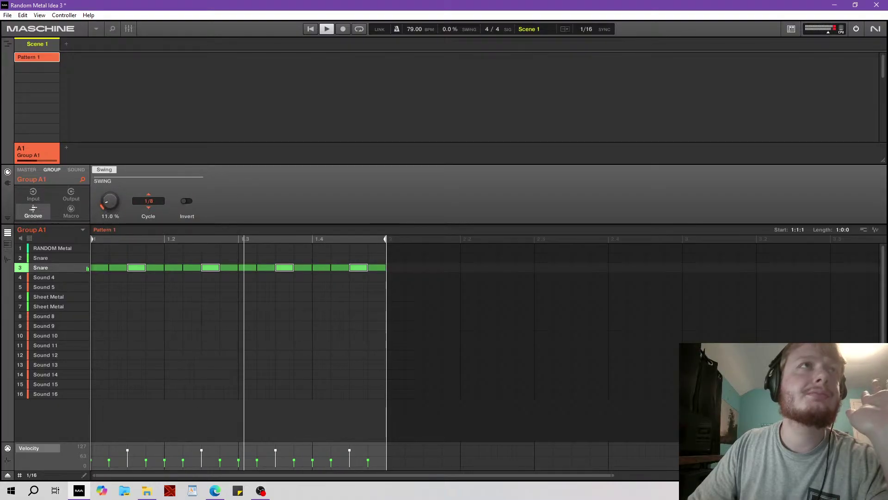
Place RANDOM Metal hits on beat 1 and a softer one on its fourth sixteenth, plus sound 2 snares on beats 2 and 4.
left_click(101, 248)
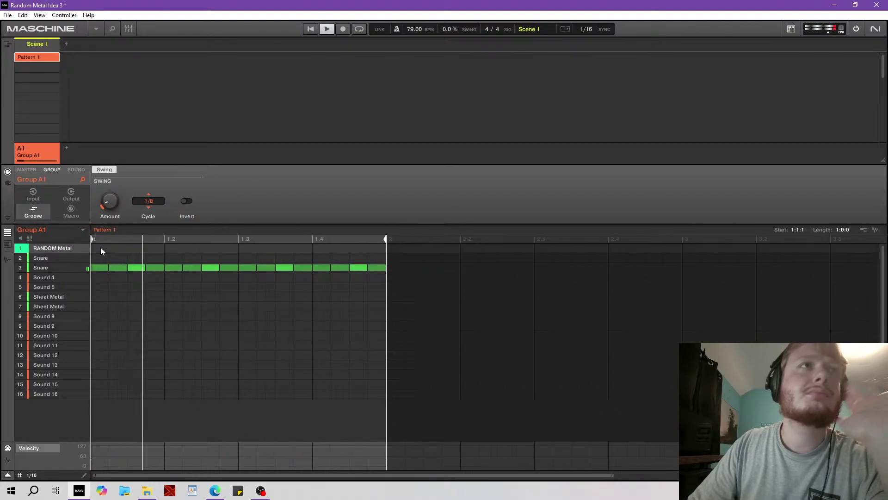
left_click(168, 258)
left_click(323, 256)
left_click(156, 249)
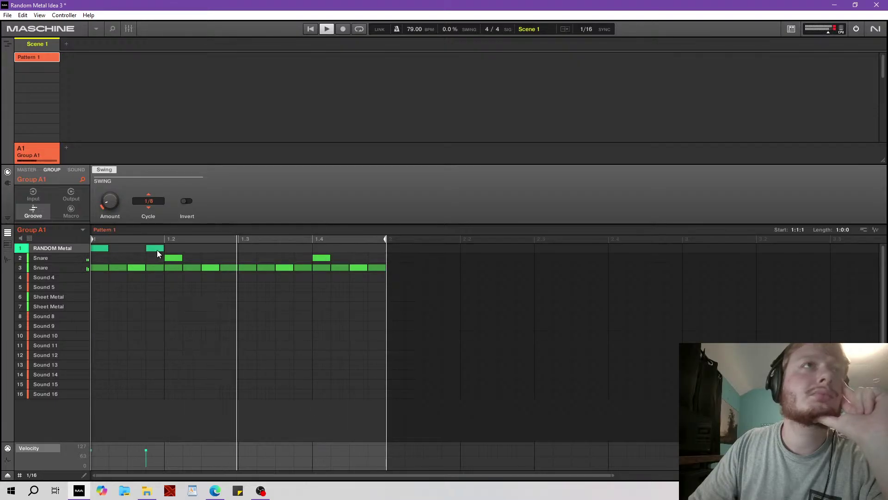
left_click_drag(149, 452, 146, 457)
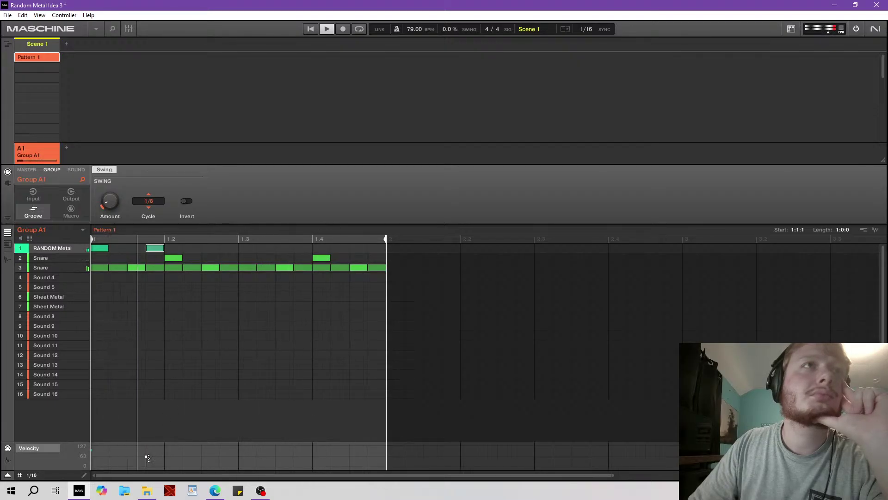
left_click(90, 453)
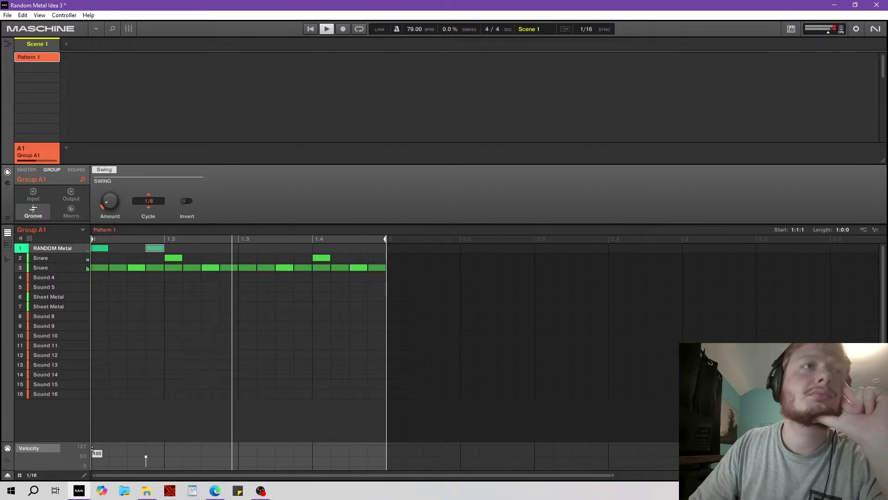
Place RANDOM Metal hits on beat 2's fourth sixteenth and beat 3's second and third sixteenths, slightly lowering the velocity of the second-sixteenth hit.
left_click(210, 249)
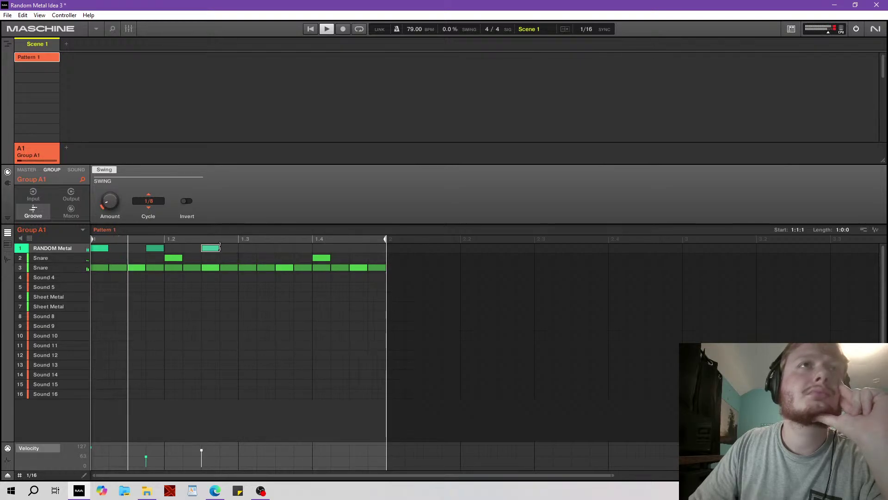
left_click_drag(236, 252, 237, 249)
left_click(252, 248)
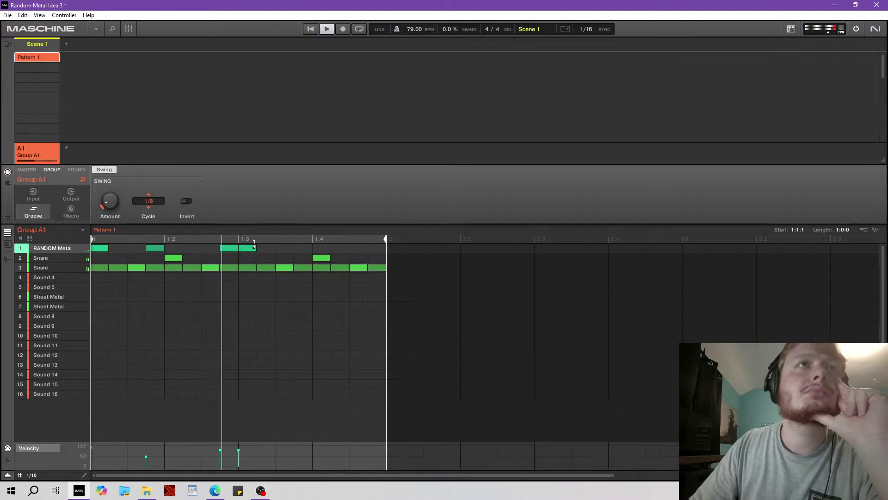
left_click_drag(255, 248, 273, 248)
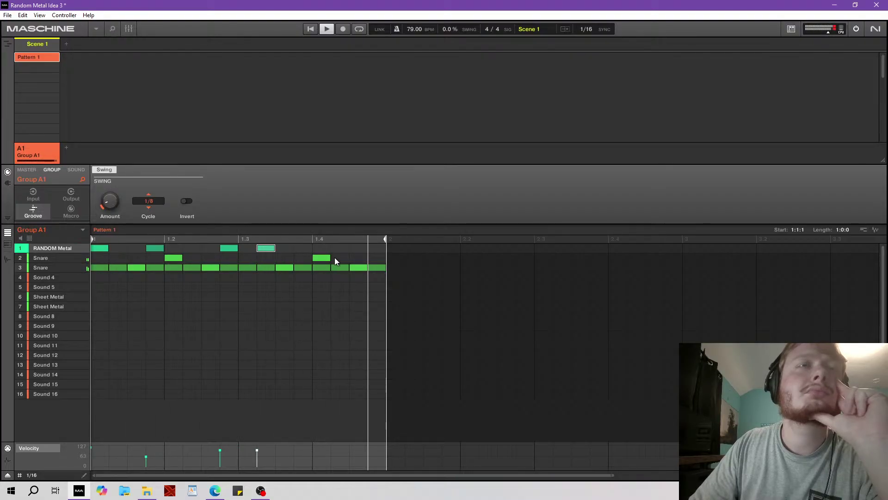
left_click(281, 248)
left_click(257, 453)
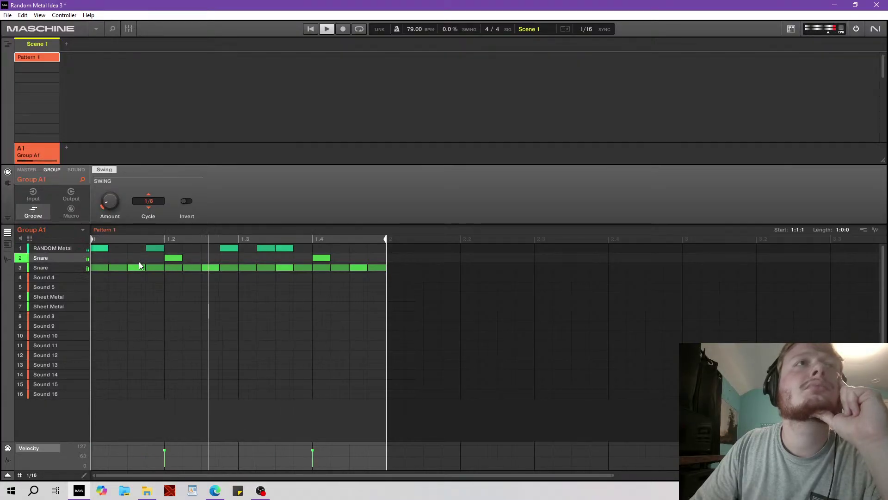
Place sound 6 Sheet Metal hits on beats 1 and 2, and sound 7 Sheet Metal hits on the third sixteenth of each.
left_click(102, 297)
double_click(102, 297)
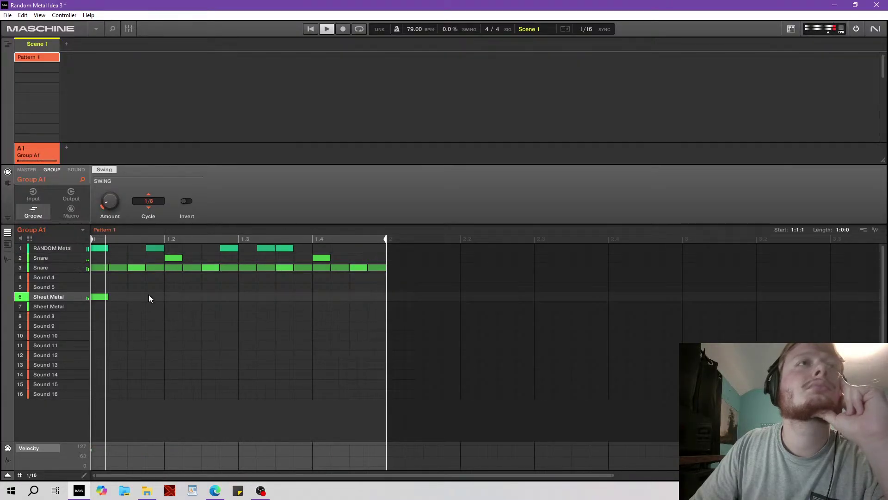
left_click(135, 307)
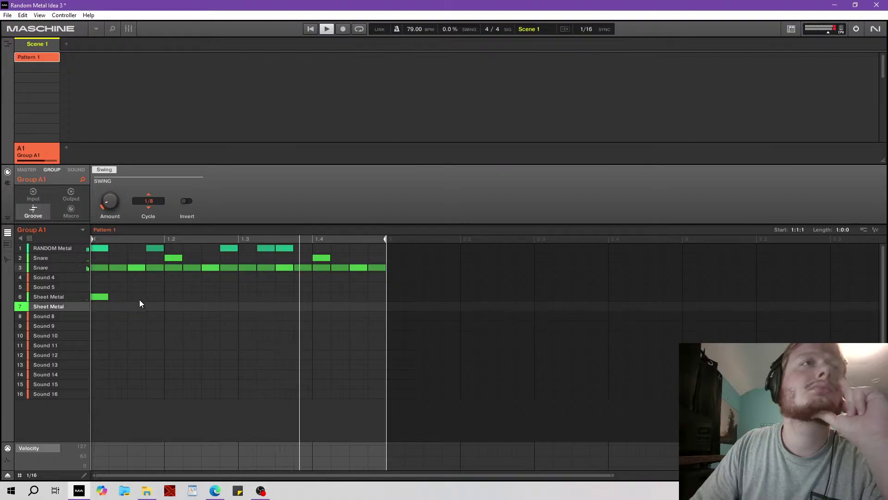
double_click(140, 305)
double_click(174, 298)
double_click(206, 307)
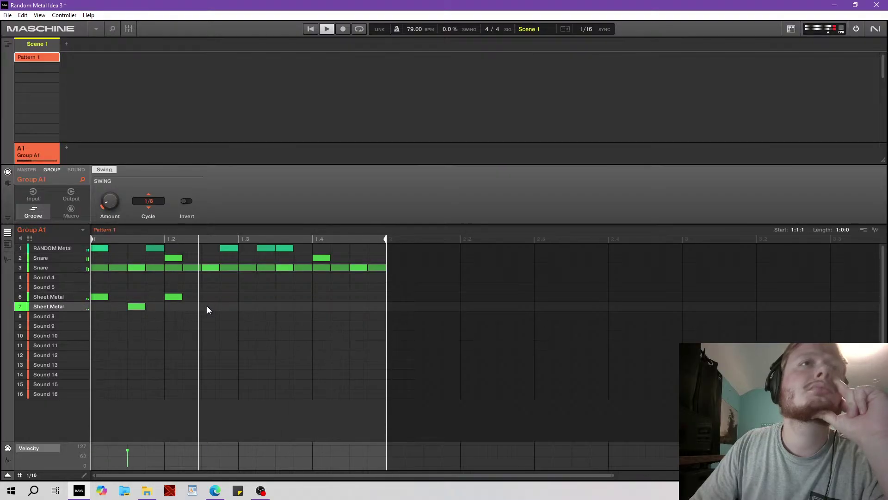
Add sound 6 hits on beat 3, its third sixteenth and beat 4, and sound 7 hits on beat 3's second and beat 4's third sixteenths.
double_click(252, 296)
double_click(269, 307)
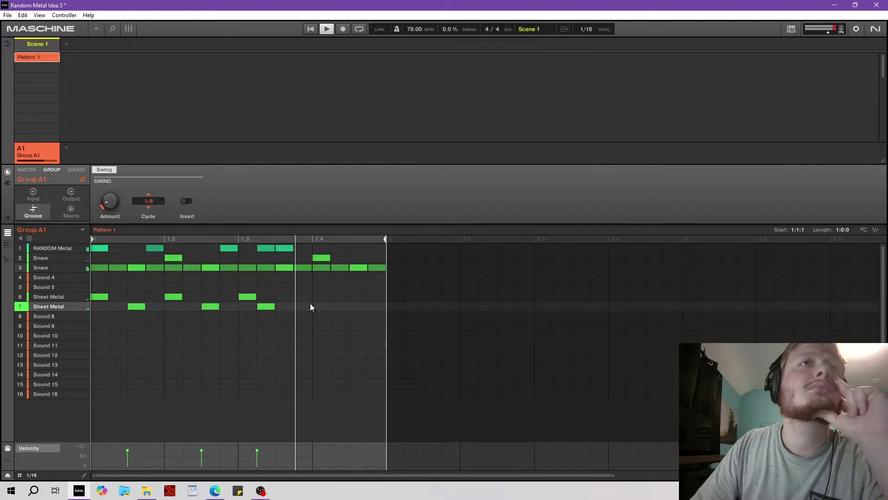
double_click(280, 297)
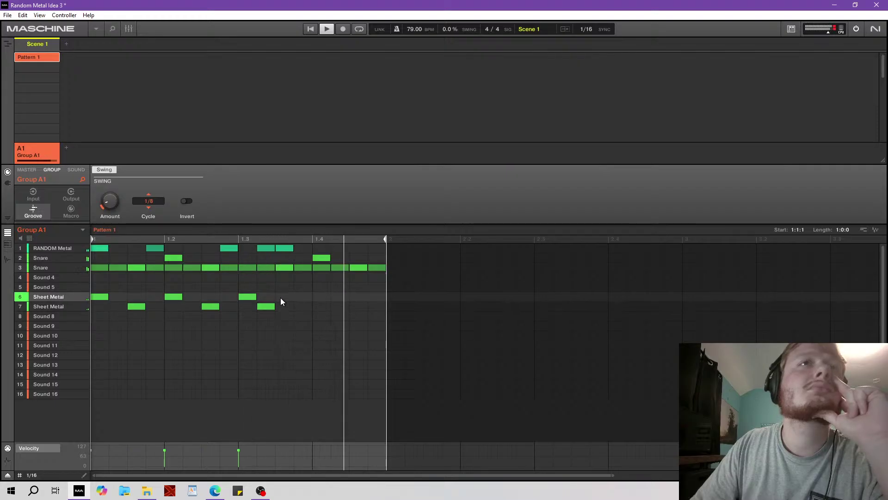
left_click(324, 296)
double_click(324, 297)
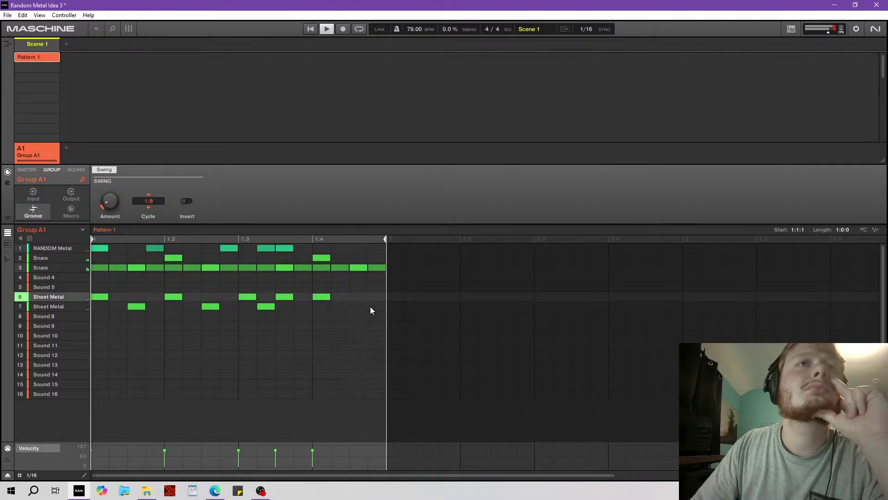
double_click(359, 306)
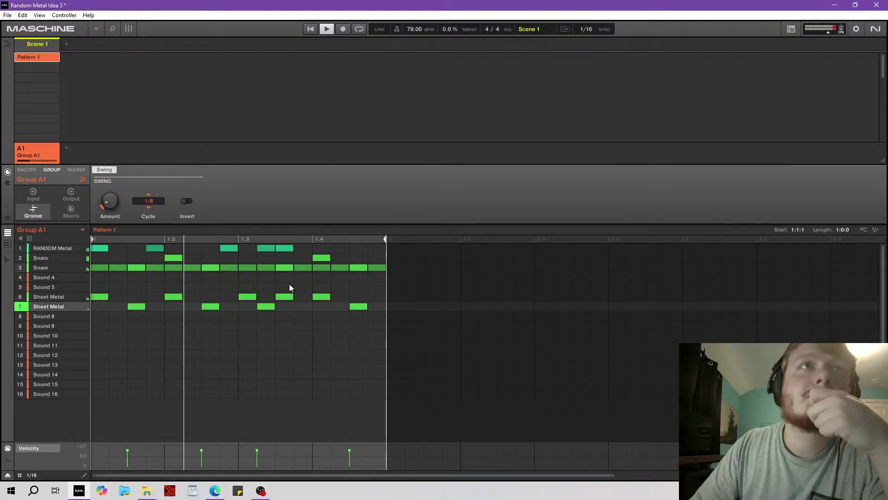
Increase Group A1's swing amount slightly.
left_click_drag(109, 201, 110, 194)
Select all notes in Pattern 1, examine the available note editing and Nudge Grid options, and stop playback.
left_click_drag(420, 336, 94, 245)
right_click(106, 246)
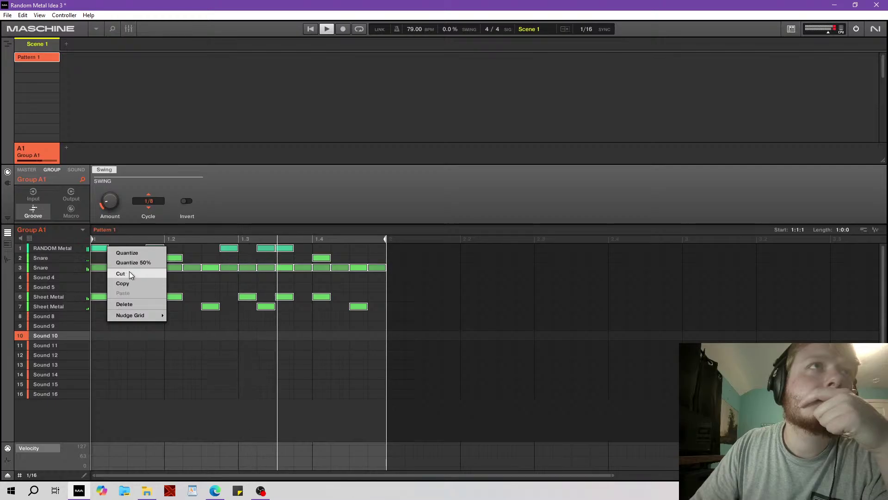
left_click(100, 250)
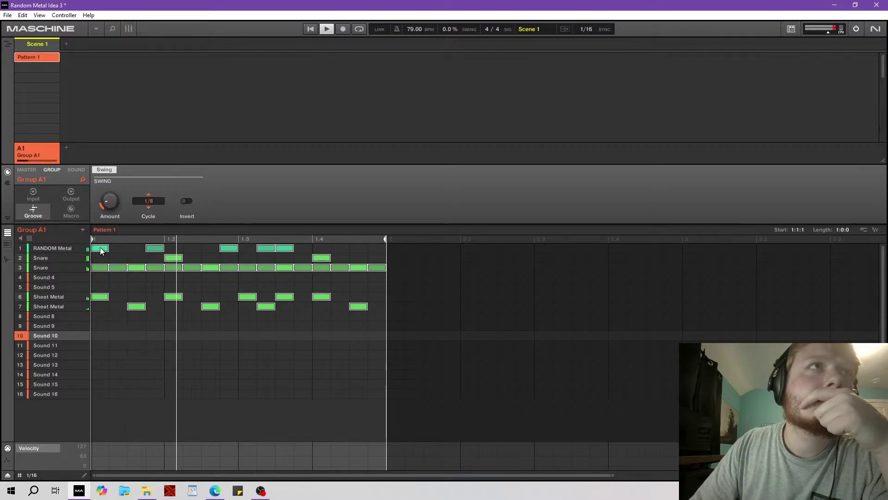
right_click(100, 250)
mouse_move(142, 318)
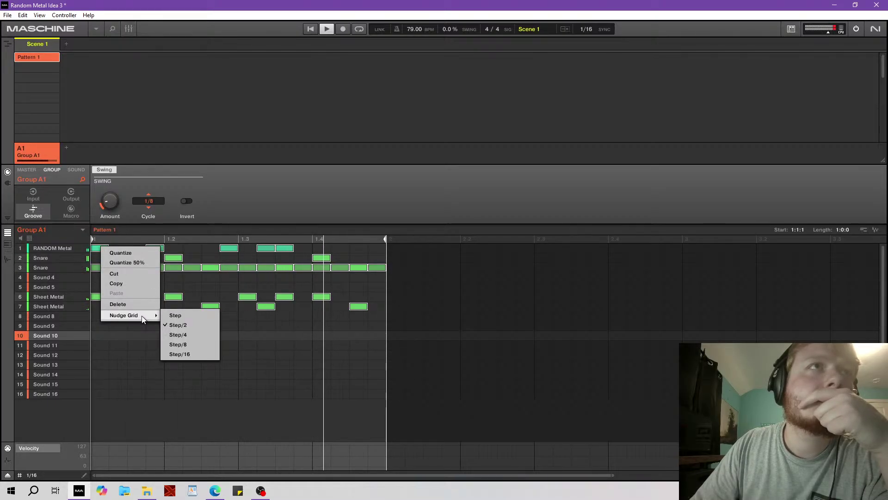
left_click(307, 205)
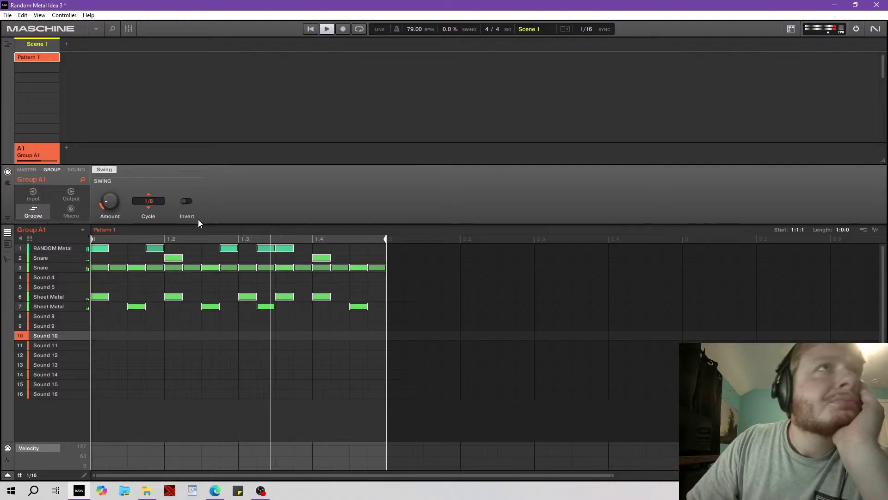
mouse_move(28, 252)
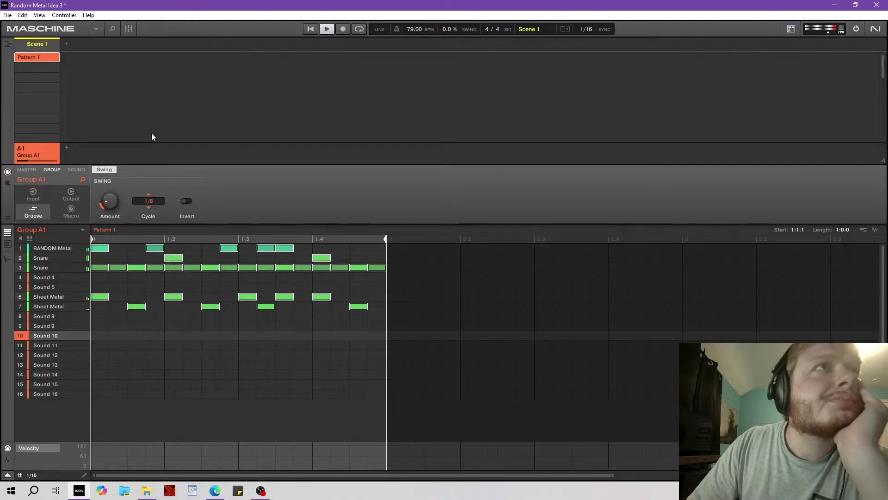
left_click(327, 29)
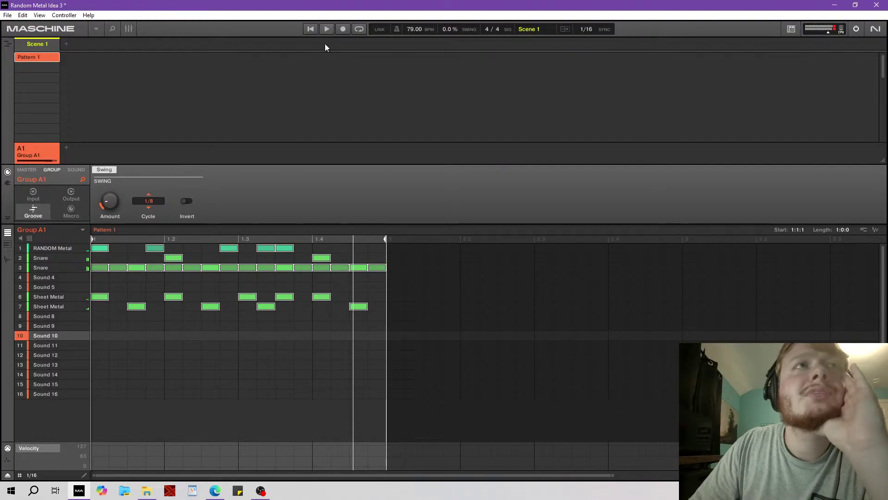
right_click(159, 248)
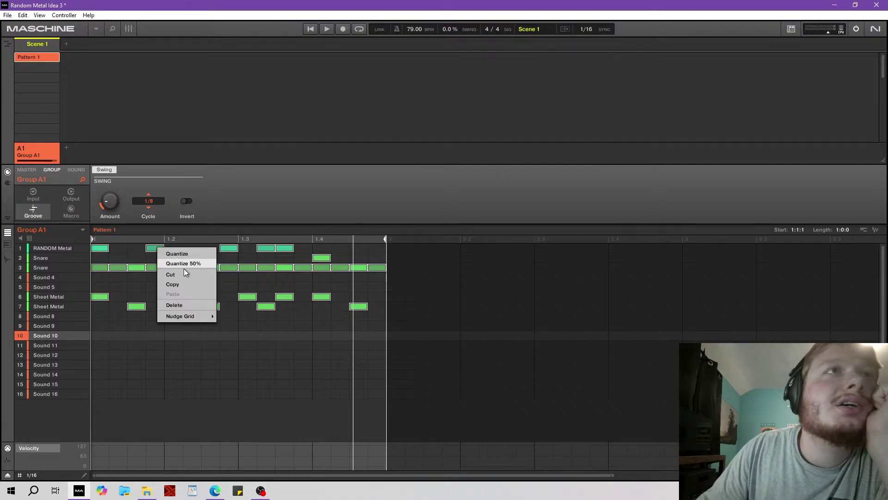
left_click(298, 200)
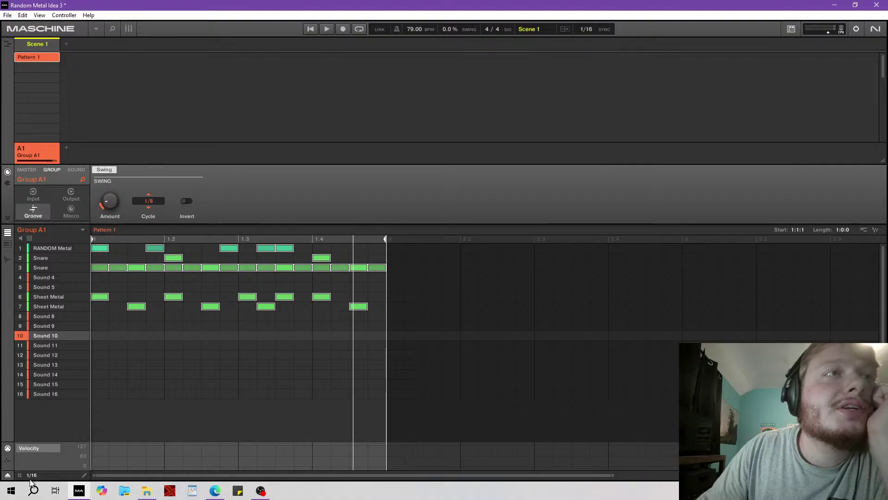
Shift individual RANDOM Metal notes and both sound 2 snare notes slightly off the grid, some earlier and some later.
left_click(139, 249)
left_click(158, 249)
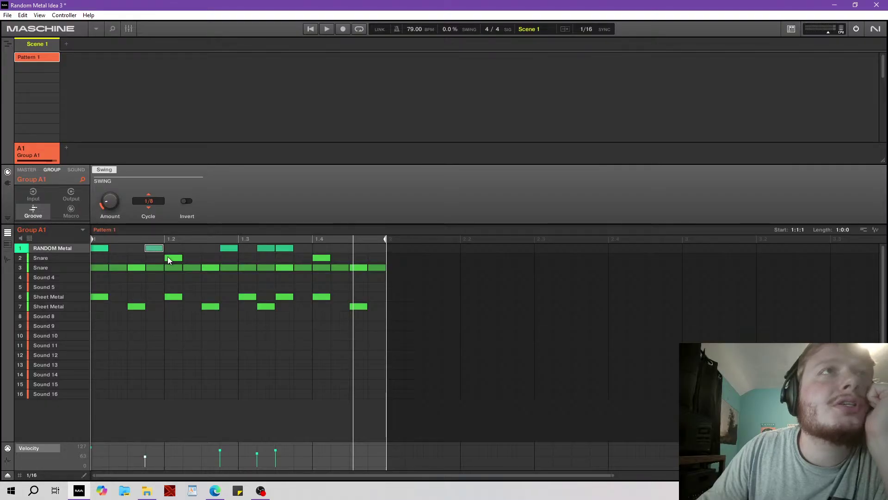
left_click(170, 258)
left_click(230, 249)
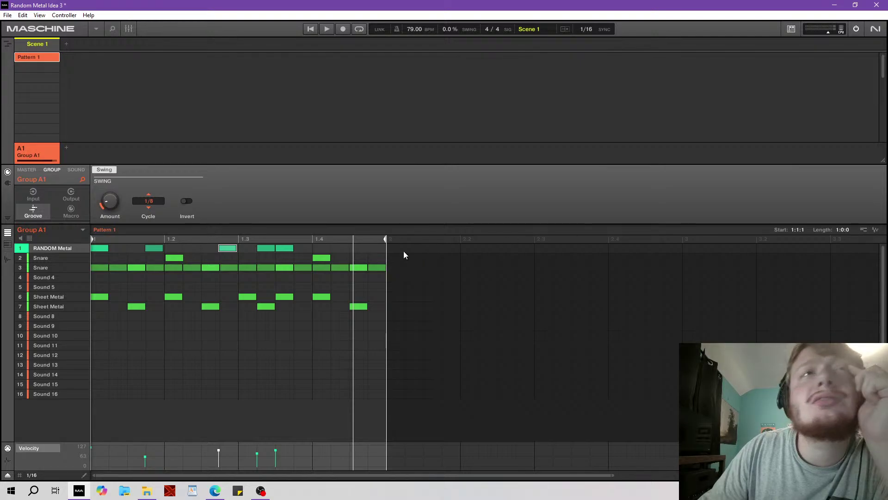
left_click(267, 251)
left_click_drag(319, 260, 318, 260)
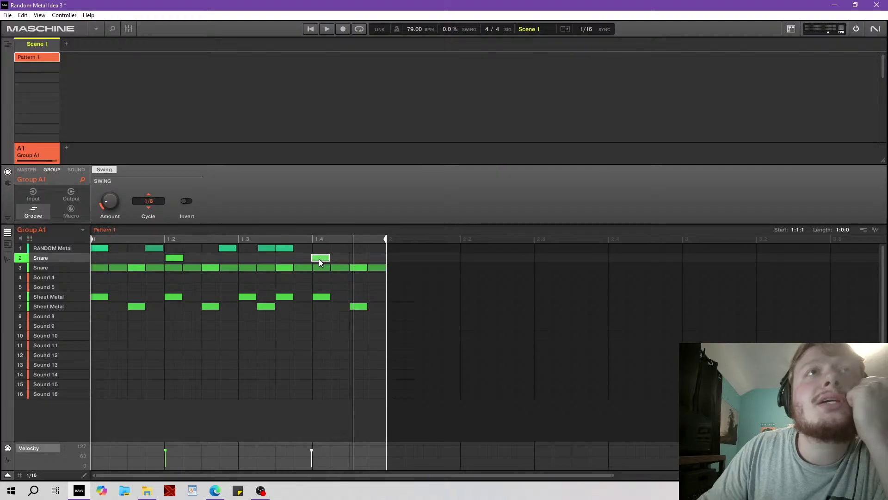
Shift individual sound 3 notes across the bar slightly off the grid, from the second sixteenth through the last one.
left_click(116, 269)
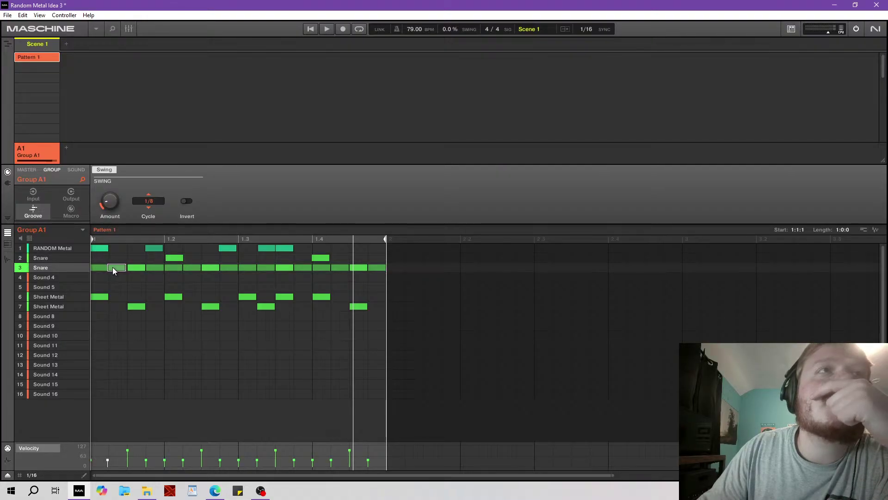
left_click(158, 268)
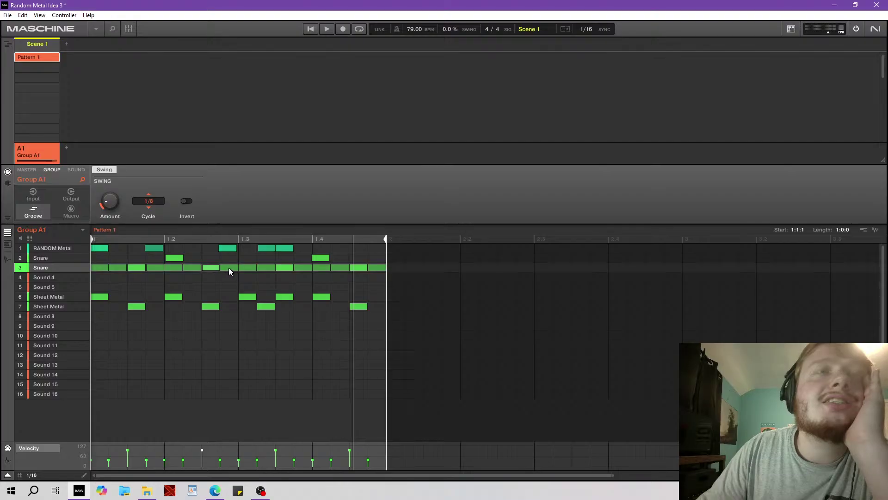
left_click(251, 268)
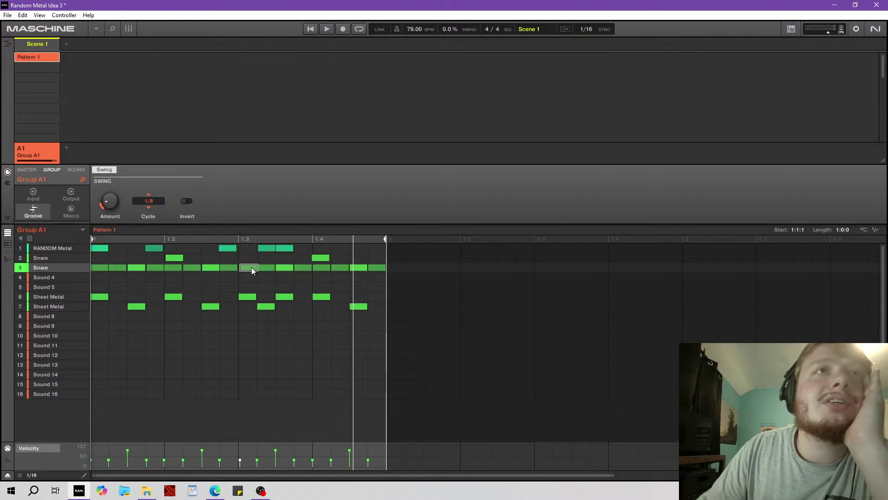
left_click(265, 267)
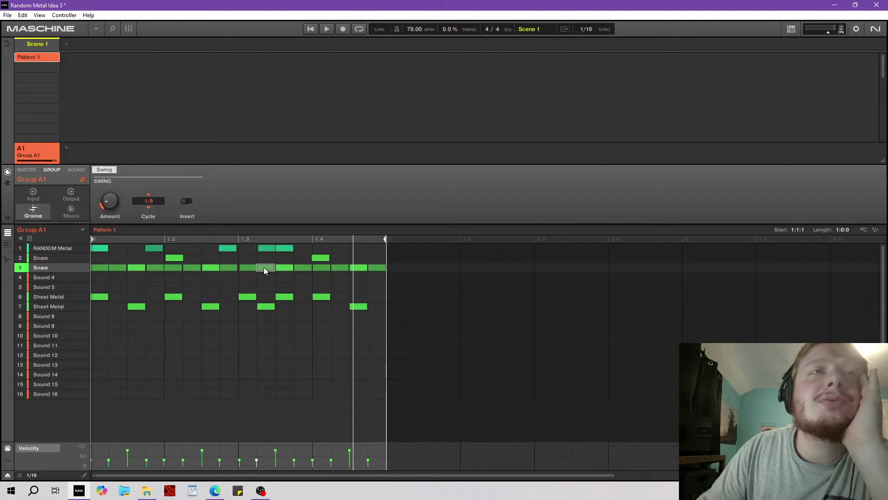
left_click(305, 268)
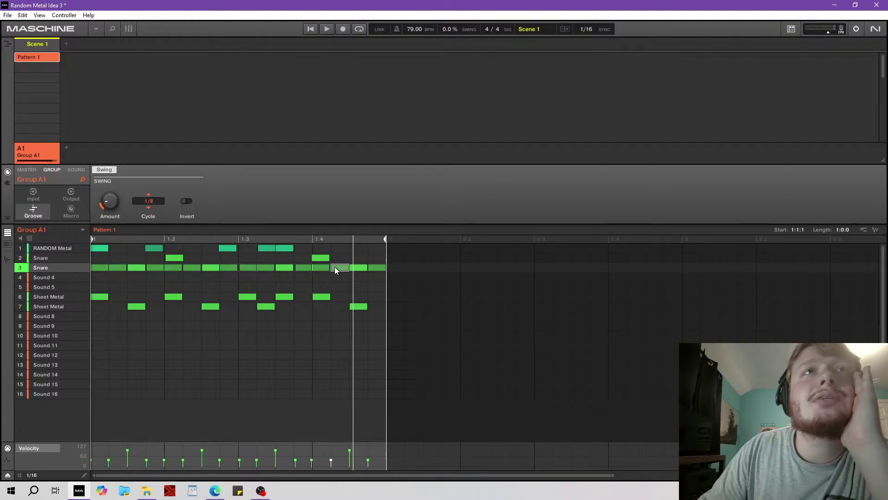
left_click(380, 268)
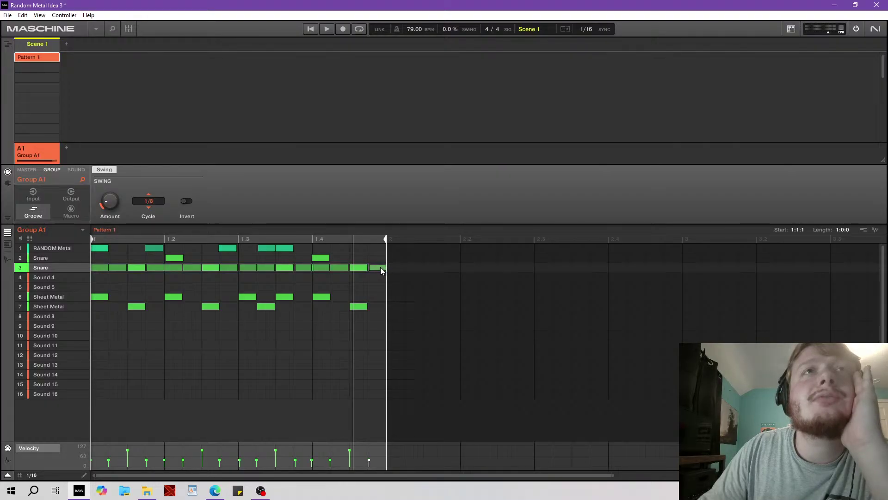
Start playback and rename sound 3 as HH Closed.
key("space")
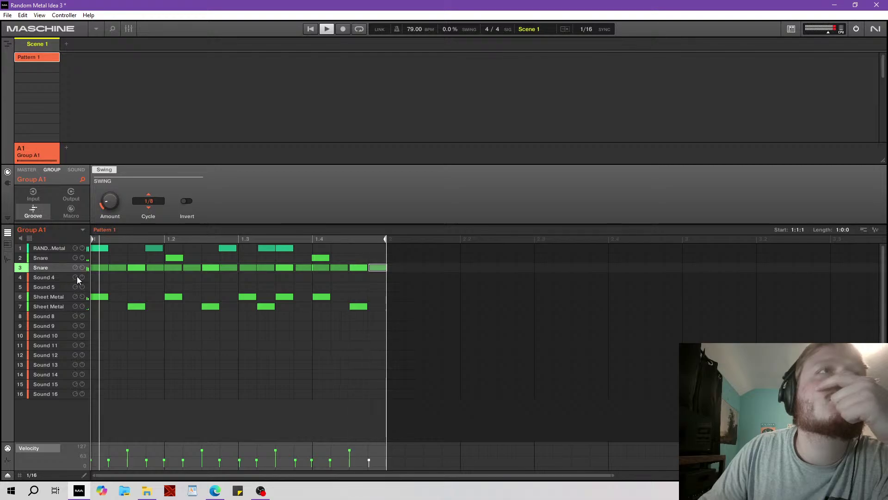
double_click(55, 267)
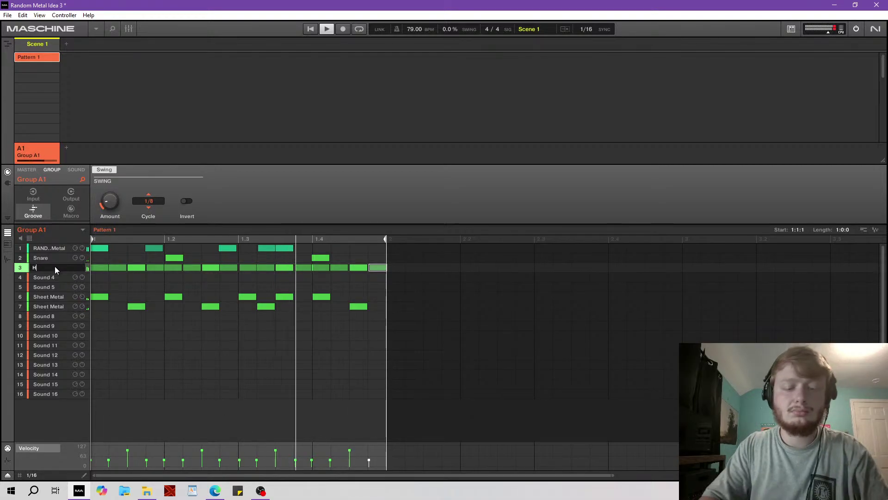
type("HH Clos")
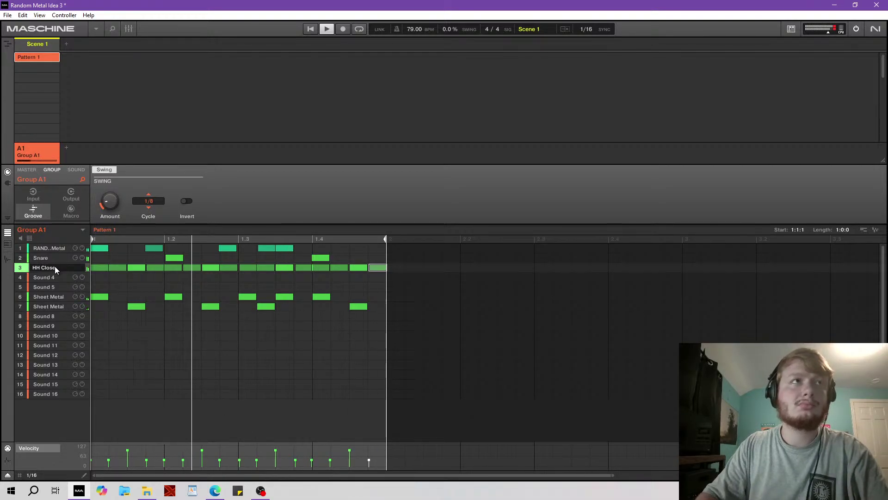
type("ed")
key("Return")
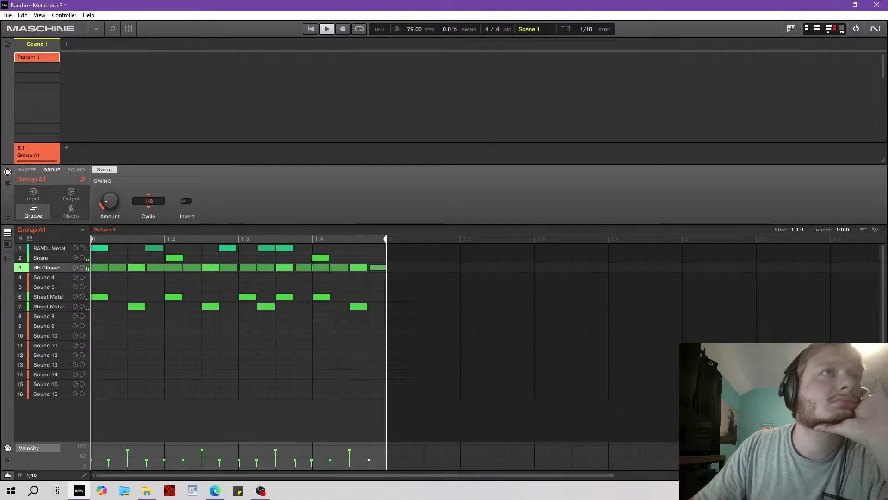
Examine HH Closed's swing settings, and sound 6's groove, input, output and RANDOM Metal plug-in settings.
left_click(76, 170)
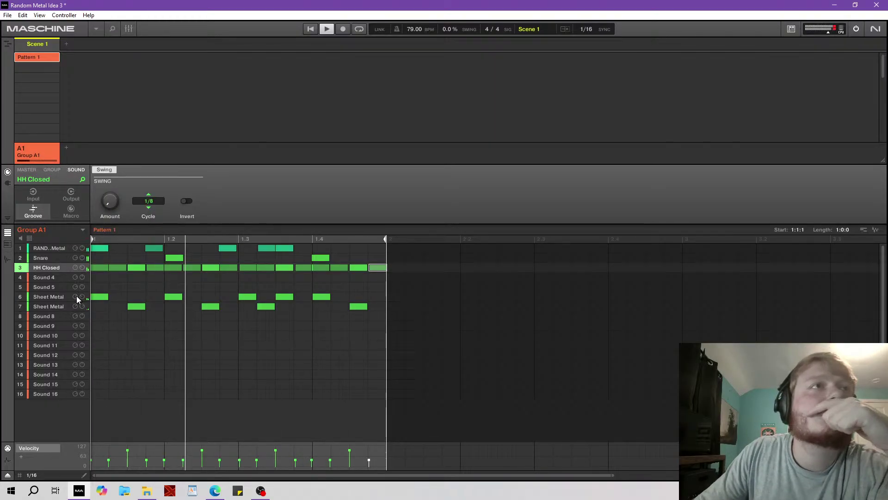
left_click(56, 297)
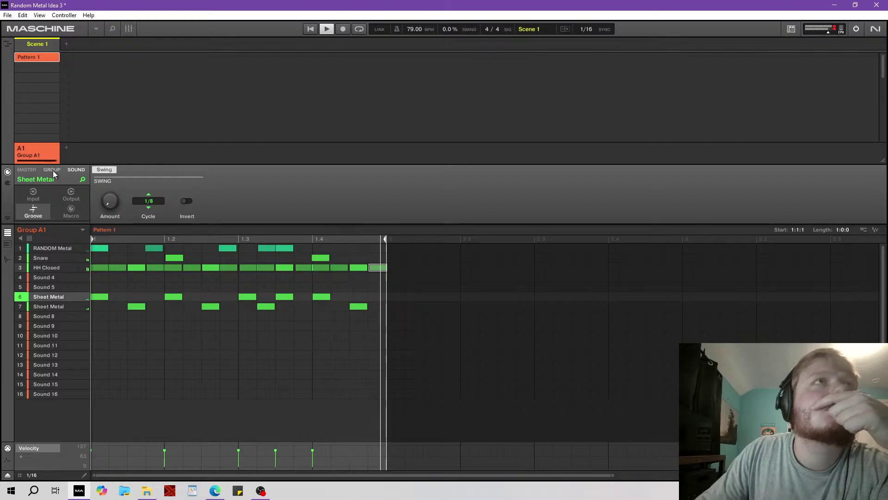
left_click(41, 198)
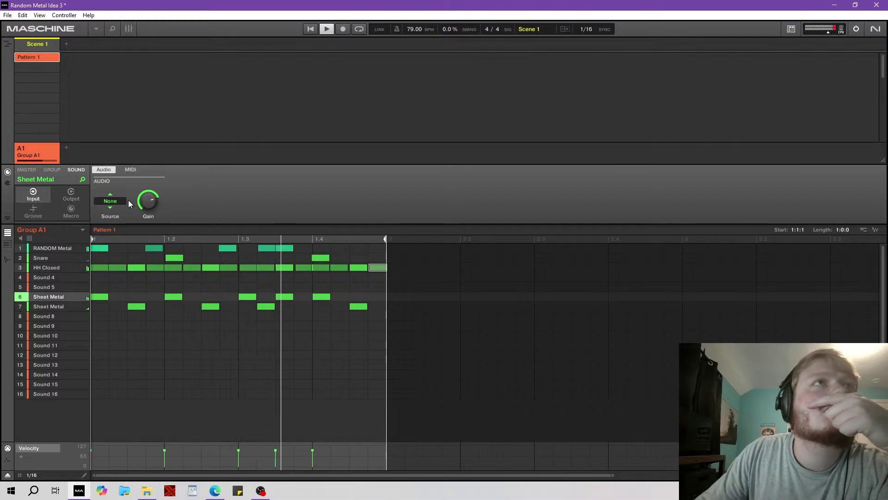
left_click(70, 194)
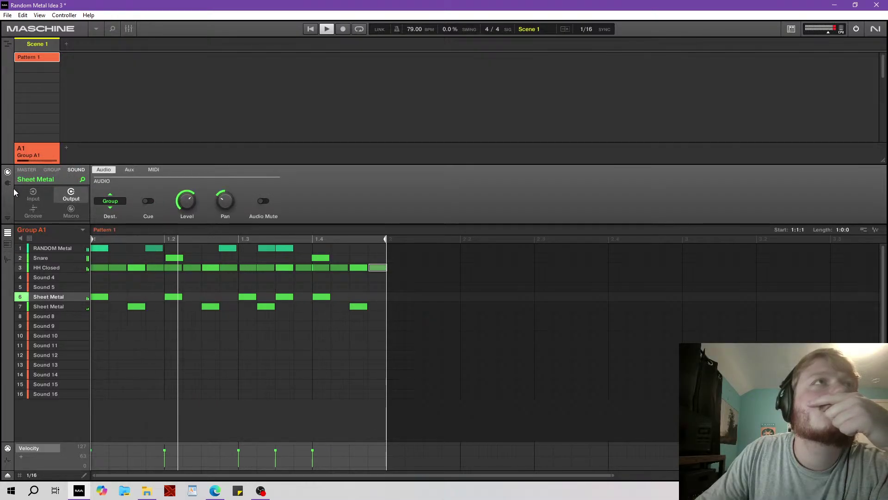
left_click(8, 183)
double_click(59, 189)
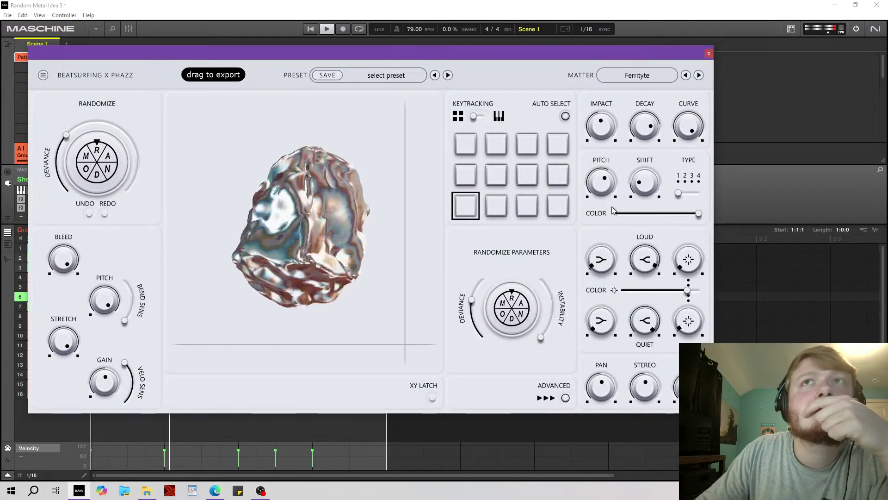
left_click(710, 54)
Examine the pitch and shift parameters in sound 7's RANDOM Metal plug-in.
left_click(61, 306)
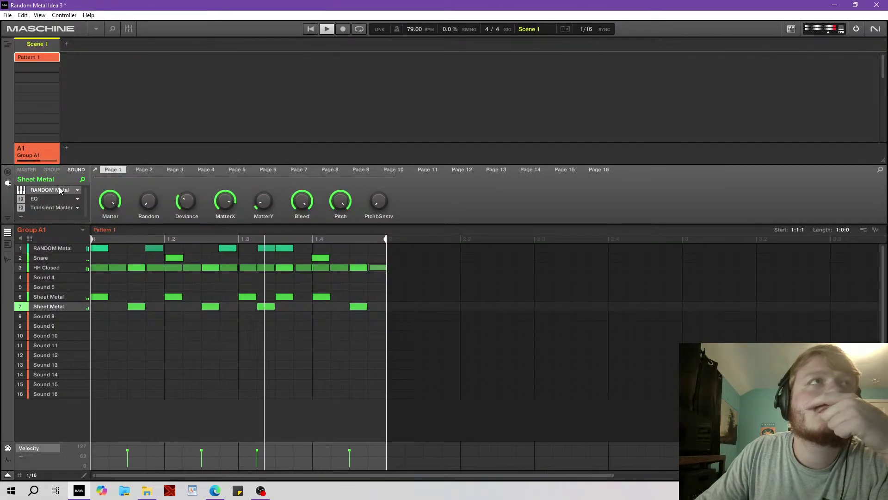
left_click(95, 170)
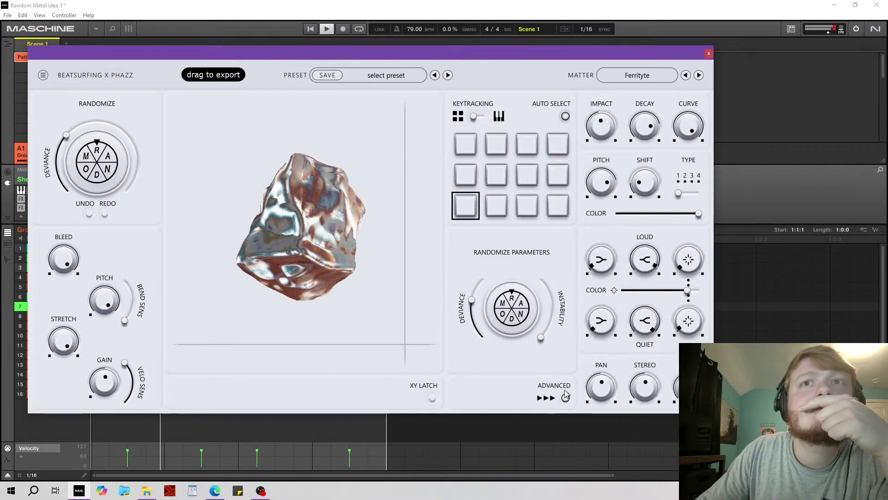
left_click_drag(604, 218, 604, 205)
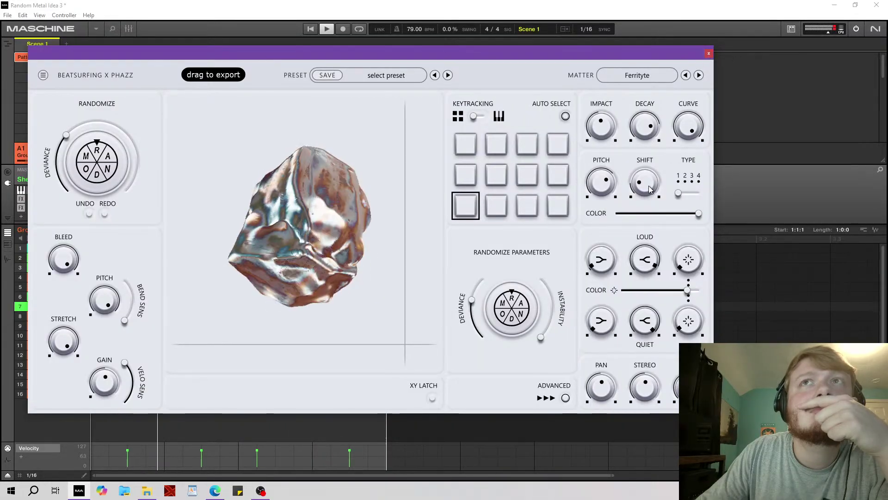
left_click(710, 55)
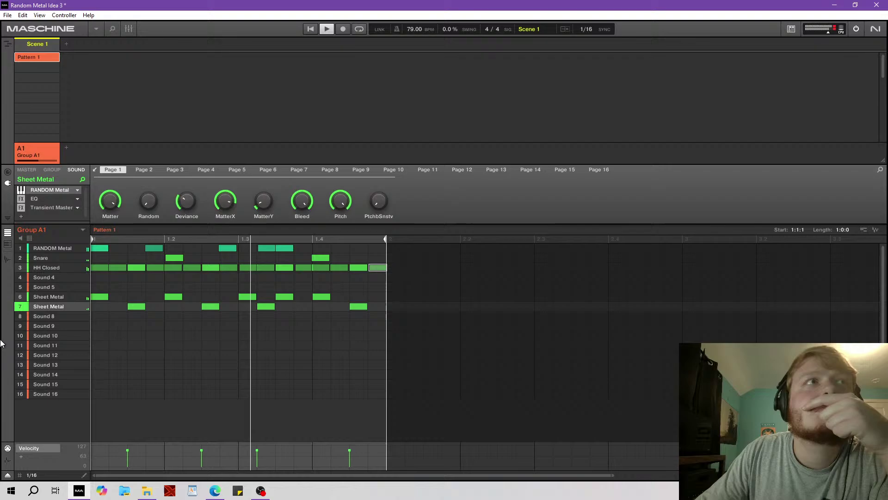
Raise the Shift parameter slightly in sound 6's RANDOM Metal plug-in.
left_click(63, 296)
left_click(71, 191)
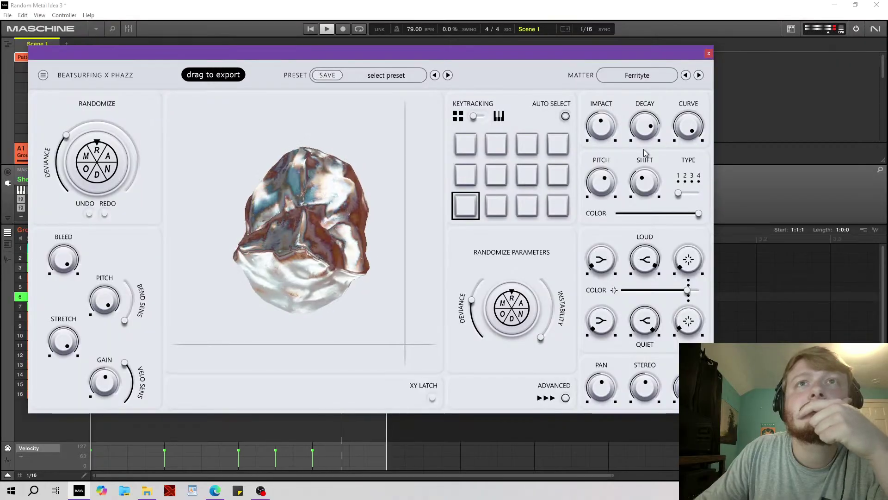
left_click(709, 54)
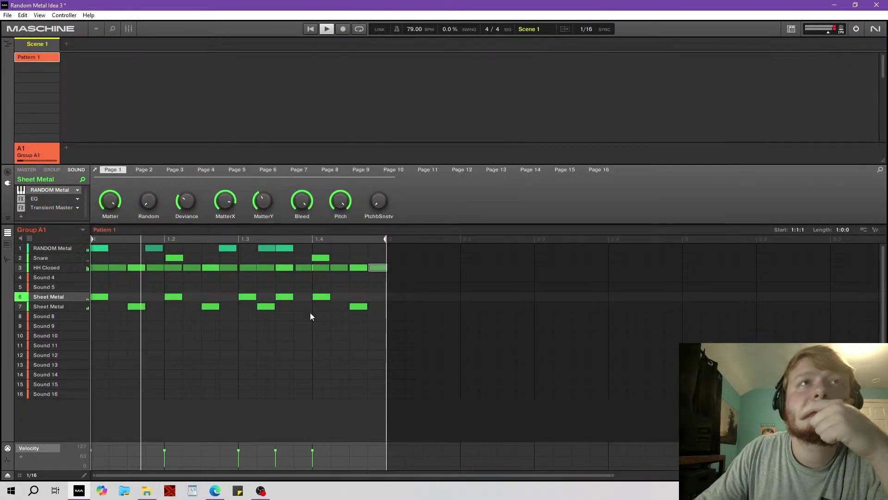
Swap the sound 6 and 7 hits on beat 3's second and third sixteenths, and add a slightly late sound 7 hit on the second.
mouse_move(268, 308)
left_mouse_down()
mouse_move(267, 298)
mouse_move(282, 302)
left_mouse_up()
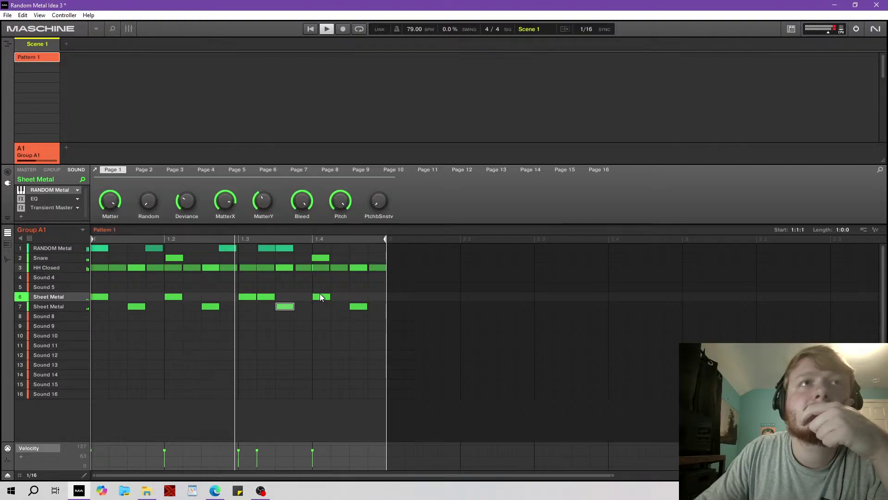
left_click(263, 306)
left_click_drag(268, 308, 267, 311)
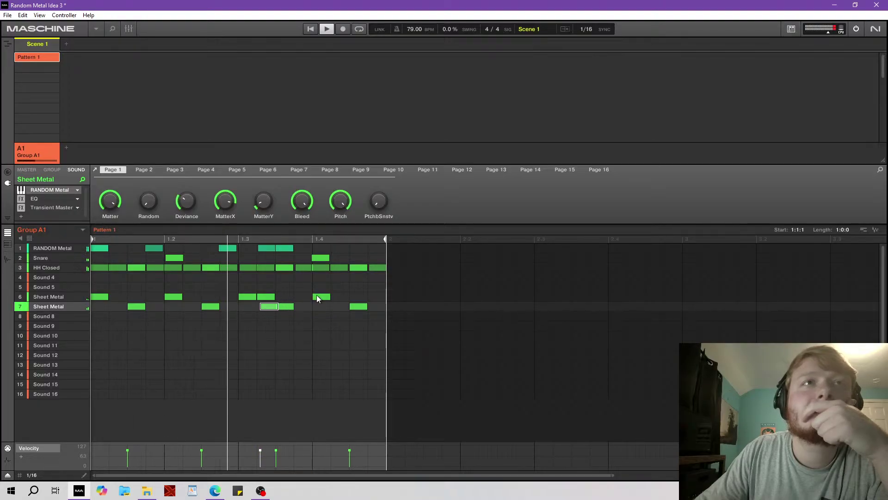
left_click_drag(268, 307, 269, 306)
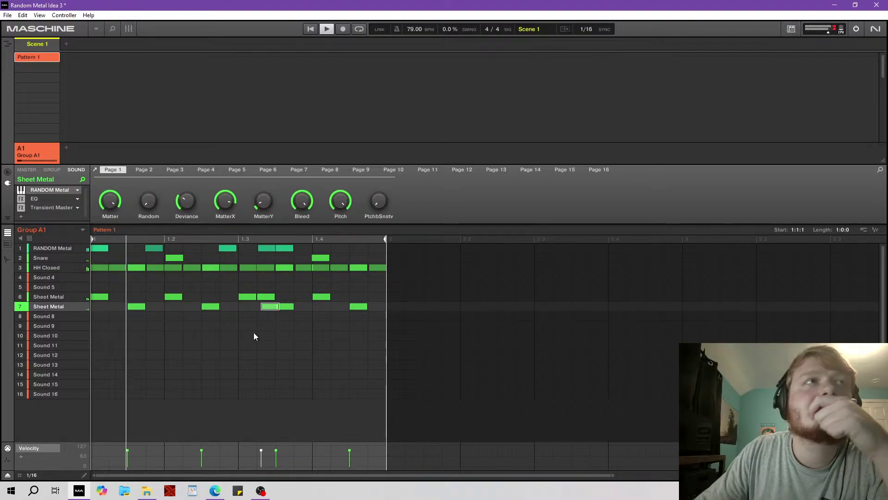
Examine Group A1's EQ and its effect options, and stop playback.
left_click(52, 170)
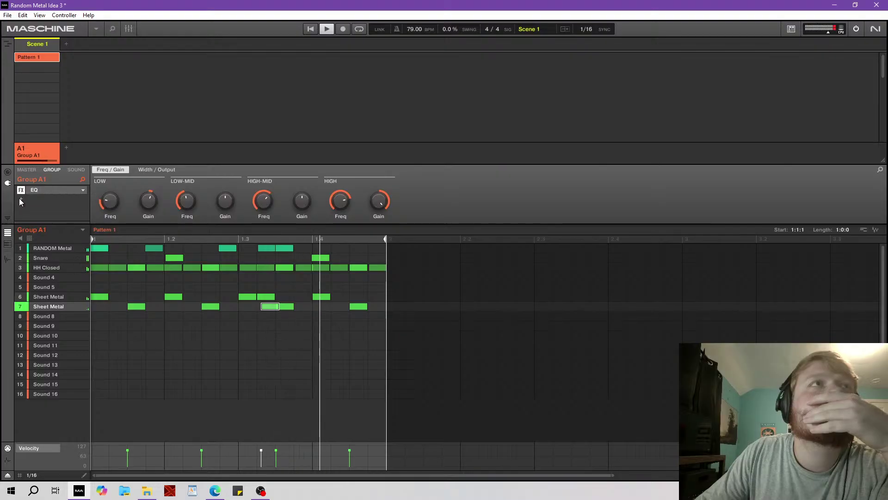
right_click(28, 190)
mouse_move(37, 217)
left_click(469, 180)
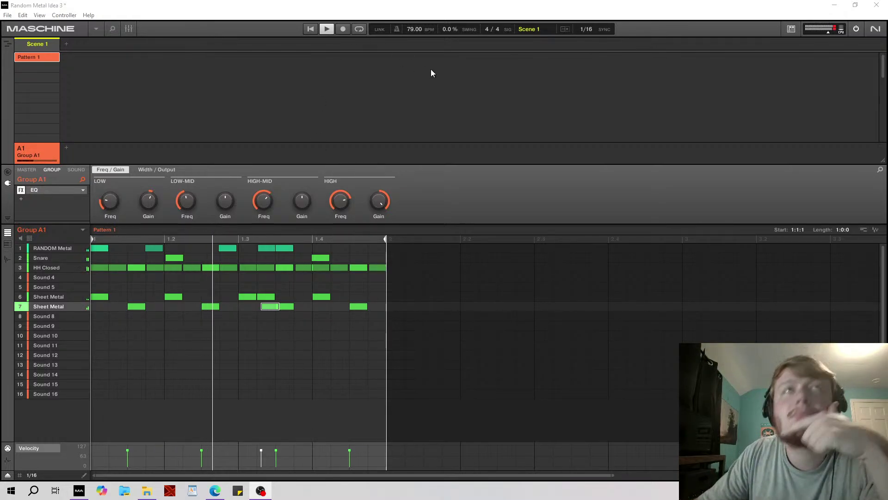
left_click(326, 33)
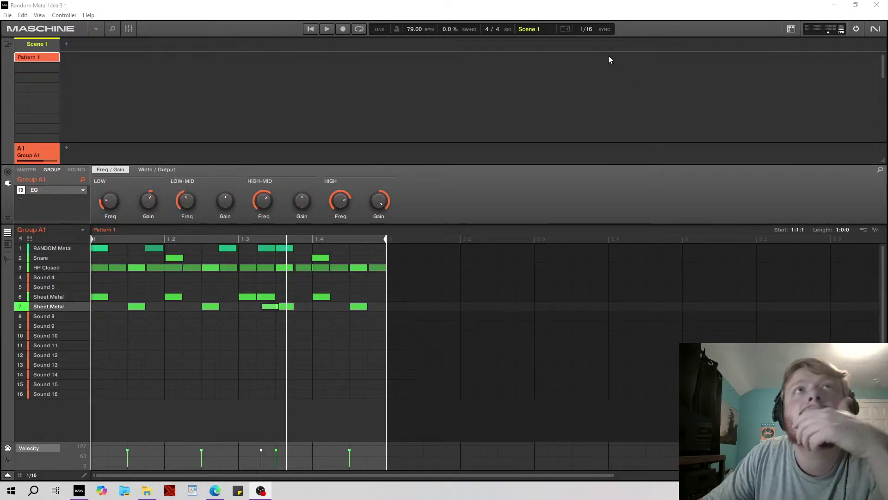
left_click(323, 29)
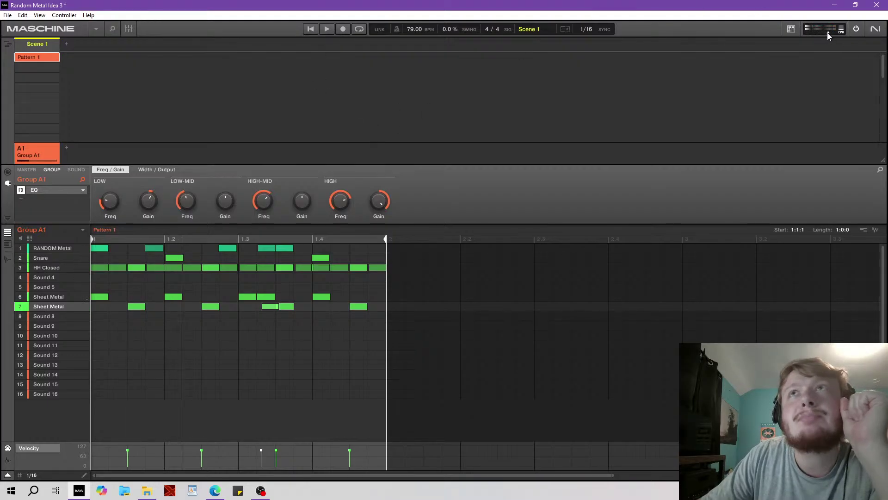
Open sound 7's RANDOM Metal interface to inspect its settings.
left_click(71, 168)
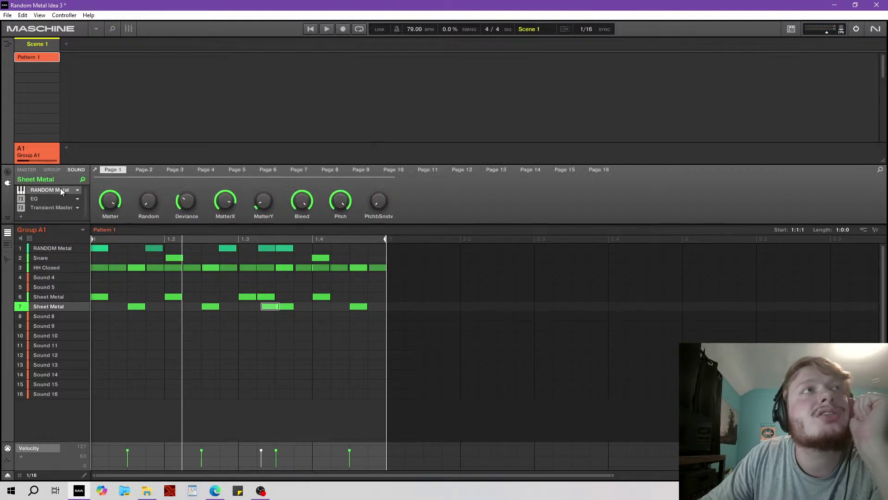
left_click(60, 188)
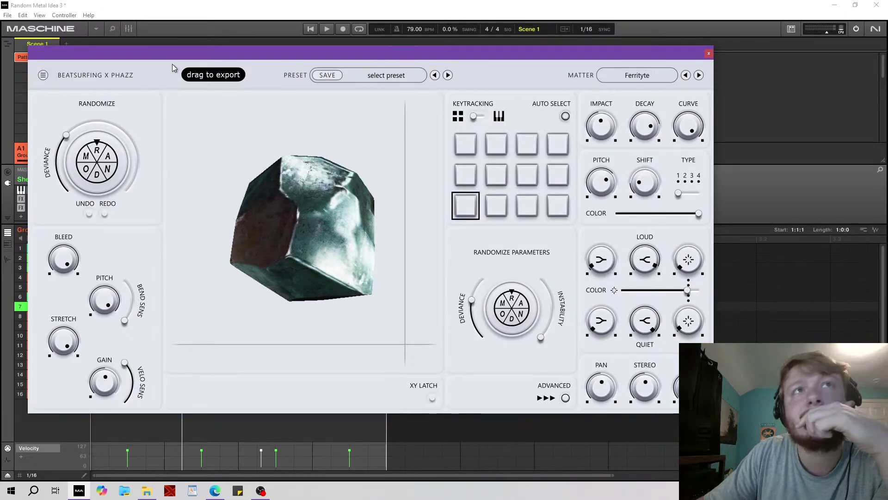
left_click_drag(393, 52, 454, 55)
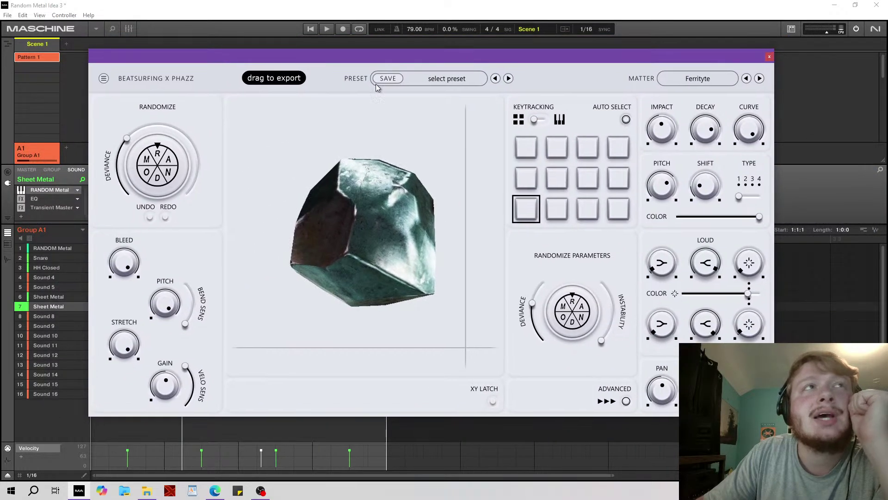
Open HH Closed's RANDOM Metal interface and reposition its window to inspect the settings.
left_click(53, 296)
left_click(49, 268)
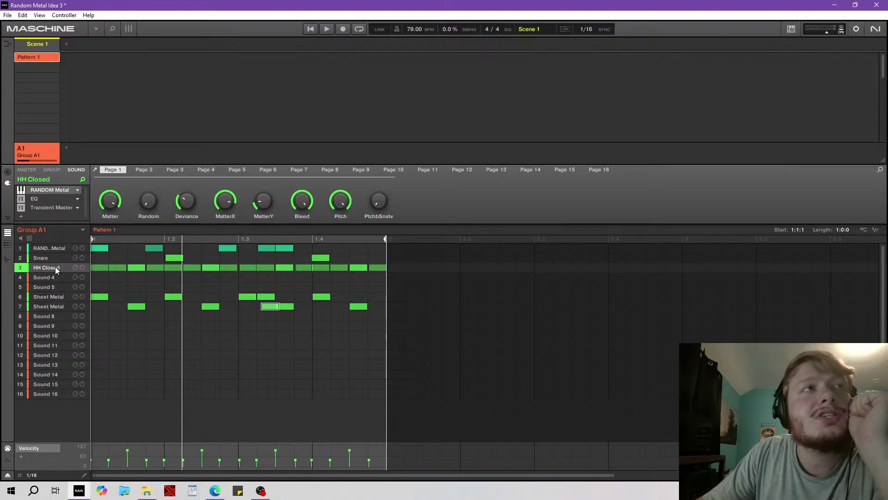
left_click(54, 191)
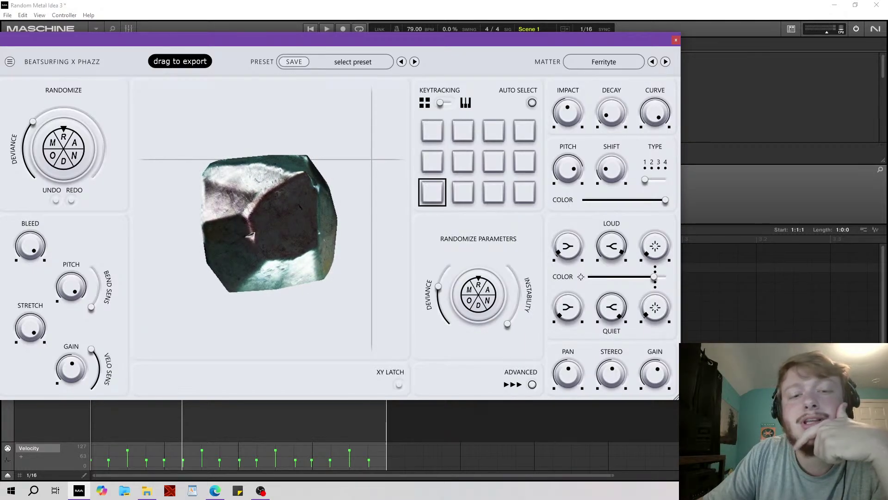
left_click_drag(366, 40, 382, 46)
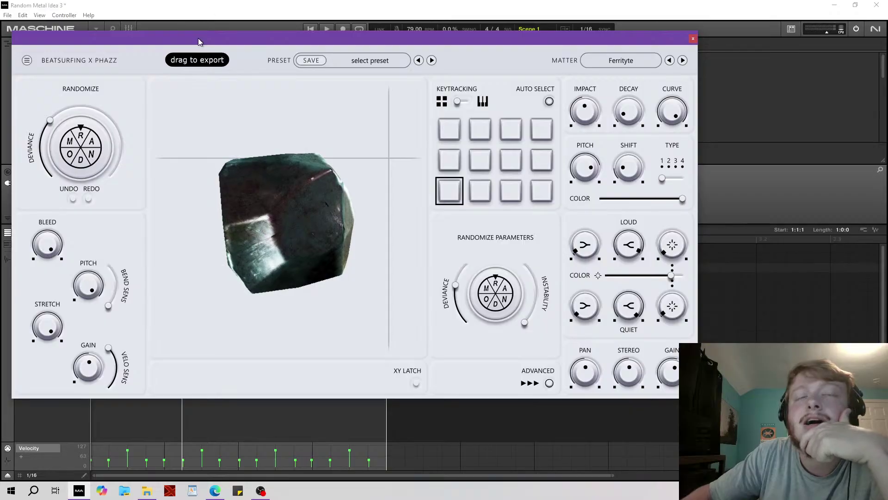
mouse_move(211, 40)
left_mouse_down()
mouse_move(227, 54)
mouse_move(220, 40)
left_mouse_up()
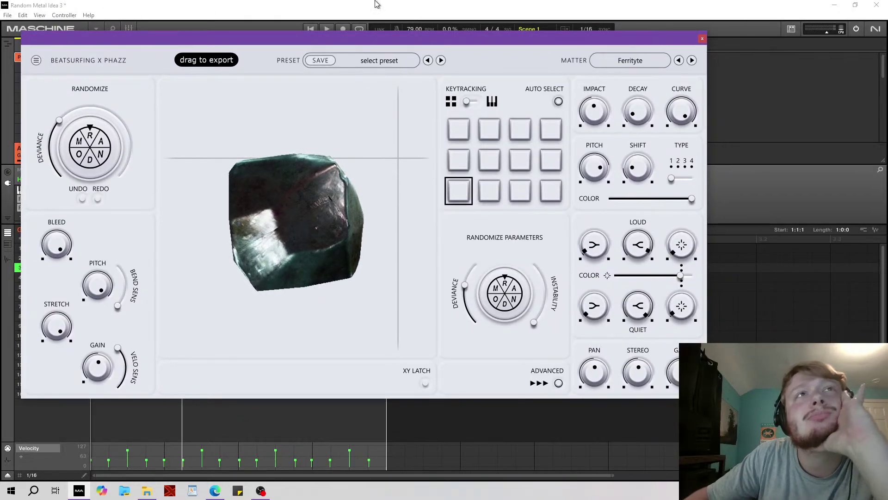
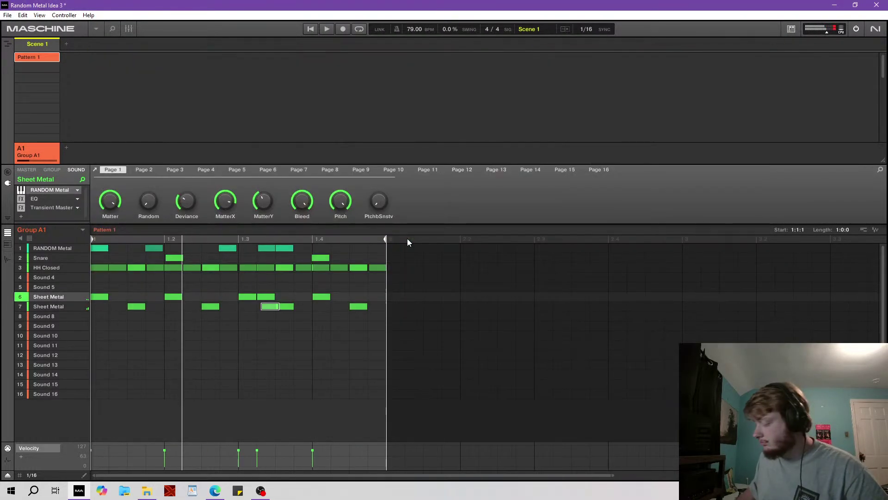
Play the pattern and examine Group A1's EQ settings while it runs.
key("space")
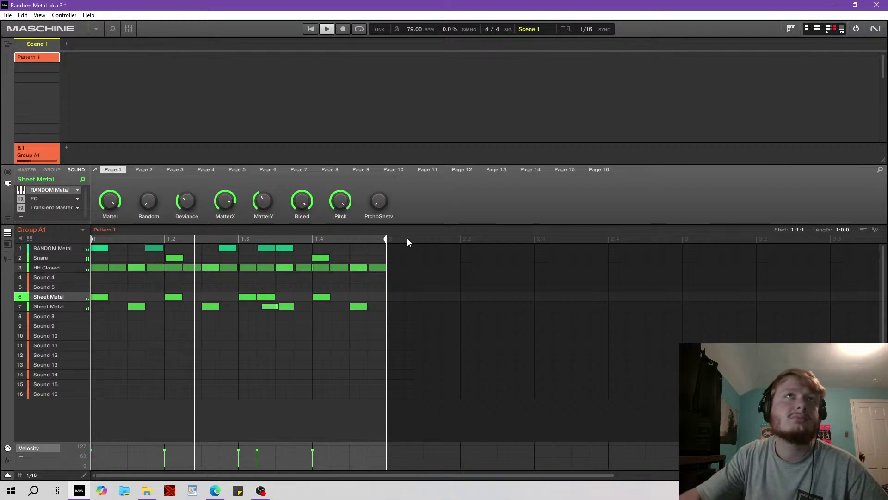
mouse_move(68, 262)
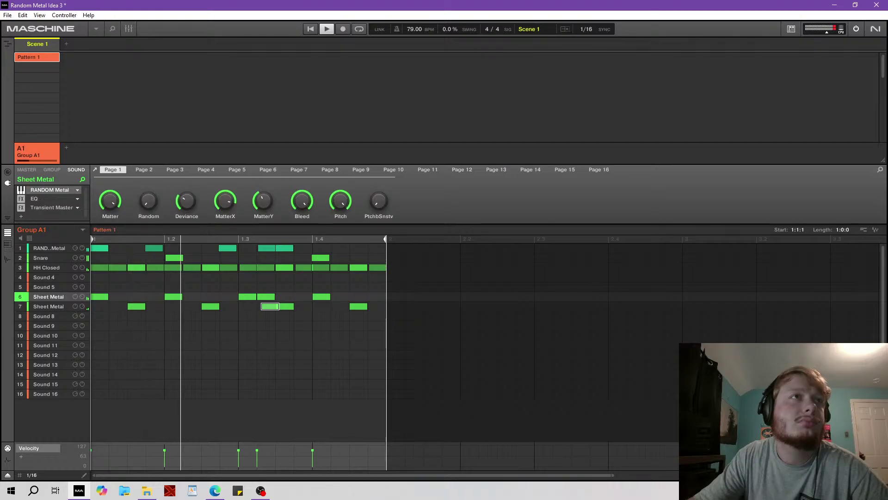
left_click(52, 170)
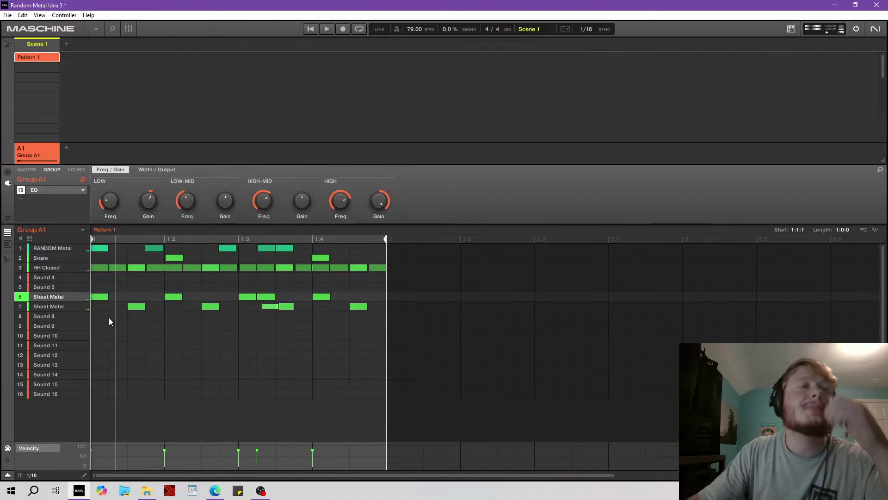
Select the empty Sound 5 slot and save the project.
left_click(49, 284)
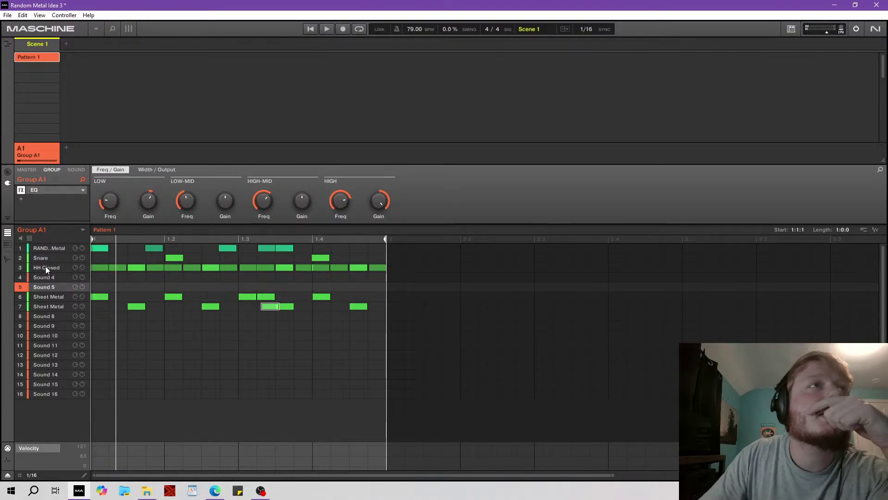
left_click(7, 14)
left_click(22, 60)
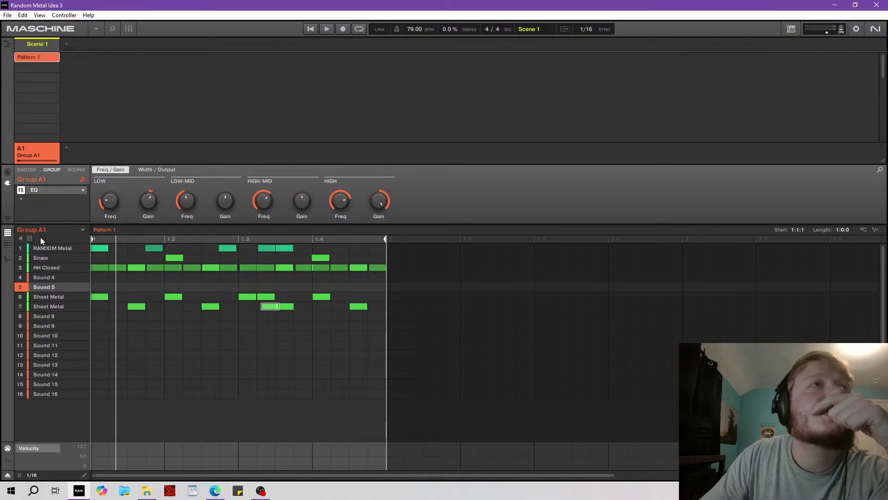
Load the RANDOM Metal instrument onto Sound 5.
left_click(75, 170)
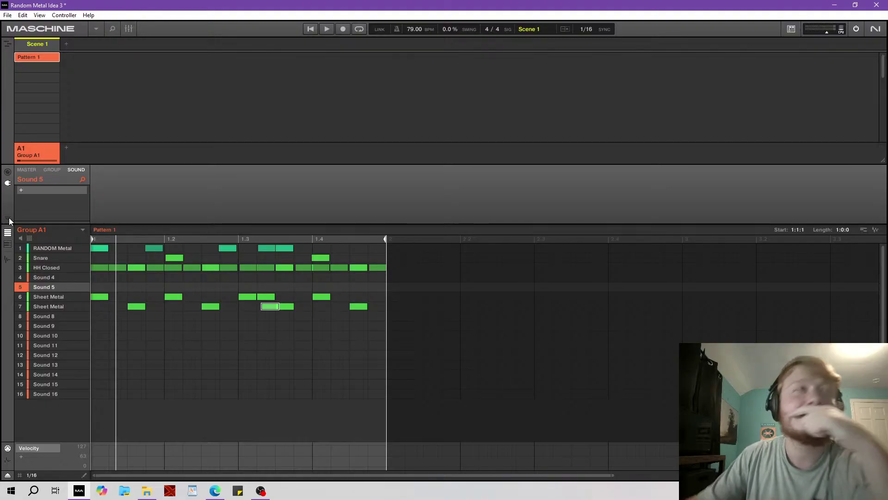
left_click(22, 189)
mouse_move(55, 209)
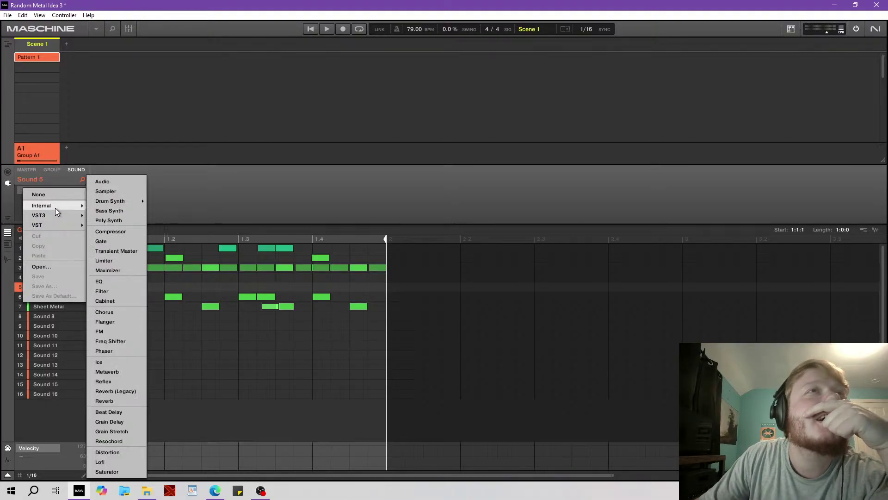
mouse_move(124, 234)
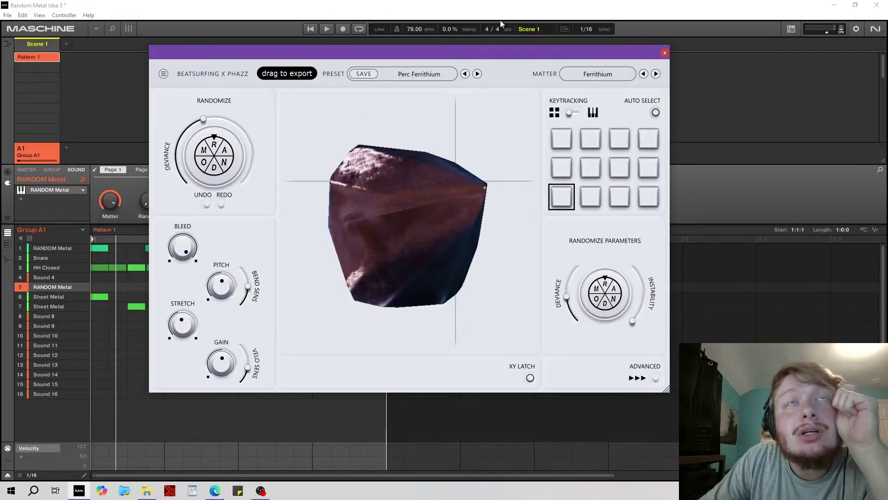
Set sound 5's matter to Lithorite and audition it near the upper-right corner of the XY field.
left_click(597, 74)
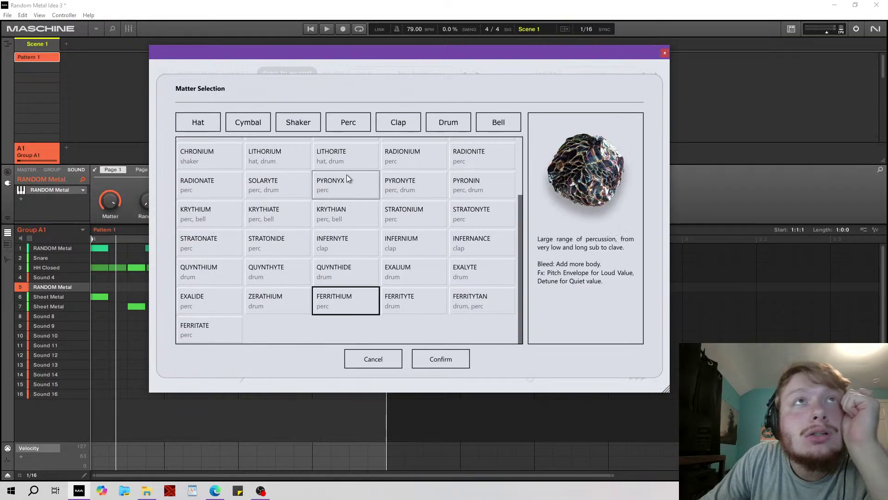
double_click(349, 160)
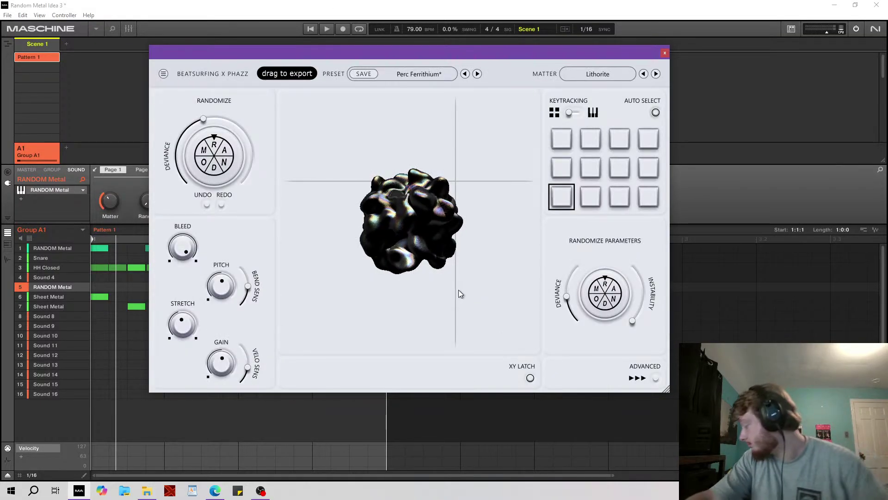
left_click(516, 101)
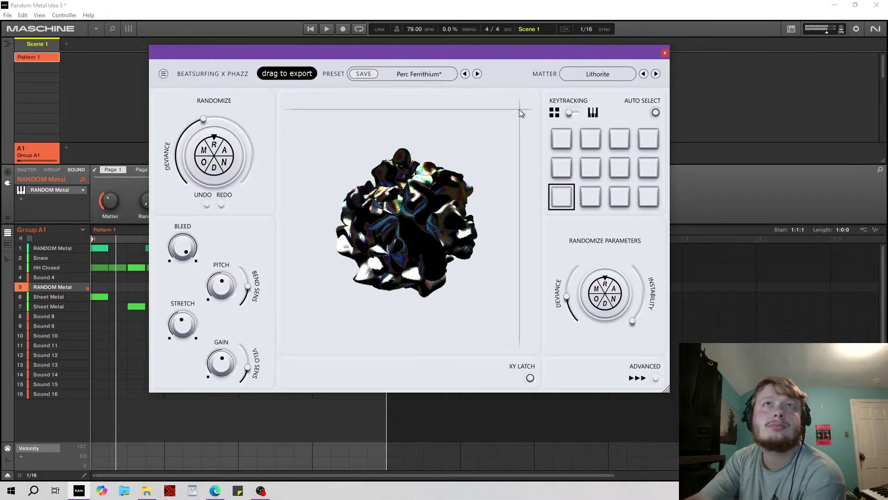
Load the Perc Ferrityte preset on sound 5 and change its matter to the cymbal type Osyrite.
left_click(478, 74)
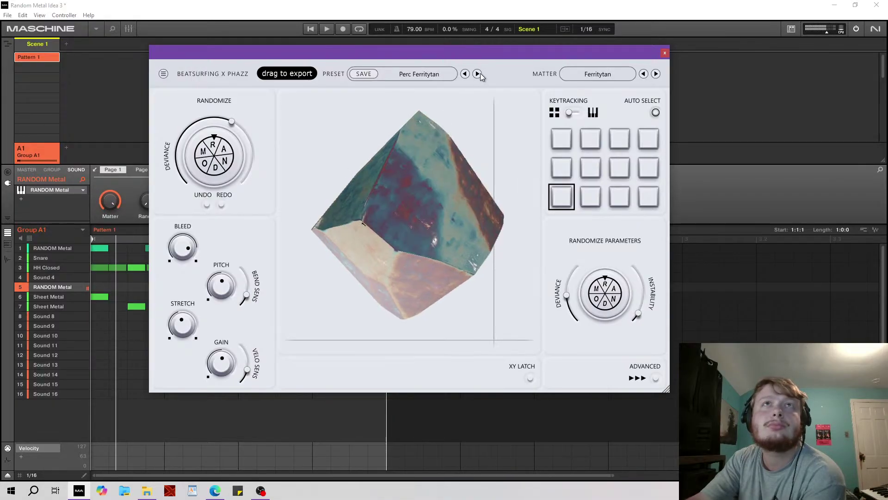
left_click(477, 74)
left_click(582, 76)
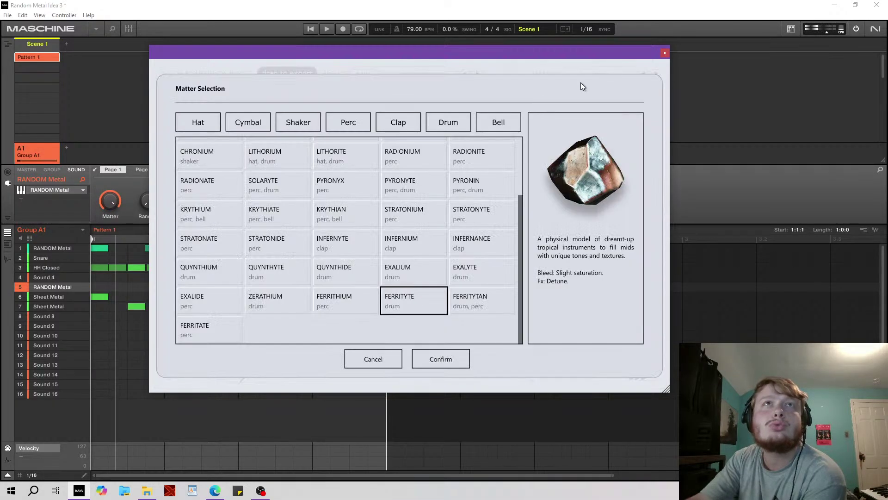
left_click(251, 125)
left_click(283, 153)
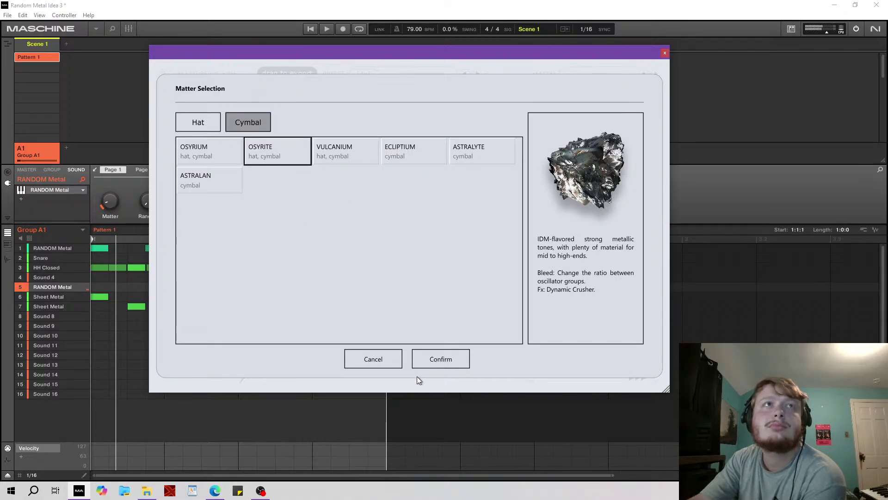
left_click(430, 359)
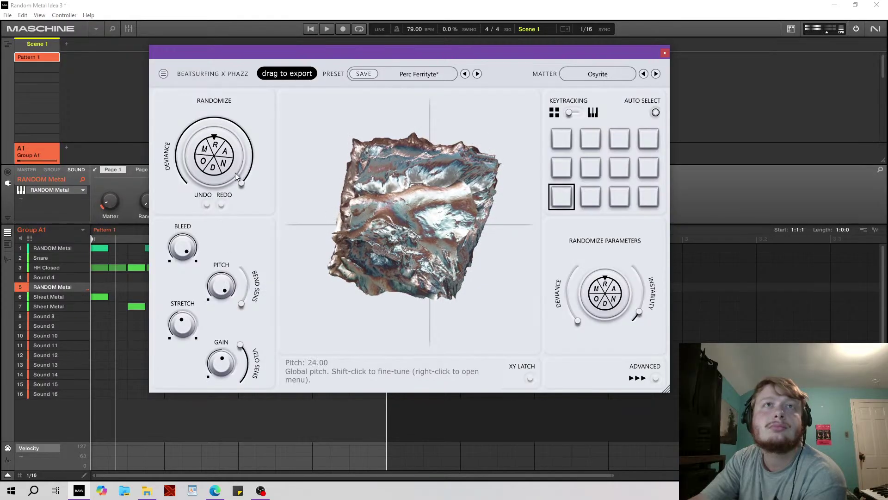
Show sound 5's advanced parameters, adjust the pad's pitch and shift, set its type to 4, and audition it across the XY field.
left_click(656, 378)
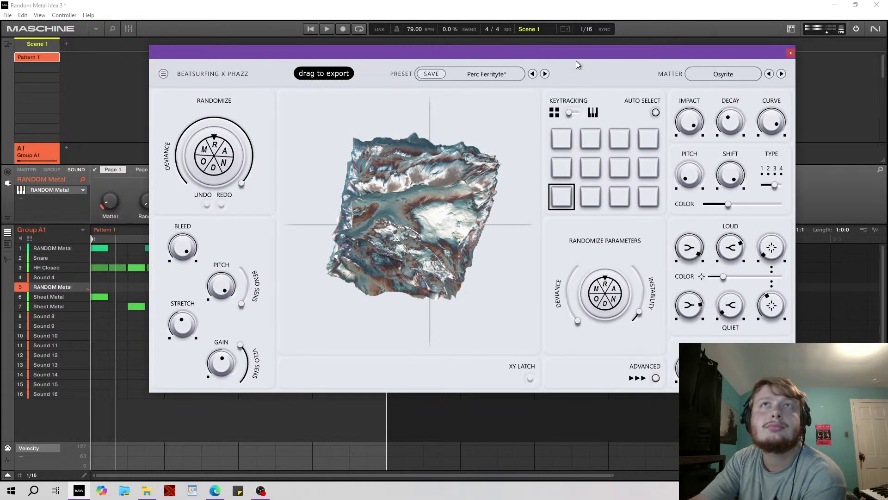
left_click_drag(611, 195, 611, 183)
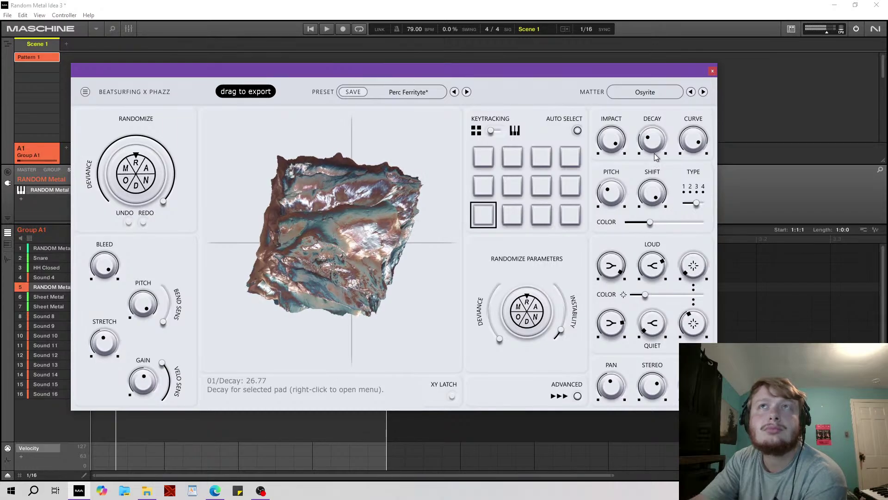
mouse_move(689, 204)
left_mouse_down()
mouse_move(682, 208)
mouse_move(702, 204)
left_mouse_up()
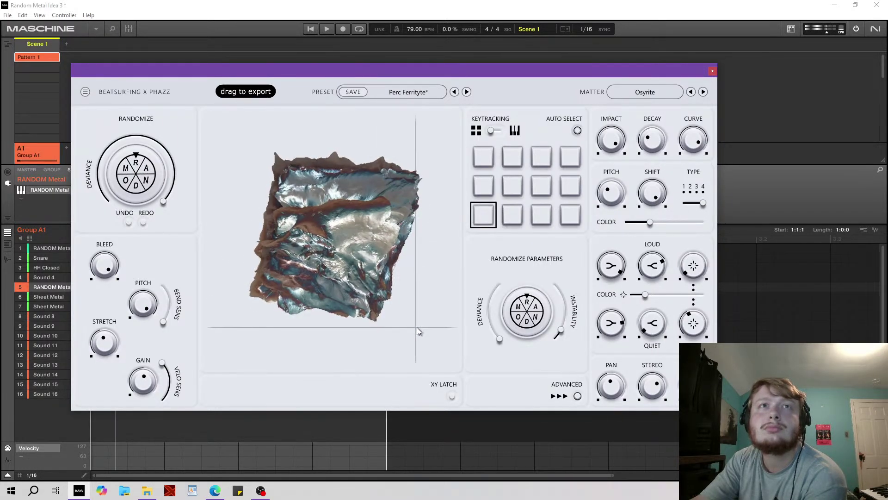
left_click_drag(404, 266, 408, 177)
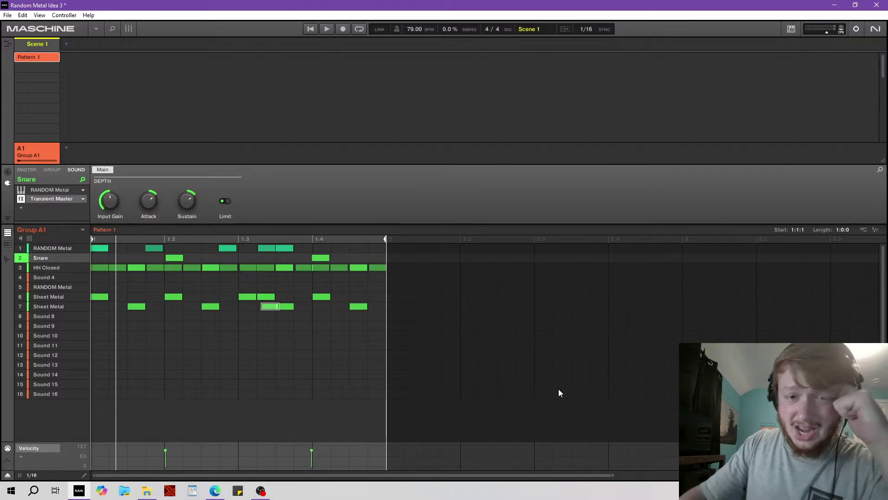
Open the Snare's RANDOM Metal interface, reposition and enlarge it, and sweep the pad's color and FX color.
double_click(60, 190)
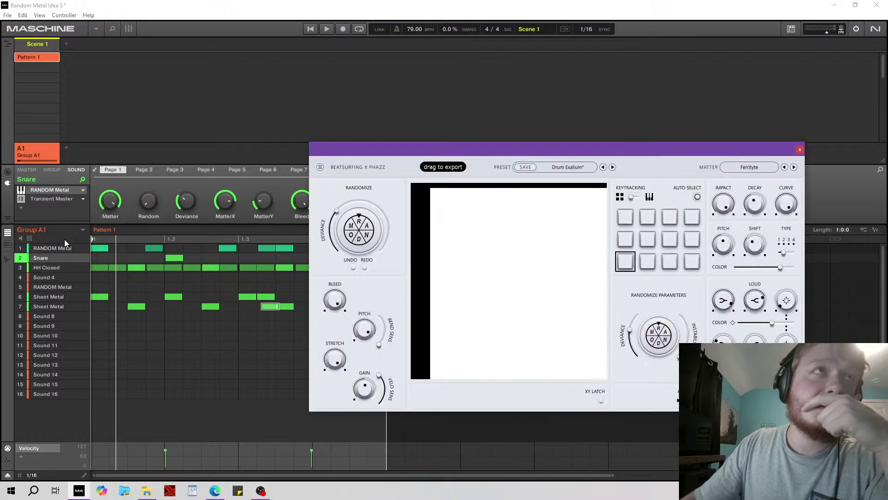
left_click_drag(499, 151, 288, 91)
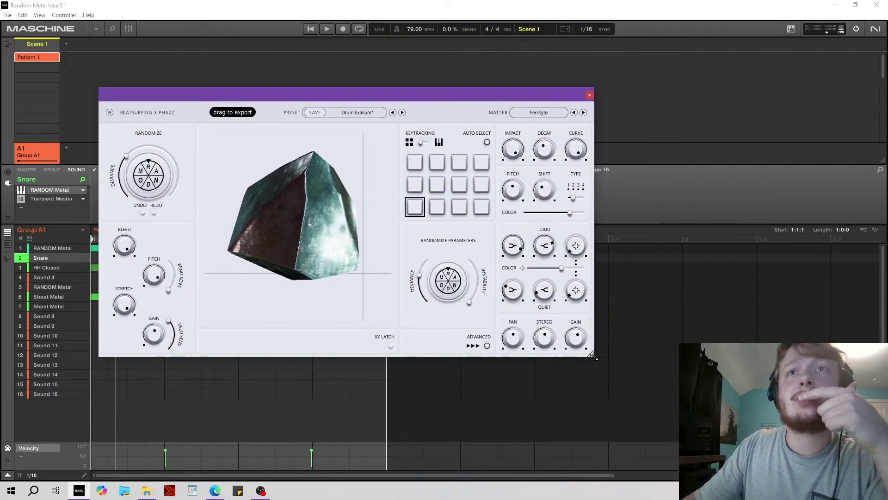
left_click_drag(354, 98, 357, 76)
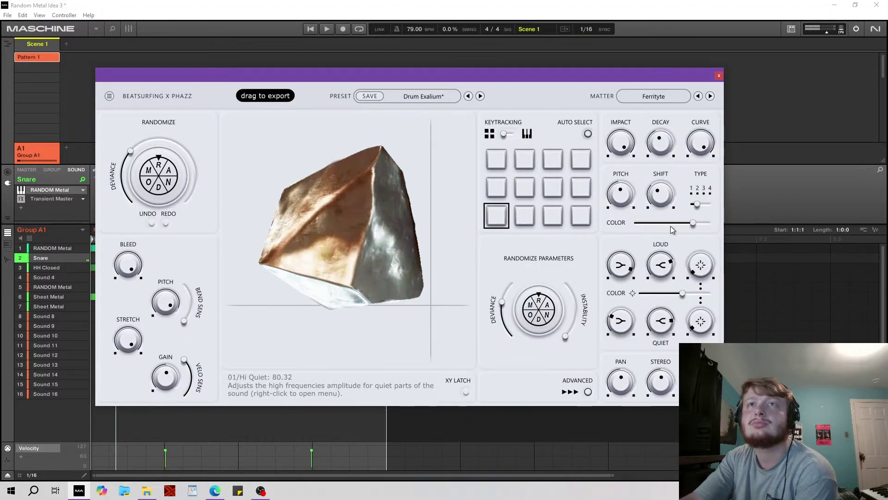
left_click_drag(683, 293, 712, 301)
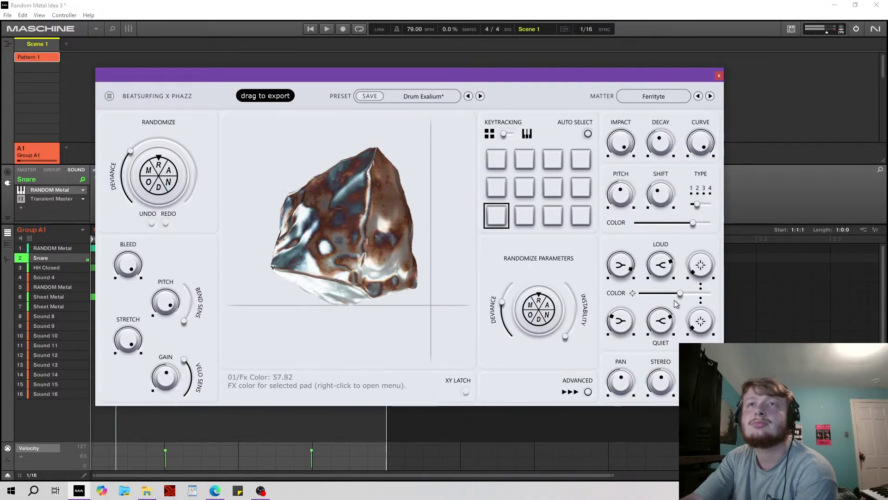
left_click_drag(653, 223, 692, 234)
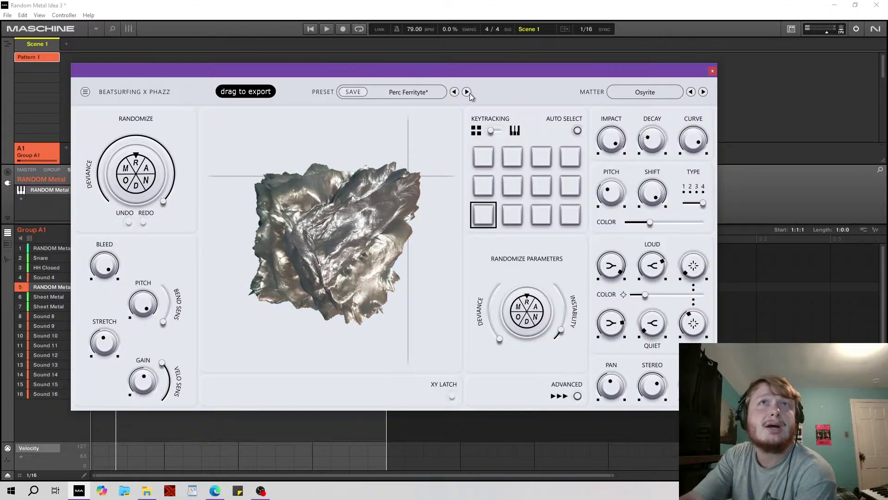
Load the Perc Krythiate preset on sound 5 and set its matter to the cymbal type Osyrite.
left_click(467, 92)
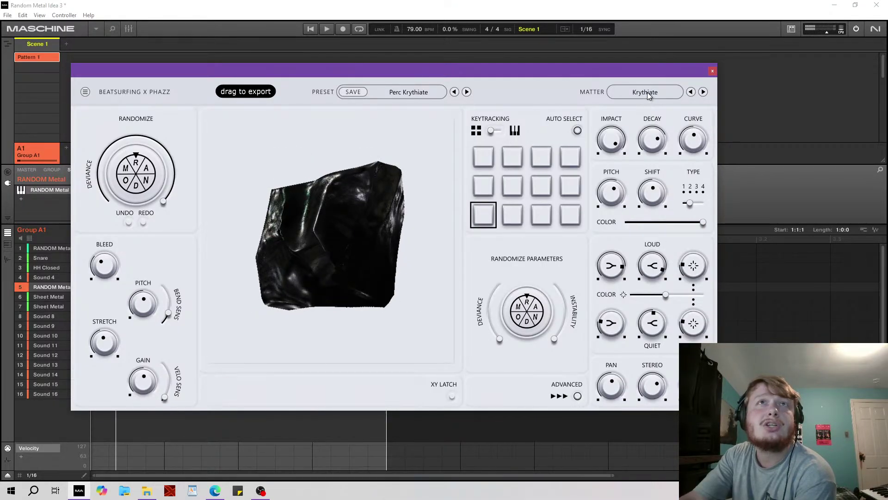
left_click(647, 93)
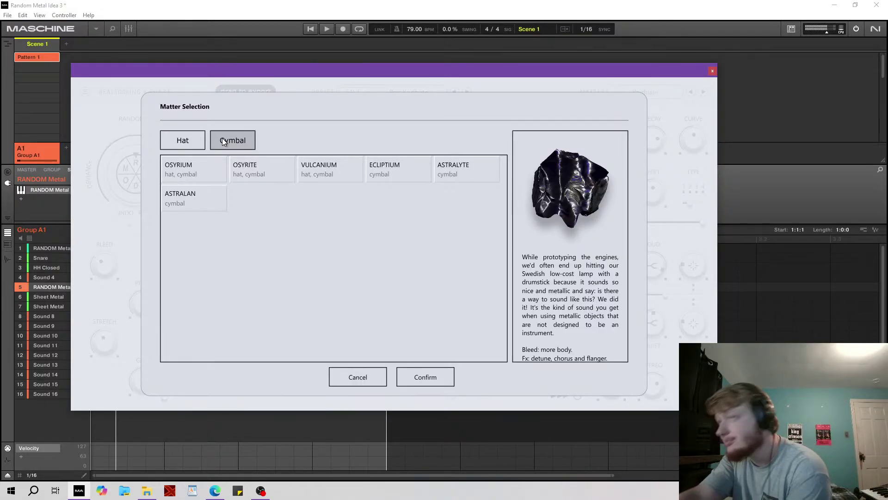
left_click(223, 141)
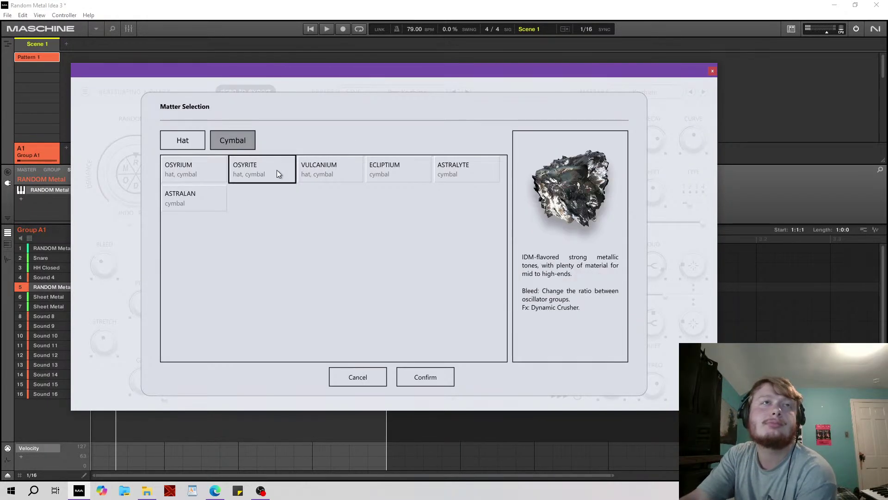
left_click(173, 178)
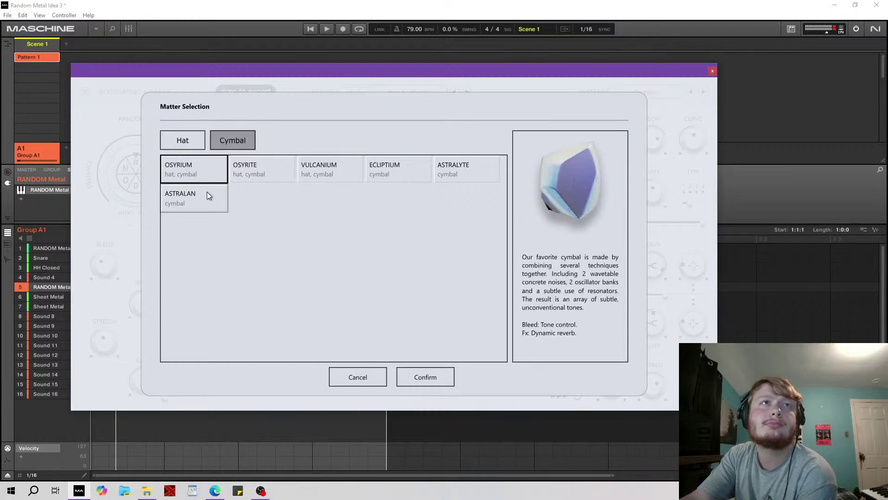
left_click(255, 171)
double_click(257, 171)
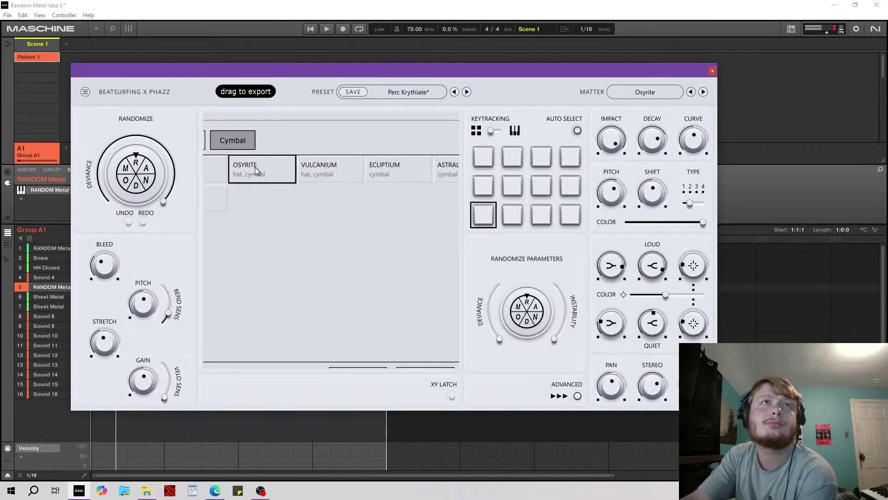
Compare the Osyrium, Osyrite and Vulcanium matters on sound 5, ending on Osyrium.
left_click(692, 92)
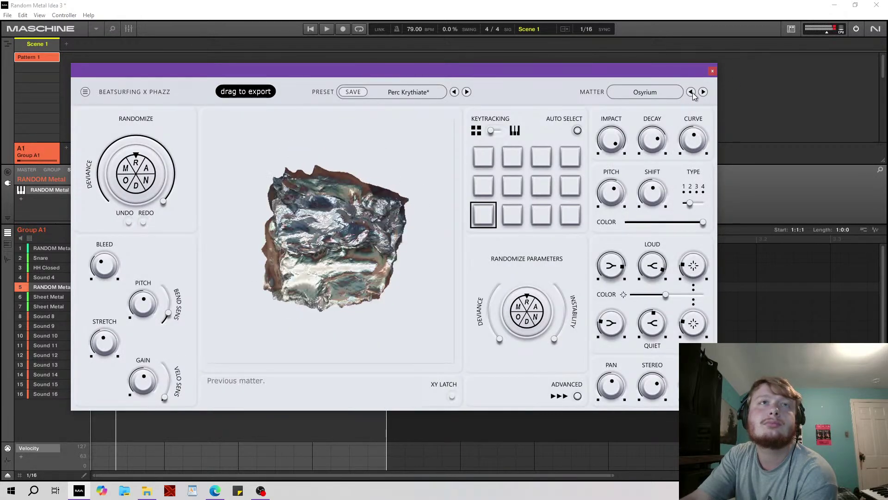
left_click(704, 92)
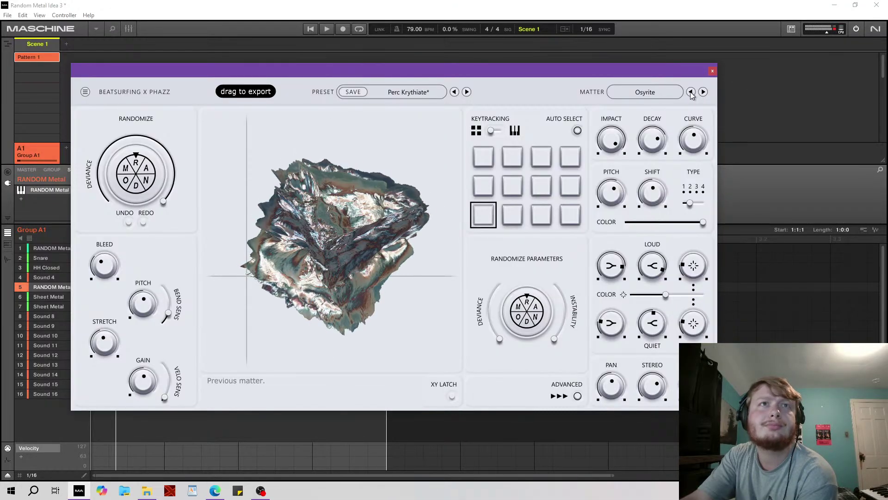
left_click(691, 92)
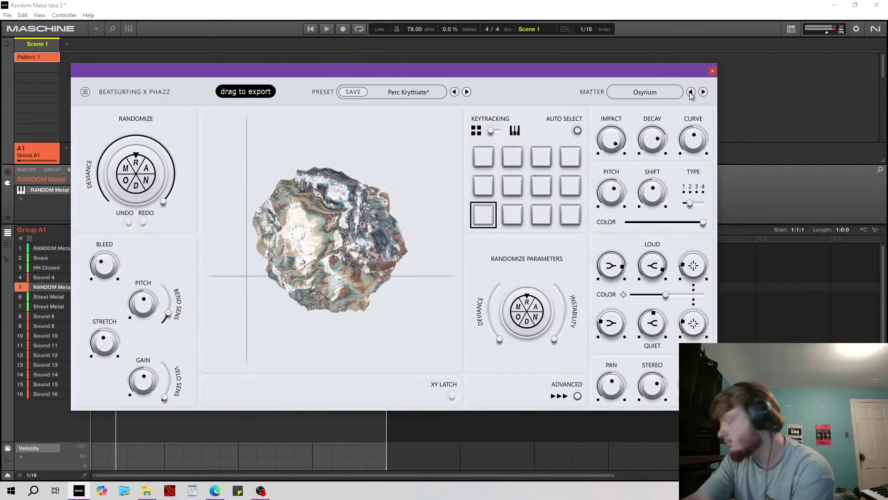
left_click(692, 92)
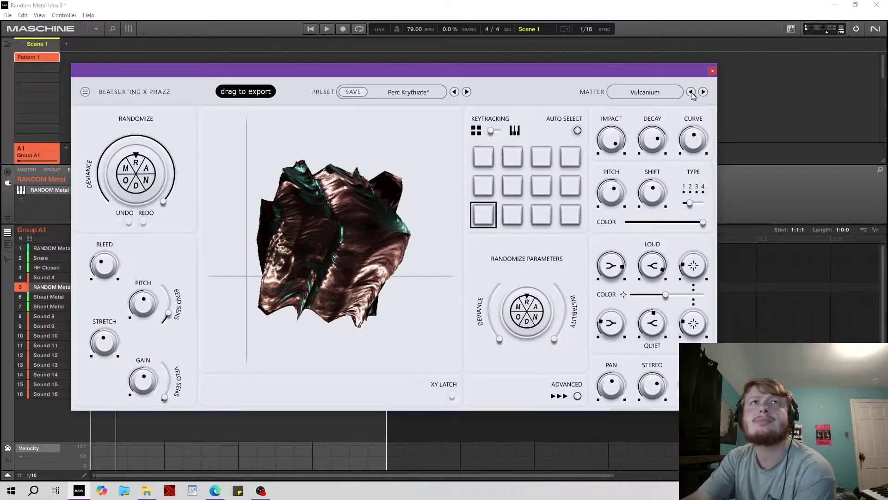
left_click(693, 93)
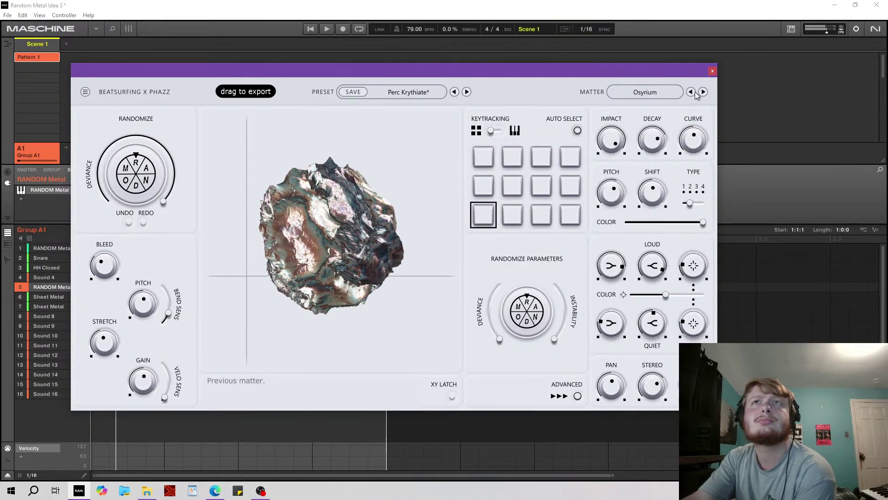
Set sound 5's matter to Vulcanium and audition its XY positions and types, keeping type 2 with a shorter decay.
left_click(693, 92)
left_click(692, 93)
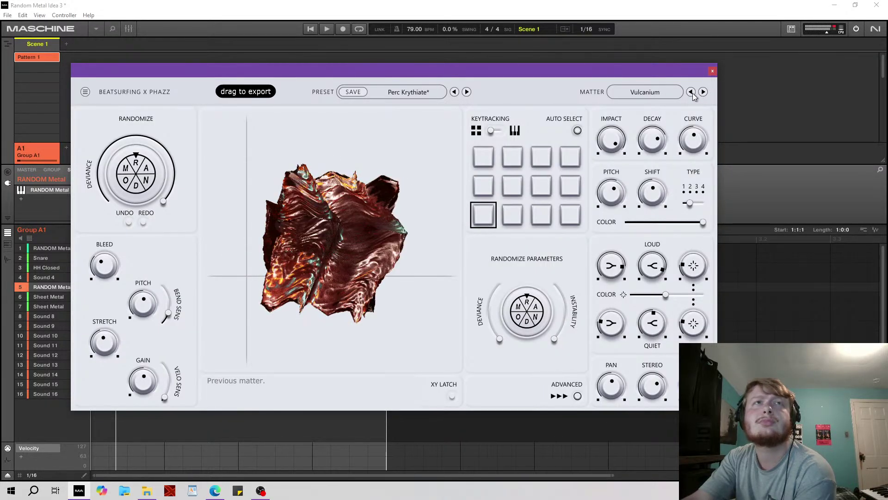
left_click(385, 202)
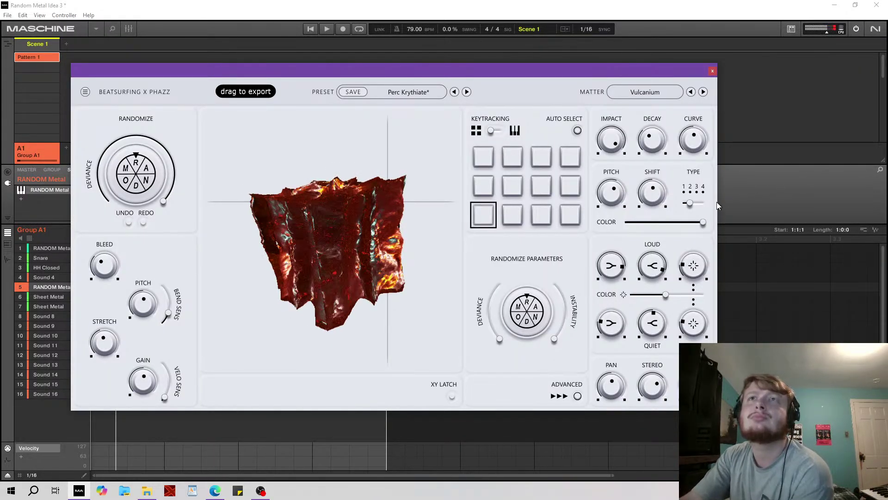
left_click(697, 204)
left_click(690, 203)
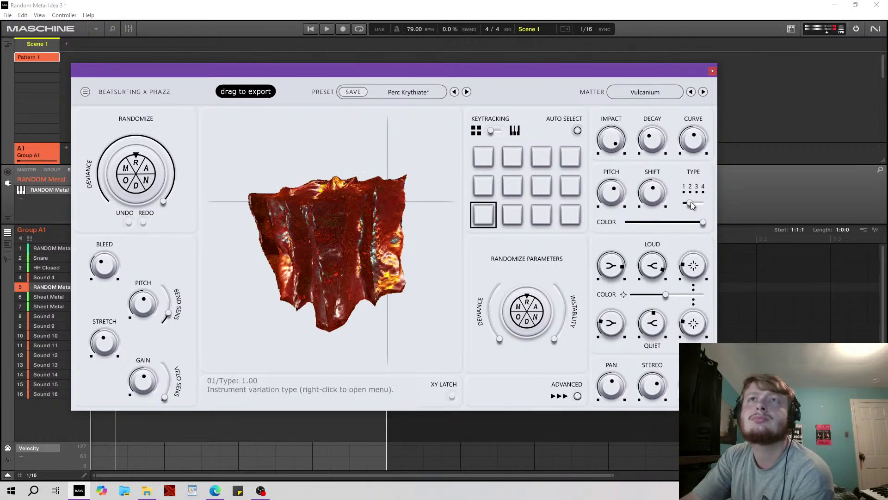
left_click(247, 300)
left_click_drag(246, 303, 251, 198)
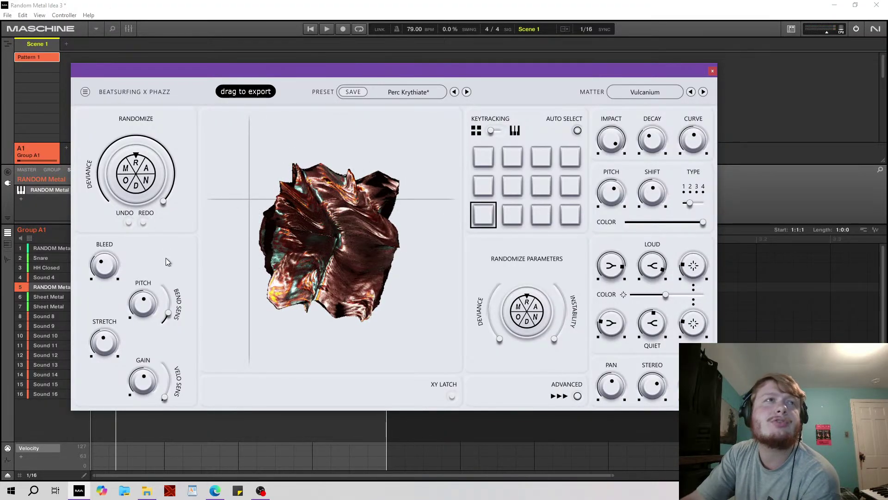
Raise sound 5's bleed, try different pad pitches and XY positions, and set the pad's stereo amount to about 79.
double_click(153, 305)
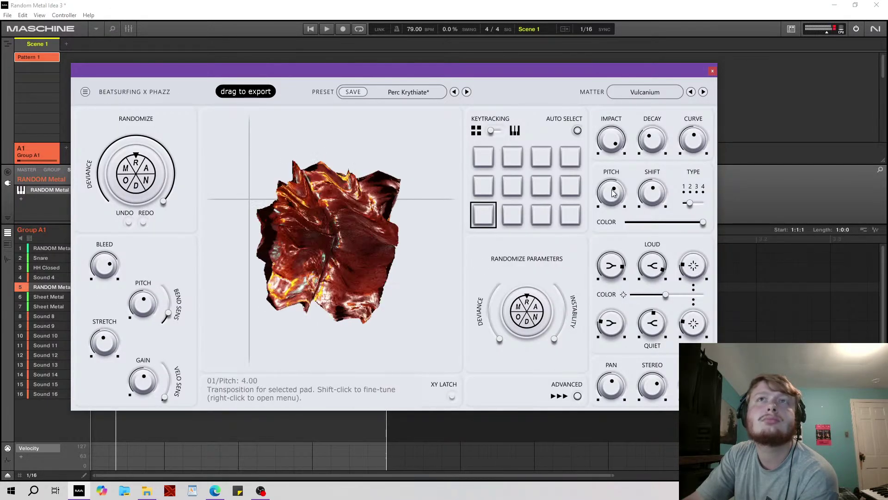
left_click_drag(617, 193, 620, 198)
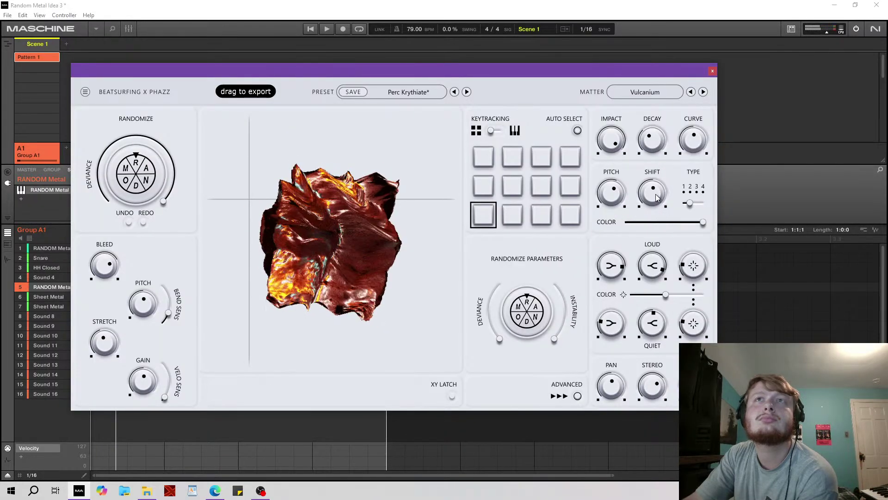
left_click_drag(618, 194, 620, 180)
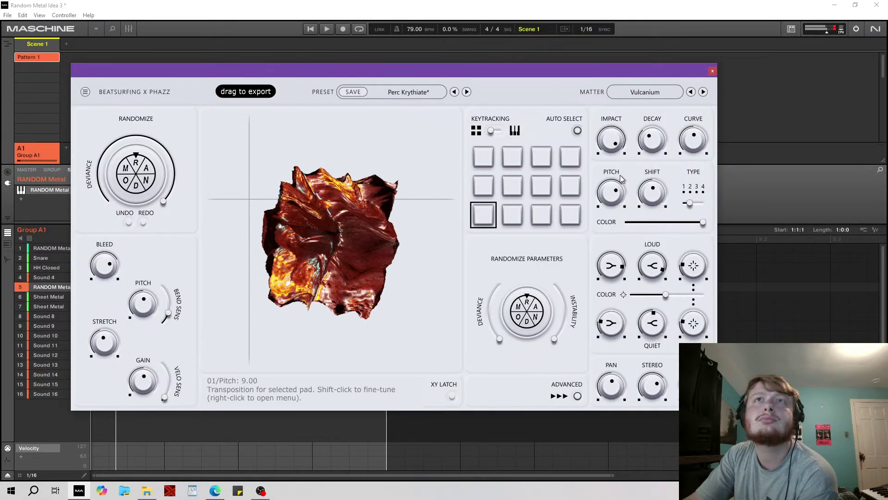
left_click_drag(307, 192, 236, 221)
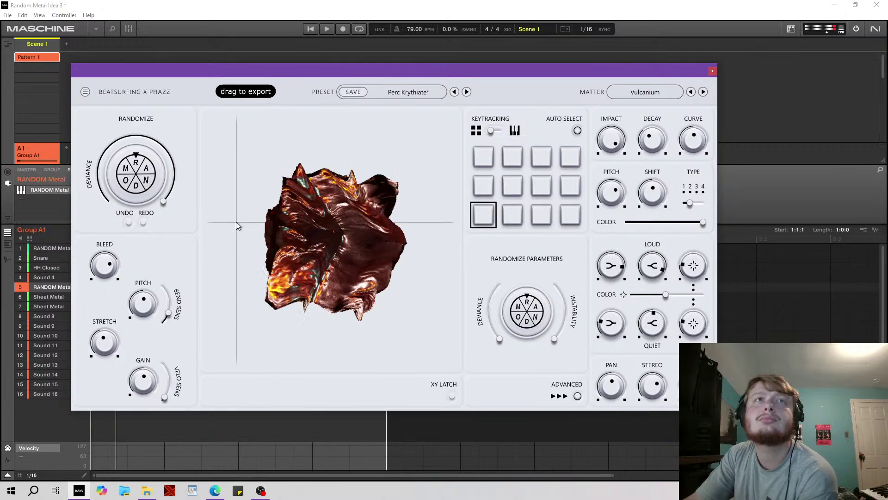
left_click_drag(664, 398, 664, 393)
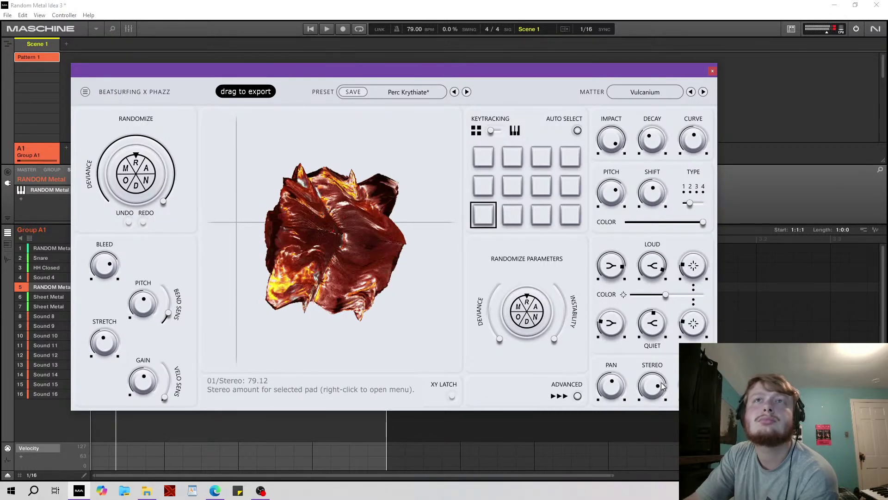
left_click_drag(250, 188, 246, 229)
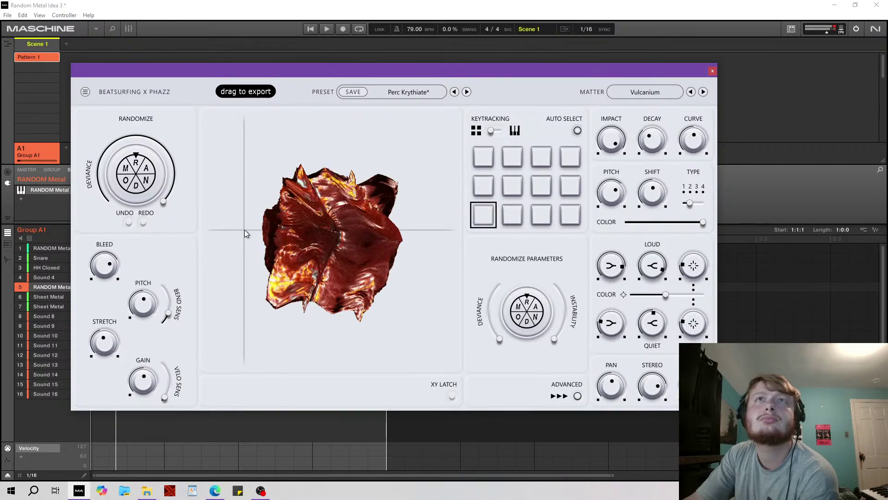
Lengthen the pad's decay with a curve of about -20, reduce its impact, and raise the high frequencies of its quiet parts.
left_click_drag(653, 135, 700, 108)
left_click_drag(694, 139, 694, 155)
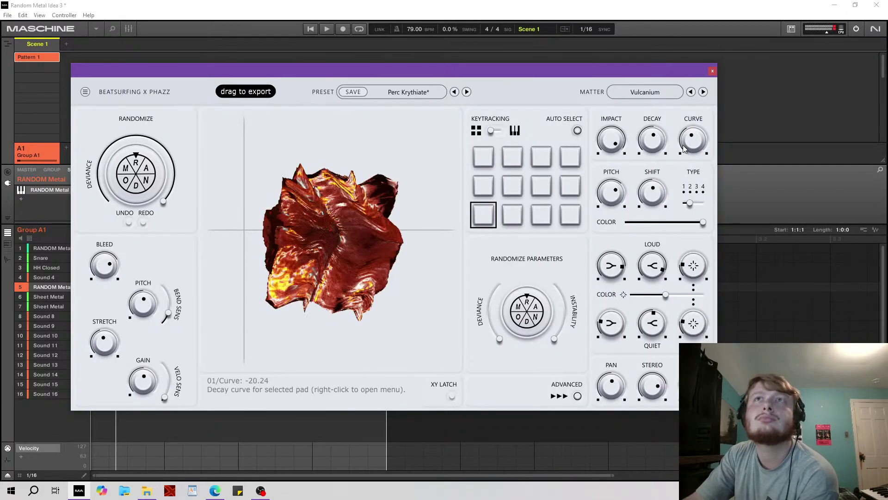
left_click_drag(611, 139, 616, 195)
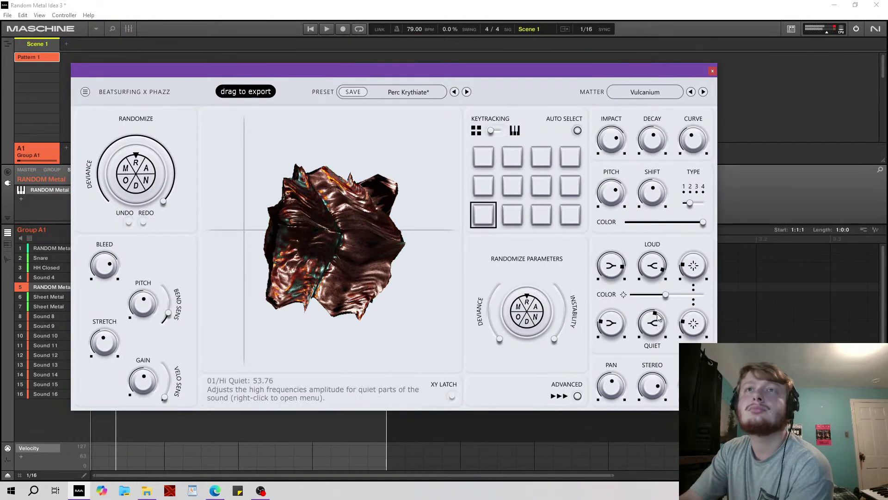
left_click(712, 71)
Add a Compressor after the EQ on Group A1 and save the project.
mouse_move(77, 290)
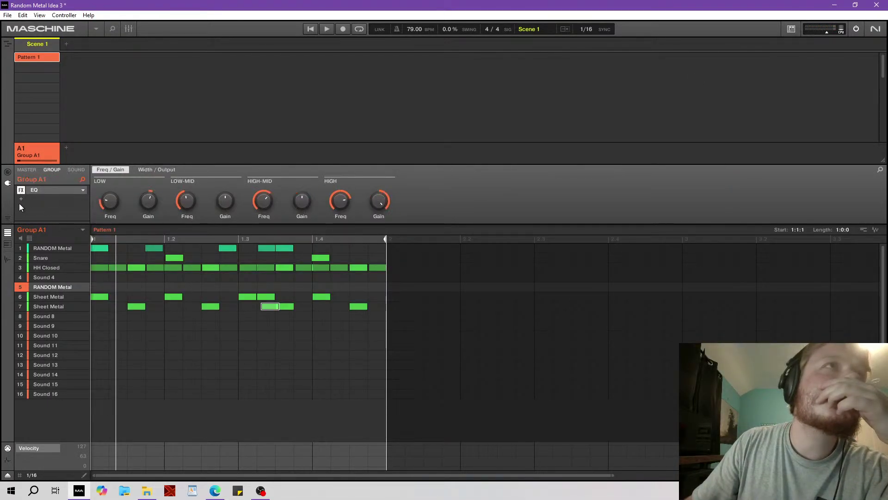
left_click(21, 204)
mouse_move(52, 217)
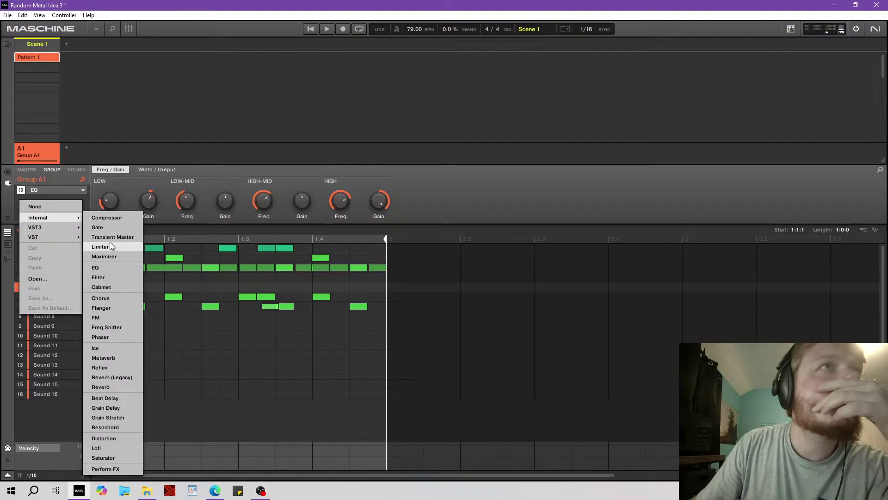
left_click(109, 216)
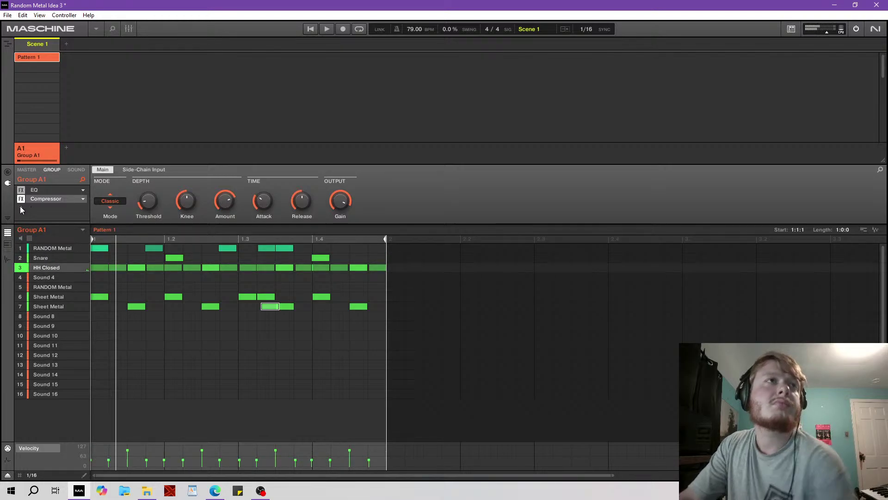
left_click(9, 14)
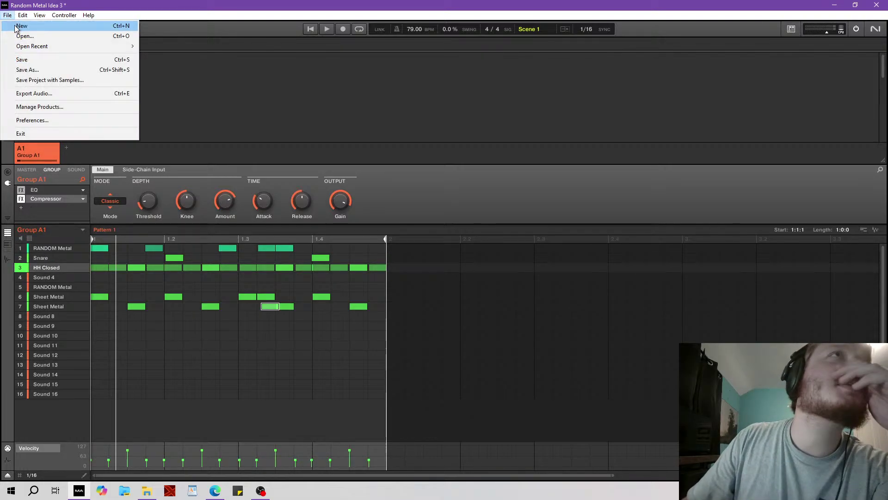
left_click(25, 60)
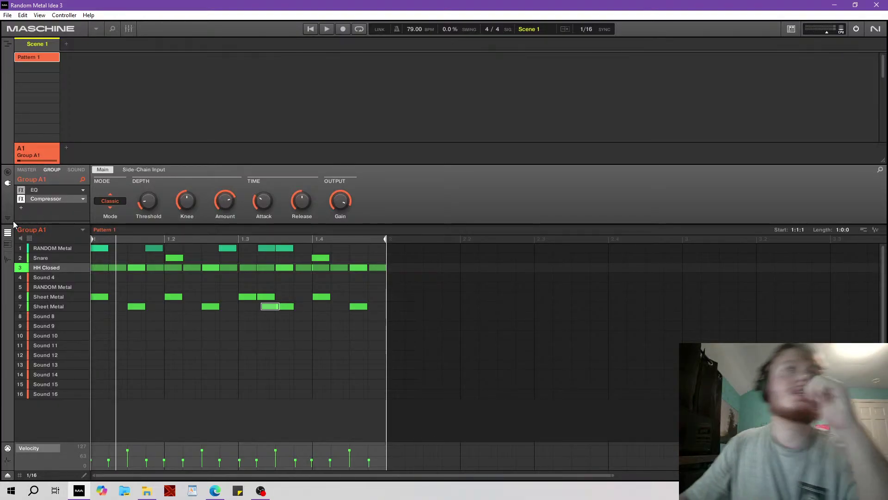
Place eighth-note hits for sound 5 across the whole bar of Pattern 1.
mouse_move(81, 274)
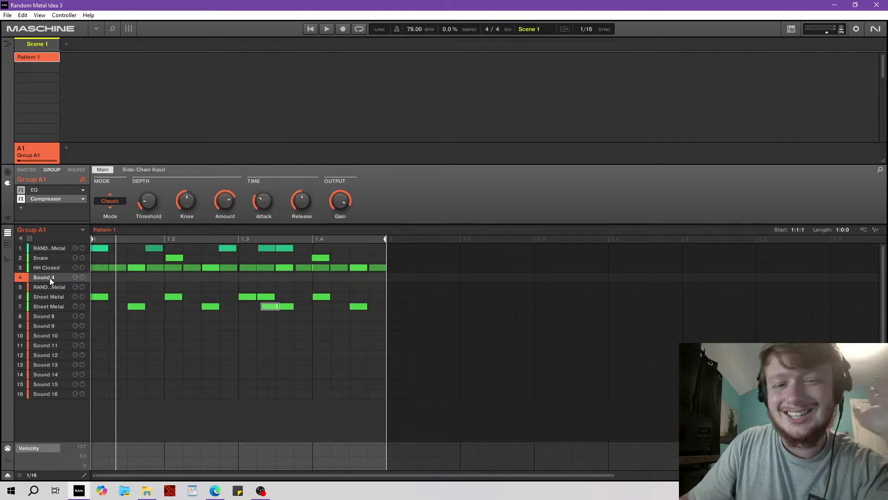
left_click(45, 298)
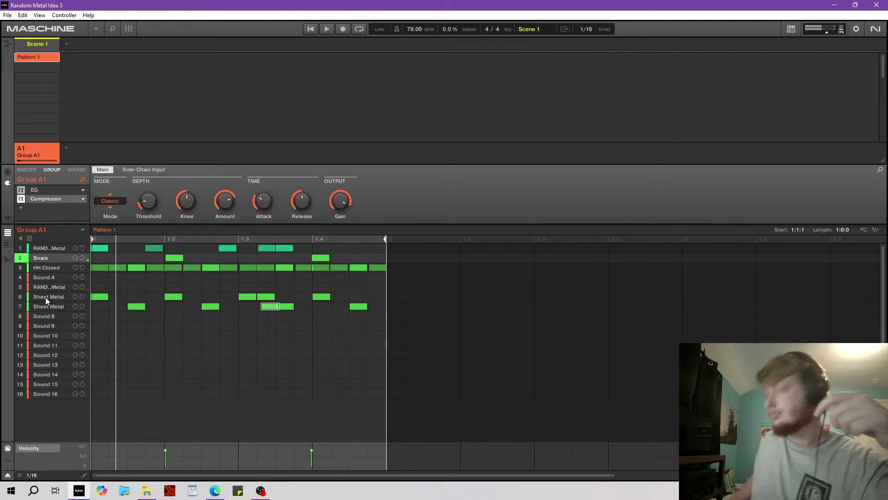
left_click(99, 286)
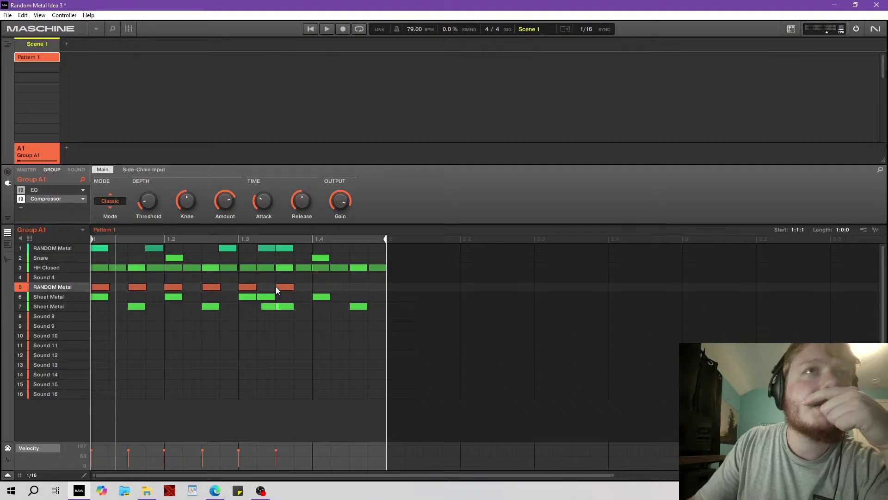
left_click(313, 288)
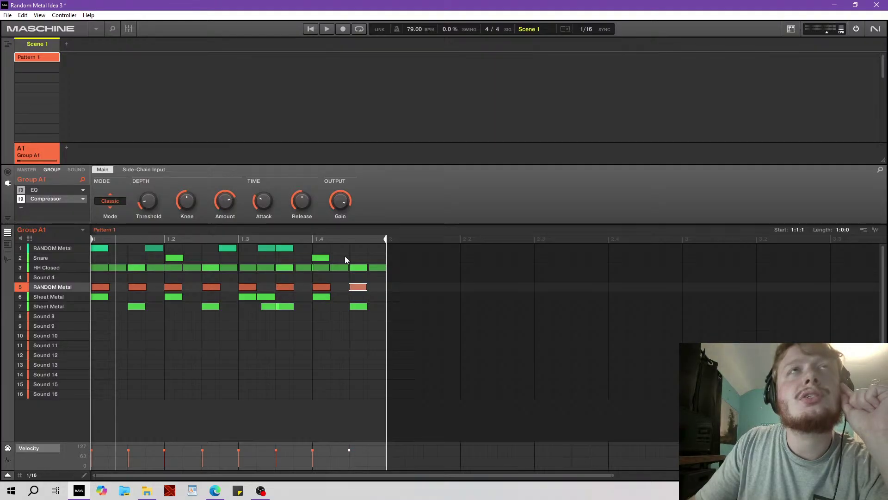
Lower sound 5's global pitch to about -3 during playback and remove its notes on the four beats.
left_click(312, 29)
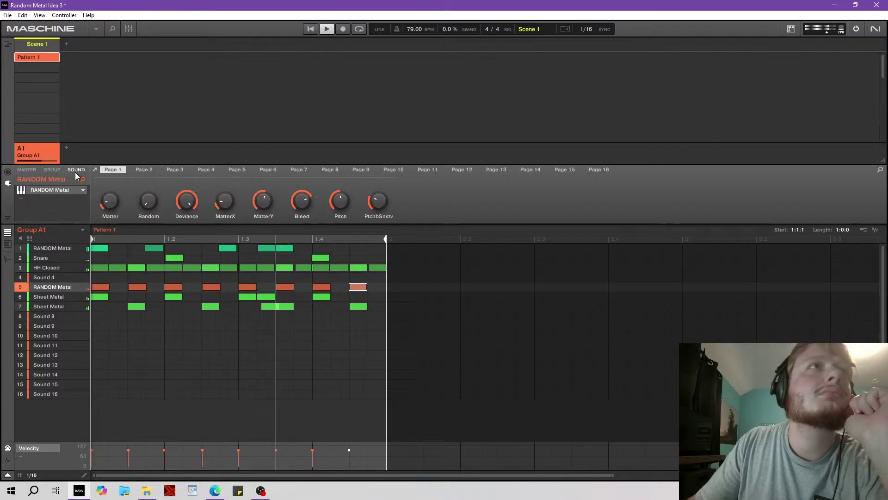
left_click(66, 191)
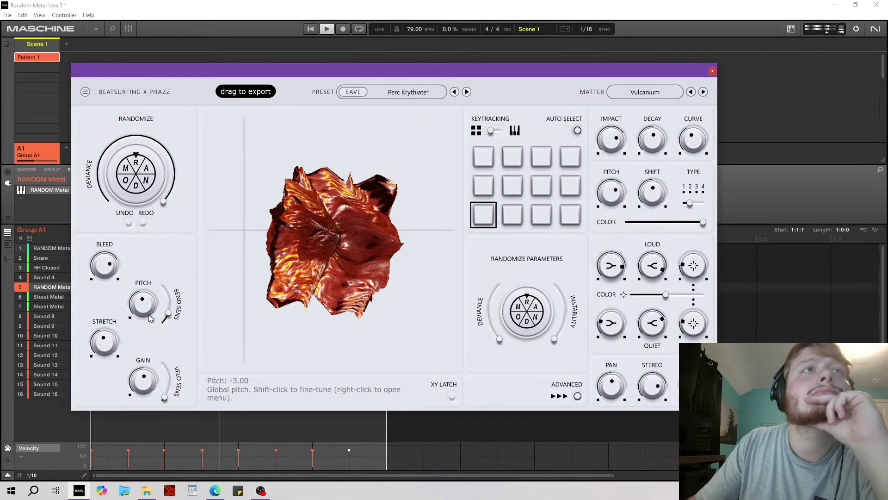
left_click(713, 71)
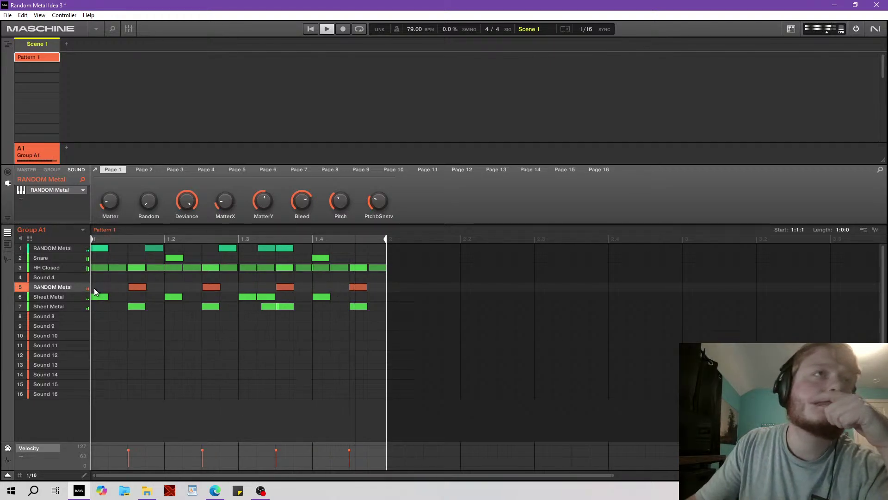
Raise the velocities of the HH Closed notes on beats 1 and 2, moving the plugin window clear of the pattern.
left_click(94, 268)
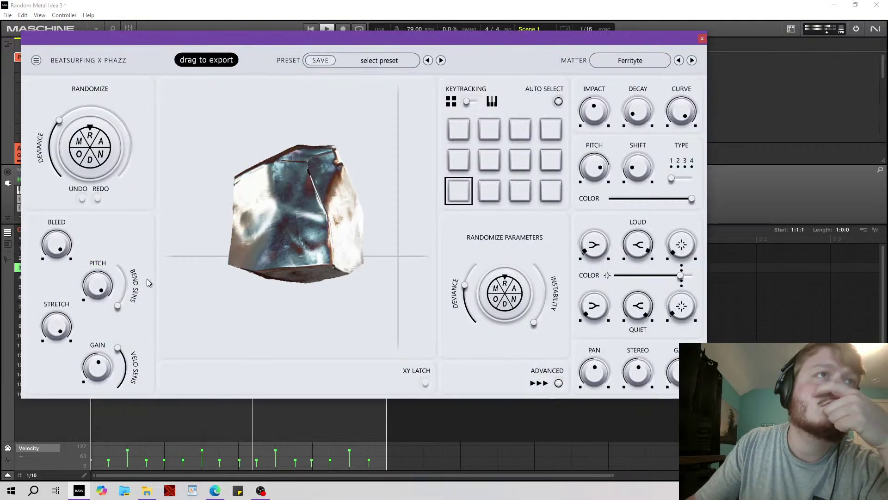
left_click_drag(168, 37, 331, 39)
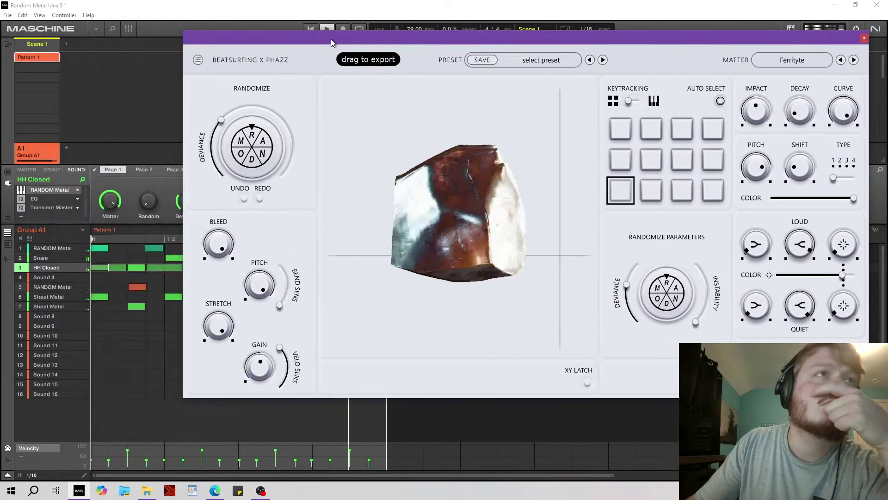
left_click(94, 461)
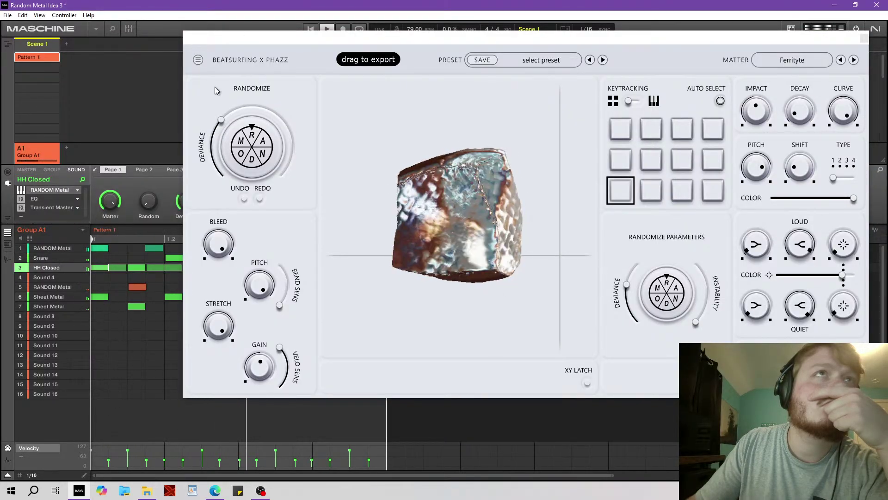
left_click_drag(247, 36, 355, 64)
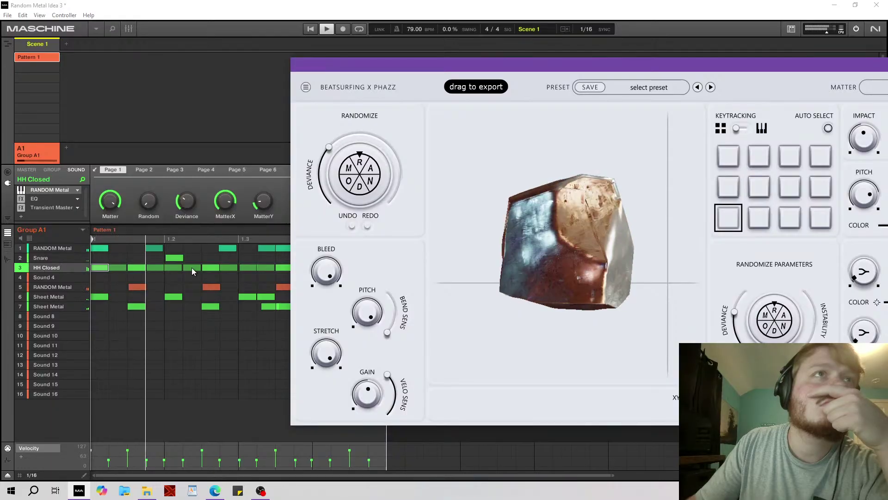
left_click(174, 268)
left_click_drag(174, 459, 174, 451)
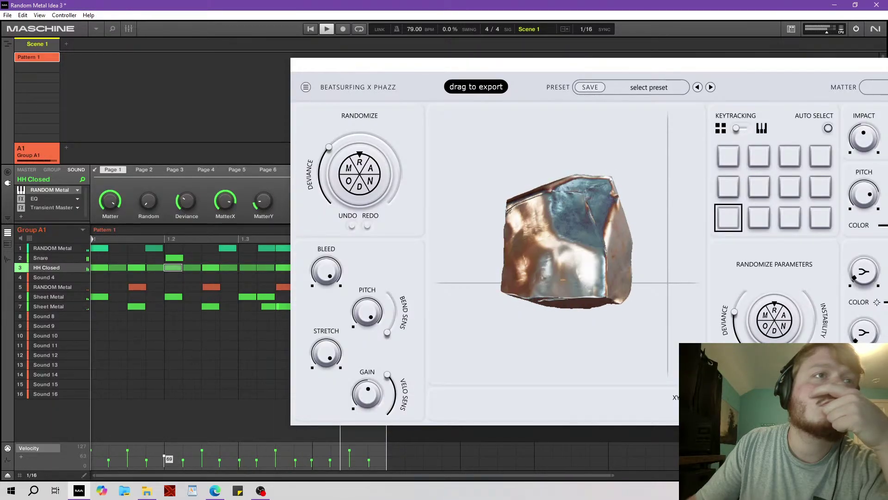
Add sound 5's notes back on the four beats and lower the velocities of its off-beat notes in beats 1 and 2.
left_click(57, 287)
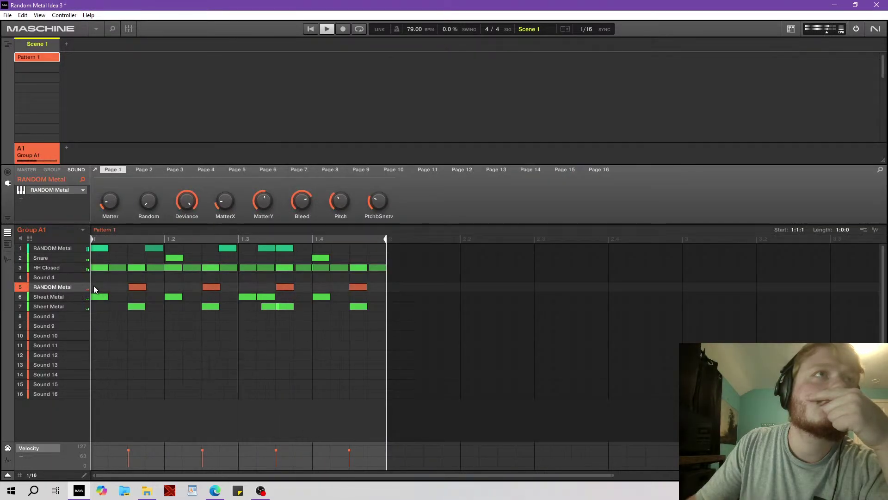
left_click(168, 287)
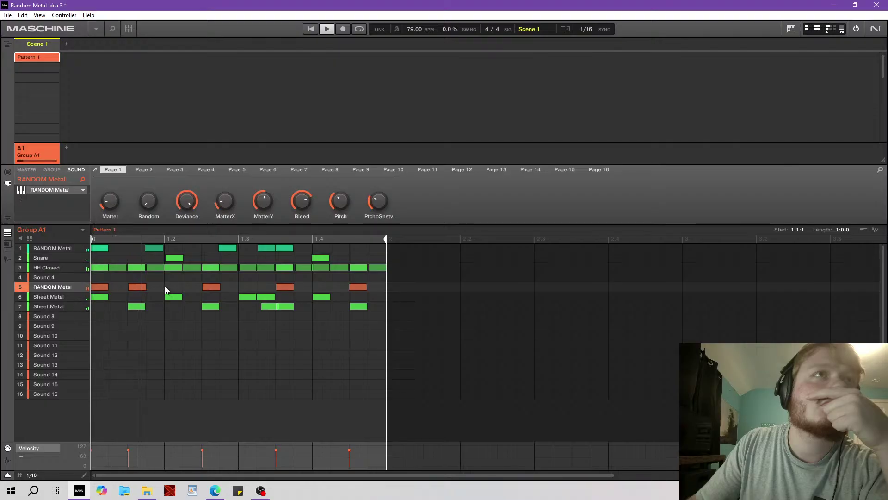
left_click(239, 287)
left_click(313, 287)
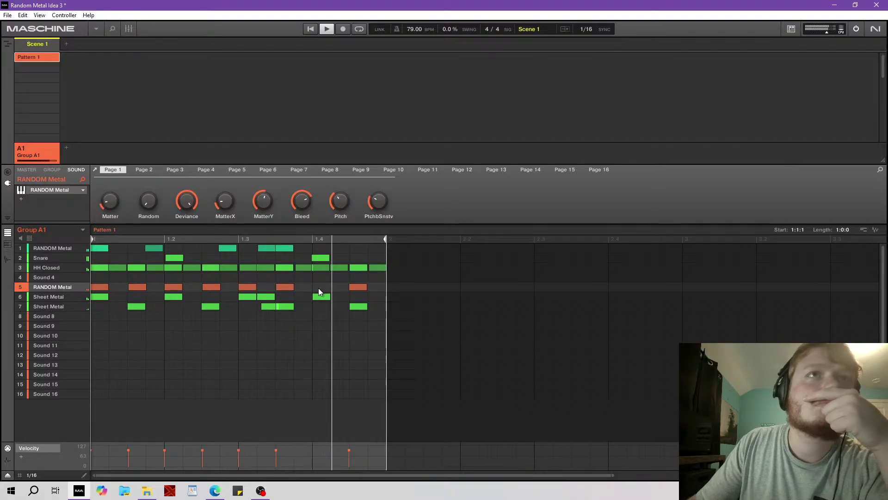
left_click(137, 287)
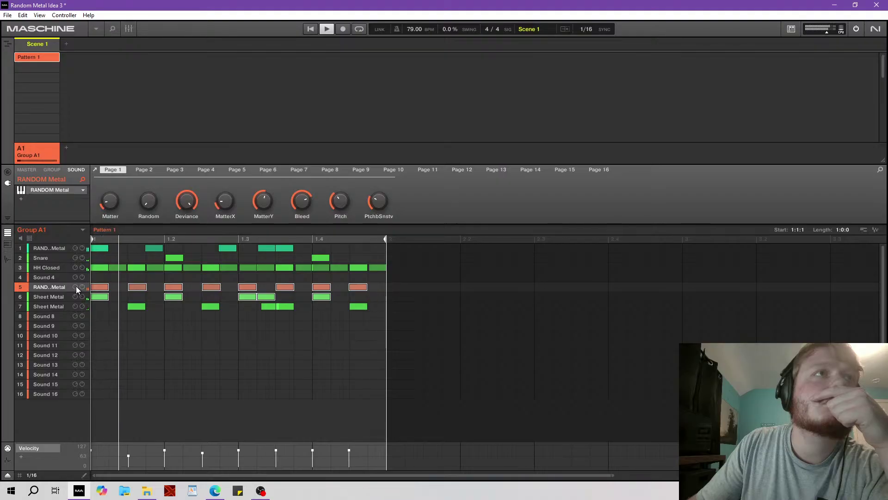
Open sound 5's RANDOM Metal interface and load the Perc Ferrityte preset.
left_click(64, 190)
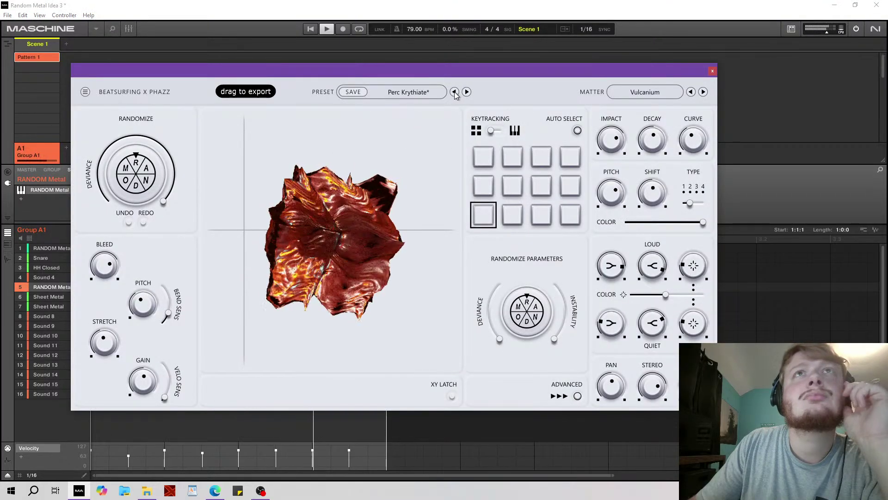
left_click(455, 92)
left_click(455, 92)
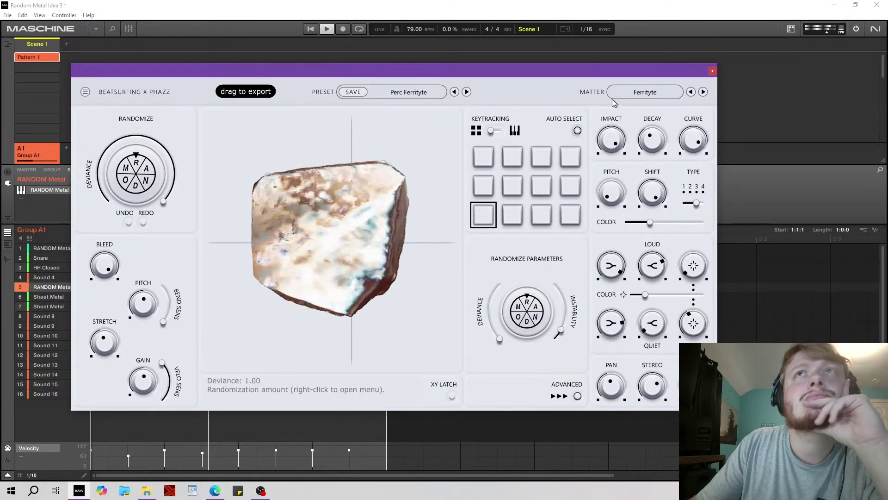
Audition the Perc Ferritytan and Perc Ferrithium presets on sound 5, browse the factory presets and load Drum Lithorium.
left_click(455, 92)
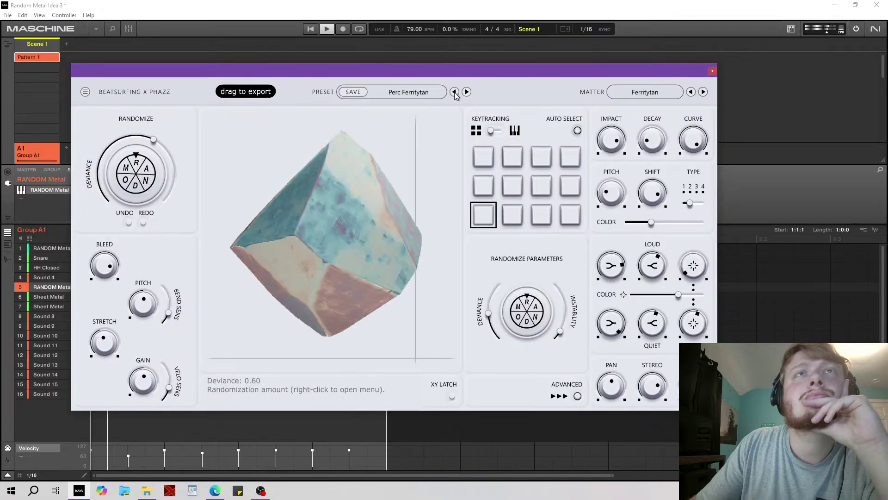
left_click(455, 92)
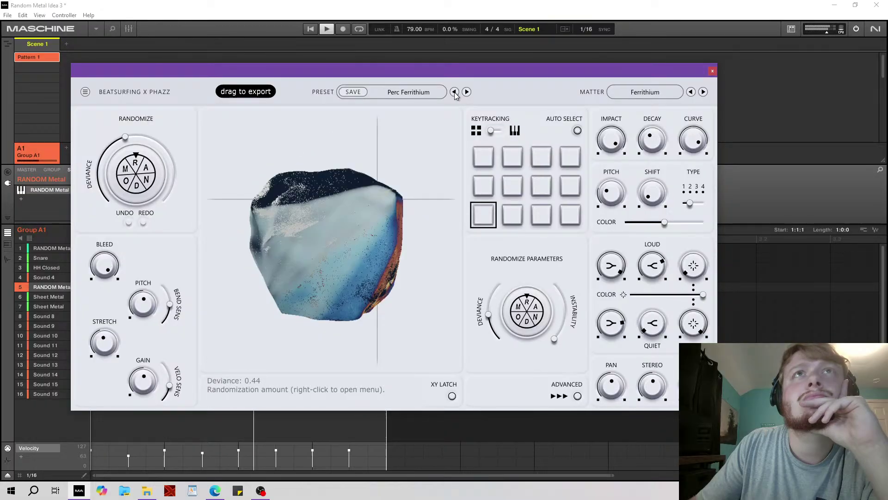
left_click(406, 91)
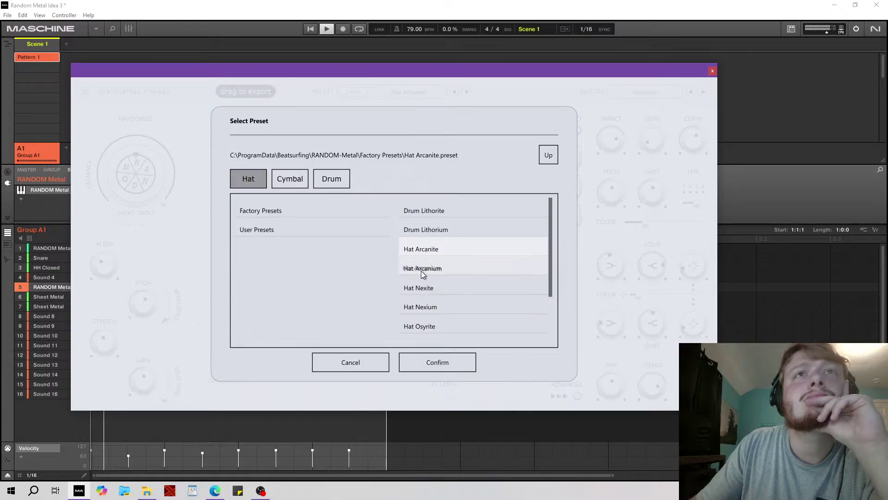
left_click(432, 288)
scroll(437, 278, "up", 1)
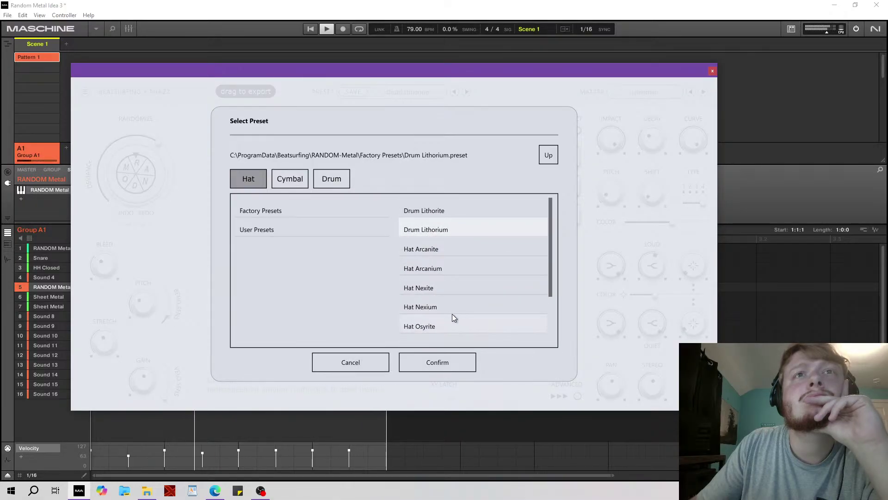
left_click(431, 364)
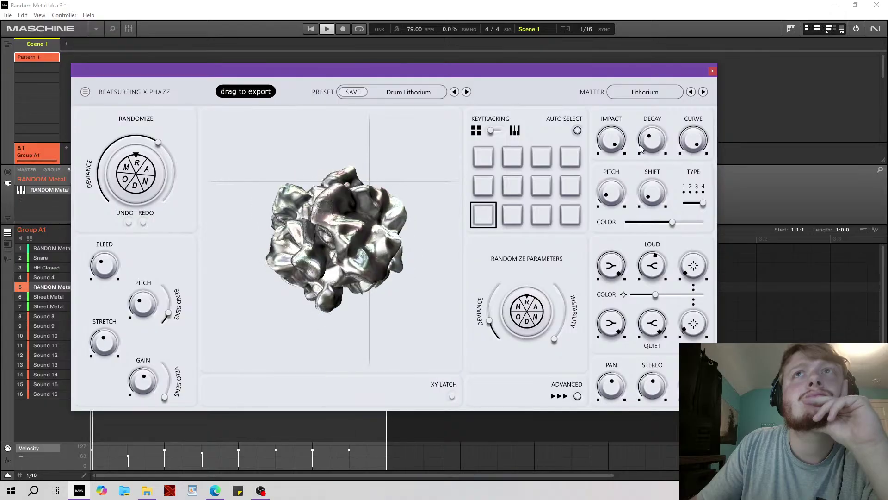
Raise Drum Lithorium's global bleed to about 84 and reposition the crosshair on the matter object.
mouse_move(145, 304)
left_mouse_down()
mouse_move(141, 286)
mouse_move(137, 297)
left_mouse_up()
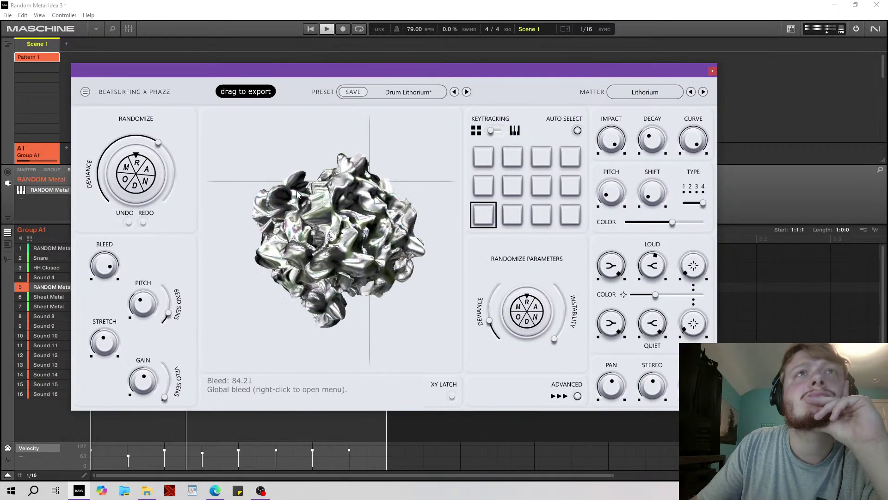
left_click(293, 289)
left_click(383, 286)
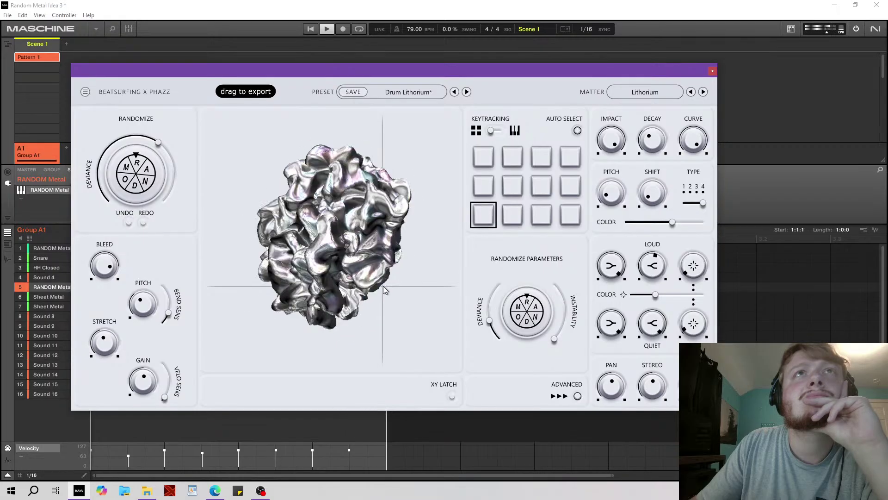
Load the Hat Nexite preset, raise its global bleed and solo sound 5.
left_click(468, 92)
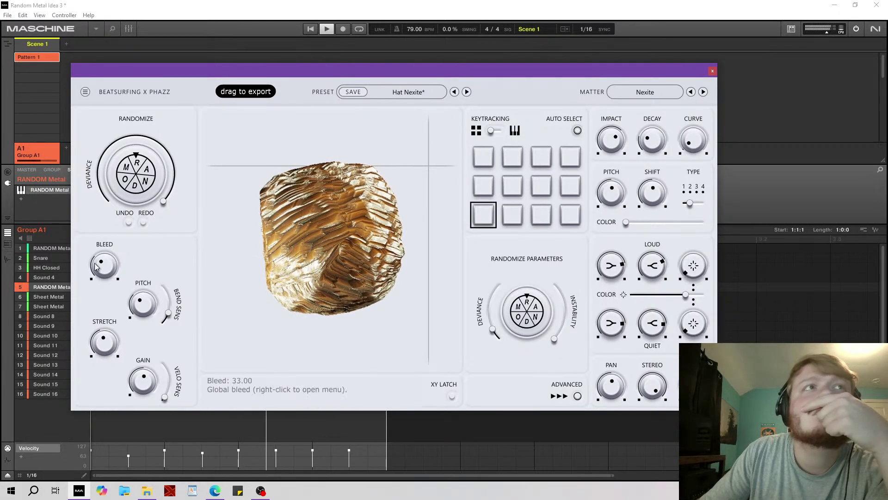
left_click_drag(105, 265, 111, 165)
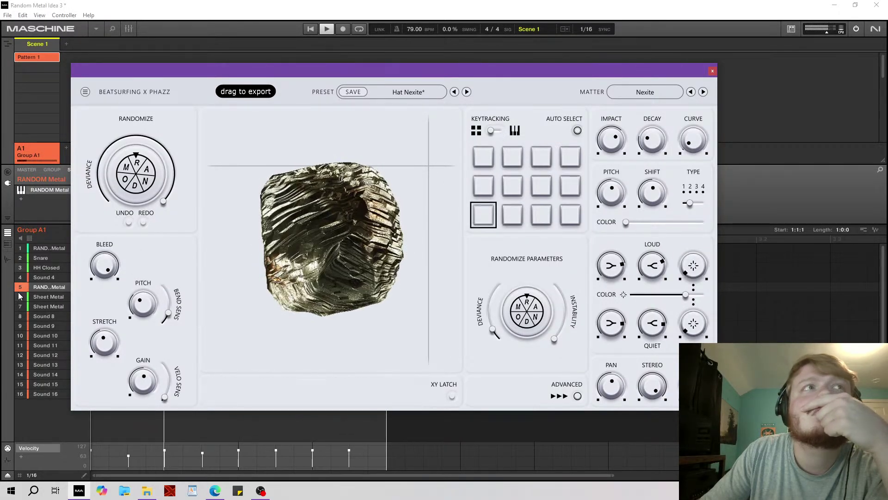
left_click(22, 290)
Set Hat Nexite's pad decay to about 82 and frequency shift to about -61, and adjust its color and velocity sensitivity.
left_click_drag(647, 195, 662, 86)
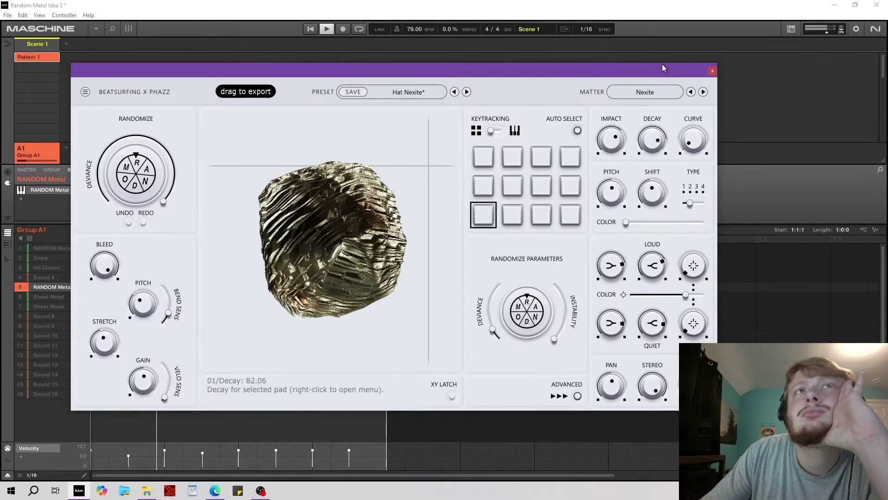
left_click_drag(659, 199, 662, 145)
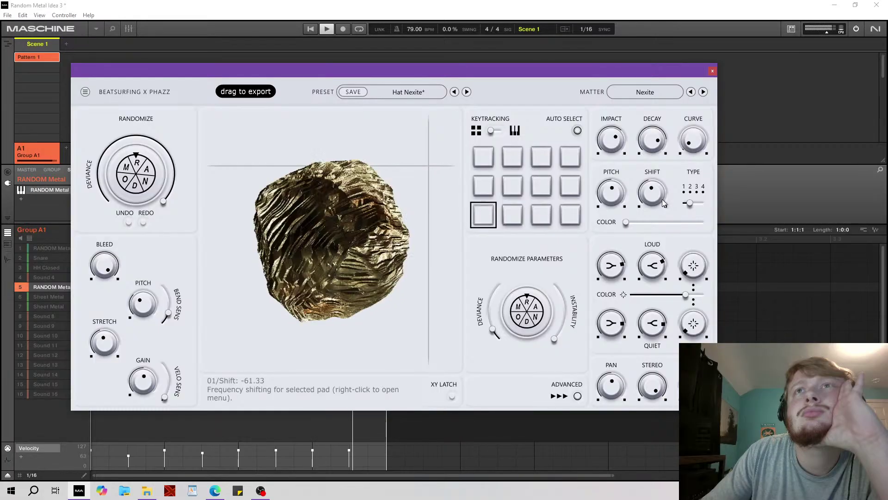
left_click_drag(626, 222, 698, 222)
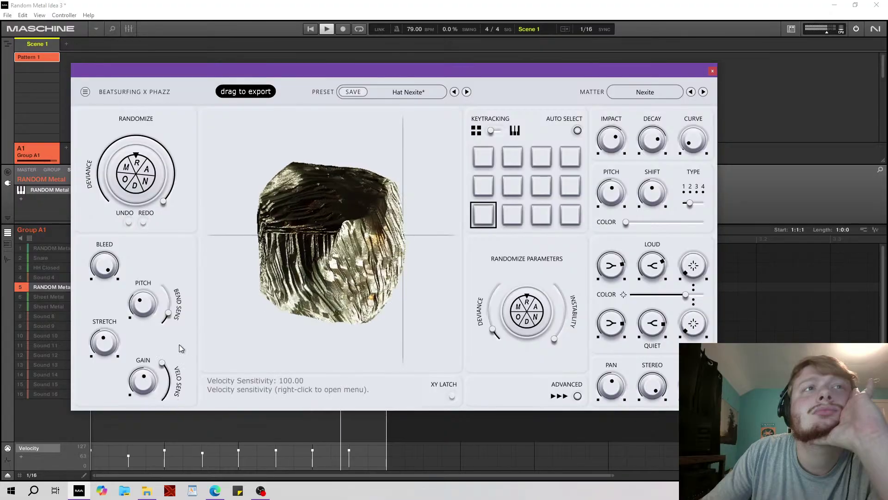
left_click_drag(179, 348, 187, 370)
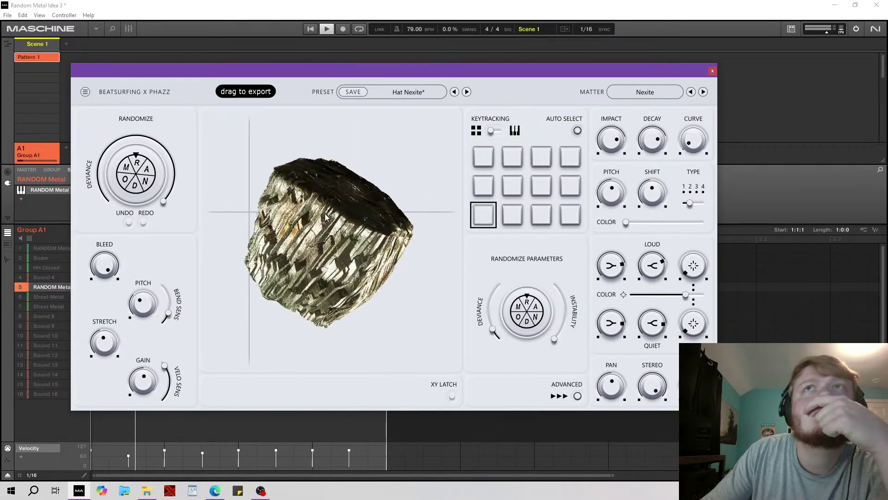
Load the Hat Nexium preset and unsolo sound 5 to hear it with the full pattern.
left_click(408, 92)
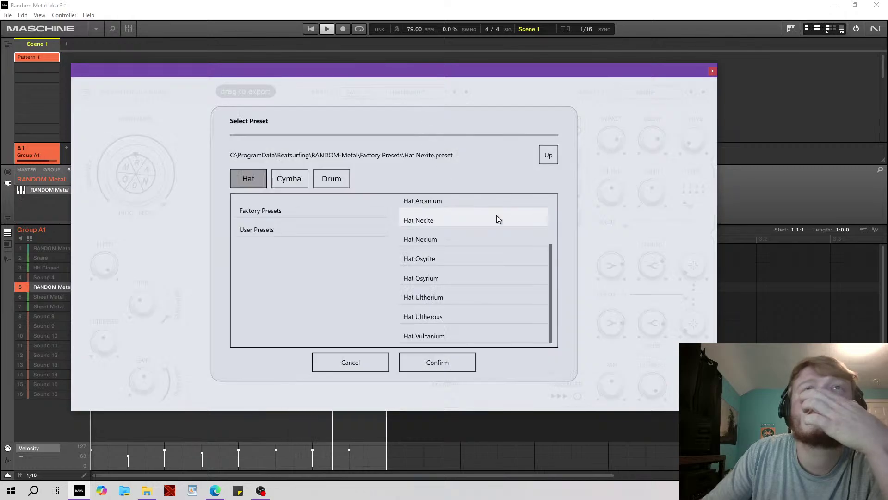
left_click(437, 363)
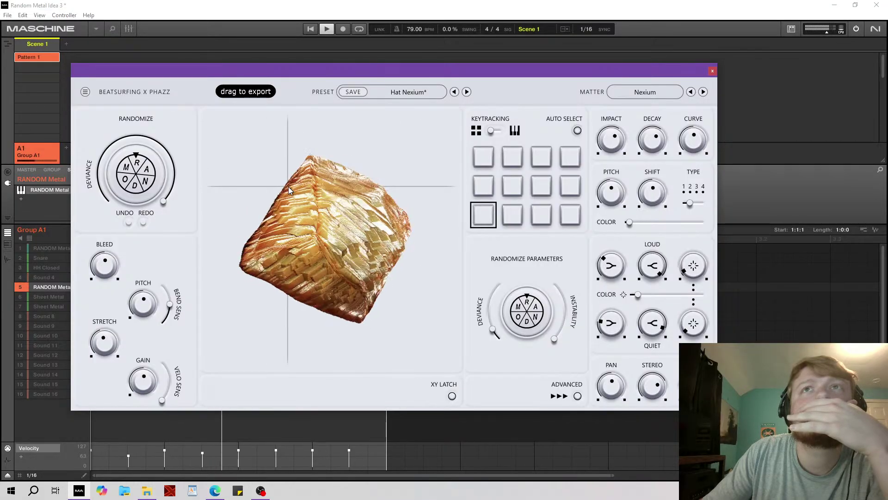
left_click(25, 315)
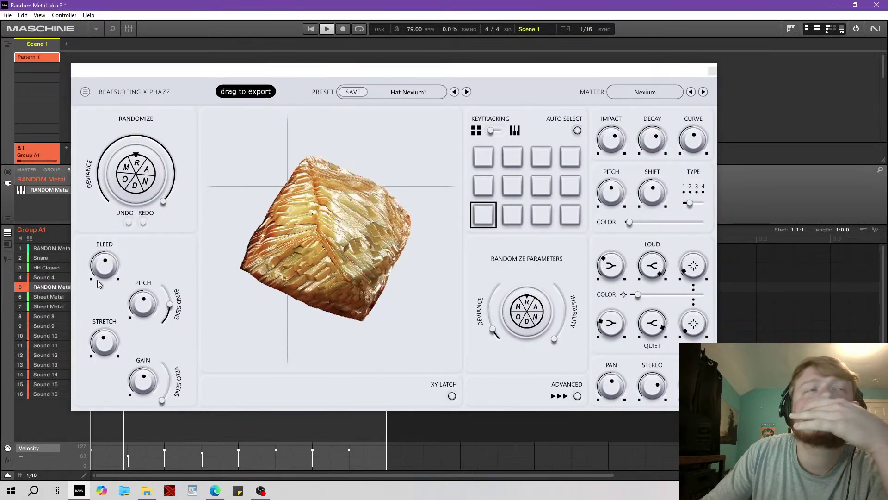
Reload Hat Nexite with its decay at about 56, and audition the following hat presets up to Hat Ultherium.
left_click(455, 92)
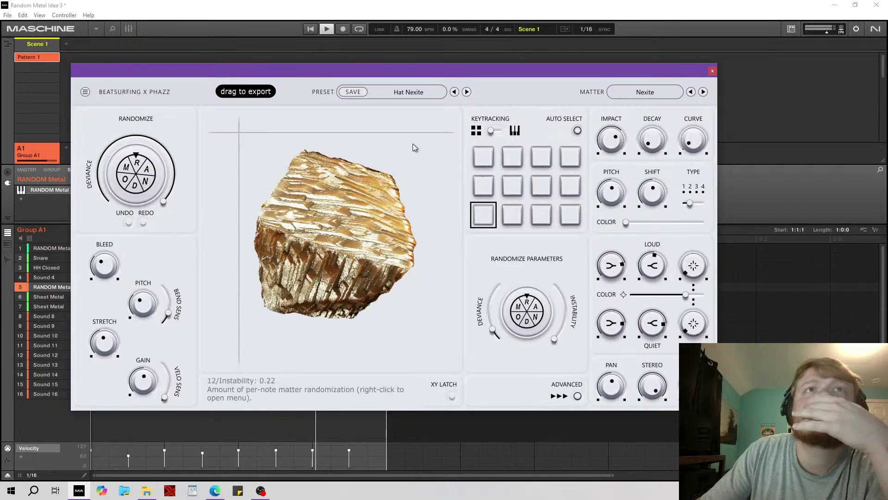
left_click_drag(652, 138, 665, 31)
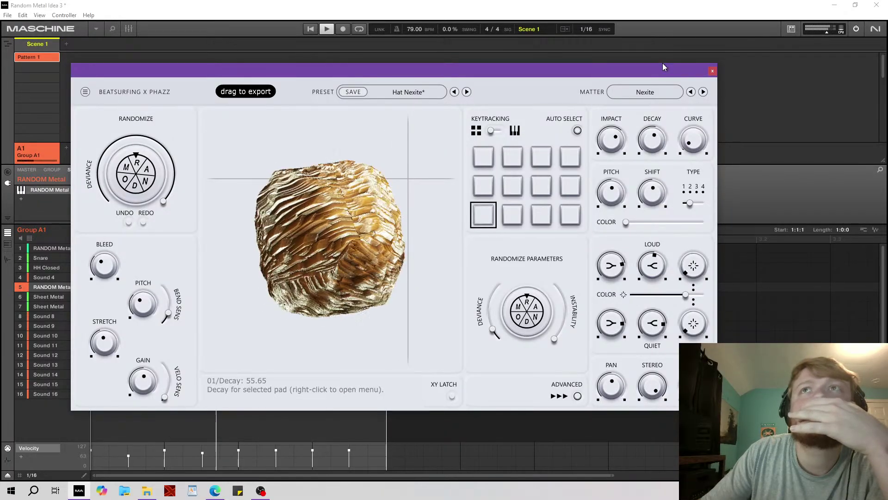
left_click(467, 92)
left_click(467, 92)
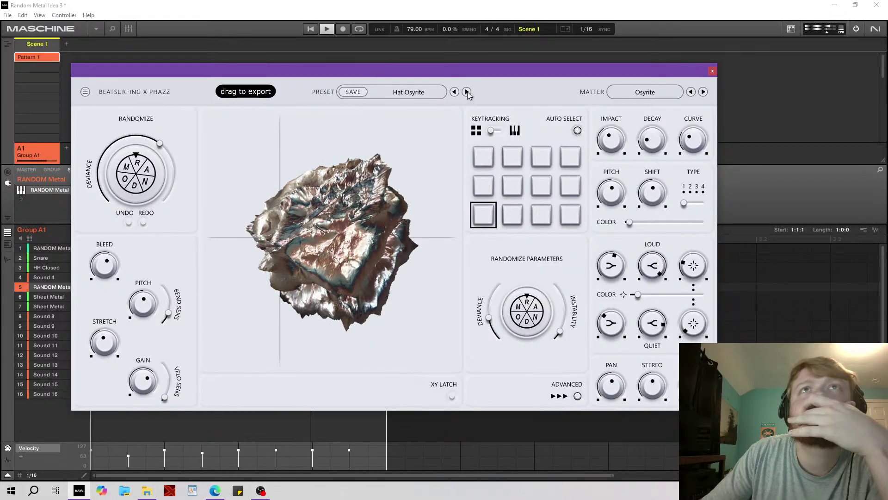
left_click(467, 92)
left_click(467, 92)
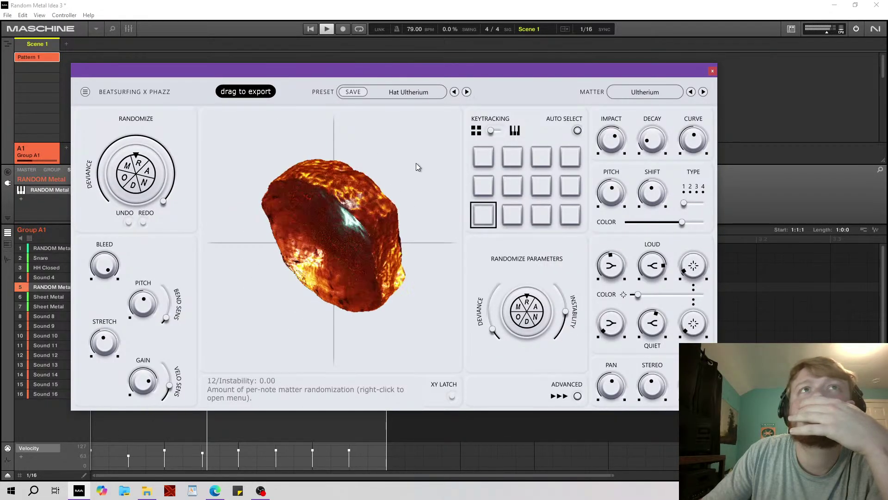
Load the Shak Auronyx preset from the Shaker category and reposition the crosshair on its matter object.
left_click(422, 94)
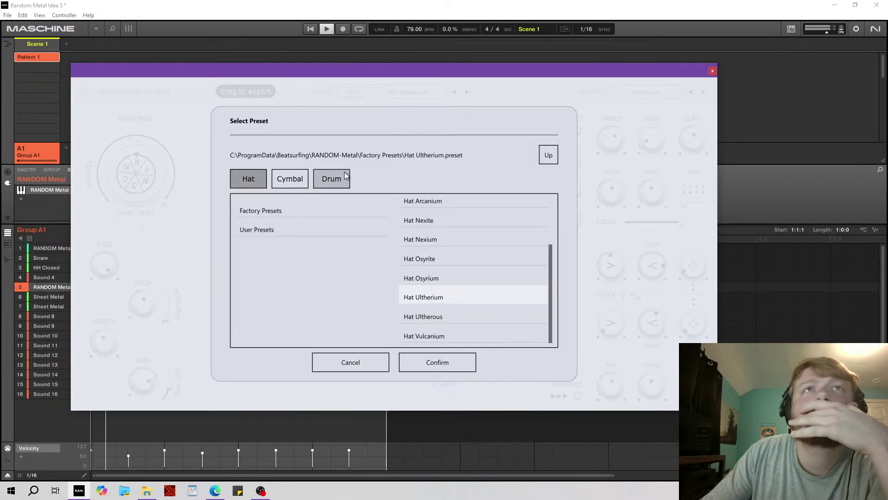
scroll(457, 274, "up", 3)
left_click(245, 180)
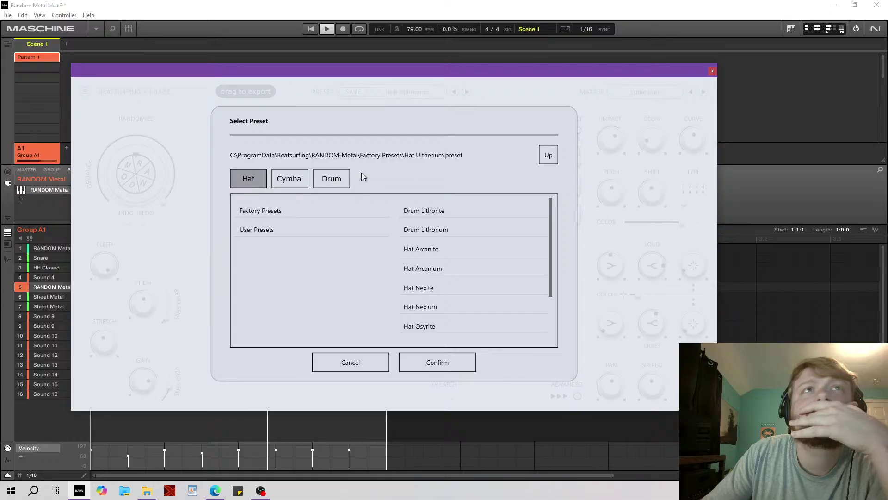
left_click(347, 180)
double_click(425, 235)
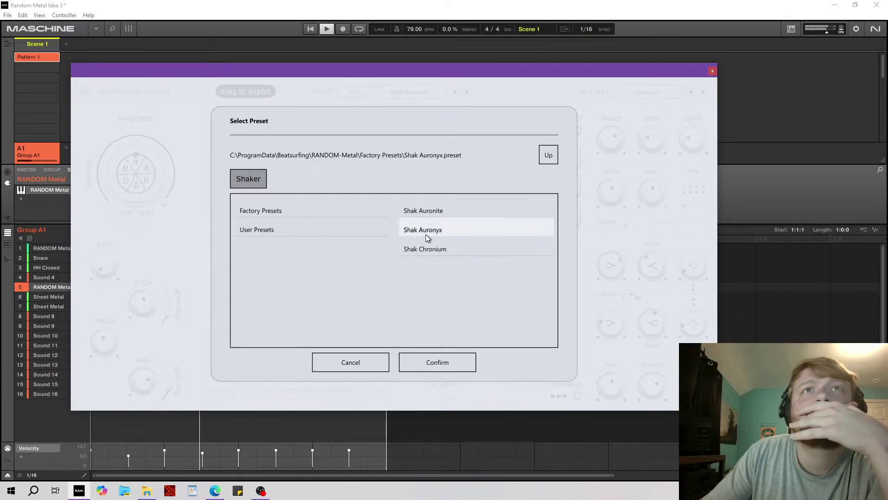
left_click(441, 143)
left_click_drag(441, 143, 429, 163)
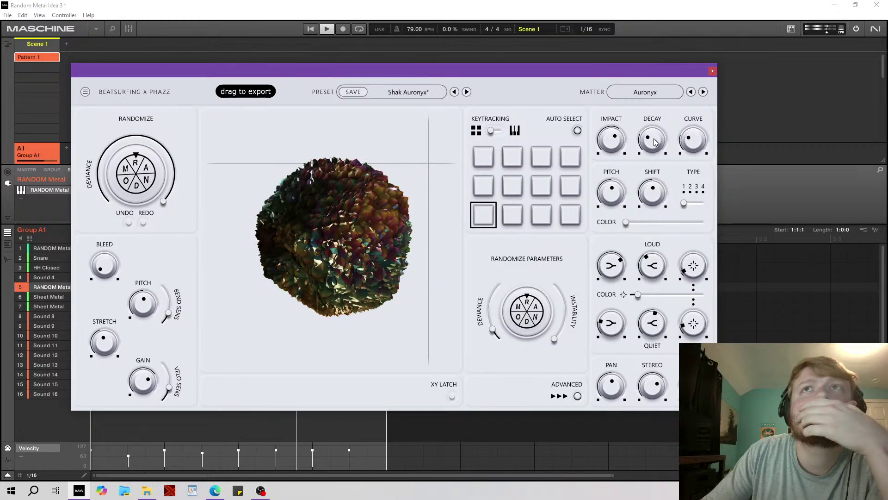
Raise Shak Auronyx's pad decay, set pad pitch to 7, shift to about 61 and curve to about 92, and try global pitch 3.
scroll(654, 139, "up", 3)
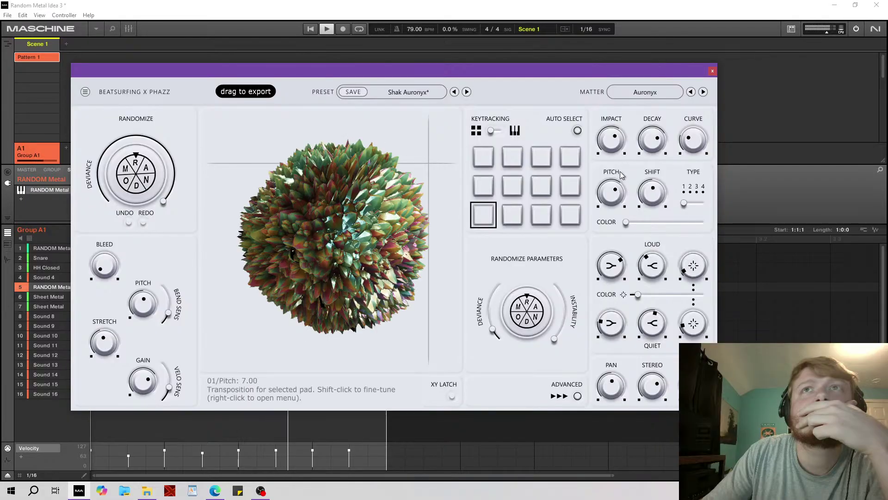
scroll(652, 192, "up", 3)
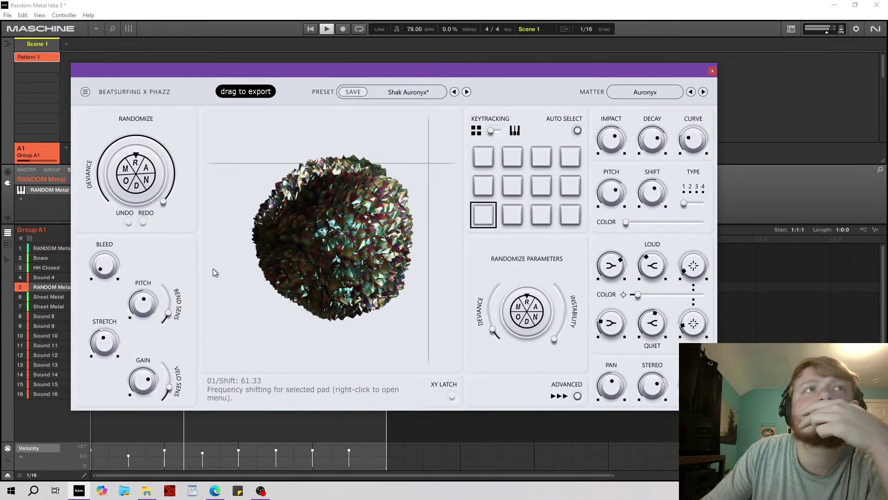
scroll(149, 283, "down", 2)
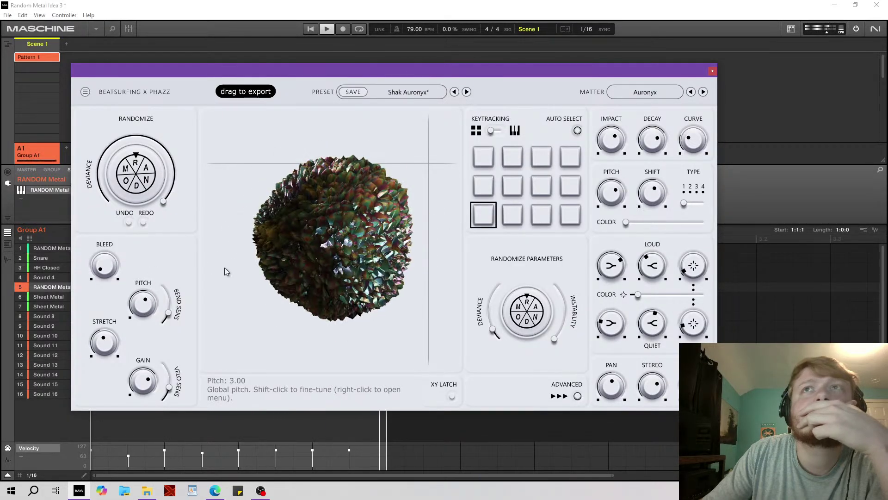
scroll(693, 139, "up", 5)
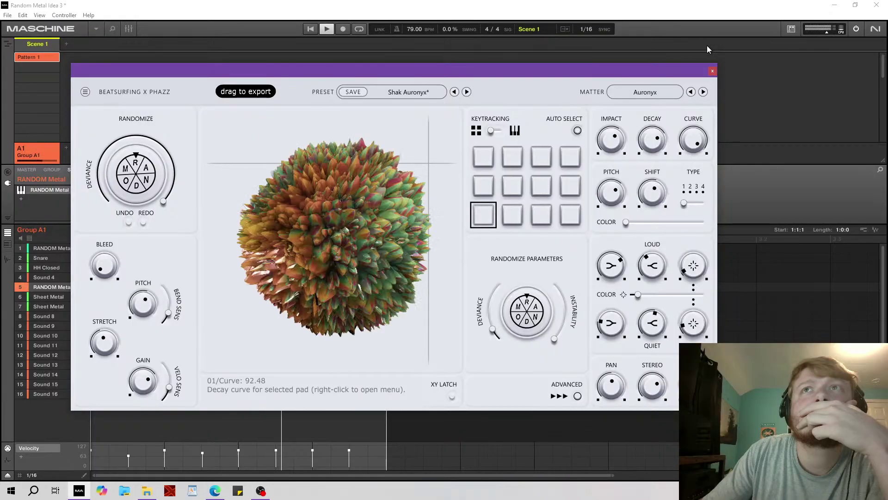
Set Shak Auronyx's pad impact to about 78 and pad pitch to 8, and try different color and global pitch settings.
left_click_drag(621, 87, 618, 110)
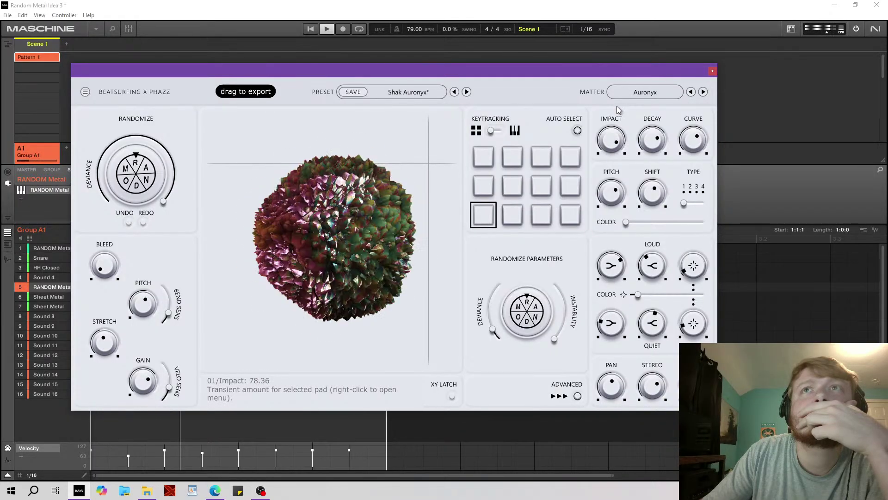
left_click_drag(612, 193, 614, 160)
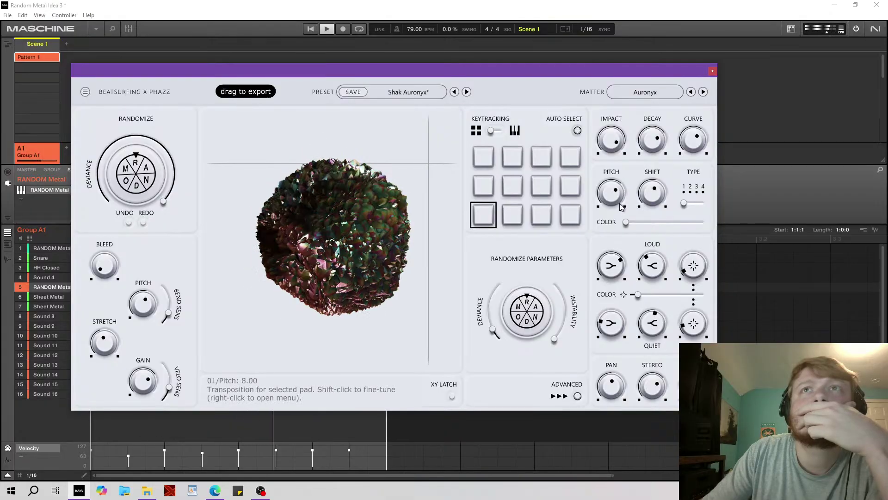
left_click_drag(626, 222, 671, 224)
left_click_drag(143, 303, 145, 334)
Load the Shak Chronium preset on sound 5, reposition its matter crosshair and set the pad impact to about 67.
left_click(467, 91)
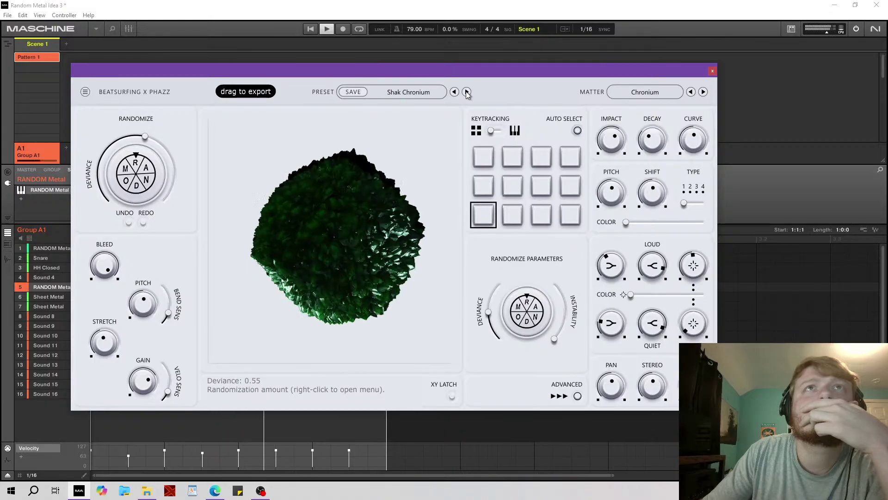
left_click_drag(423, 140, 257, 176)
left_click_drag(651, 148, 624, 116)
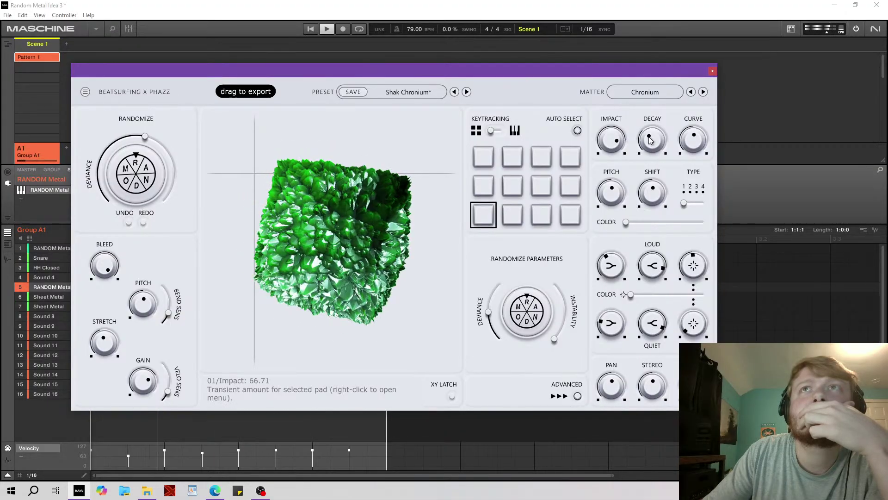
left_click_drag(622, 157, 626, 199)
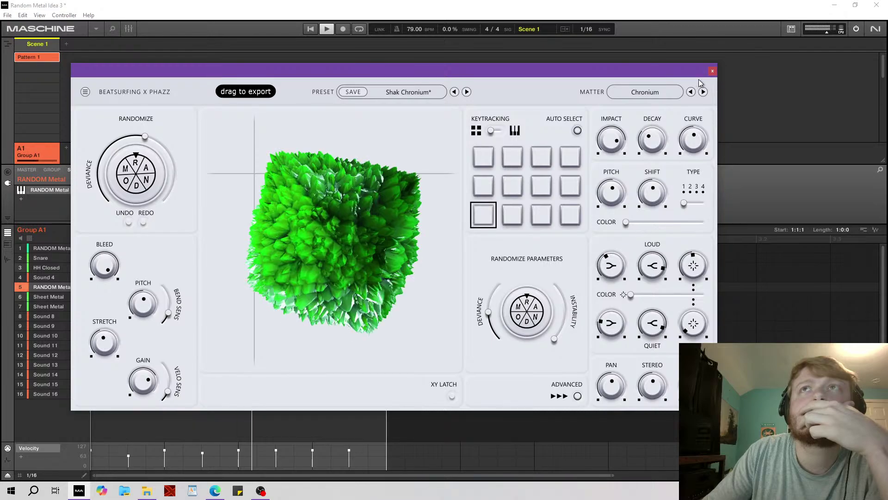
Close the RANDOM Metal interface and set the depth of Group A1's compressor to about -20.2 dB.
left_click(713, 71)
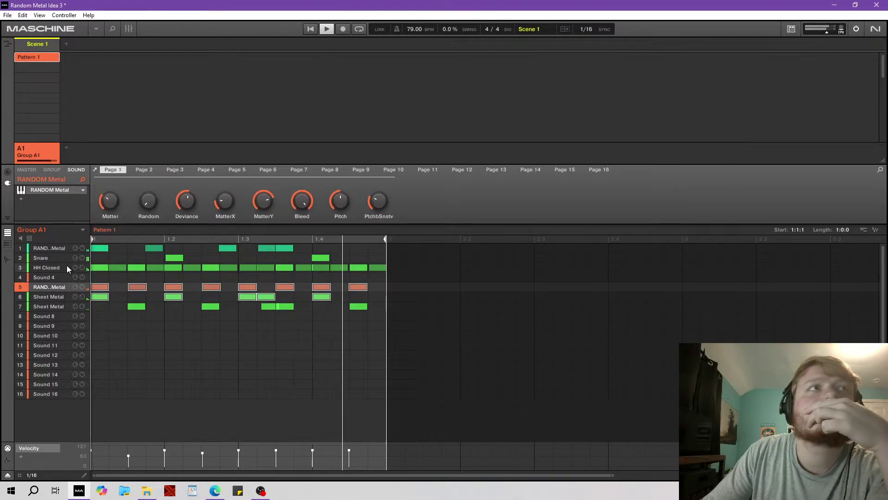
left_click(57, 168)
left_click(109, 208)
left_click_drag(154, 201, 154, 185)
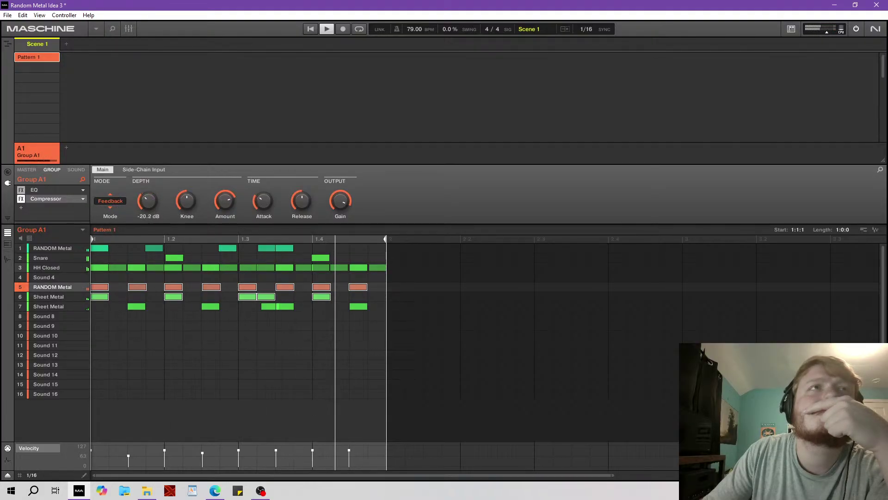
Switch Group A1's compressor to Classic mode, set its attack to about 4.66 ms and shorten its release.
left_click(111, 196)
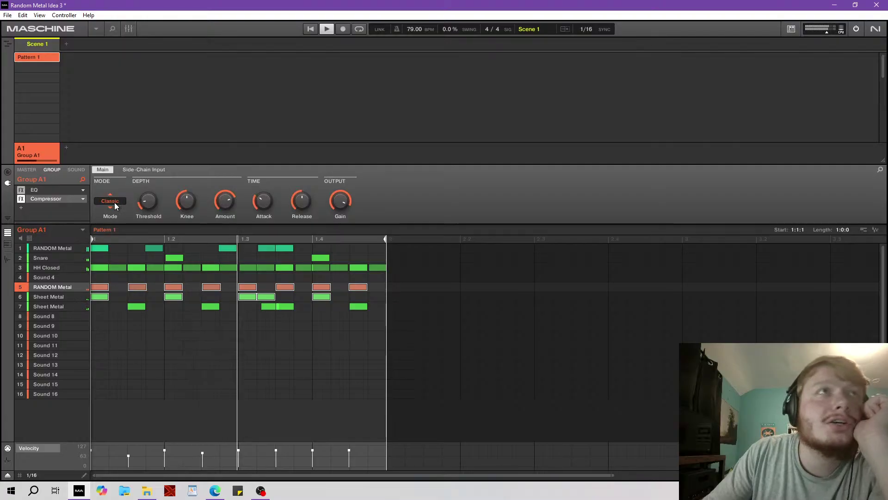
left_click_drag(268, 201, 306, 204)
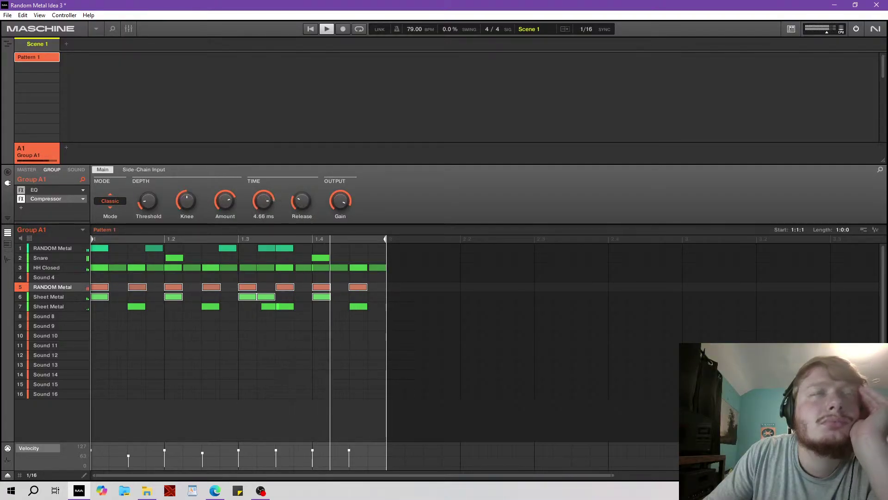
Add a Reflex effect after Group A1's compressor, raise its color, lower its smooth and mix, and set its size to 13.0 %.
left_click(21, 208)
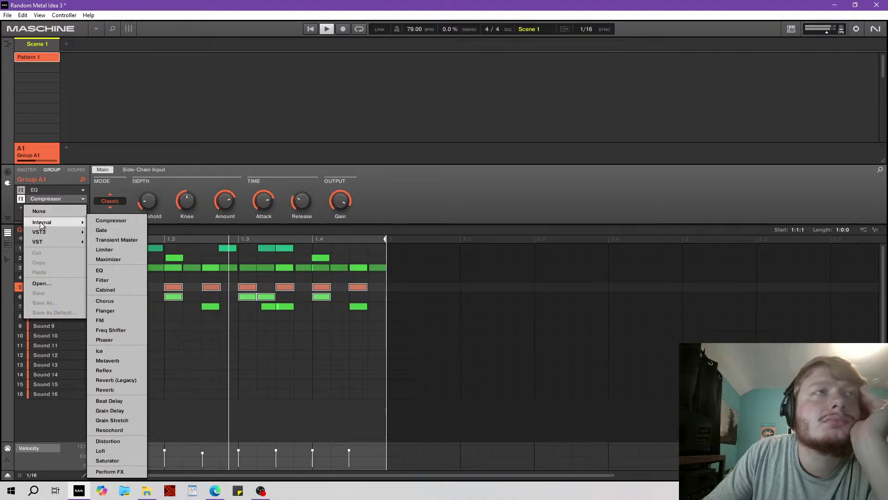
left_click(105, 371)
scroll(186, 202, "down", 4)
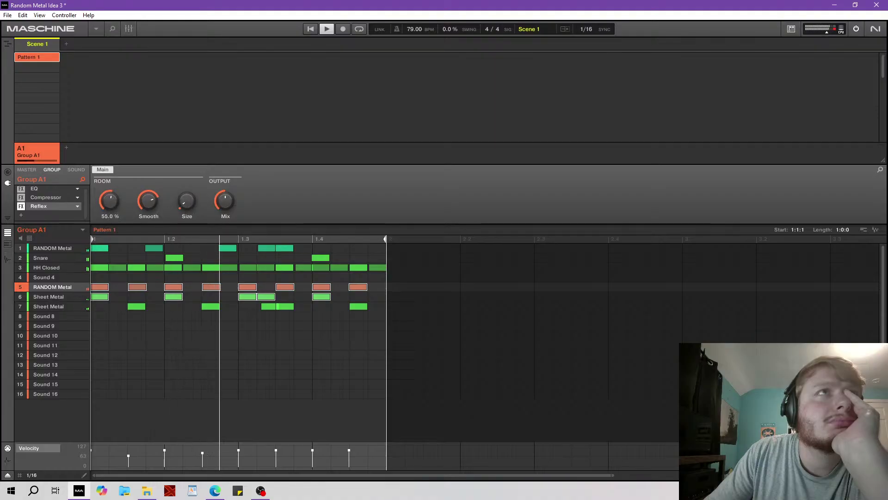
left_click_drag(110, 200, 110, 182)
left_click_drag(225, 200, 225, 224)
scroll(149, 202, "down", 5)
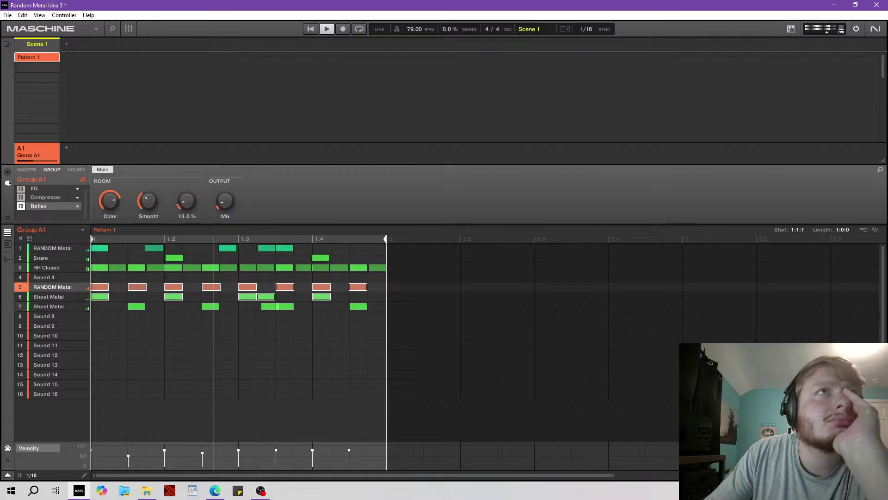
Stop playback and replace the Reflex effect on Group A1 with the Native Instruments Guitar Rig 7 VST3 plug-in.
left_click(79, 206)
mouse_move(110, 223)
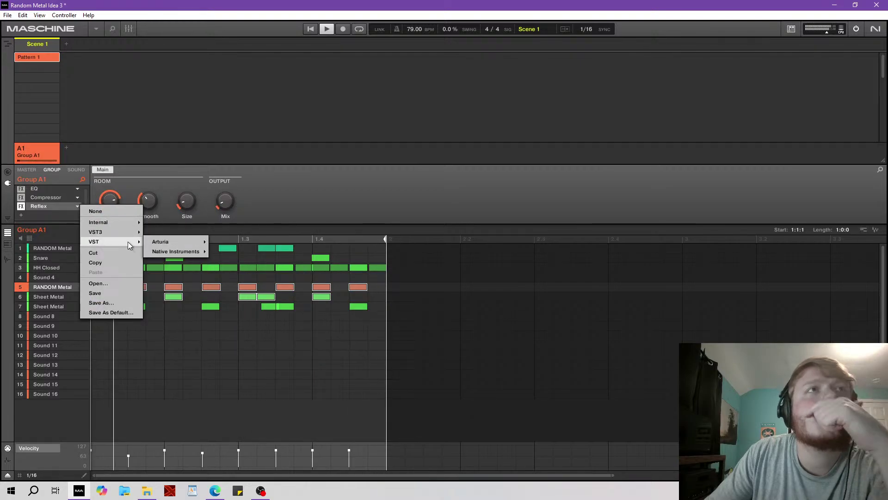
left_click(315, 45)
left_click(327, 29)
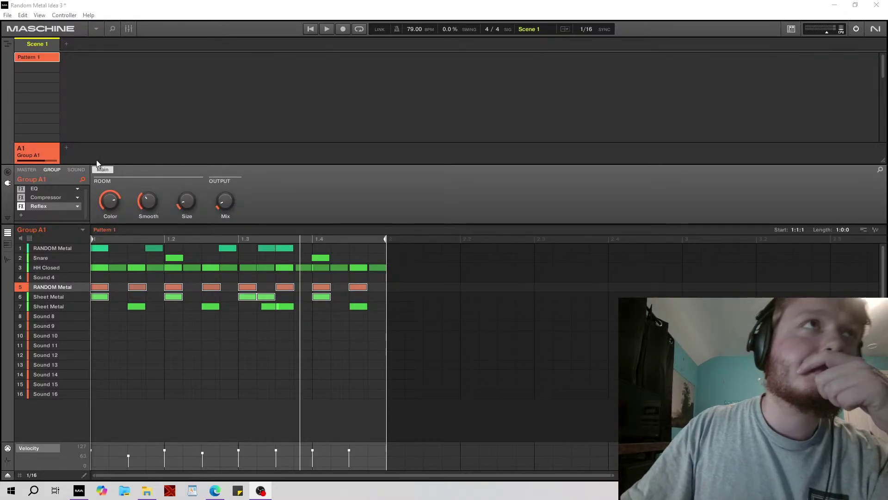
left_click(78, 208)
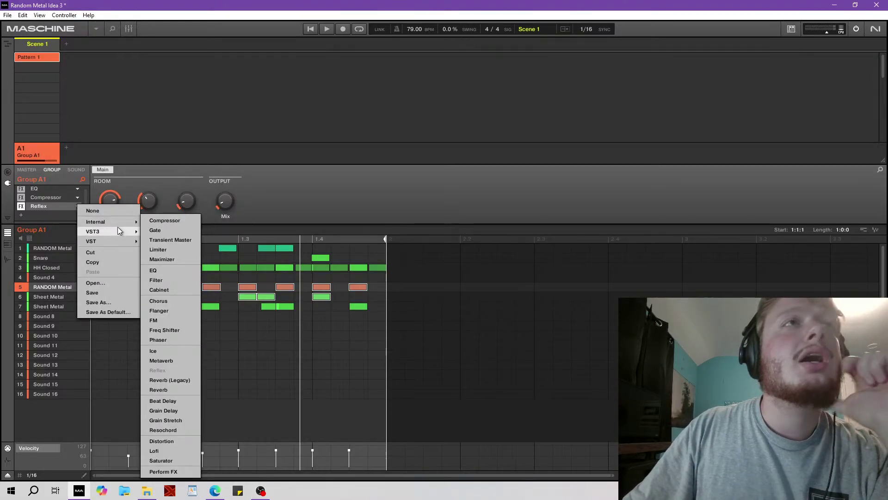
mouse_move(119, 232)
mouse_move(185, 292)
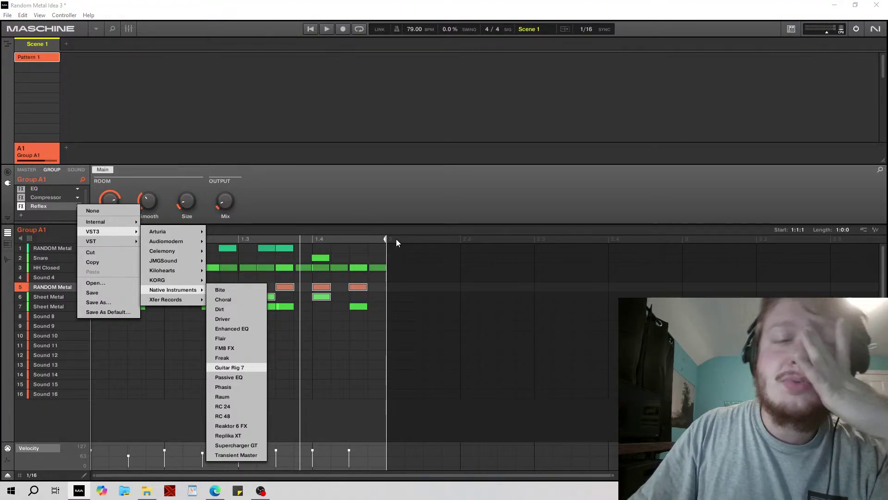
left_click(229, 367)
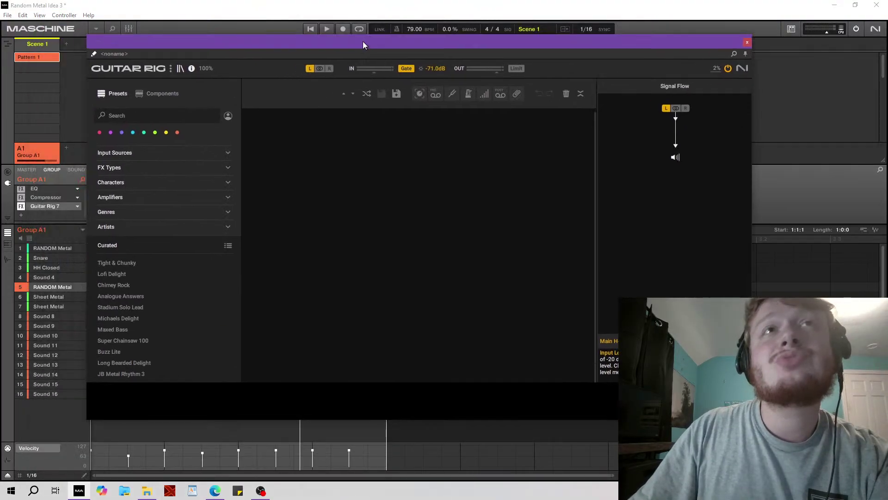
left_click_drag(363, 41, 309, 68)
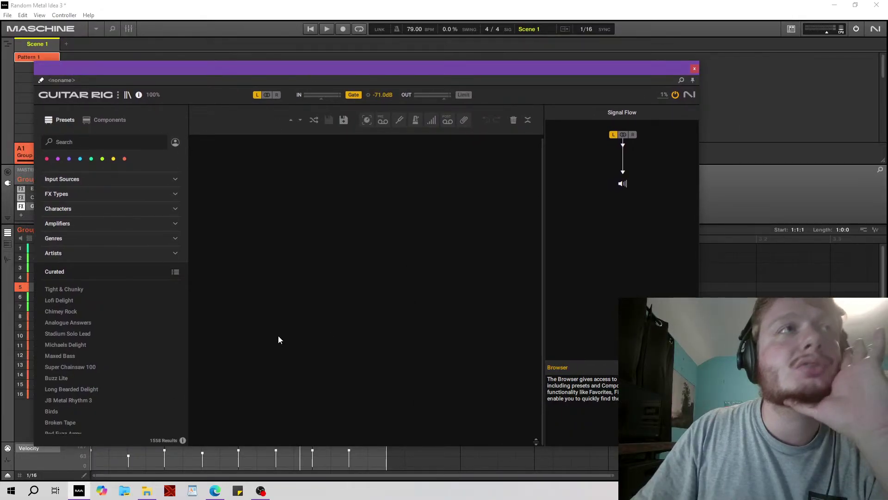
Search the Guitar Rig components for "refle" and add the Reflektor reverb to the empty rack.
left_click(104, 123)
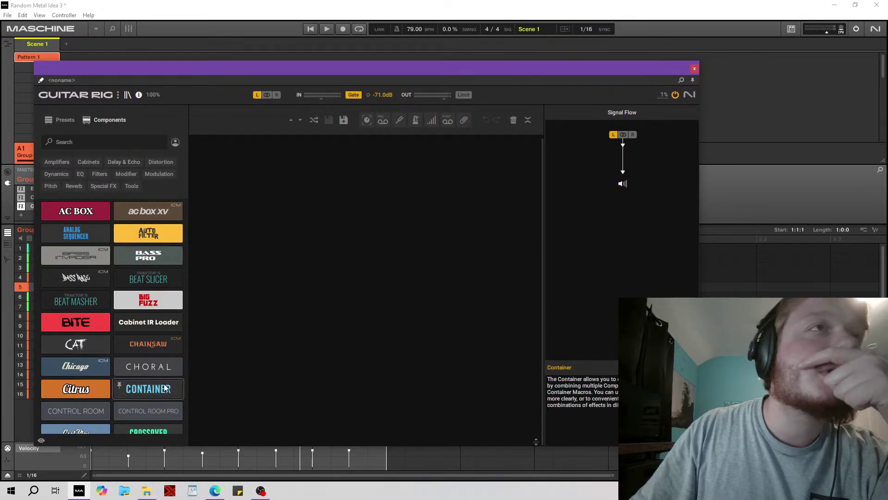
scroll(162, 384, "down", 10)
left_click(71, 140)
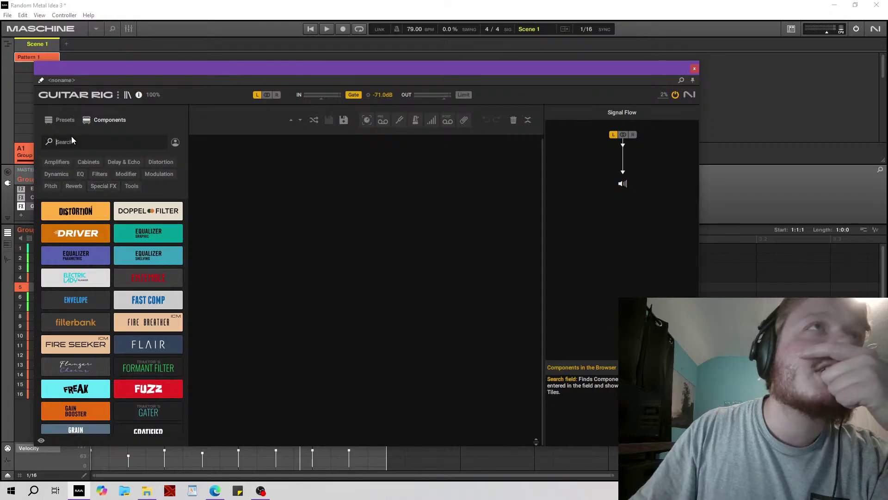
type("refle")
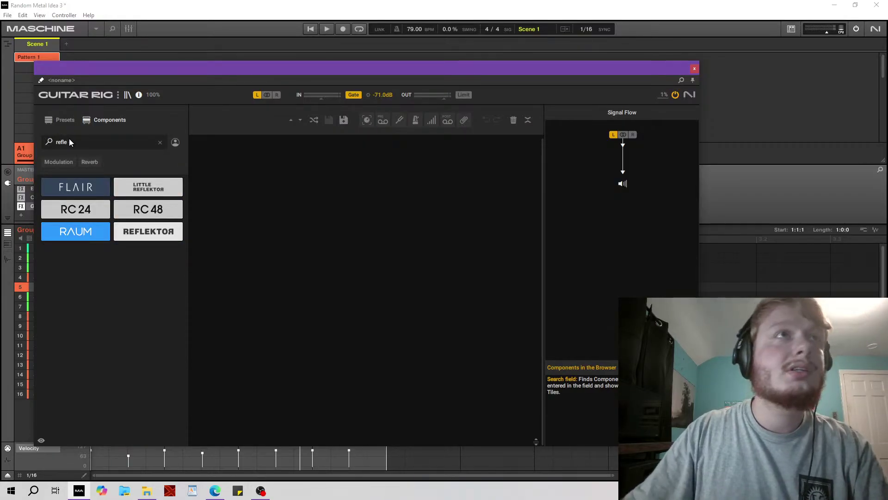
double_click(118, 227)
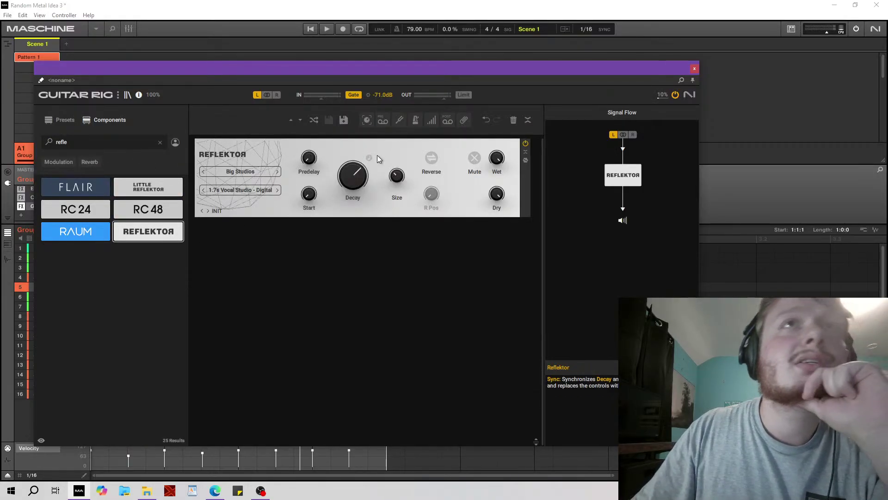
left_click_drag(303, 74, 327, 81)
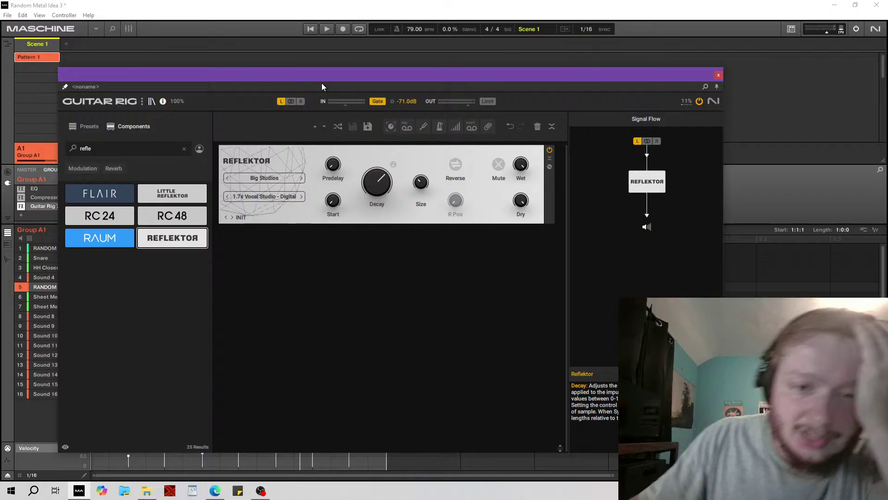
left_click_drag(389, 72, 393, 82)
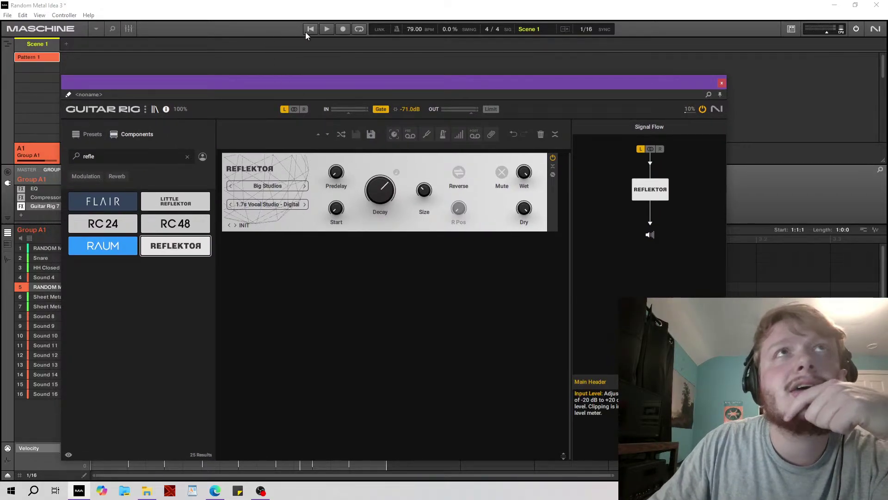
Start playback, move Guitar Rig 7 ahead of the EQ in Group A1's effect chain, and lower the compressor's knee.
left_click(327, 29)
left_click_drag(52, 195, 49, 188)
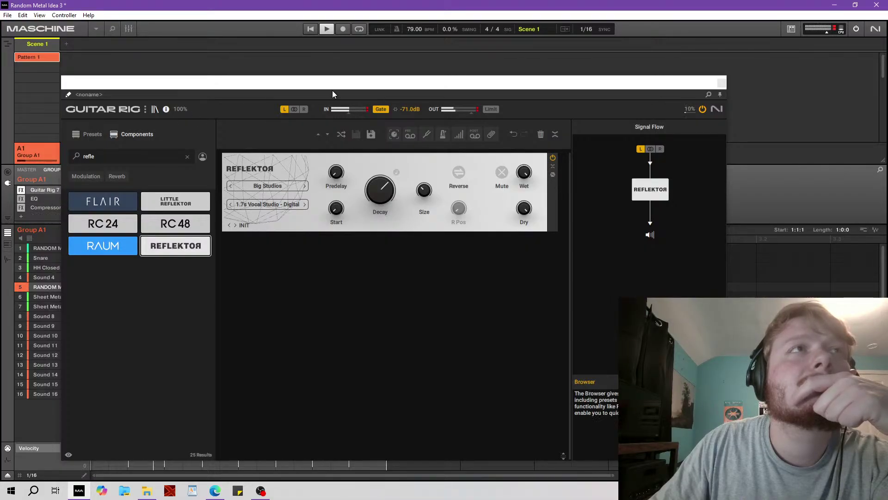
left_click(51, 207)
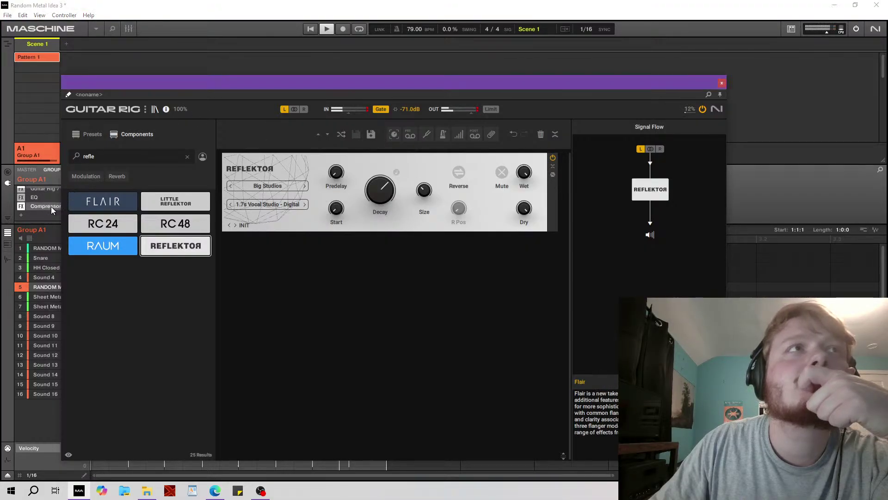
left_click_drag(222, 85, 567, 88)
left_click(148, 200)
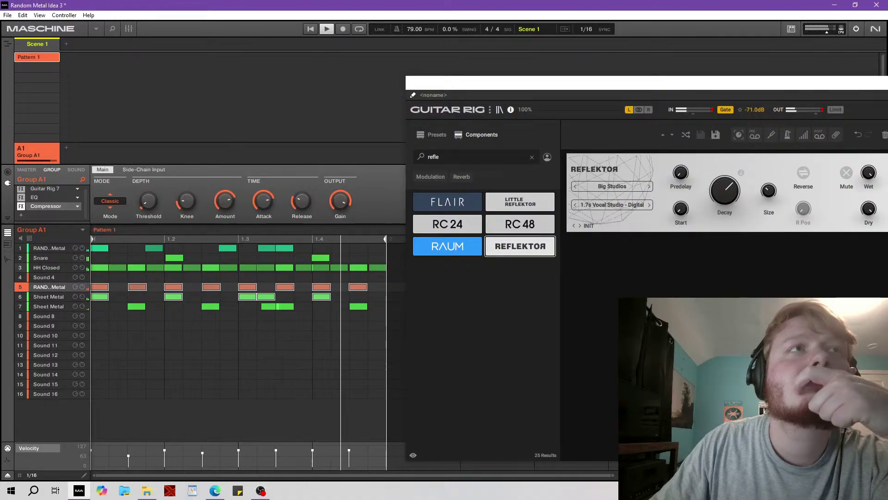
Set the compressor's side-chain source to A1:S1 with a gain of about 0.76, and toggle the side-chain filter.
left_click(157, 169)
left_click(115, 202)
left_click(129, 223)
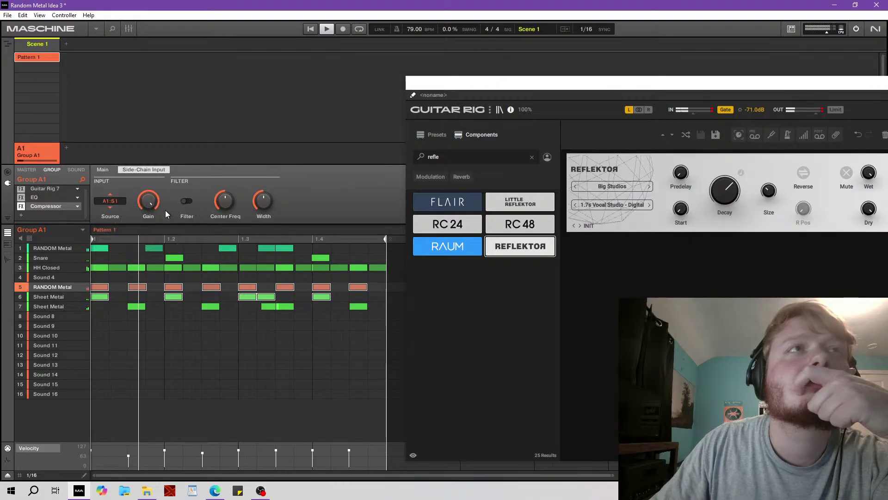
mouse_move(149, 202)
left_click_drag(149, 201, 193, 198)
left_click(186, 201)
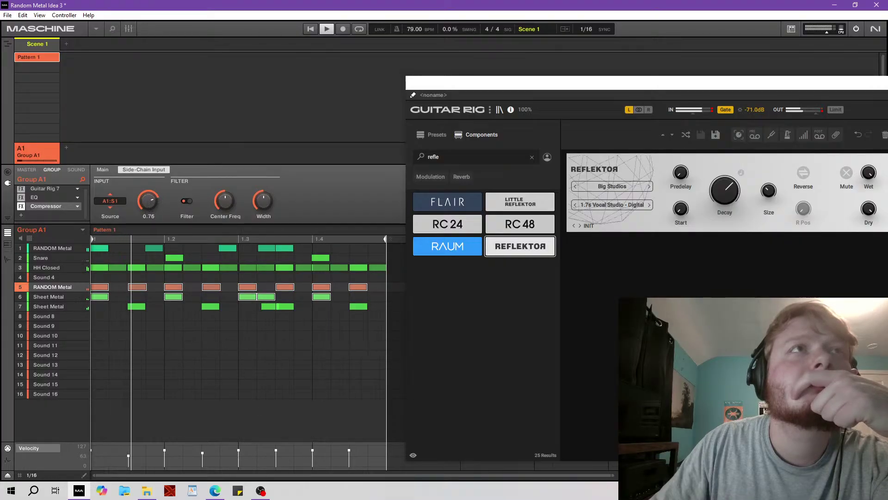
Set the compressor's threshold to about -18.6 dB and amount to 5.0 %, lengthen its release, and set the side-chain gain to about 0.79.
left_click(103, 170)
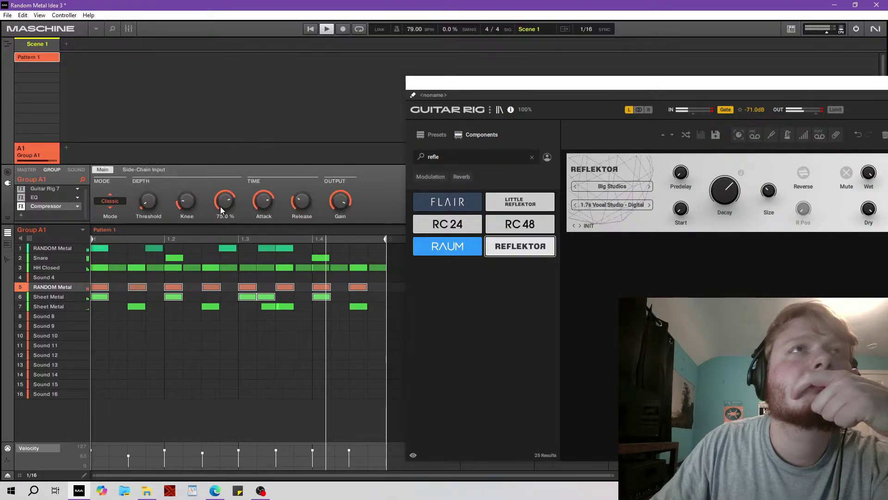
left_click_drag(301, 201, 302, 193)
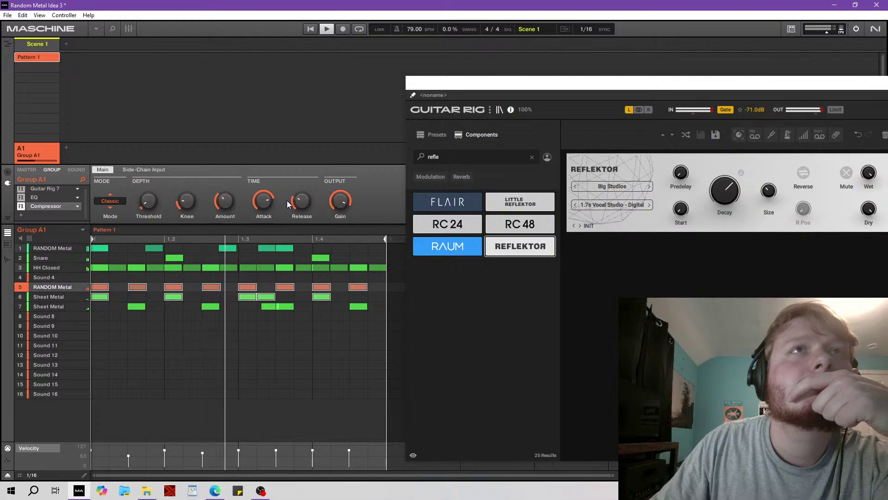
left_click_drag(148, 200, 148, 192)
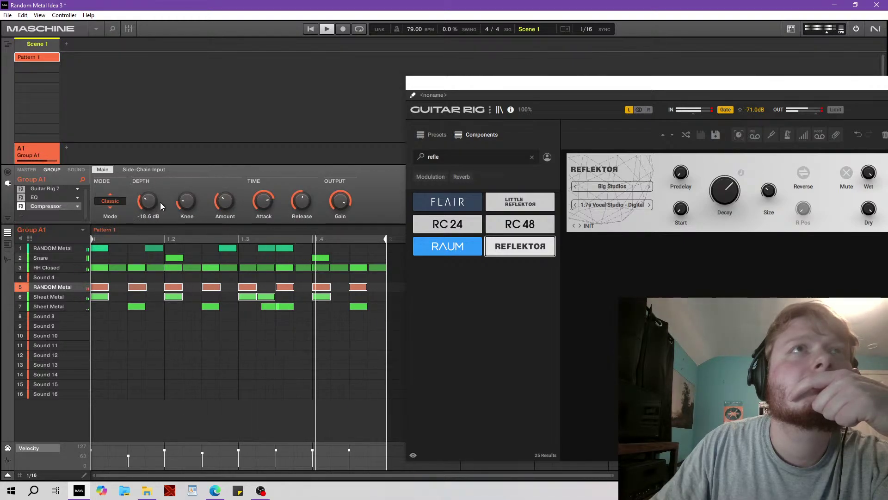
left_click_drag(225, 201, 224, 207)
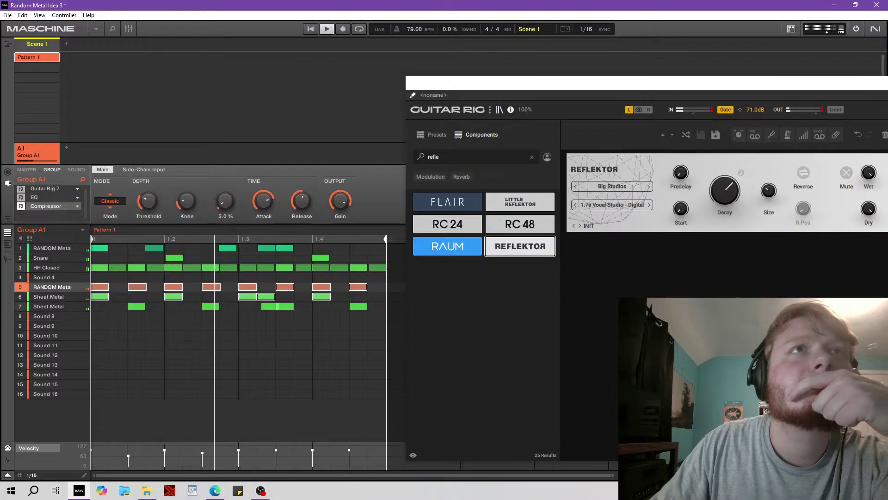
left_click(149, 170)
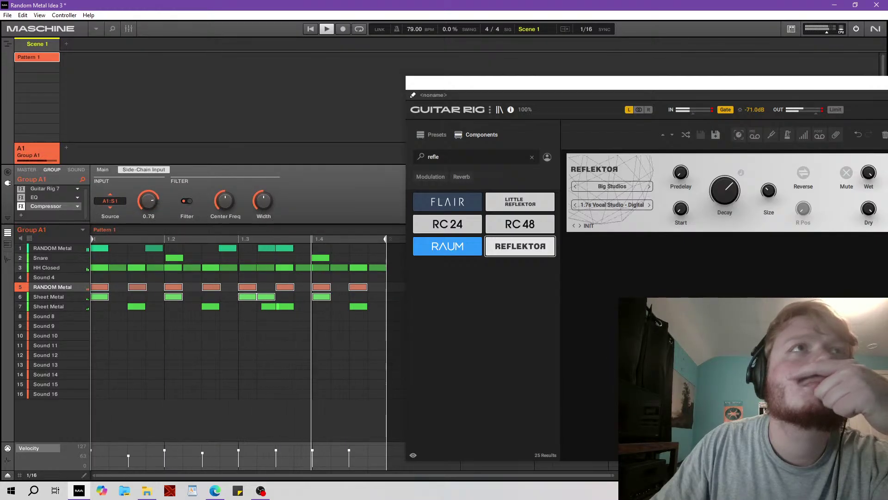
Add a Transient Master to sound 1, set its attack to about 84 %, reduce its sustain, and try different input gain settings.
left_click(64, 249)
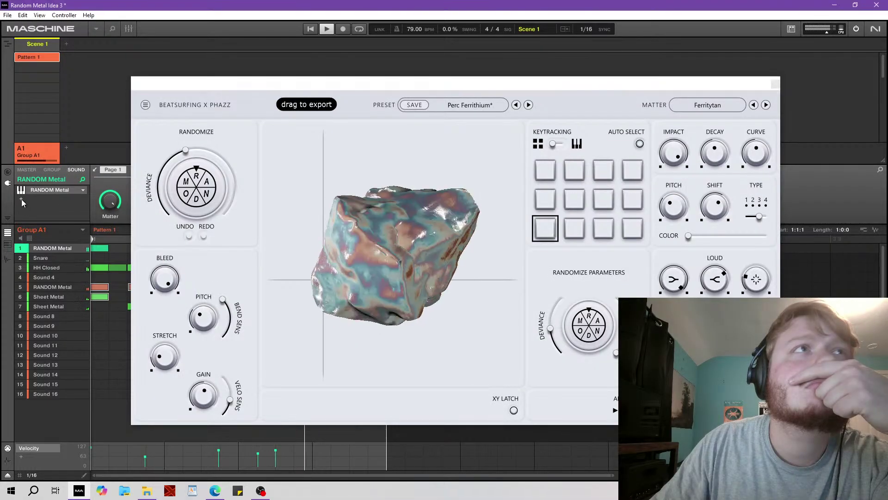
left_click(20, 200)
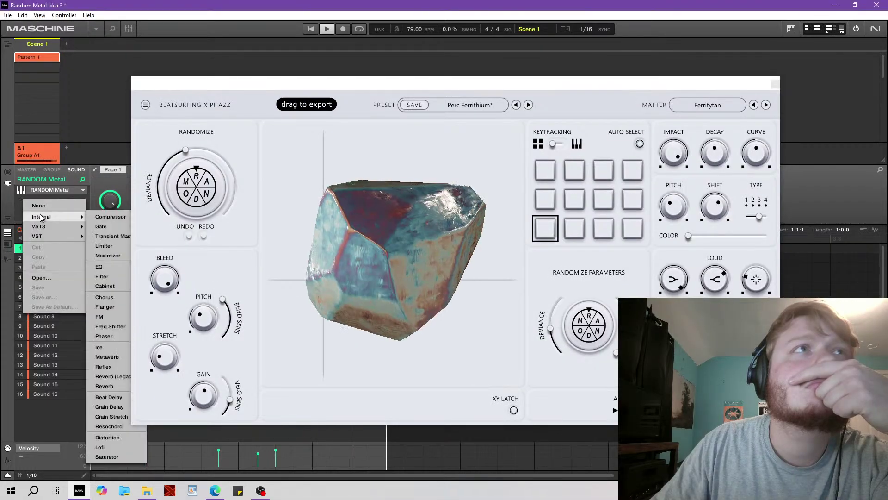
left_click(111, 243)
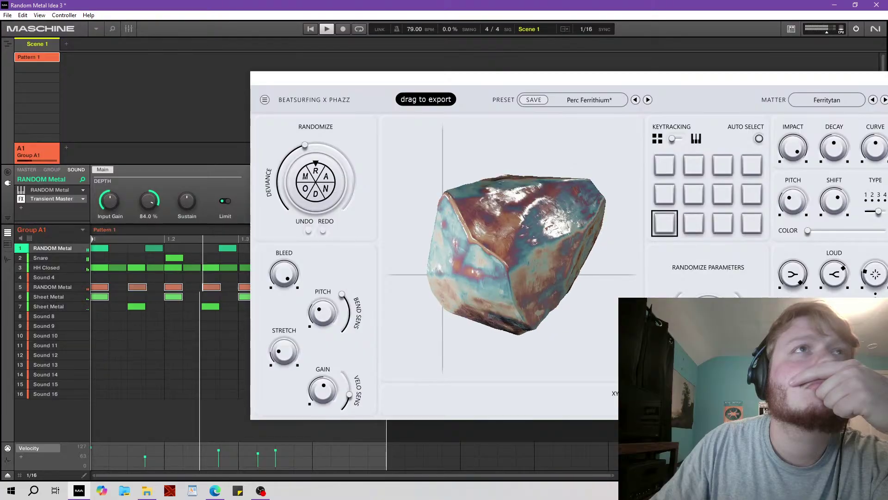
left_click_drag(188, 203, 110, 183)
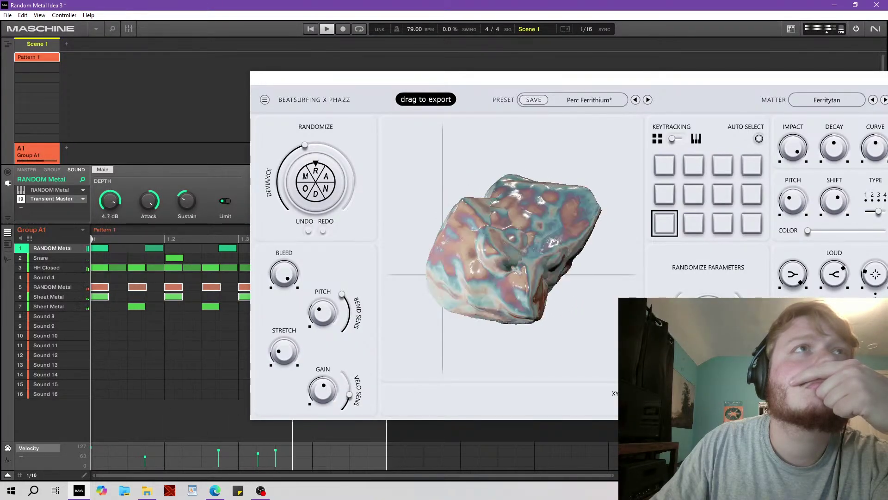
double_click(109, 201)
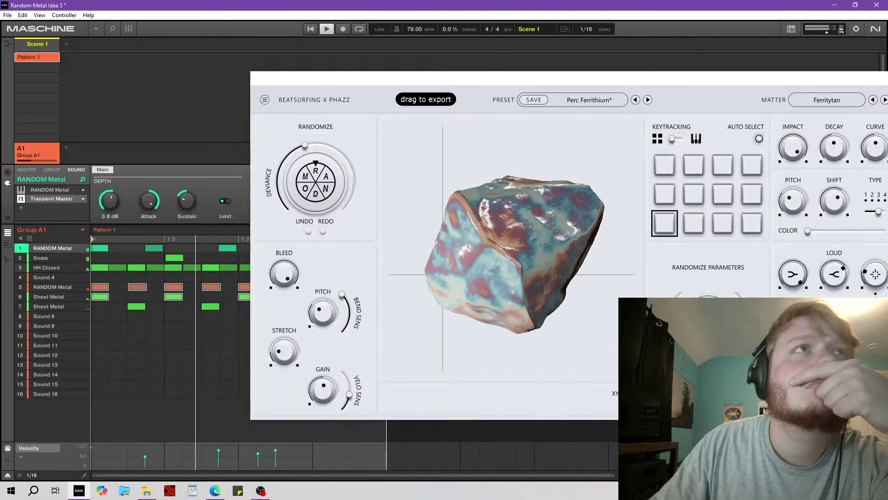
mouse_move(153, 203)
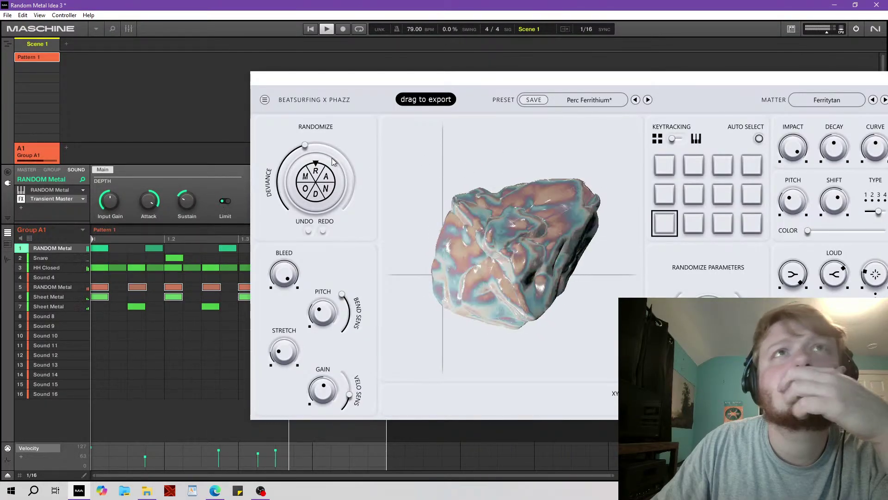
Return to Group A1's Guitar Rig 7 and switch Reflektor's room category to Small Studios.
left_click(52, 169)
left_click_drag(468, 80, 205, 74)
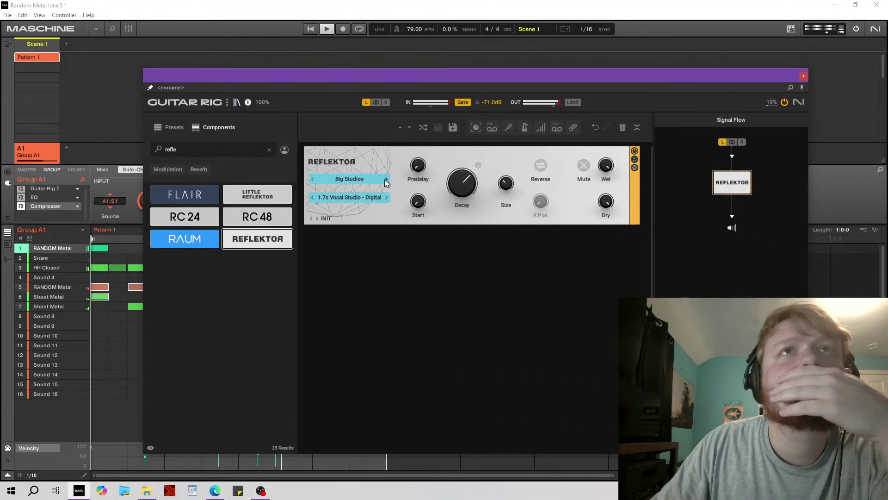
left_click(387, 179)
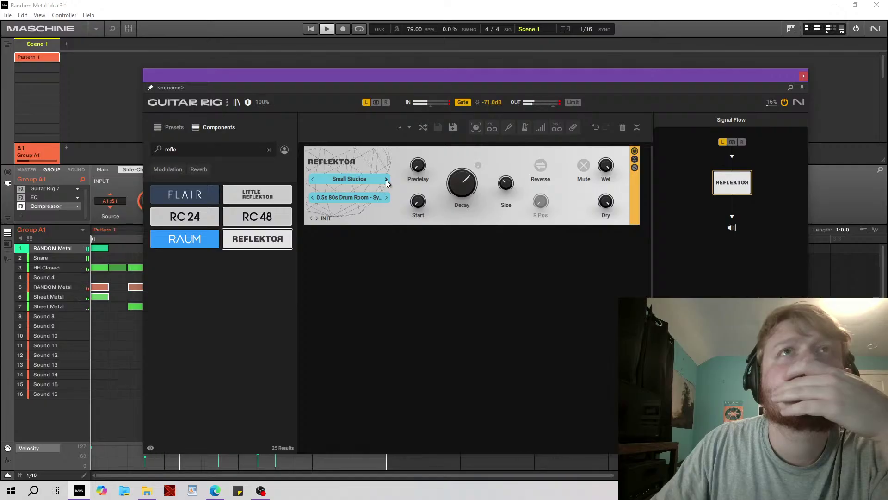
Audition Reflektor's Medium Halls, Chambers and Small Studios room categories, and select the Special category.
left_click(366, 179)
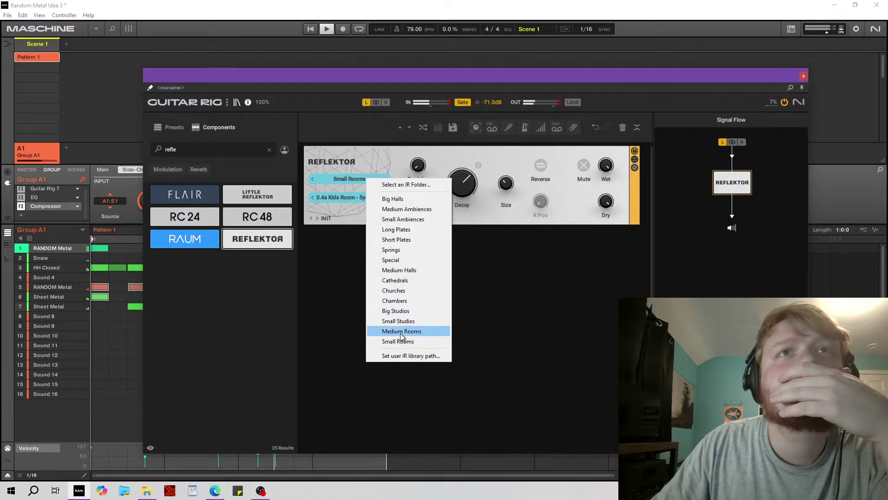
left_click(398, 270)
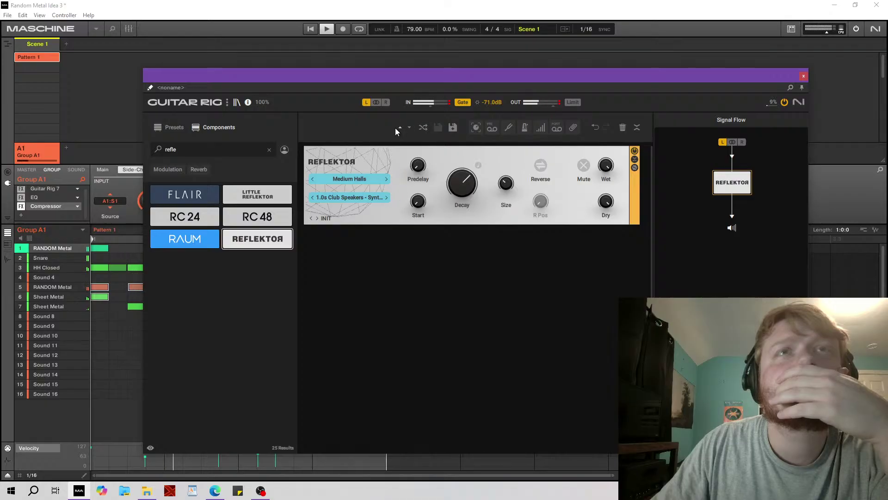
left_click(386, 179)
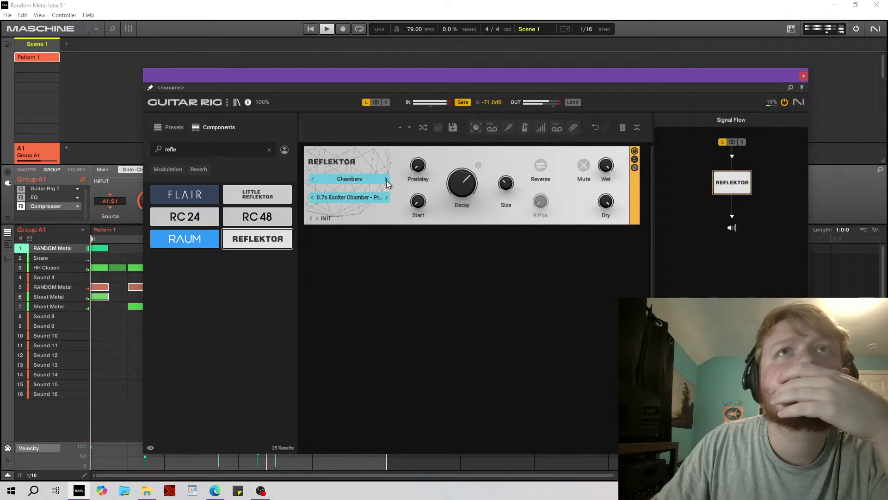
left_click(387, 180)
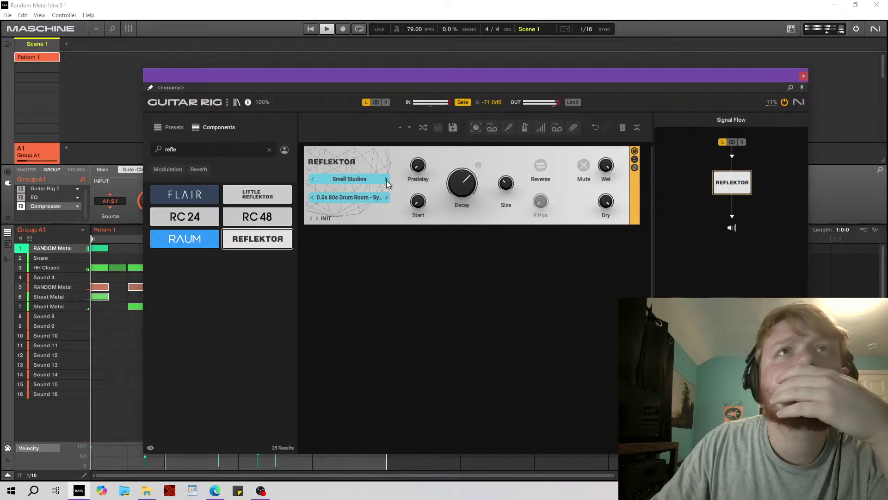
left_click(366, 184)
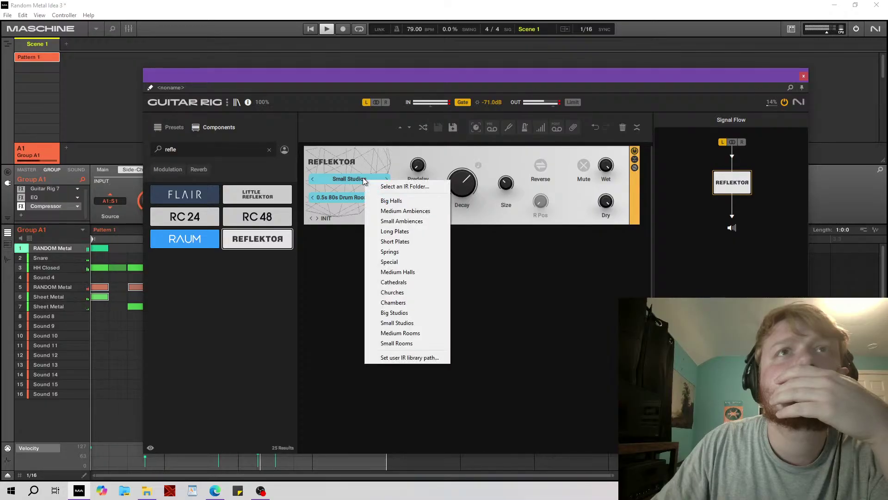
left_click(397, 255)
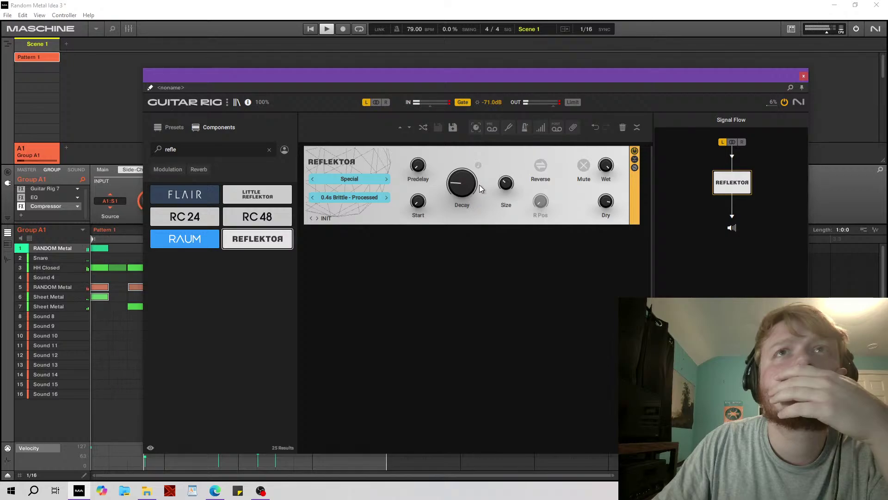
Adjust Reflektor's decay and try its size at about 194 %, ending playback and moving the plug-in window aside.
mouse_move(510, 186)
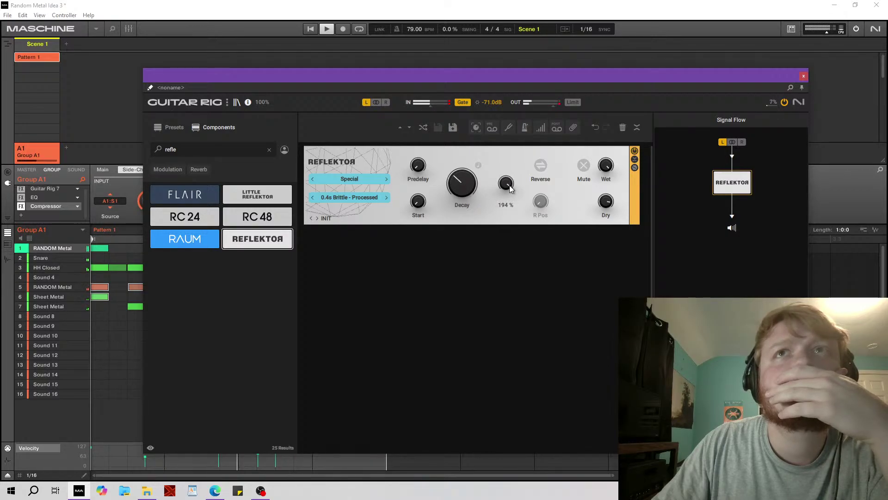
mouse_move(425, 173)
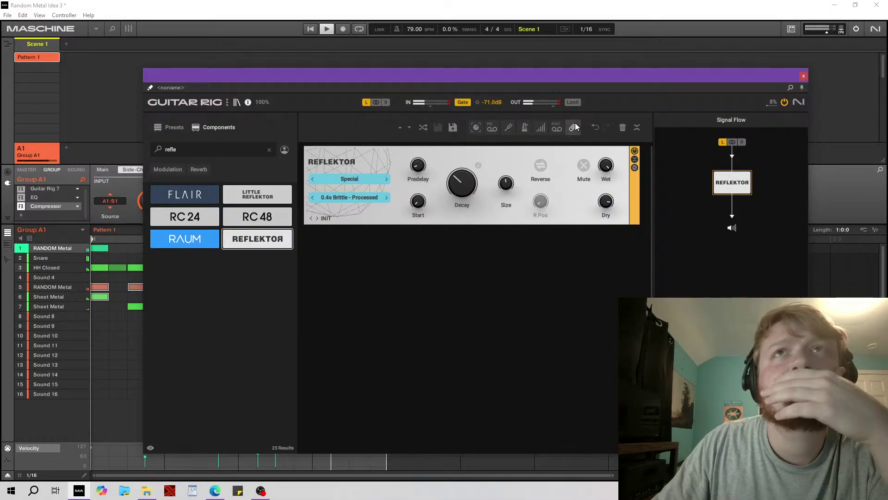
left_click(331, 32)
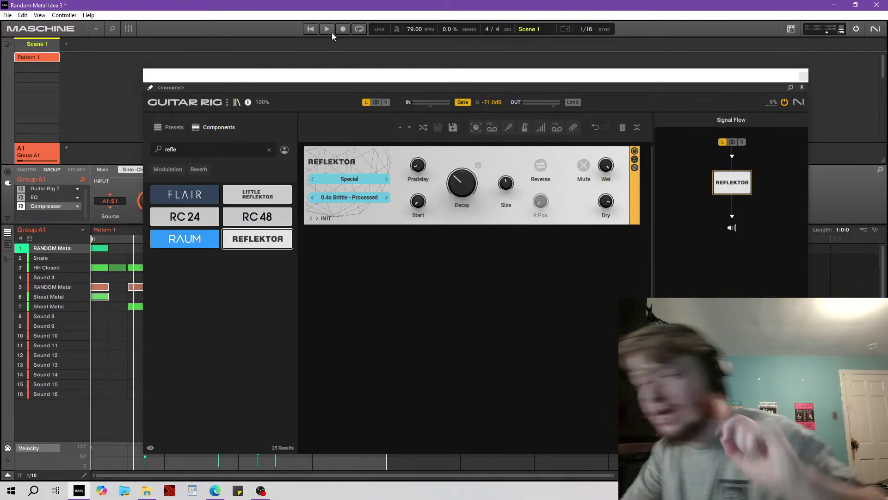
left_click_drag(380, 79, 329, 79)
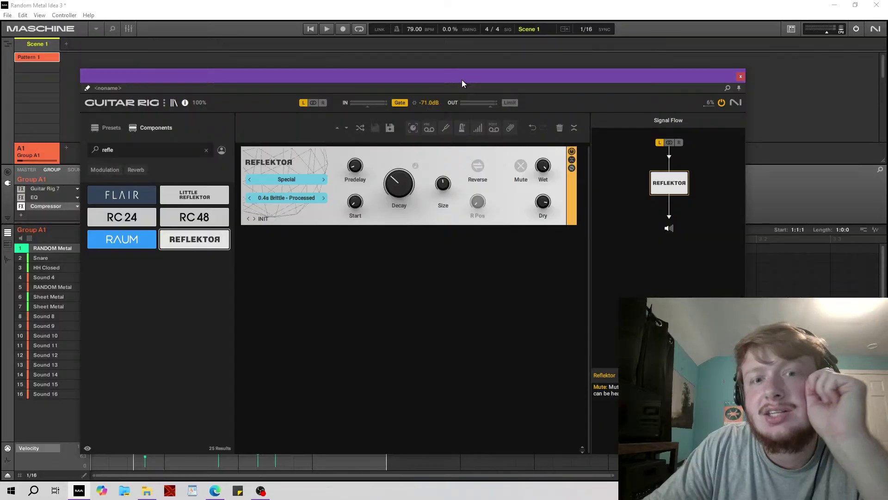
Resume playback and switch Reflektor's impulse response to 0.5s Reverse - Digital within the Special category.
key("space")
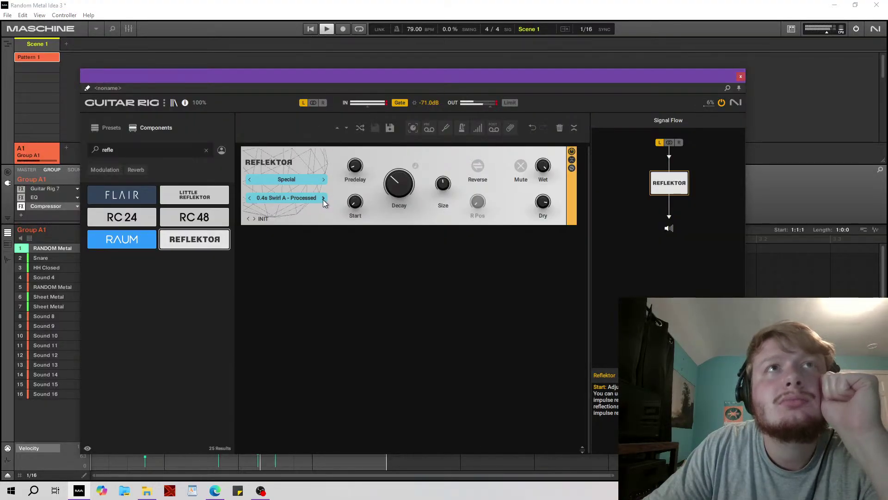
left_click(323, 198)
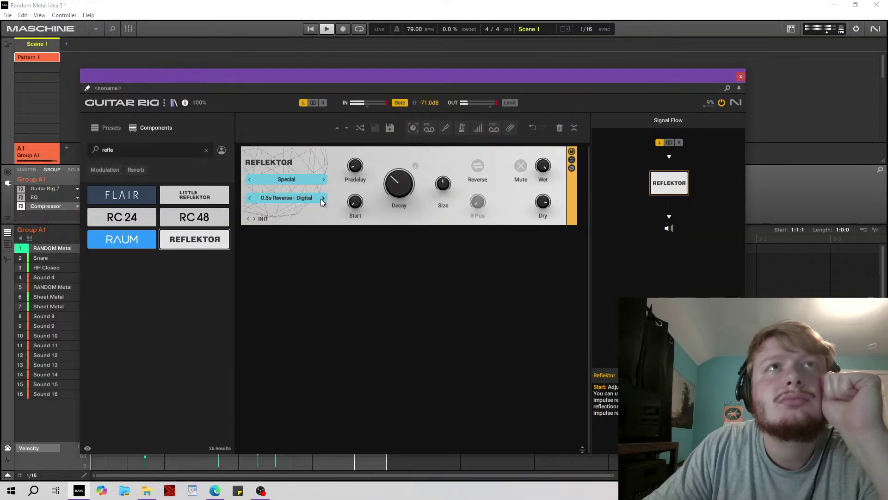
left_click(296, 184)
left_click(478, 265)
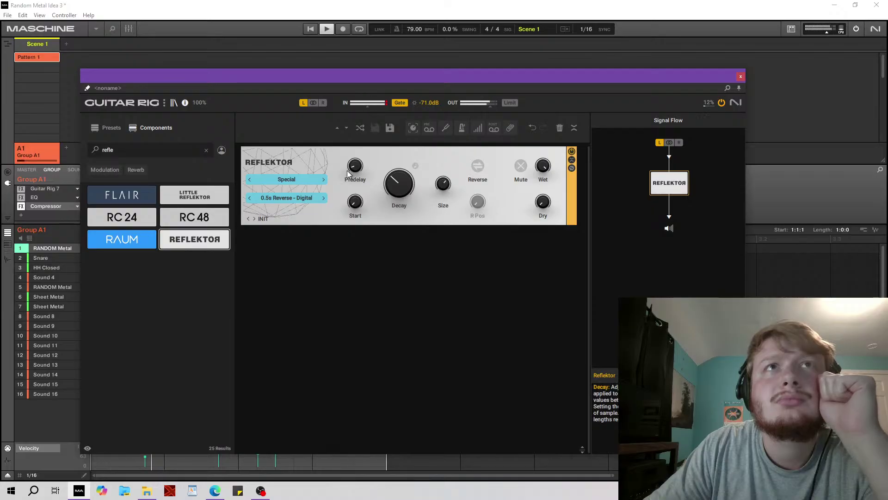
Fine-tune Reflektor's size, trying 175 %, set its dry level to 0.00, and close Guitar Rig.
left_click_drag(549, 204, 548, 187)
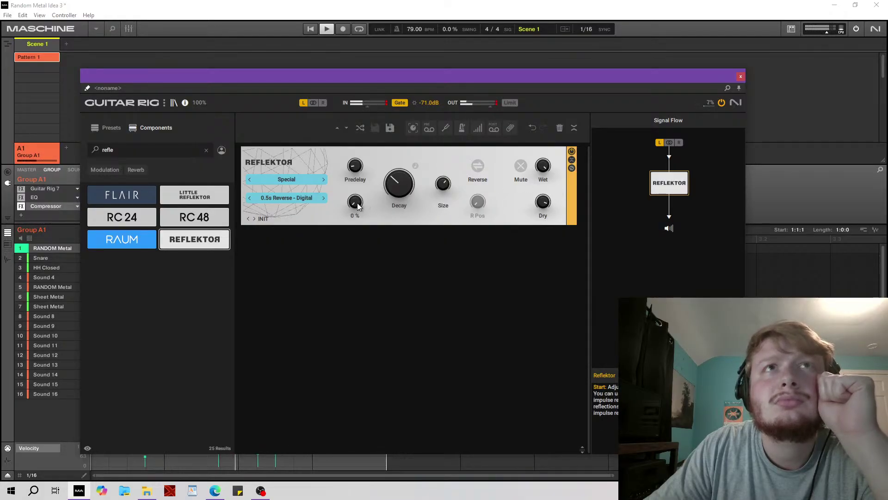
left_click(479, 167)
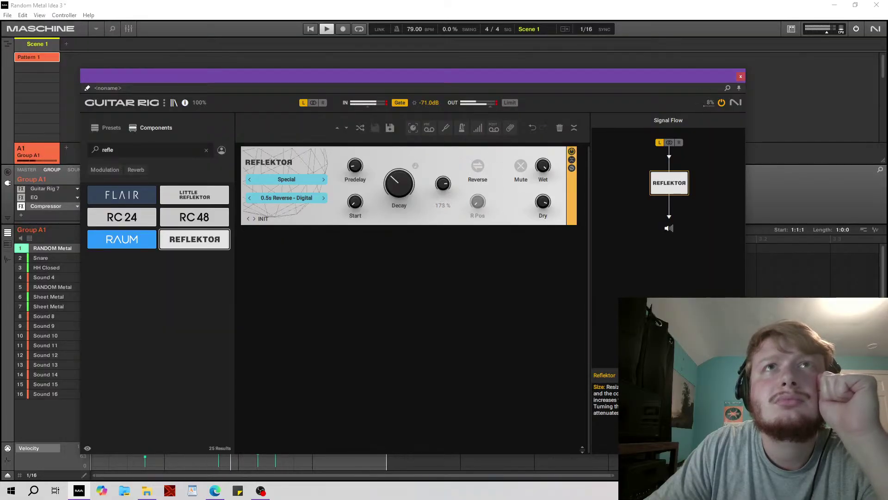
left_click_drag(443, 183, 358, 166)
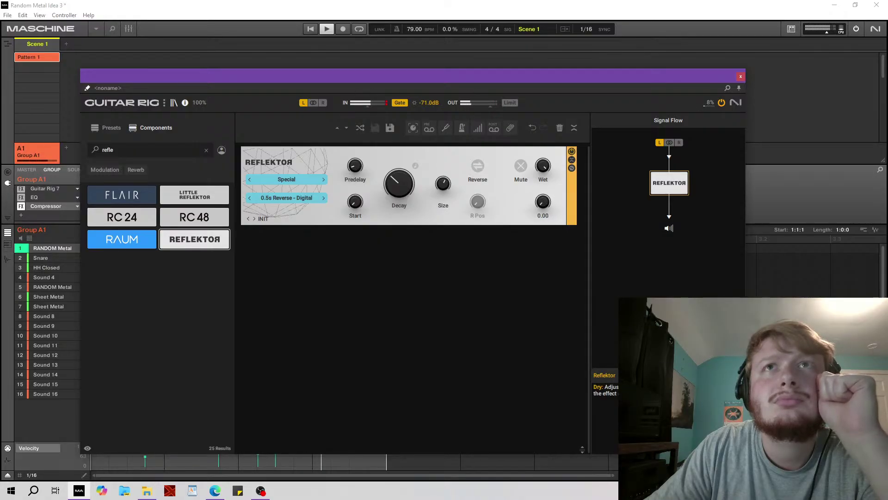
left_click_drag(542, 205, 543, 213)
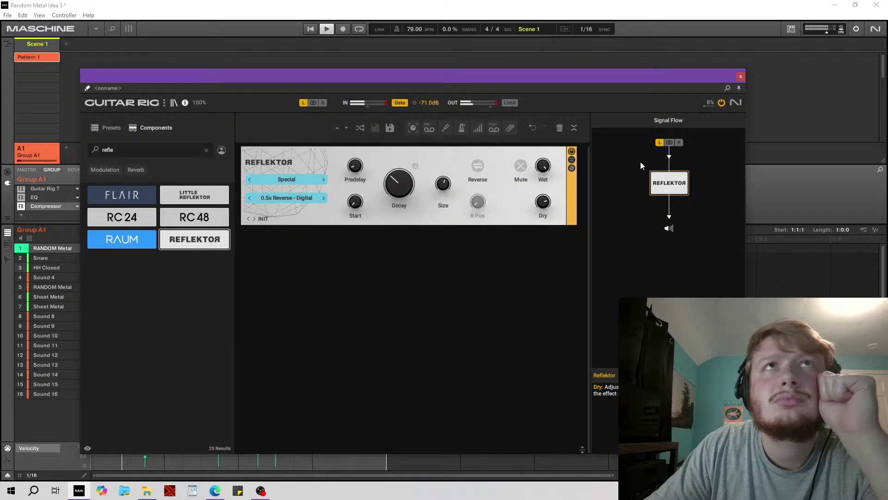
left_click(741, 77)
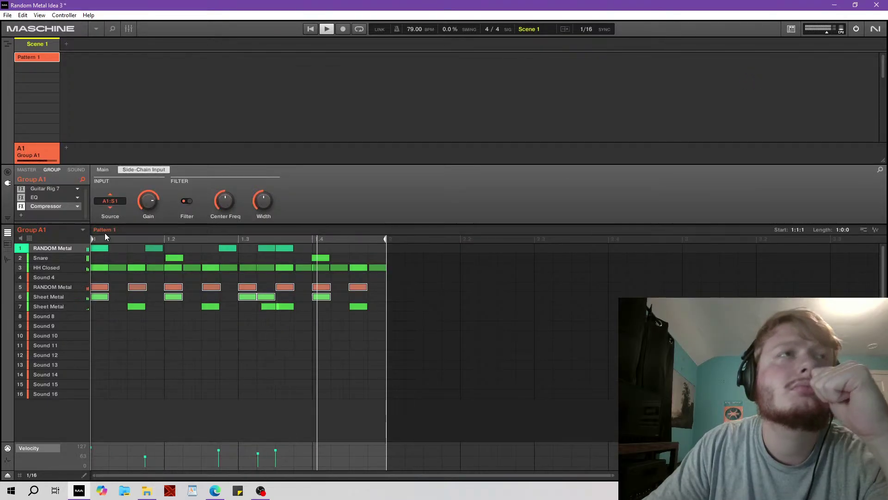
Stop playback and save the Random Metal Idea 3 project.
left_click(326, 29)
left_click(8, 15)
left_click(26, 59)
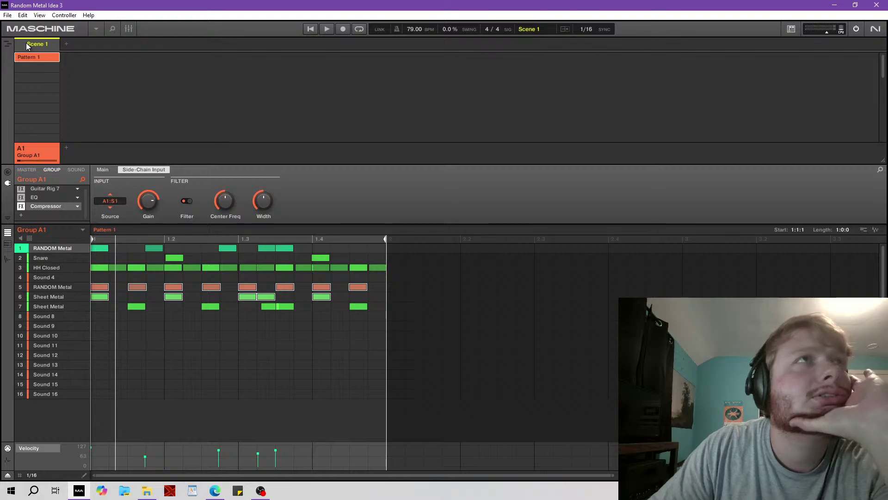
Insert Scene 1 at bar 1 of the song timeline and extend it to four bars.
left_click(7, 45)
left_click(95, 52)
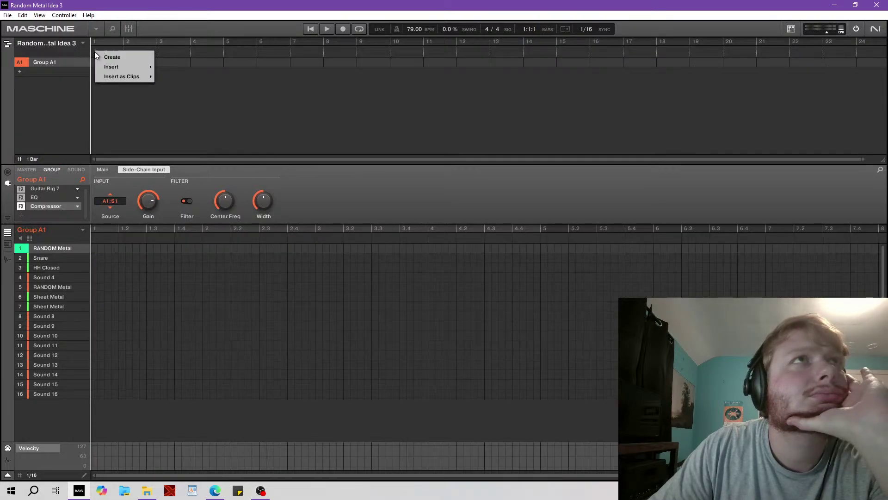
mouse_move(115, 66)
left_click(167, 69)
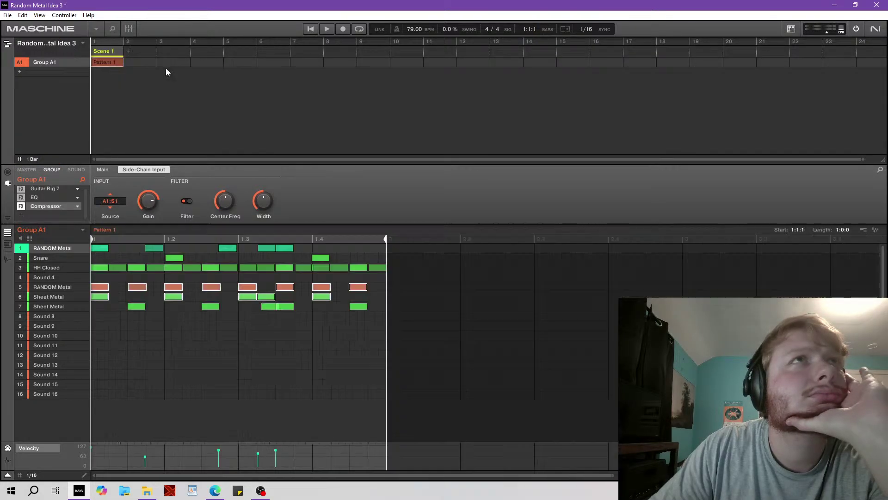
left_click_drag(122, 50, 214, 54)
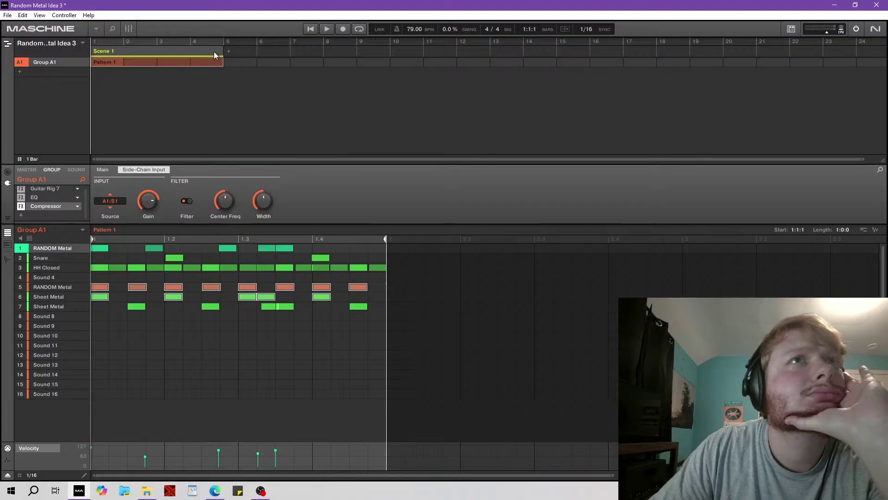
Play the arrangement briefly and rename Group A1 as Bamboo Urdo Kit.
left_click(327, 29)
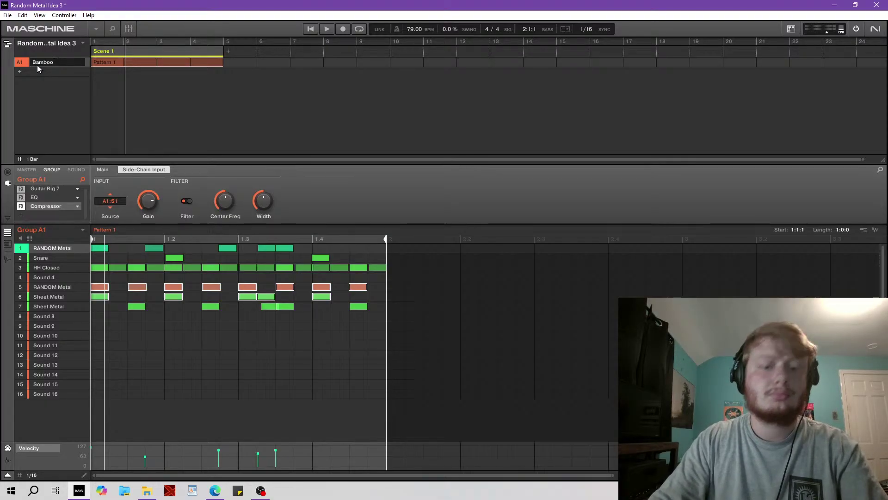
type("do Kit")
key("Return")
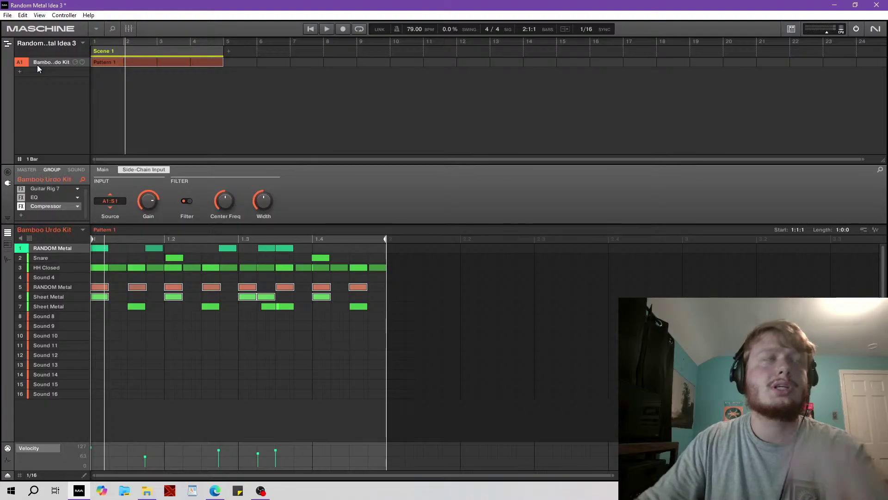
Save the group as Bamboo Urdo Kit in the Maschine 2 Groups folder.
right_click(51, 65)
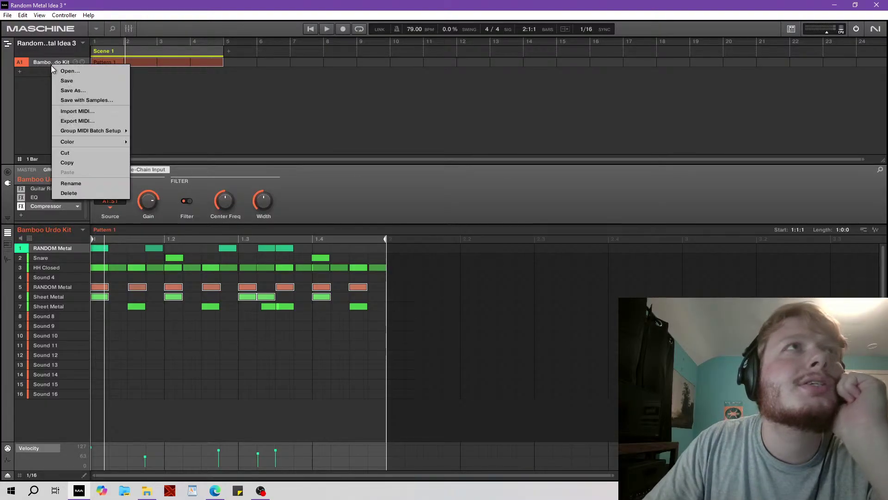
left_click(74, 86)
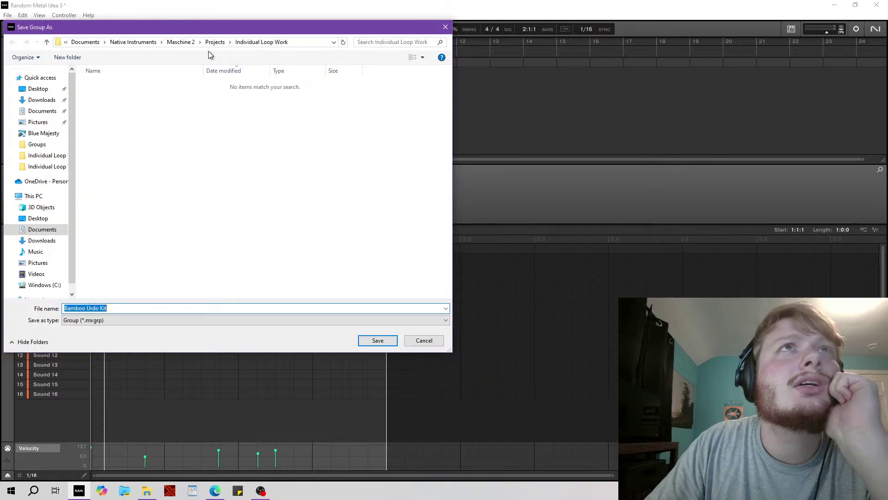
left_click(177, 43)
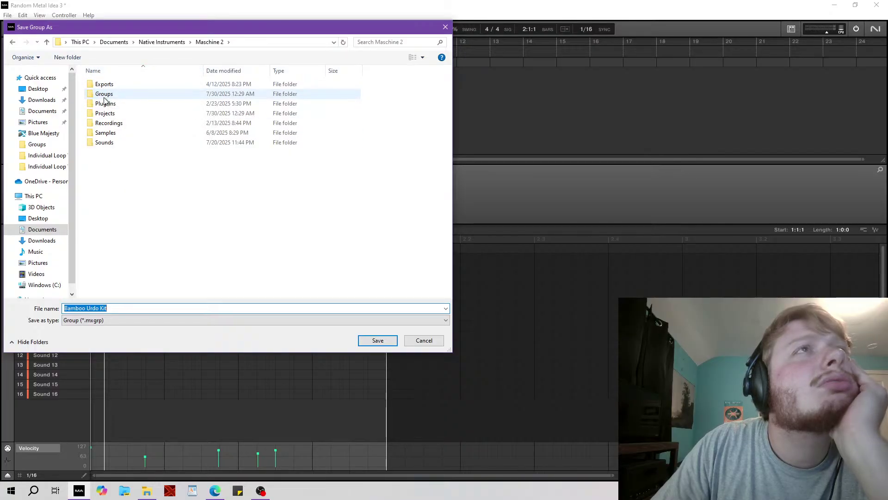
double_click(111, 94)
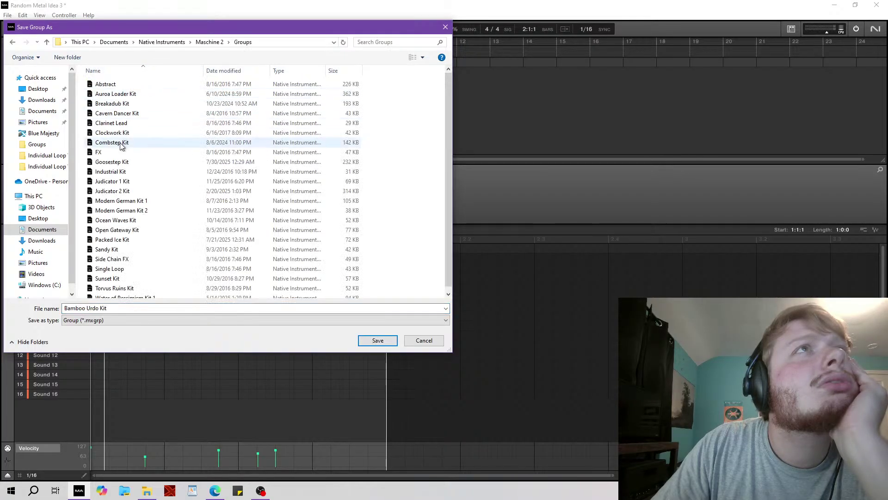
left_click(377, 341)
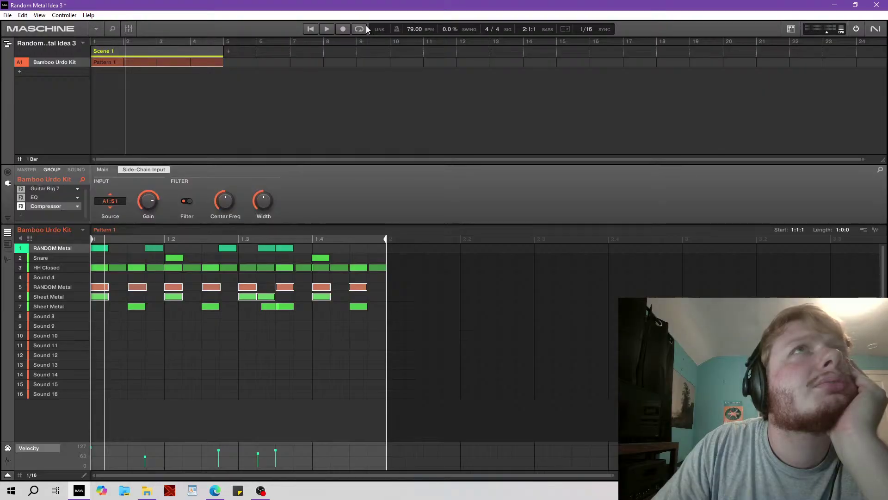
Play the scene from the start and readjust the gain of the group compressor's side-chain input.
left_click(311, 30)
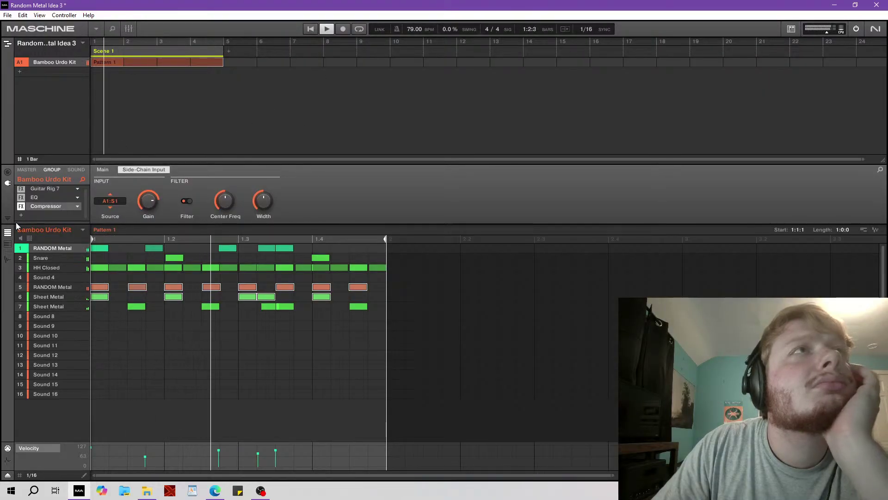
scroll(51, 202, "up", 1)
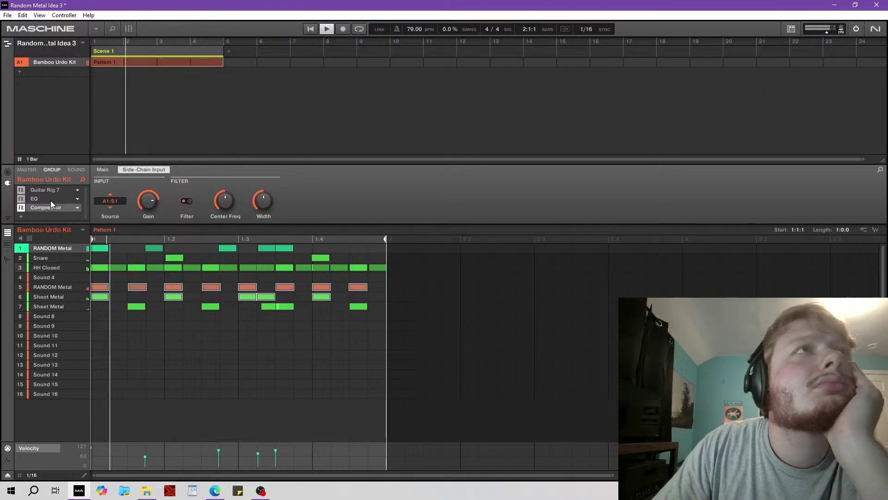
left_click_drag(149, 200, 149, 194)
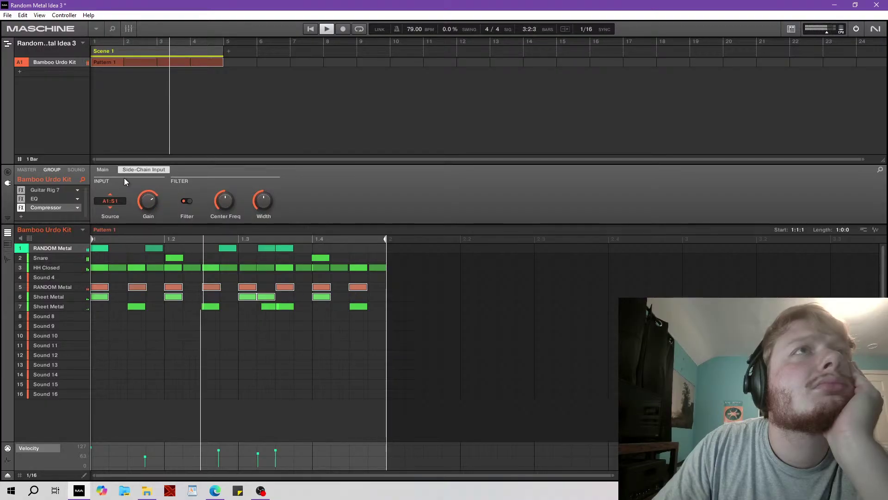
Loop the scene while adjusting the compressor's main settings, trying a threshold of -28.8 dB and setting the amount to 18.0 %.
left_click(102, 169)
left_click_drag(154, 199, 204, 202)
left_click(313, 29)
left_click(361, 29)
left_click_drag(228, 198, 151, 200)
left_click_drag(225, 201, 225, 195)
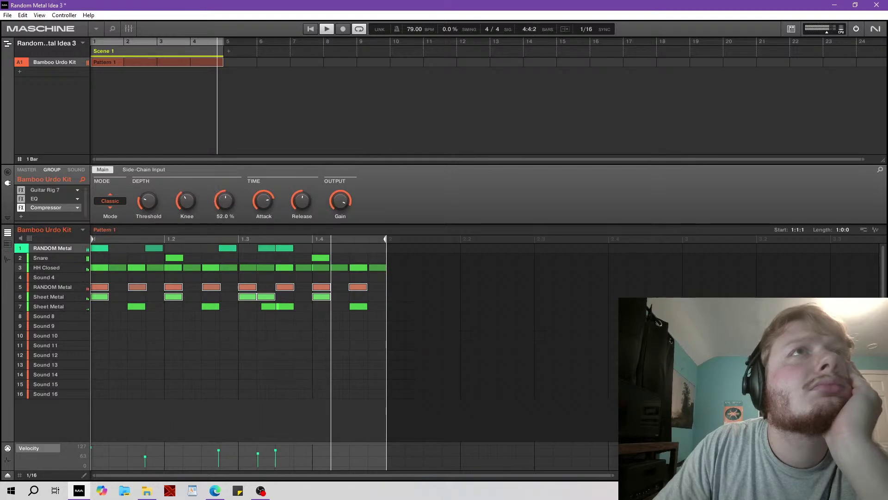
left_click_drag(154, 199, 153, 199)
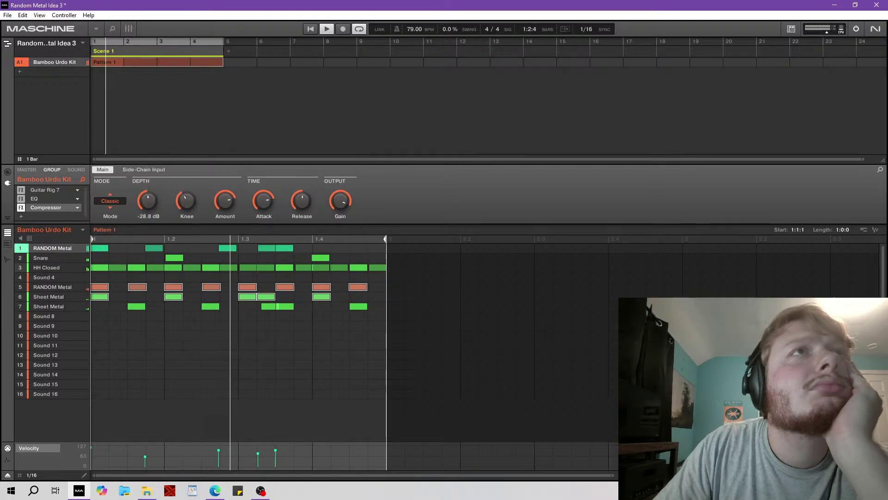
left_click_drag(226, 203, 232, 204)
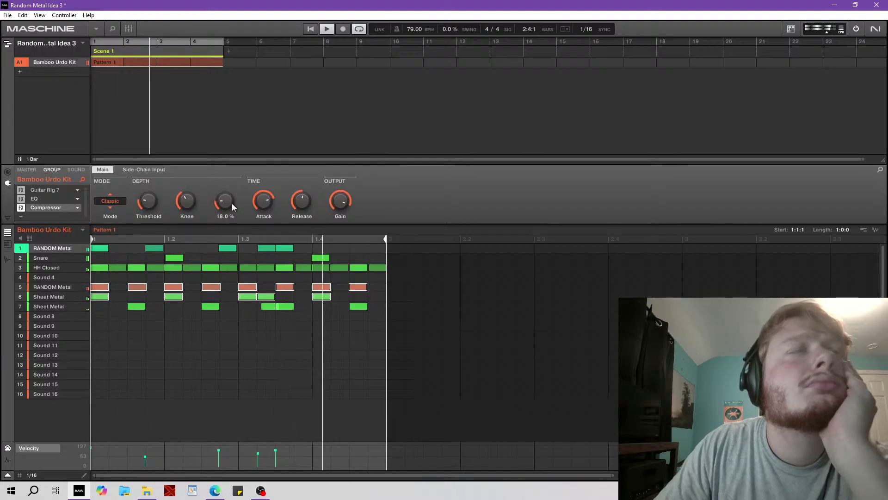
Adjust the low-mid gain and frequency of the group's EQ during playback and show its width and output settings.
left_click(45, 198)
mouse_move(225, 200)
left_mouse_down()
mouse_move(225, 191)
mouse_move(187, 196)
mouse_move(225, 205)
left_mouse_up()
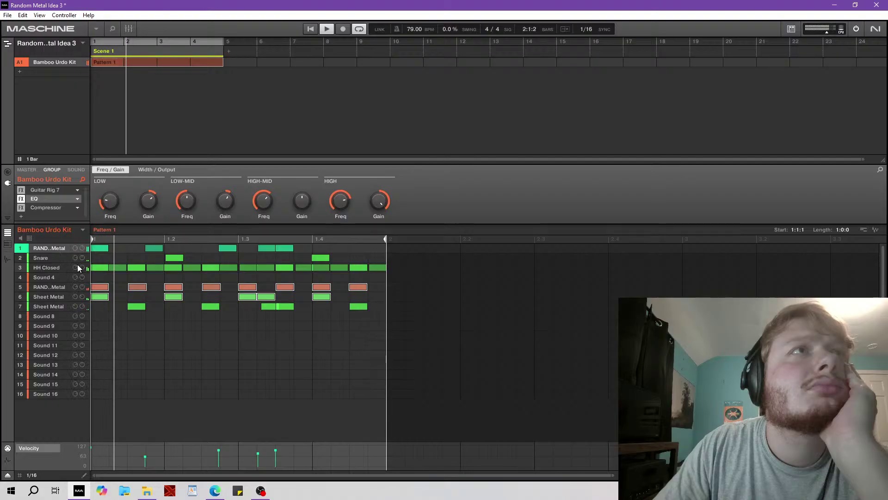
left_click_drag(186, 200, 187, 201)
left_click(155, 170)
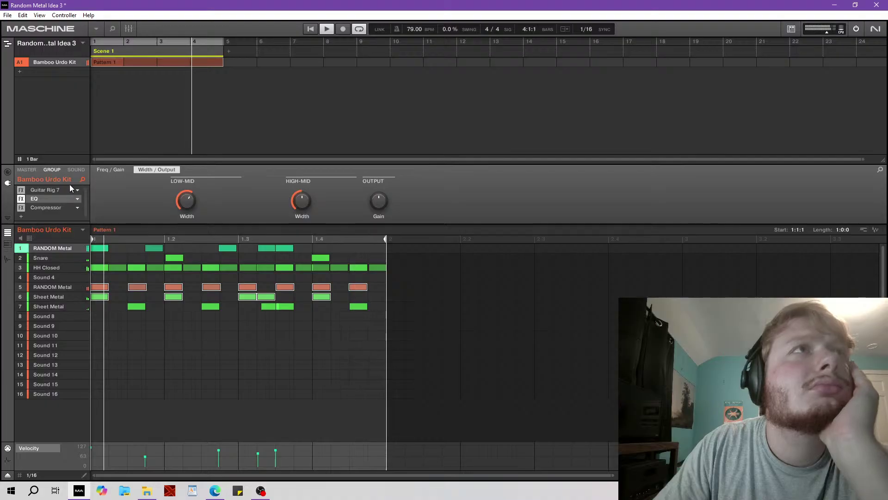
Check the RANDOM Metal sound's instrument window, stop playback, and save the project.
left_click(76, 170)
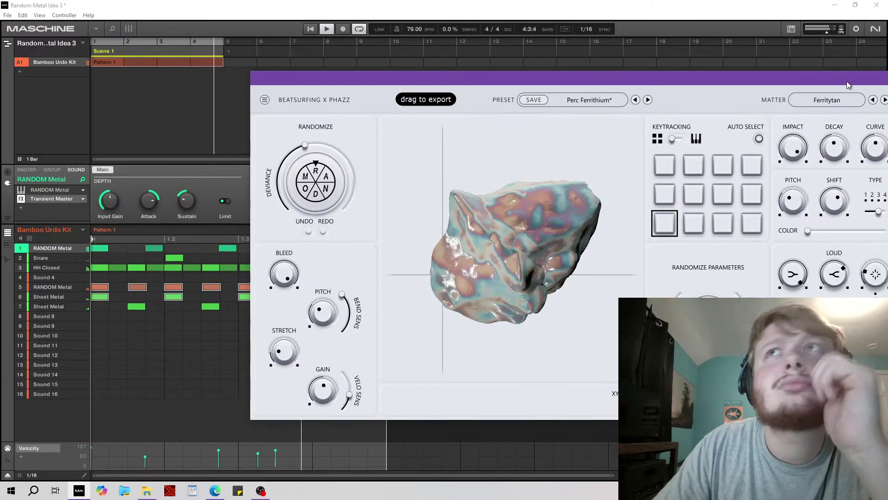
left_click_drag(849, 84, 466, 105)
left_click(551, 99)
left_click(322, 31)
left_click(7, 15)
left_click(19, 60)
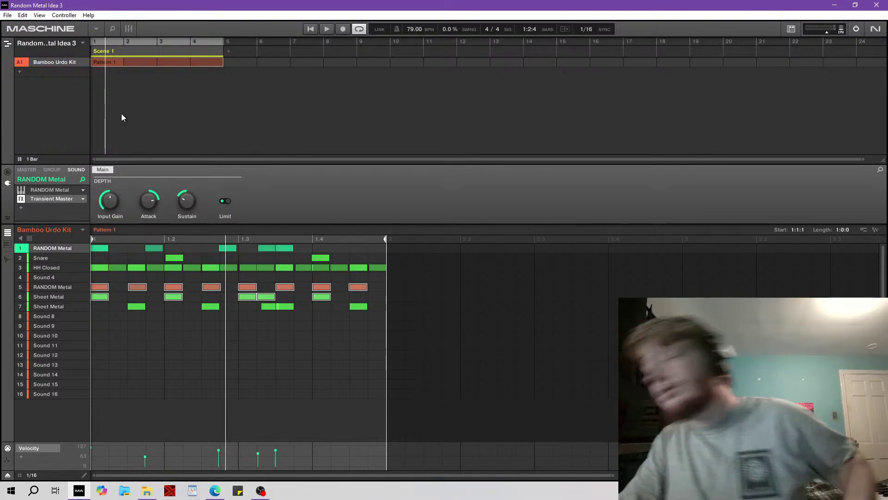
Add a new empty group below Bamboo Urdo Kit and reselect the Bamboo Urdo Kit group.
left_click(20, 71)
right_click(46, 72)
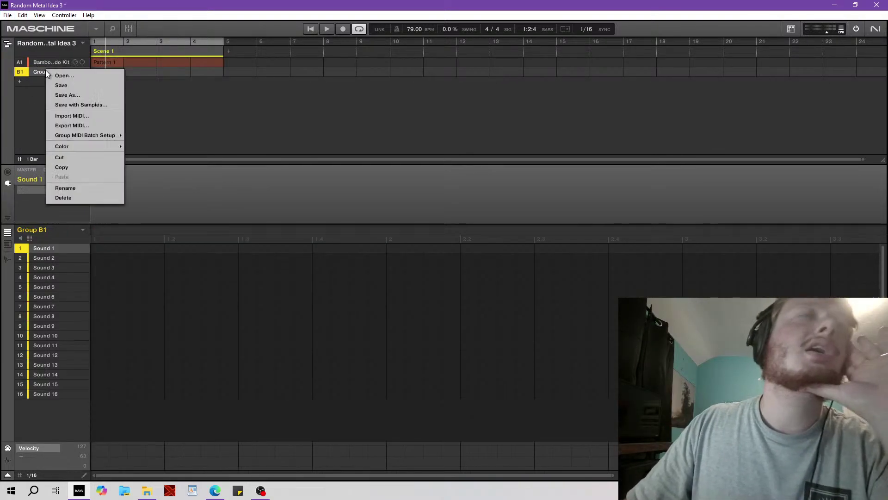
left_click(24, 75)
left_click(57, 64)
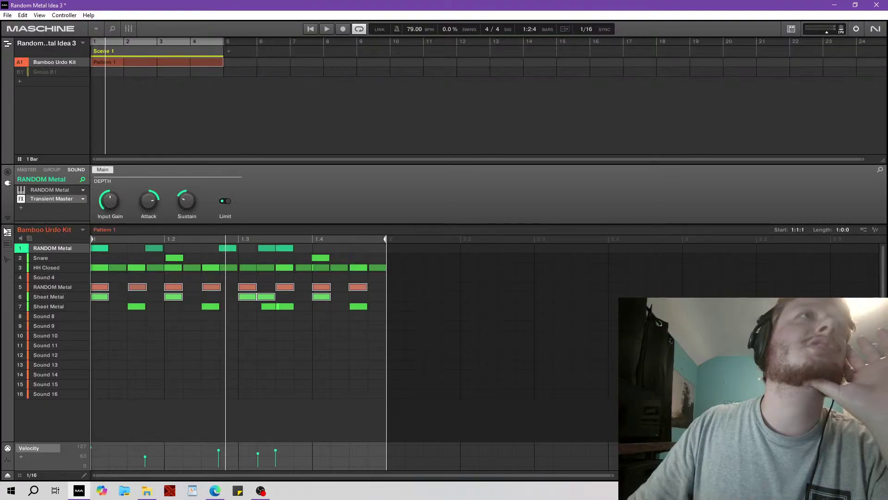
Add Arturia's VST3 effect Dist COLDFIRE to the end of the Bamboo Urdo Kit group's effect chain.
left_click(50, 170)
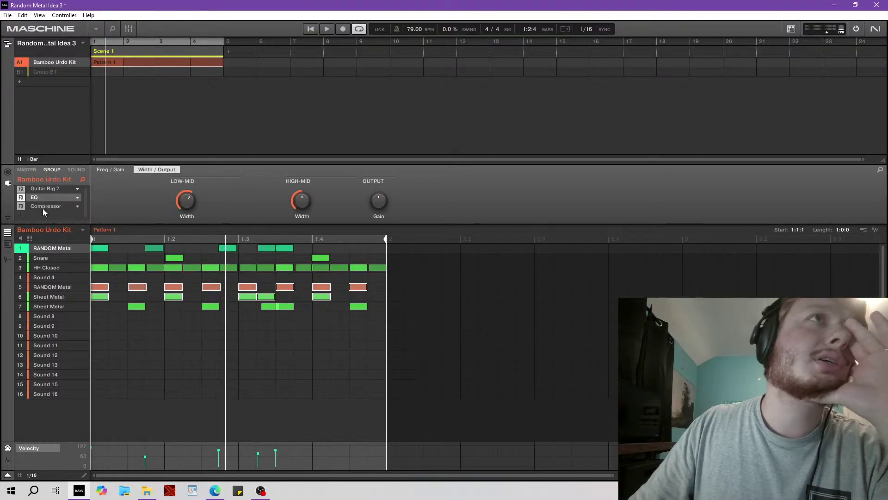
left_click(21, 215)
mouse_move(52, 245)
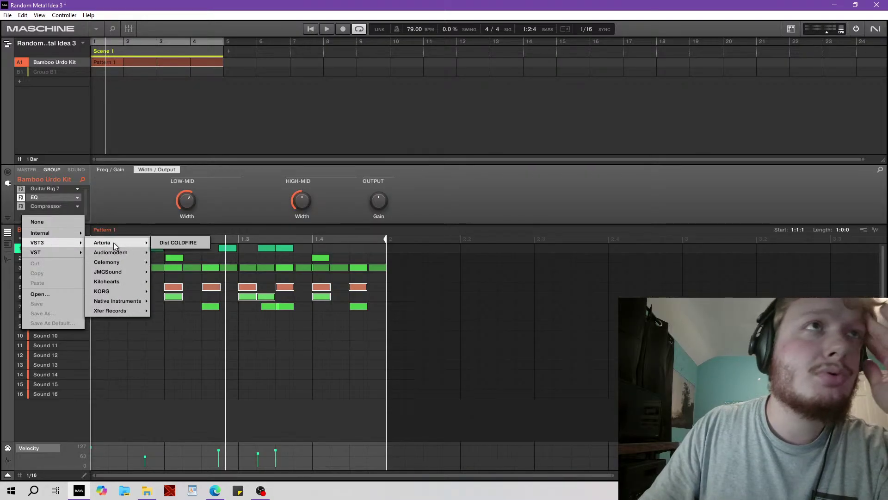
mouse_move(115, 303)
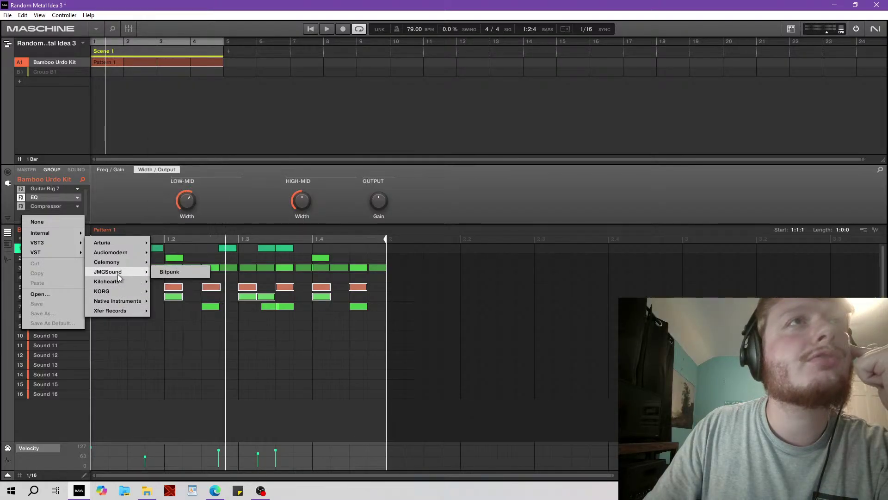
mouse_move(118, 258)
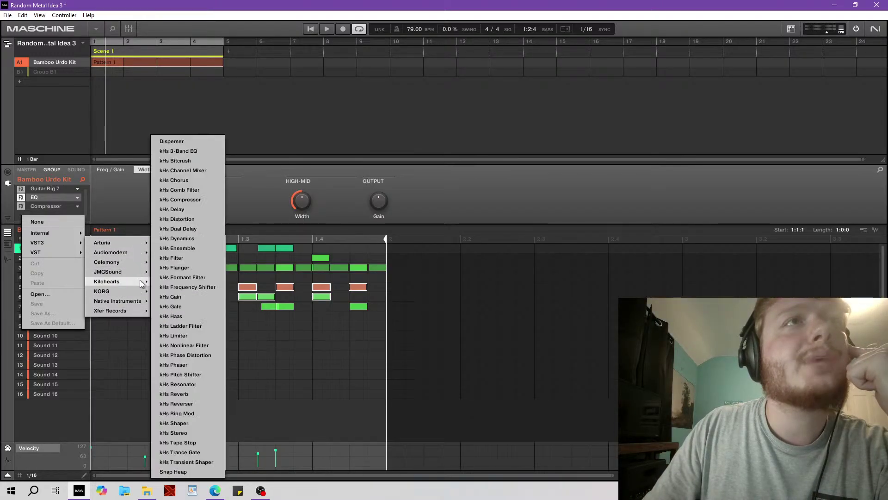
mouse_move(103, 244)
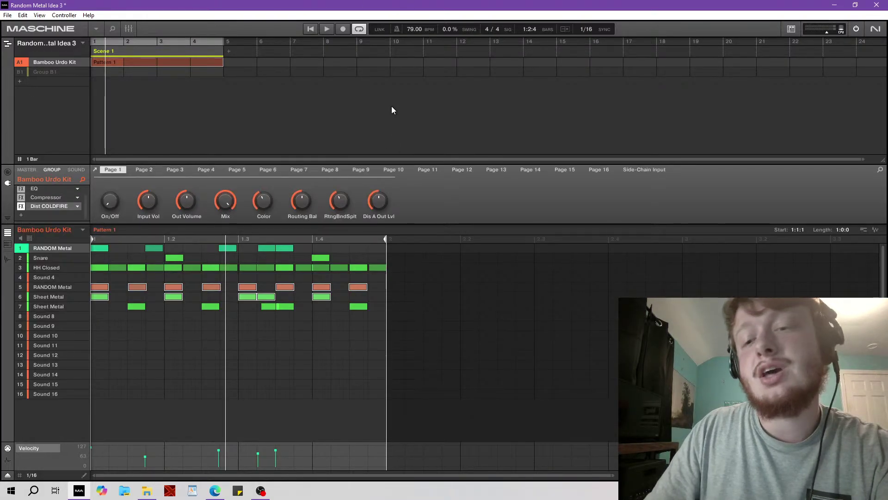
Open the Dist COLDFIRE window and load the Default preset from the Template category.
double_click(64, 208)
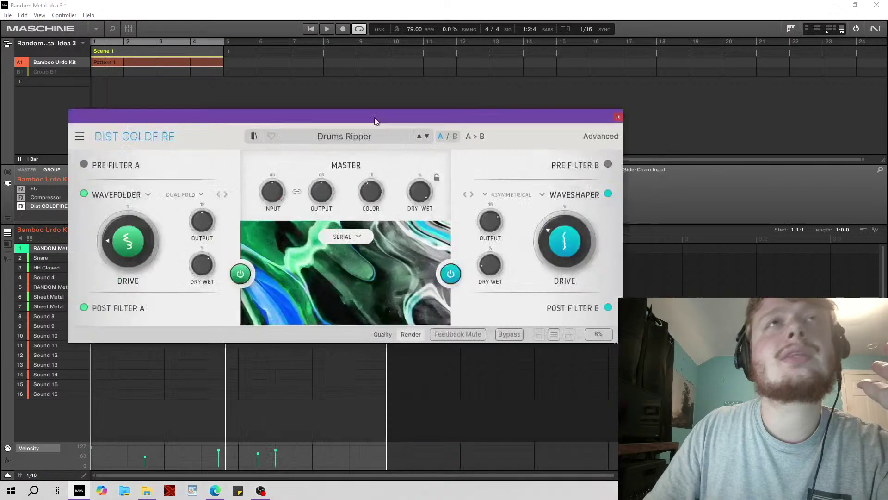
left_click_drag(377, 119, 428, 106)
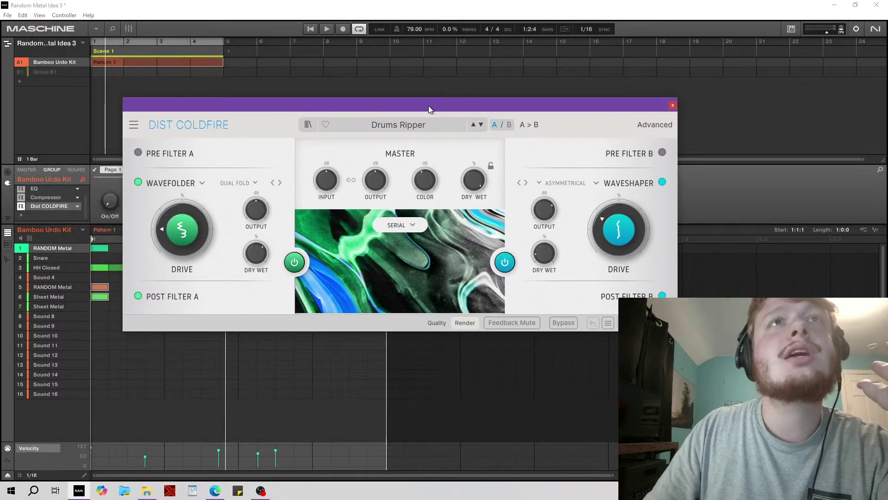
left_click(403, 132)
mouse_move(351, 249)
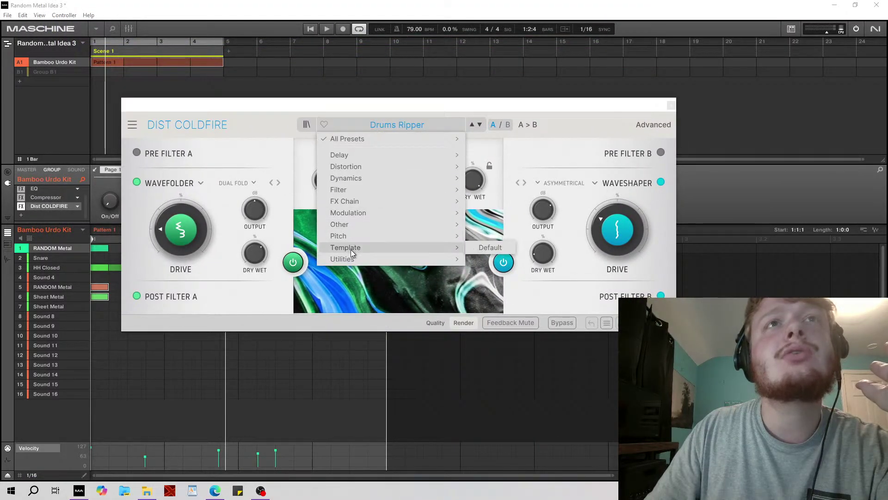
left_click(494, 248)
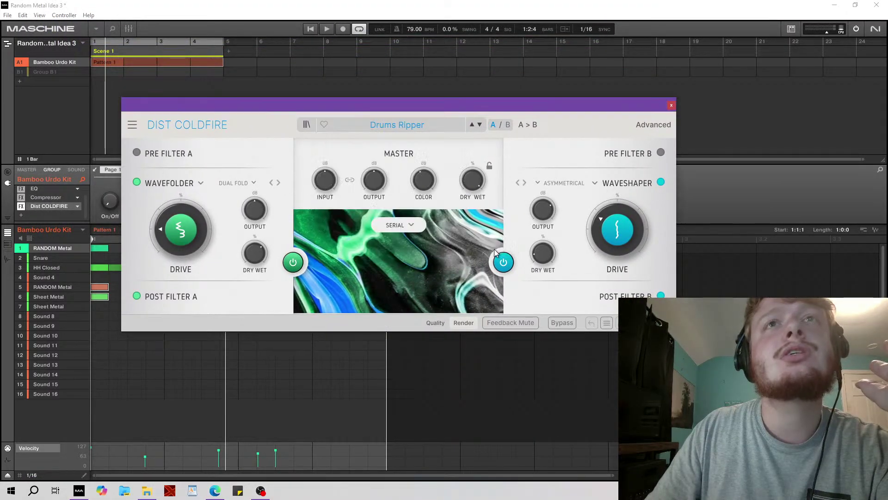
Play the scene from the start while raising the Tube drive of distortion A, and stop playback.
left_click(309, 29)
left_click_drag(277, 106, 295, 132)
left_click(822, 31)
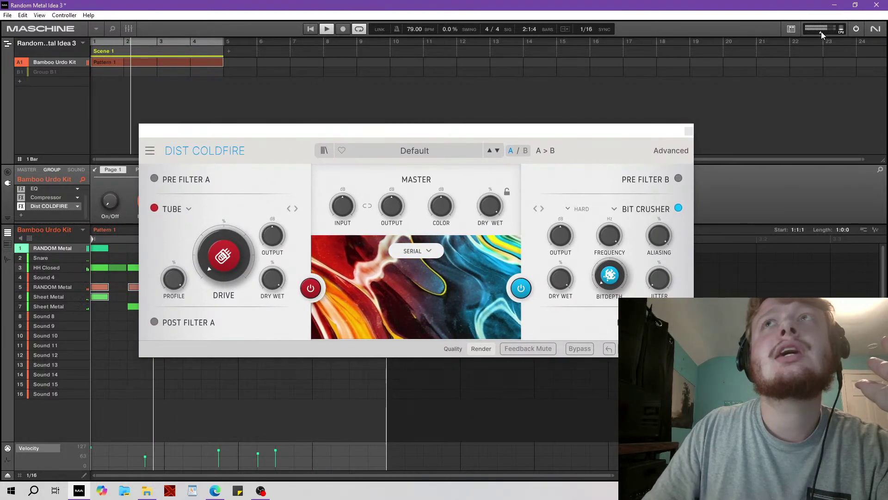
left_click_drag(223, 255, 223, 217)
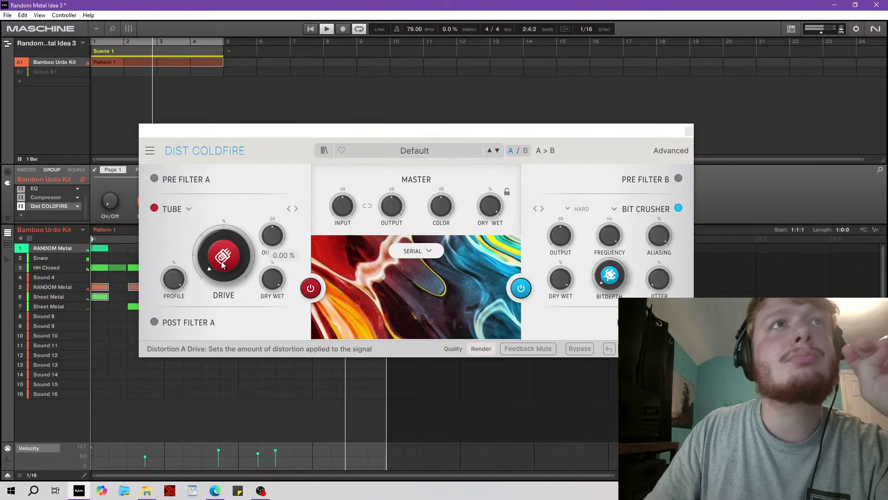
left_click(324, 30)
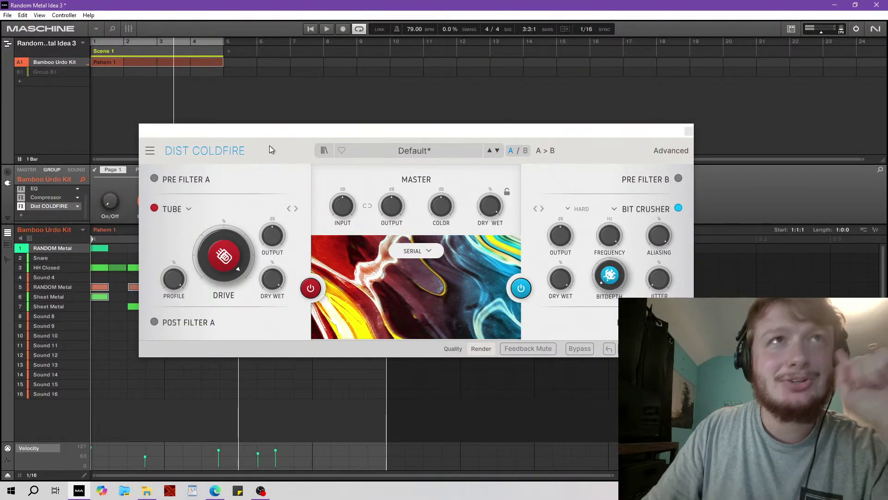
Switch distortion A to Germanium, lower its drive slightly during playback, and choose the MIC type.
left_click(196, 208)
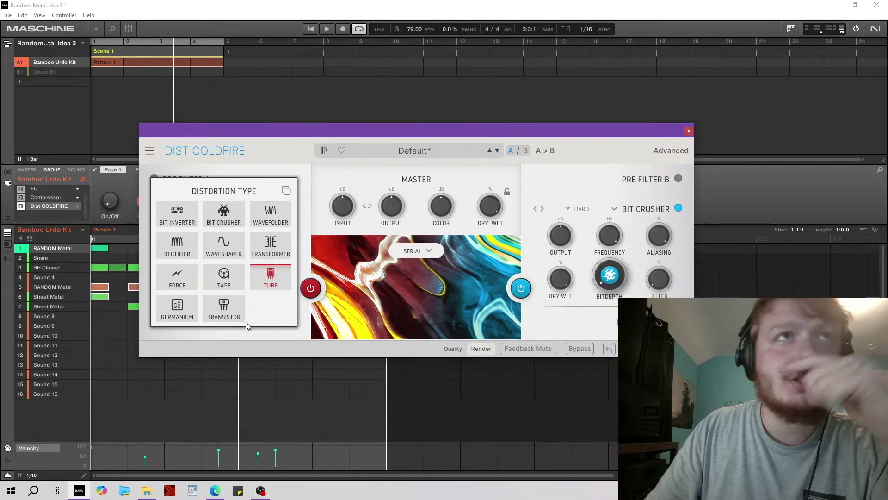
left_click(163, 309)
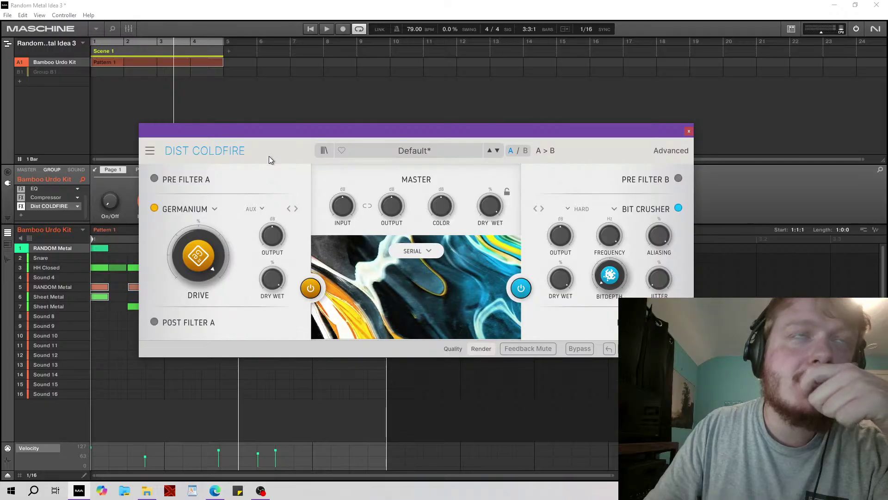
left_click_drag(279, 132, 266, 153)
left_click(310, 29)
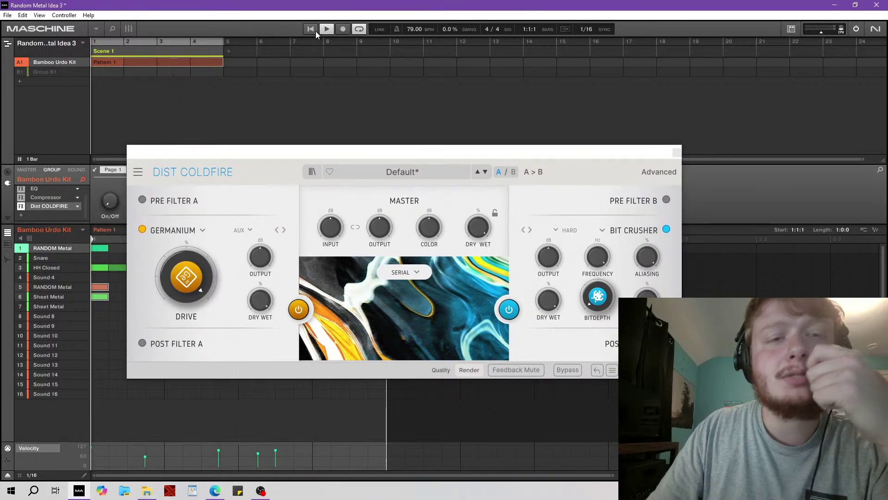
mouse_move(186, 277)
left_mouse_down()
mouse_move(186, 296)
mouse_move(186, 259)
left_mouse_up()
left_click(243, 230)
left_click(242, 268)
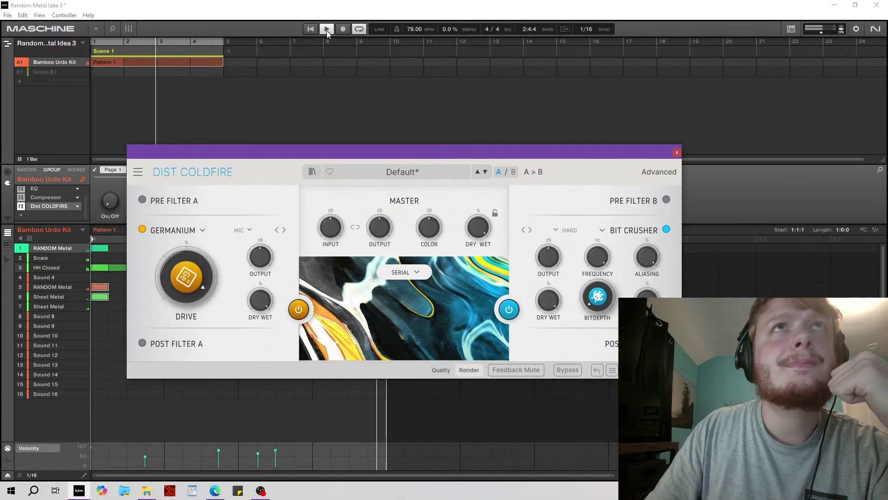
Try the AUX type for the Germanium distortion and switch it back to MIC.
left_click(250, 230)
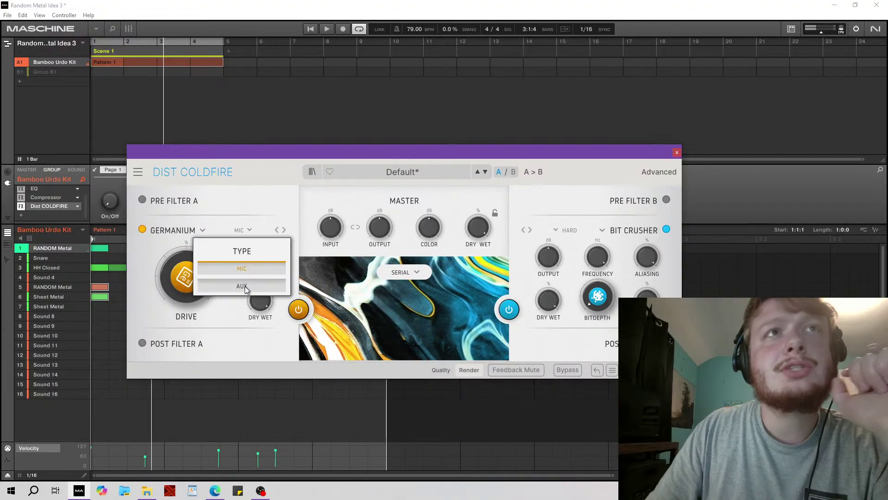
left_click(241, 286)
left_click_drag(285, 153, 277, 179)
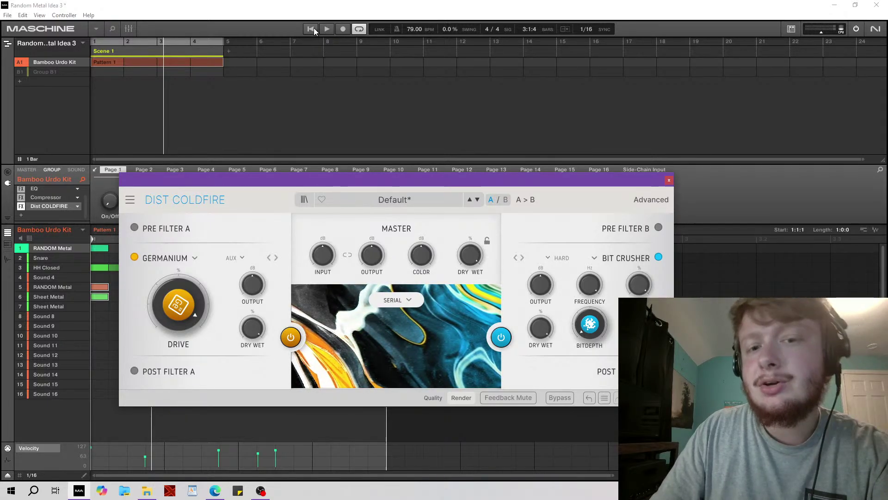
left_click(240, 258)
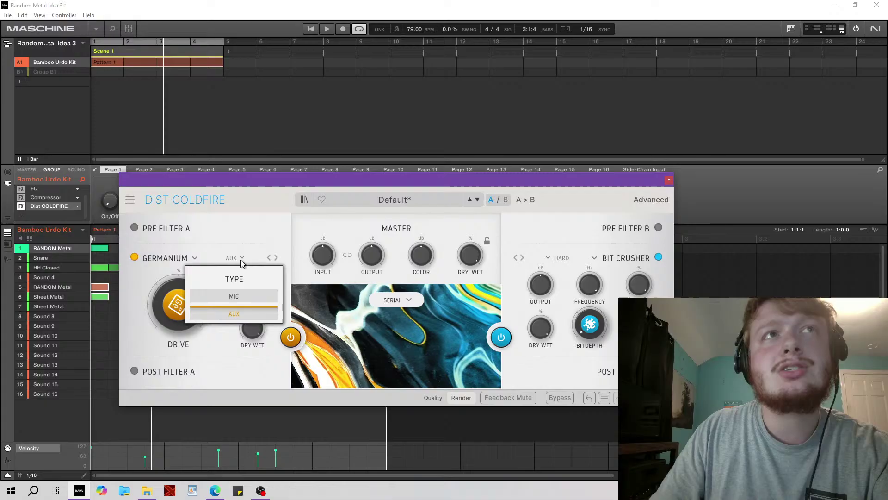
left_click(234, 295)
Try Waveshaper as the type of distortion A and replace it with Bit Inverter.
left_click(193, 260)
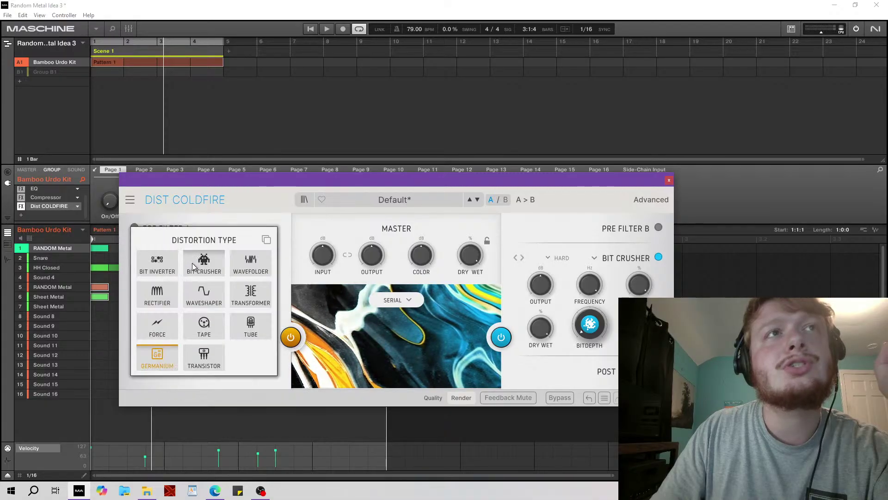
left_click(204, 306)
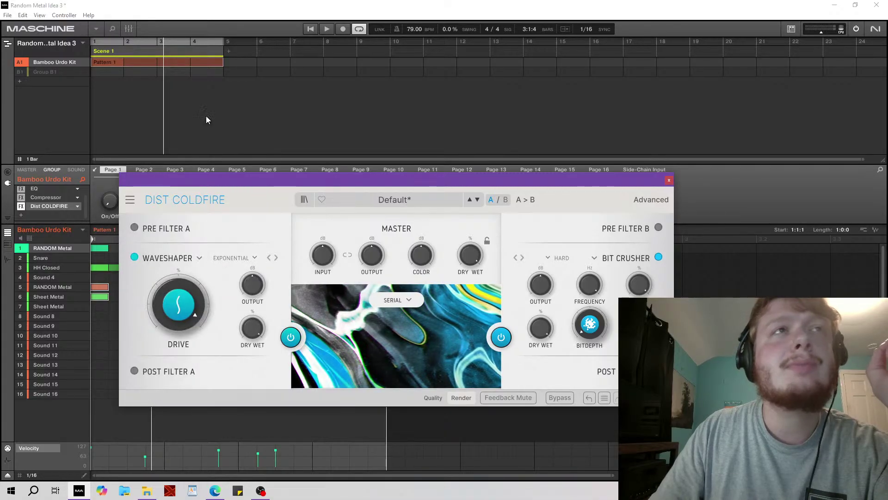
left_click(254, 258)
left_click(167, 278)
left_click(185, 258)
left_click(157, 261)
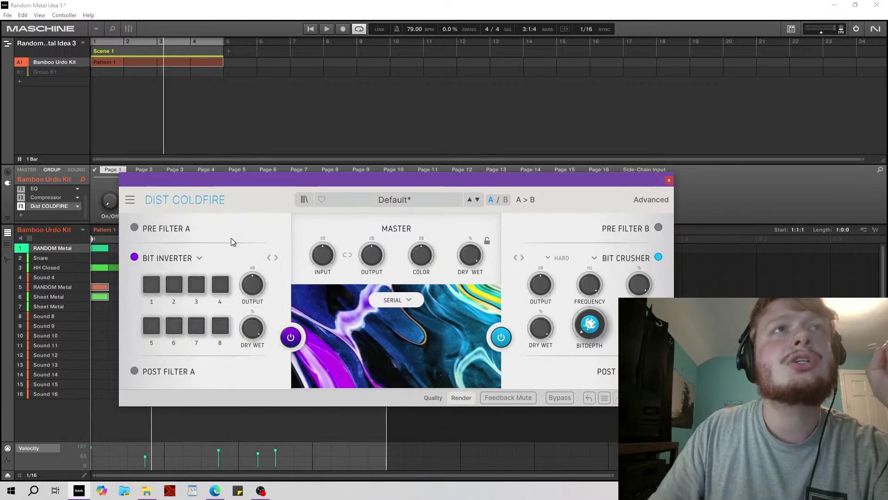
Play the scene from the start while changing bits 2 and 7 of the Bit Inverter.
left_click(309, 32)
left_click(174, 284)
left_click(201, 330)
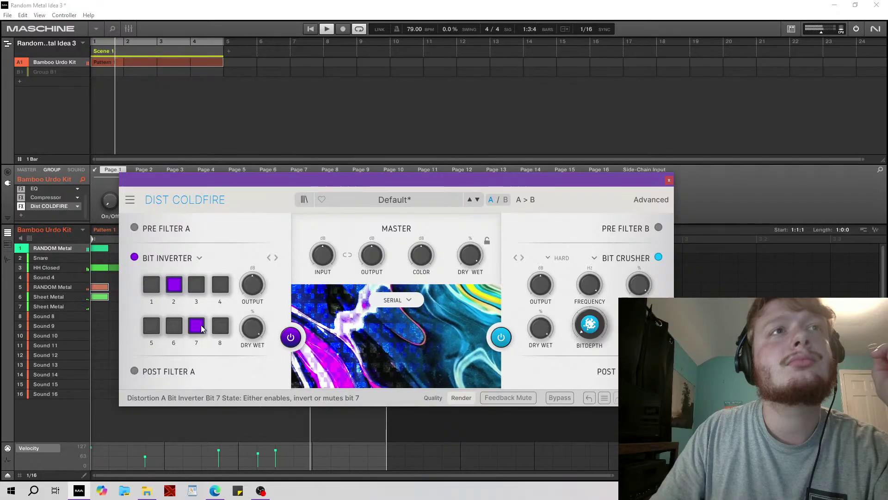
Cycle distortion A through the other types to Bit Crusher and set its dry/wet balance to 28.8 %.
left_click(275, 257)
left_click(276, 257)
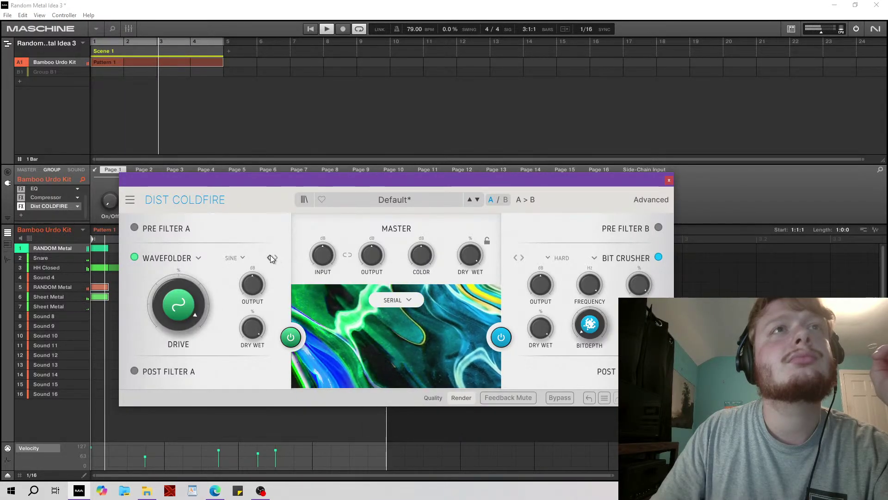
left_click(269, 257)
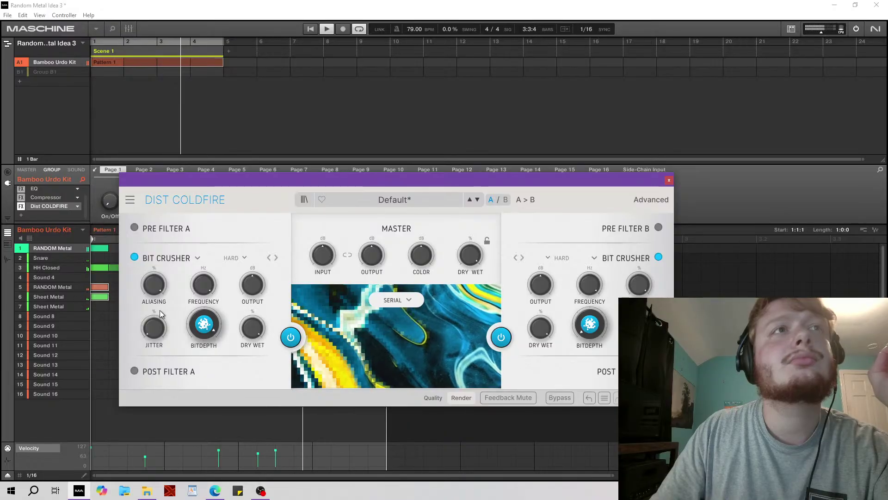
left_click_drag(246, 321, 247, 349)
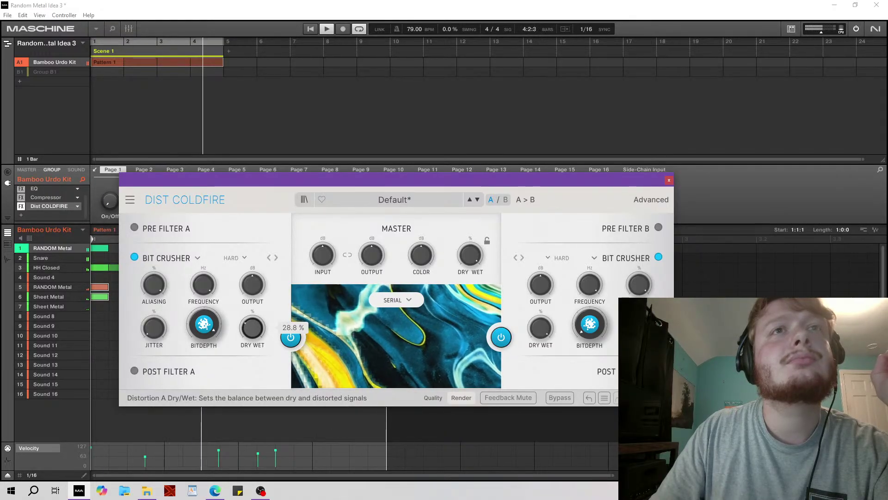
Move Dist COLDFIRE to the start of the group's effect chain, ahead of Guitar Rig 7, and play the scene.
left_click(326, 29)
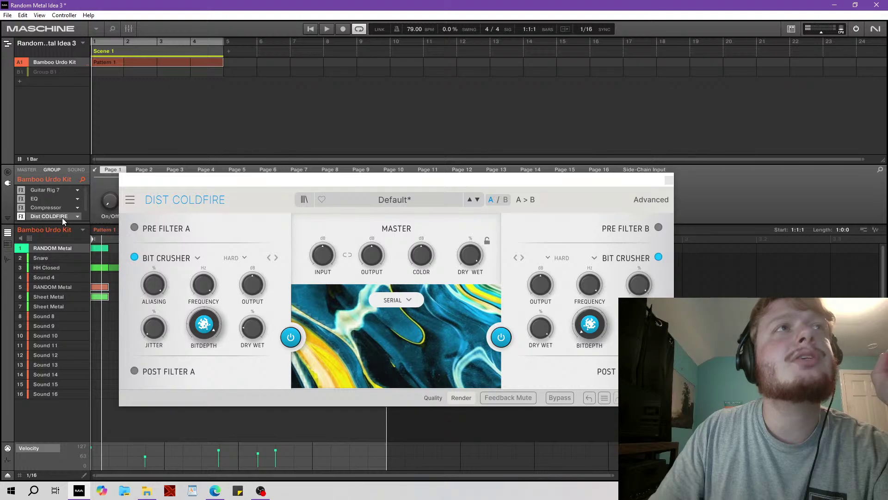
left_click_drag(60, 197, 71, 170)
left_click(327, 29)
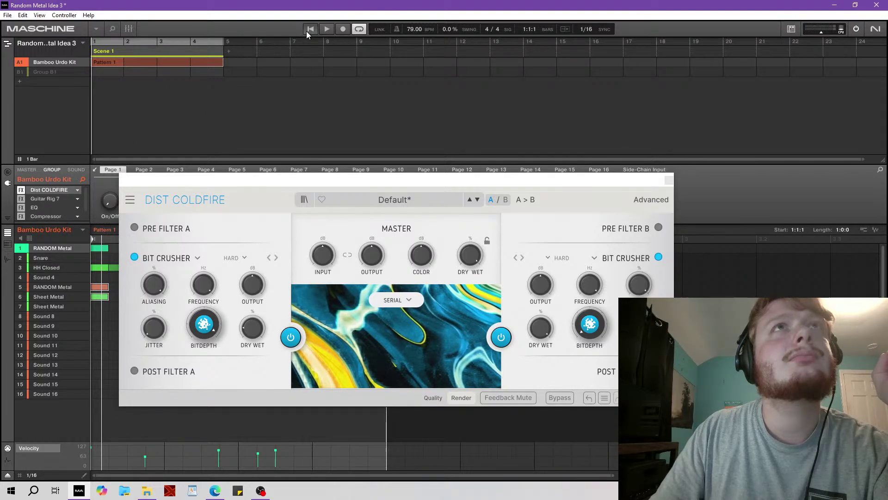
Change distortion A's bit depth during playback and set its dry/wet balance to 5.60 %.
left_click(284, 353)
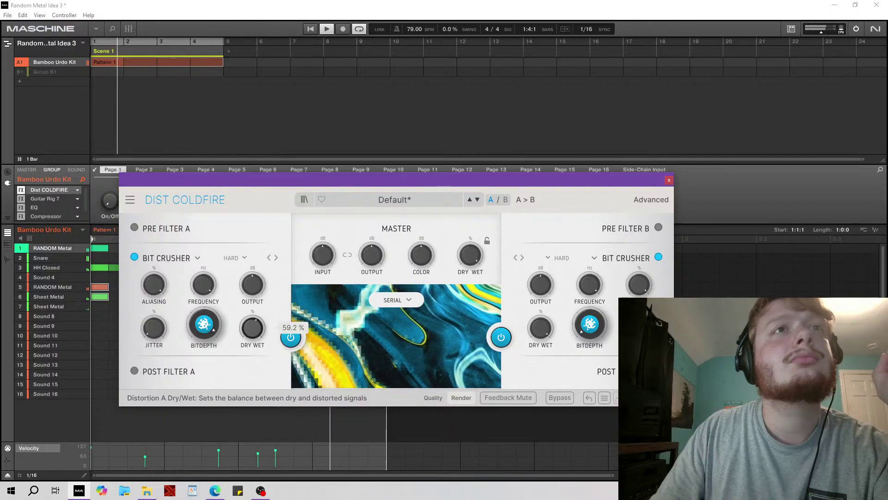
left_click(55, 198)
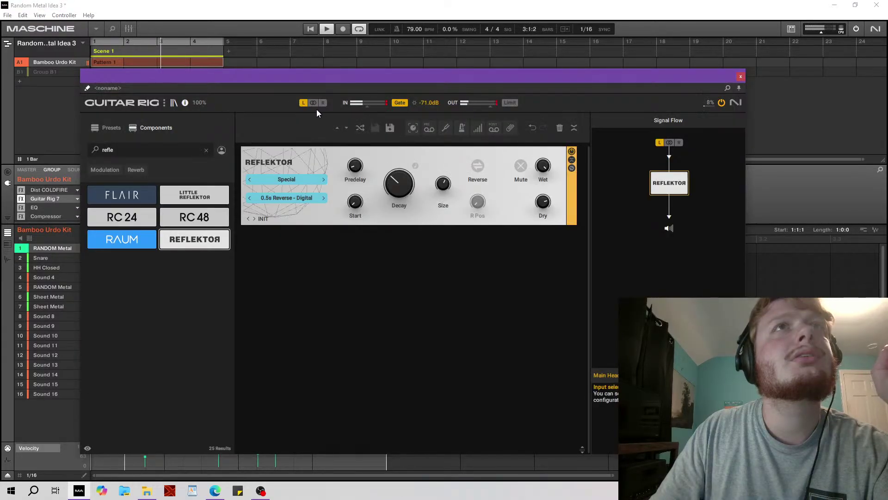
left_click(740, 76)
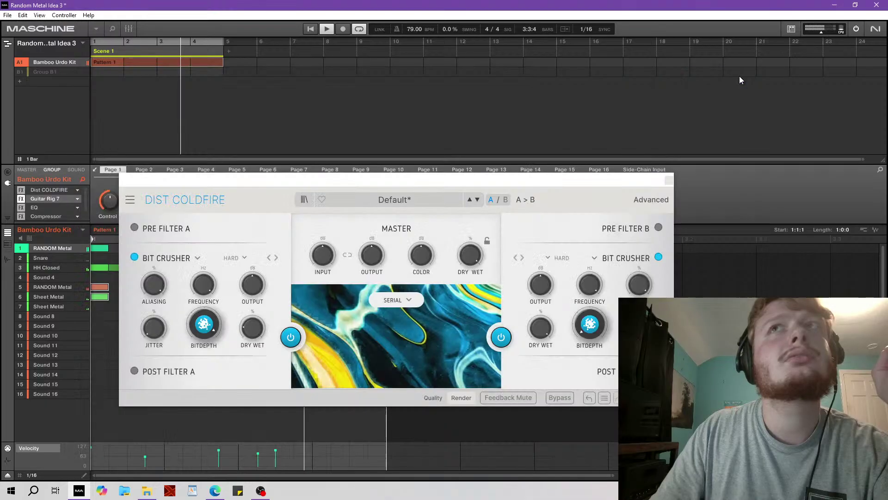
left_click(253, 328)
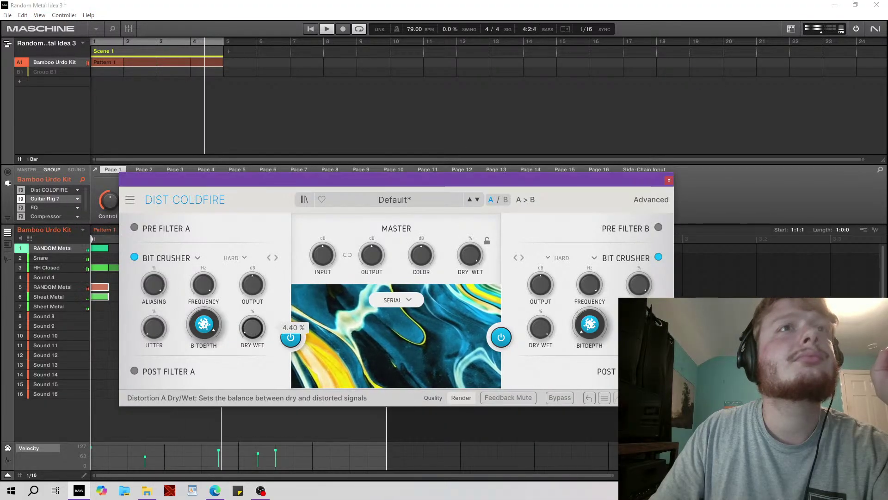
left_click_drag(250, 332, 204, 323)
left_click_drag(250, 329, 249, 287)
left_click_drag(203, 325, 252, 365)
mouse_move(203, 296)
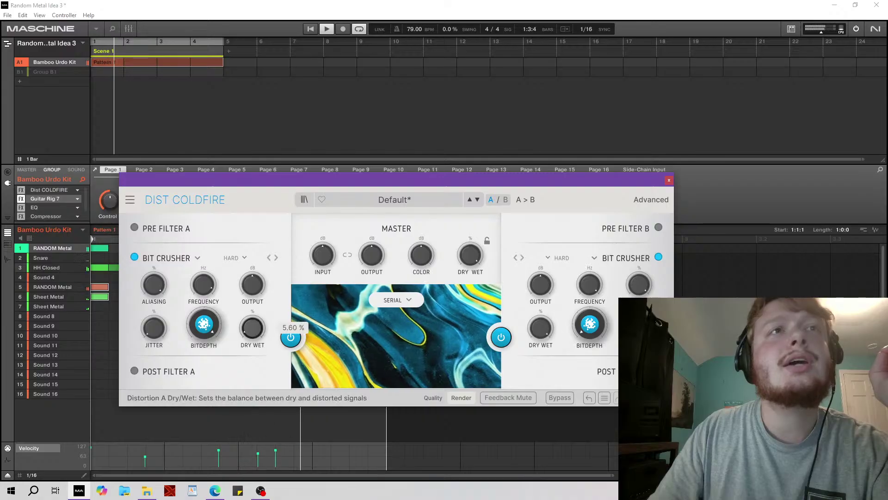
left_click(147, 17)
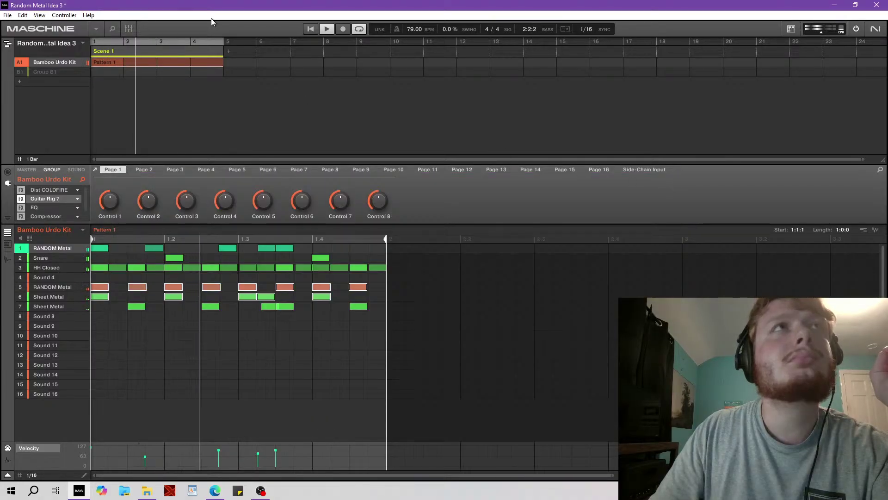
right_click(60, 199)
mouse_move(79, 227)
left_click(530, 206)
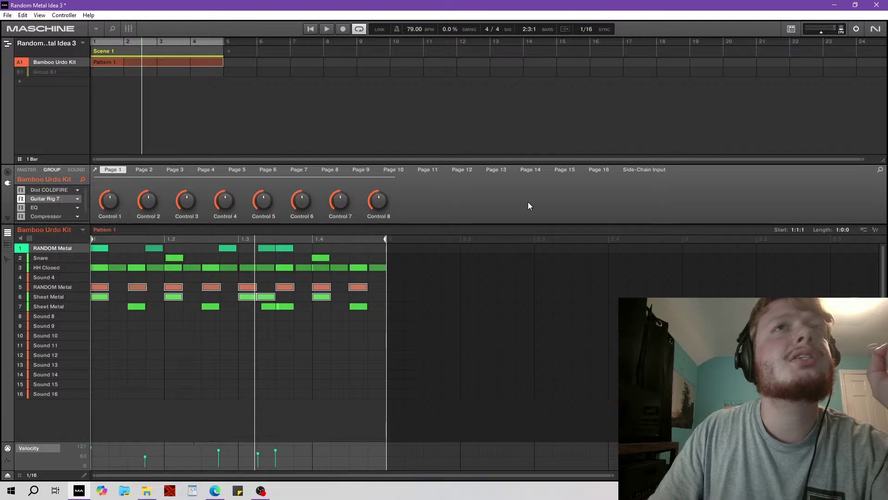
Reopen Dist COLDFIRE and lower distortion A's downsampling frequency while the scene plays.
left_click(51, 189)
left_click(51, 189)
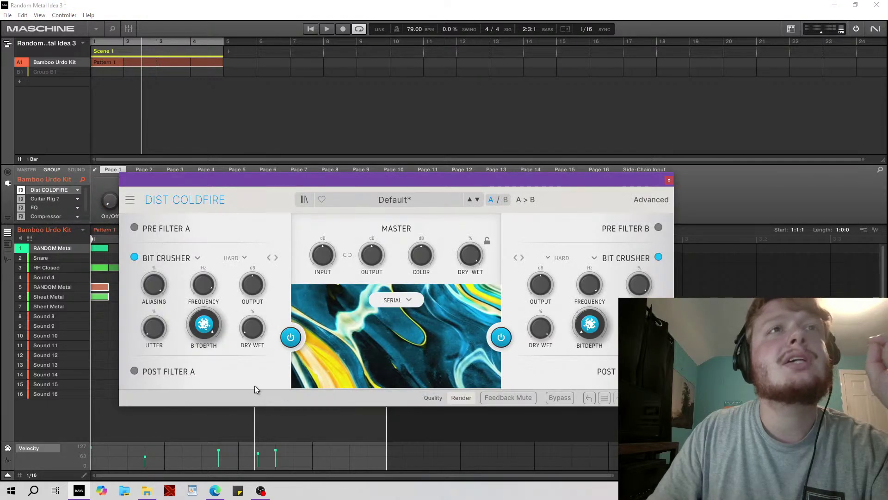
left_click(324, 29)
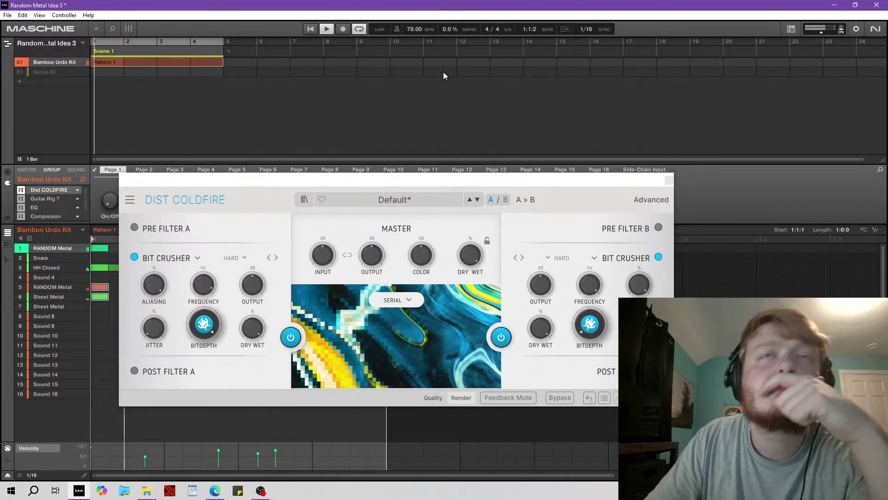
left_click(204, 284)
left_click_drag(203, 284, 204, 299)
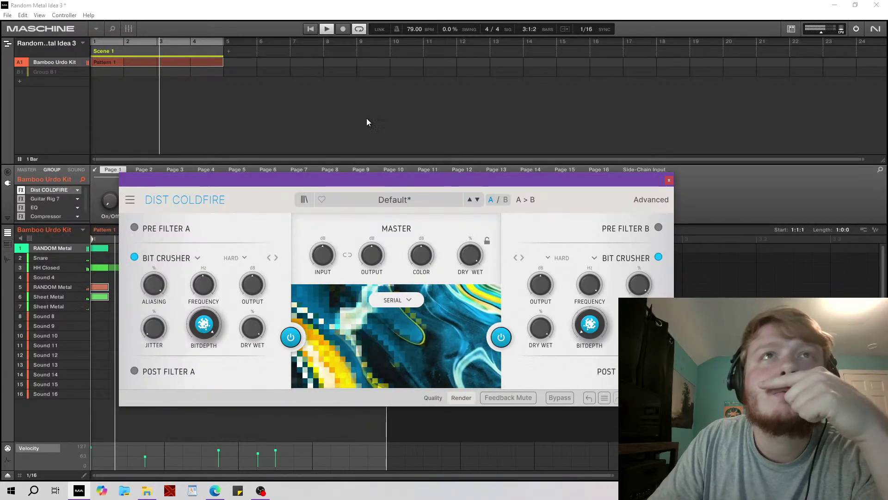
left_click(337, 53)
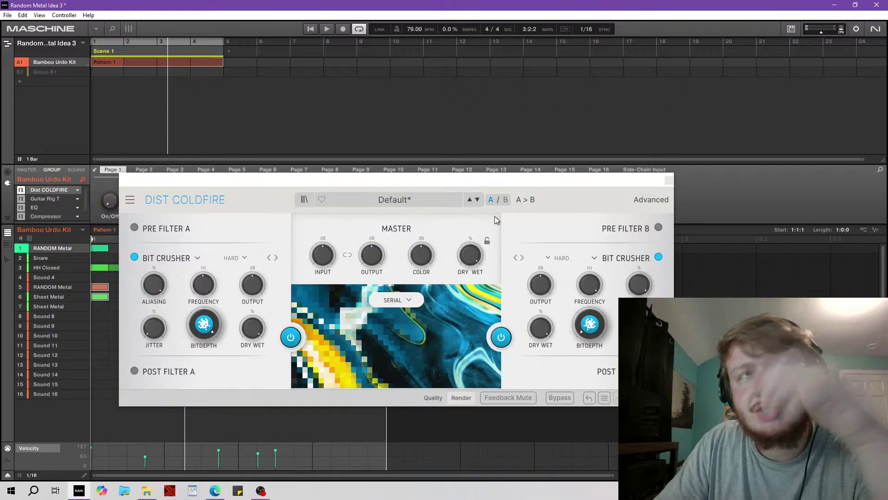
Enable pre filter A and set its lowpass cutoff to 755 Hz in the advanced view while the scene plays.
left_click_drag(577, 181, 567, 181)
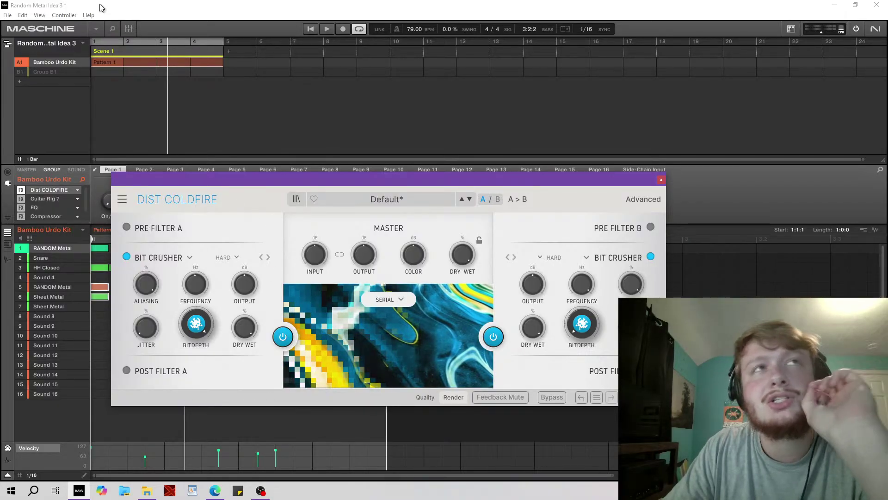
left_click(127, 227)
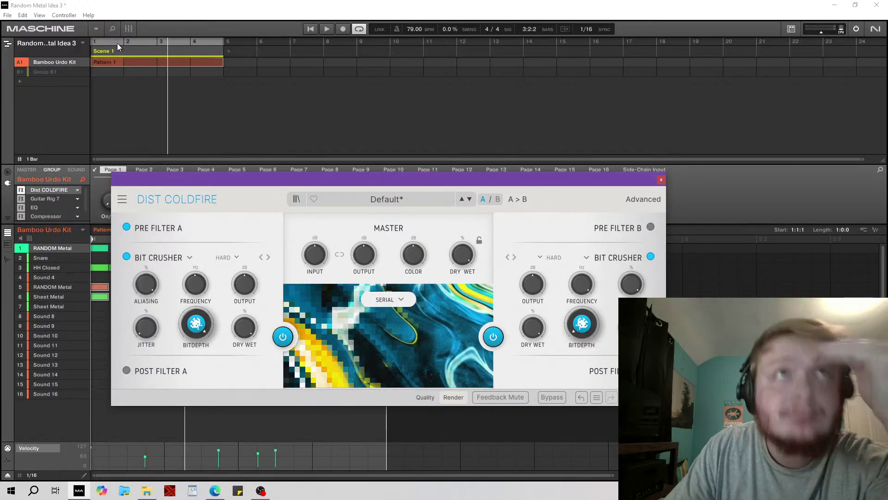
left_click(311, 29)
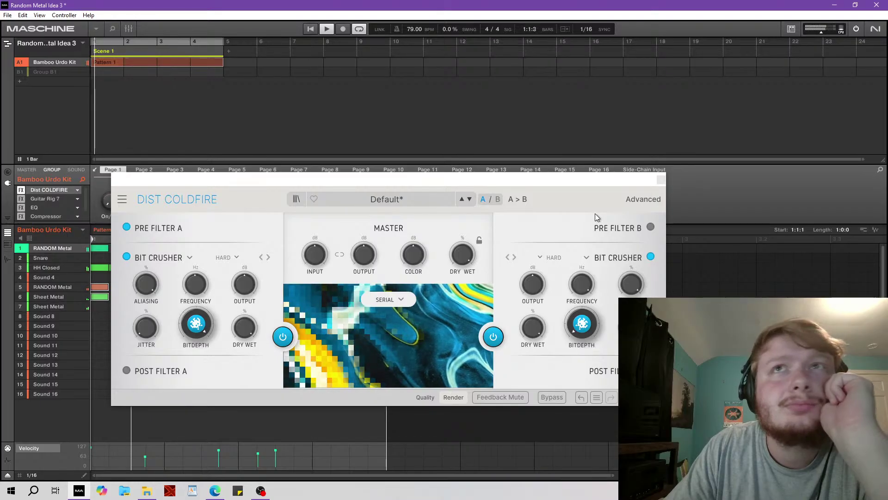
left_click(639, 200)
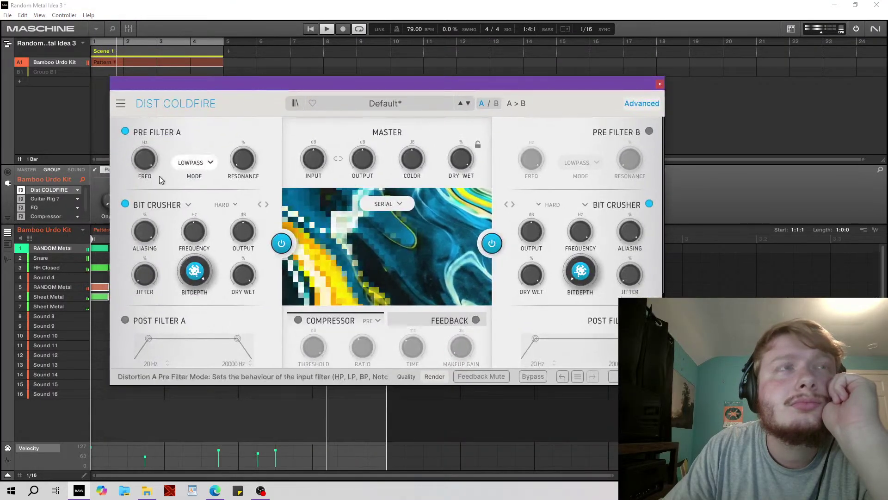
left_click_drag(145, 160, 146, 222)
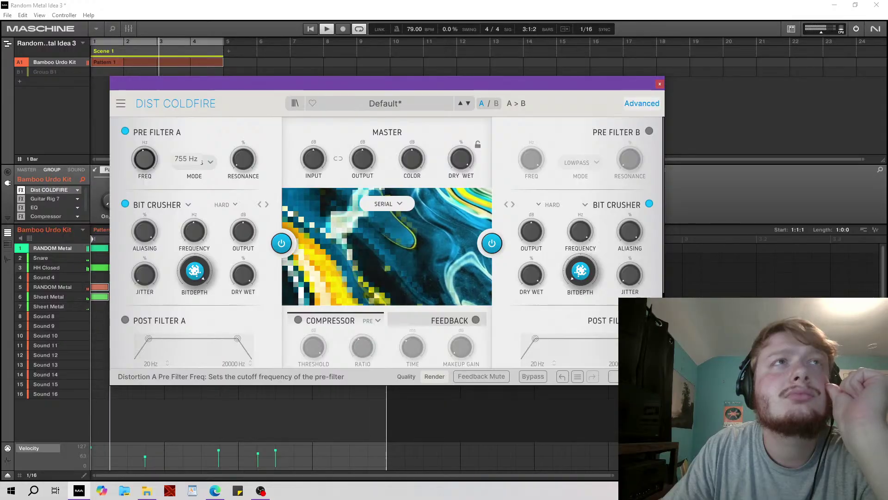
Switch pre filter A to Bandpass, adjust its cutoff, and set the bit crusher's frequency to 5917 Hz.
left_click_drag(208, 83, 230, 86)
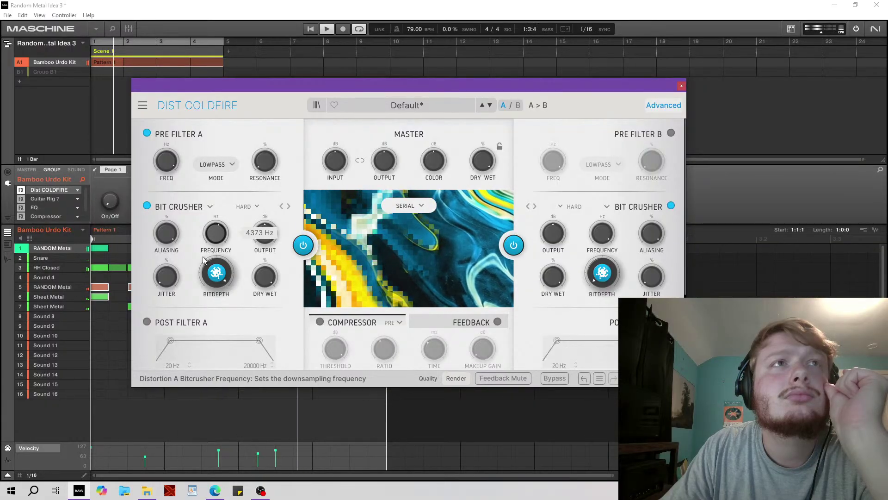
left_click(220, 168)
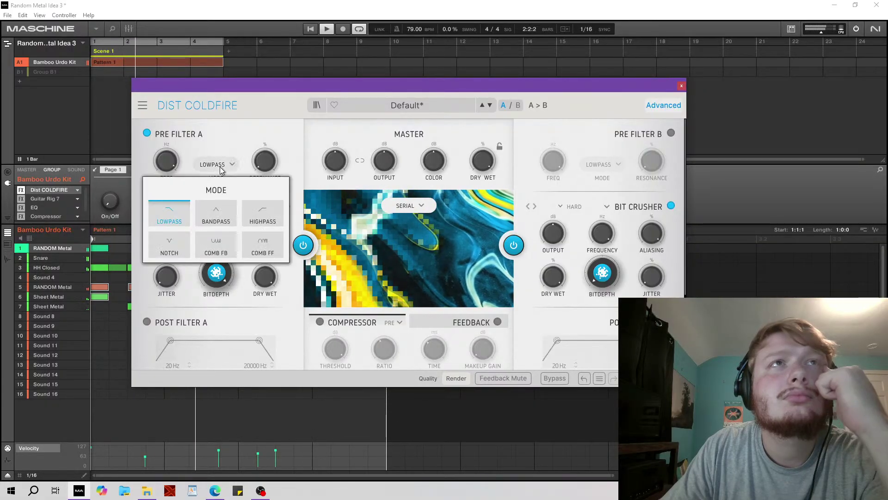
left_click(241, 224)
left_click_drag(167, 160, 167, 185)
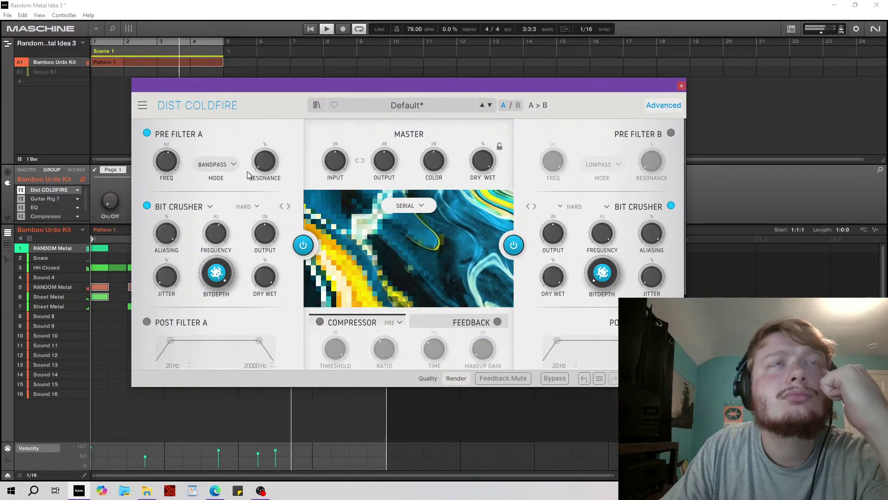
left_click_drag(216, 233, 216, 225)
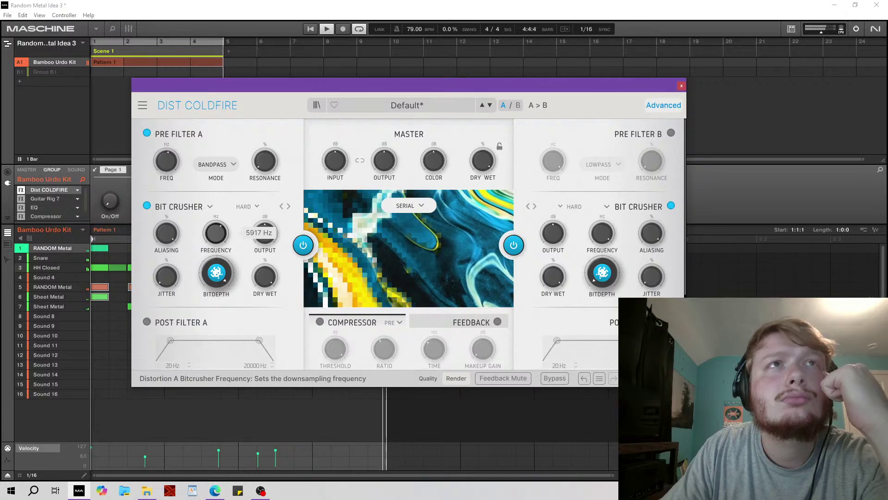
left_click(320, 34)
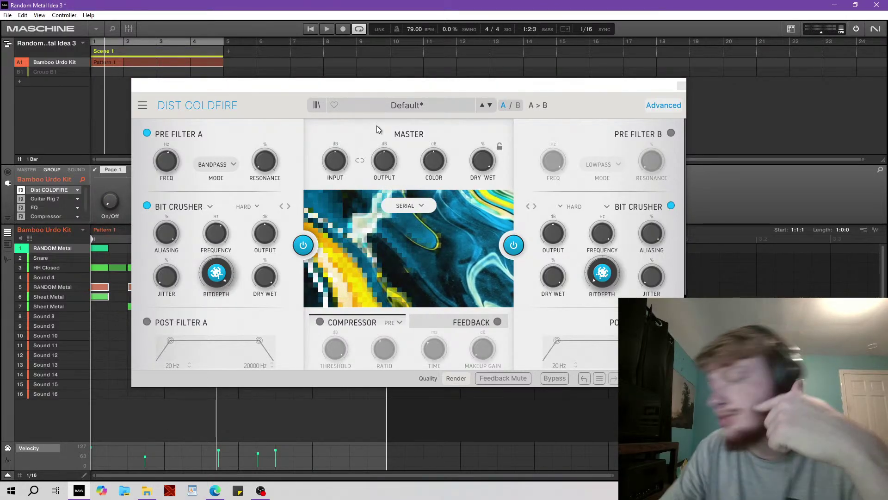
Bring the modulation section into view and look through its LFO and function modulators.
left_click_drag(437, 83, 429, 87)
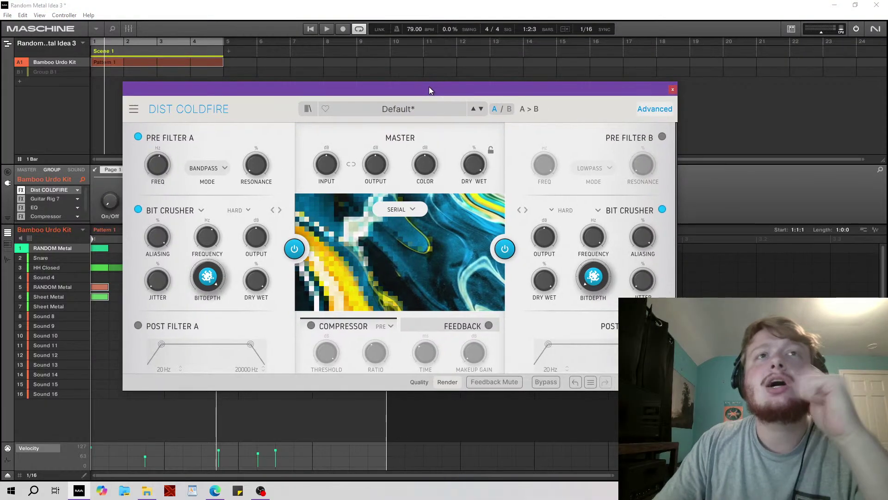
left_click(655, 108)
left_click_drag(421, 87, 420, 37)
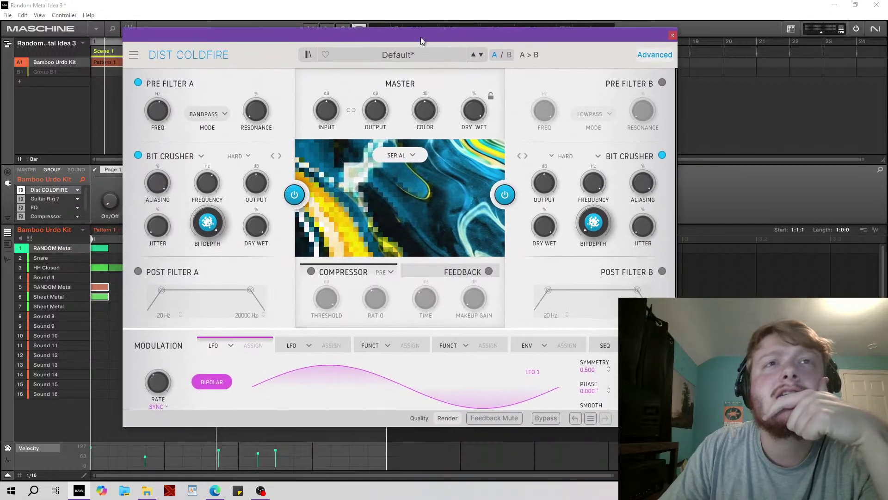
left_click(309, 345)
left_click(431, 363)
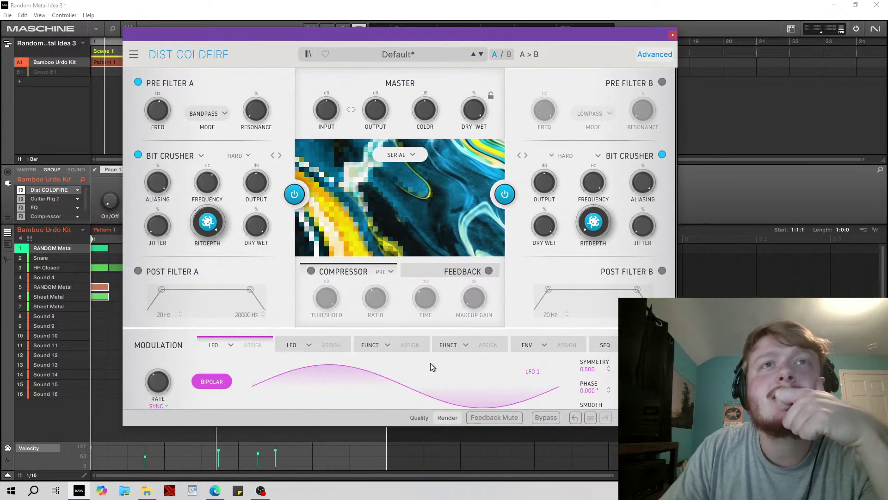
left_click(370, 345)
left_click(206, 347)
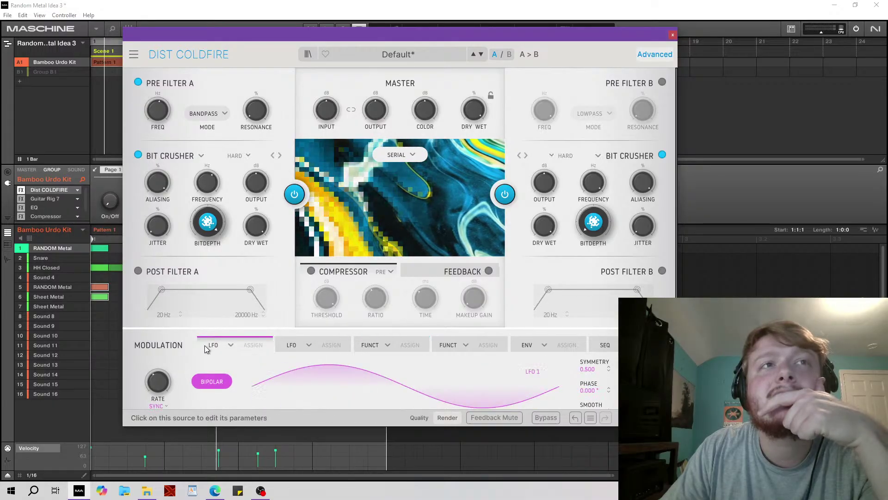
Try Sequencer as the third modulator's type, replace it with Follower, and enlarge the plug-in window.
left_click(372, 344)
left_click(389, 346)
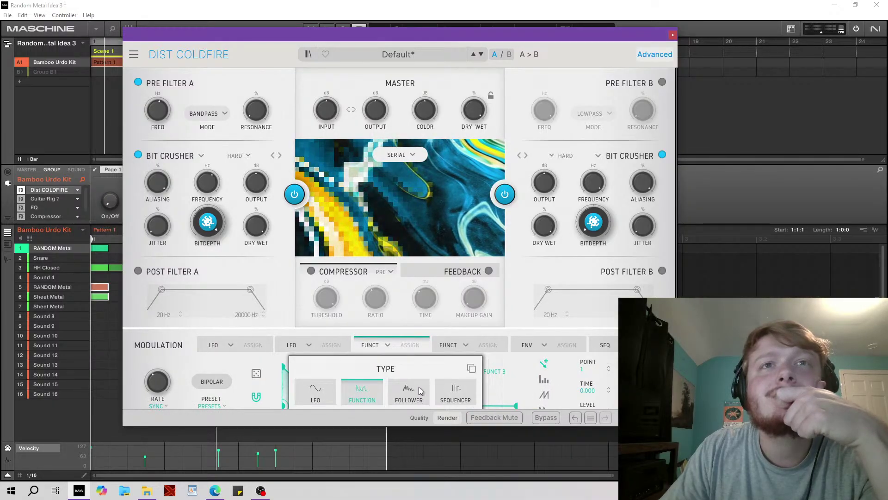
left_click(466, 397)
left_click(387, 348)
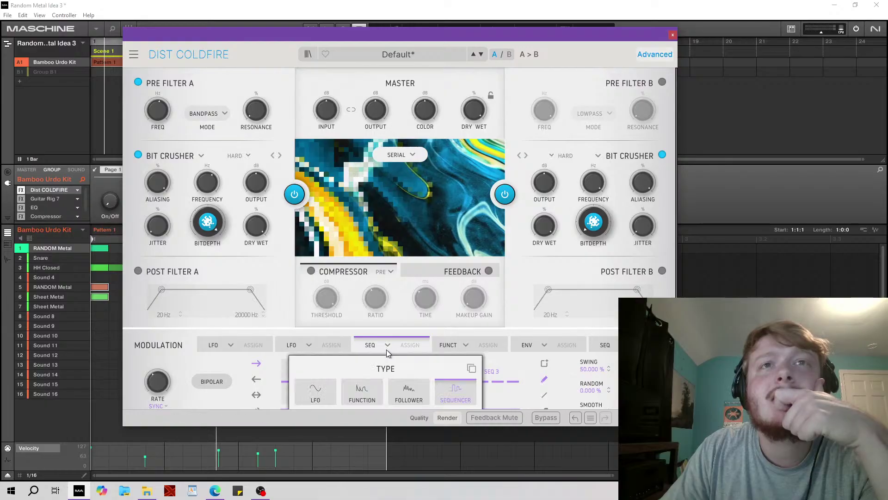
left_click(421, 397)
left_click_drag(453, 37, 452, 10)
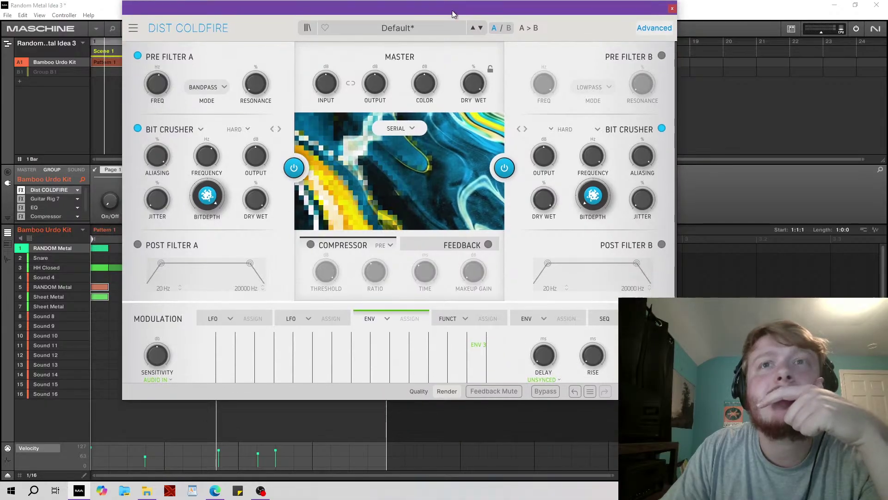
scroll(413, 361, "down", 1)
scroll(403, 374, "up", 1)
left_click_drag(674, 397, 719, 434)
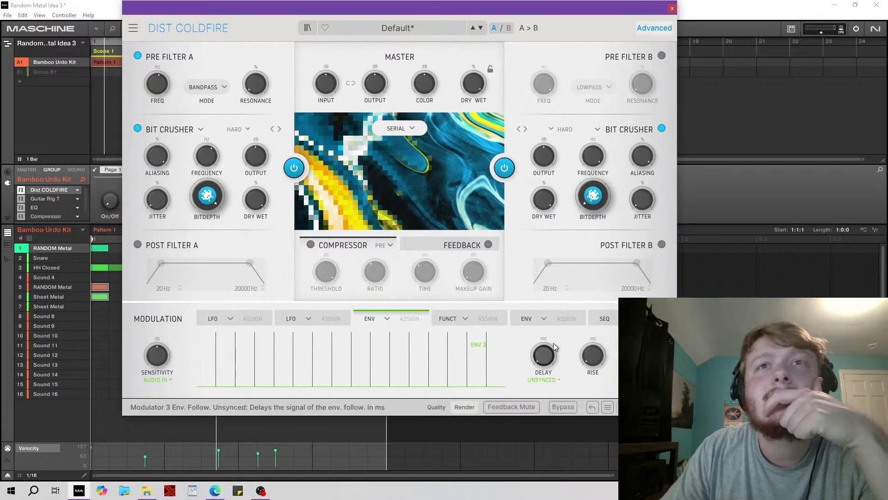
Assign the envelope follower to pre filter A's cutoff frequency with an amount of -0.24 while the scene plays.
left_click(410, 319)
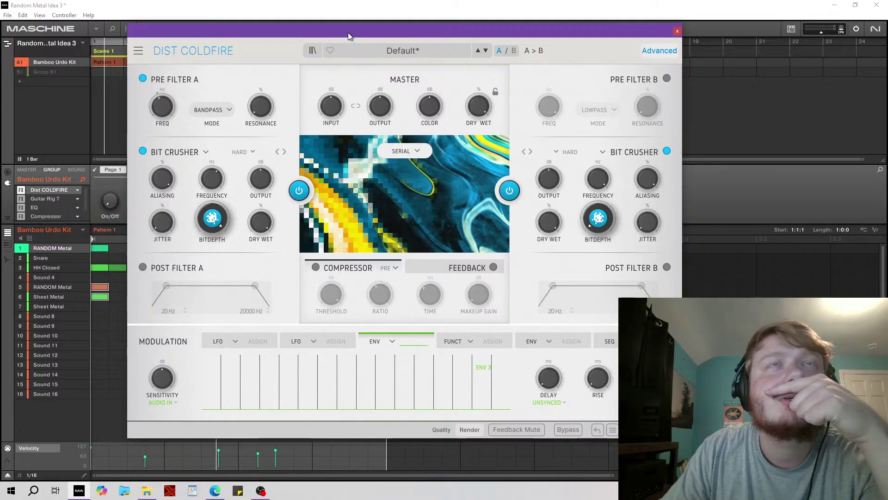
left_click_drag(348, 33, 351, 61)
left_click(311, 30)
left_click(329, 61)
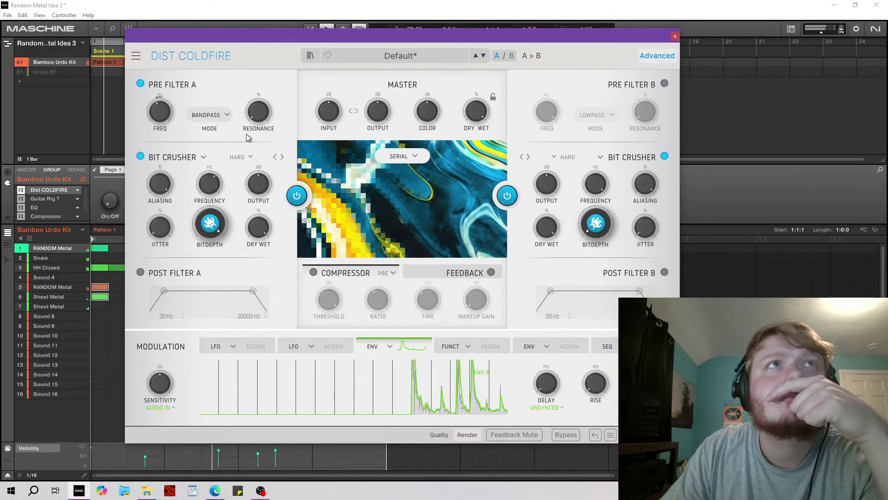
left_click(413, 346)
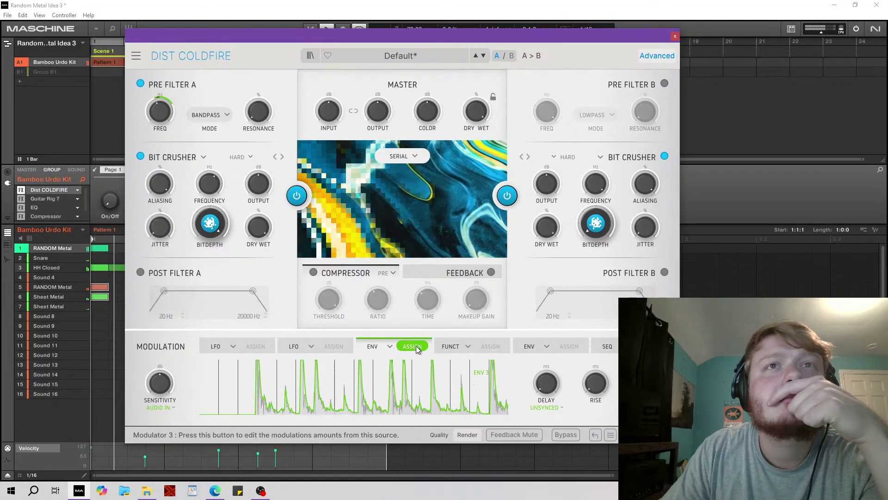
left_click_drag(169, 129, 175, 116)
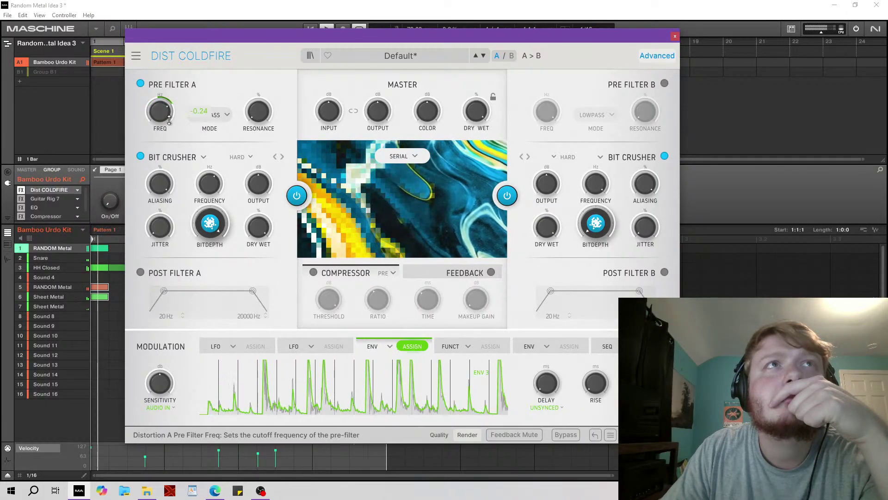
Switch pre filter A's mode to Lowpass and clear the envelope modulation from its cutoff frequency.
left_click(208, 114)
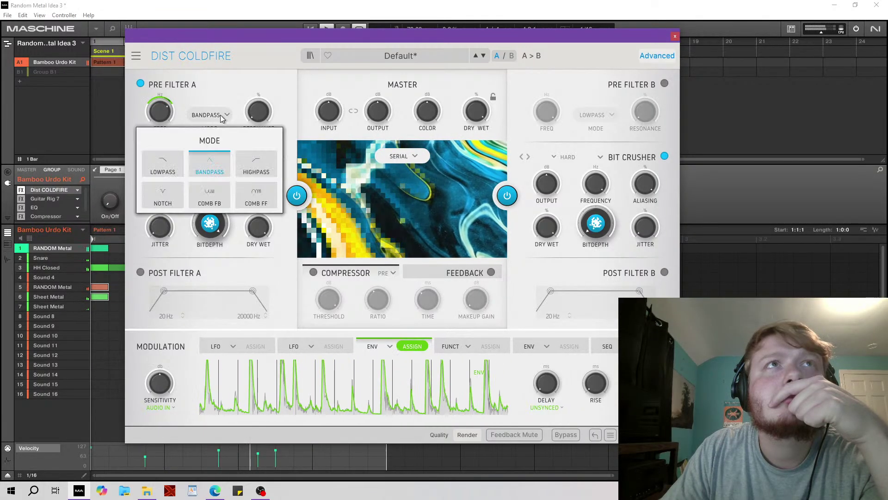
left_click(163, 166)
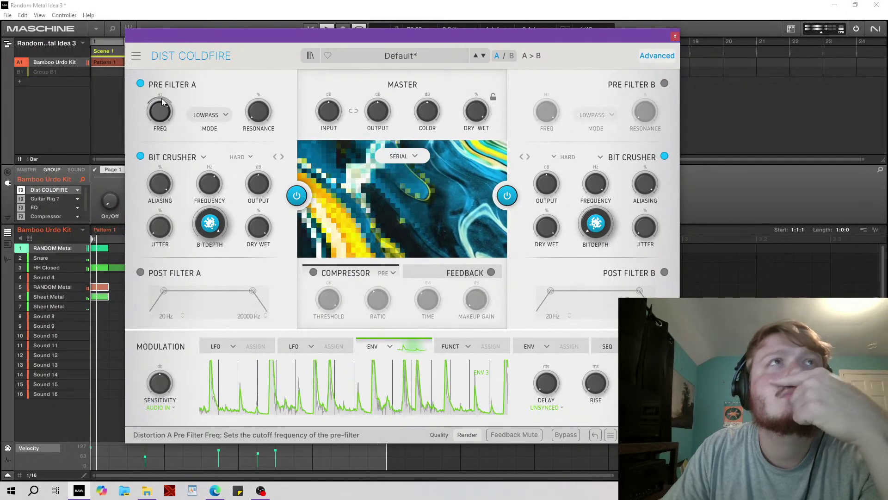
Try modulating bit crusher A's dry/wet with the envelope follower at about -0.67, and end the assignment.
left_click(418, 347)
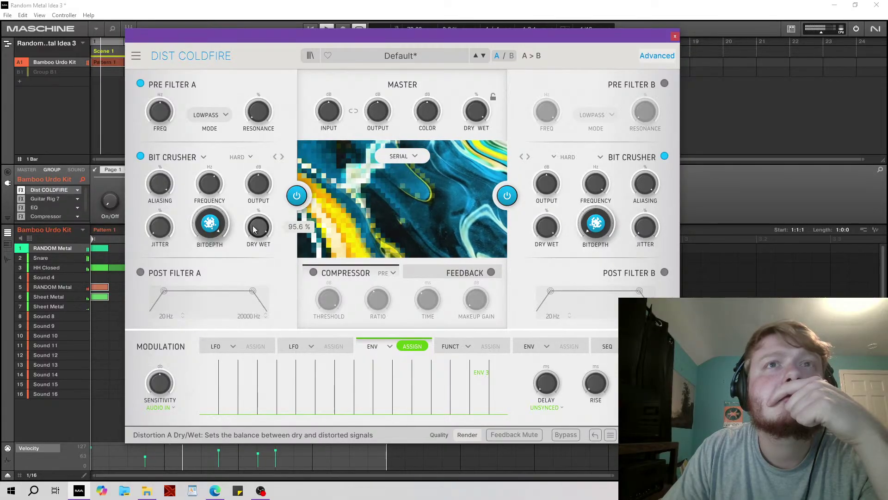
left_click_drag(269, 237, 269, 268)
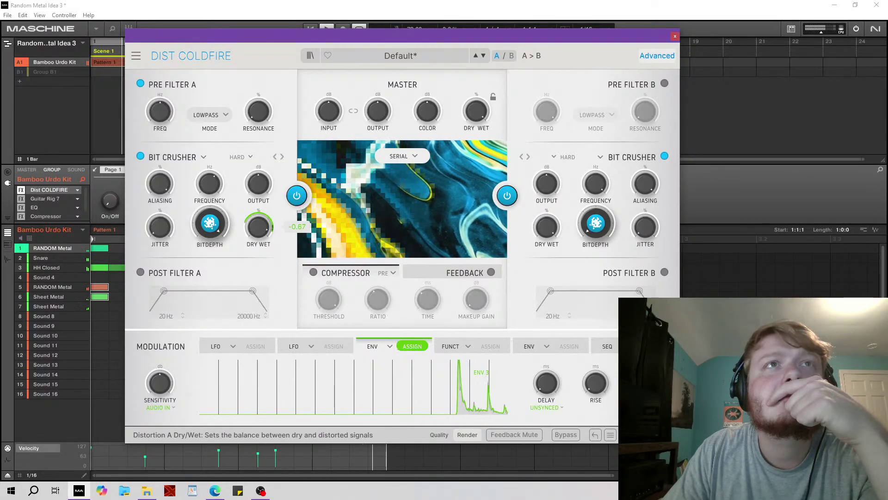
left_click_drag(269, 268, 269, 247)
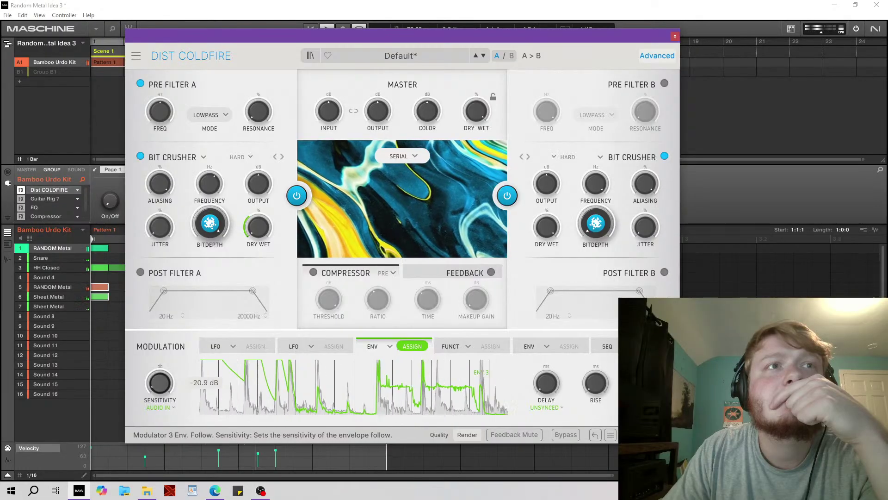
mouse_move(247, 234)
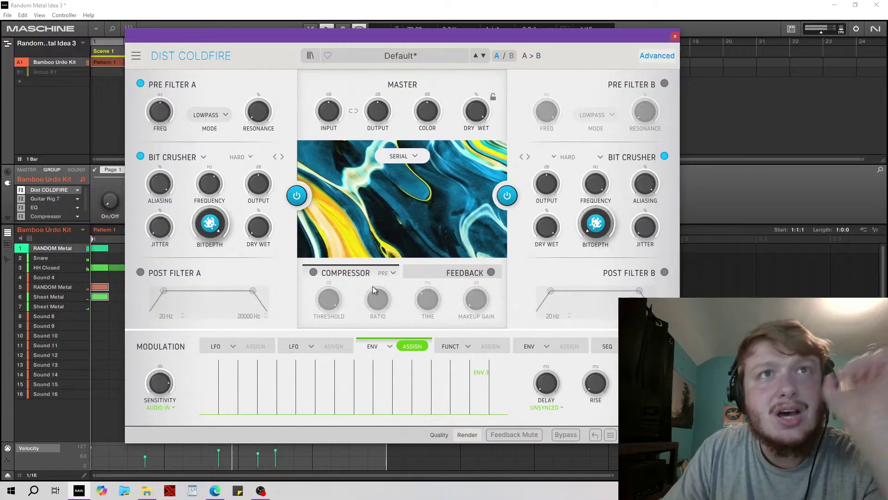
left_click_drag(258, 227, 258, 199)
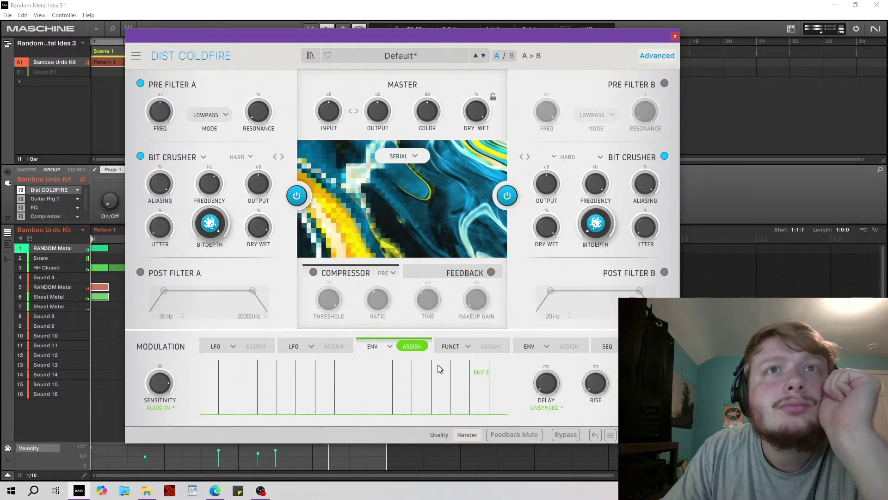
left_click(334, 346)
left_click(245, 347)
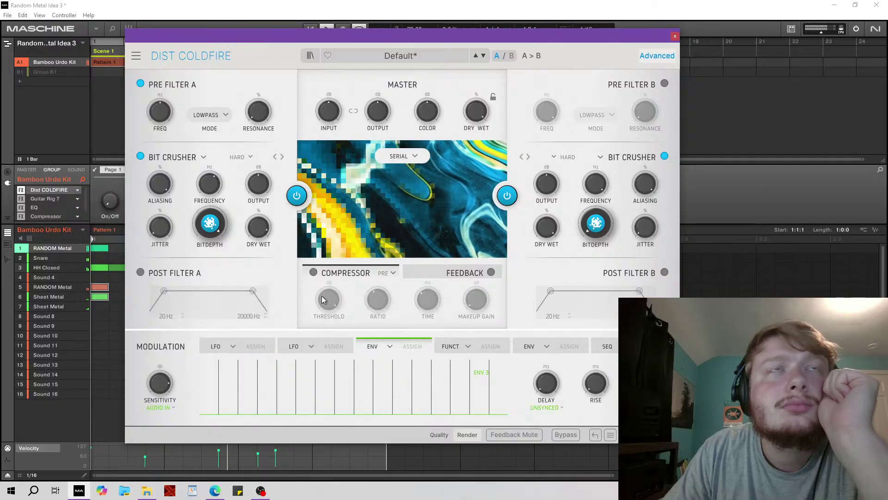
Move the plug-in window down to expose the transport, and try swapping distortion modules A and B before swapping them back.
left_click_drag(462, 36, 465, 53)
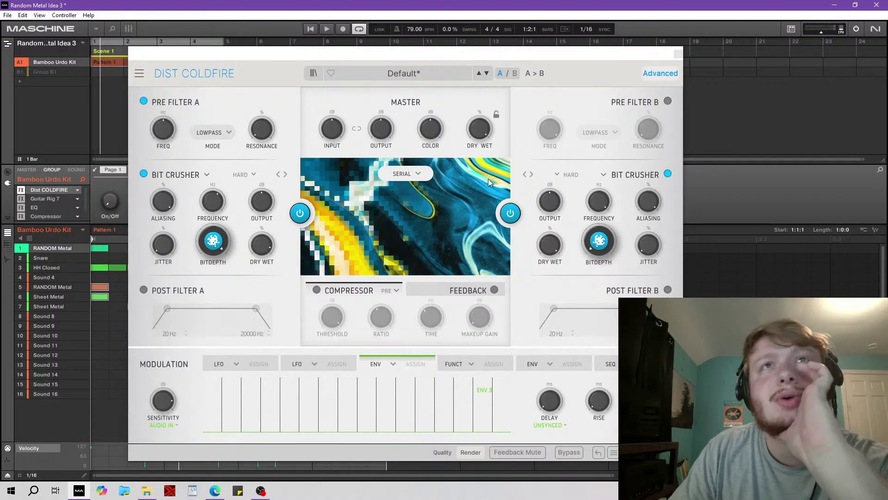
left_click(427, 174)
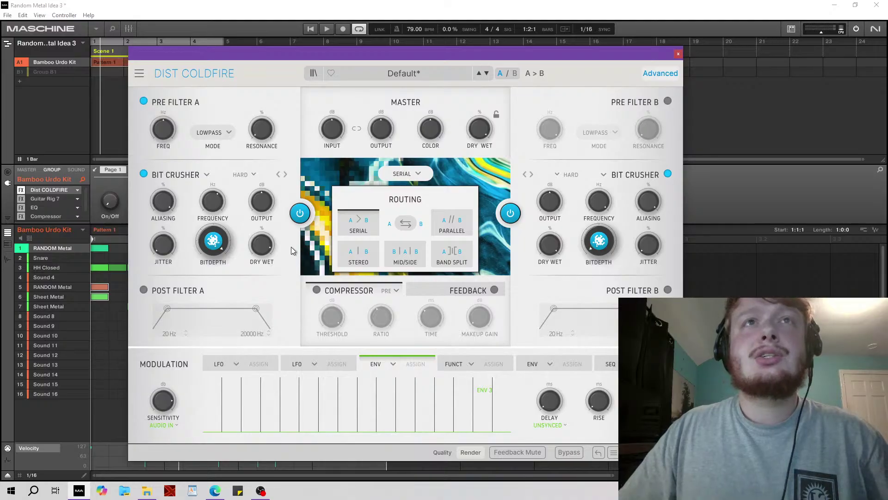
left_click(405, 227)
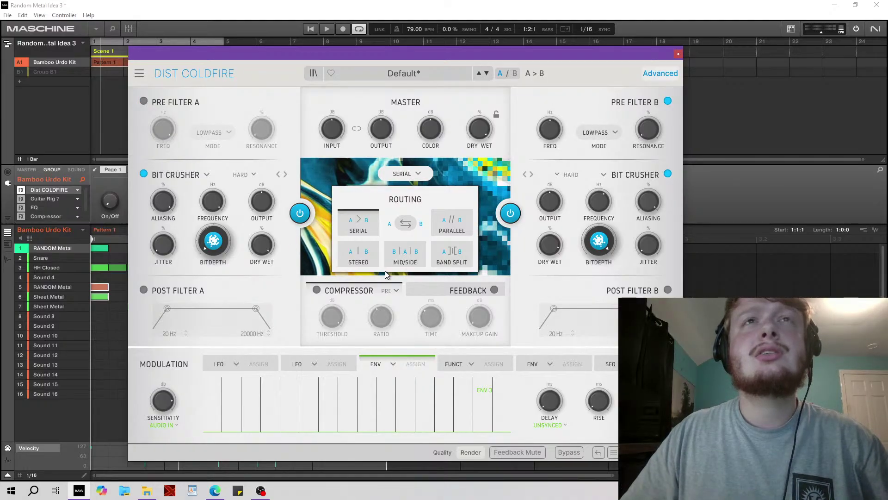
left_click(409, 226)
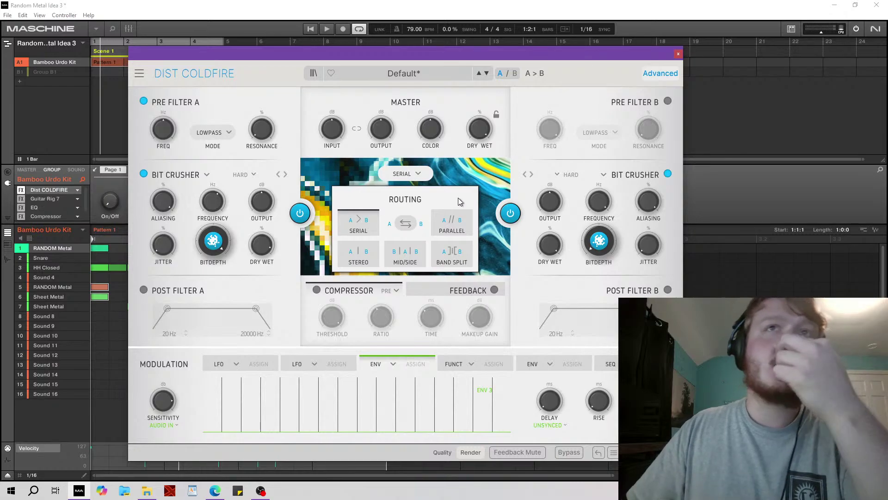
Try Parallel routing for the two distortion modules and replace it with Stereo.
left_click(459, 229)
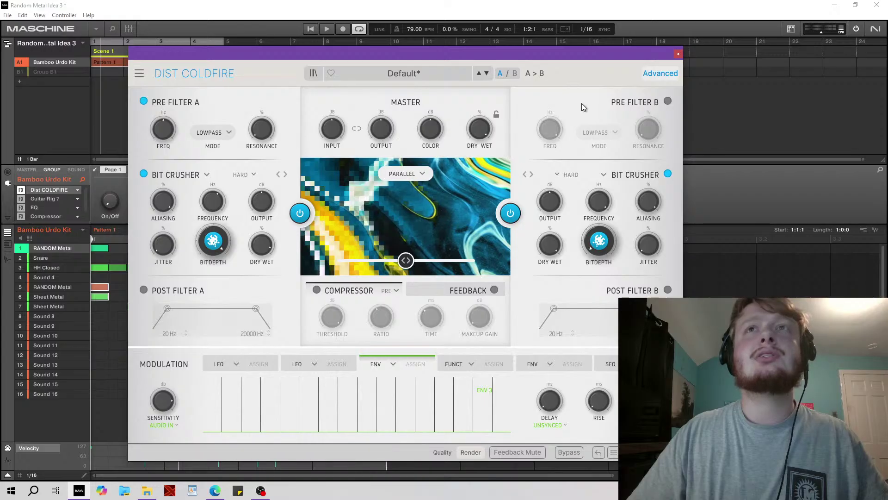
left_click(422, 174)
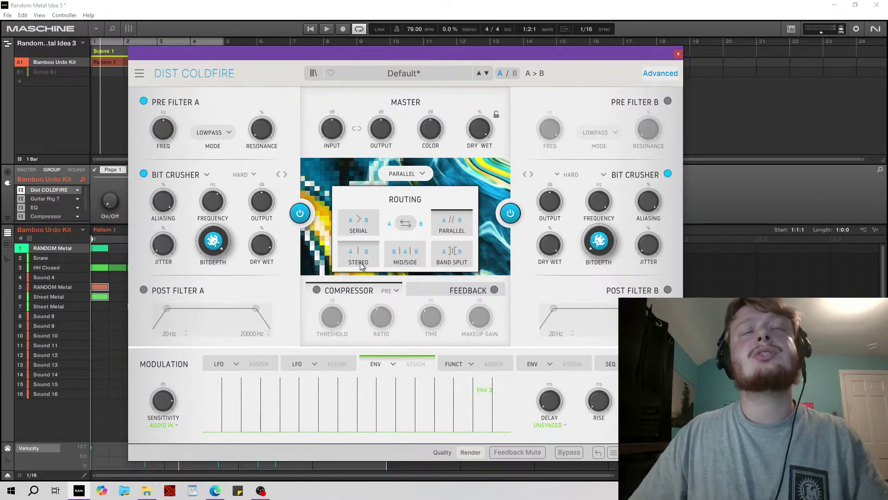
left_click(360, 263)
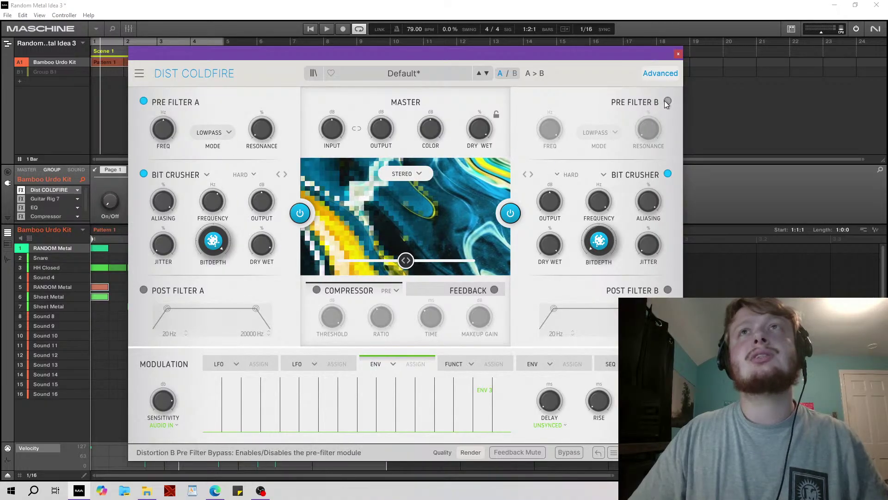
Change distortion B to Germanium and raise its drive while the scene plays.
left_click(605, 175)
left_click(551, 312)
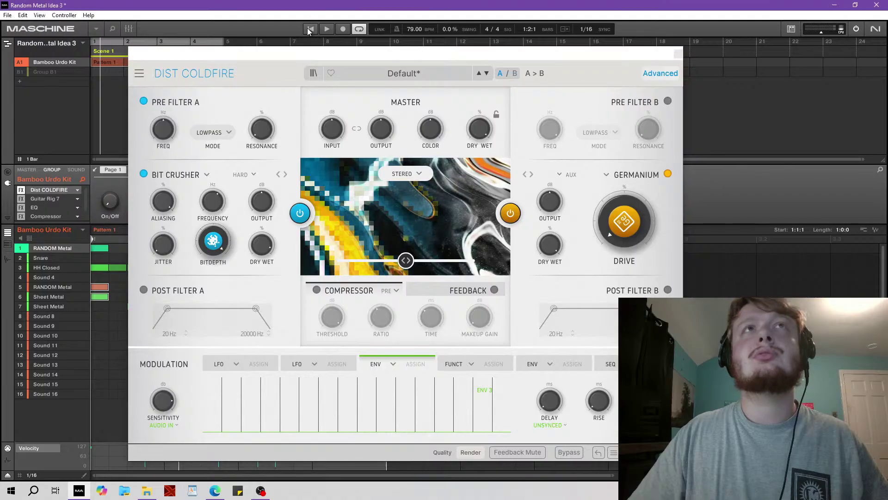
left_click_drag(624, 221, 636, 248)
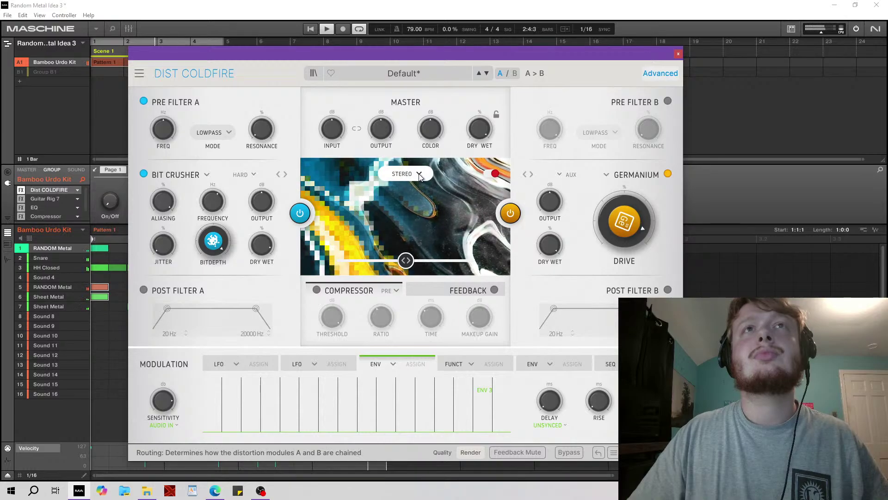
Set the routing to Mid/Side and swap distortion modules A and B.
left_click(405, 260)
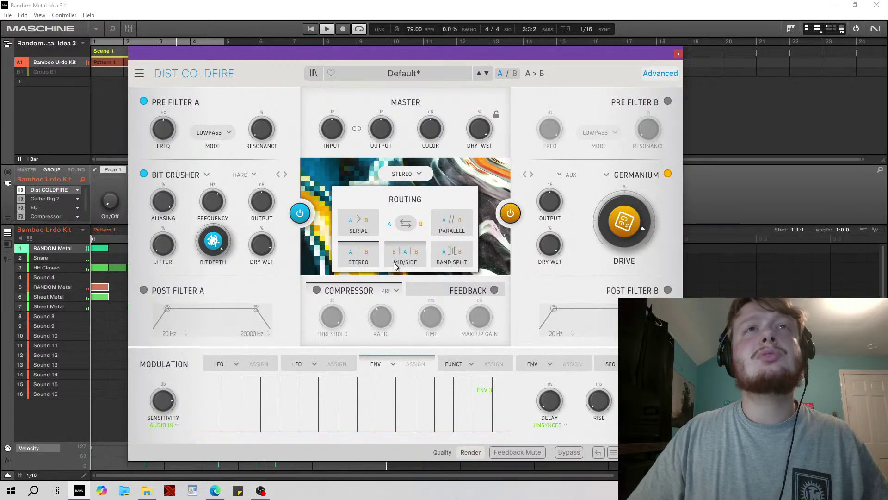
left_click(409, 262)
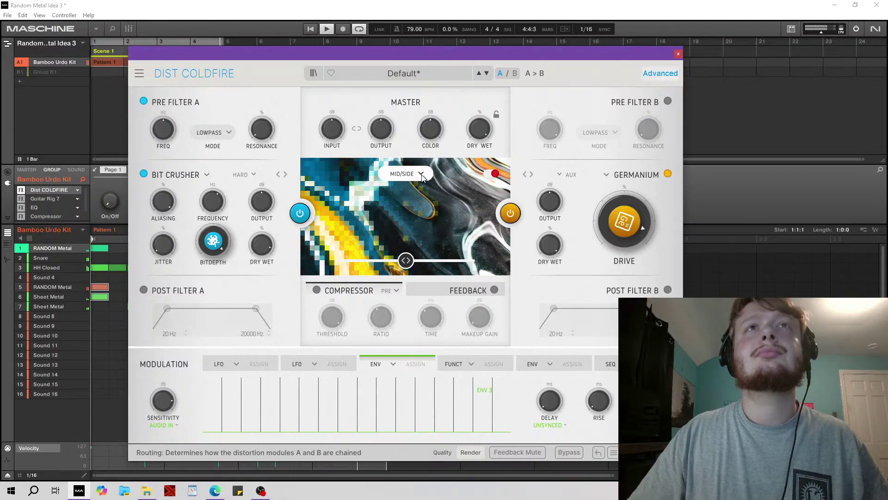
left_click(407, 174)
left_click(407, 224)
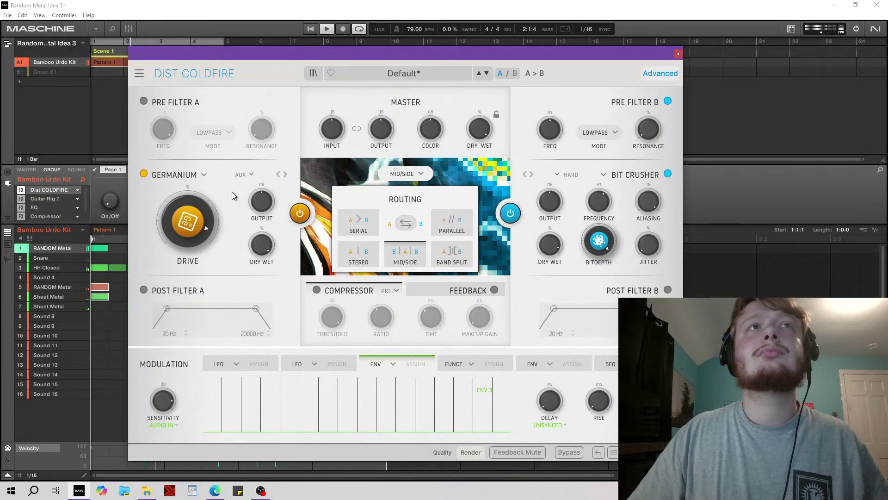
Replace the Germanium distortion in module A with Bit Inverter.
left_click(240, 174)
left_click(204, 175)
left_click(204, 174)
left_click(169, 222)
Audition the Bit Inverter's bits 1 and 2, leaving only bit 1 muted.
left_click(187, 208)
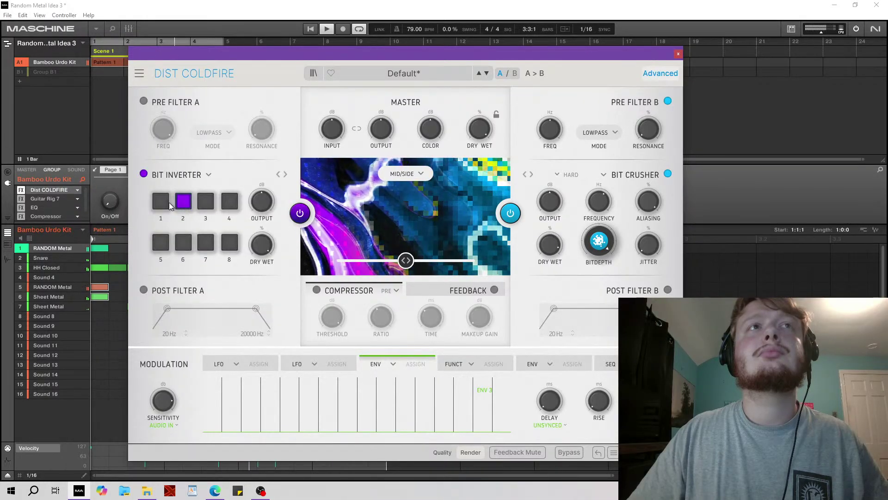
left_click(163, 207)
left_click(181, 208)
left_click(182, 208)
left_click(164, 203)
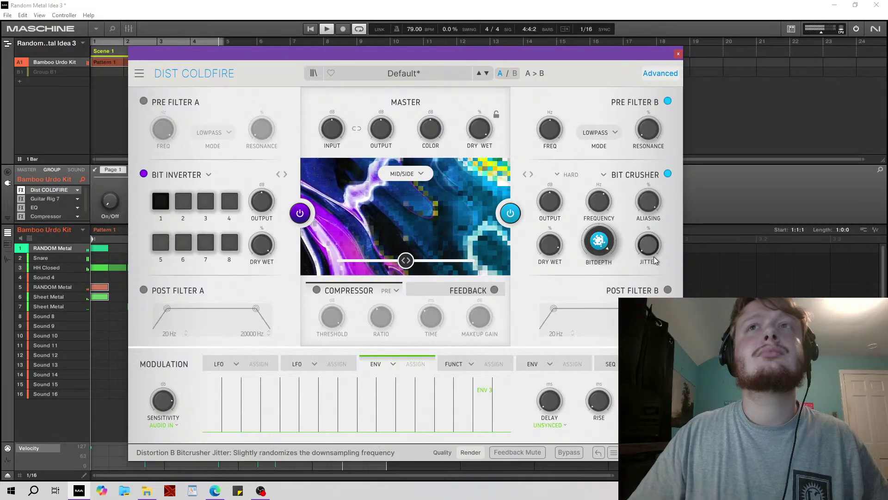
Lower bit crusher B's dry/wet and change the routing to Serial.
left_click_drag(550, 245, 550, 282)
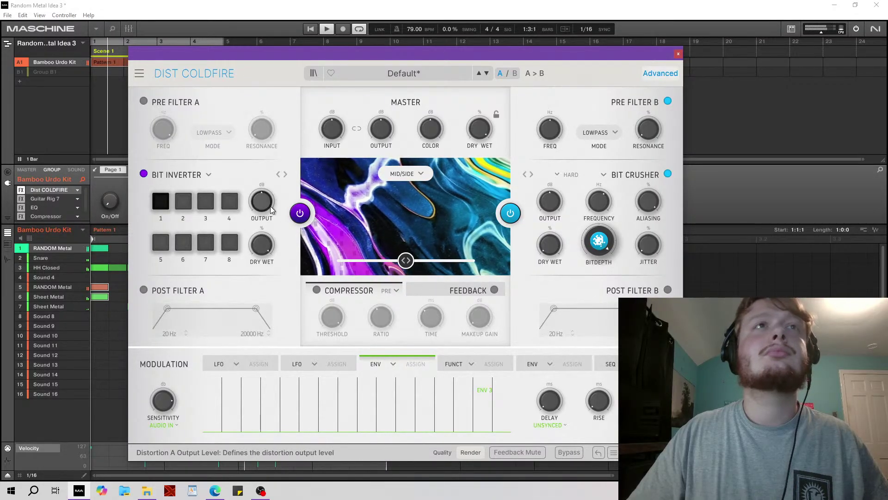
left_click(418, 181)
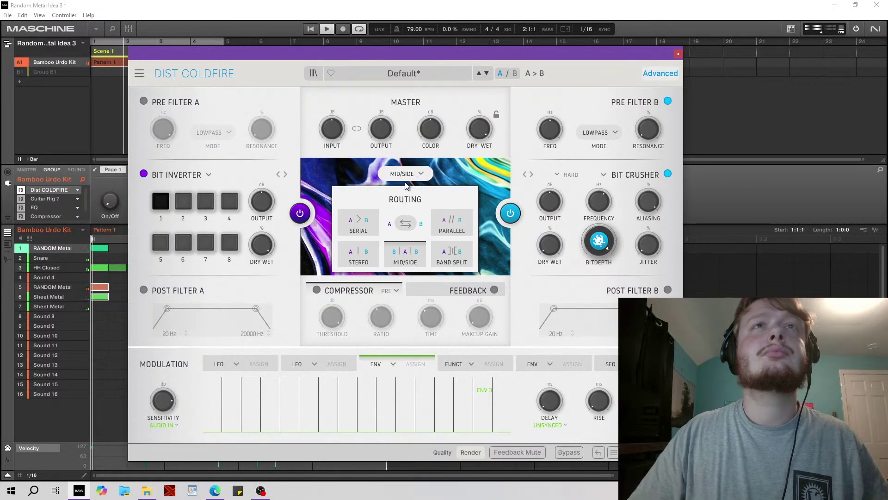
left_click(362, 223)
Audition inverting and muting individual bits of the Bit Inverter while the scene plays.
left_click(164, 203)
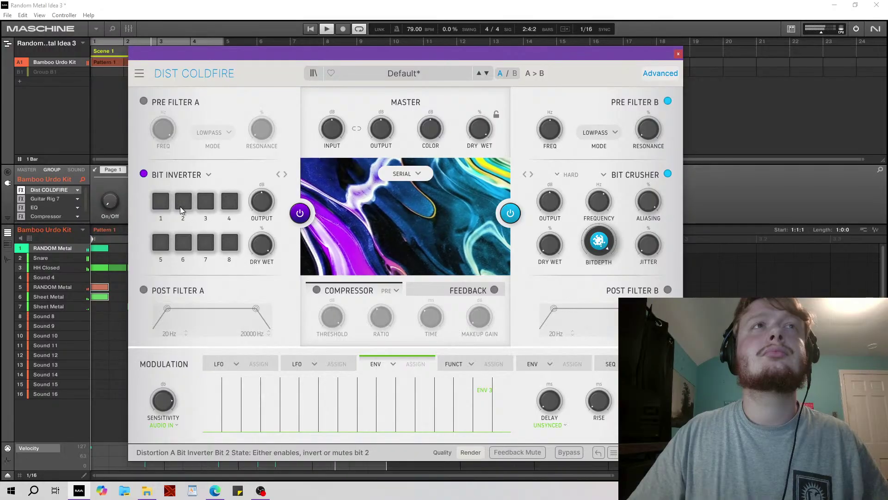
left_click(230, 244)
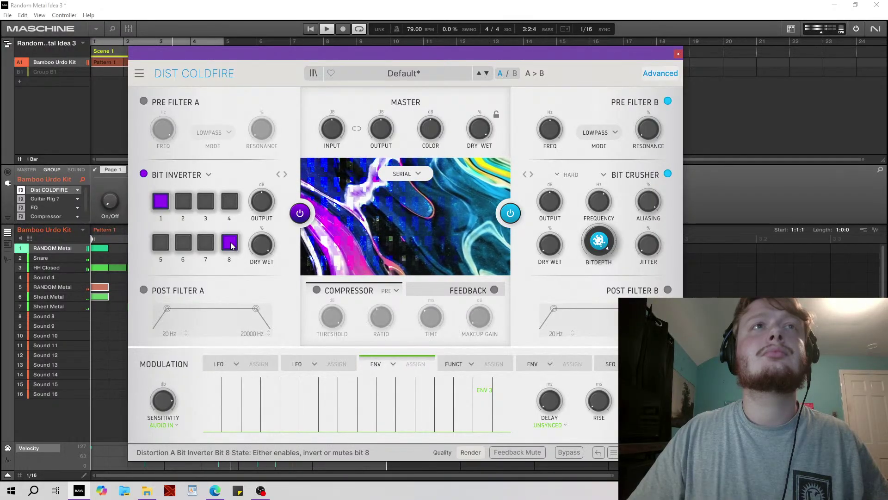
left_click(229, 244)
mouse_move(260, 245)
left_click(183, 242)
left_click(183, 242)
left_click(206, 203)
left_click(208, 205)
left_click(186, 203)
left_click(186, 203)
left_click(165, 201)
left_click(166, 202)
left_click(170, 248)
left_click(170, 247)
left_click(171, 204)
left_click(171, 204)
left_click(229, 202)
left_click(230, 202)
left_click(209, 246)
left_click(211, 247)
left_click(183, 205)
left_click(206, 202)
left_click(230, 202)
left_click(230, 243)
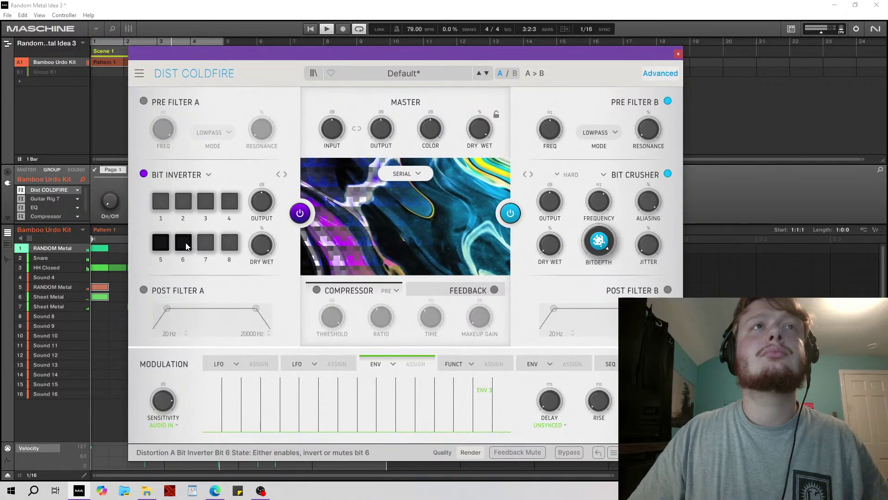
Try inverting bit 2 alongside bit 1 and muting bits 3, 4, 6, 7 and 8 of the Bit Inverter.
left_click(184, 202)
left_click(206, 202)
left_click(229, 201)
left_click(230, 242)
left_click(206, 242)
left_click(184, 242)
left_click(183, 204)
left_click(183, 203)
left_click(183, 203)
left_click(205, 201)
left_click(229, 201)
left_click(229, 243)
left_click(205, 242)
left_click(183, 243)
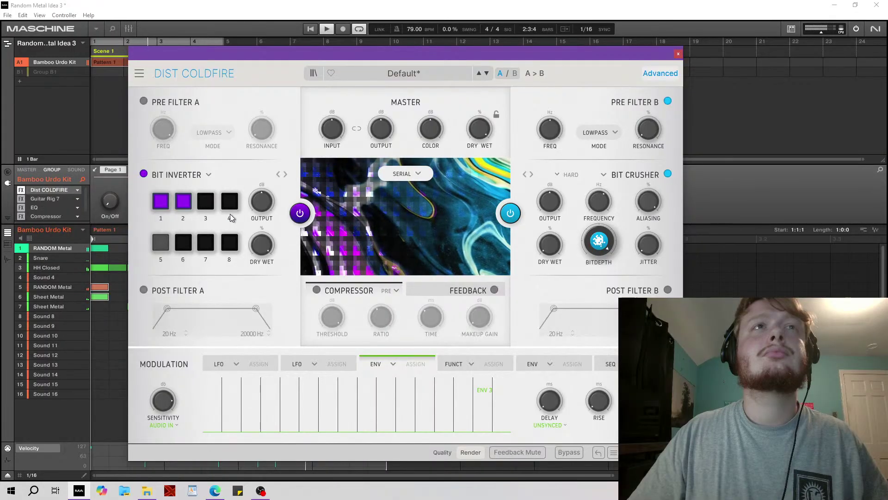
Mute bit 1 and invert bit 7 of the Bit Inverter, returning all other bits to normal.
left_click(183, 202)
left_click(178, 247)
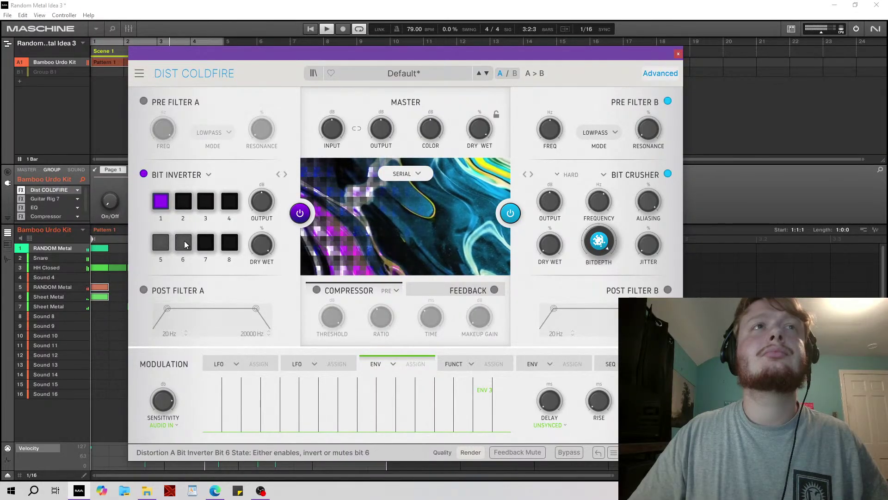
left_click(230, 202)
left_click(230, 242)
left_click(206, 243)
left_click(160, 202)
left_click(206, 242)
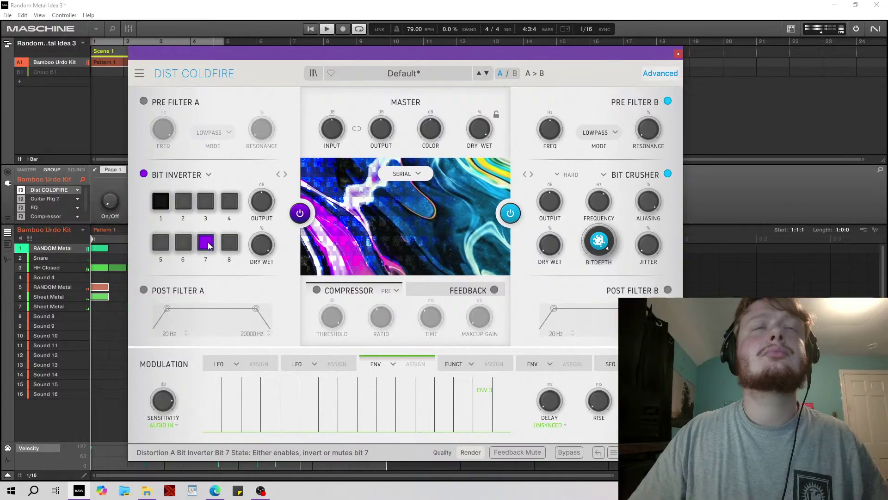
Swap the distortion modules so the bit crusher is A and the Bit Inverter is B, and adjust the crusher's dry/wet.
left_click(401, 173)
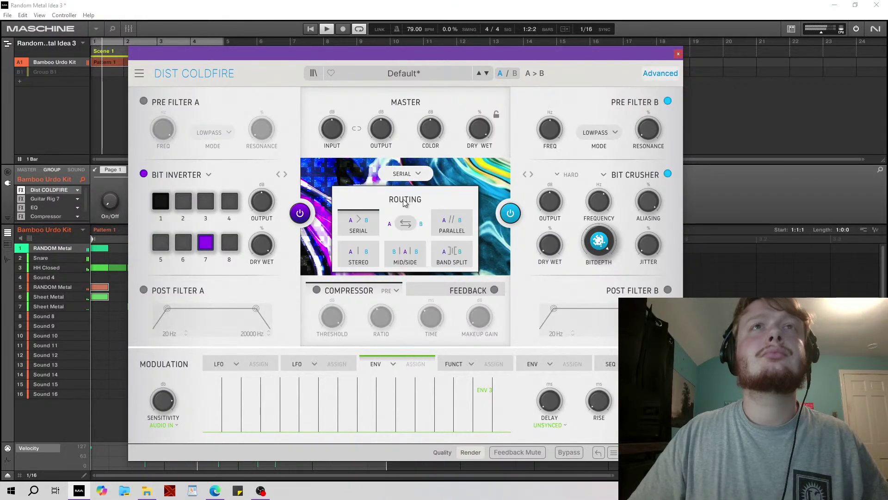
left_click(406, 224)
left_click(259, 244)
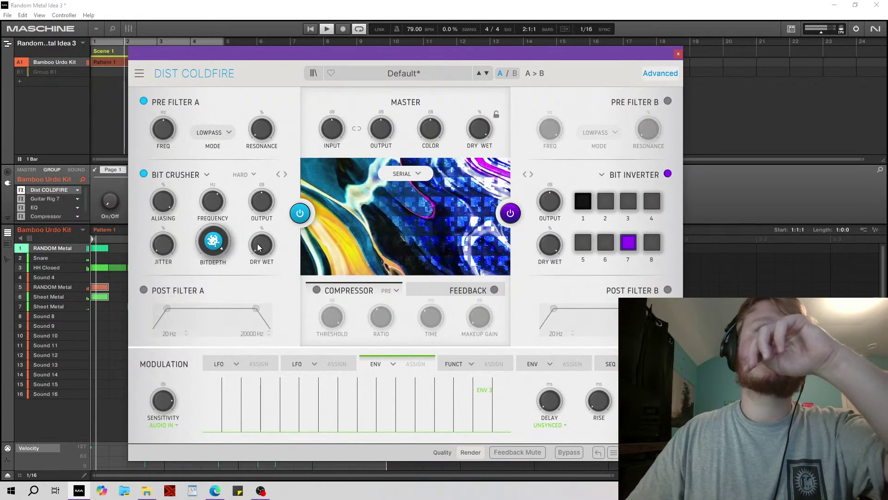
left_click_drag(259, 245, 259, 282)
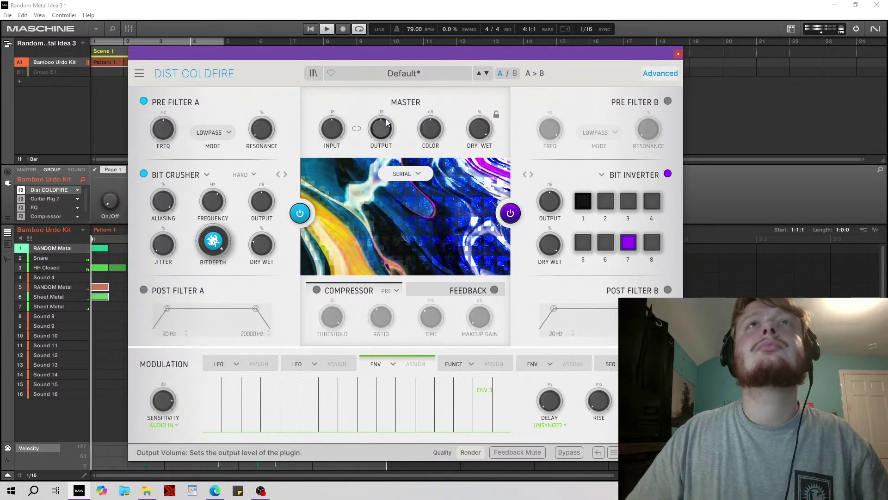
Stop playback and set the distortion routing to Band Split.
left_click(323, 30)
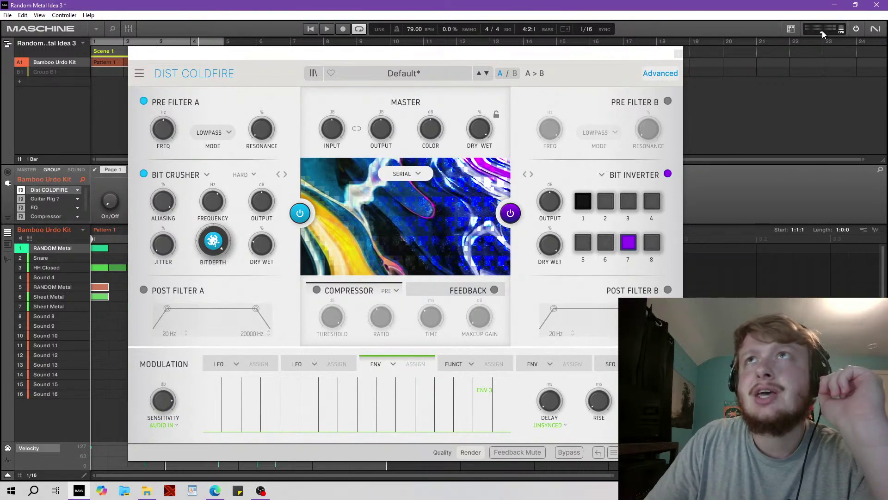
left_click(423, 175)
left_click(452, 255)
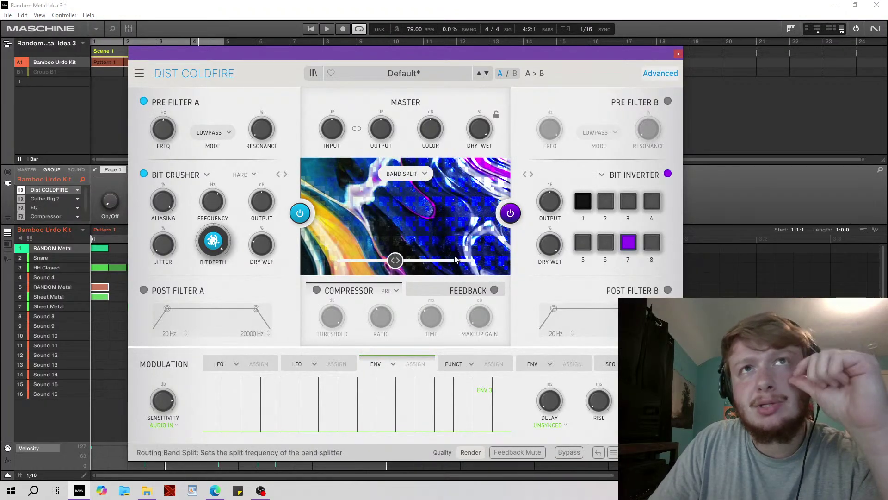
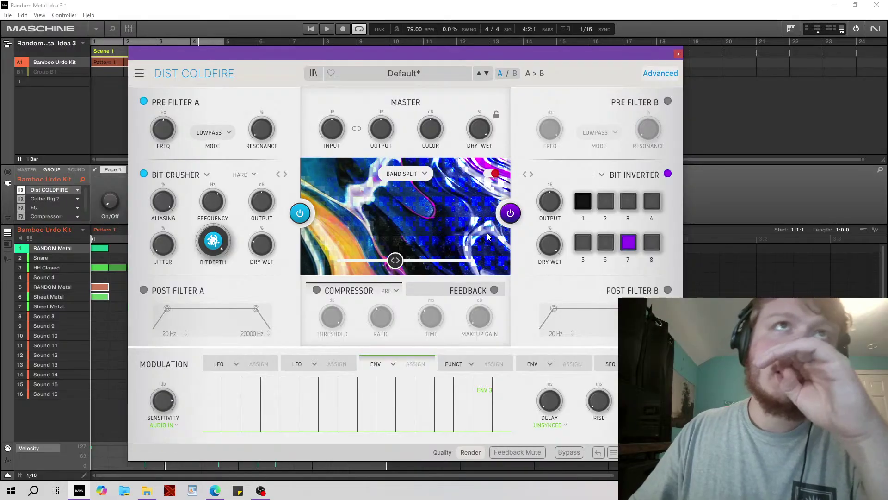
Restart playback and nudge the band split frequency slightly higher.
left_click(311, 29)
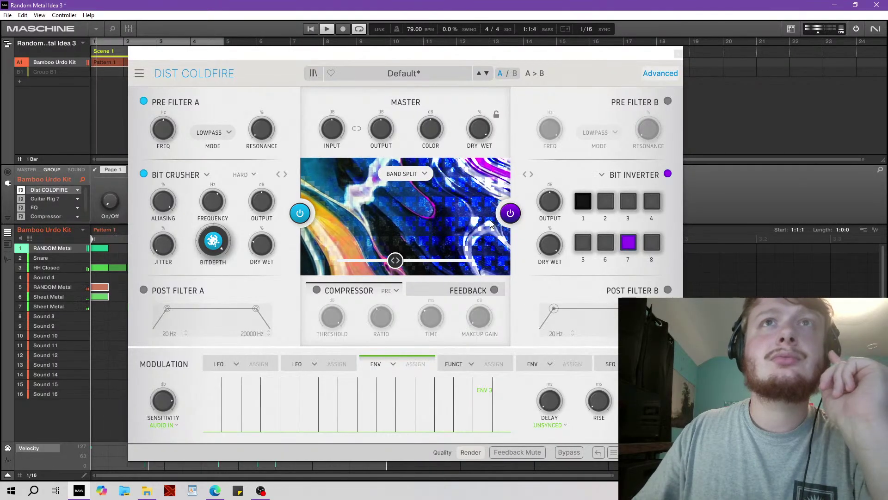
left_click(402, 173)
left_click(562, 158)
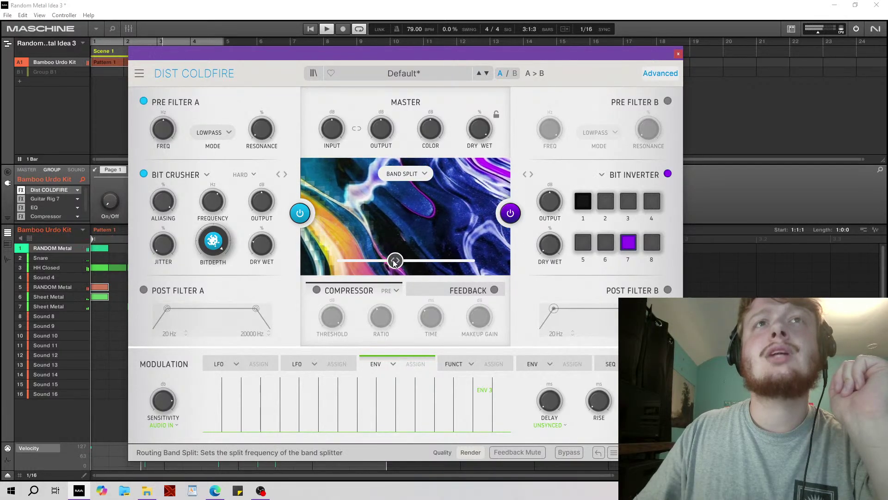
mouse_move(399, 262)
left_mouse_down()
mouse_move(475, 260)
mouse_move(403, 260)
left_mouse_up()
Change distortion B to Germanium and adjust its drive, with its dry/wet at 100%.
left_click(602, 175)
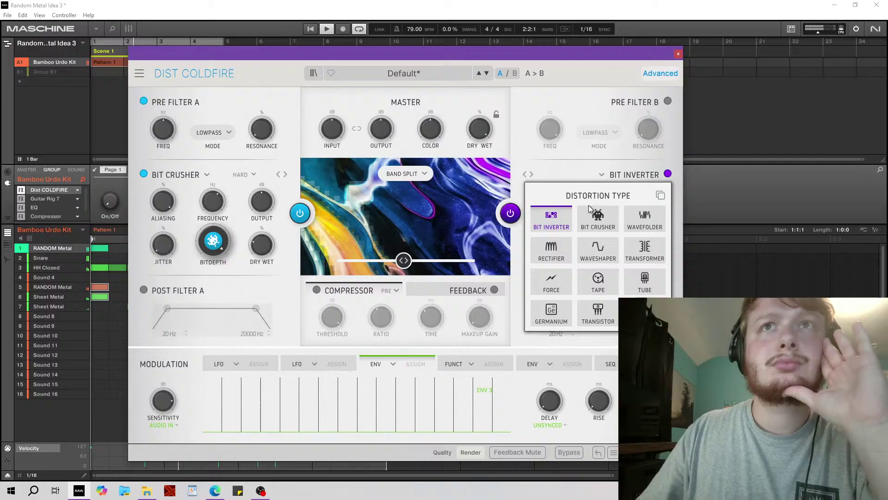
left_click(551, 310)
left_click_drag(628, 246, 627, 222)
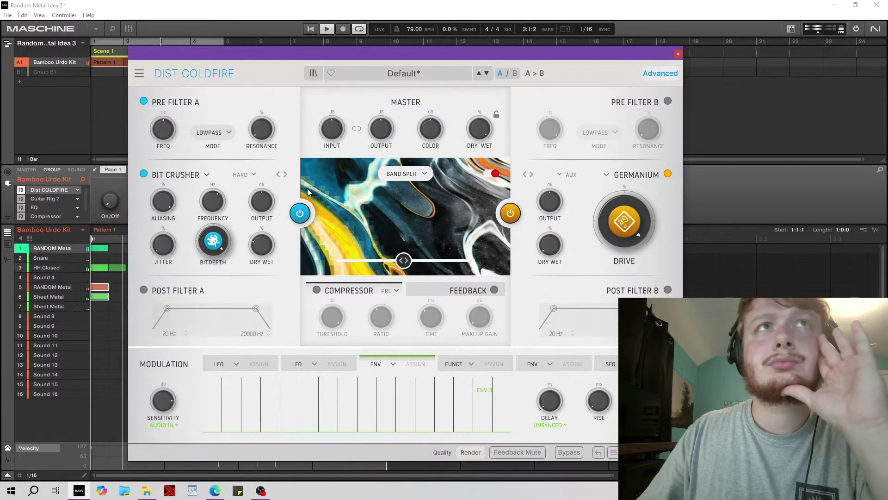
left_click_drag(549, 245, 550, 218)
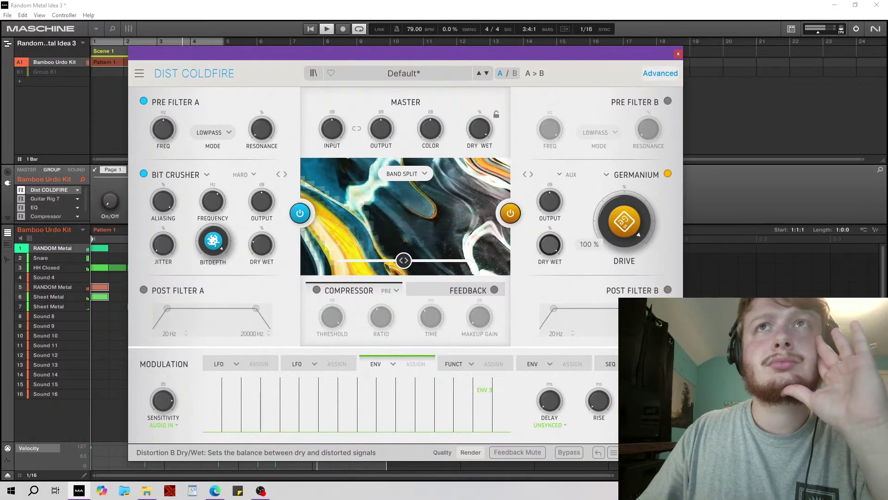
Swap the two distortion modules and change distortion A from Germanium to Tube.
left_click(421, 176)
left_click(406, 224)
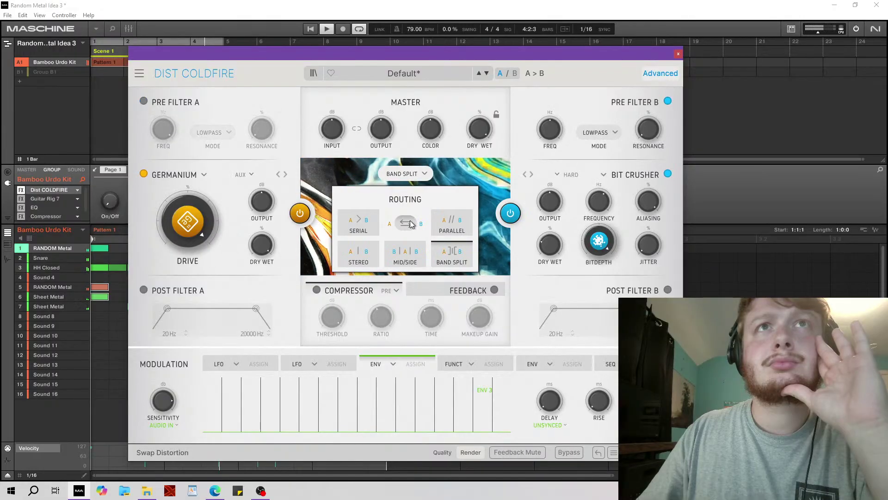
left_click(245, 175)
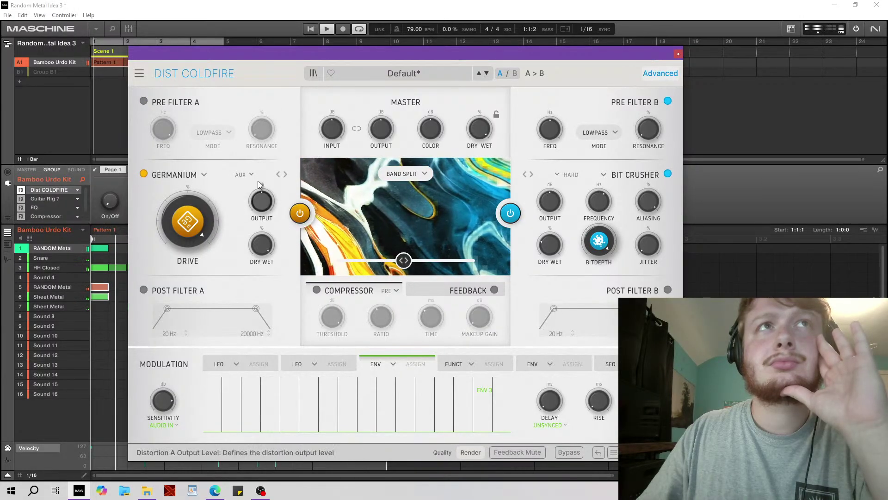
left_click(246, 175)
left_click(214, 175)
left_click(207, 175)
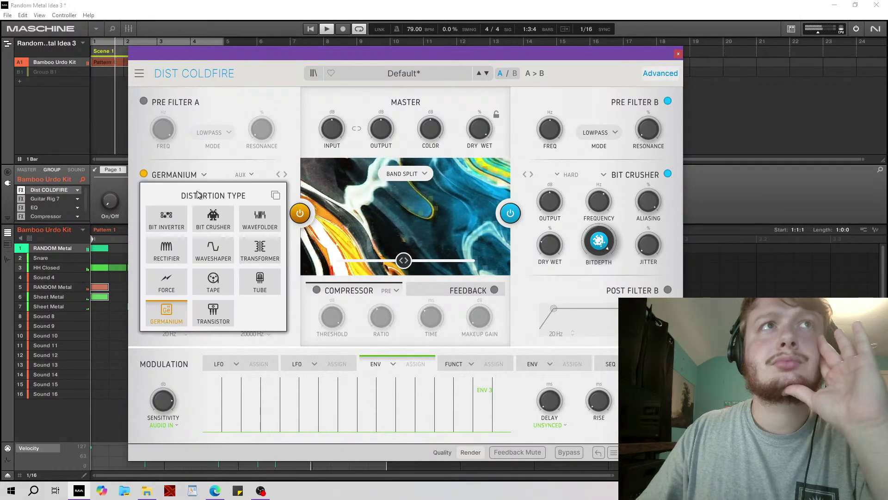
left_click(260, 280)
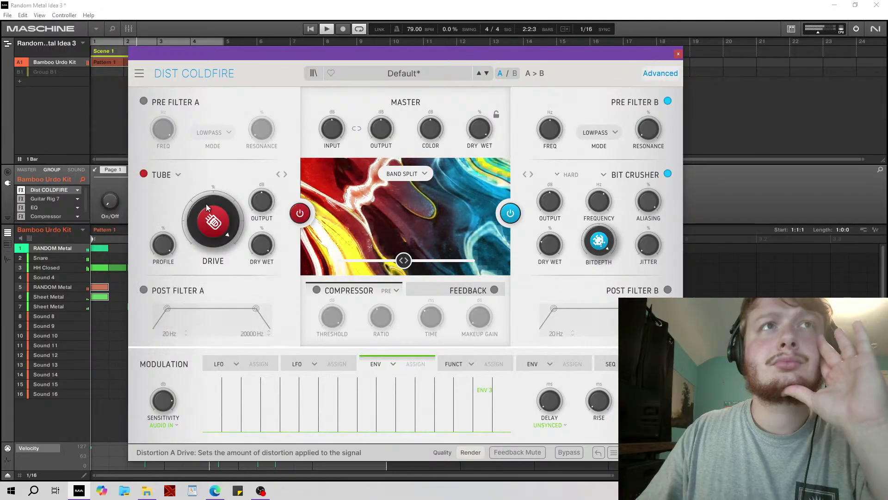
Adjust the Tube's drive and profile, then stop playback.
left_click_drag(213, 221, 213, 158)
left_click_drag(164, 244, 168, 246)
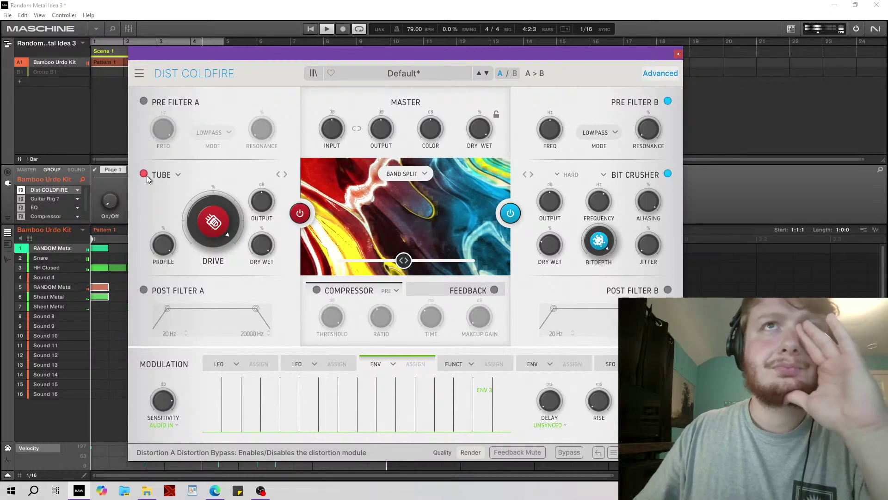
left_click(327, 30)
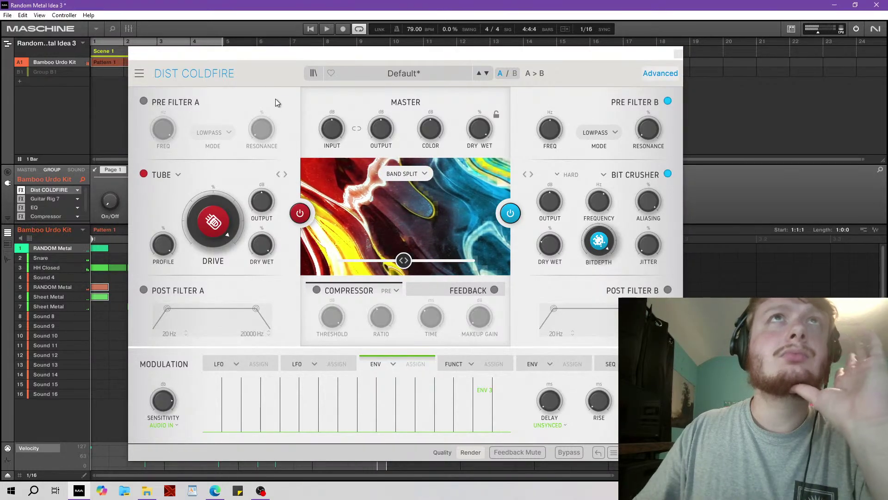
Bypass the bit crusher and, over repeated playback, reduce the Tube's drive and adjust its output level.
left_click(667, 174)
left_click(327, 29)
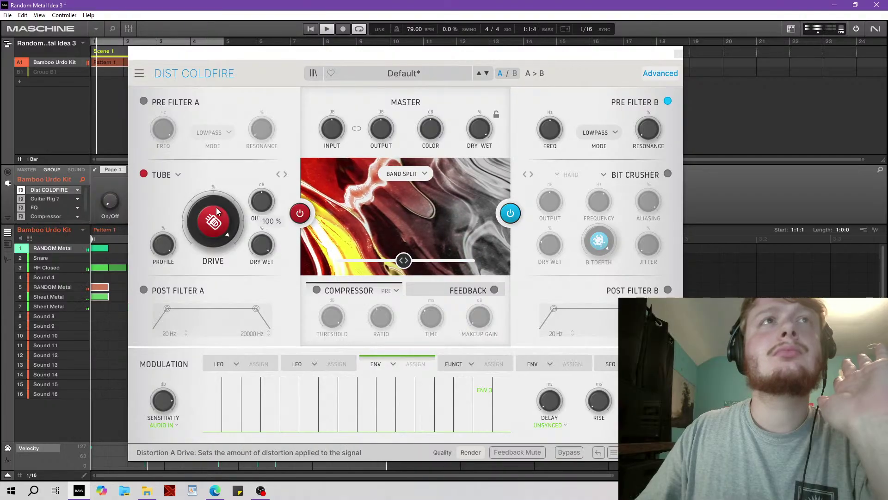
mouse_move(212, 221)
left_mouse_down()
mouse_move(213, 250)
mouse_move(214, 212)
left_mouse_up()
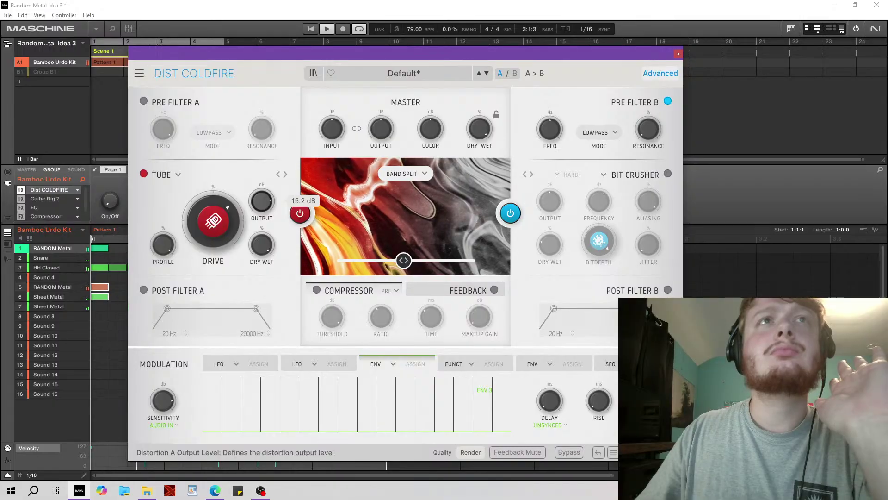
left_click(326, 28)
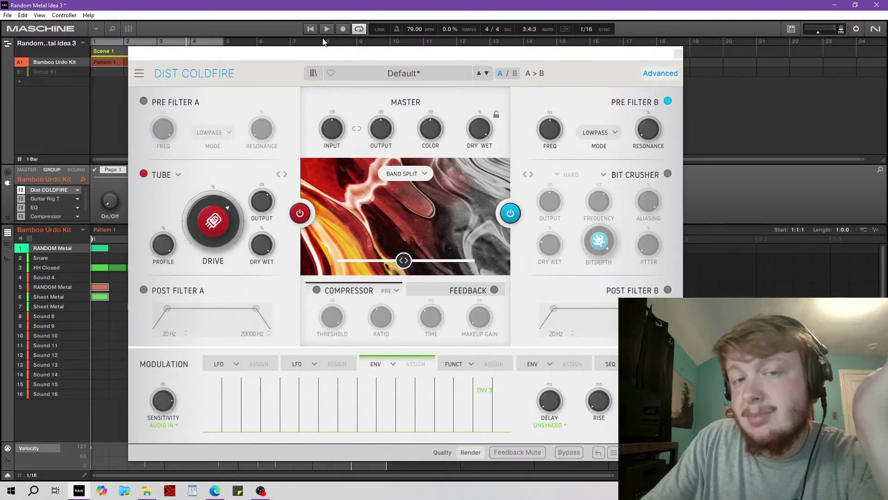
mouse_move(213, 220)
left_mouse_down()
mouse_move(213, 256)
mouse_move(215, 222)
left_mouse_up()
left_click(319, 30)
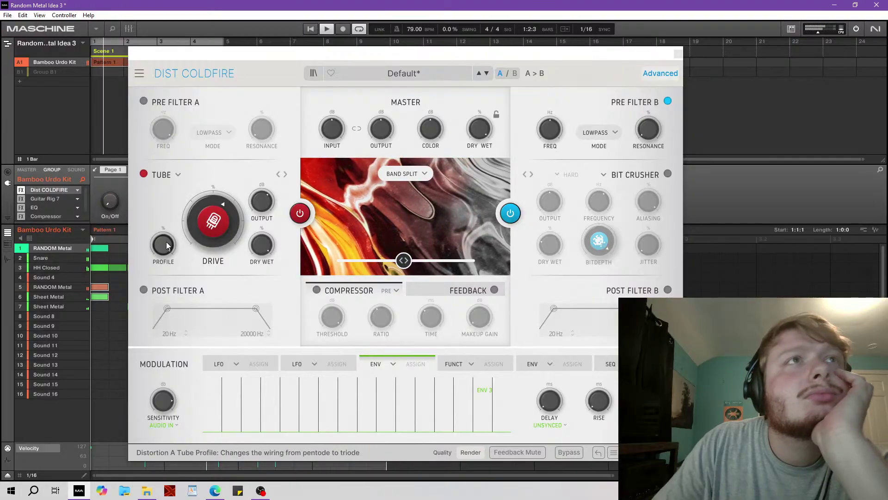
left_click(202, 243)
Re-enable distortion B with Force as its type, and adjust the band split frequency and Force's drive.
left_click(668, 174)
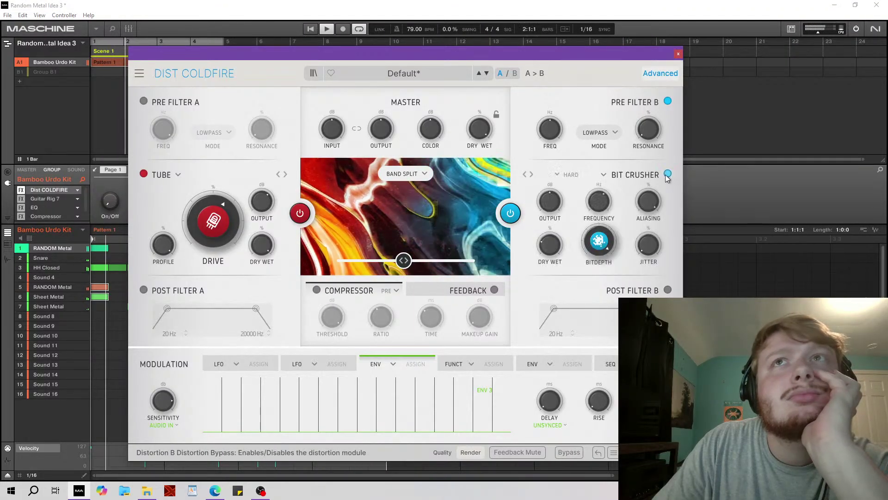
left_click(610, 175)
left_click(555, 289)
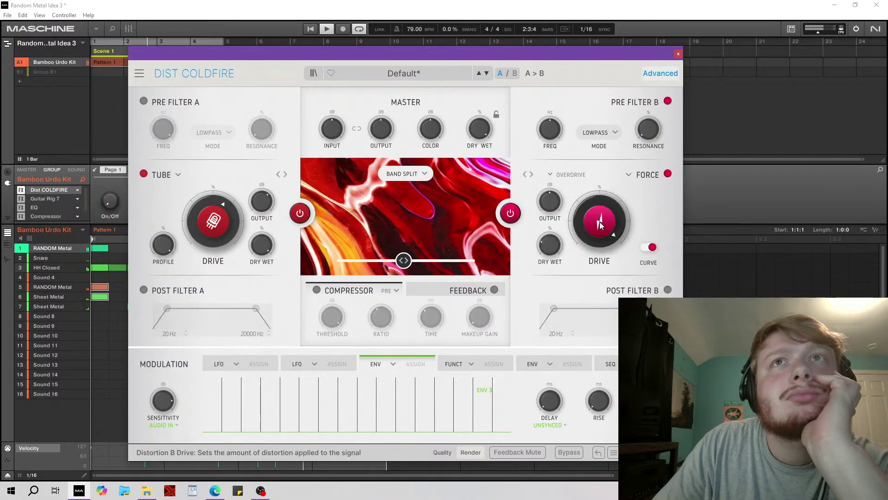
left_click_drag(400, 265, 420, 261)
left_click_drag(599, 221, 600, 225)
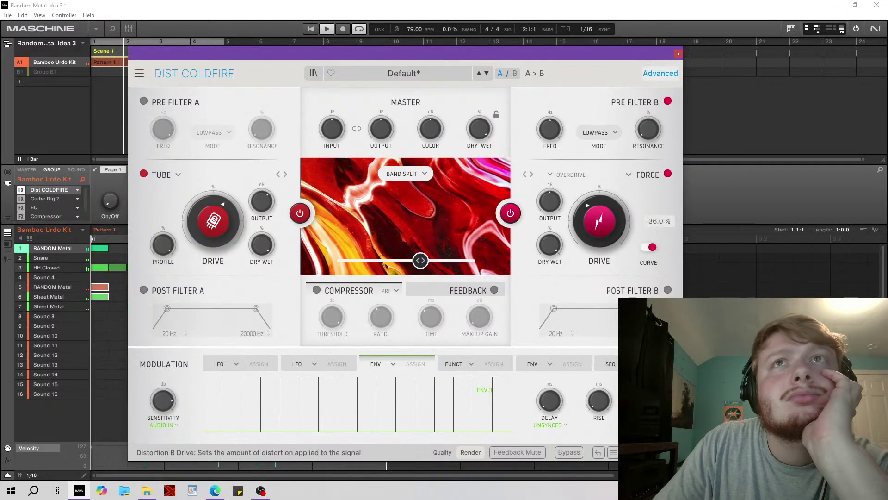
Try Force's Even and Odd types, with the band split frequency lowered to near its minimum.
left_click(618, 177)
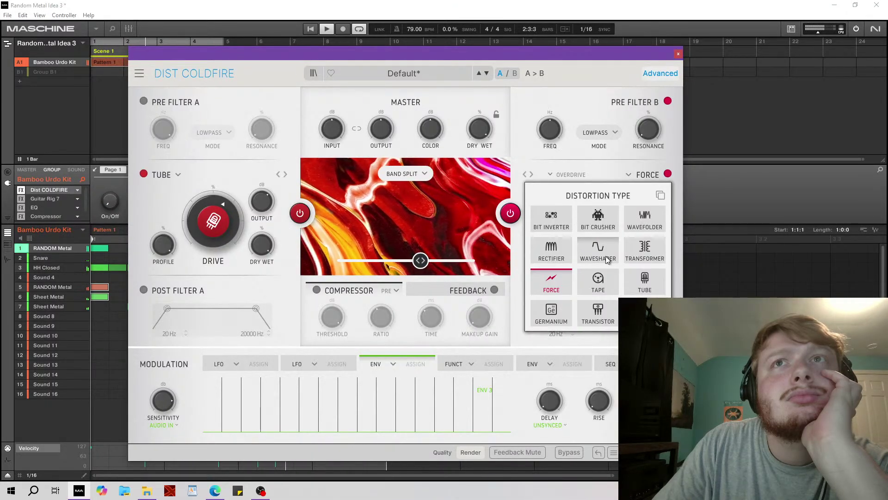
left_click(551, 175)
left_click(550, 175)
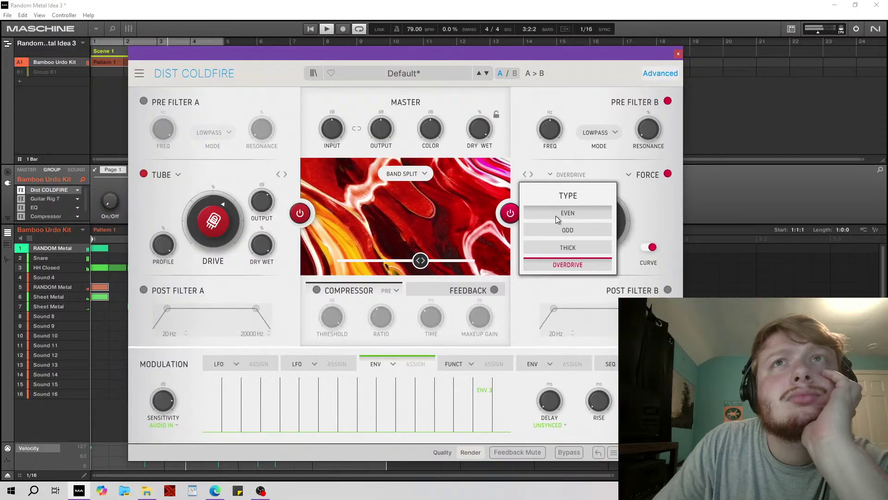
left_click(556, 215)
left_click(562, 175)
left_click(567, 230)
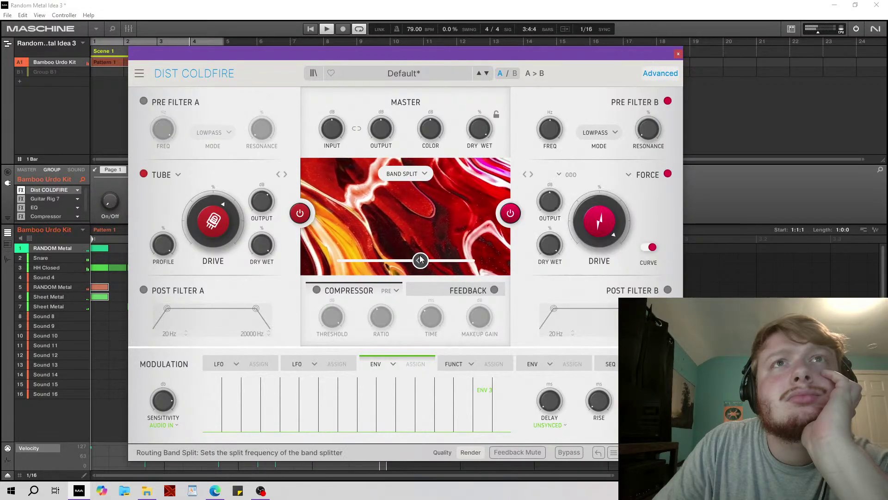
left_click_drag(420, 260, 369, 260)
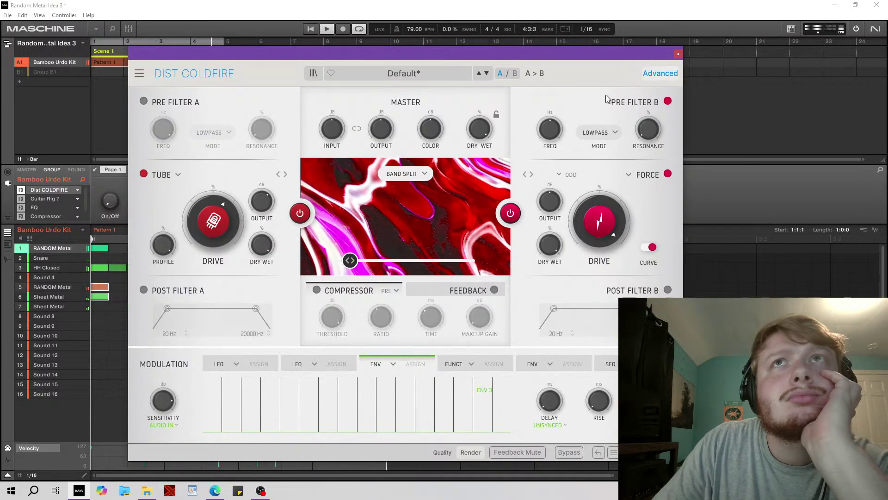
Turn off Pre Filter B and set the Force type to Thick after trying Overdrive, then stop playback.
left_click(667, 101)
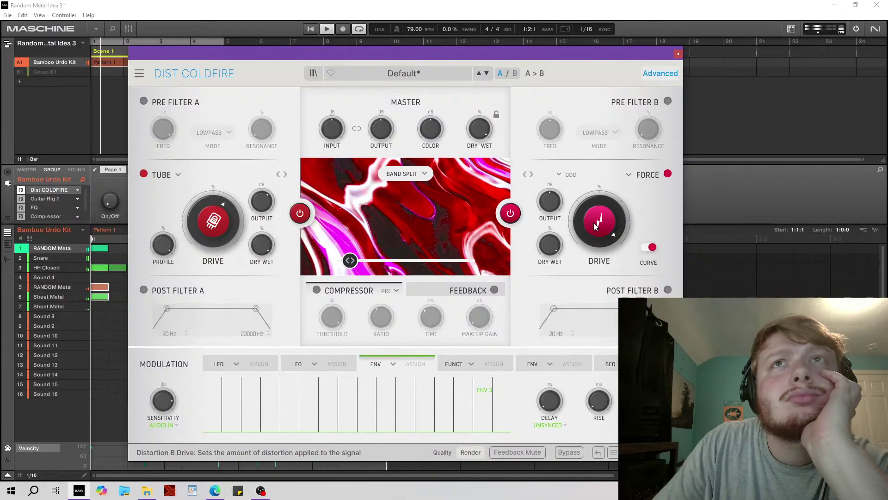
left_click(628, 175)
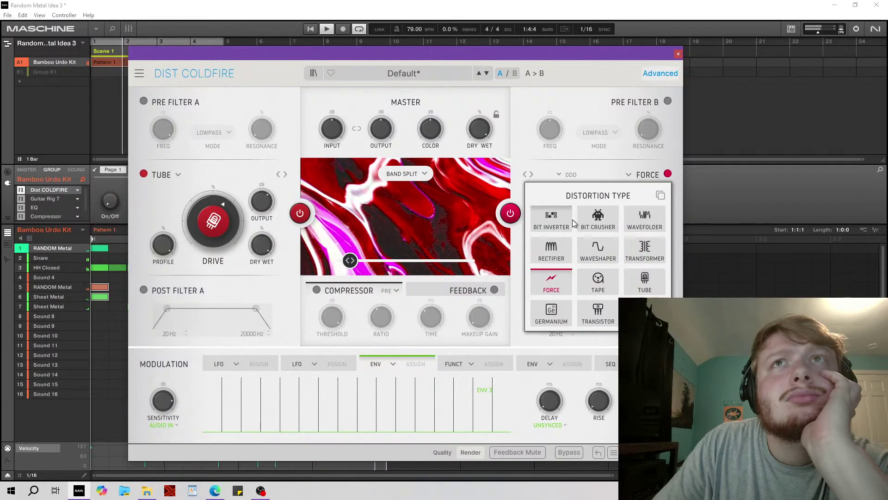
left_click(554, 167)
left_click(560, 175)
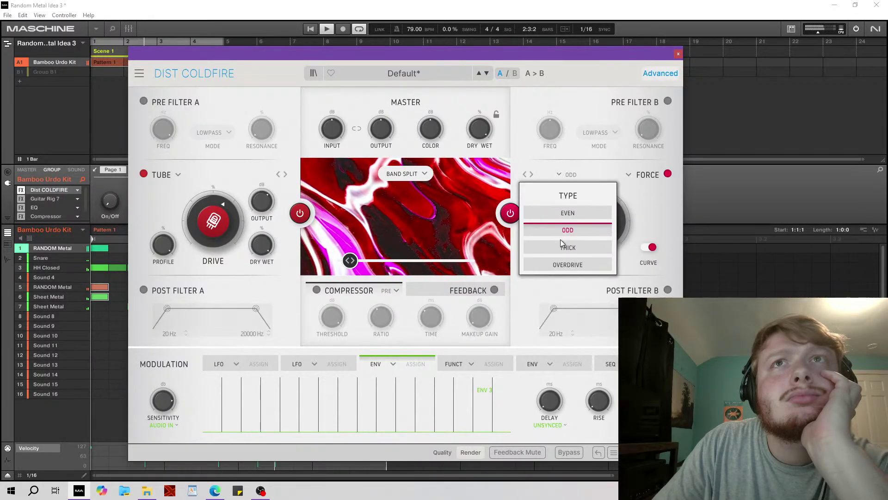
left_click(567, 248)
left_click(564, 175)
left_click(565, 264)
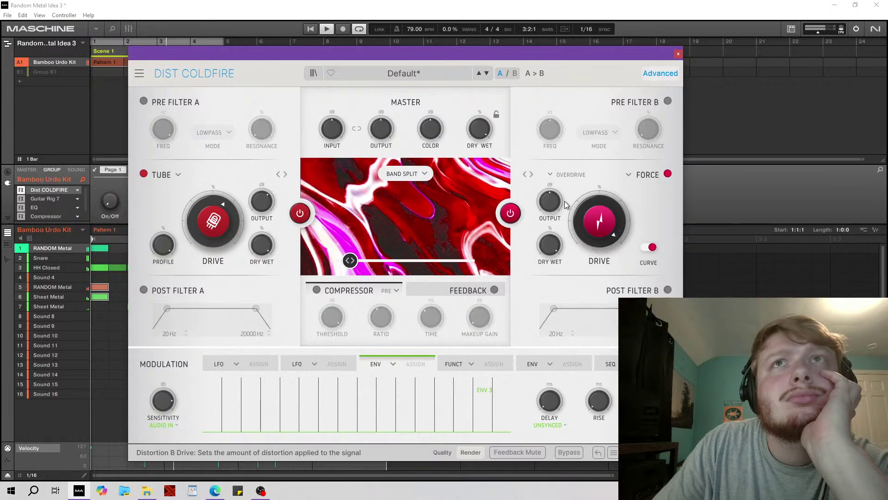
left_click(565, 174)
left_click(567, 247)
left_click(285, 29)
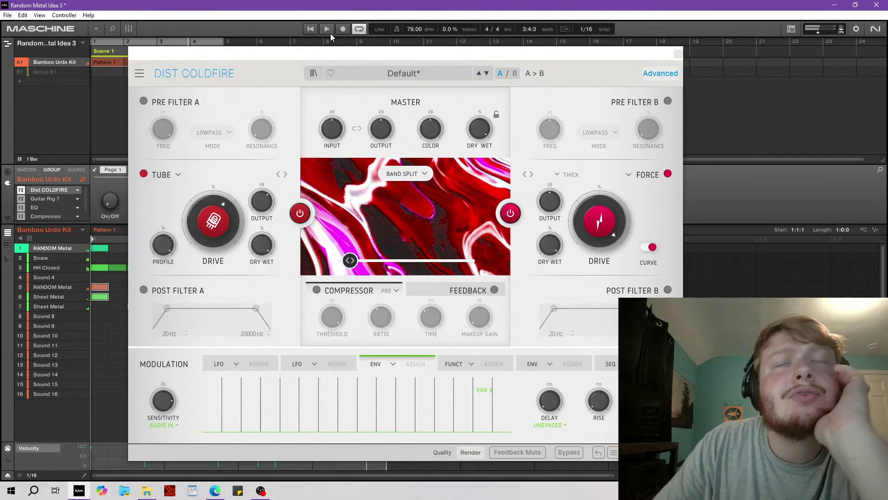
Raise the band split frequency to just above mid-range and rebalance the drives, with Force at about 67% and Tube slightly higher.
left_click_drag(351, 260, 418, 261)
left_click(311, 29)
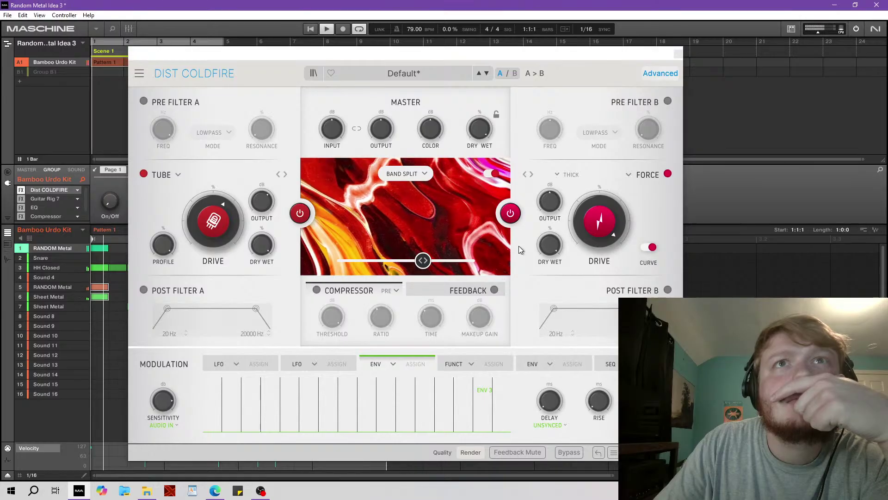
left_click_drag(600, 221, 599, 229)
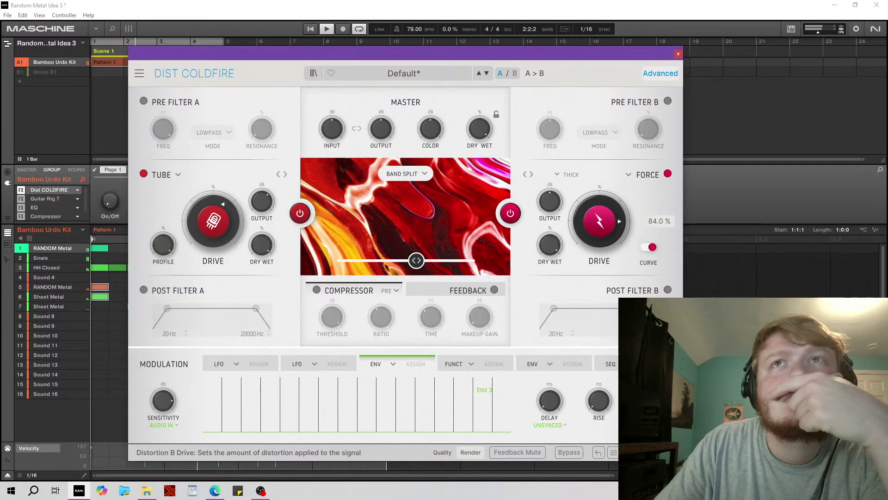
mouse_move(600, 229)
left_mouse_down()
mouse_move(600, 259)
mouse_move(599, 218)
left_mouse_up()
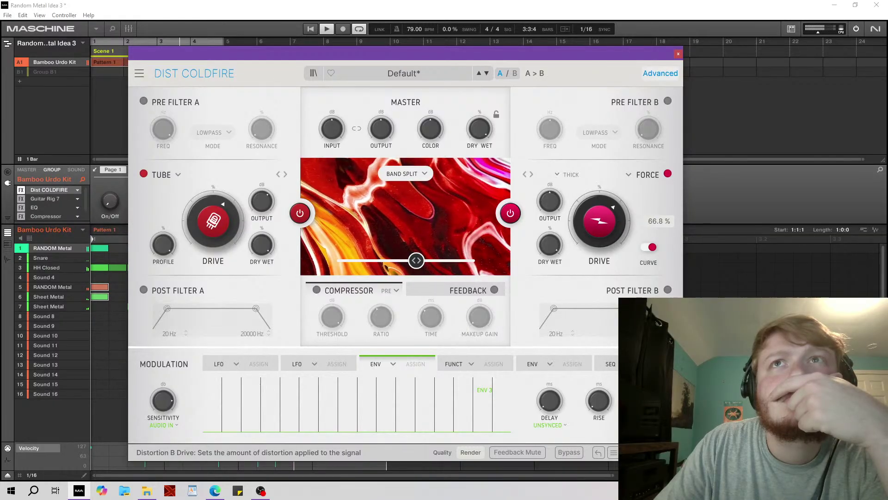
left_click_drag(213, 220, 213, 185)
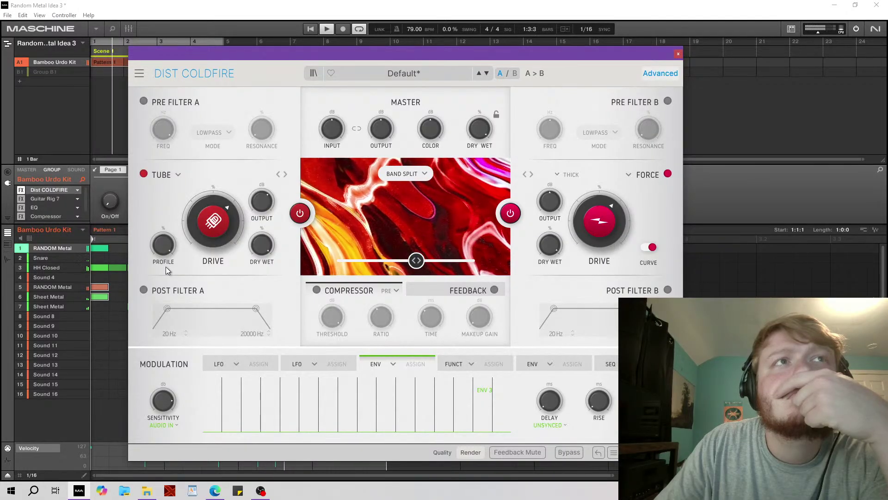
left_click(329, 32)
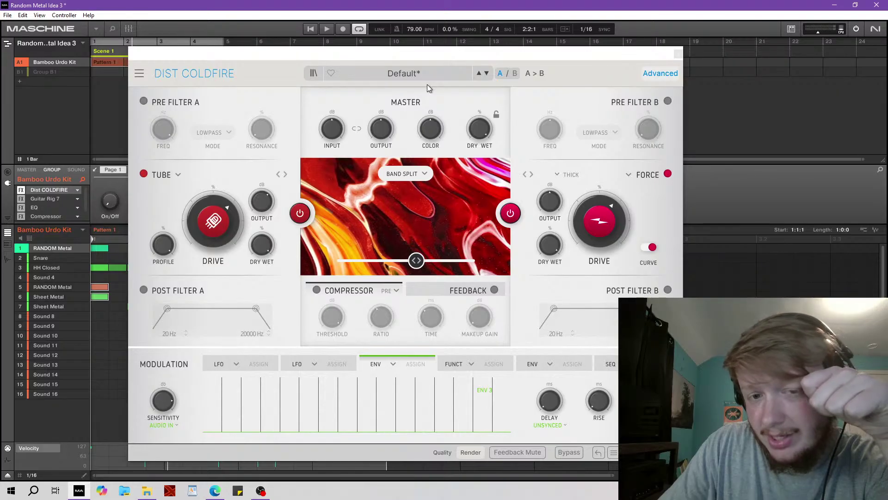
Restart playback and set the master input level to 4.22 dB.
left_click(311, 32)
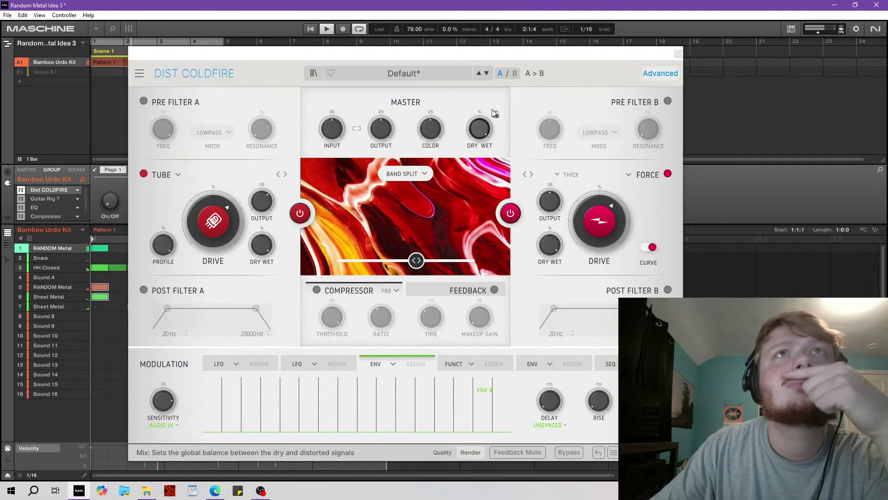
left_click(333, 130)
scroll(333, 130, "down", 5)
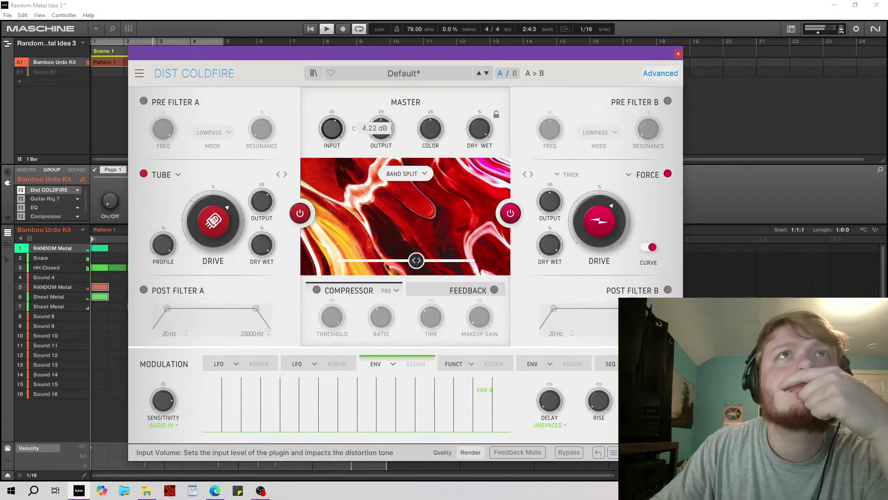
Set Dist COLDFIRE's master Color to -0.768 dB and its Dry/Wet mix to 70.4%.
scroll(431, 129, "up", 10)
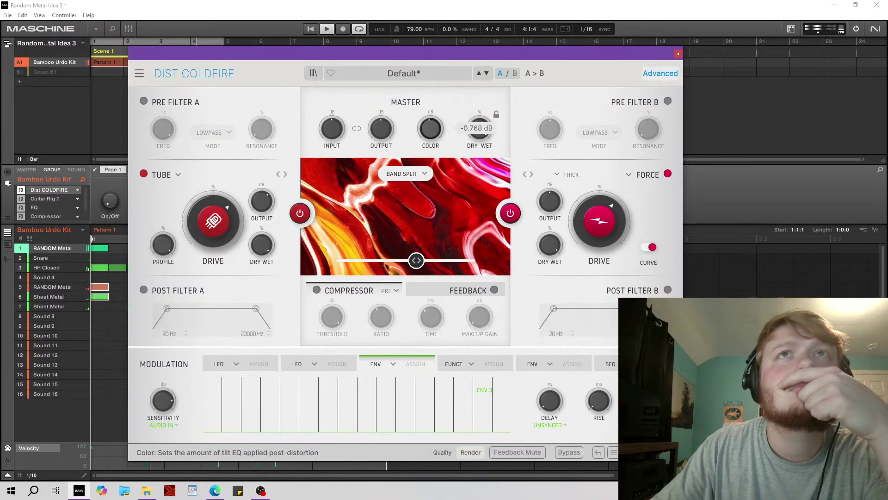
scroll(480, 129, "down", 10)
scroll(479, 129, "up", 10)
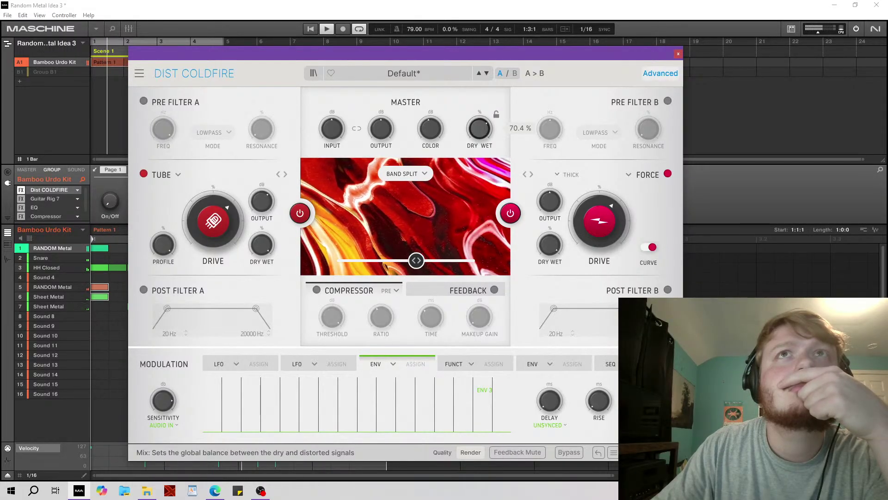
Audition the distorted pattern again, close the Dist COLDFIRE window and stop playback.
left_click(327, 30)
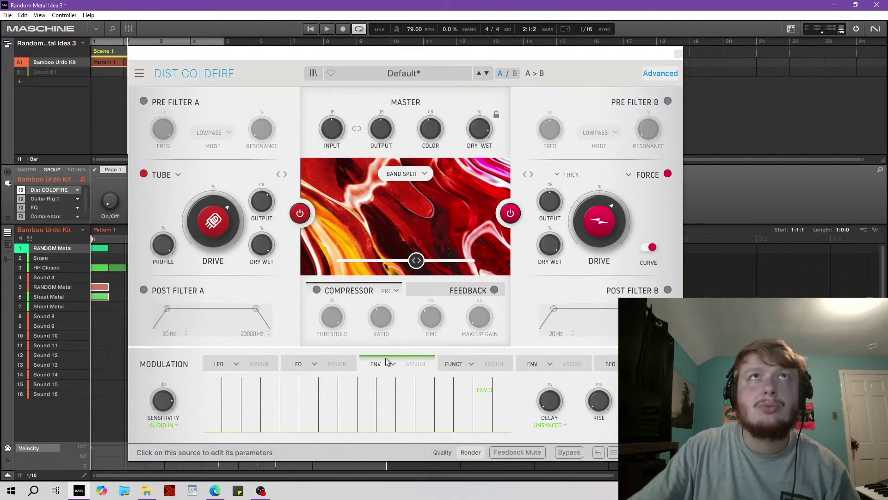
left_click(327, 30)
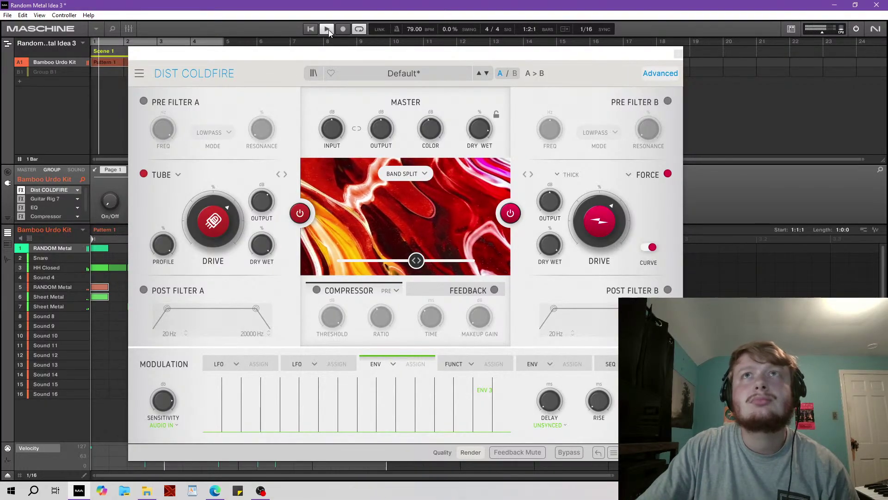
left_click(679, 53)
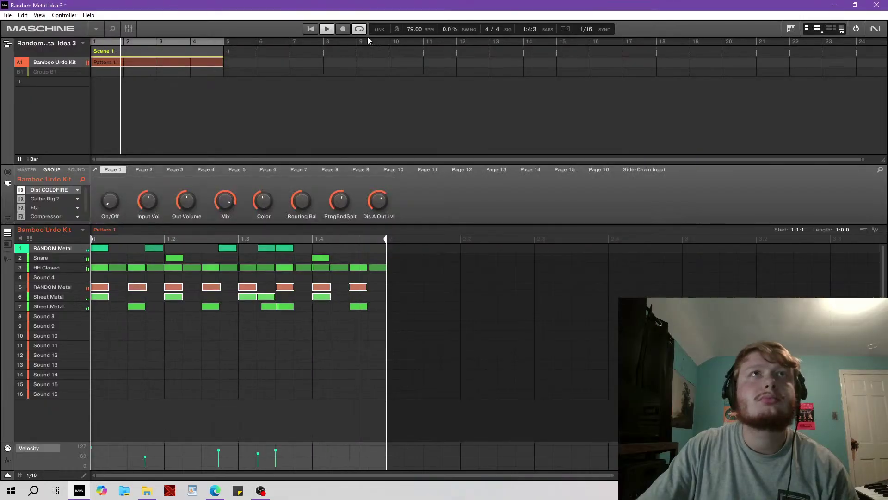
key("space")
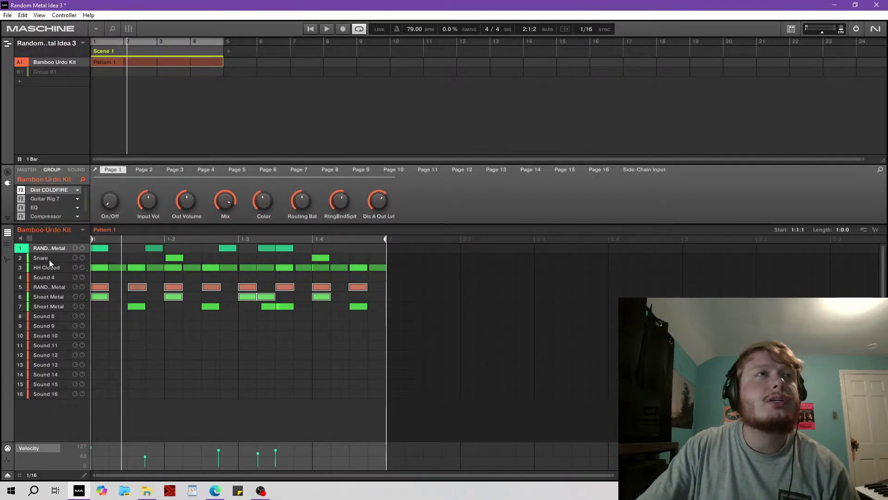
In sound 1's piano roll, turn the RANDOM Metal hit just before beat 1.2 into a closely spaced double hit and play the pattern.
left_click(8, 245)
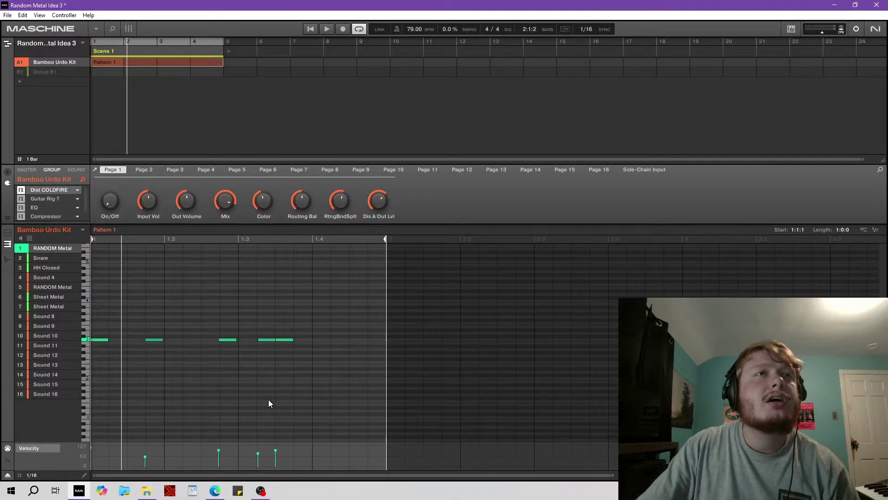
left_click_drag(613, 475, 338, 474)
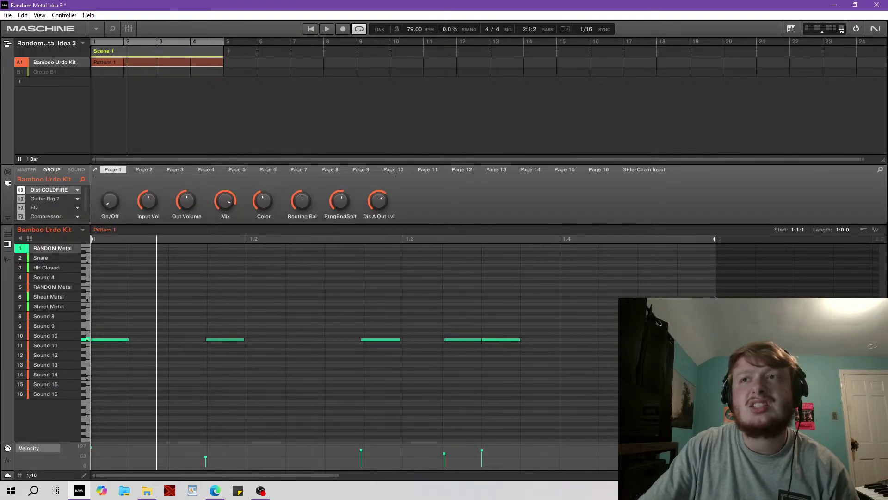
scroll(351, 323, "up", 2)
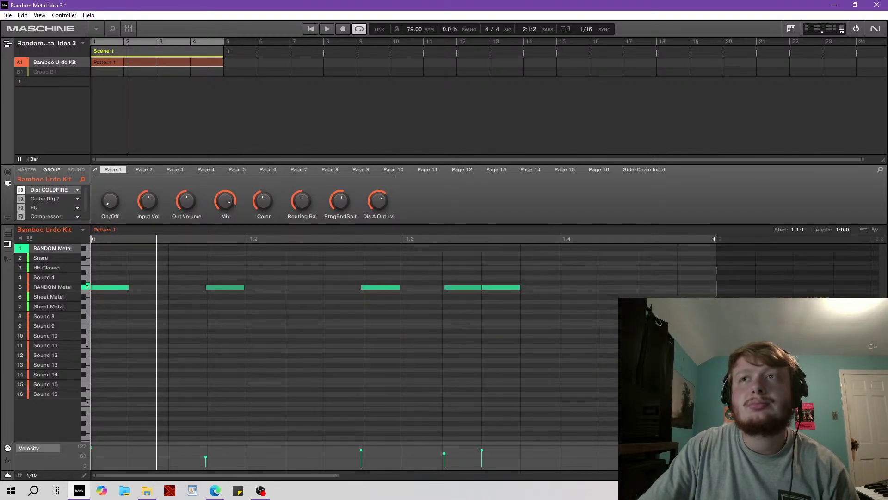
scroll(265, 343, "up", 2)
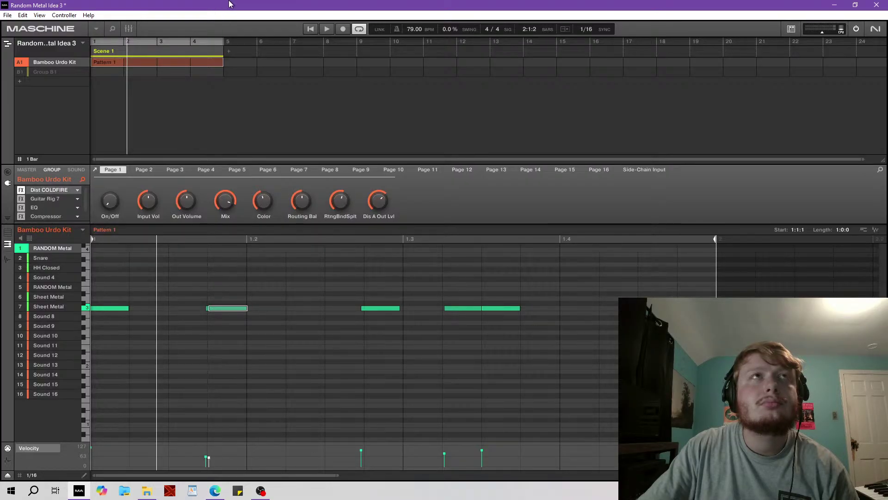
left_click(314, 32)
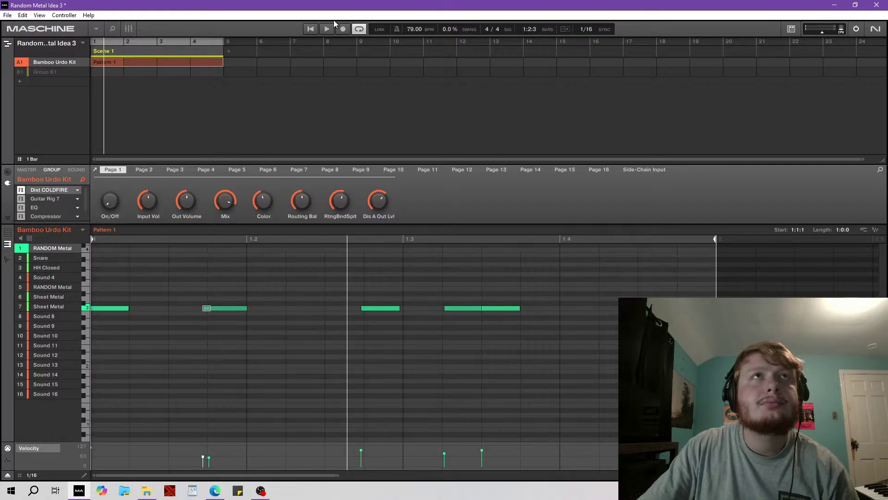
left_click(309, 32)
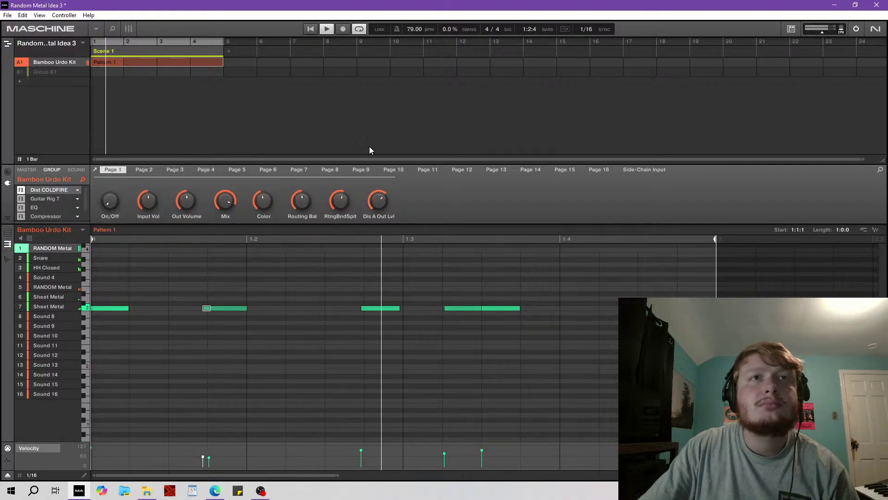
Set the velocity of the short RANDOM Metal note just before beat 1.2 to 52 and adjust the pattern's first note.
left_click_drag(215, 463, 204, 462)
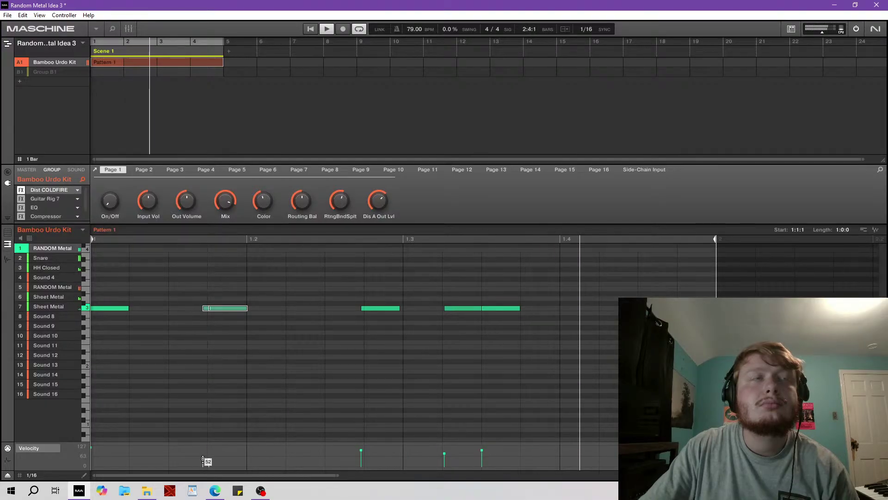
left_click(93, 449)
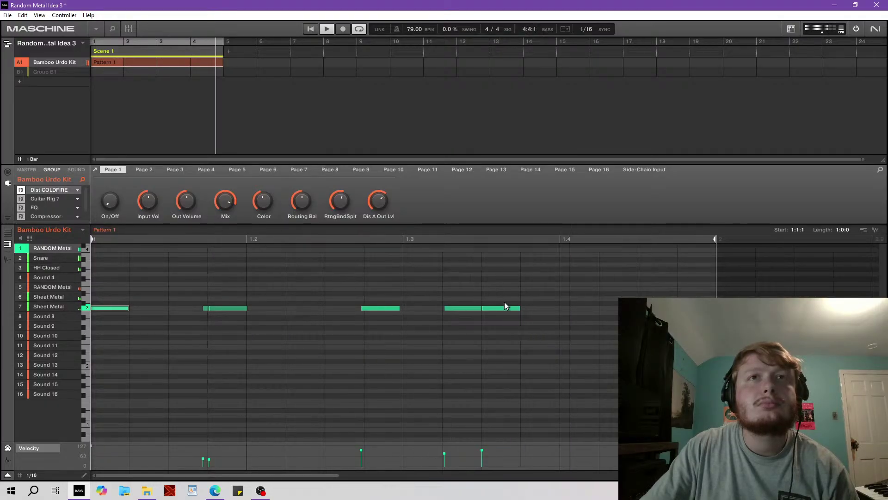
Add a Snare note just before beat 1.4 and lower its velocity to 60.
left_click(41, 258)
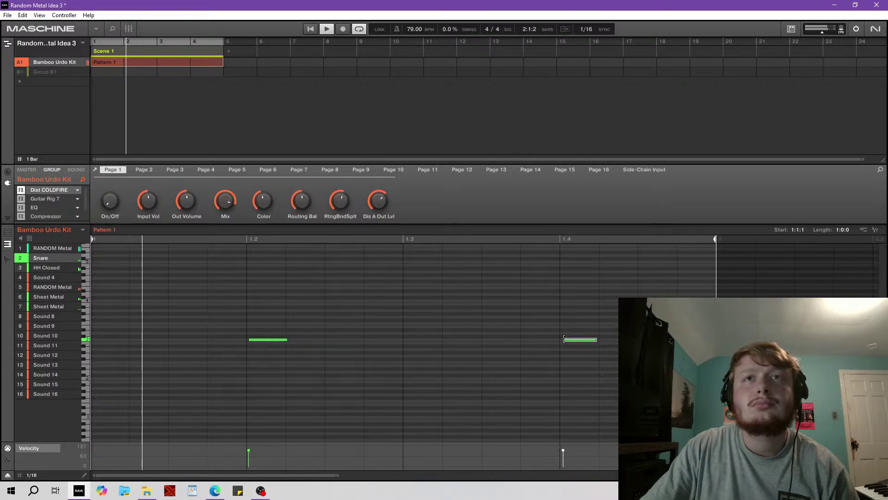
left_click(558, 340)
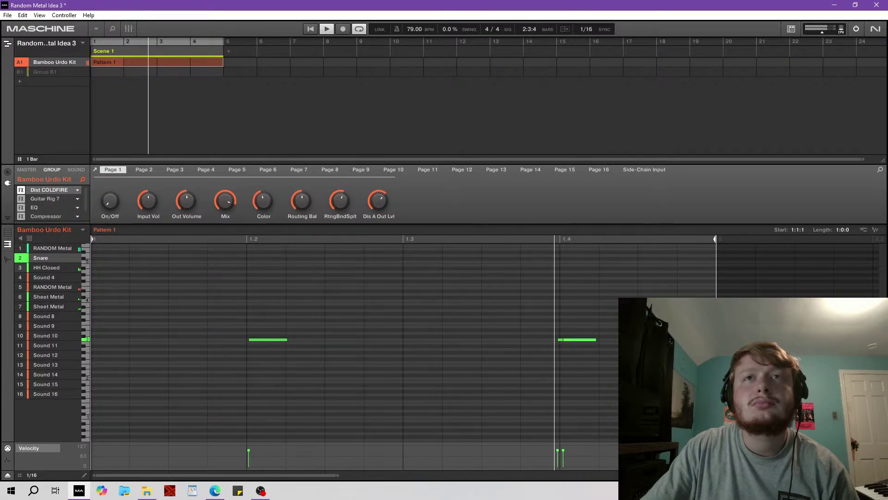
left_click_drag(559, 451, 559, 461)
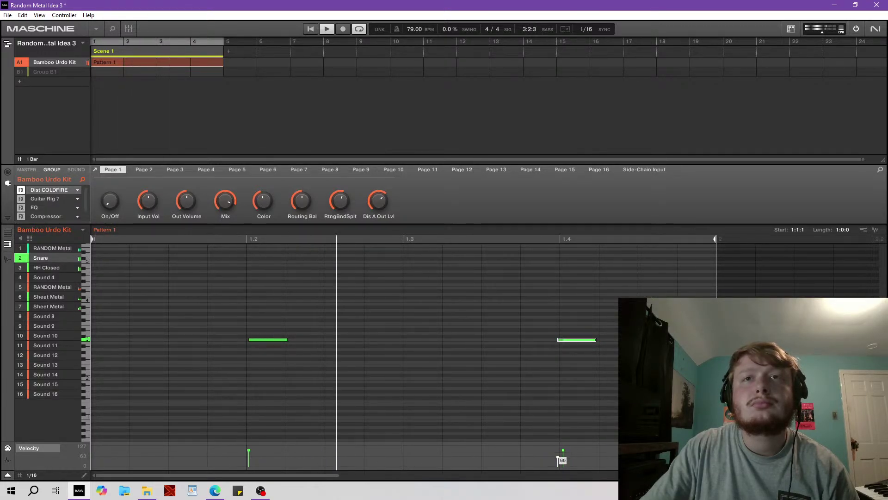
Move the original snare note at beat 1.4 earlier, clear of the new one, and delete it.
left_click_drag(576, 340, 532, 341)
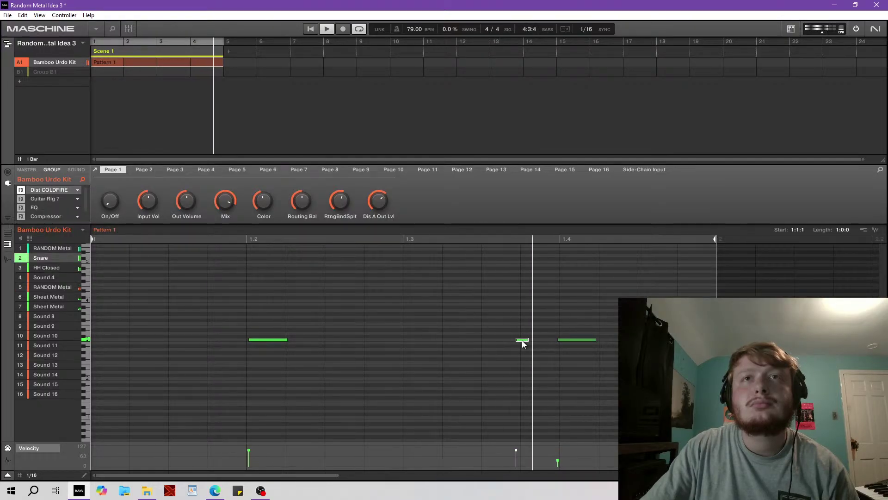
right_click(523, 340)
left_click(533, 366)
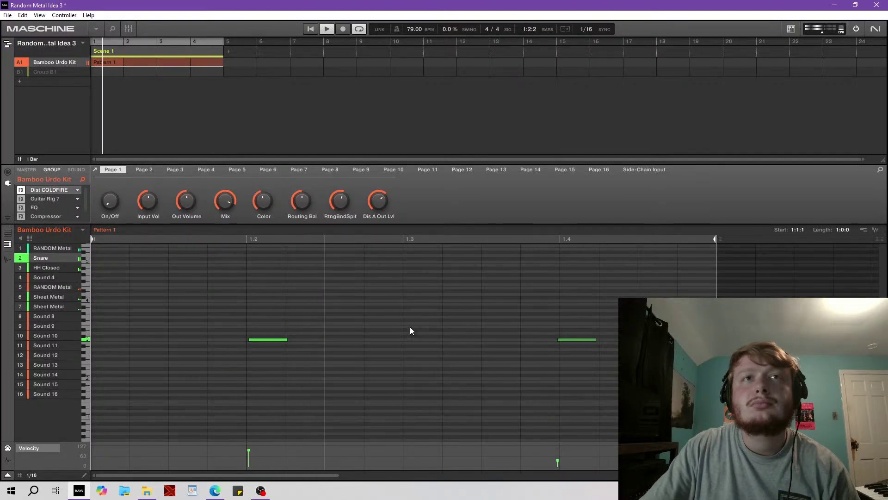
Place an extra snare note between beats 1.3 and 1.4 and reduce its velocity.
key("ctrl+v")
left_click_drag(482, 343, 449, 343)
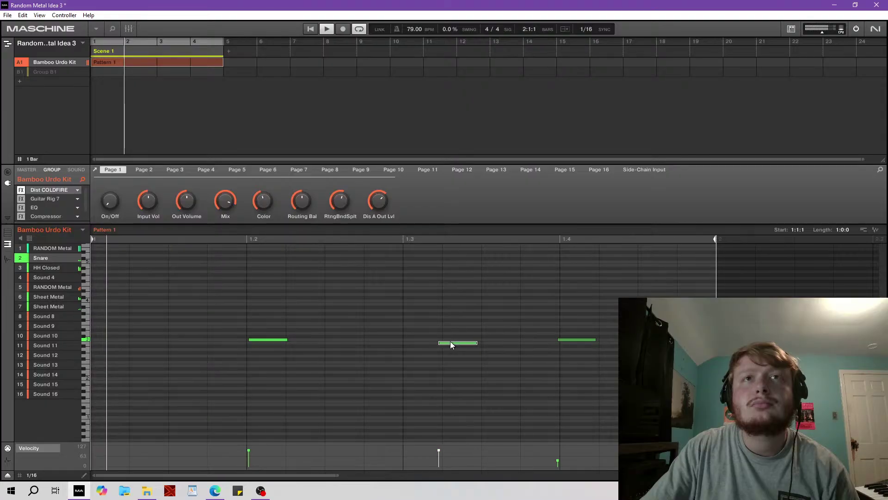
left_click_drag(451, 447, 446, 461)
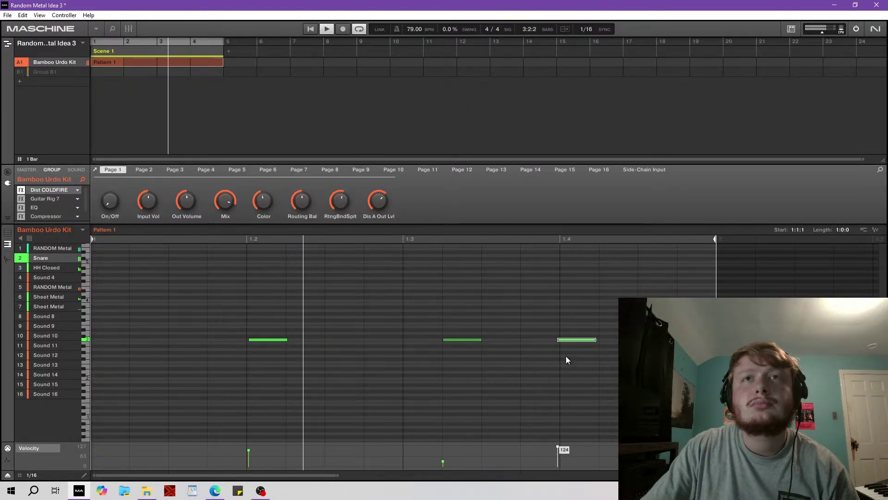
Align the last snare note with beat 1.4, set its velocity to 110, and adjust the extra note's velocity.
left_click_drag(565, 341, 569, 342)
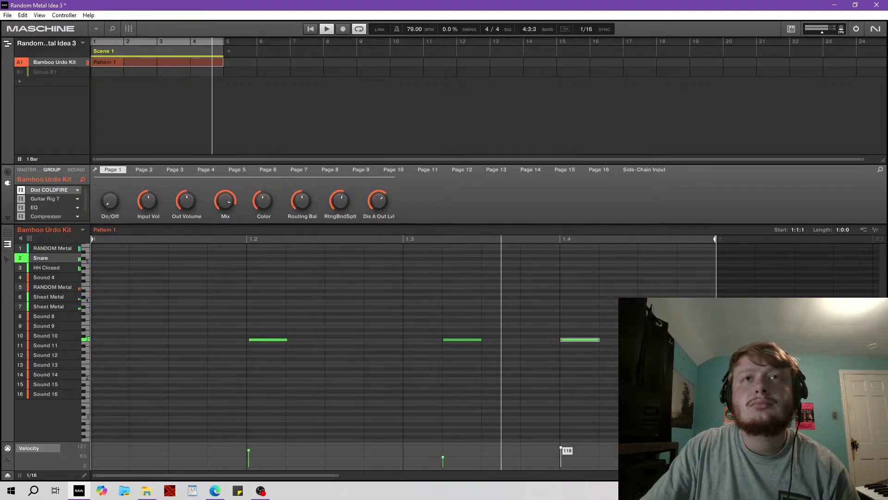
left_click(443, 458)
left_click(562, 449)
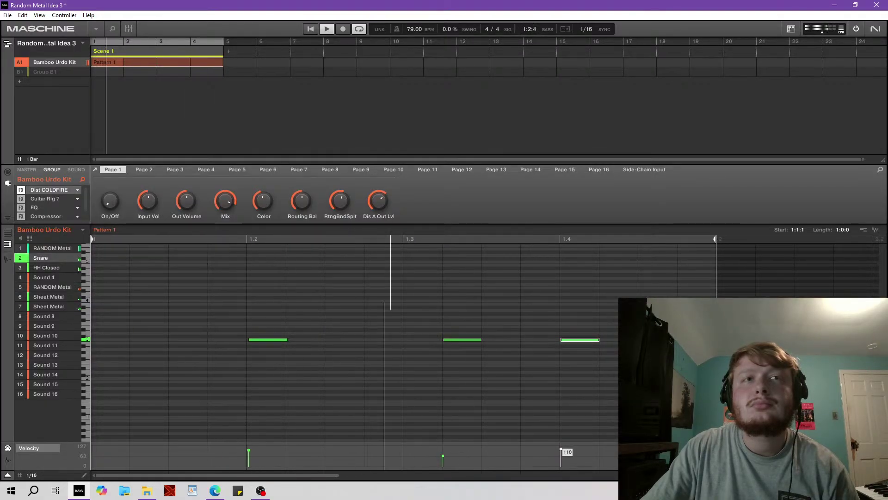
Delete the extra snare note between beats 1.3 and 1.4.
right_click(452, 339)
left_click(473, 386)
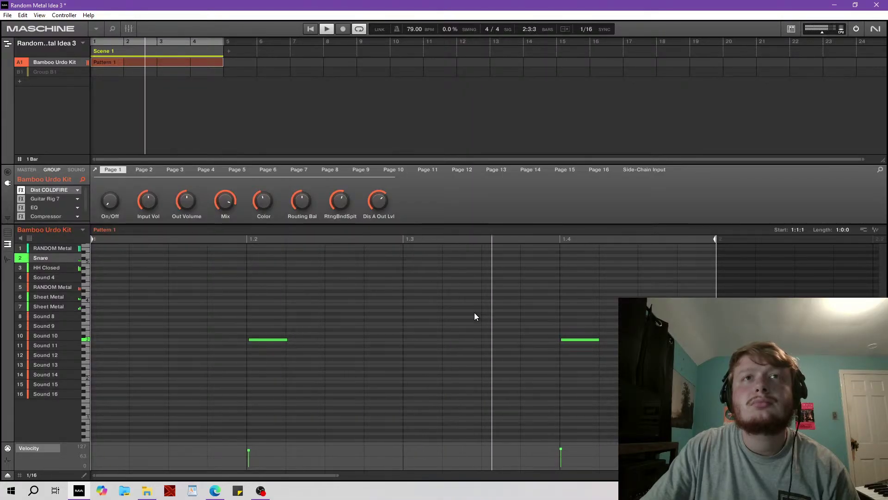
mouse_move(562, 450)
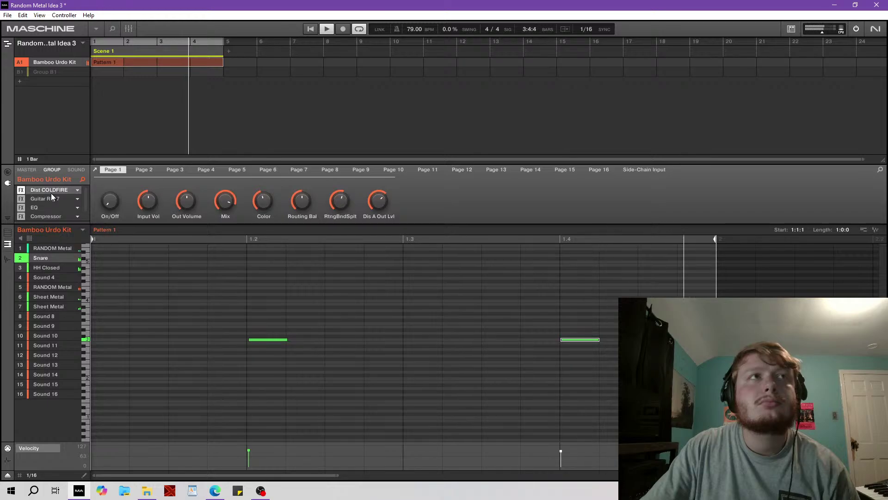
In the Bamboo Urdo Kit group's EQ, raise the high-mid frequency and gain and the high frequency, and set the high-mid width to 2.9 oc.
left_click(47, 207)
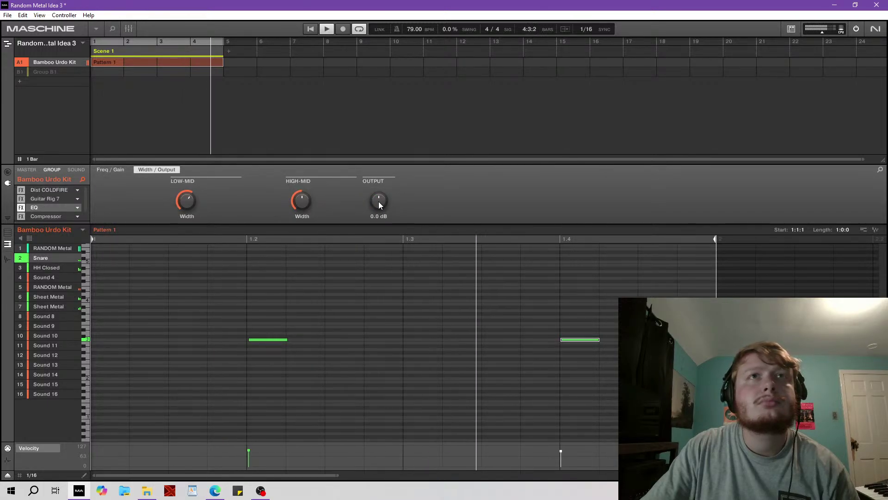
left_click(110, 169)
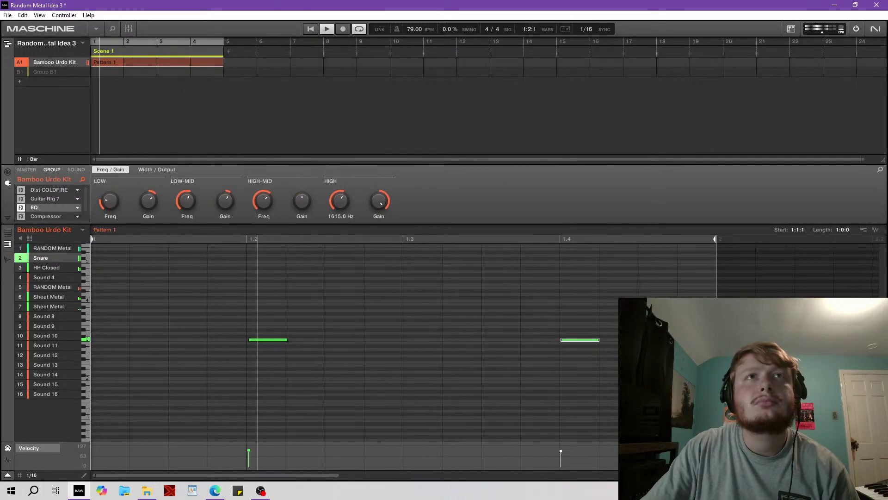
mouse_move(301, 201)
left_mouse_down()
mouse_move(301, 189)
mouse_move(298, 211)
mouse_move(303, 203)
left_mouse_up()
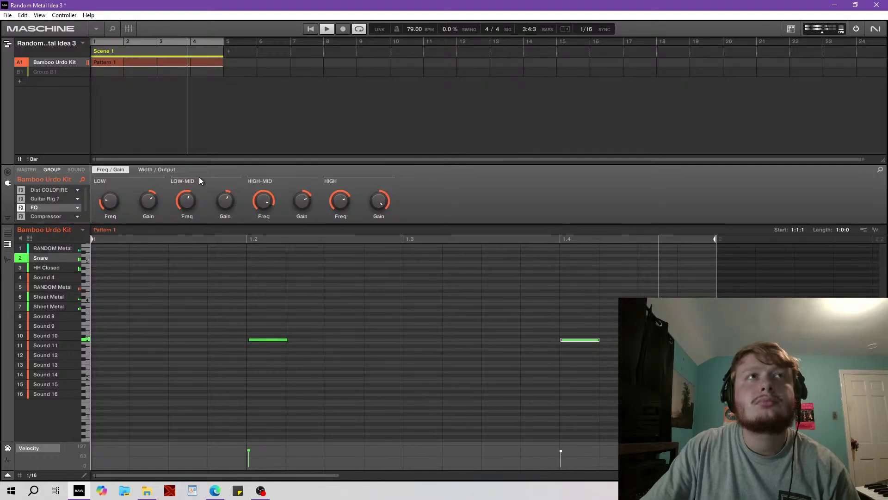
left_click(173, 170)
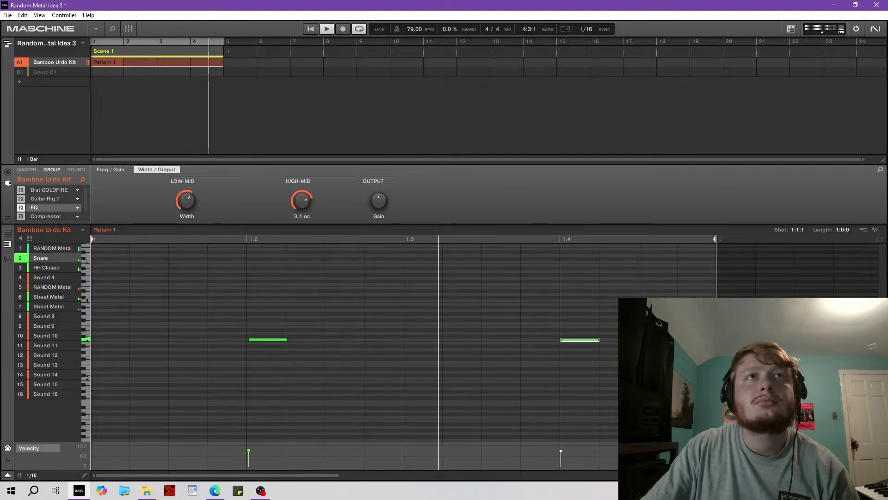
left_click_drag(303, 200, 302, 204)
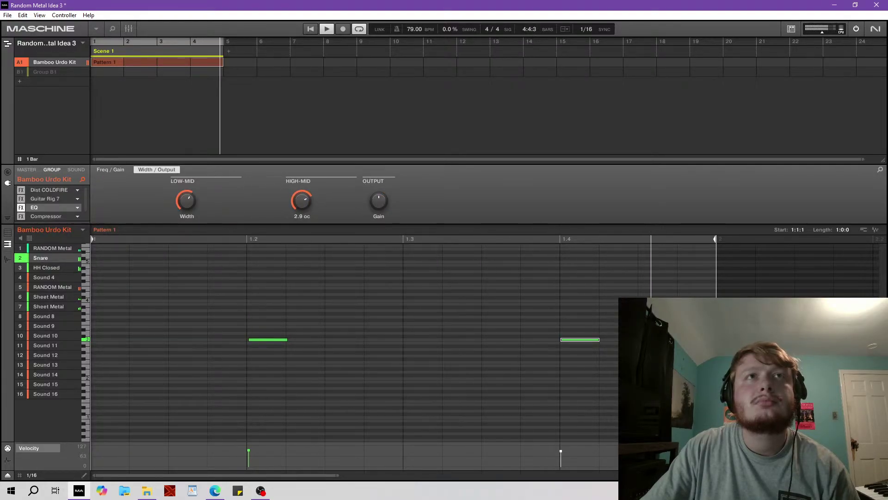
left_click(111, 169)
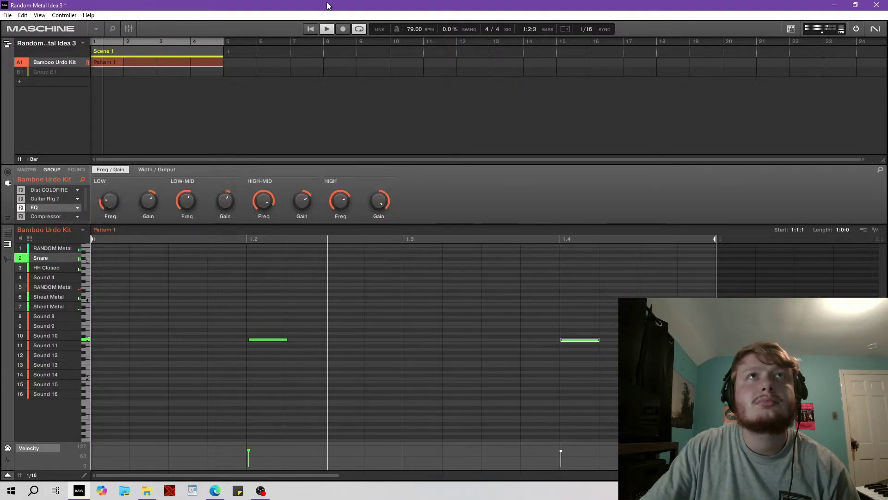
Rebalance the master Dry/Wet mix of the group's Dist COLDFIRE plug-in during playback and close its window.
double_click(59, 191)
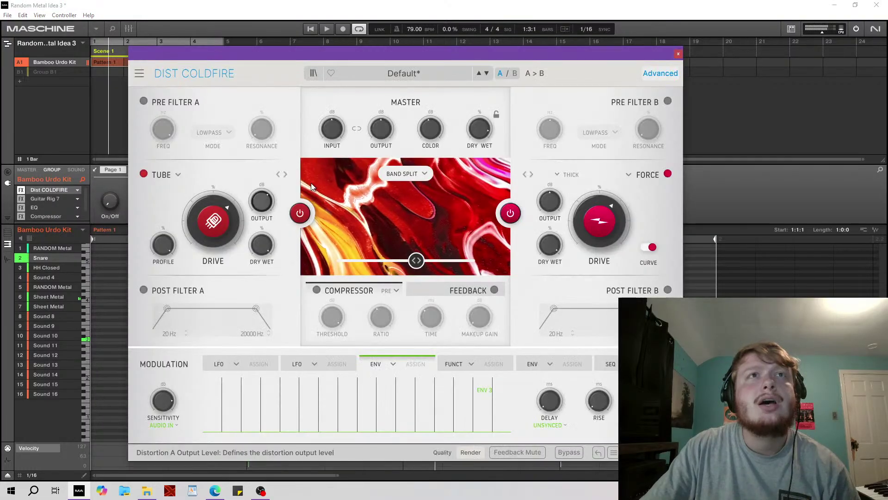
left_click_drag(479, 130, 523, 138)
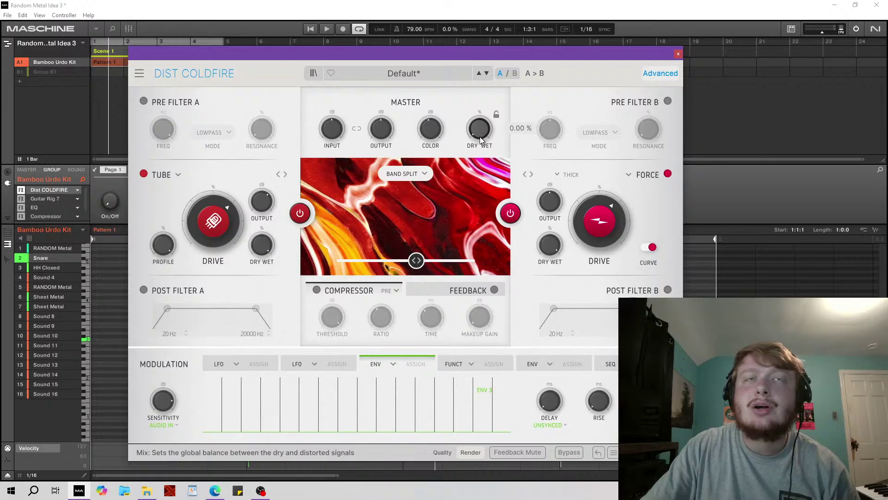
left_click_drag(480, 138, 480, 136)
left_click(327, 28)
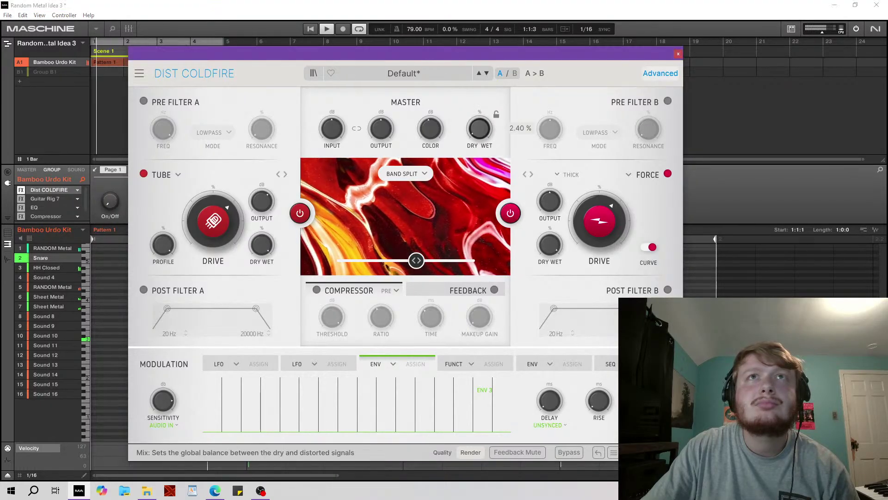
left_click(678, 54)
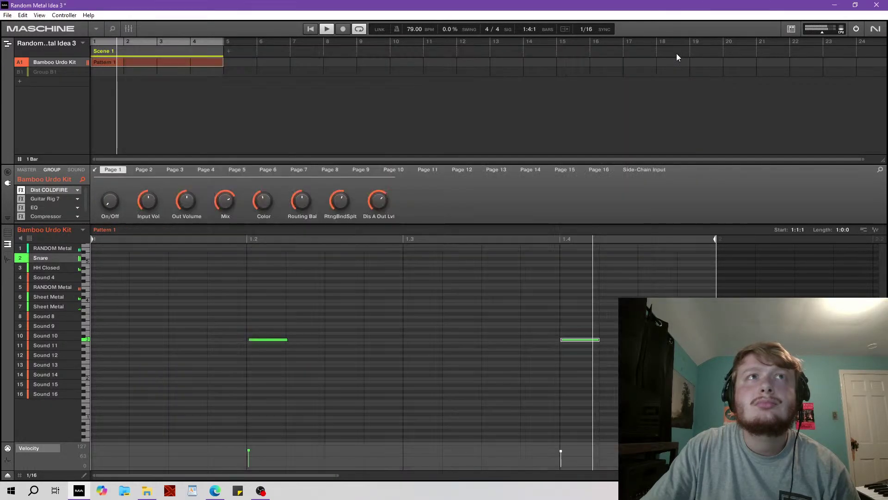
Show the group's EQ again, save the project, and select Group B1.
left_click(47, 209)
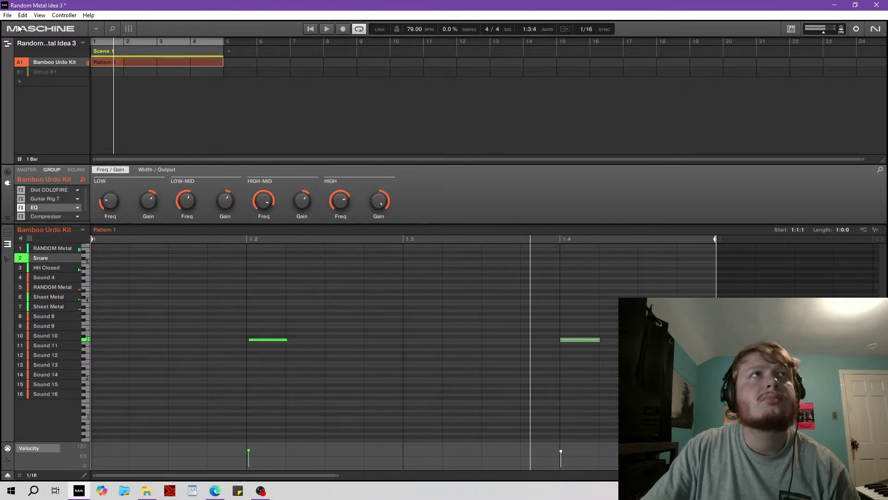
left_click(7, 14)
left_click(24, 60)
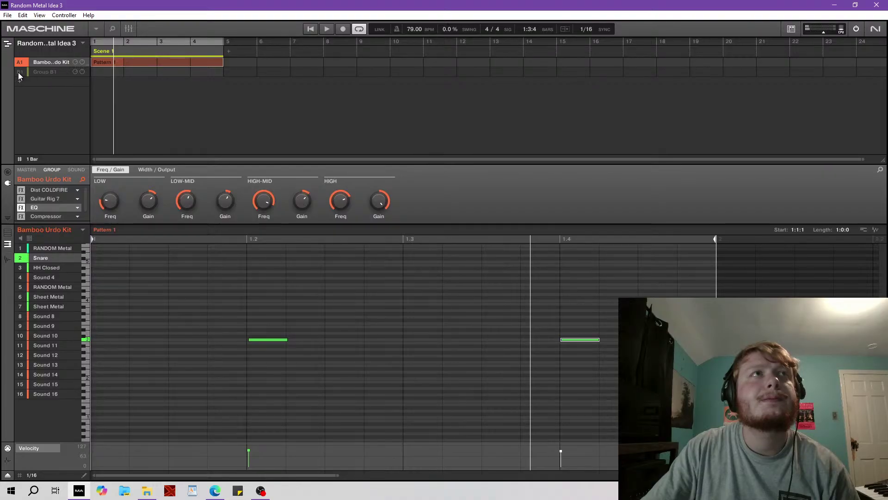
left_click(40, 73)
left_click(21, 190)
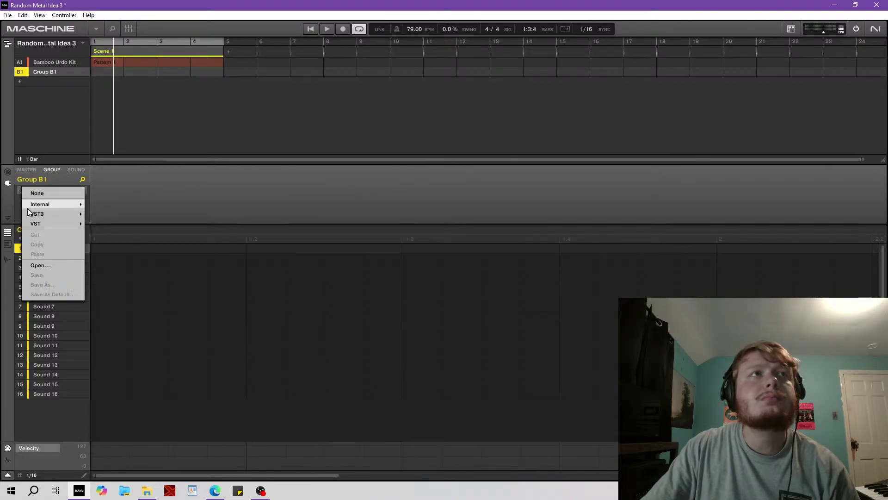
mouse_move(38, 214)
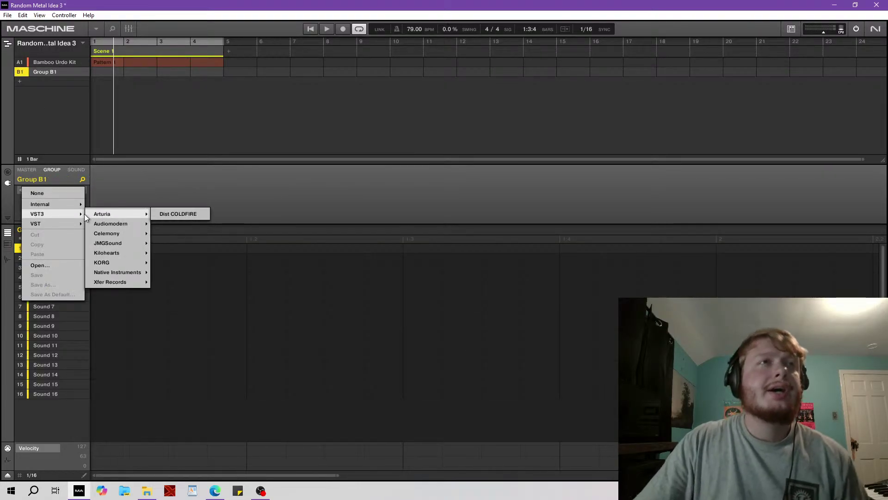
mouse_move(111, 241)
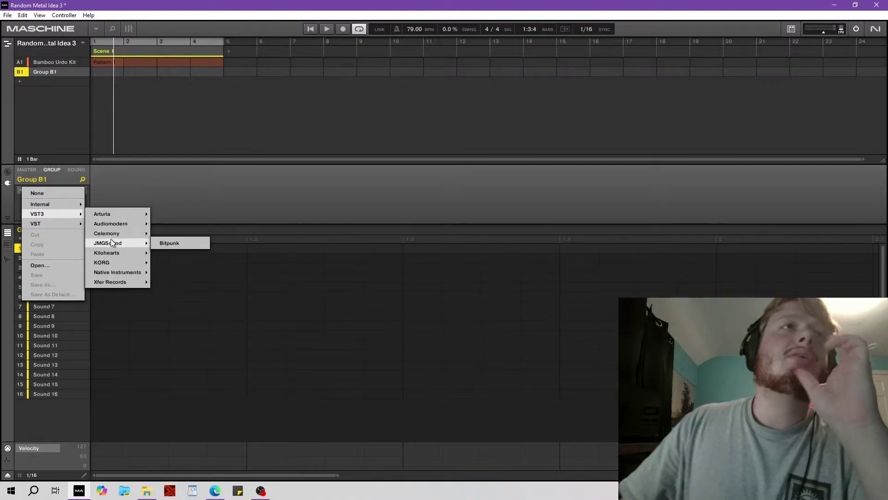
mouse_move(138, 214)
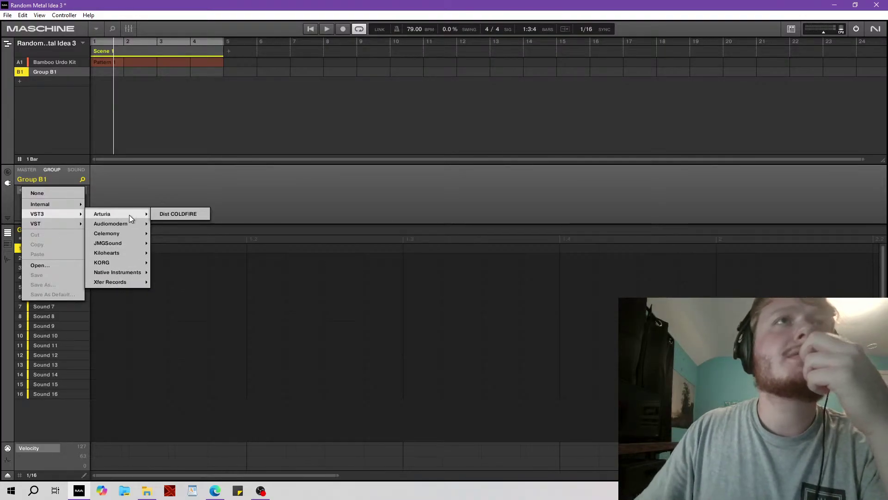
mouse_move(111, 223)
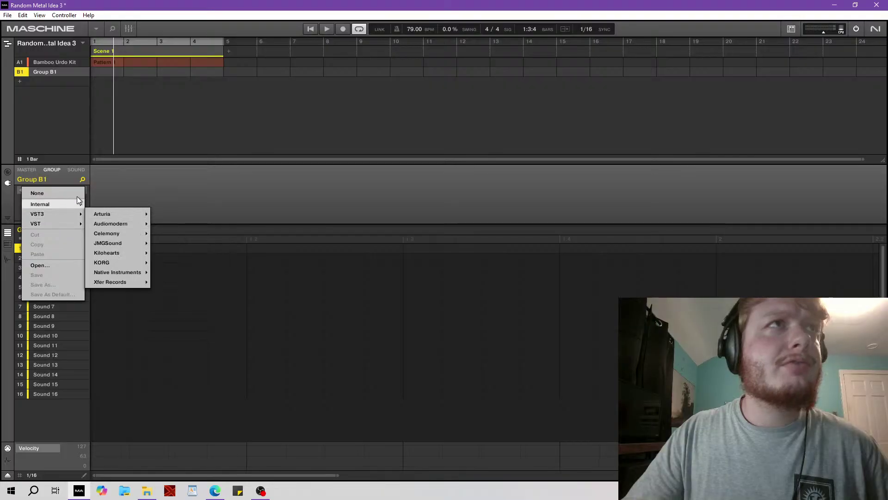
left_click(99, 182)
Load the Native Instruments VST instrument Absynth 5 Stereo on Sound 1 of Group B1.
left_click(75, 170)
left_click(21, 190)
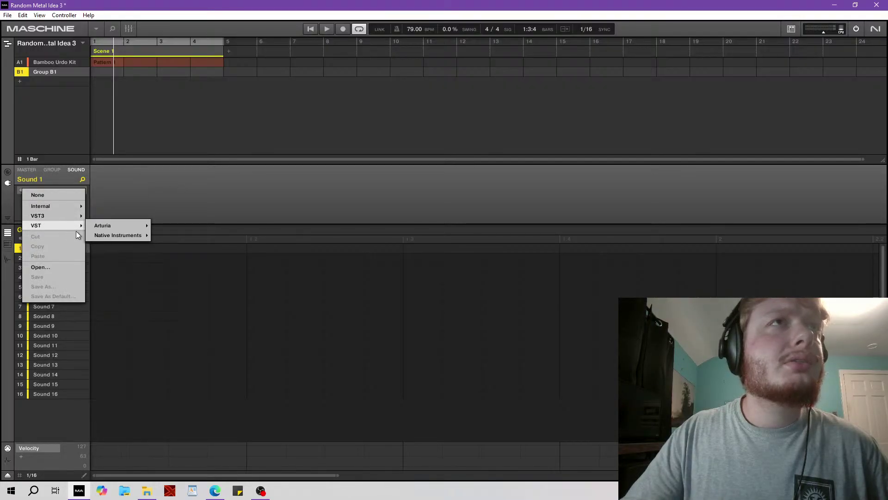
mouse_move(136, 236)
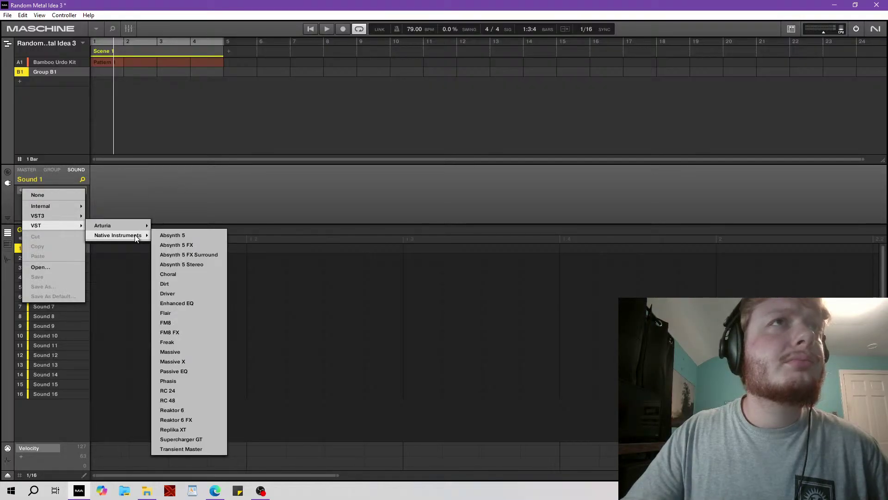
left_click(187, 263)
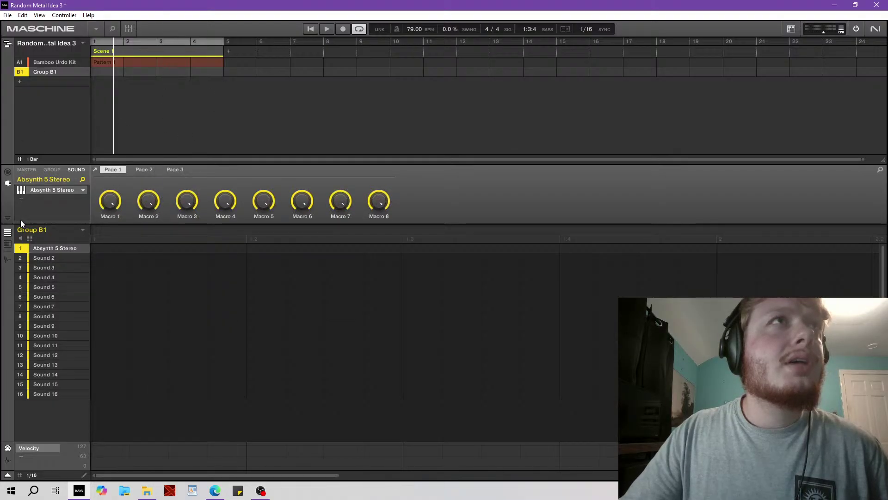
Replace the instrument on Sound 1 of Group B1 with the Native Instruments VST Absynth 5 and briefly play the beat.
left_click(82, 190)
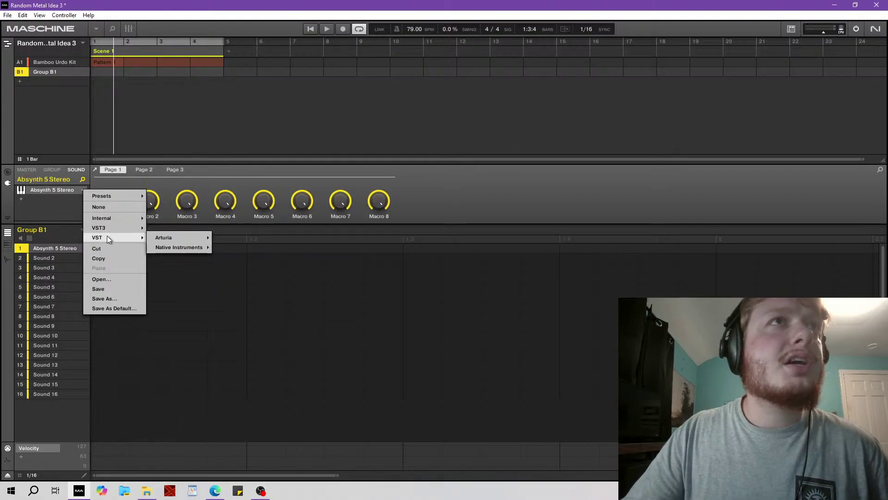
mouse_move(176, 241)
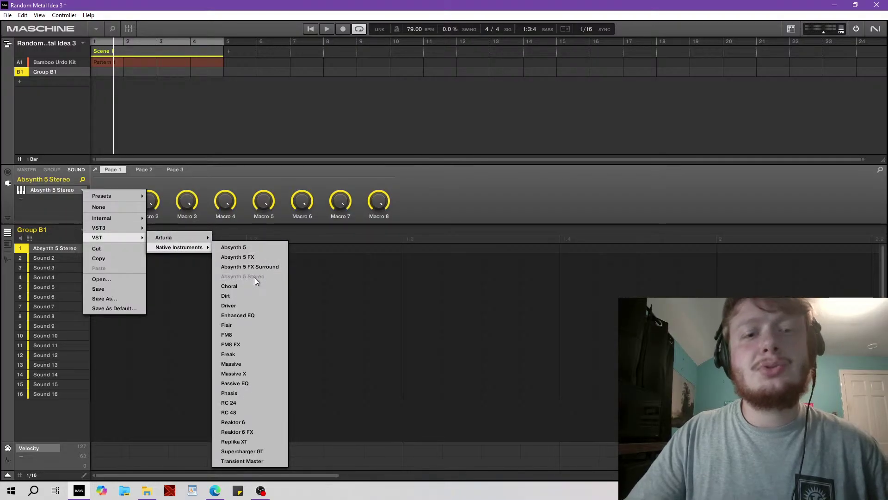
left_click(245, 247)
left_click(326, 29)
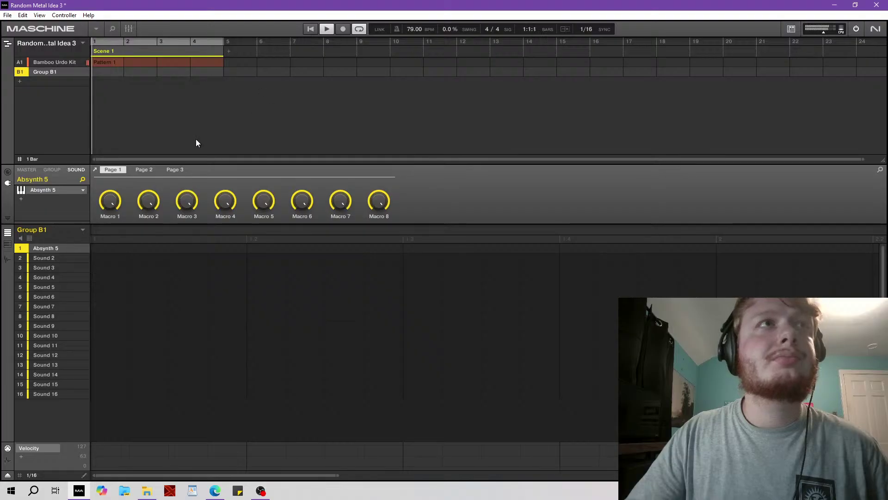
left_click(327, 29)
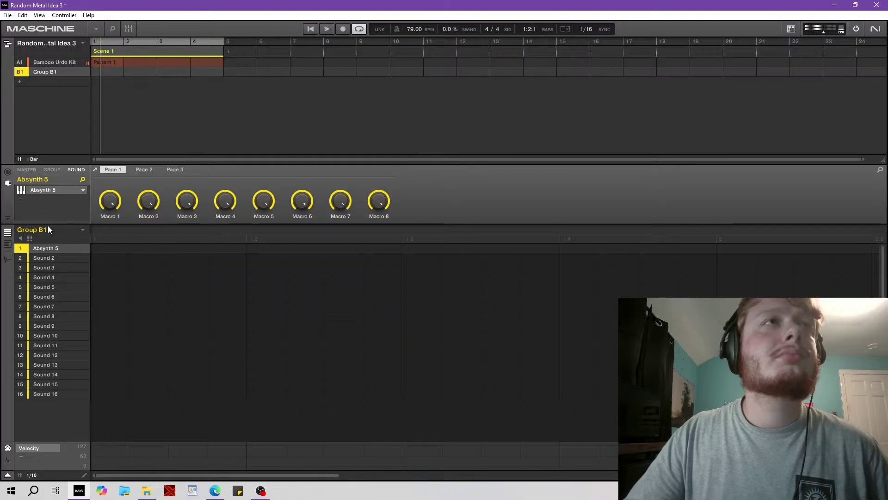
Switch Group B1's pattern editor to keyboard view and audition notes on the Absynth 5 sound.
left_click(8, 244)
left_click(85, 350)
left_click(85, 338)
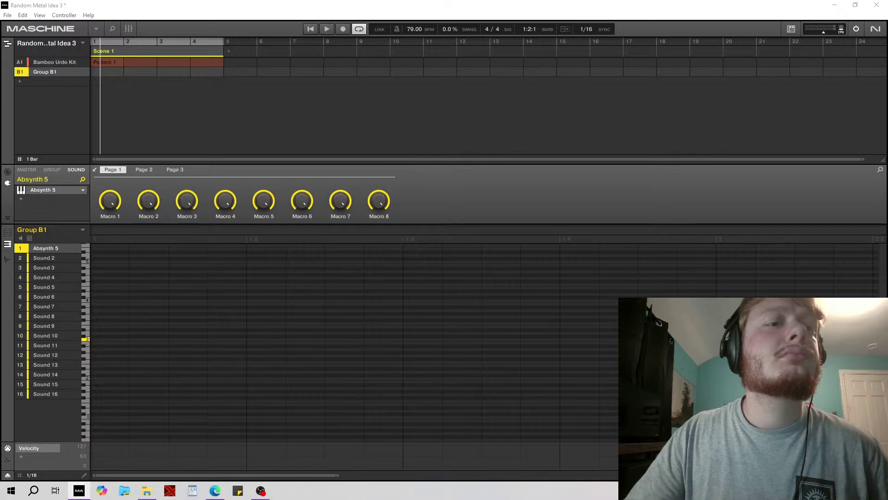
In the Absynth 5 plug-in window, load the sound file Shoebox Pluck from the Sounds folder.
left_click(88, 72)
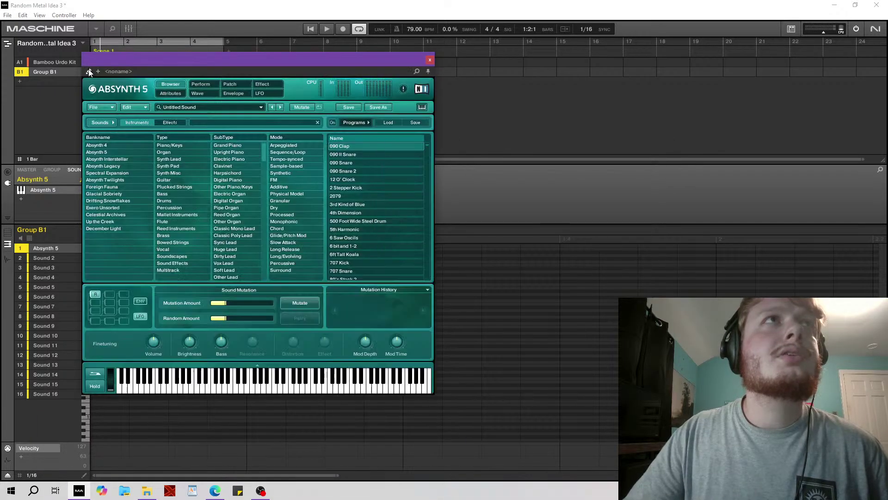
left_click(102, 107)
left_click(105, 116)
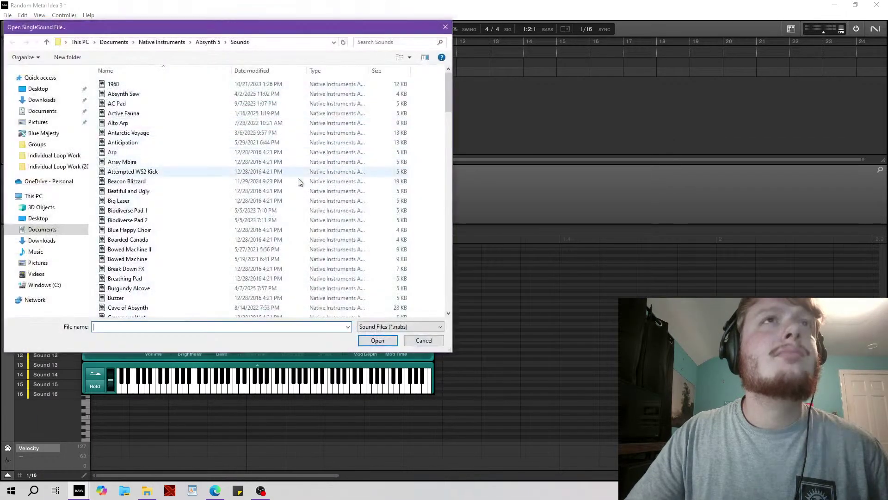
scroll(172, 199, "down", 14)
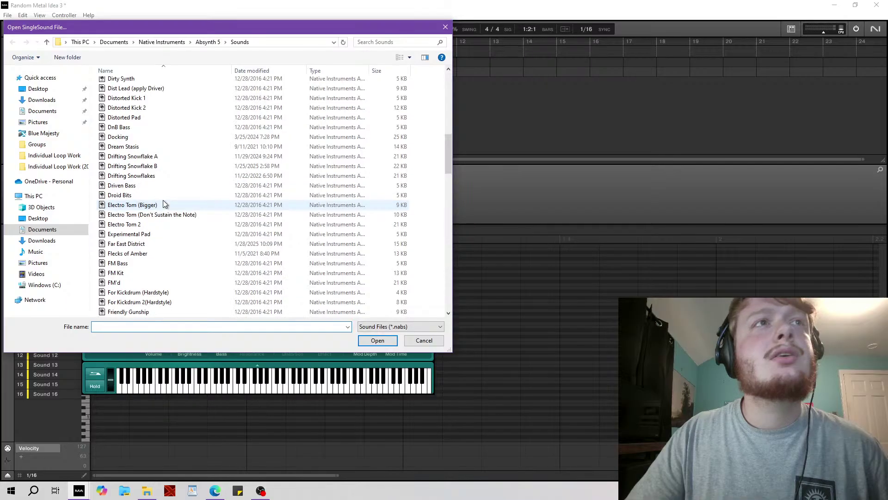
scroll(164, 204, "down", 15)
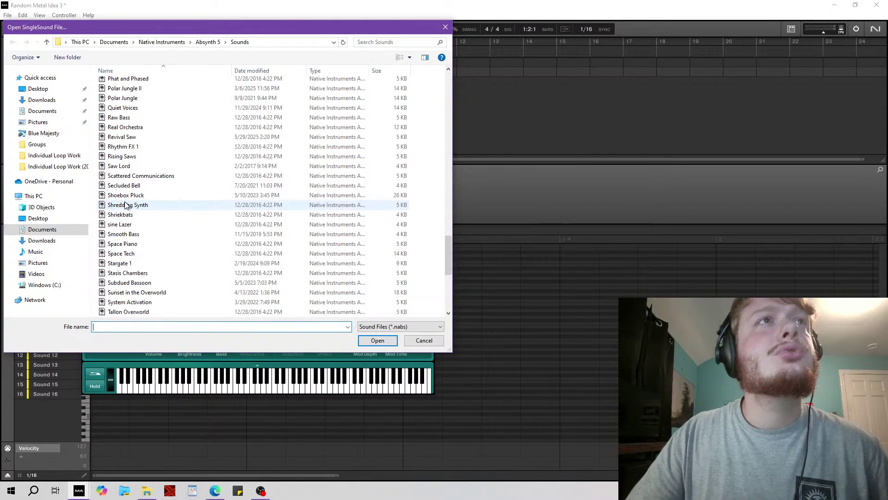
left_click(134, 195)
left_click(377, 340)
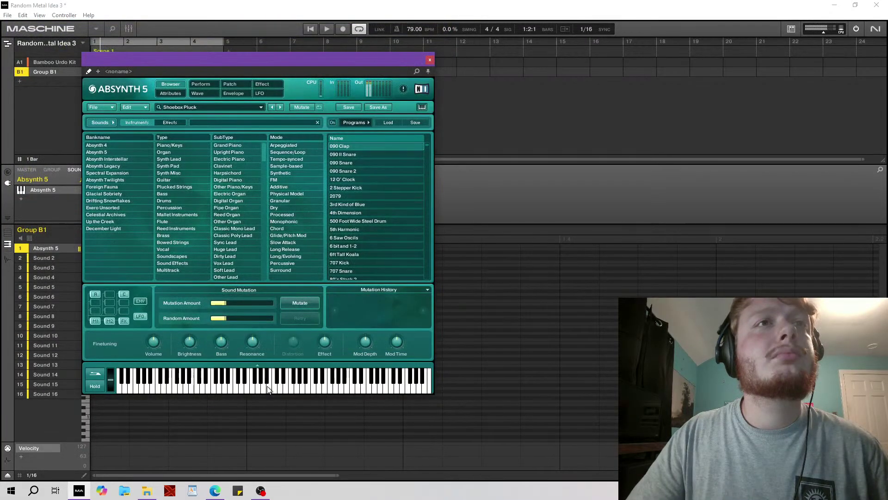
Lower the Absynth 5 output level to -1.6 dB among its Perform settings, audition a note, and close the plug-in window.
left_click_drag(229, 60, 364, 69)
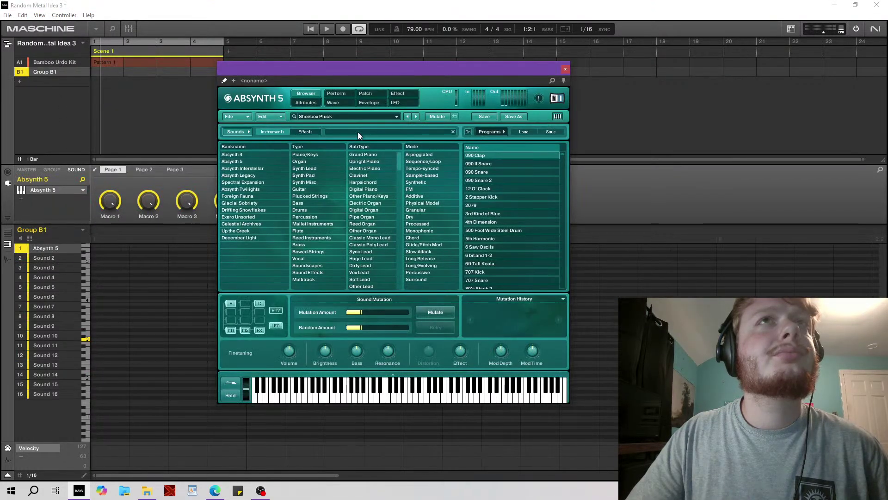
left_click(337, 93)
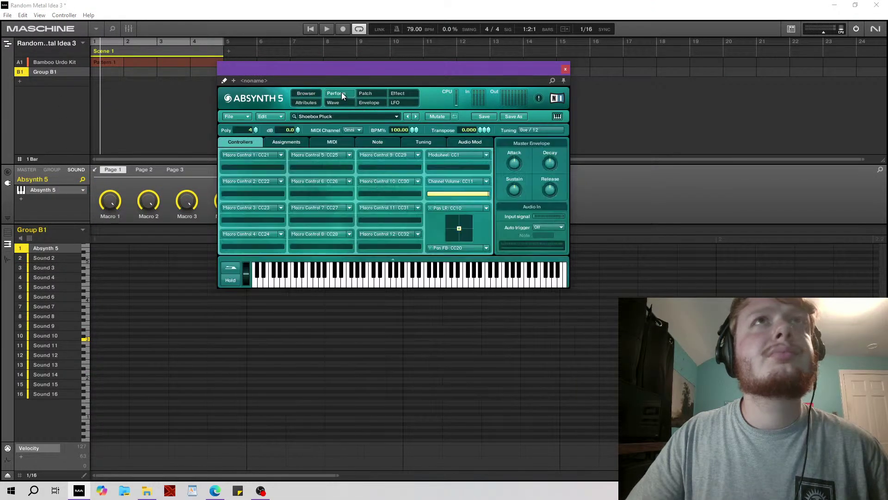
left_click_drag(299, 132, 300, 141)
left_click(365, 278)
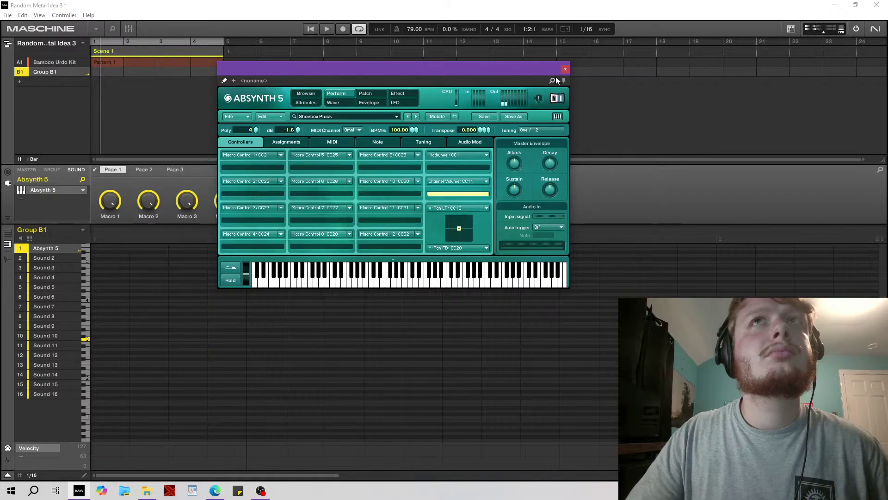
left_click(566, 69)
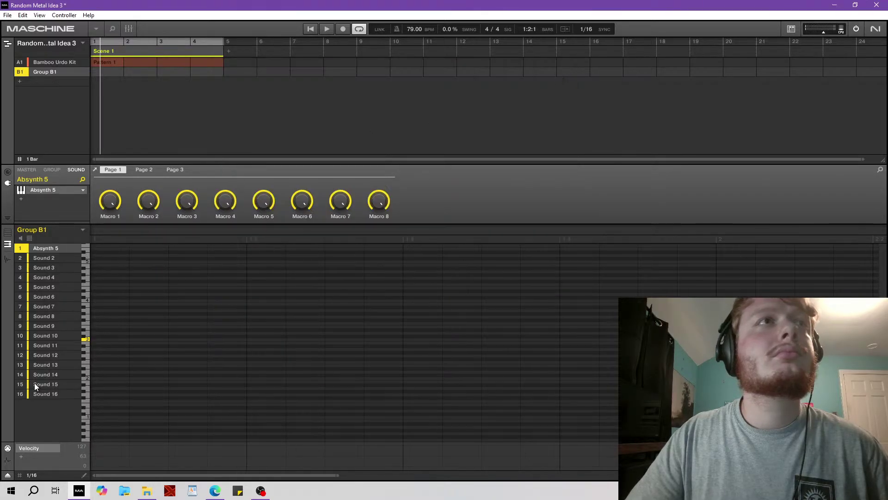
Add a sixteenth note at the start of Group B1's Pattern 1 and raise it one semitone to F#3.
left_click(96, 319)
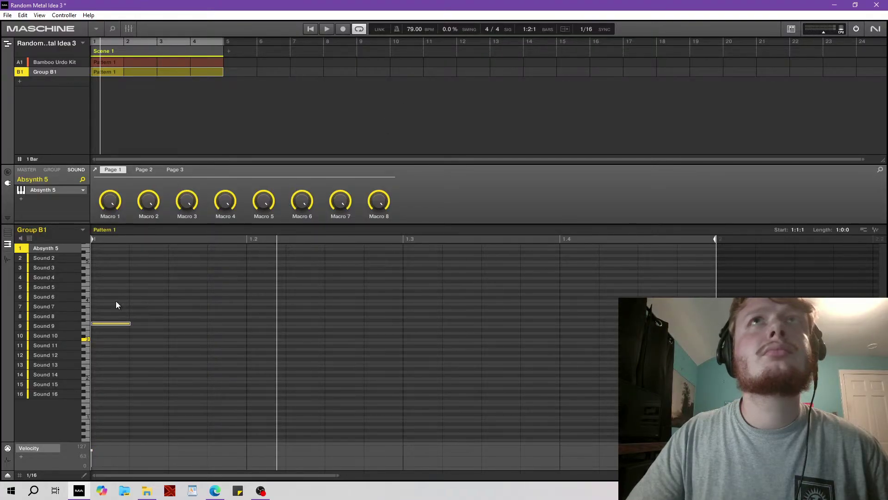
left_click(84, 323)
left_click_drag(96, 325, 93, 322)
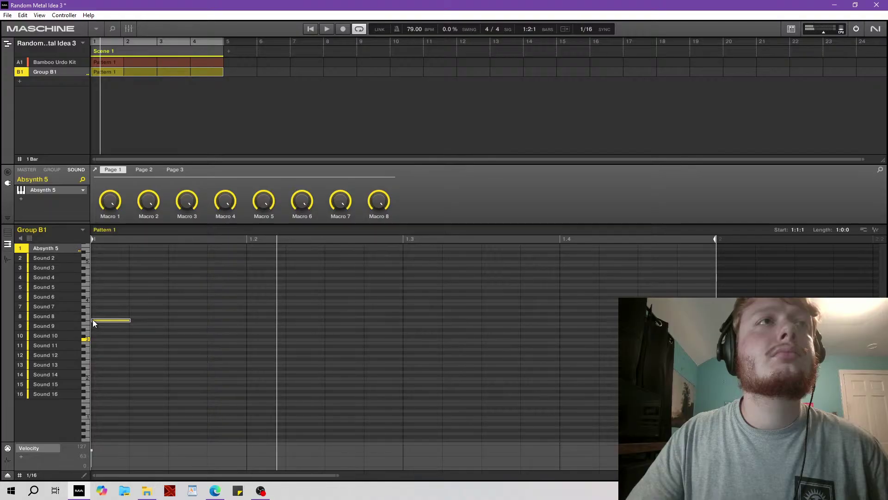
Add C#3 and D3 on the second and third sixteenths of the pattern, and play it with Group B1 soloed.
left_click(86, 341)
left_click(131, 338)
left_click(87, 340)
left_click(167, 336)
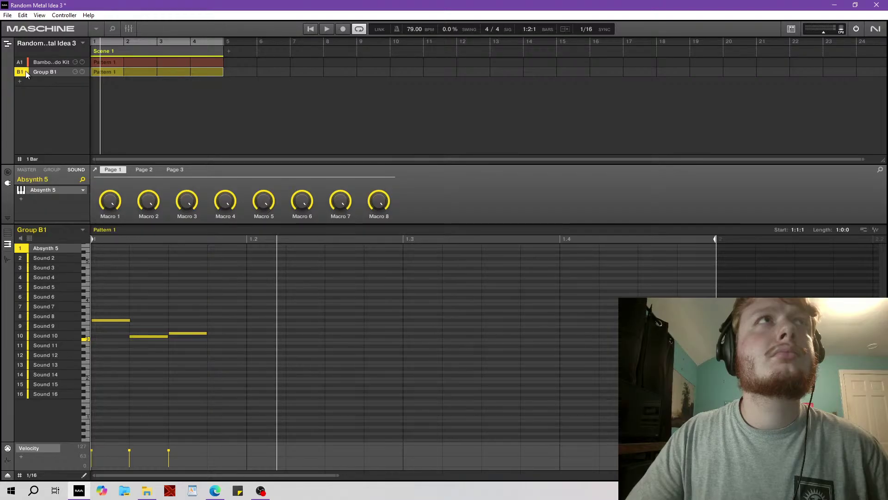
key("space")
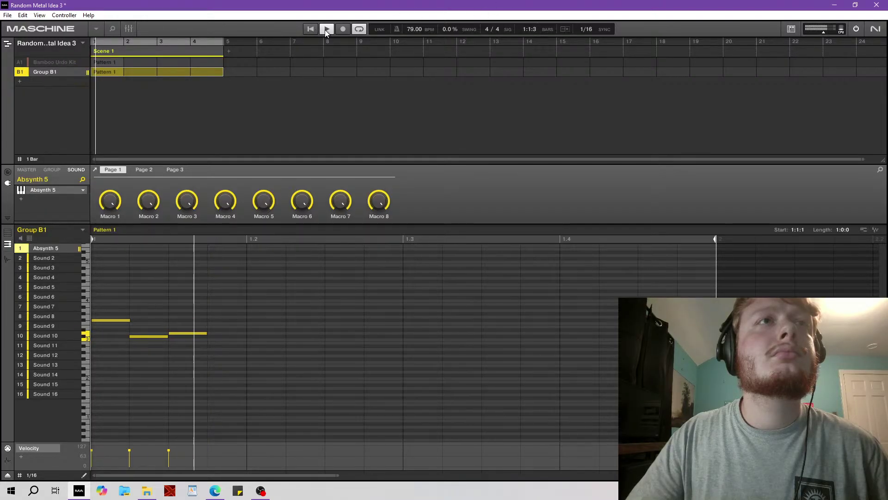
Add F#2 and A2 on the fourth and fifth sixteenths of the pattern, checking the phrase in playback.
left_click(86, 363)
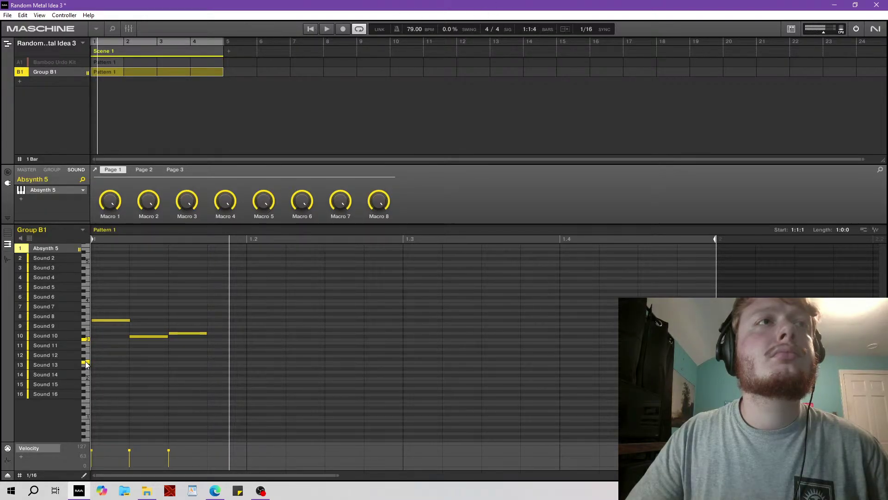
left_click(212, 358)
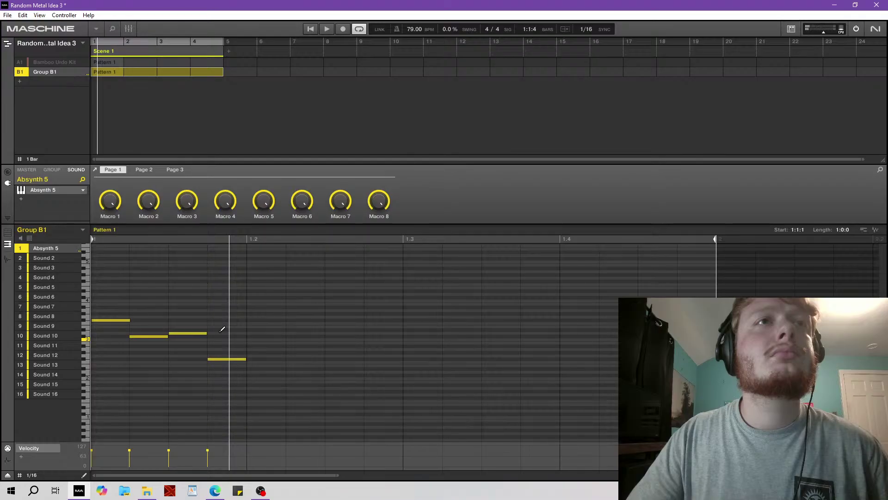
left_click(310, 29)
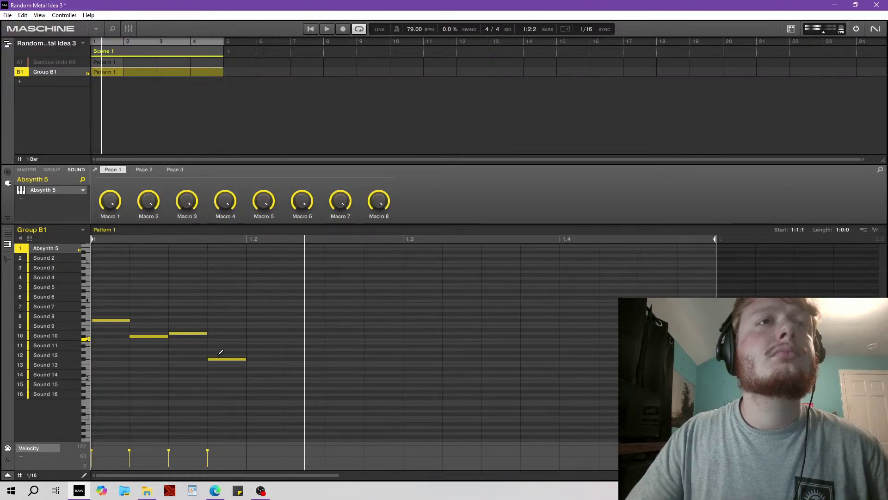
left_click(316, 31)
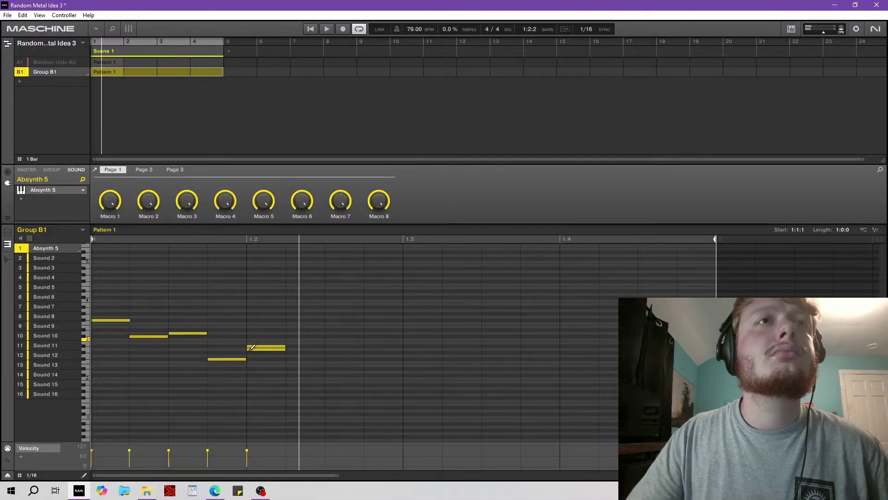
left_click(311, 29)
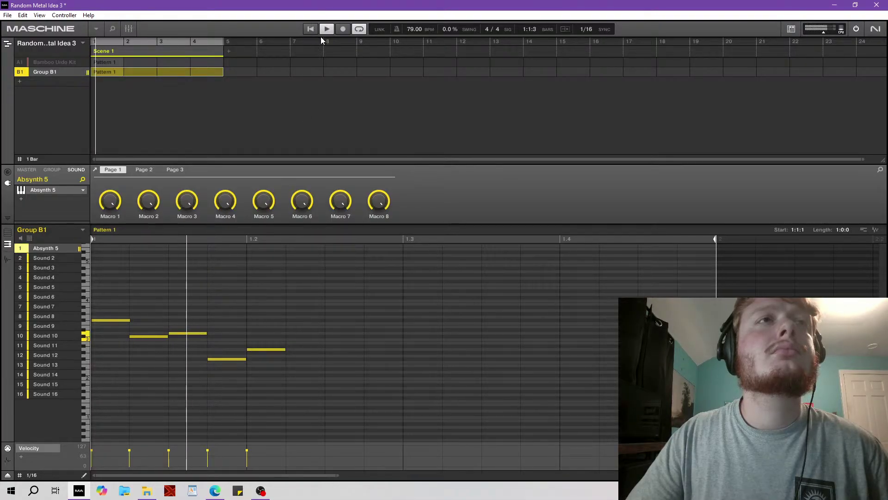
left_click(310, 29)
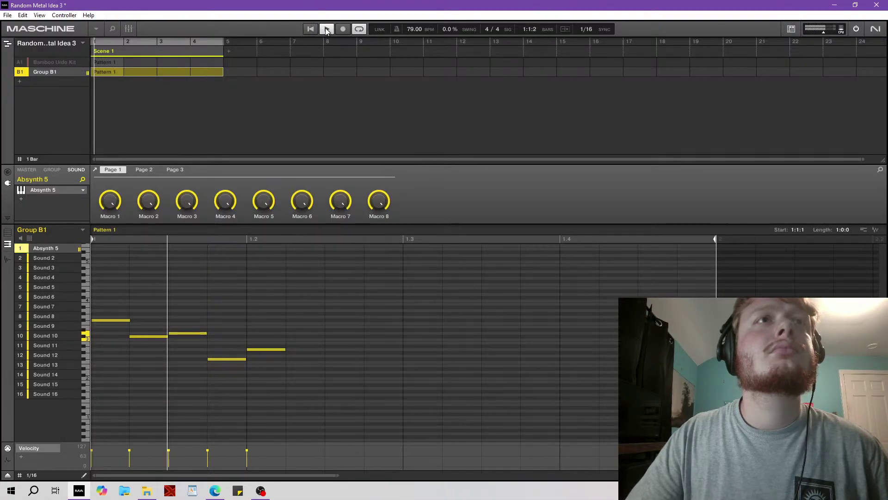
Duplicate the five-note phrase directly after itself and play the pattern back.
left_click_drag(337, 306, 90, 380)
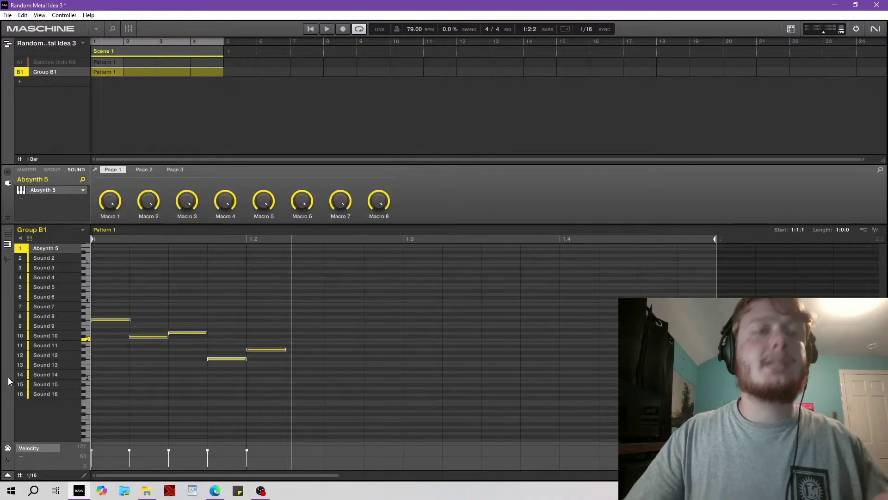
left_click(284, 239)
key("ctrl+d")
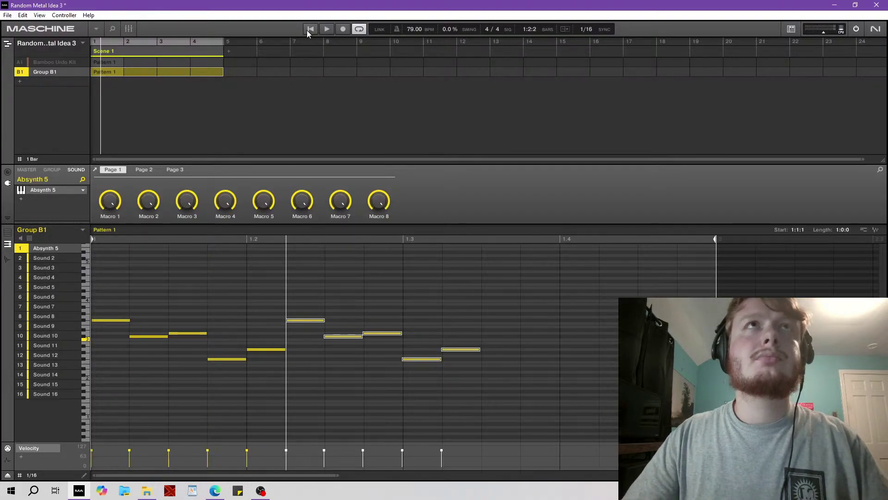
left_click(324, 29)
left_click(327, 30)
Audition pitches on the keyboard, add F#3 and G#3 sixteenths after the second phrase, and play the pattern back.
left_click(507, 350)
left_click(85, 307)
left_click(87, 319)
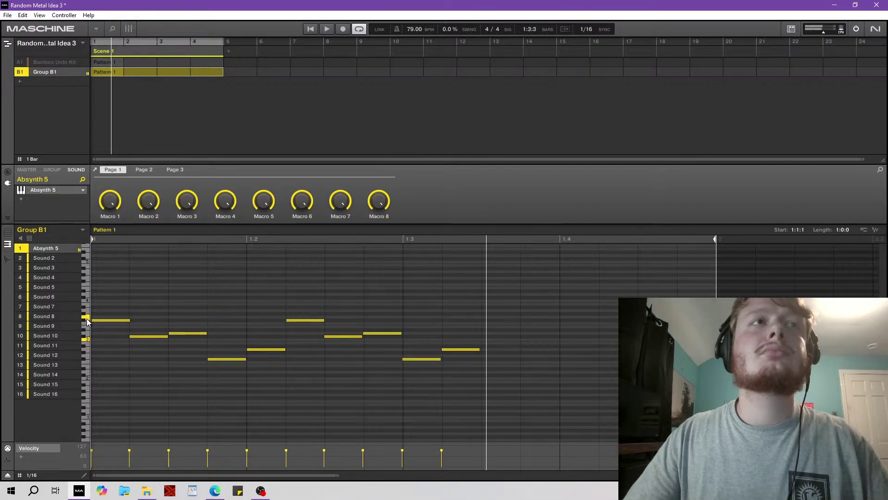
left_click(85, 322)
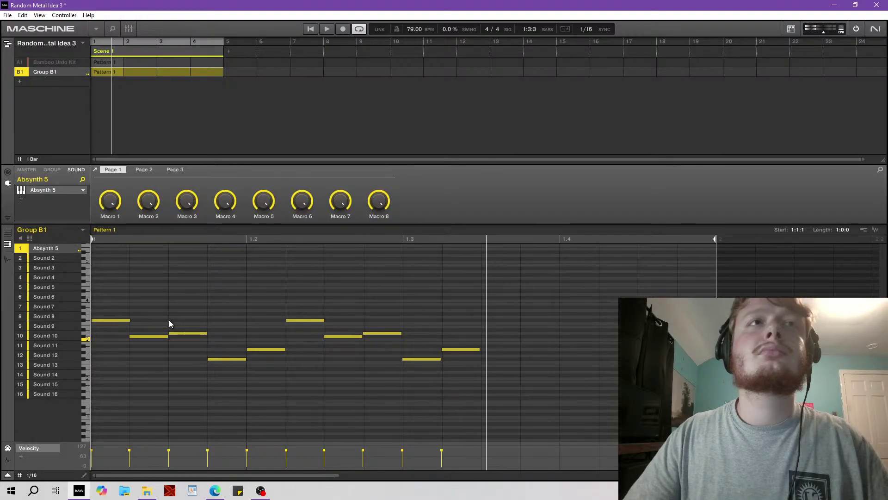
left_click(327, 29)
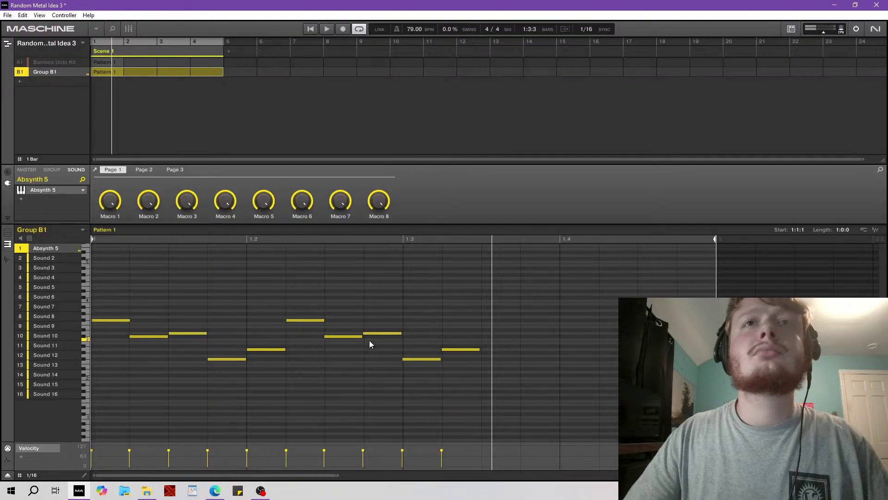
left_click(482, 319)
left_click(528, 314)
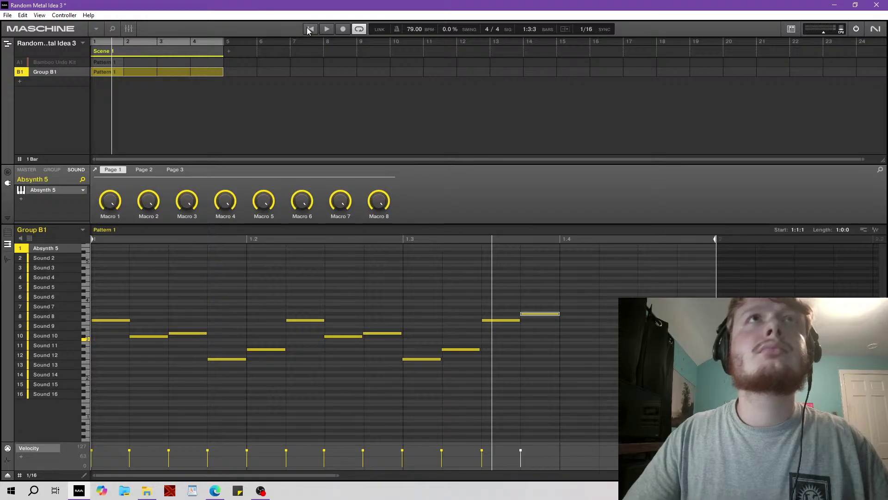
left_click(327, 29)
Lengthen Pattern 1 to two bars and duplicate its twelve-note phrase directly after itself, checking the result in playback.
left_click_drag(338, 474, 512, 474)
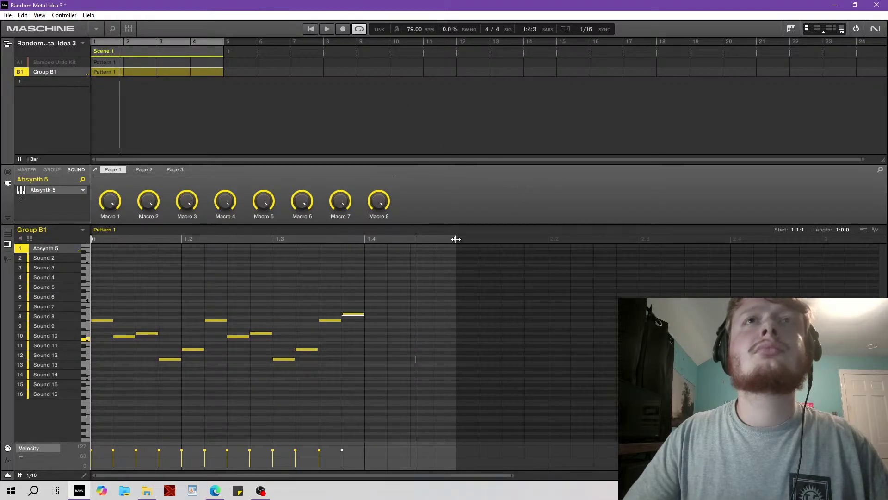
left_click_drag(455, 240, 822, 240)
left_click_drag(372, 284, 29, 408)
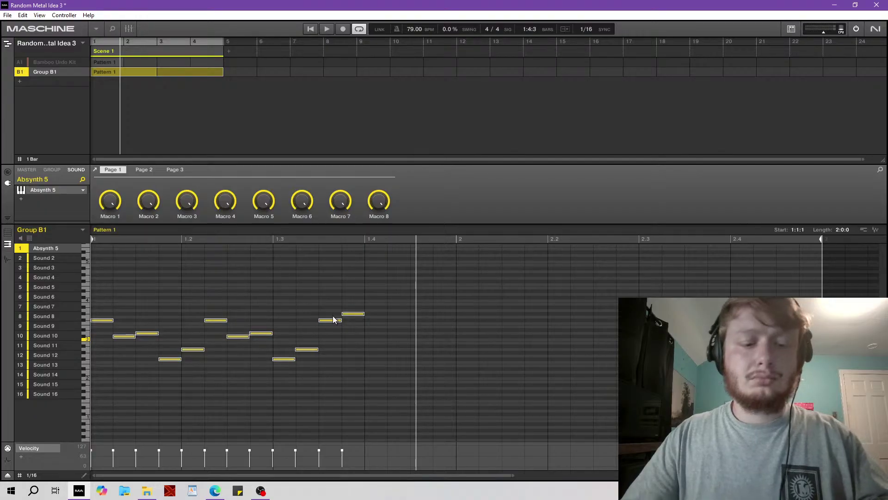
key("ctrl+d")
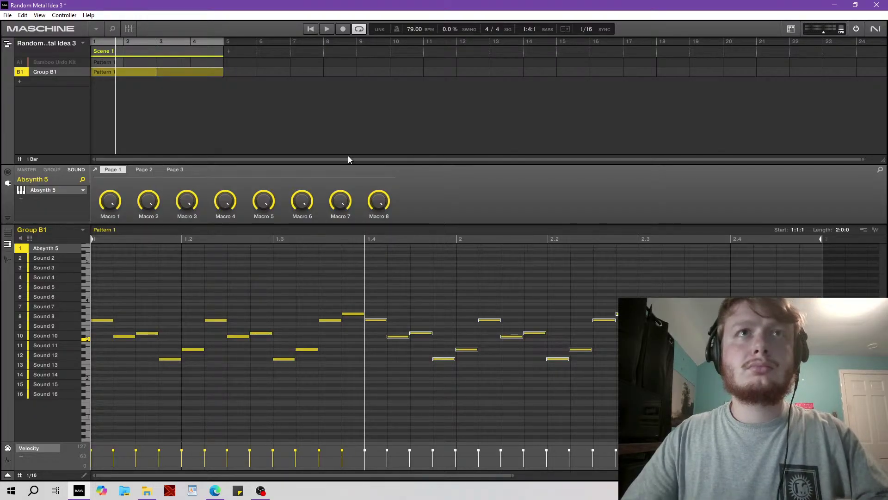
left_click(311, 29)
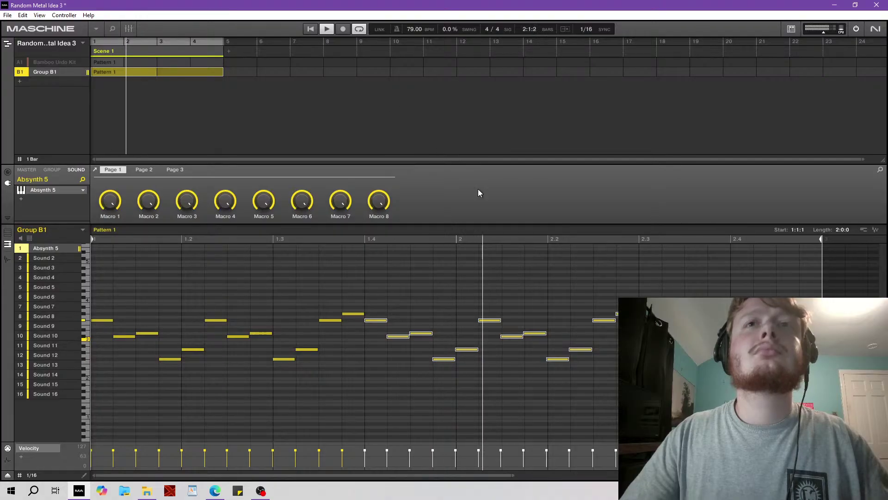
left_click(314, 29)
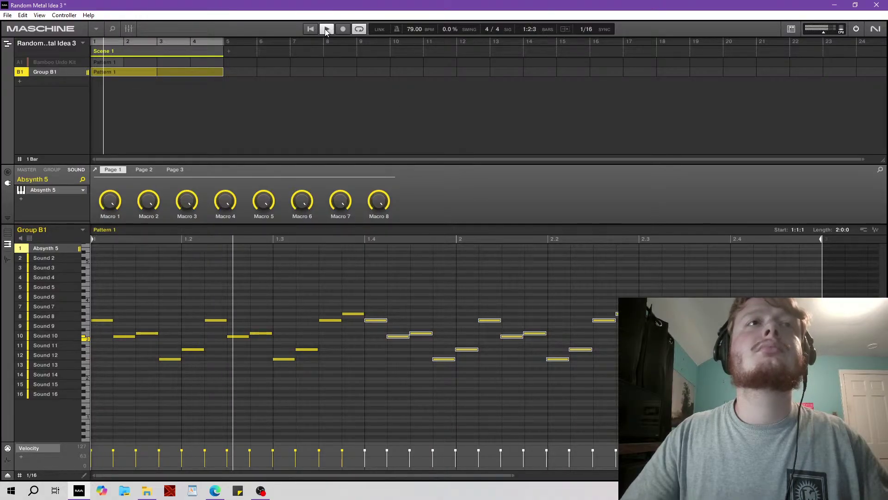
Delete the F#3 before the first phrase's closing G#3 and move that G#3 one sixteenth earlier.
left_click(326, 29)
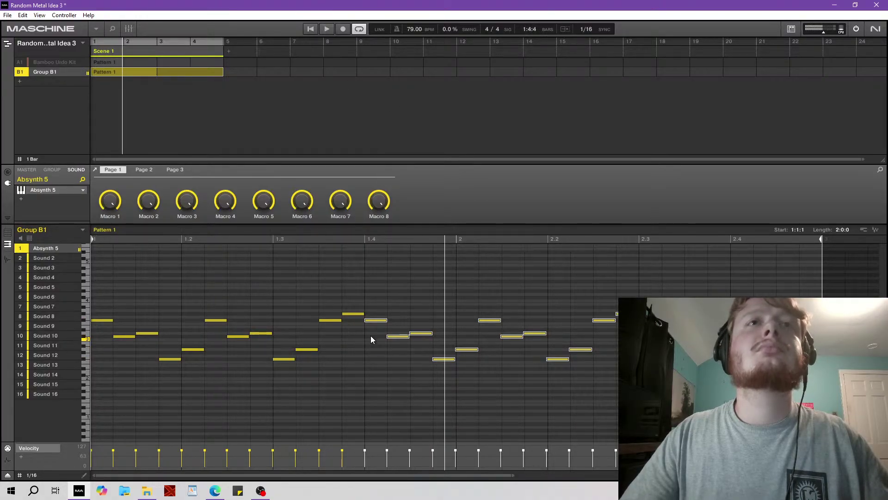
double_click(336, 320)
left_click(356, 314)
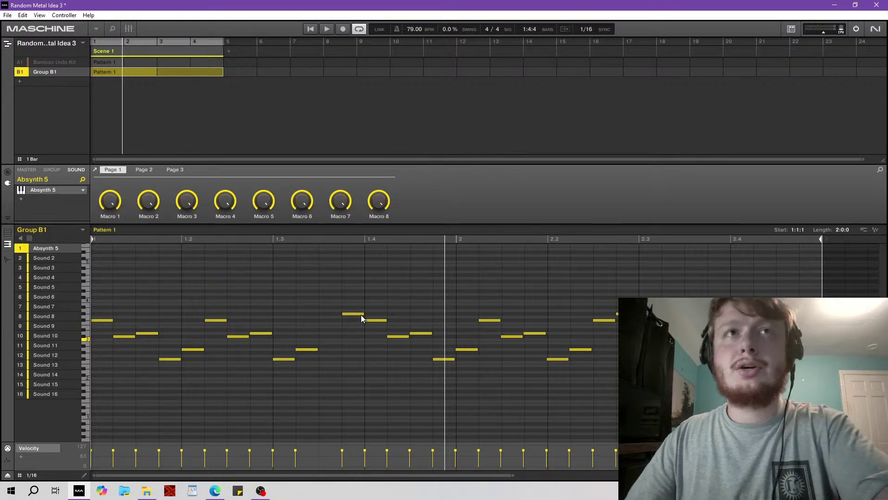
left_click_drag(348, 316, 332, 317)
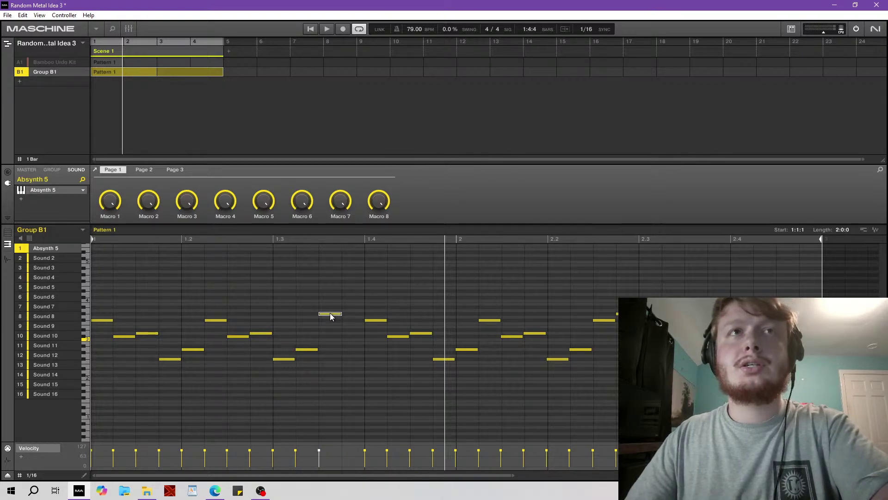
Delete the matching F#3 in the second phrase, close the gaps by shifting its notes earlier, and play the pattern back.
double_click(603, 320)
left_click_drag(616, 300, 362, 398)
left_click_drag(376, 320, 352, 320)
left_click_drag(603, 313, 584, 318)
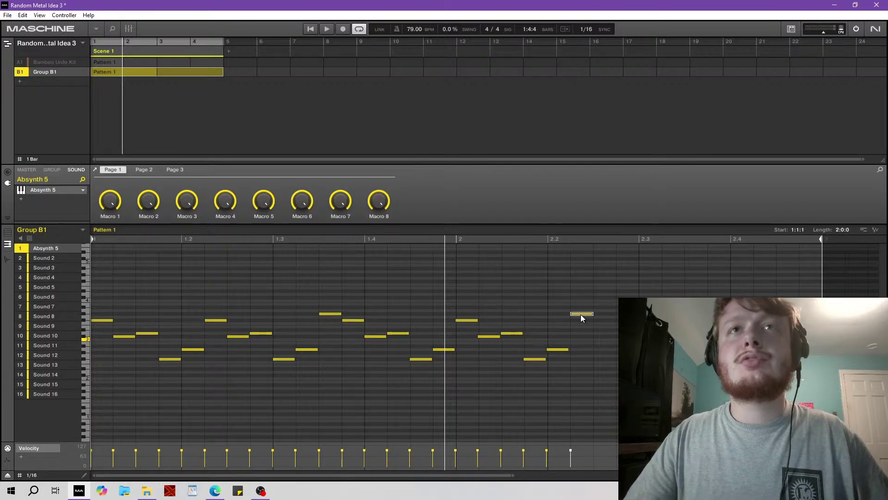
left_click(327, 30)
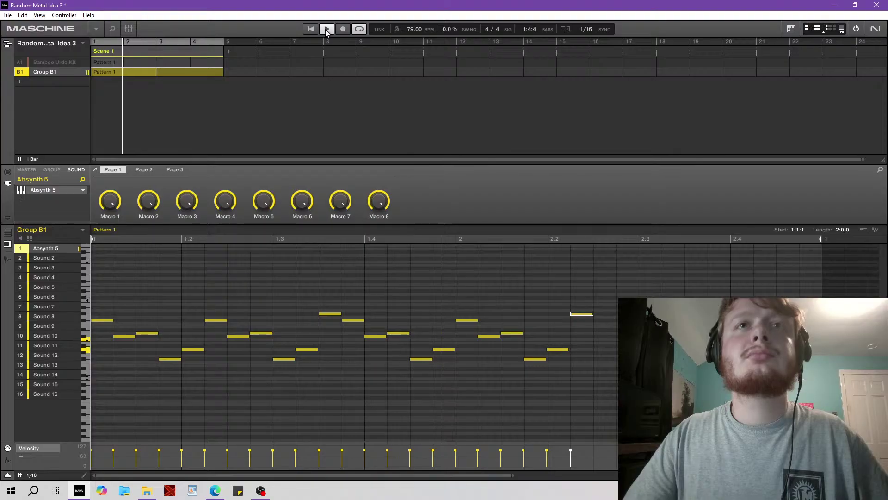
left_click(326, 29)
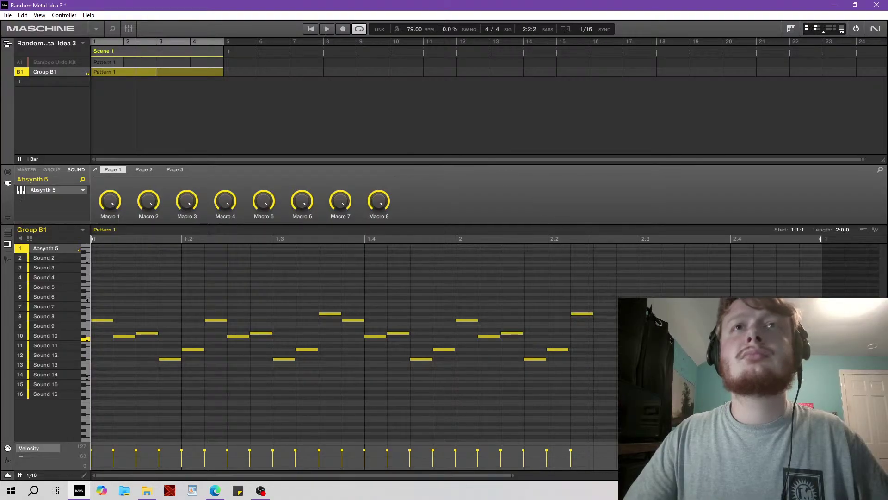
Paste the eleven-note phrase twice more directly after the existing notes, checking the pattern in playback.
left_click(595, 240)
key("ctrl+v")
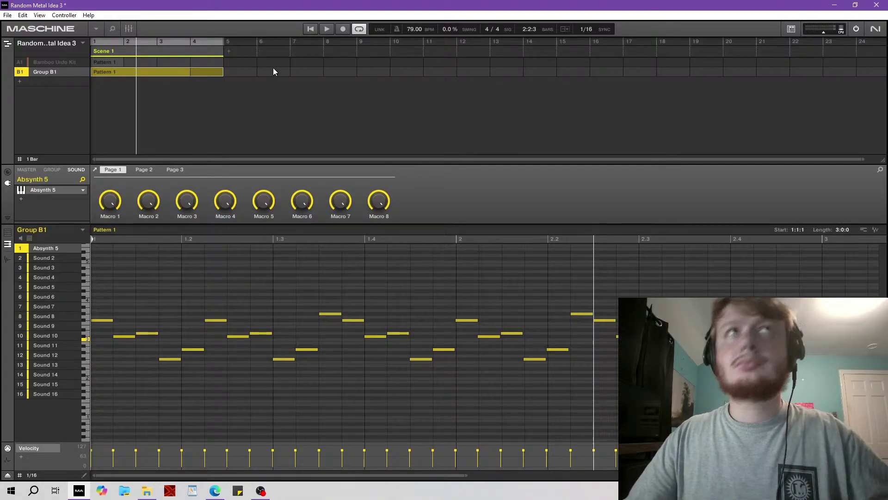
key("space")
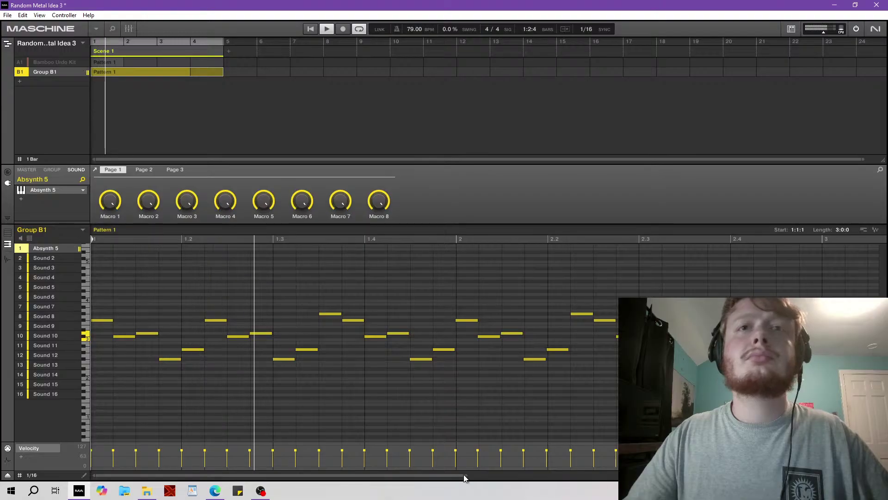
left_click_drag(466, 475, 637, 476)
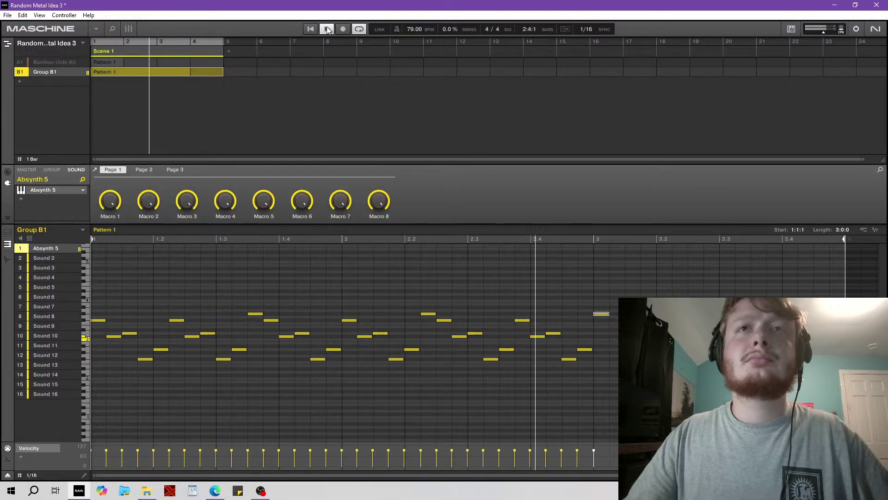
left_click(612, 320)
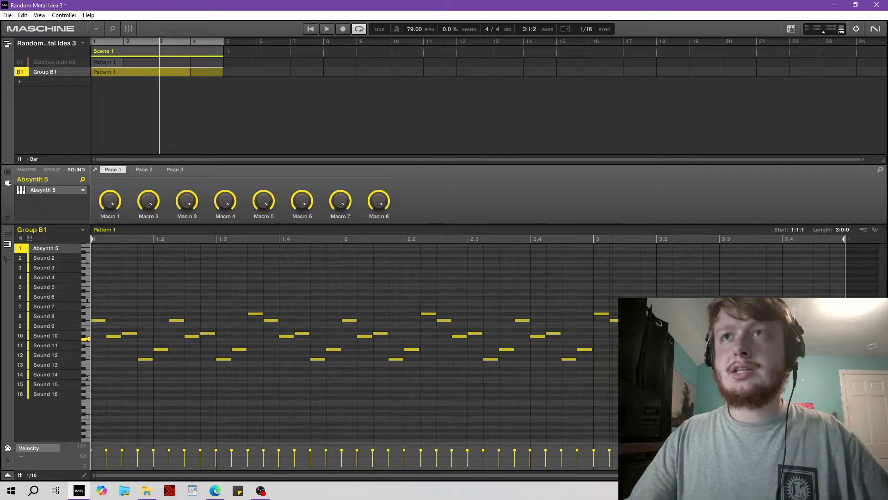
left_click(311, 29)
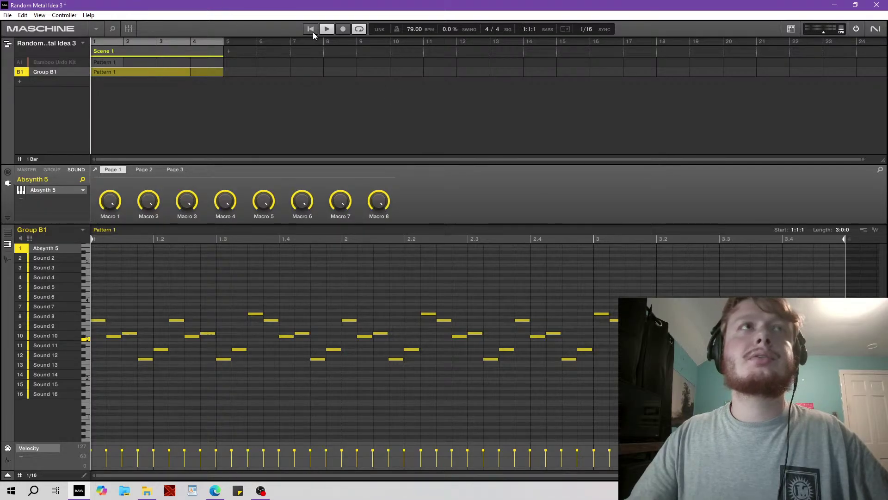
Copy the Absynth 5 sound with its notes into the Sound 2 slot of Group B1.
right_click(53, 250)
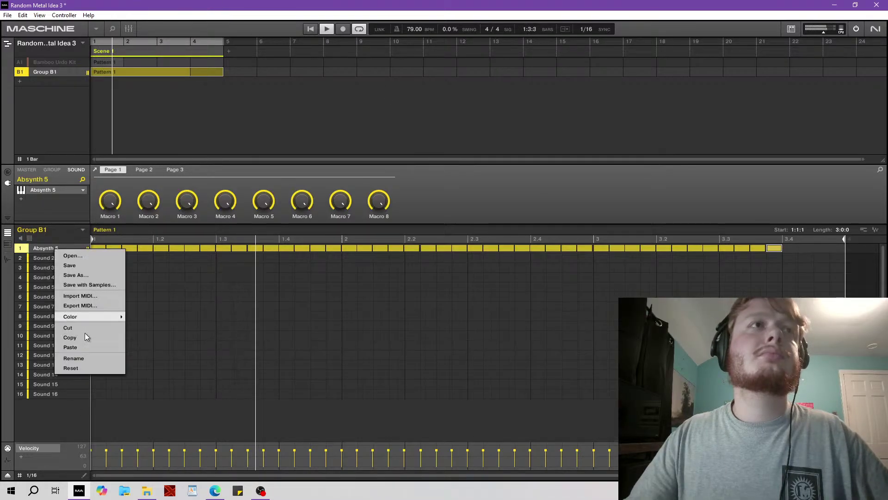
left_click(81, 334)
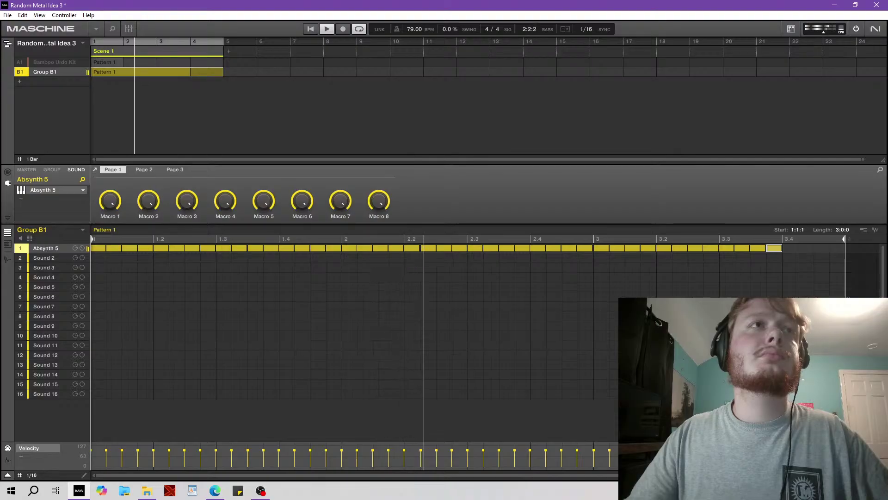
left_click(51, 257)
right_click(51, 257)
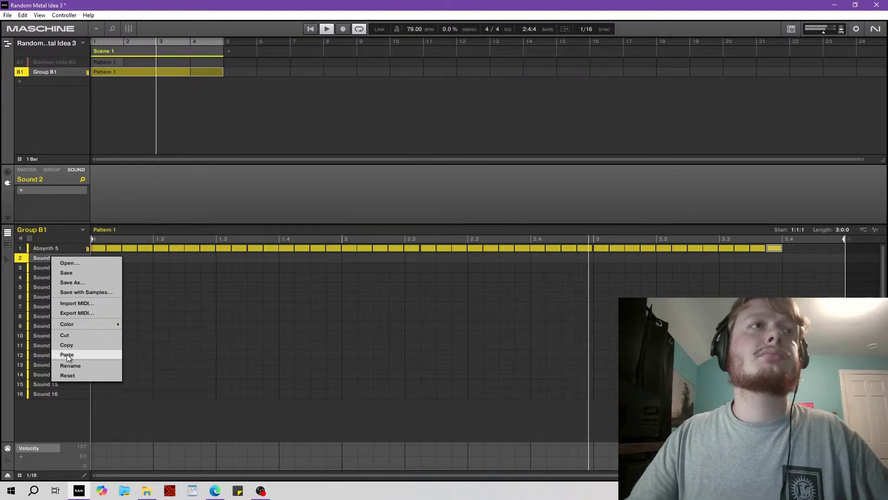
left_click(67, 354)
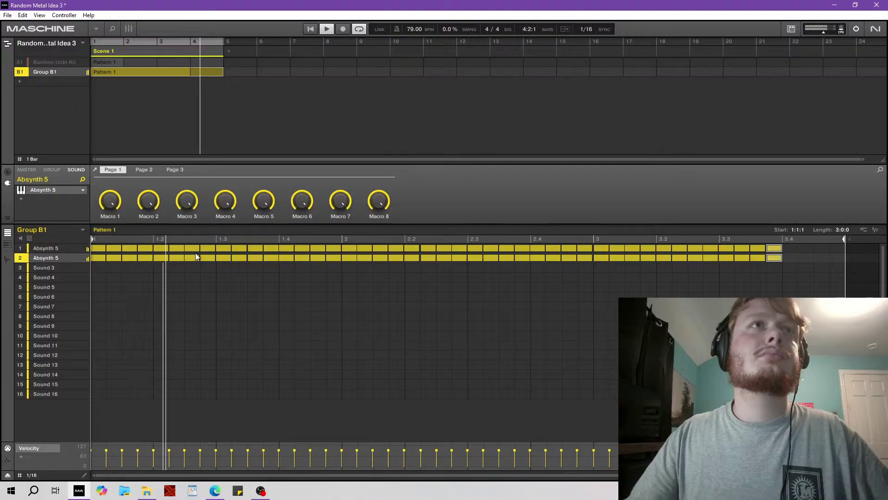
Transpose all notes of the second Absynth 5 down seven semitones so they start on B2, auditioning the harmony during playback.
left_click(8, 245)
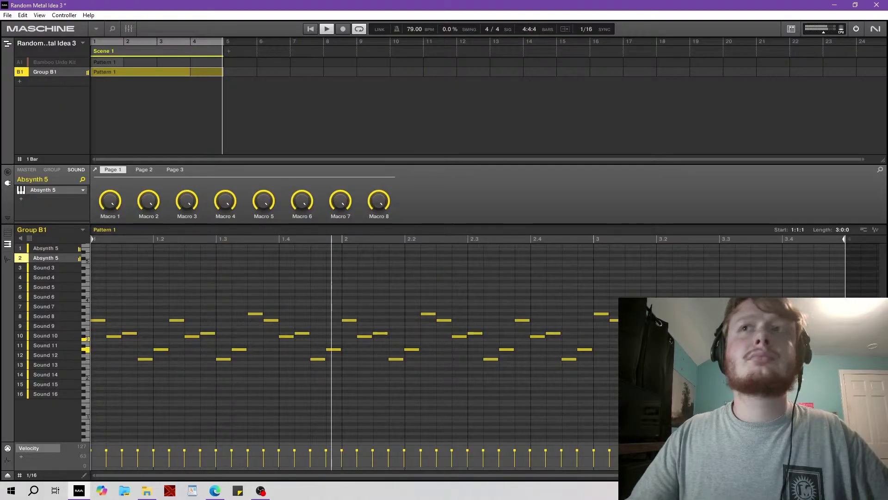
left_click_drag(822, 291, 73, 399)
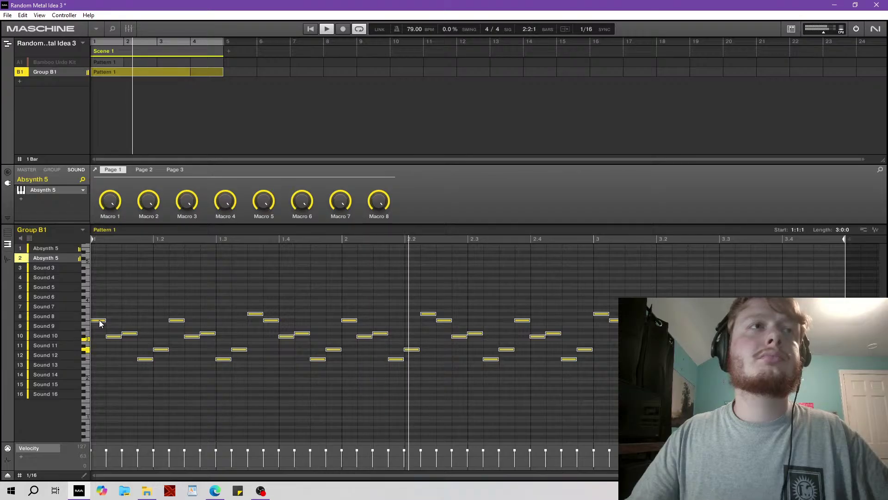
left_click_drag(99, 323, 94, 350)
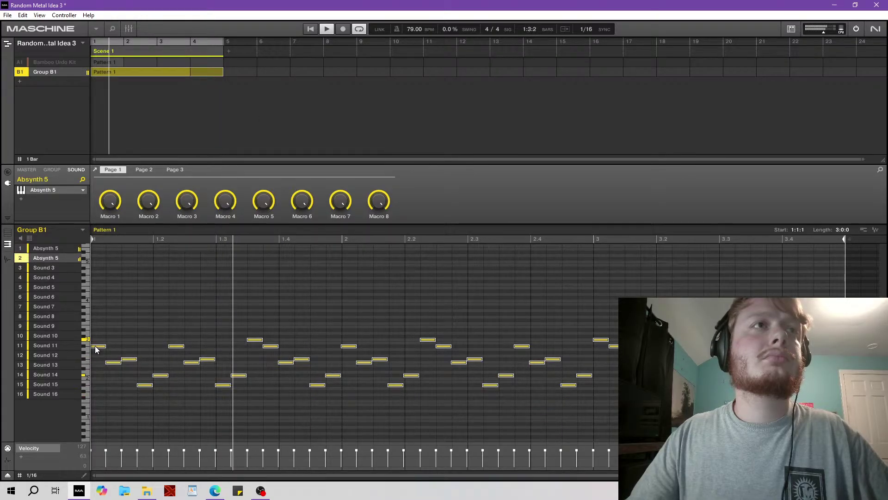
mouse_move(96, 346)
left_mouse_down()
mouse_move(92, 358)
mouse_move(93, 342)
mouse_move(97, 351)
left_mouse_up()
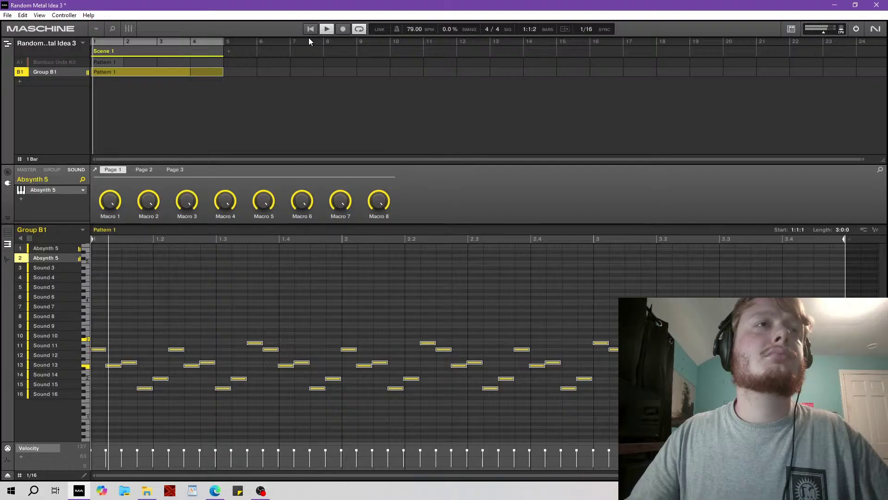
mouse_move(98, 349)
left_mouse_down()
mouse_move(99, 358)
mouse_move(97, 343)
left_mouse_up()
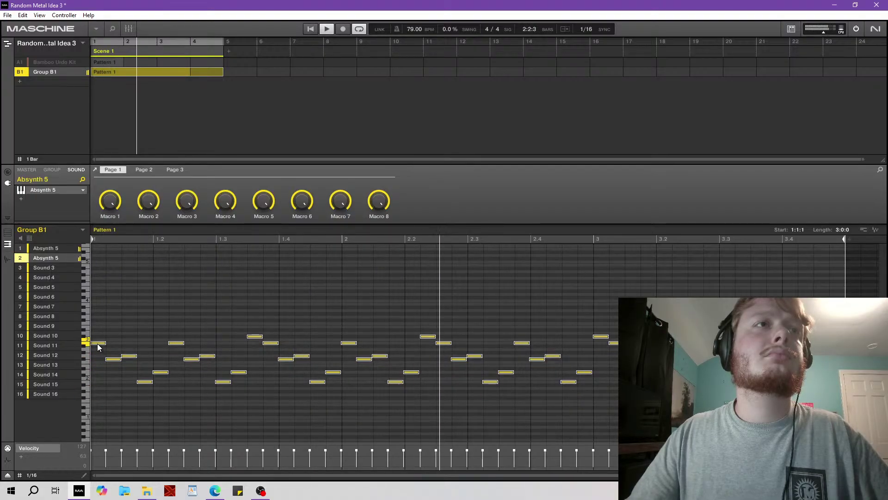
Unmute the Bamboo Urdo Kit group and play the drums together with both Absynth 5 parts.
left_click(46, 248)
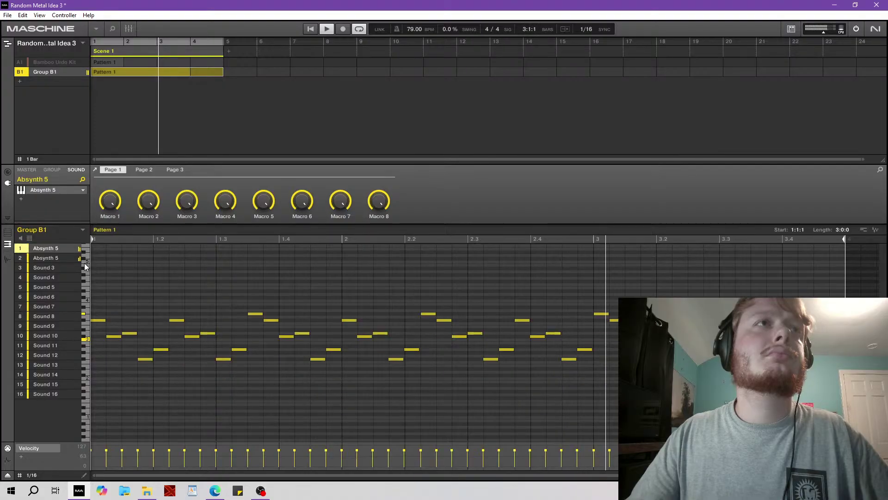
left_click(8, 233)
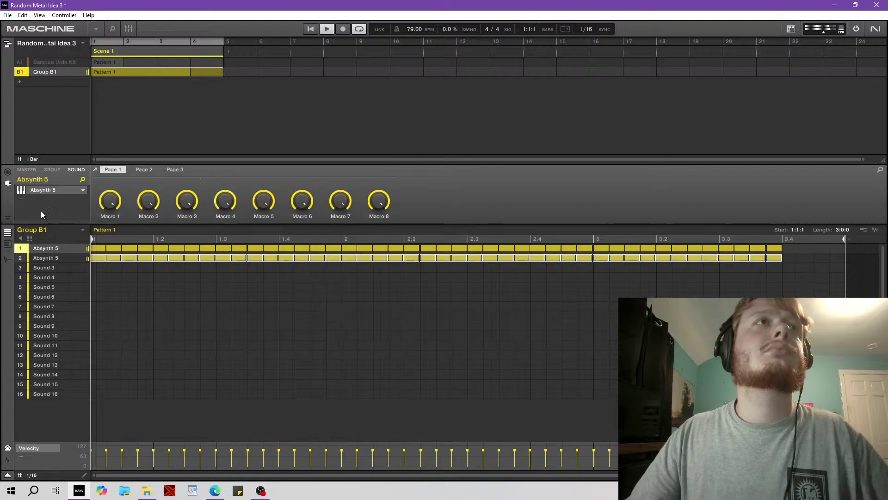
left_click(52, 170)
left_click(88, 62)
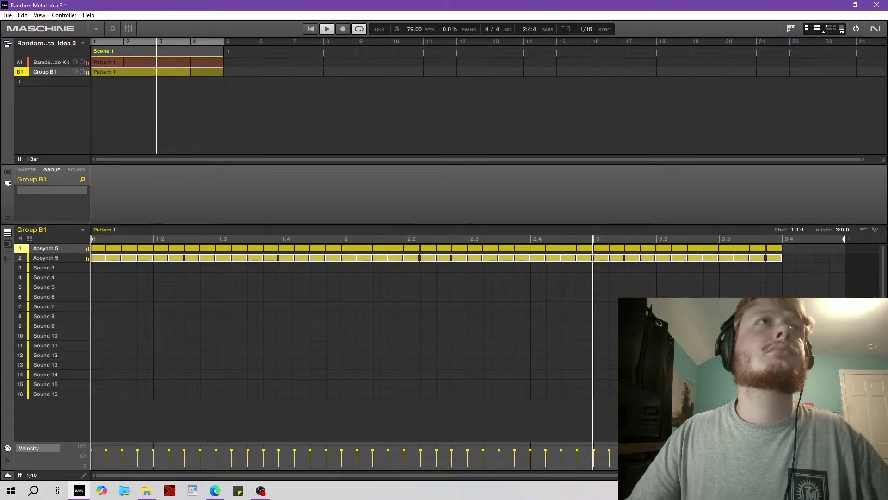
left_click(58, 63)
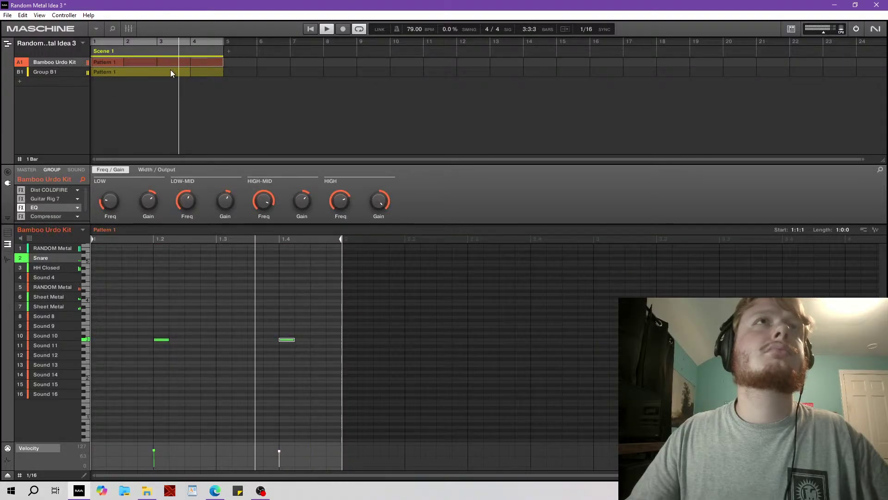
left_click(309, 29)
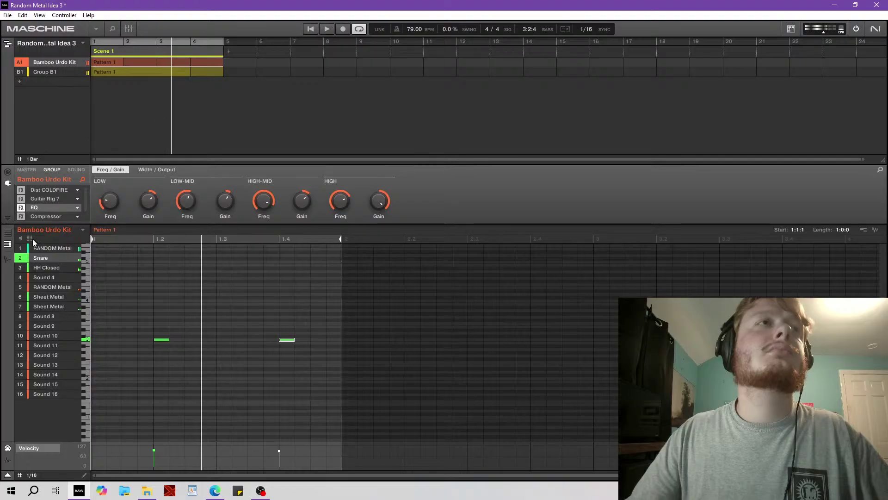
Shorten Group B1's Pattern 1 to two bars and play the scene from the start.
left_click(55, 75)
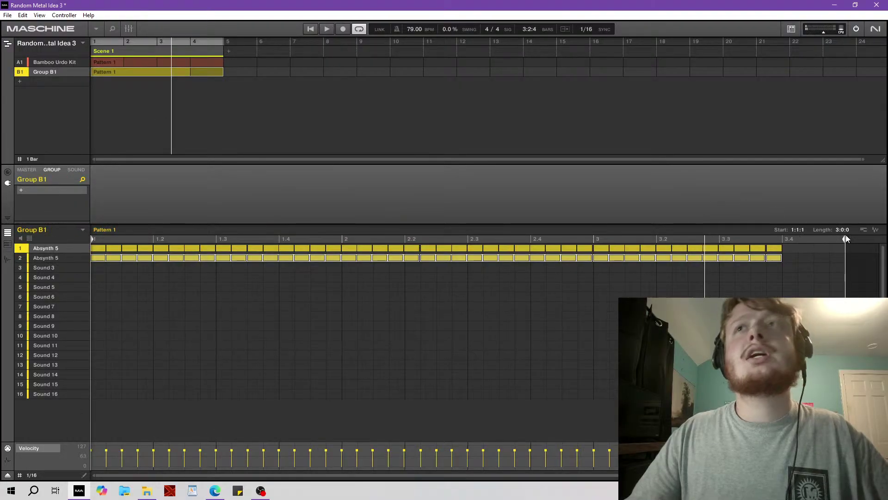
left_click_drag(841, 240, 523, 242)
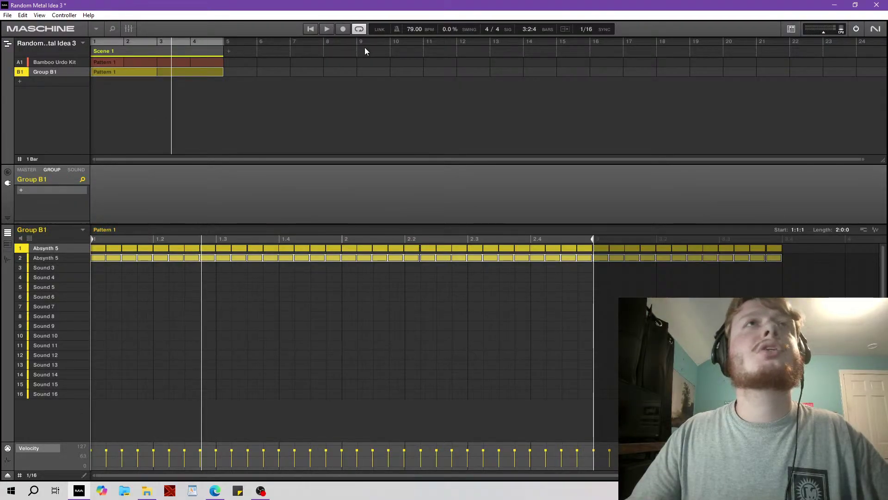
left_click(312, 29)
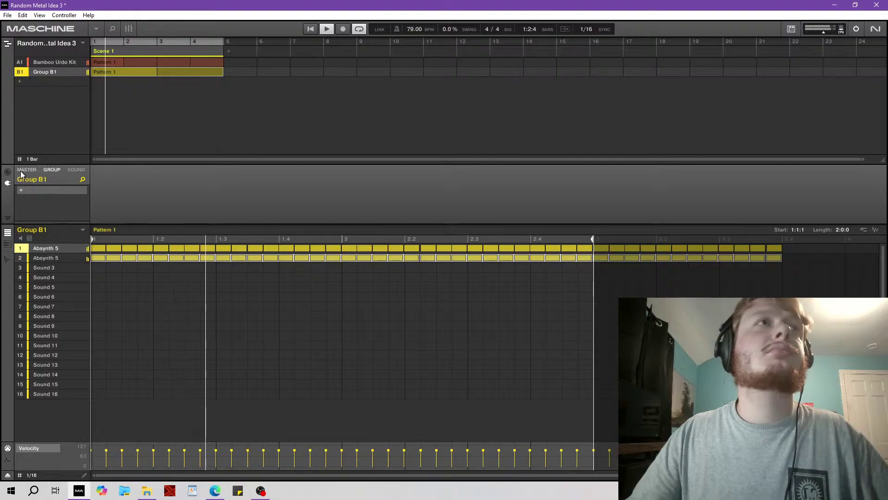
Set the swing amount in Group B1's Groove properties to 13%.
left_click(8, 171)
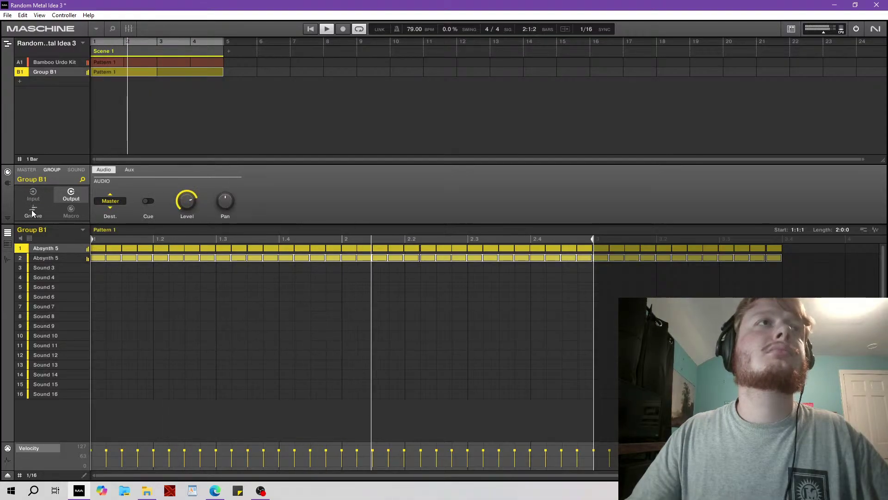
left_click(33, 211)
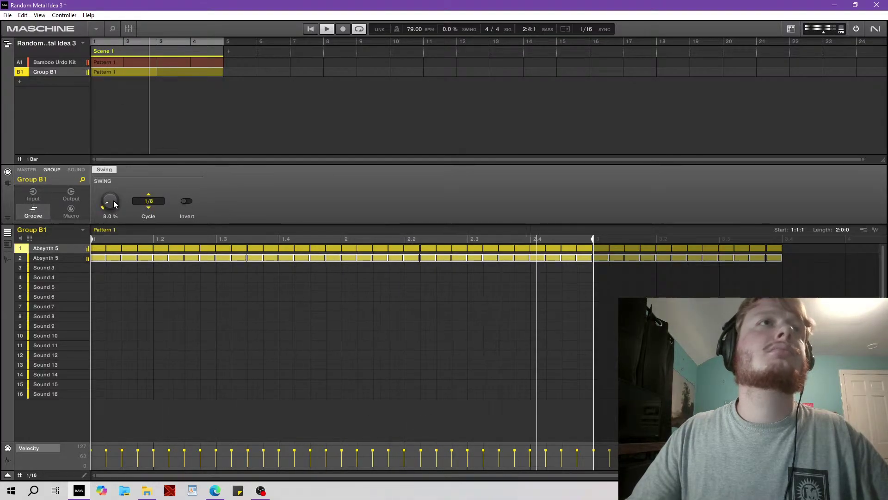
left_click_drag(113, 201, 113, 196)
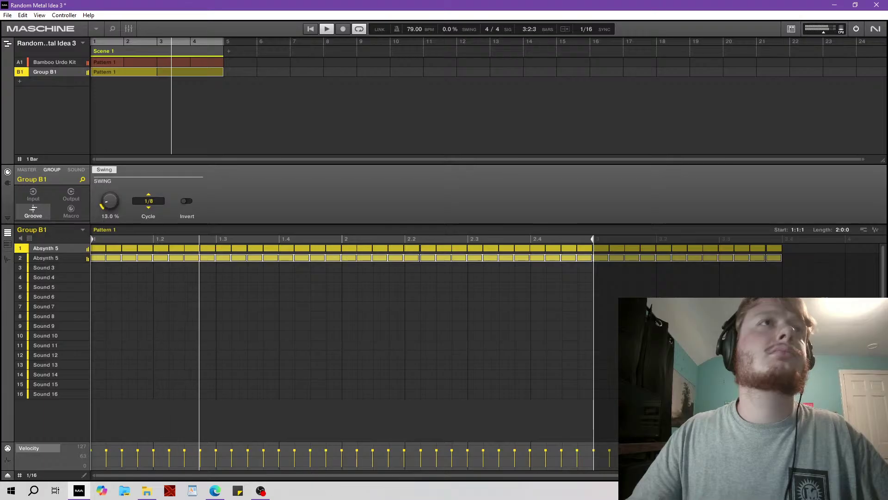
Turn on Dist COLDFIRE in the Bamboo Urdo Kit group's effects chain and adjust the plugin's output volume.
left_click(53, 62)
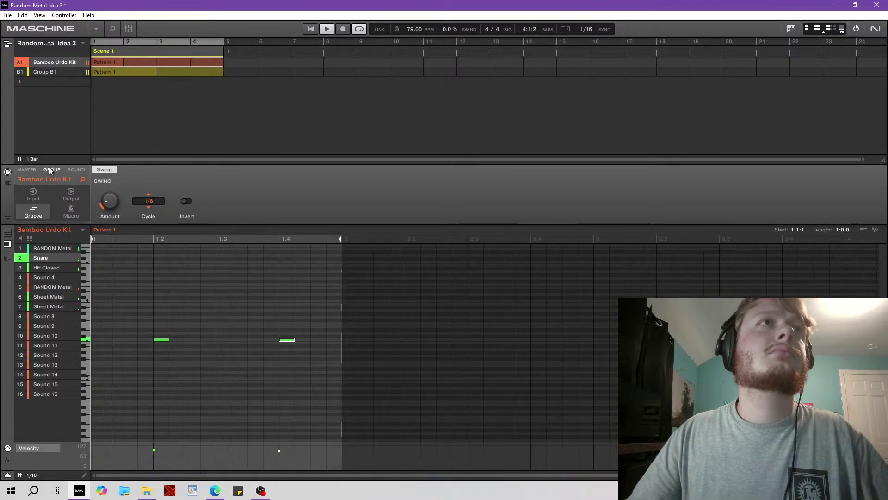
left_click(8, 184)
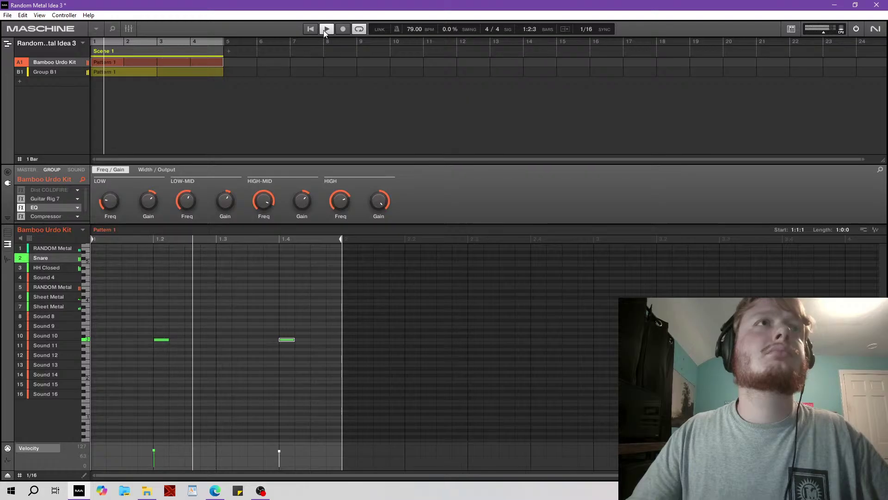
double_click(48, 189)
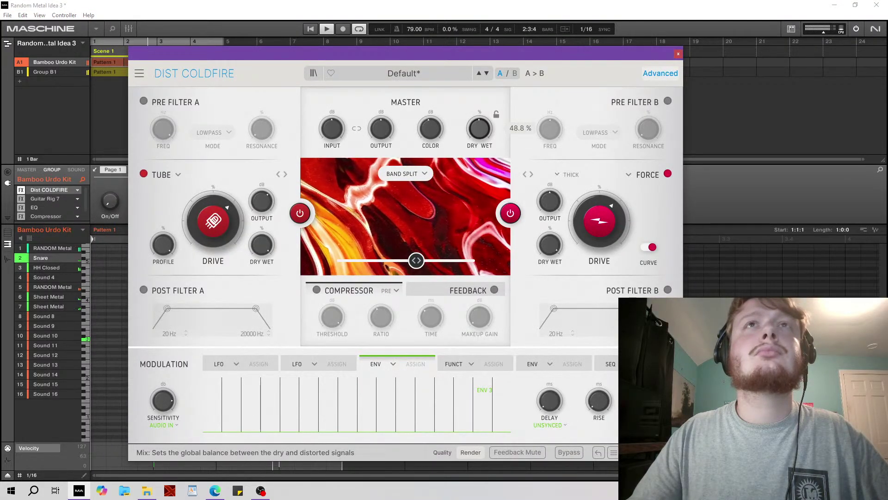
mouse_move(381, 128)
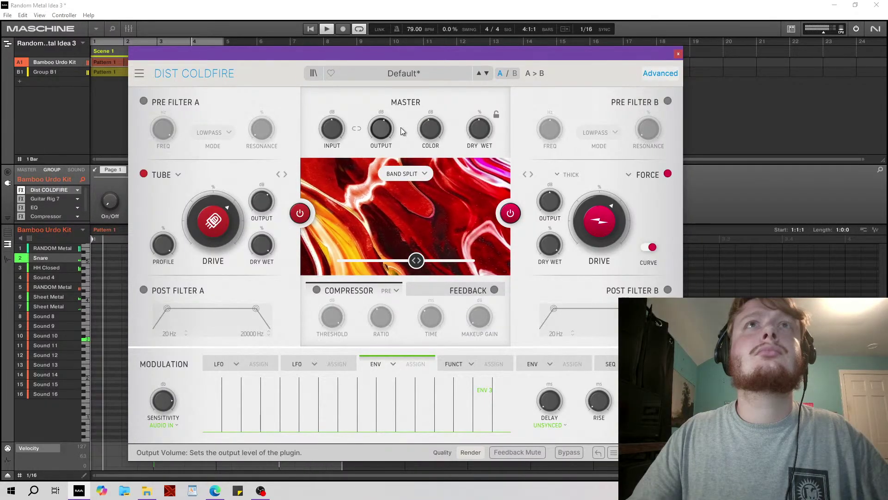
left_click_drag(400, 127, 401, 139)
left_click(678, 54)
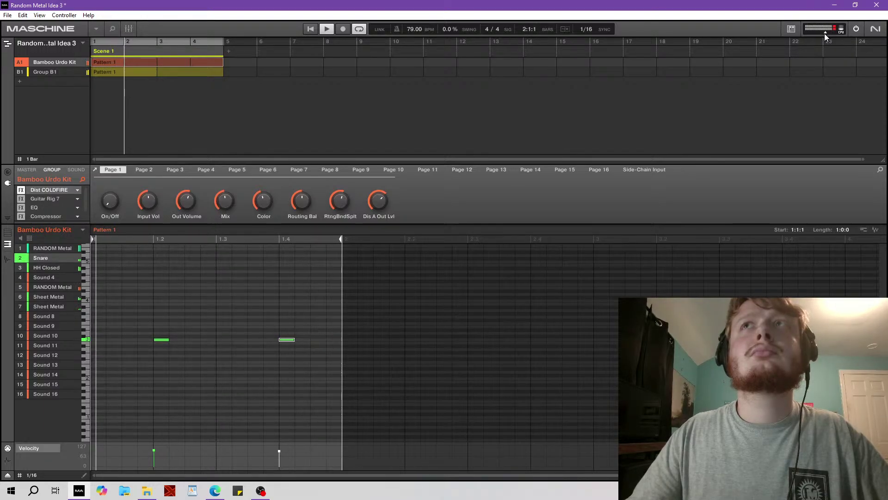
Add the internal Limiter effect to the master channel.
left_click(26, 169)
left_click(21, 191)
mouse_move(42, 206)
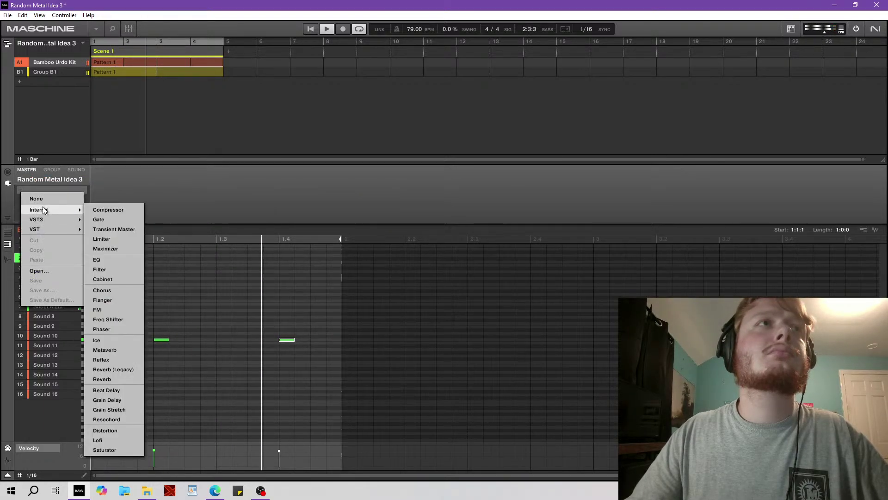
left_click(109, 238)
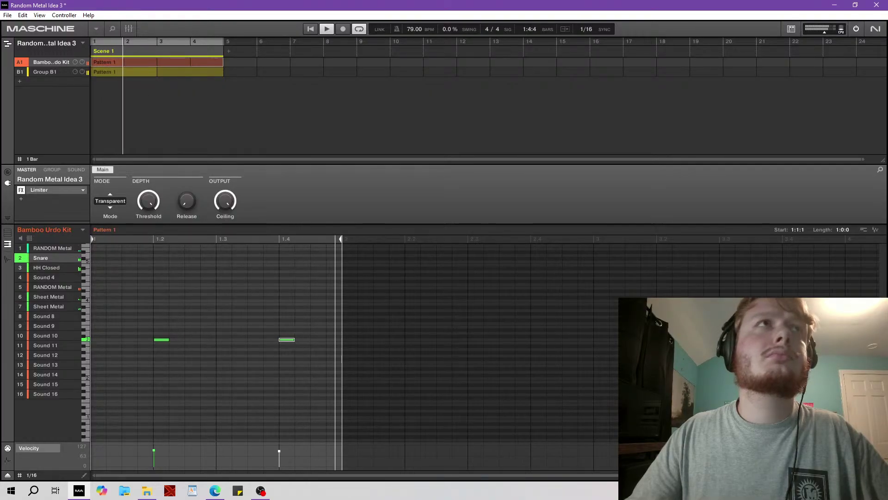
Rename Group B1 as ShoeString Arps and change the group's color to mint green.
double_click(44, 71)
type("ShoeStri")
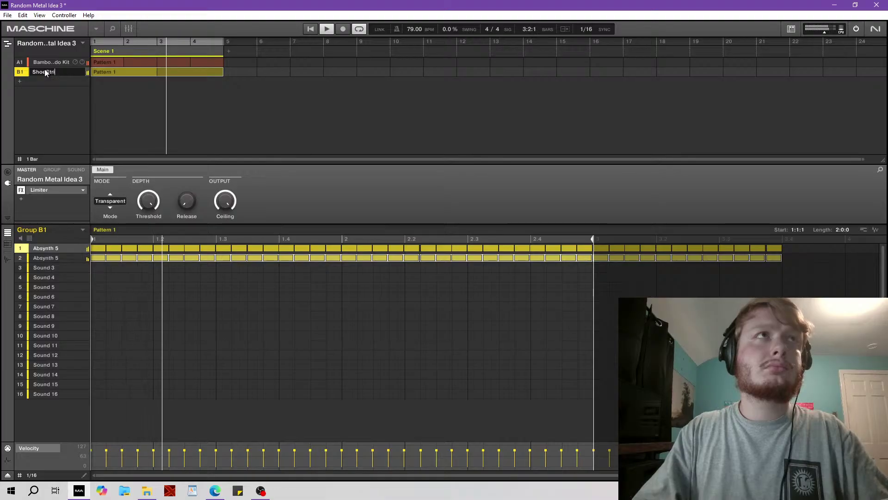
type("ng Arps")
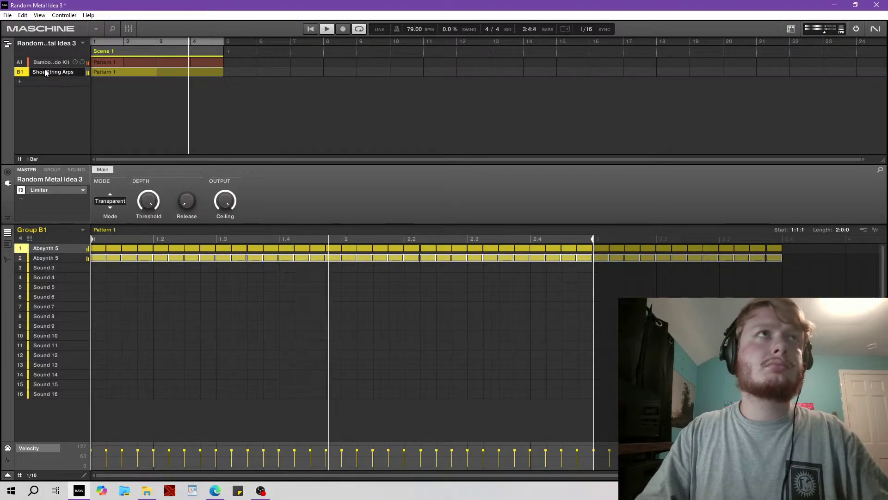
key("Return")
right_click(45, 71)
mouse_move(69, 146)
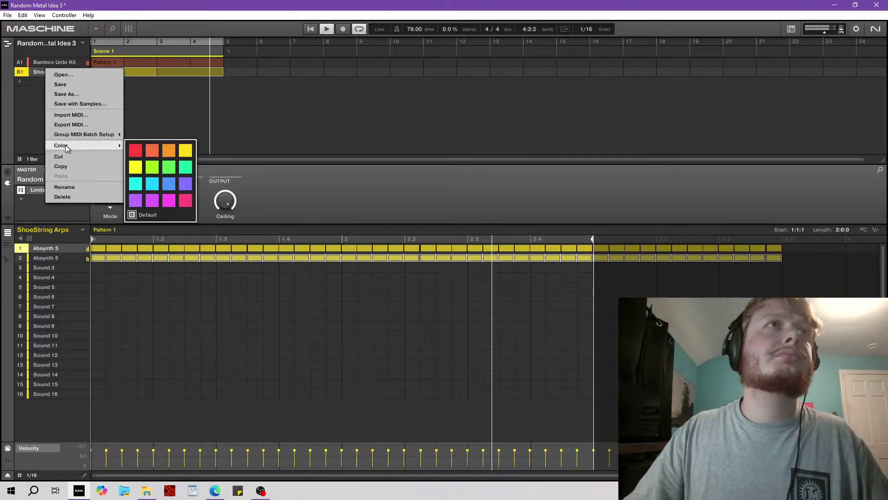
left_click(185, 166)
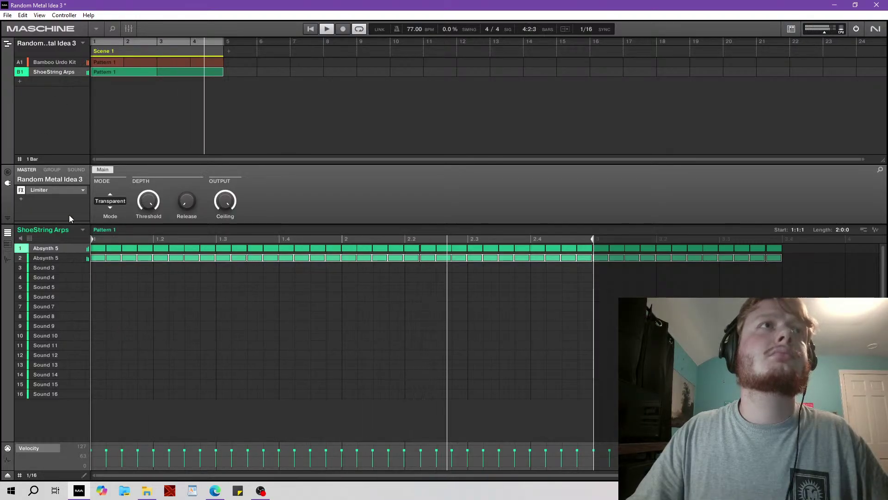
Examine the macro controls of the first Absynth 5 sound in ShoeString Arps.
left_click(73, 170)
left_click(56, 170)
left_click(74, 169)
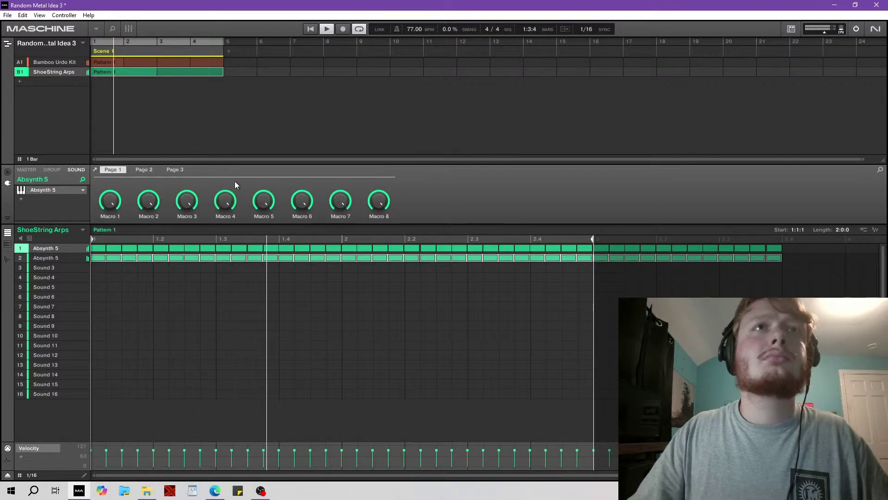
mouse_move(297, 201)
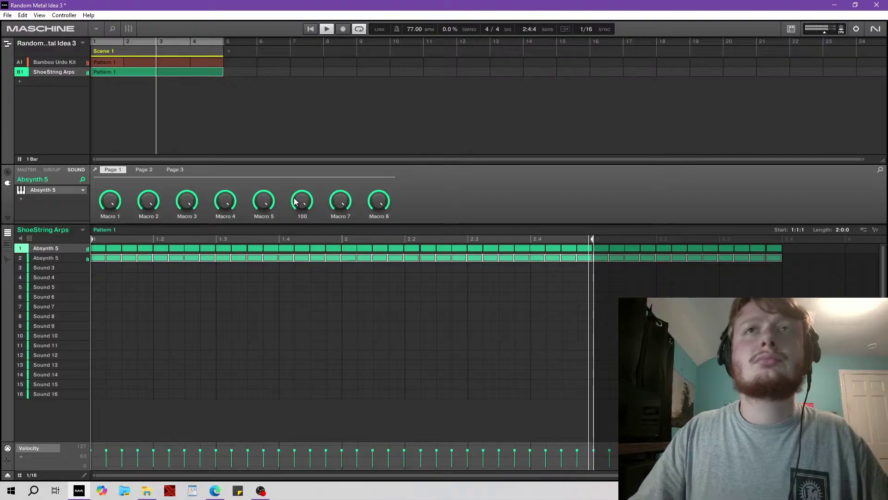
Stop playback and save the project.
left_click(328, 29)
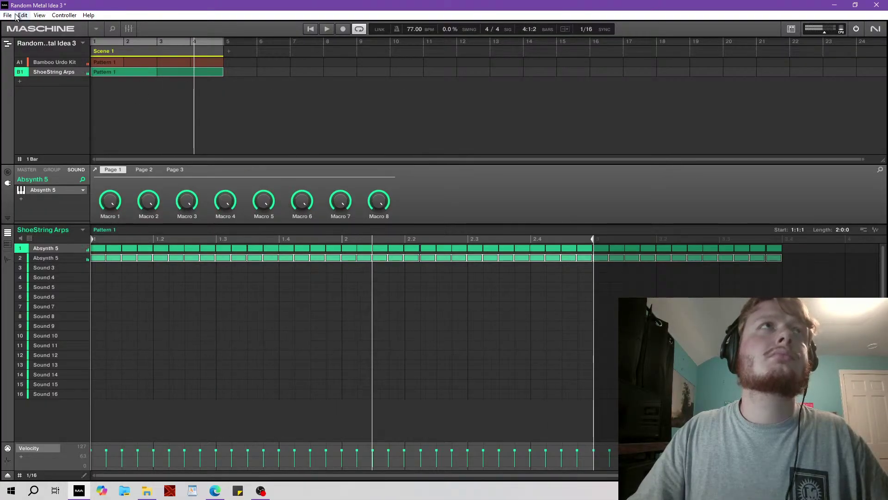
left_click(7, 15)
left_click(22, 60)
Add a third group and load the Native Instruments Kontakt 8 VST3 into its first sound.
left_click(18, 85)
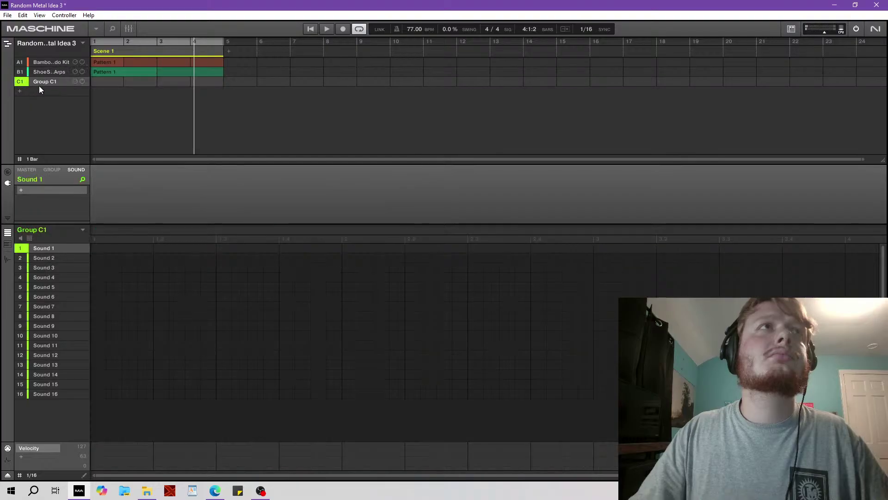
left_click(20, 191)
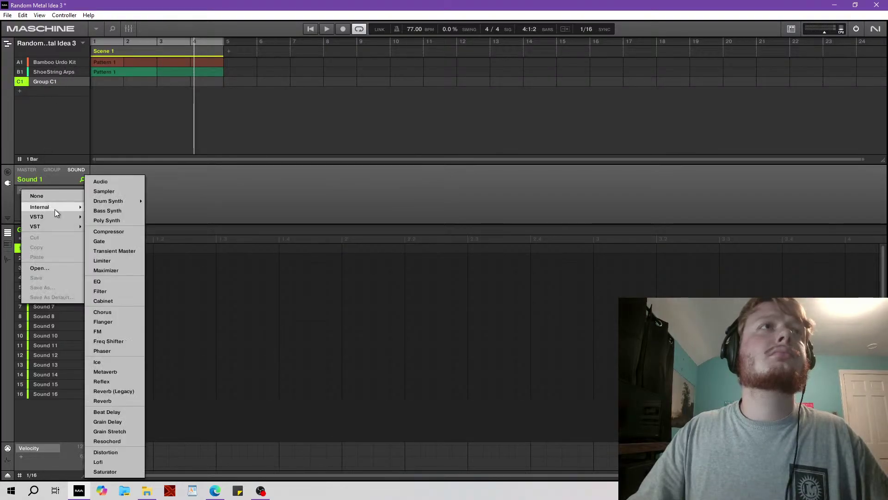
mouse_move(53, 217)
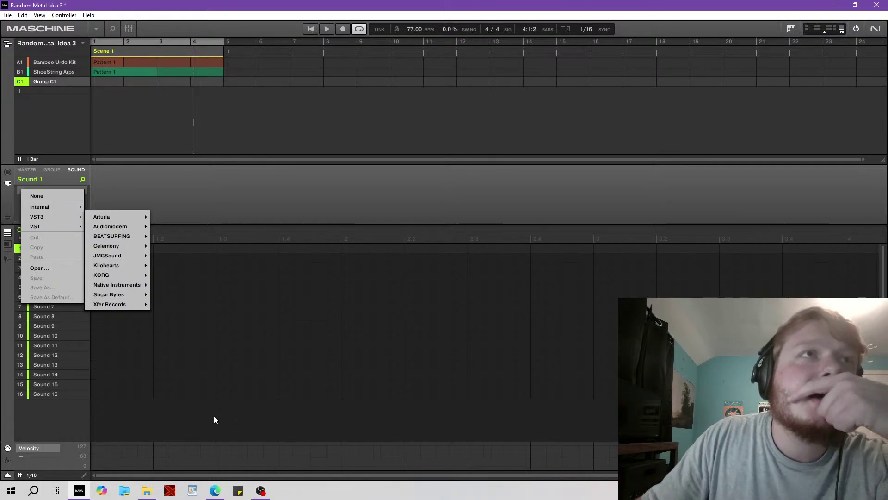
mouse_move(117, 237)
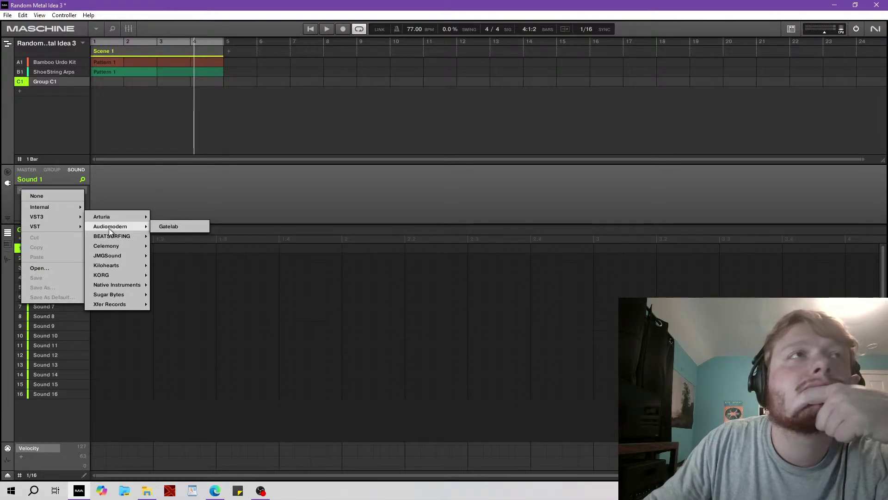
mouse_move(137, 284)
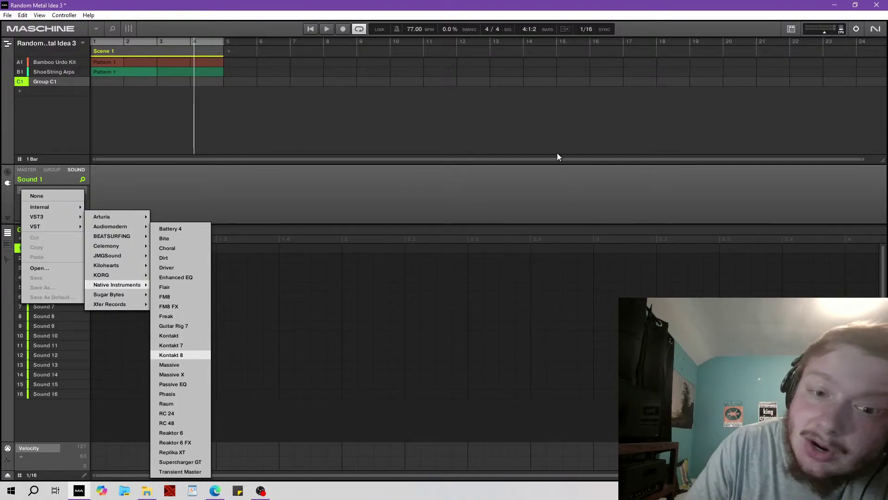
key("Return")
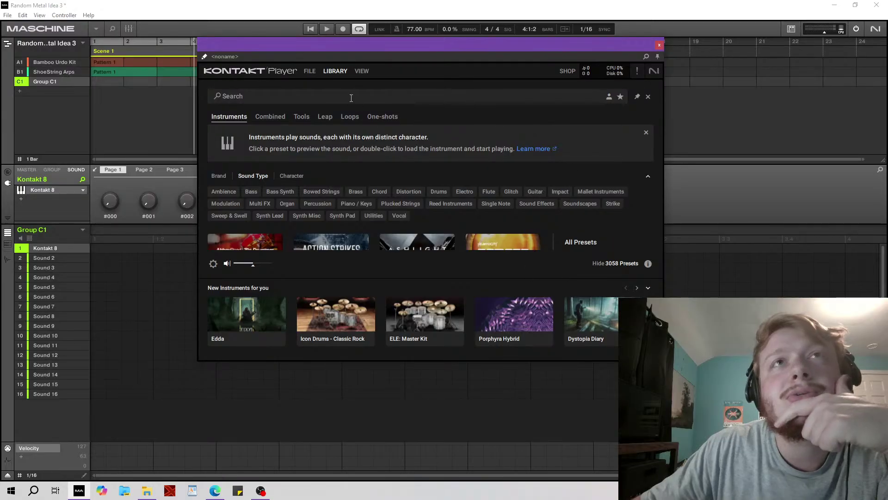
Close Kontakt's library browser to reveal the default rack view with the list of installed libraries.
left_click_drag(391, 48, 342, 61)
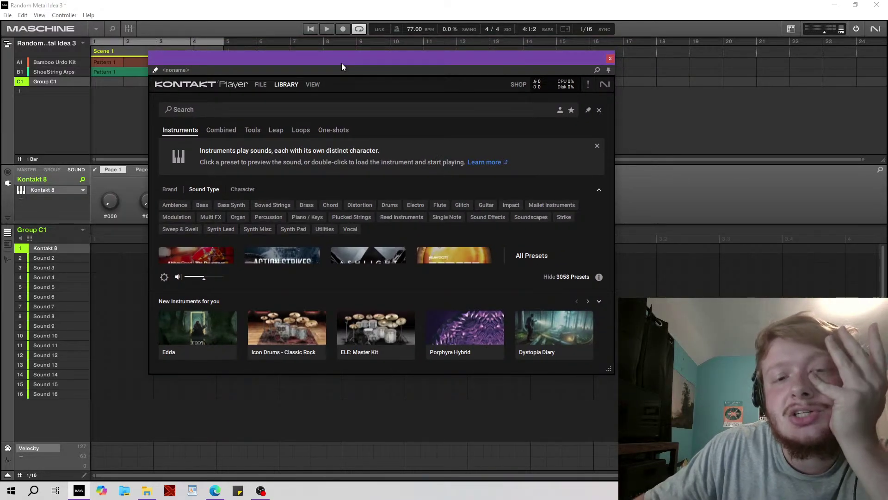
left_click(313, 85)
left_click(325, 97)
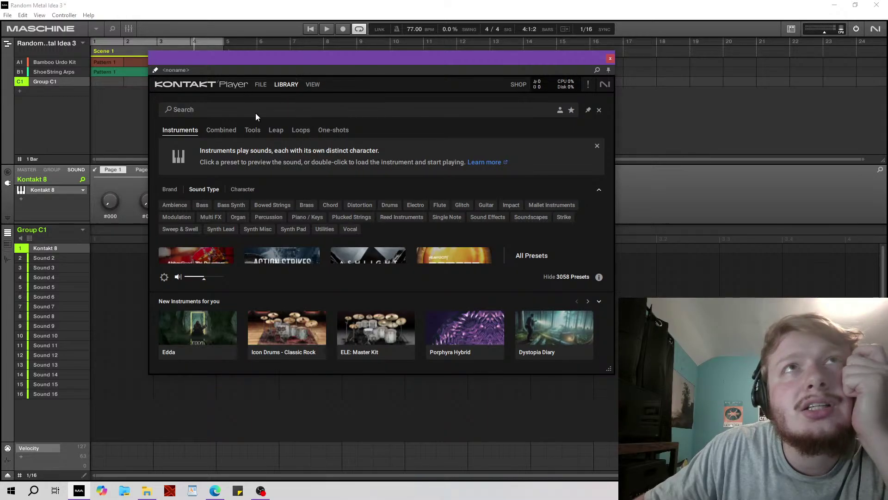
left_click(315, 85)
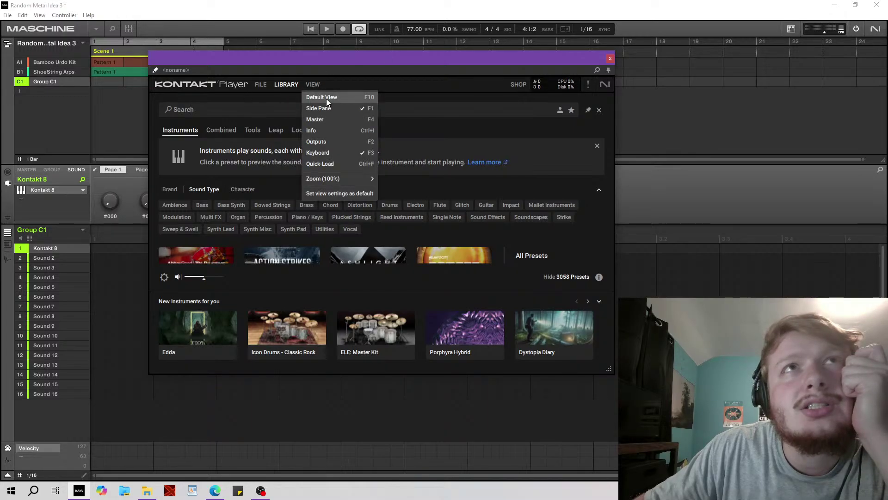
left_click(305, 84)
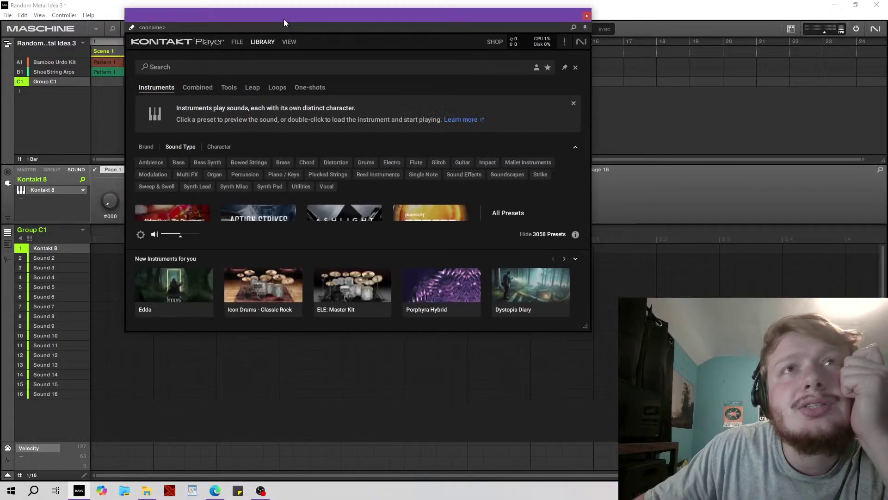
left_click(270, 103)
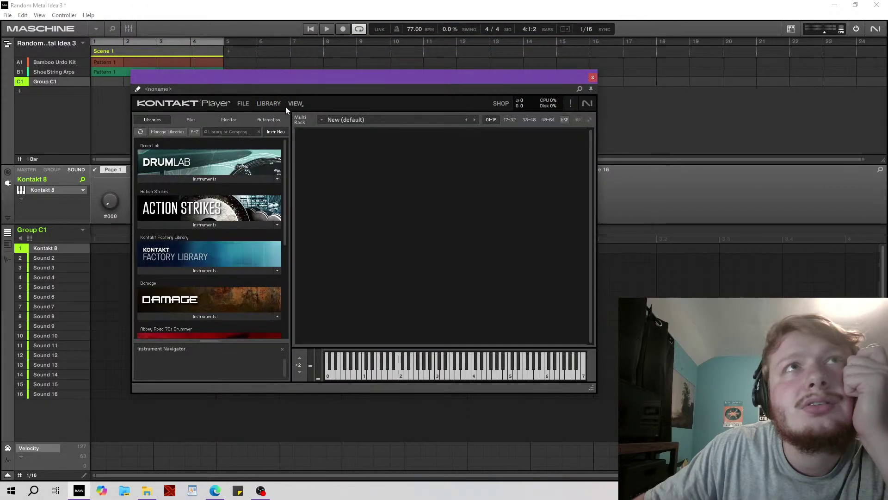
Load Ashlight.nki from the Ashlight library into the Kontakt rack and reposition the plugin window.
scroll(237, 240, "down", 3)
scroll(234, 227, "up", 3)
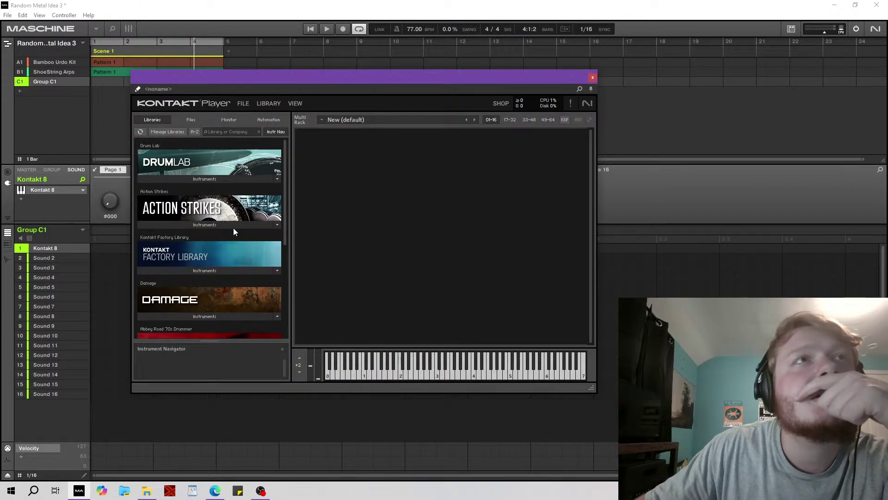
scroll(220, 254, "down", 3)
scroll(218, 244, "down", 2)
left_click(210, 255)
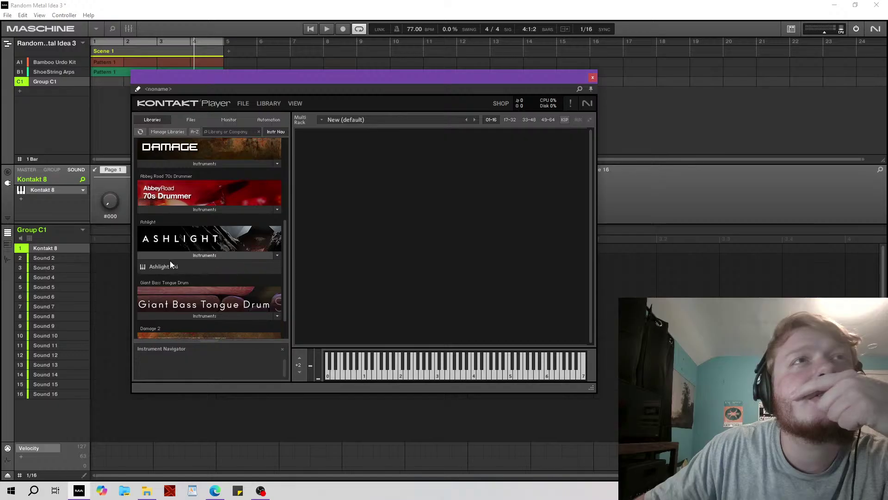
double_click(170, 266)
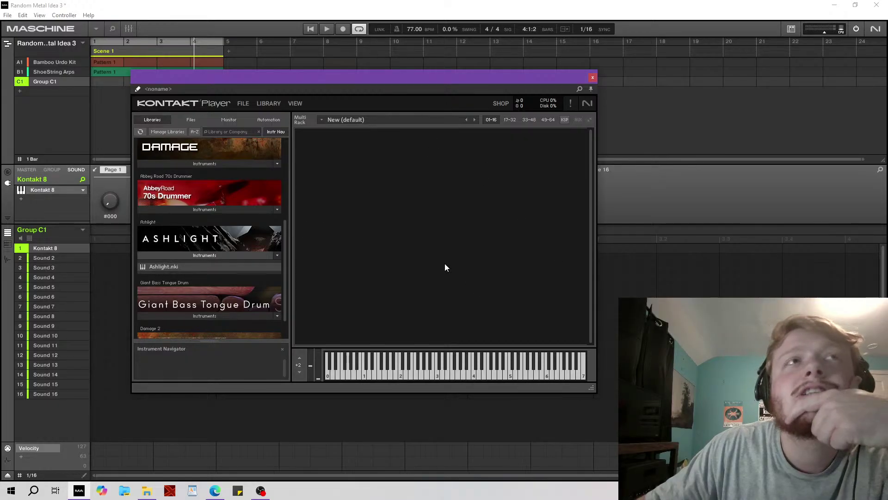
left_click_drag(457, 77, 351, 51)
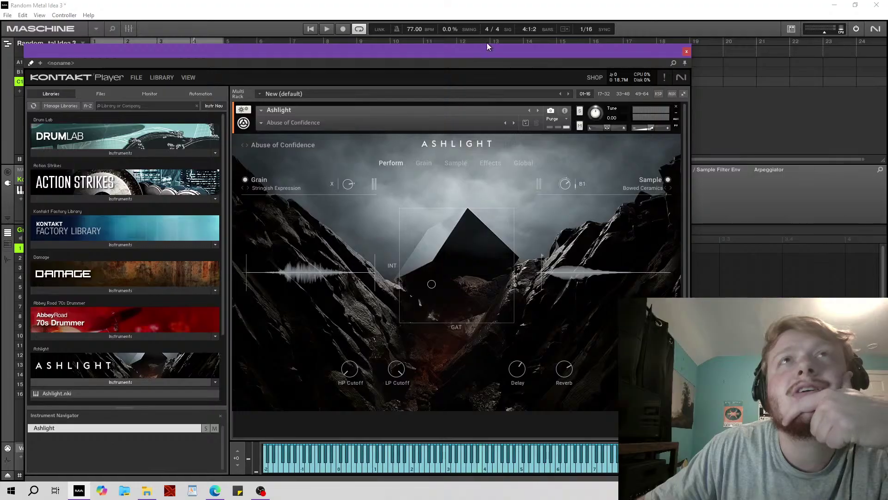
left_click_drag(468, 50, 476, 27)
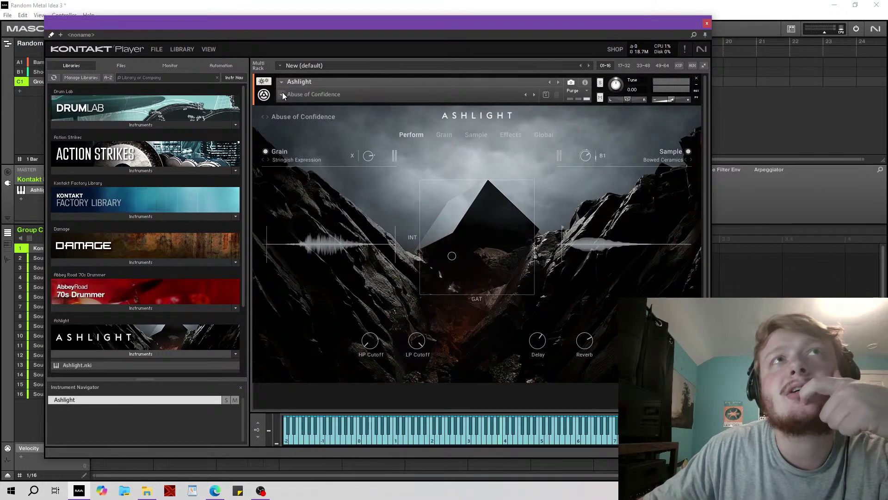
Load the user preset She is Truthin' in Ashlight and audition it with several notes on the virtual keyboard.
mouse_move(319, 116)
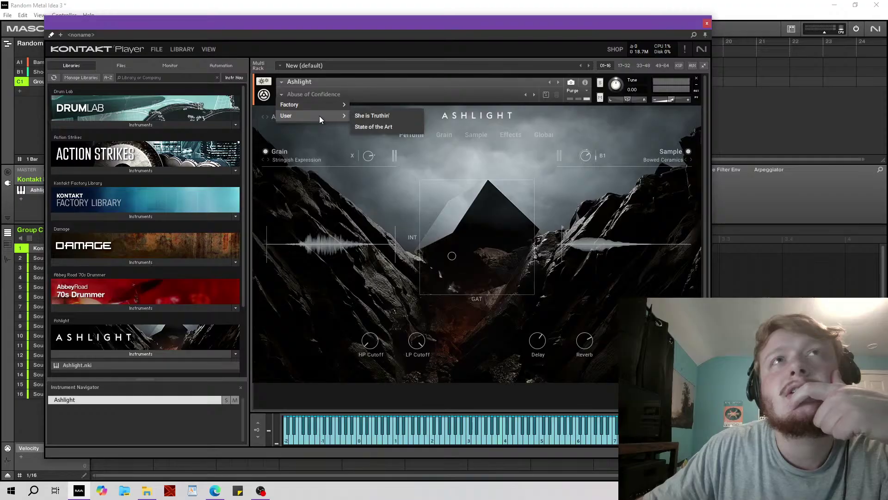
left_click(374, 115)
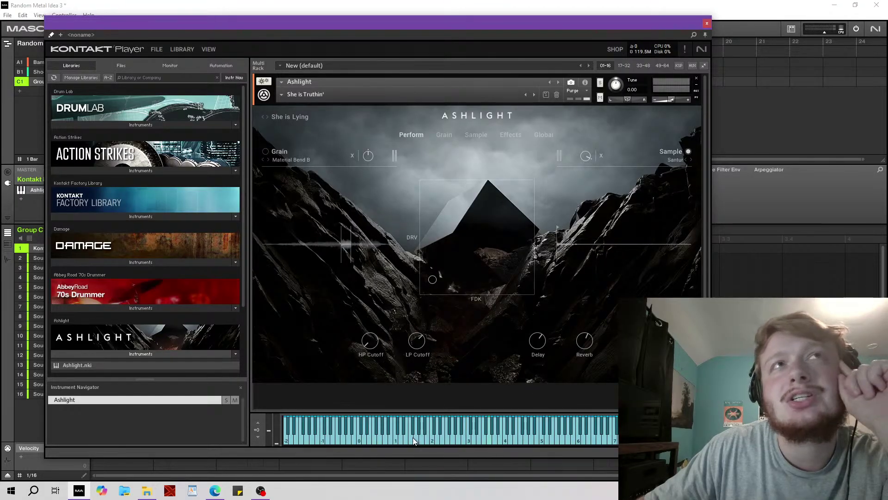
left_click(468, 440)
left_click(418, 441)
left_click(473, 438)
left_click(514, 438)
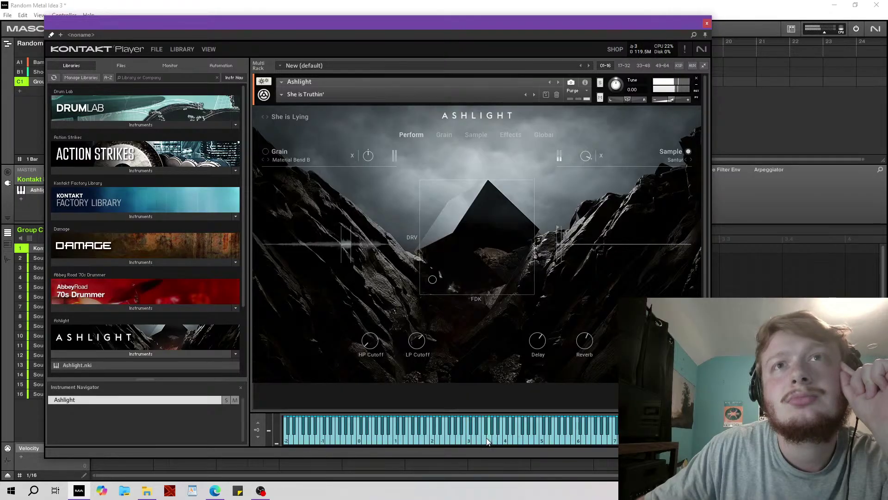
left_click(435, 441)
left_click(443, 435)
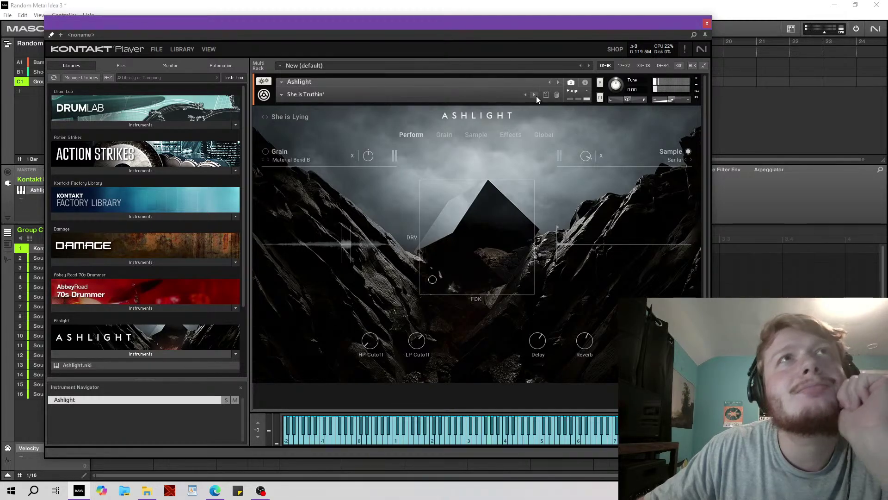
Load the user preset State of the Art in Ashlight.
left_click(283, 96)
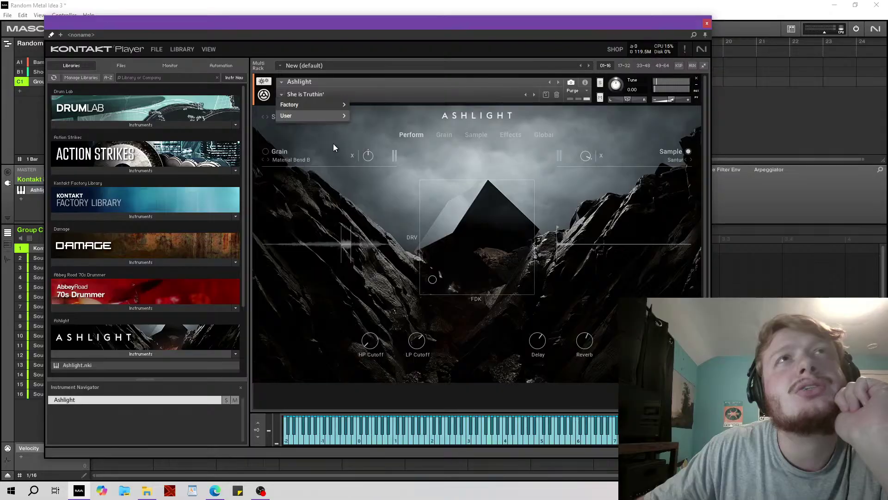
mouse_move(319, 115)
left_click(387, 130)
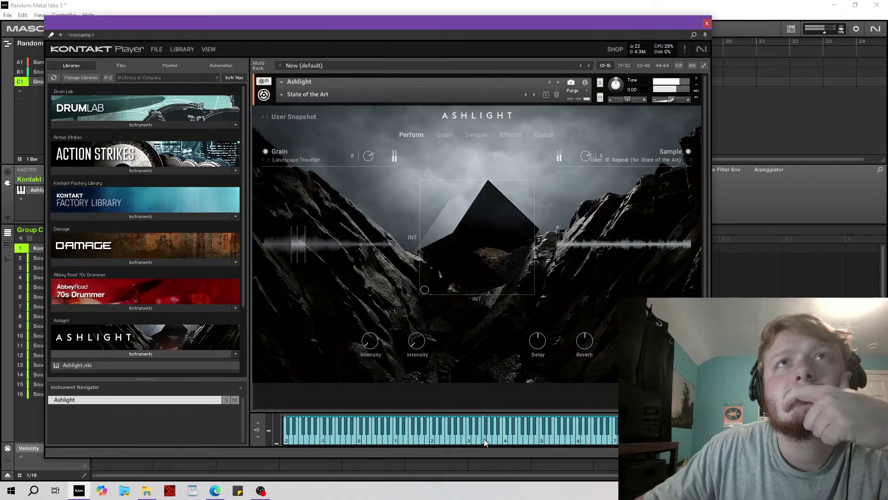
Try a project tempo of 100 BPM and audition State of the Art on Kontakt's virtual keyboard.
left_click_drag(443, 27, 440, 73)
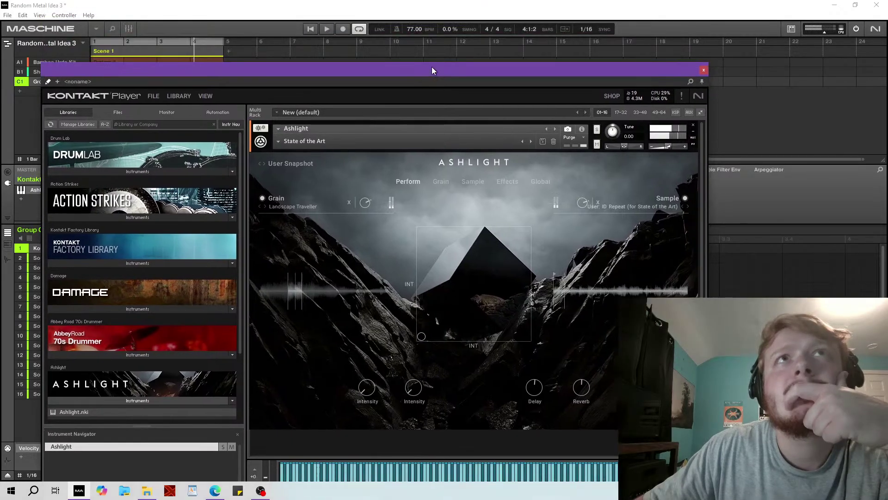
left_click(407, 29)
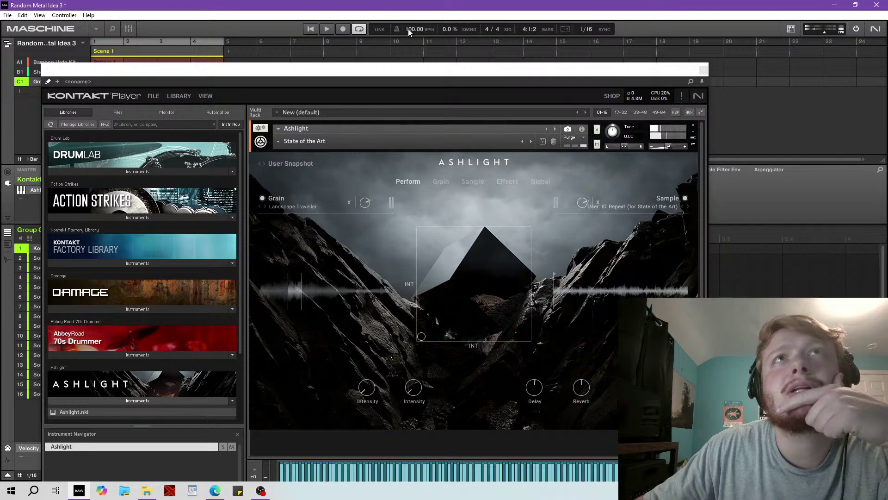
left_click(502, 475)
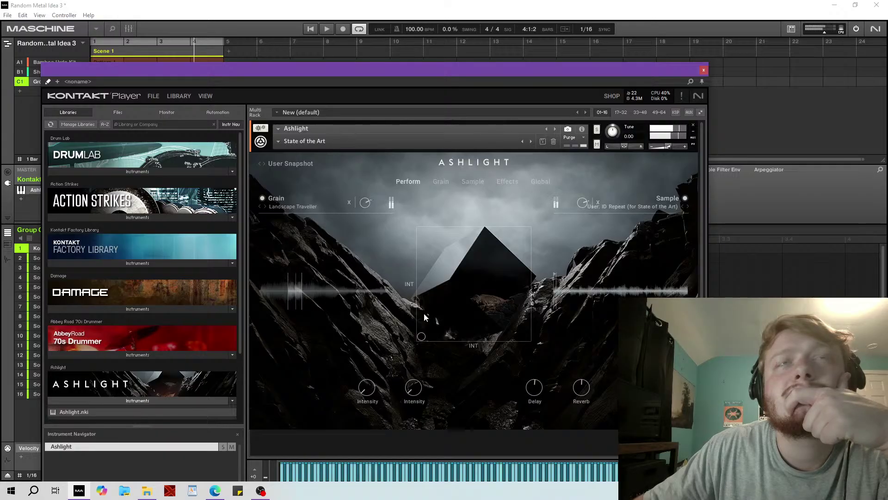
left_click_drag(411, 68, 415, 27)
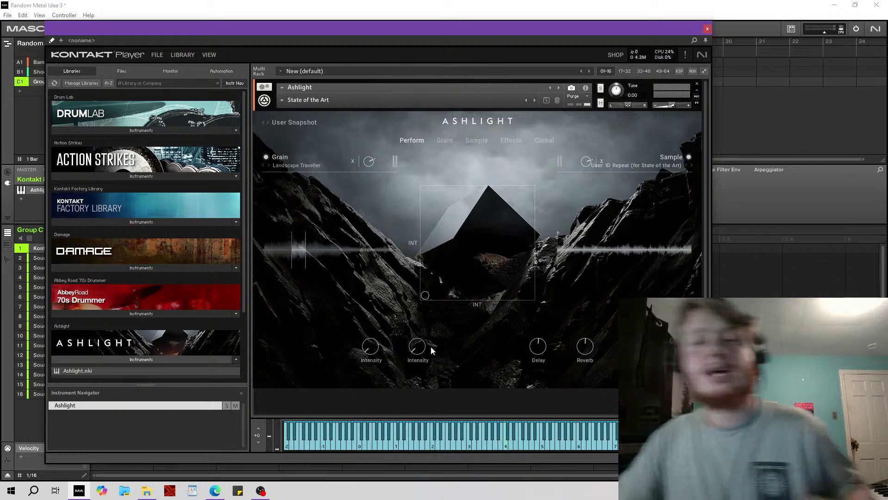
Set the project tempo to 74 BPM and close the Kontakt plugin window.
left_click_drag(339, 34, 337, 57)
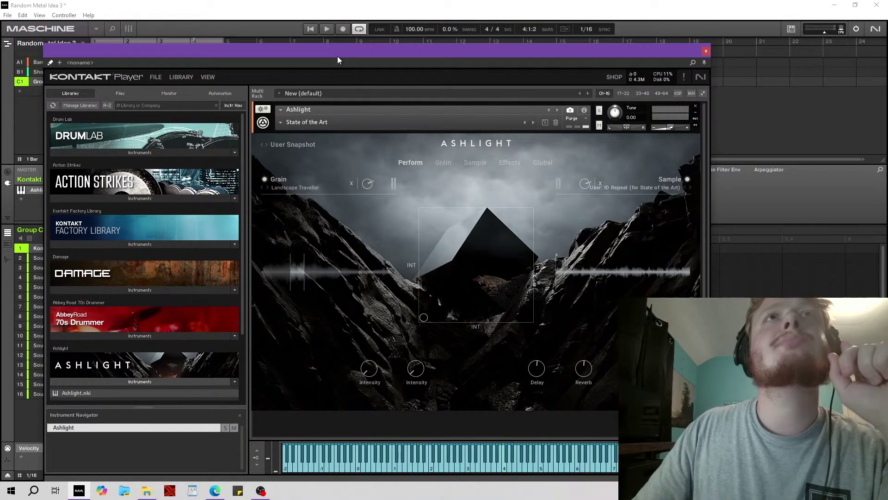
left_click(311, 29)
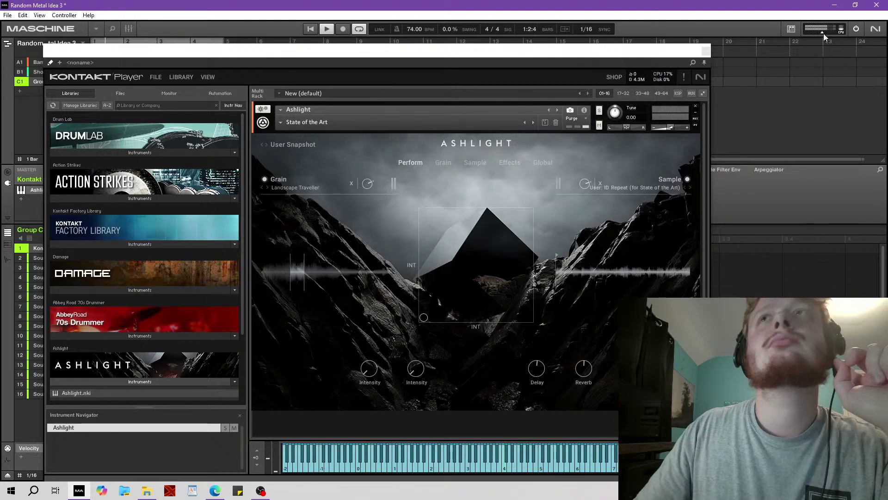
left_click(706, 51)
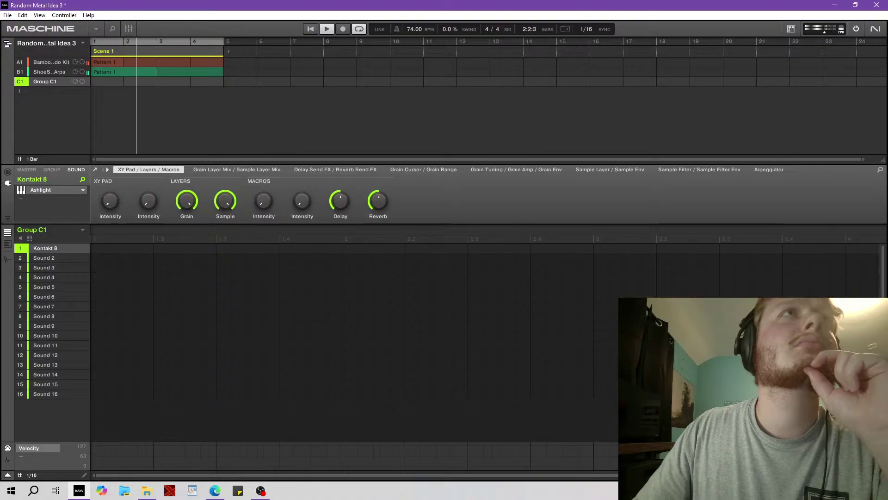
Reshape the Bamboo Urdo Kit snare by moving RANDOM Metal's XY position around the rock during playback, and close the plugin.
left_click(45, 63)
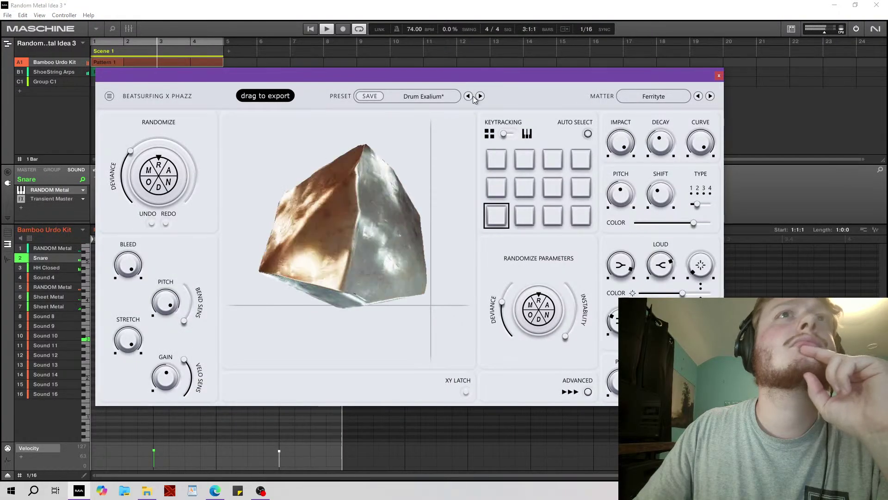
left_click(432, 148)
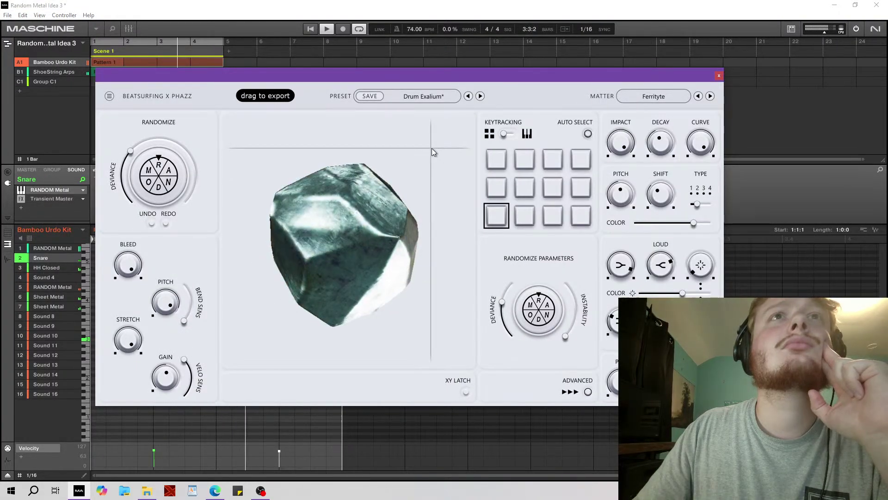
left_click_drag(432, 148, 435, 306)
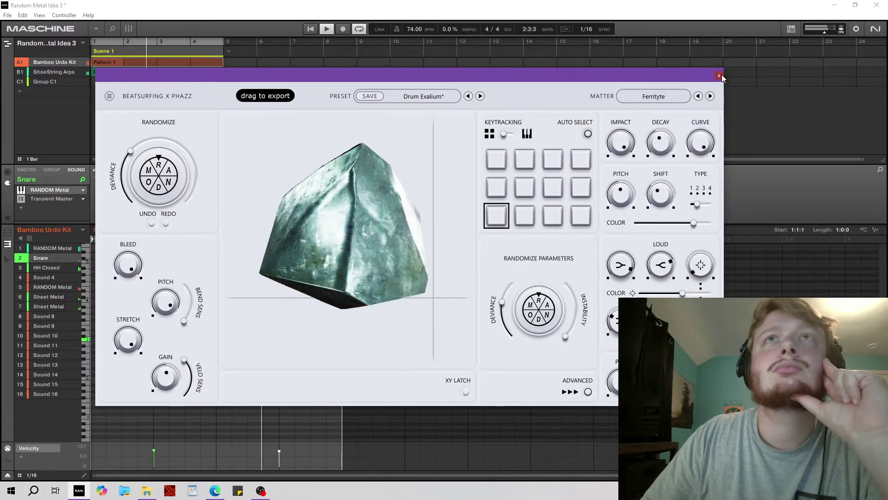
left_click(29, 114)
Compare the mix with the master Limiter bypassed and active, and try its Threshold control.
left_click(52, 170)
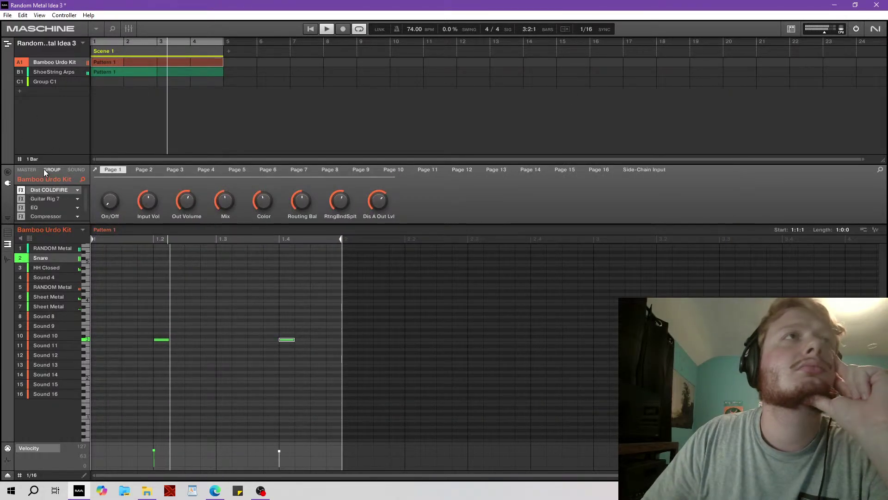
left_click(26, 169)
left_click(21, 190)
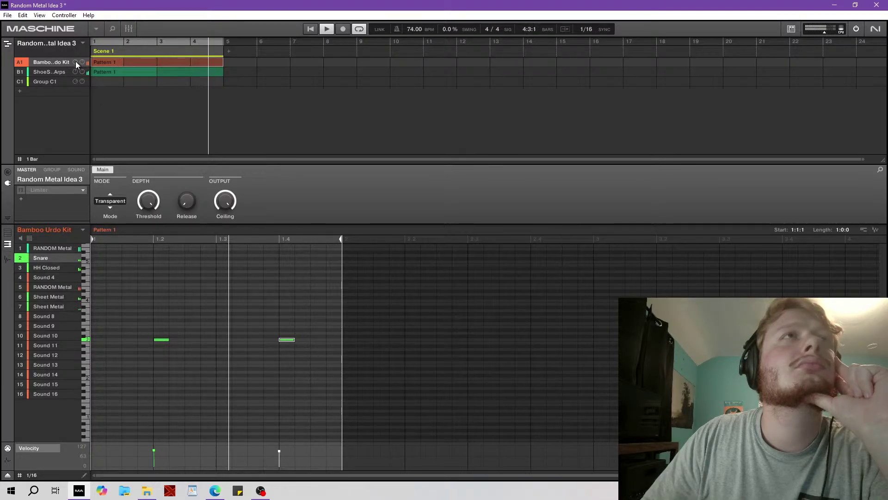
left_click(20, 190)
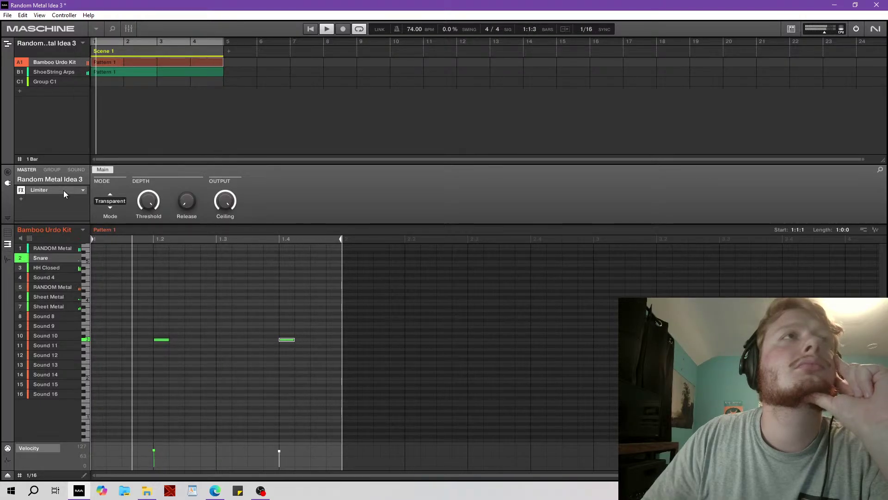
left_click(76, 169)
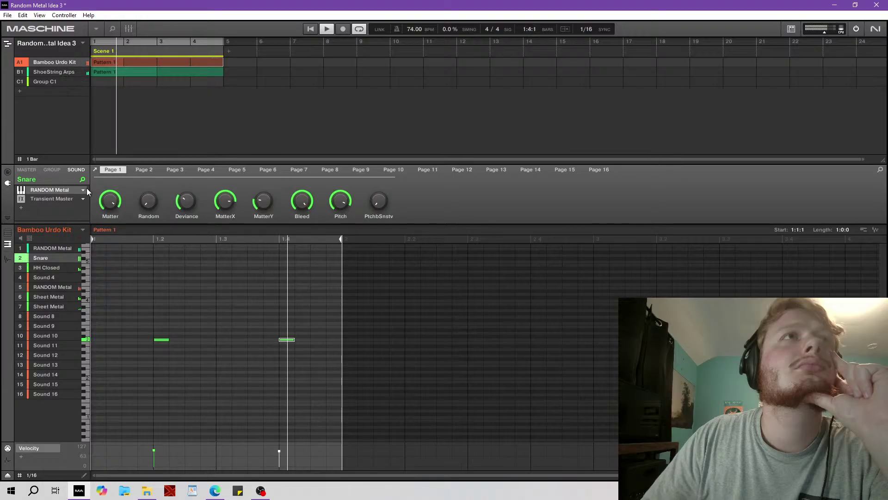
left_click(26, 169)
left_click_drag(149, 201, 149, 174)
Compare the Bamboo Urdo Kit group with its Compressor bypassed and active, and set the Compressor's Amount to 10.0%.
left_click(57, 170)
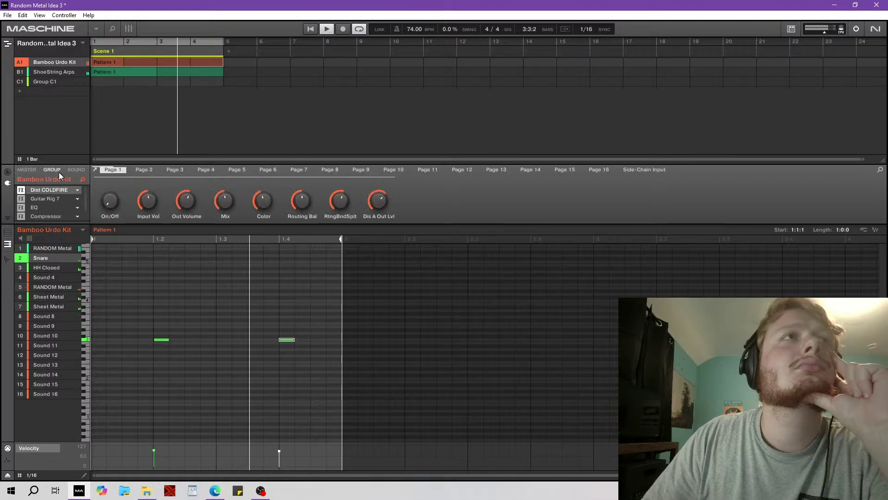
scroll(25, 207, "down", 1)
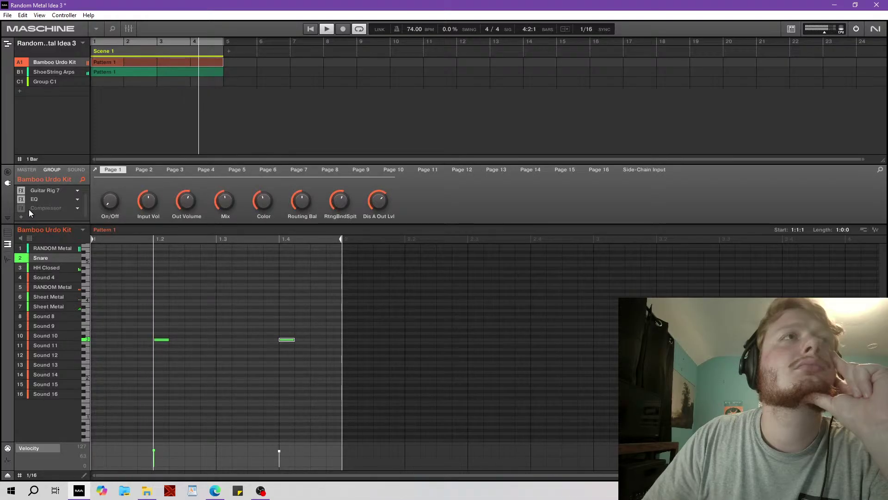
left_click(21, 208)
left_click(48, 208)
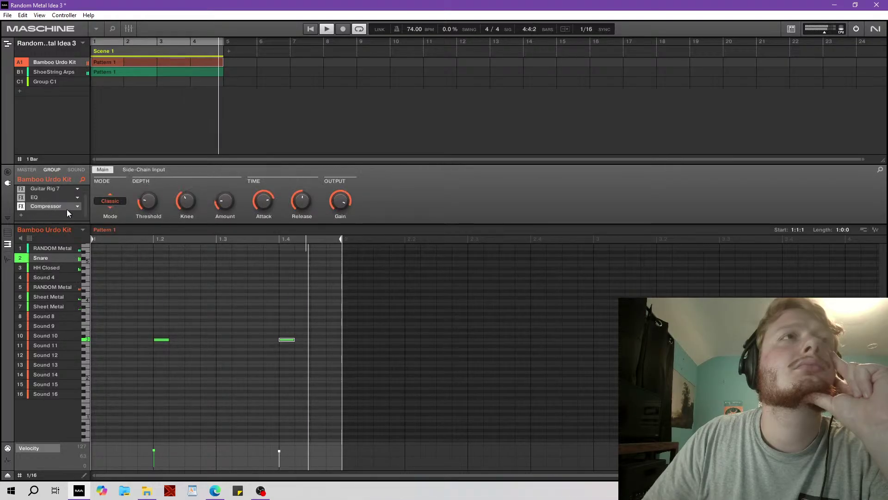
scroll(152, 202, "up", 6)
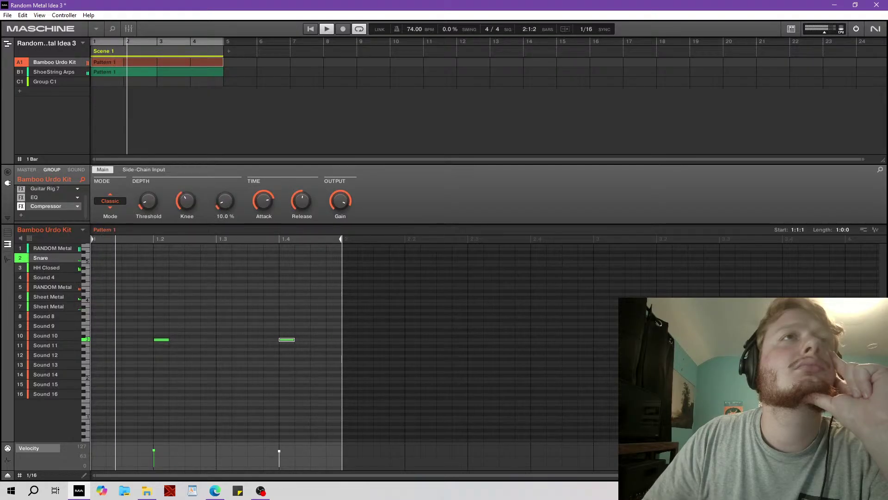
Mute the ShoeString Arps group and show the Side-Chain Input settings of the Bamboo Urdo Kit's Compressor.
left_click(20, 72)
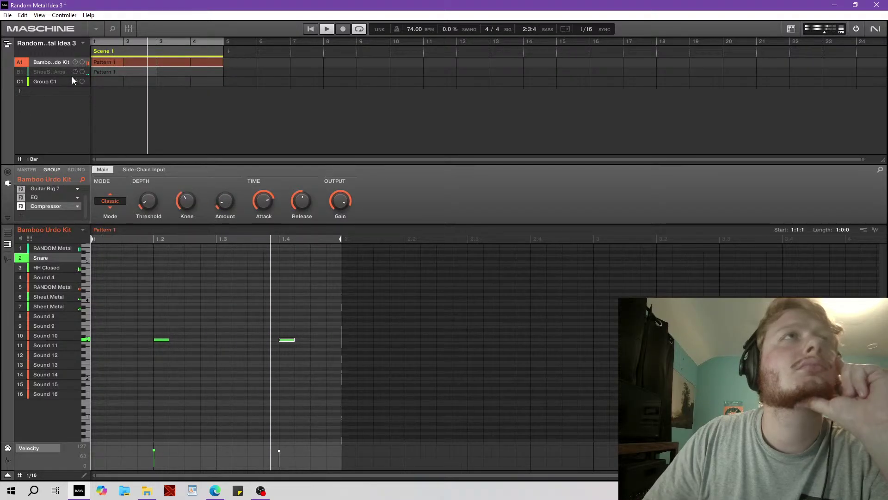
mouse_move(76, 65)
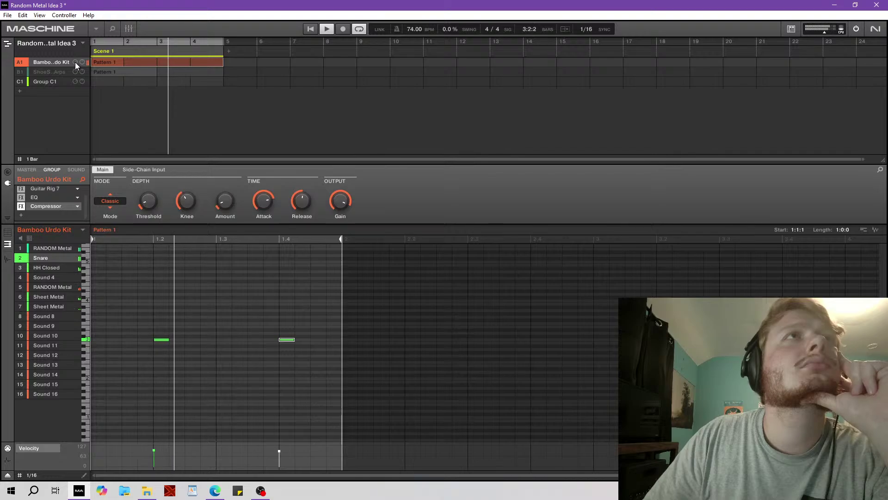
left_click(40, 248)
left_click(131, 169)
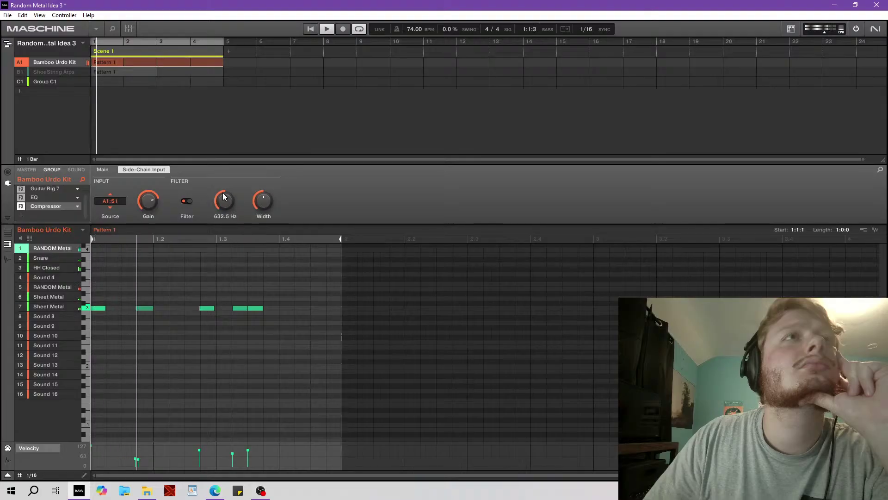
Show all drum sounds in the pattern editor and solo the Snare to check it before restoring the full kit.
left_click(8, 232)
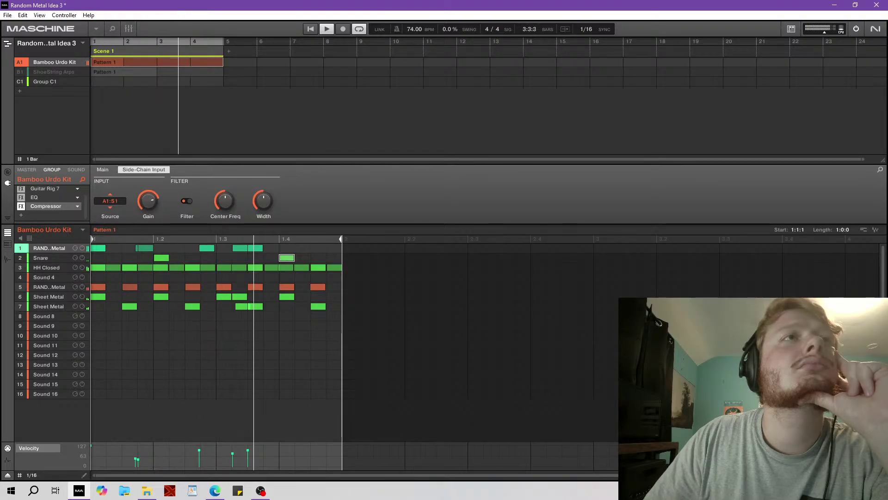
left_click(72, 297)
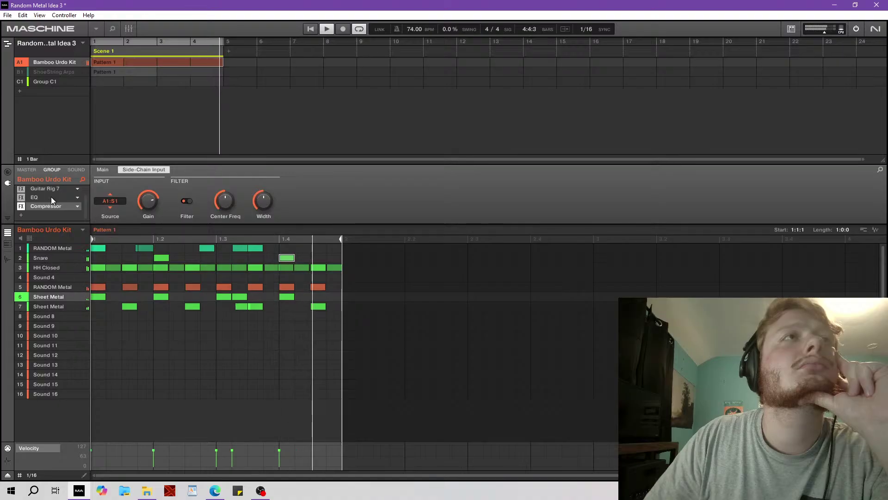
left_click(42, 257)
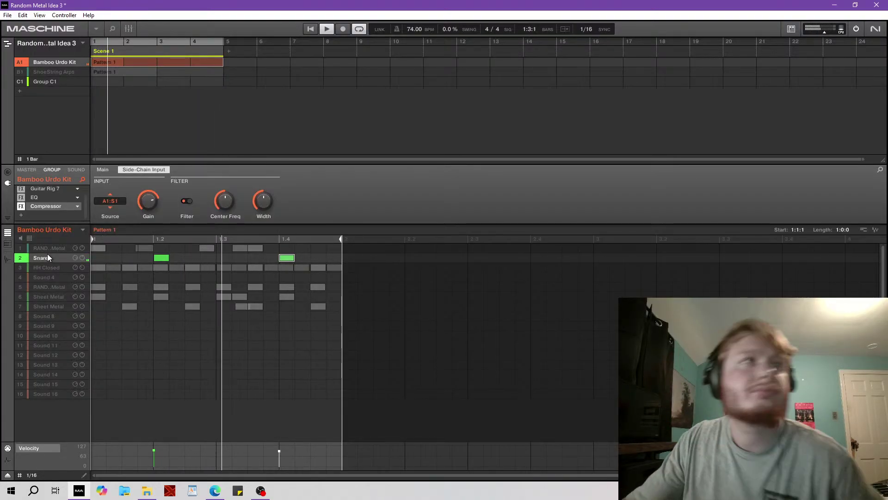
left_click(58, 248)
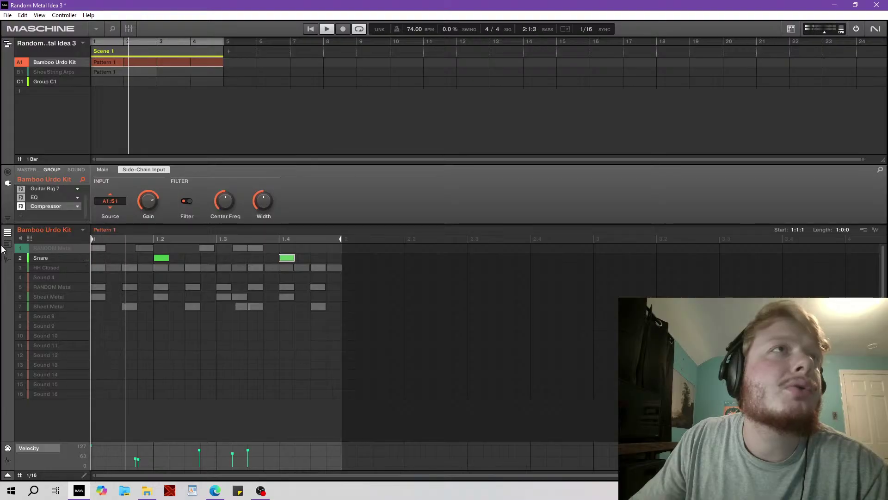
mouse_move(63, 260)
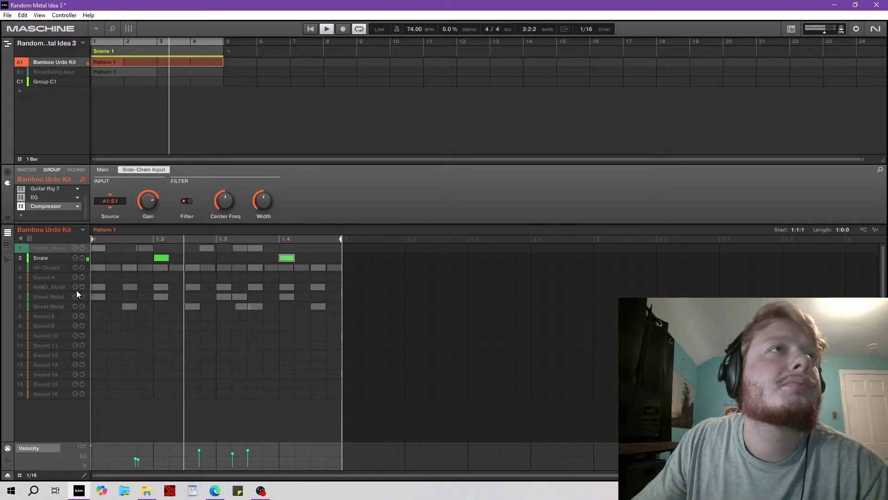
right_click(24, 258)
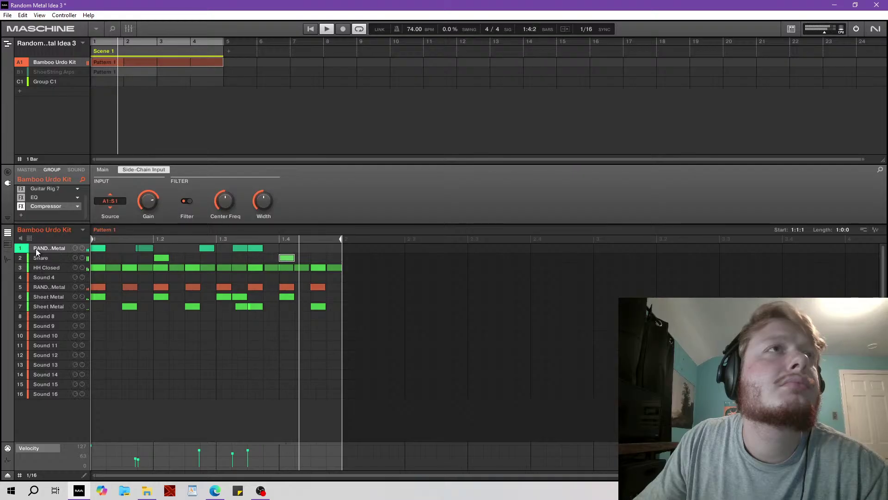
Select all notes of the first RANDOM Metal sound in the drum pattern and lower their velocities.
left_click_drag(270, 248, 93, 251)
left_click_drag(93, 448, 126, 443)
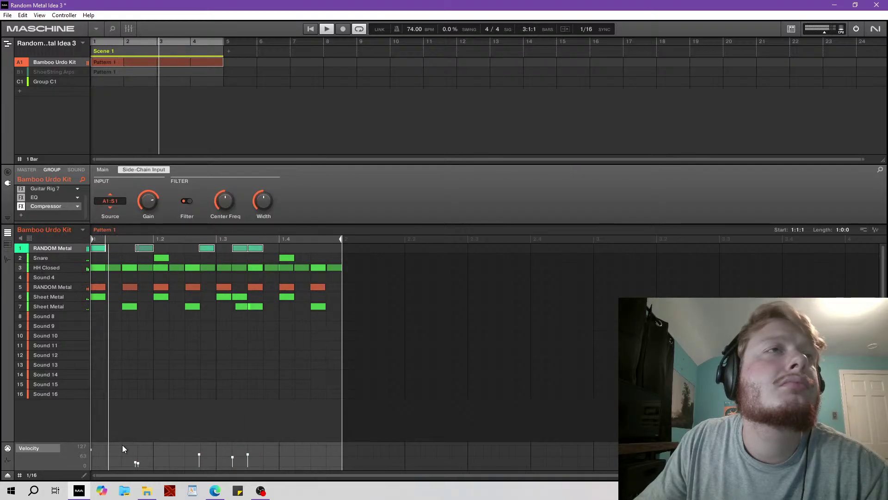
left_click_drag(92, 453, 93, 456)
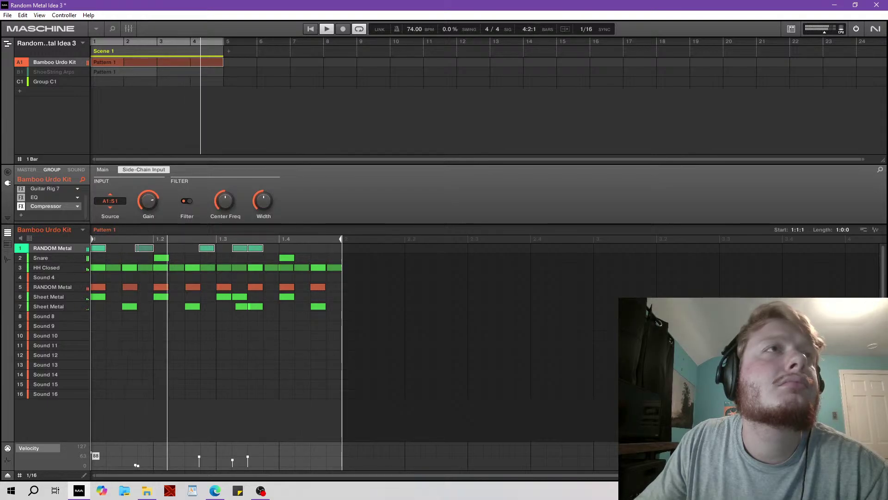
Unmute the ShoeString Arps group and show Group C1 in the grid of scenes and patterns.
left_click(57, 268)
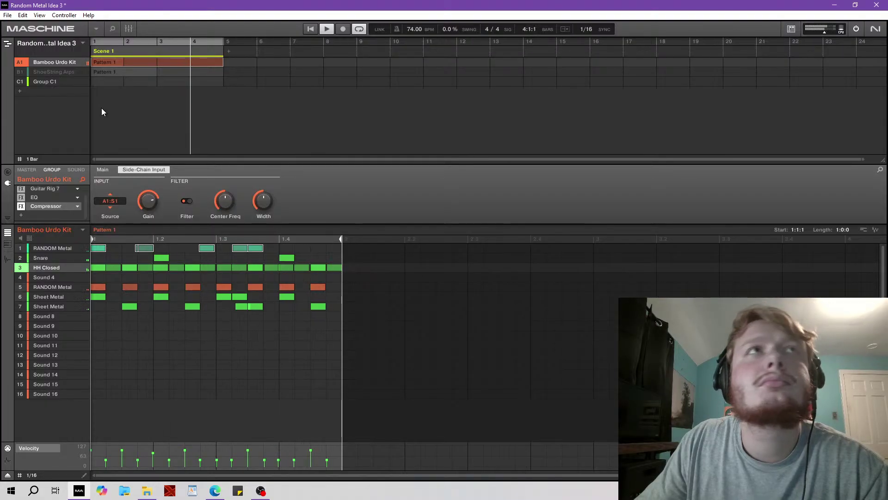
left_click(45, 73)
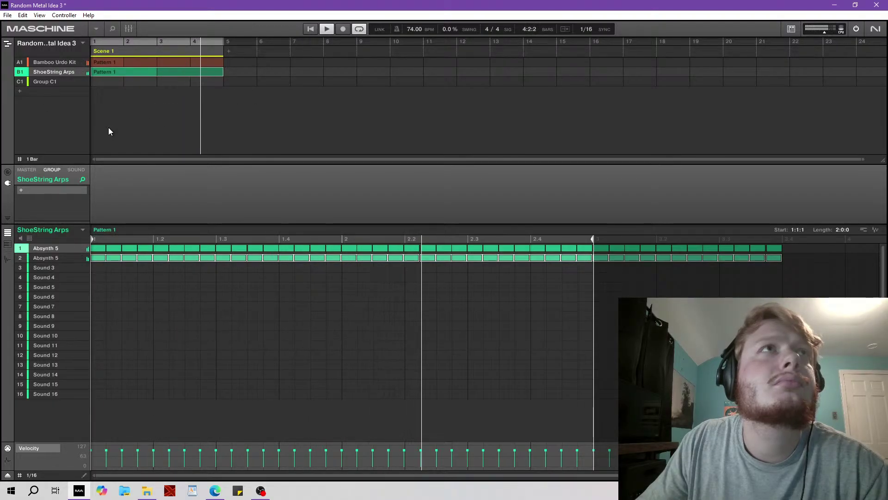
left_click(55, 83)
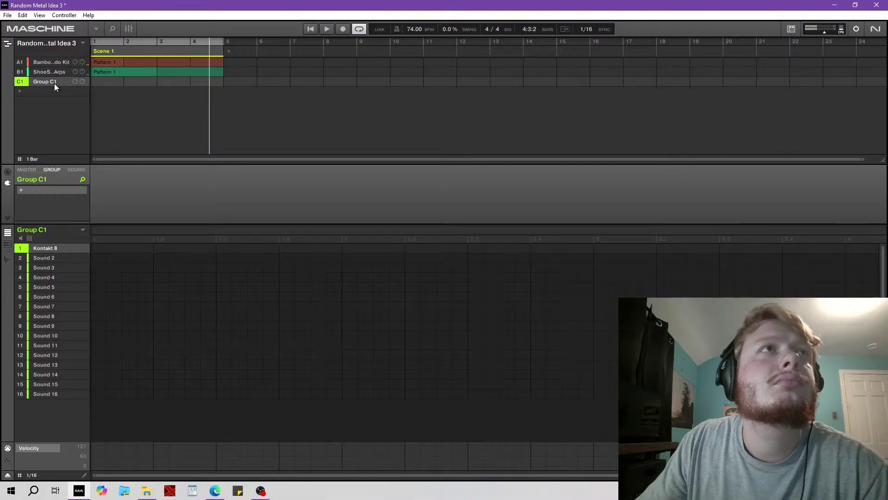
left_click(8, 46)
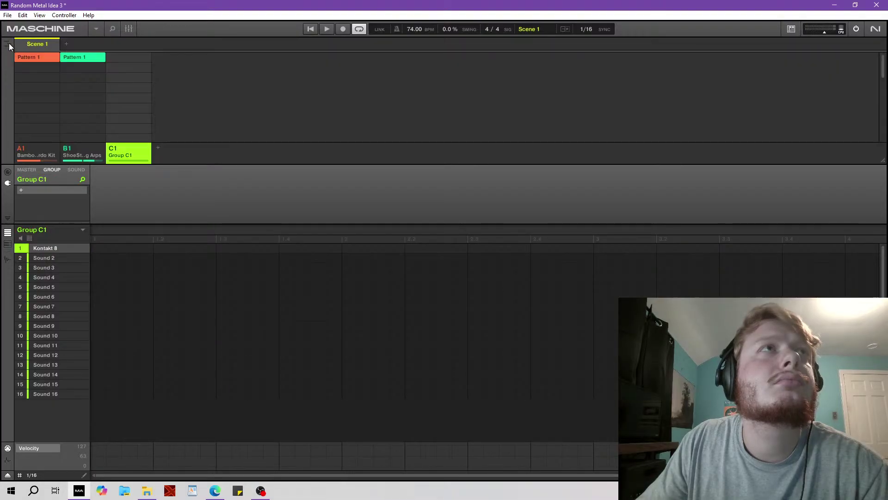
Switch to the song timeline and open the Ashlight instrument window of the Kontakt 8 sound in Group C1.
left_click(9, 45)
left_click(7, 260)
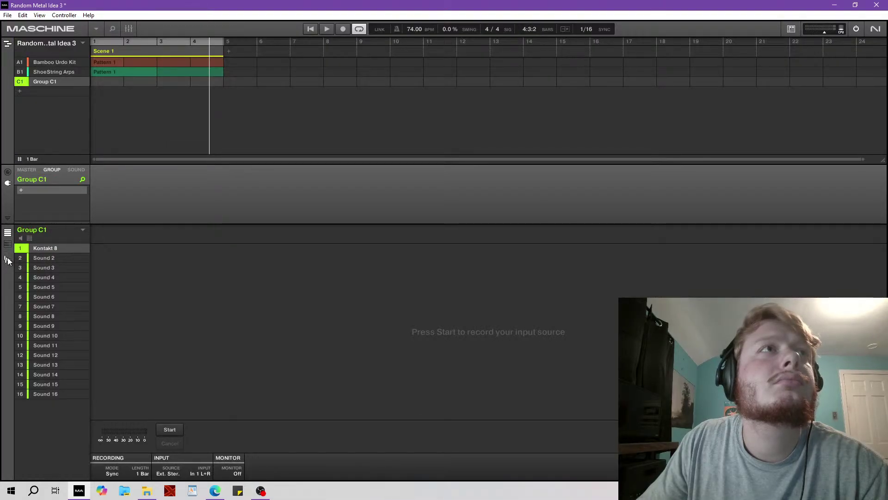
left_click(7, 260)
left_click(45, 257)
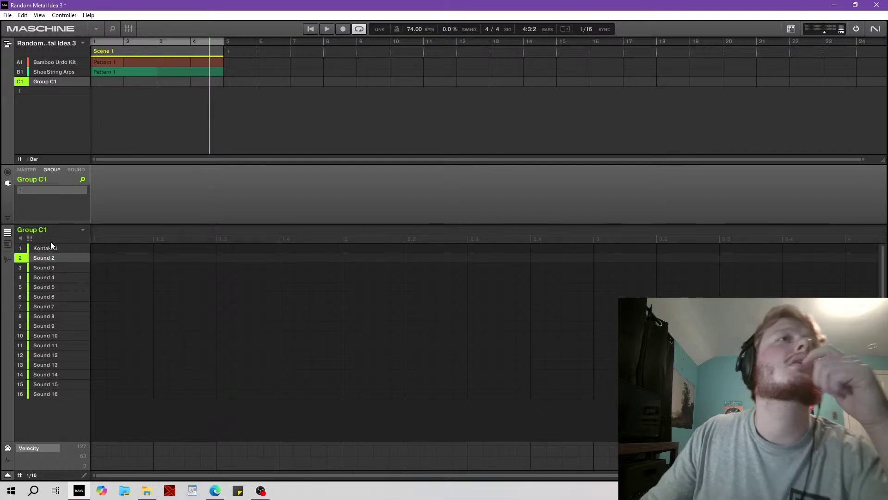
double_click(51, 249)
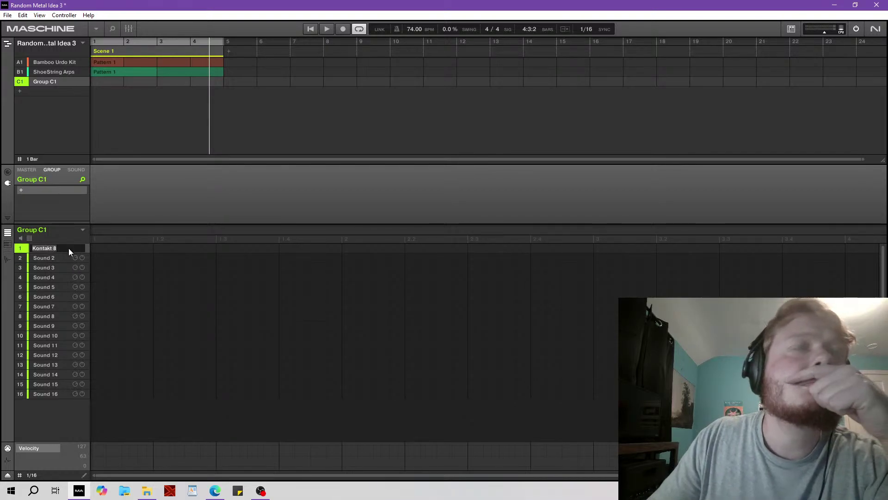
left_click(50, 254)
left_click(47, 248)
left_click(83, 172)
left_click(54, 191)
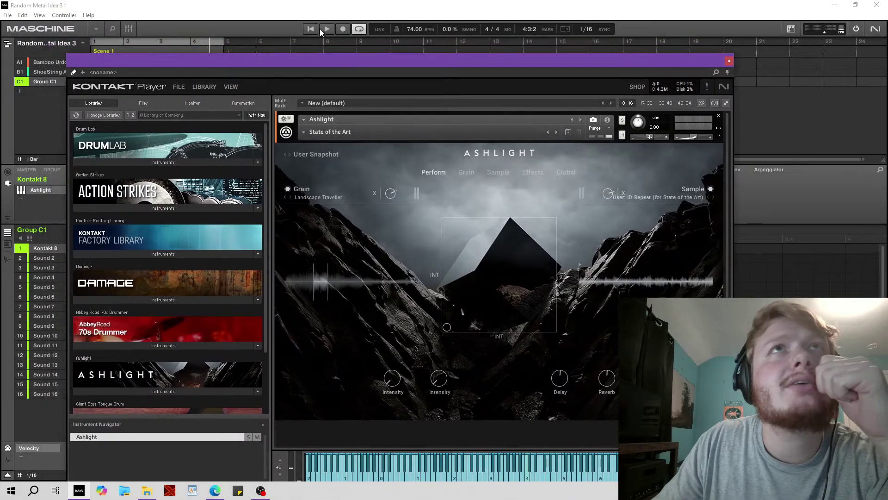
Load the Alloy Orchestra snapshot from Ashlight's factory Atmosphere category and audition it.
mouse_move(344, 71)
left_mouse_down()
mouse_move(321, 45)
mouse_move(344, 59)
left_mouse_up()
left_click(326, 29)
left_click_drag(429, 59, 427, 38)
left_click(284, 109)
mouse_move(294, 121)
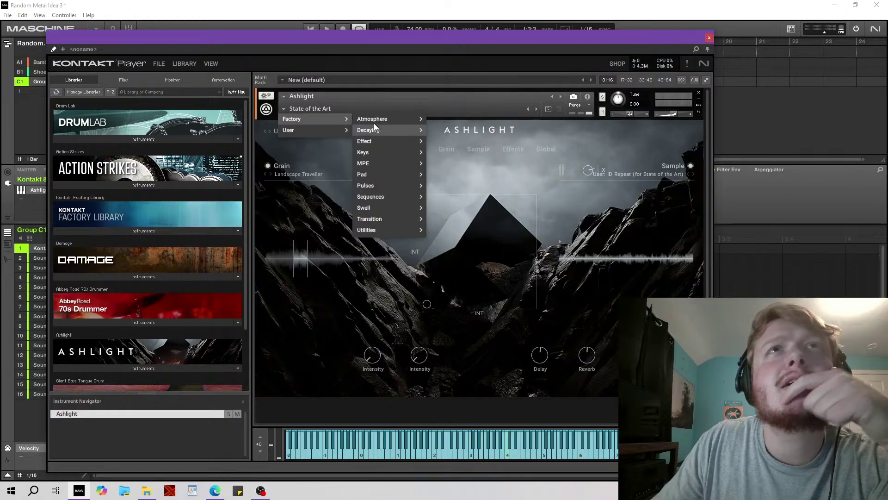
mouse_move(373, 120)
left_click(450, 114)
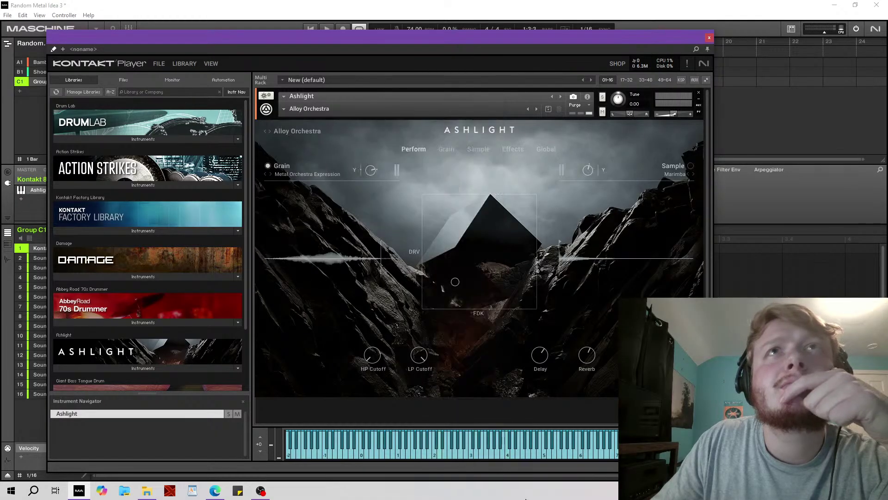
left_click(472, 453)
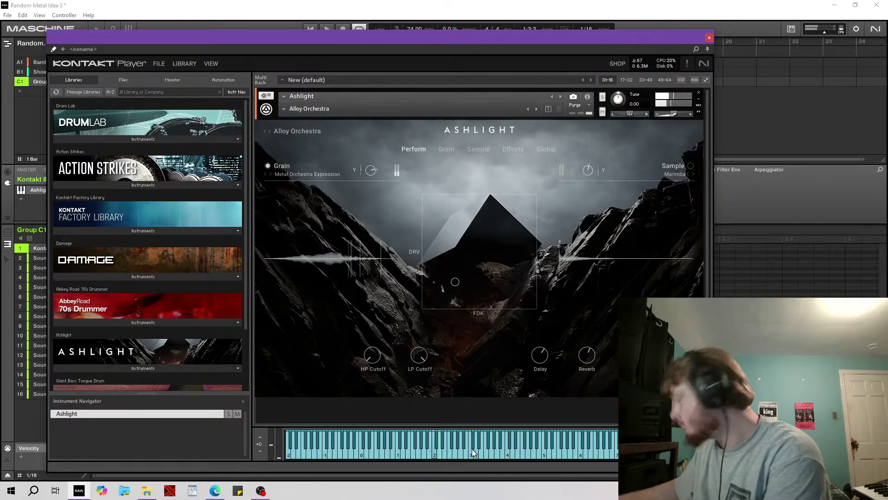
Step through the Ashlight snapshots to An Indian Summer and lower its XY pad point slightly.
left_click(269, 132)
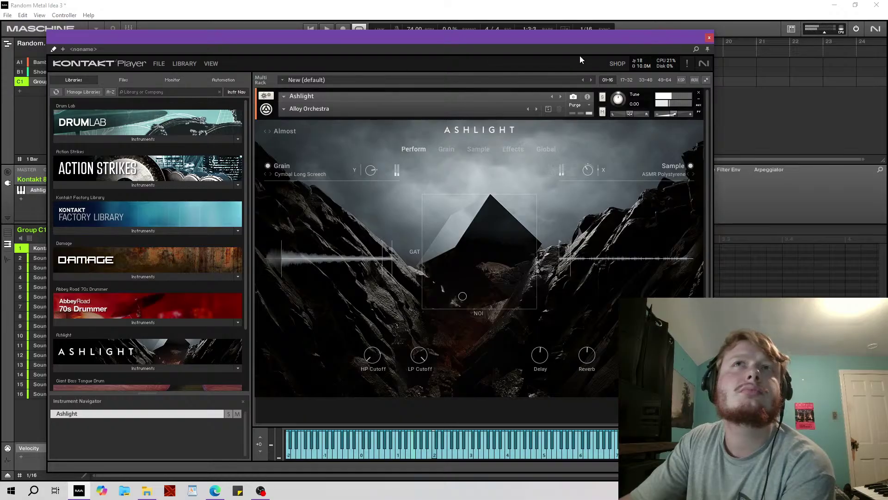
left_click(269, 132)
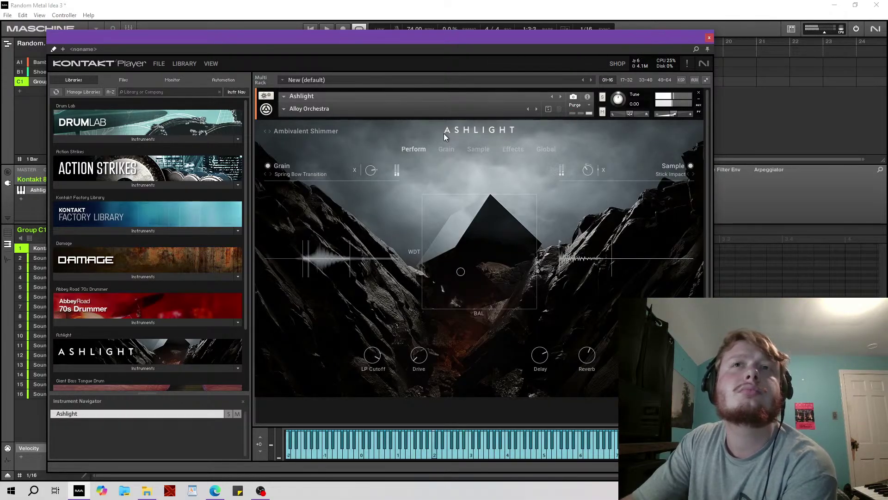
left_click(537, 109)
left_click(537, 109)
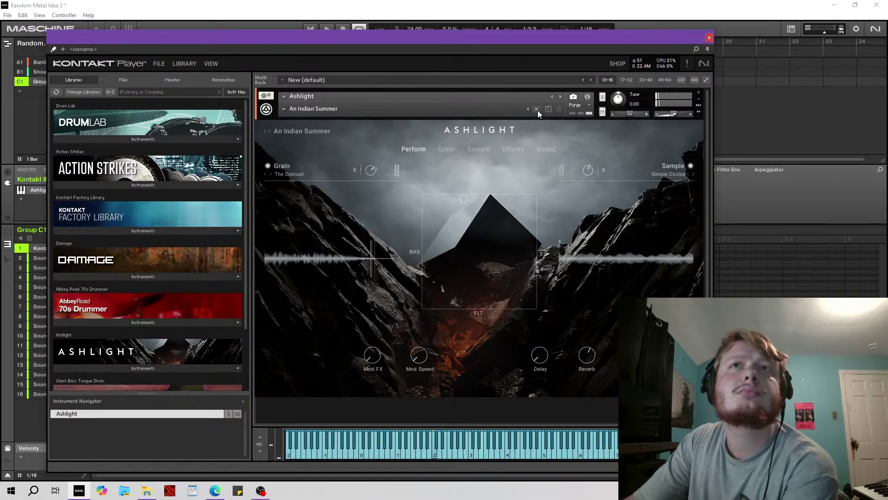
left_click(538, 109)
left_click(528, 110)
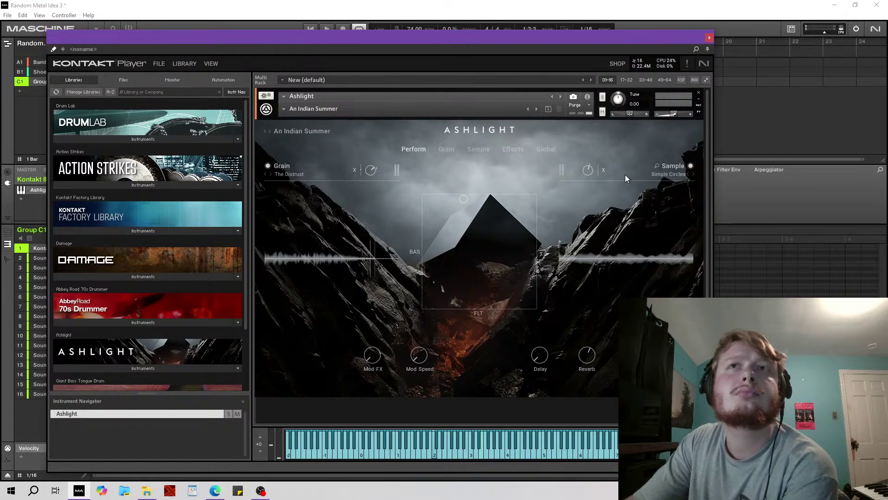
mouse_move(473, 193)
left_mouse_down()
mouse_move(473, 275)
mouse_move(489, 238)
mouse_move(494, 311)
mouse_move(522, 194)
mouse_move(517, 212)
mouse_move(537, 176)
mouse_move(476, 182)
mouse_move(524, 204)
mouse_move(473, 210)
left_mouse_up()
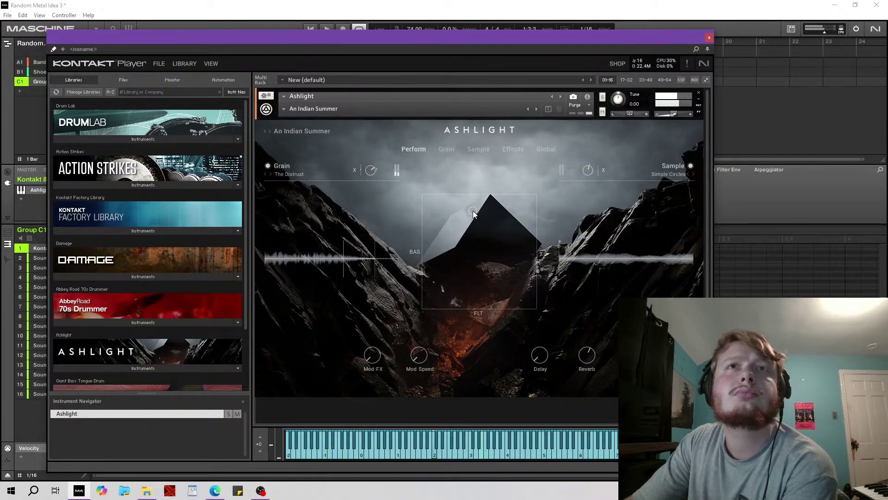
Examine the Grain, Effects and Sample settings of the An Indian Summer snapshot and close the instrument window.
left_click(451, 149)
left_click(517, 149)
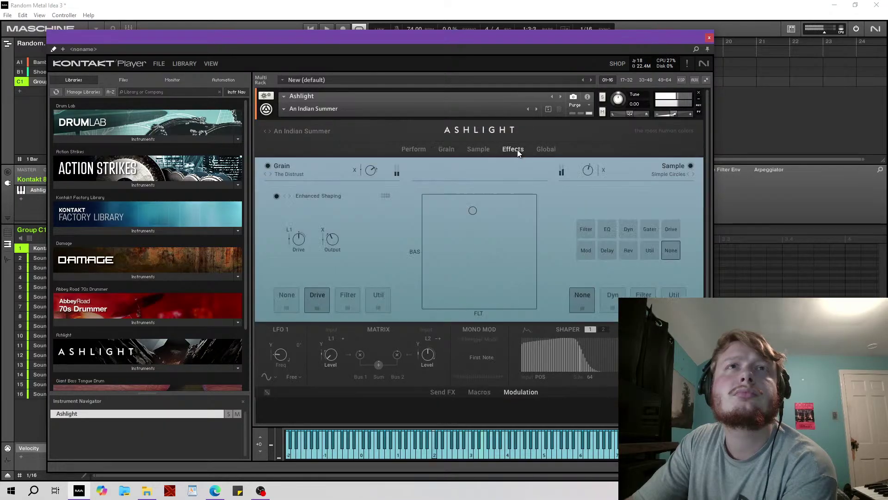
left_click(479, 150)
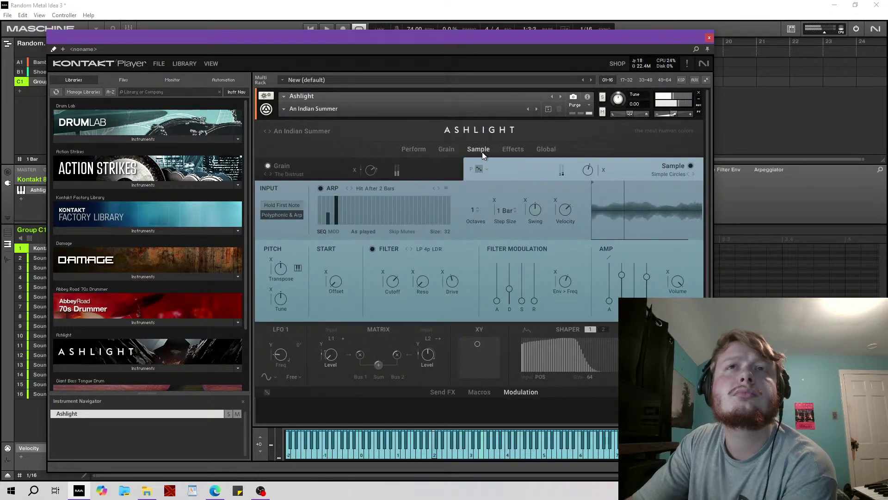
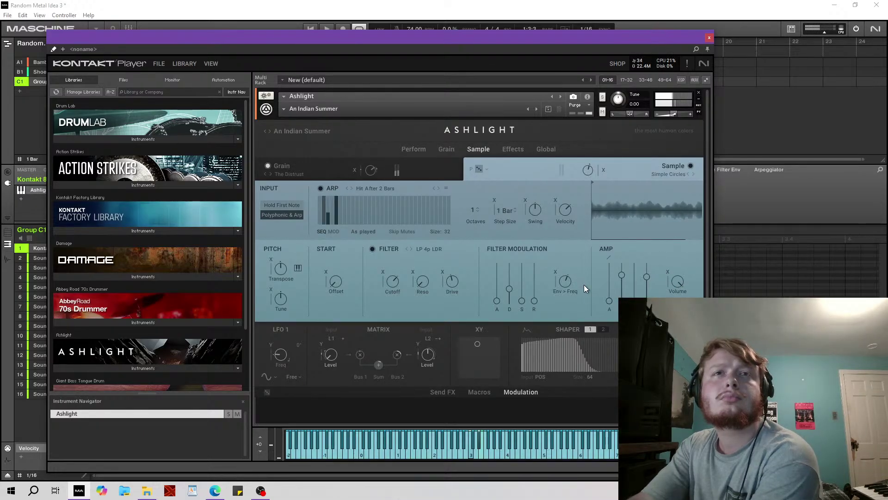
left_click(709, 38)
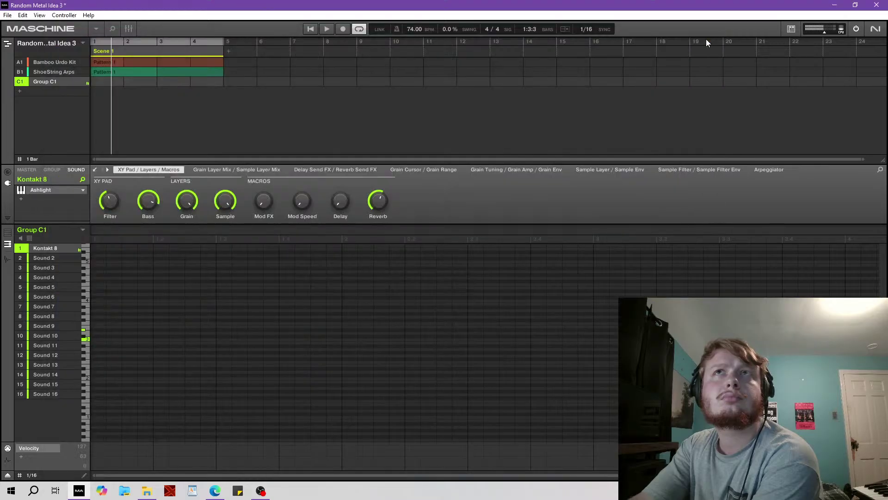
Draw C3 and a note three semitones above it for Kontakt 8, extending the pattern and both notes to four bars.
left_click(95, 340)
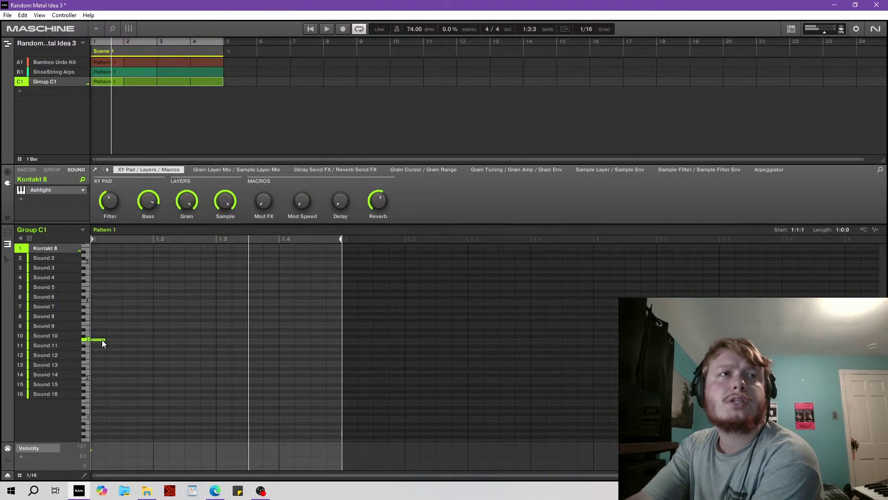
left_click_drag(103, 339, 595, 326)
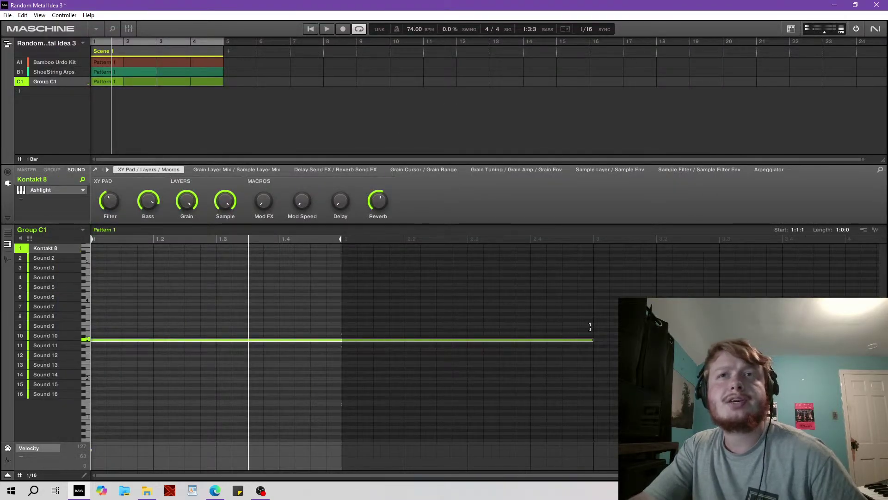
left_click(94, 330)
left_click_drag(104, 329, 591, 299)
mouse_move(342, 238)
left_mouse_down()
mouse_move(591, 240)
mouse_move(879, 259)
mouse_move(885, 276)
mouse_move(801, 270)
left_mouse_up()
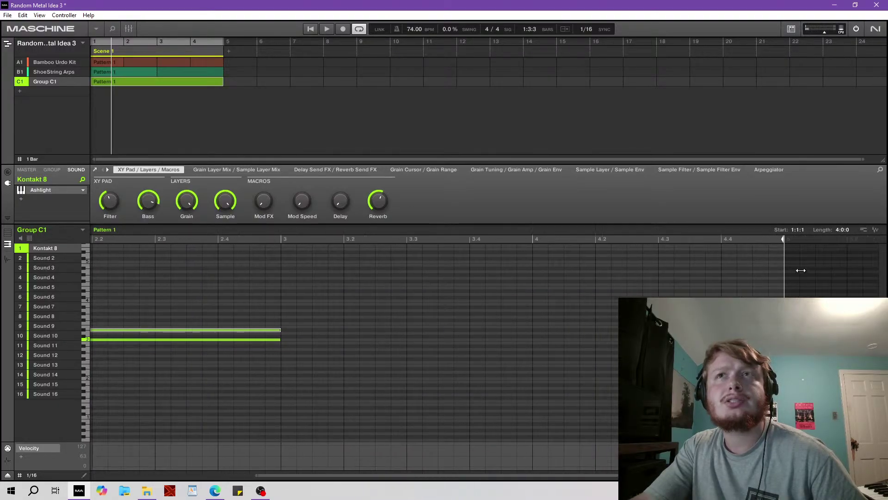
left_click_drag(255, 474, 99, 467)
left_click_drag(513, 358, 694, 326)
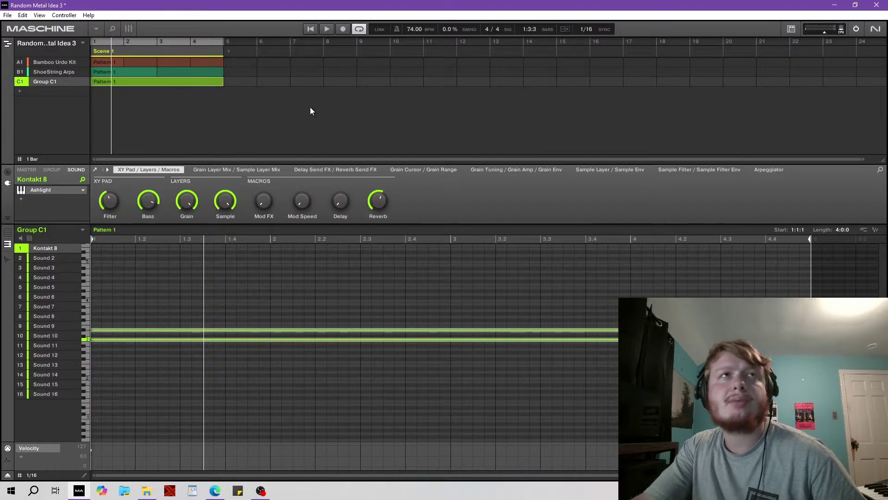
Transpose both held notes down one semitone and up two octaves, playing the pattern from the start to compare.
left_click_drag(883, 303, 883, 335)
scroll(451, 343, "up", 2)
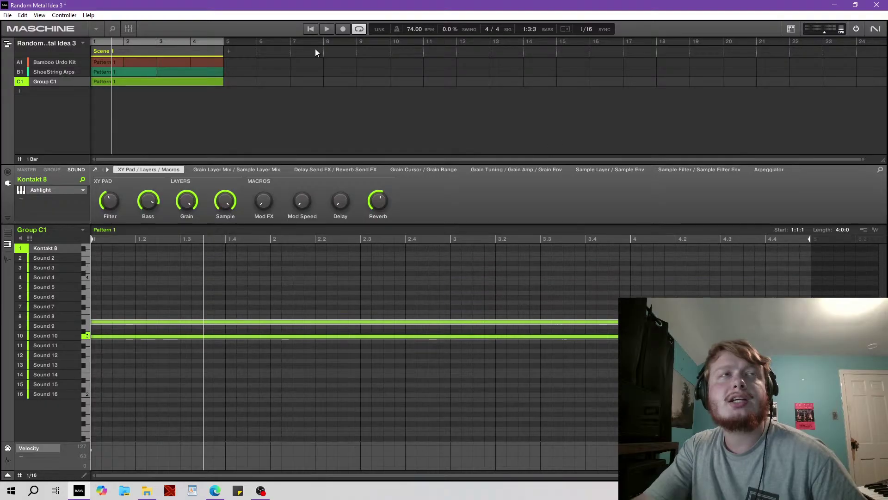
left_click(311, 30)
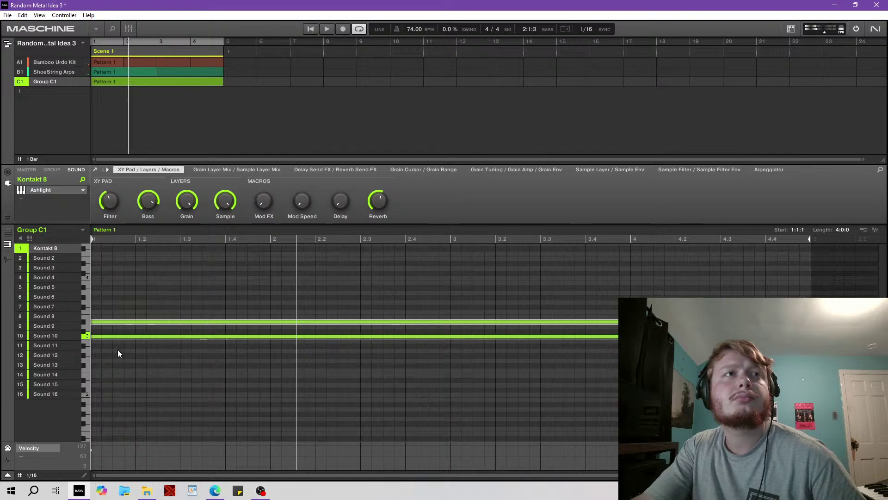
left_click_drag(123, 335, 120, 341)
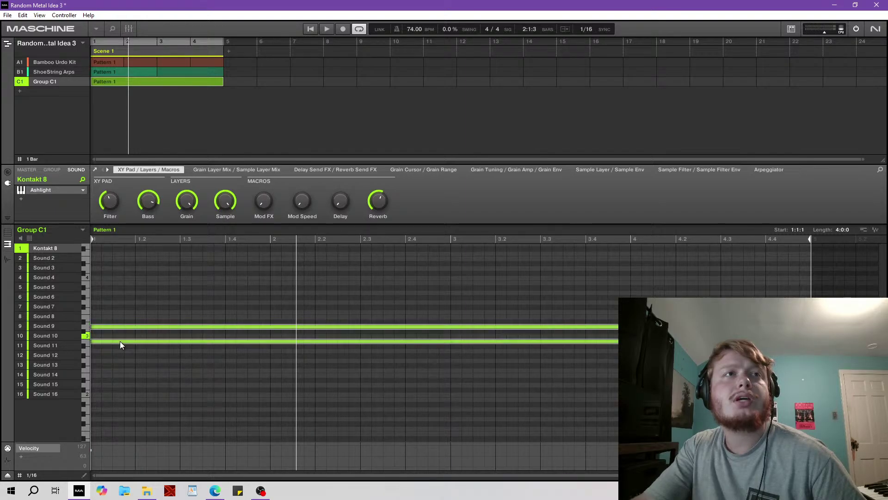
left_click(306, 29)
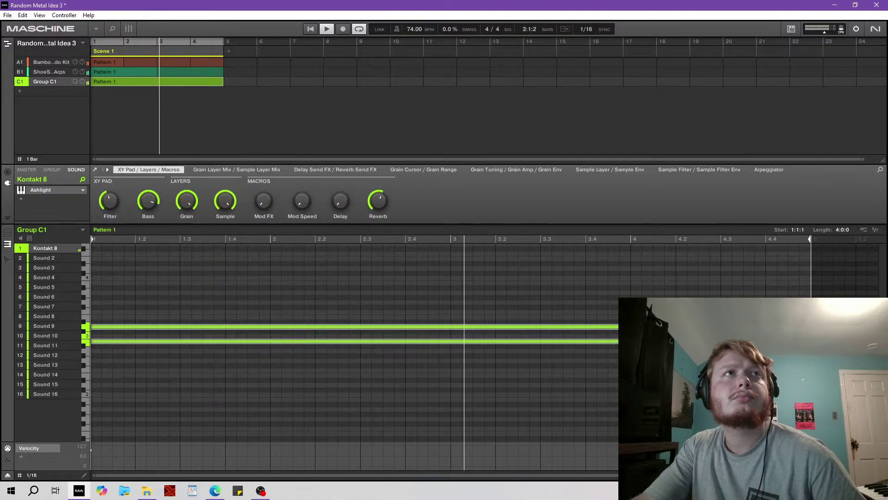
left_click_drag(99, 343, 93, 286)
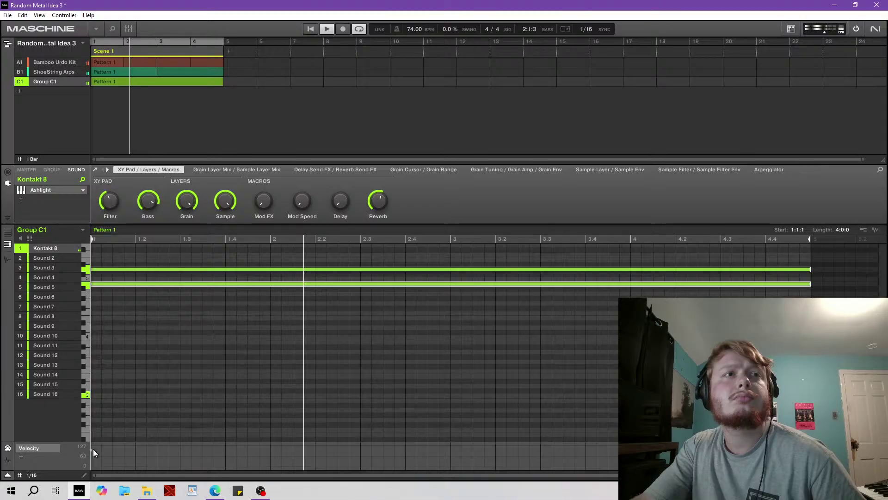
Add a third note at F#4 below the other two, held for all four bars, and play the chord from the start.
left_click(137, 309)
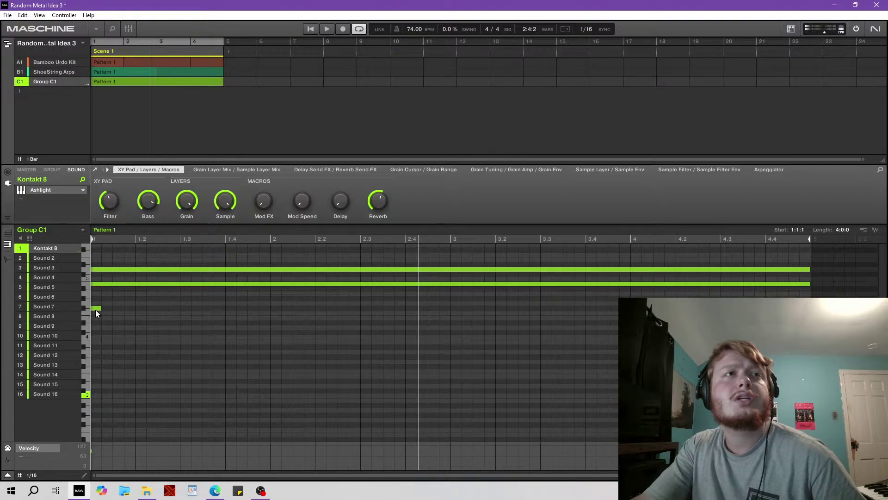
left_click_drag(101, 308, 728, 294)
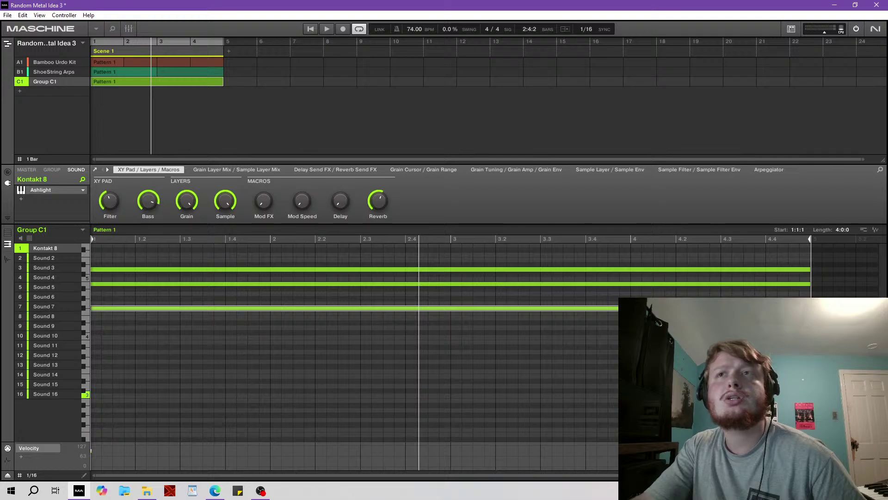
left_click(106, 284)
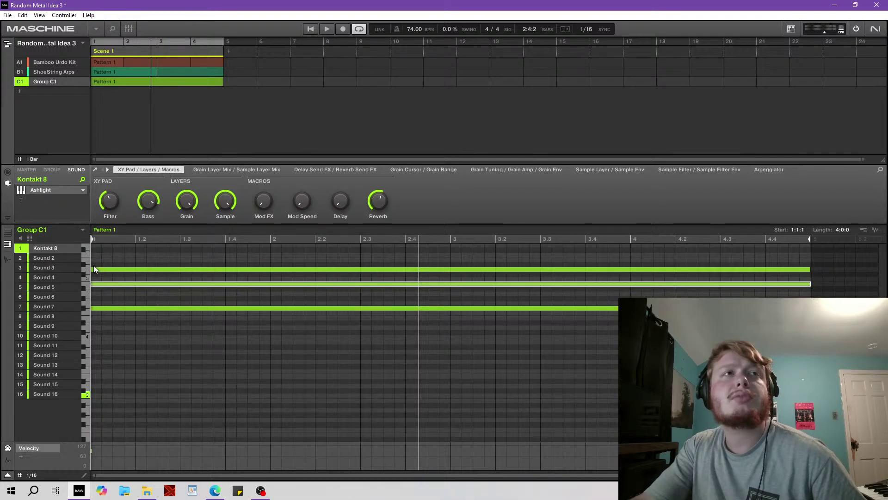
left_click(101, 309)
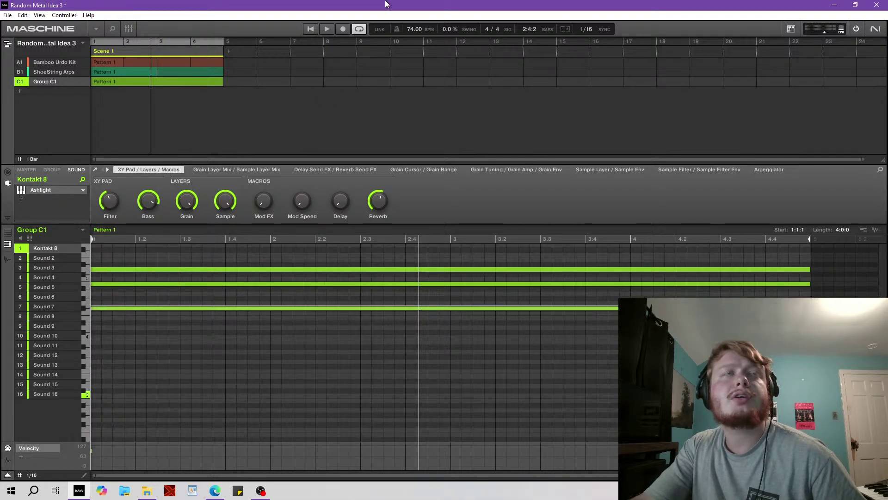
left_click(309, 29)
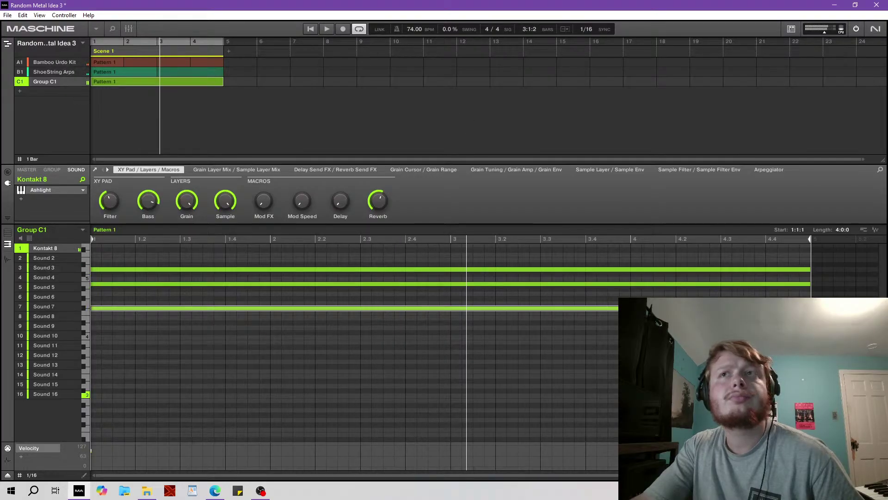
Shorten the three-note chord to end at 3.2 and place a copy starting there, five semitones lower.
left_click_drag(867, 346, 495, 252)
left_click_drag(810, 277, 495, 276)
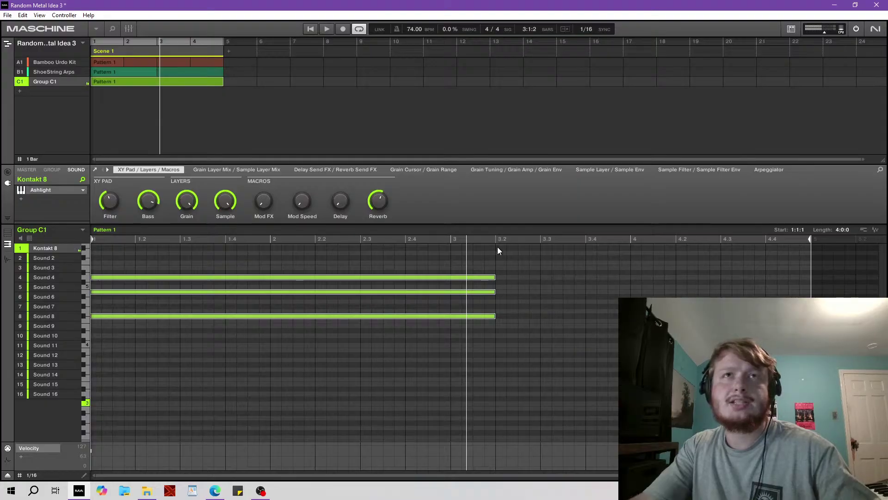
left_click_drag(499, 296, 510, 296)
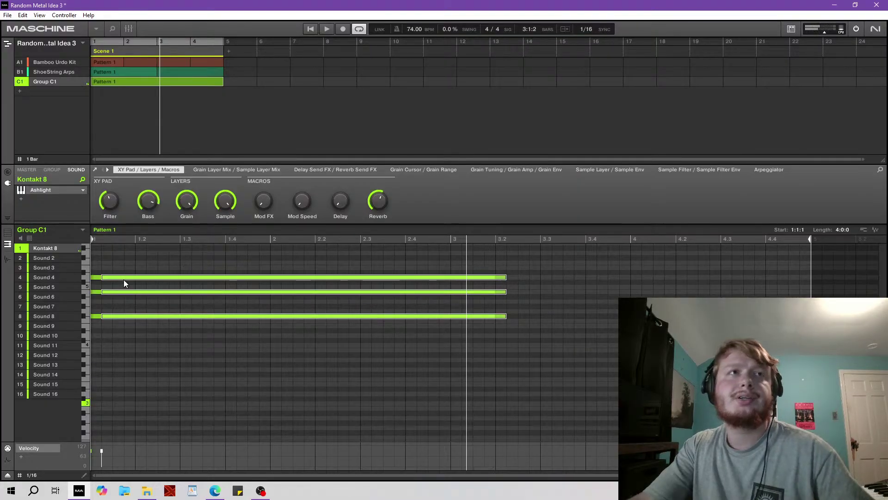
left_click_drag(125, 280, 515, 301)
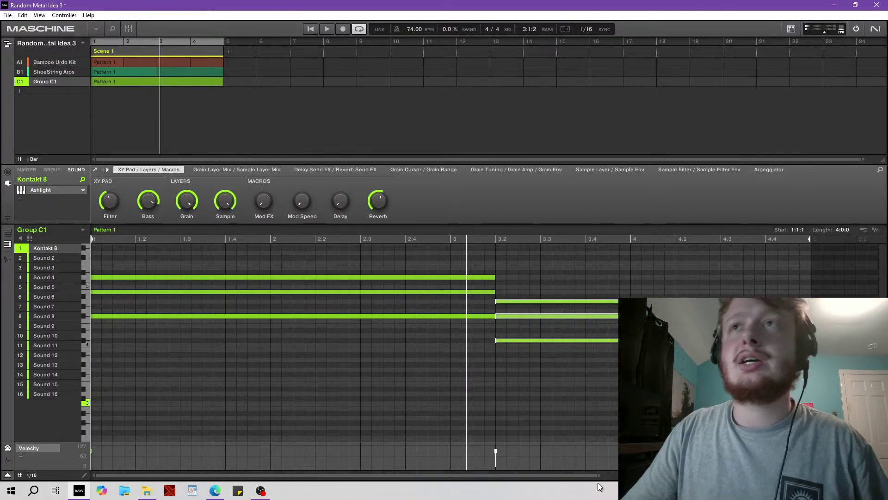
left_click_drag(600, 475, 787, 475)
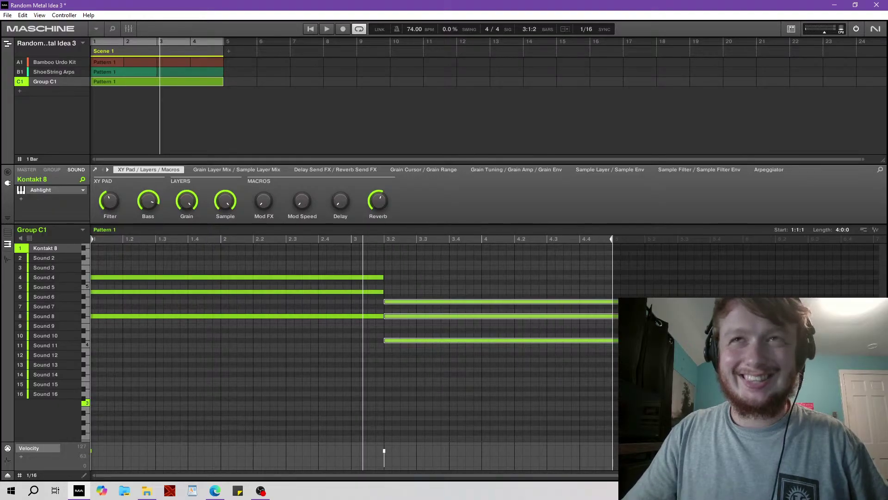
left_click(324, 28)
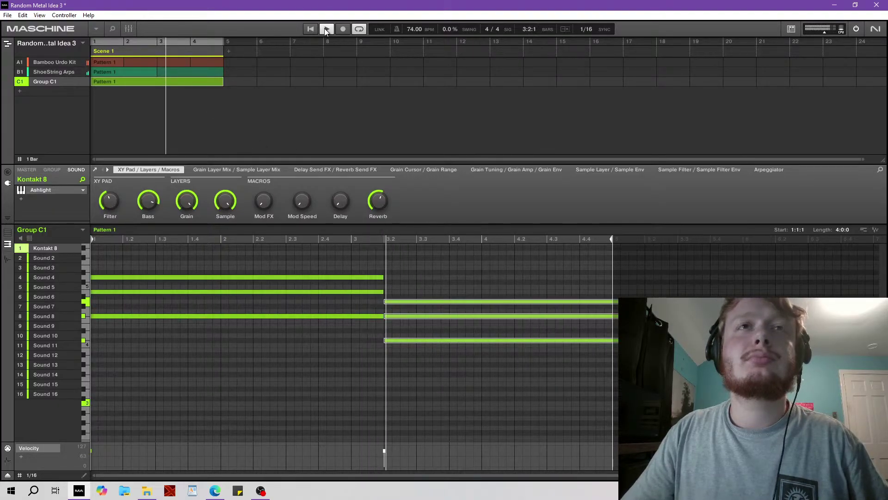
Mute the Bamboo Urdu Kit and ShoeString Arps groups and open the Ashlight instrument's editor.
left_click(19, 62)
left_click(19, 72)
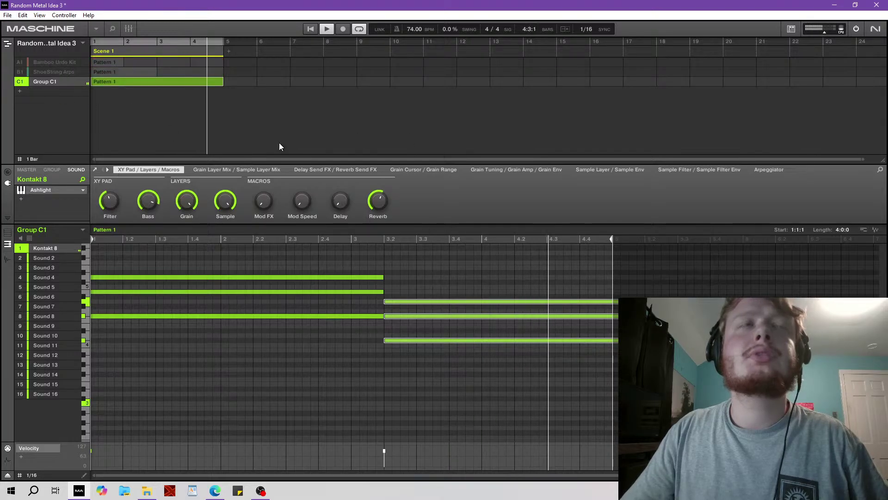
left_click(60, 190)
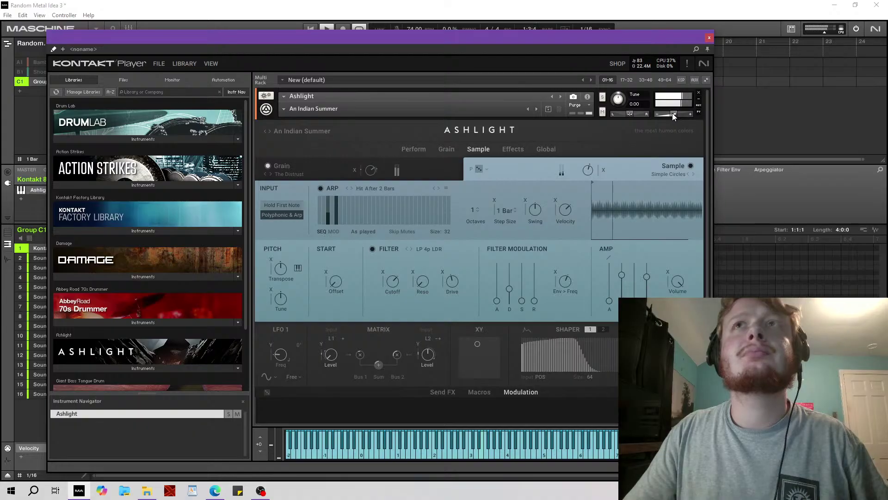
Audition the Ashlight snapshots Abuse of Confidence and Aerial, and load All In The Game.
left_click(536, 109)
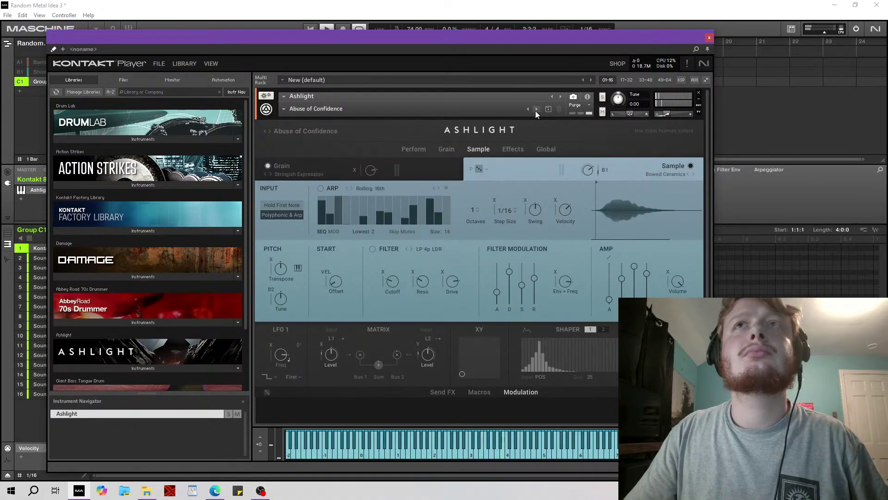
left_click_drag(491, 40, 557, 27)
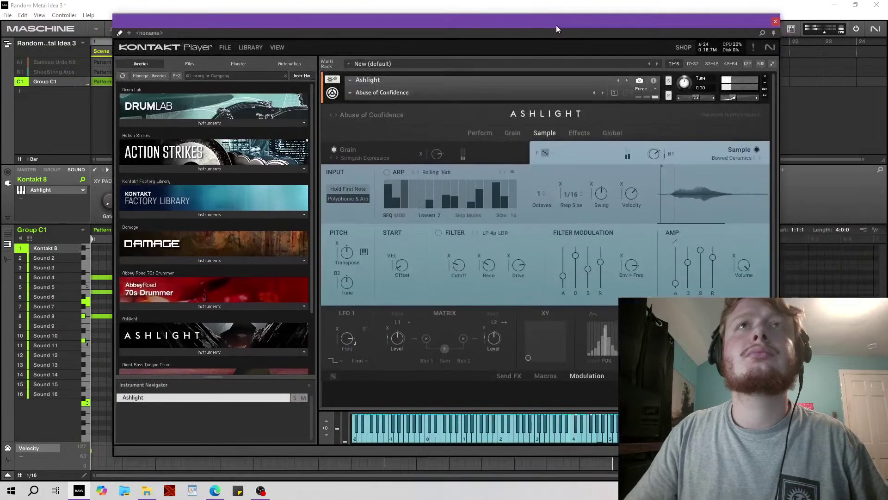
left_click(602, 93)
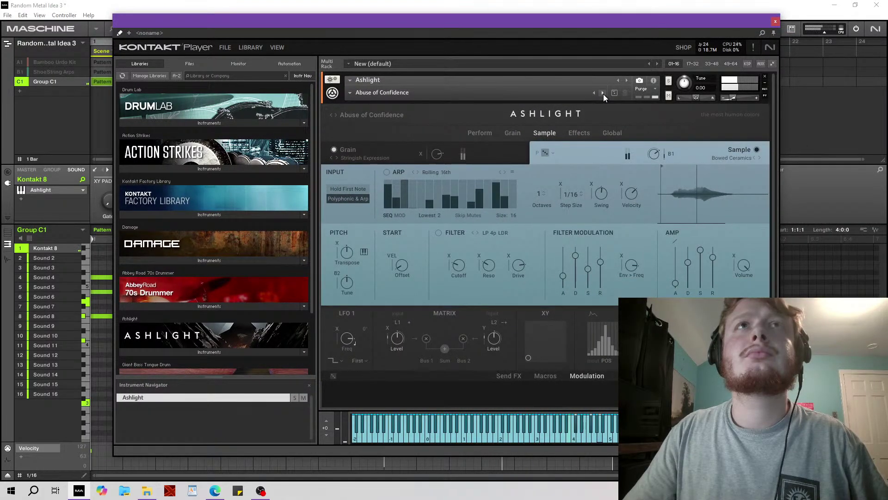
mouse_move(613, 21)
left_mouse_down()
mouse_move(659, 174)
mouse_move(533, 408)
mouse_move(637, 82)
mouse_move(613, 37)
left_mouse_up()
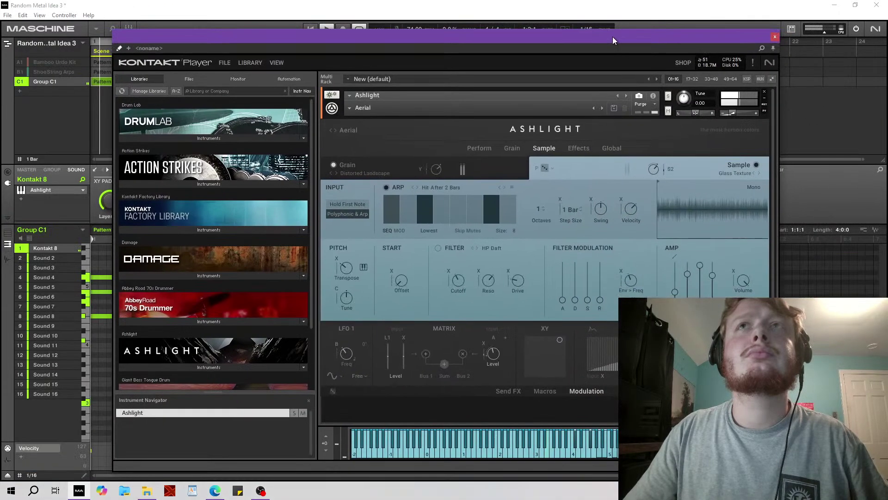
left_click(603, 108)
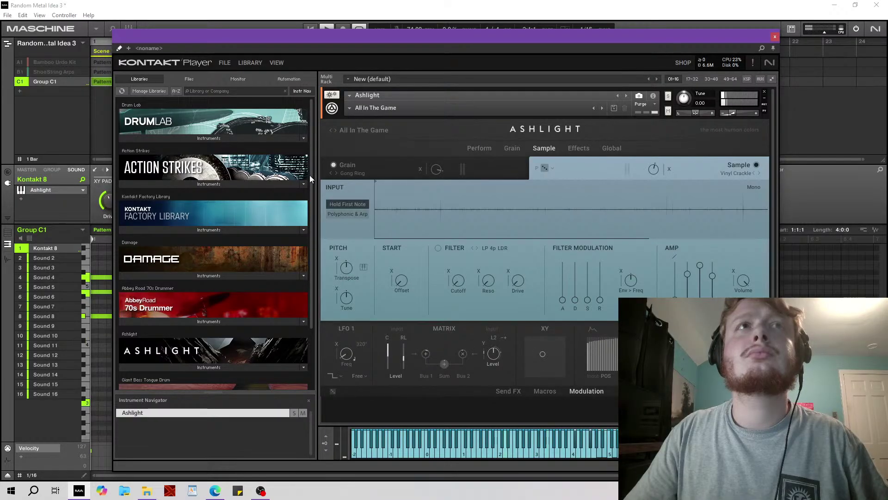
Shorten the first chord to end at bar 3 and extend the second chord's start back to meet it.
left_click_drag(469, 42, 537, 348)
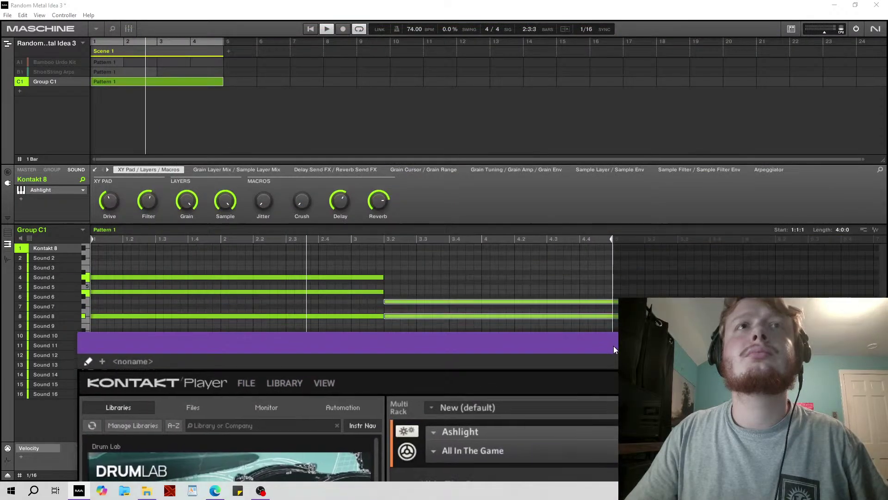
left_click_drag(323, 248, 379, 333)
left_click_drag(382, 276, 359, 277)
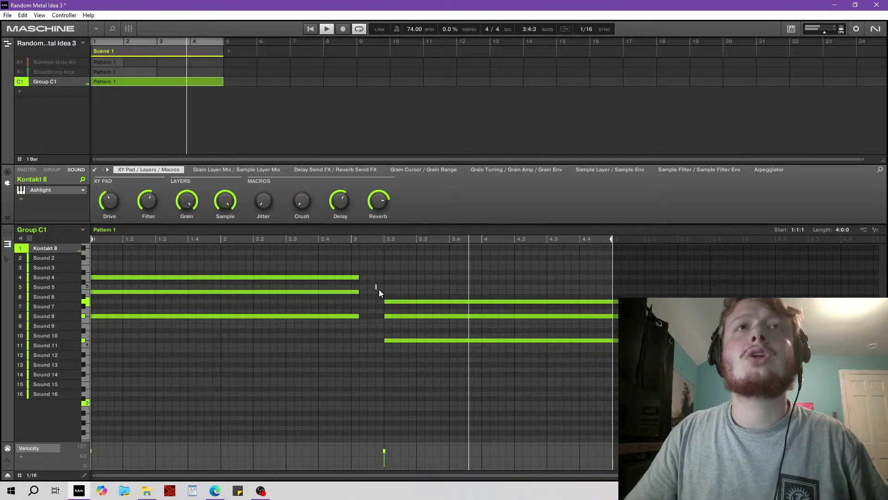
left_click_drag(357, 316, 351, 316)
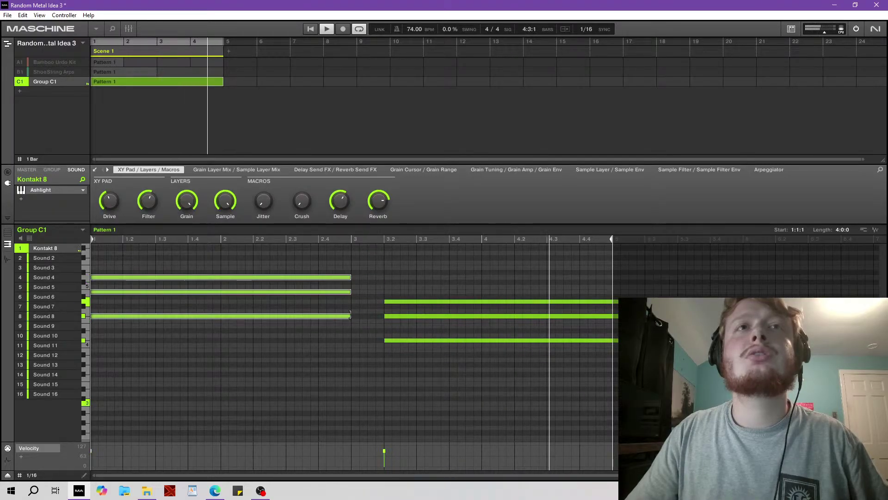
left_click_drag(382, 286, 356, 340)
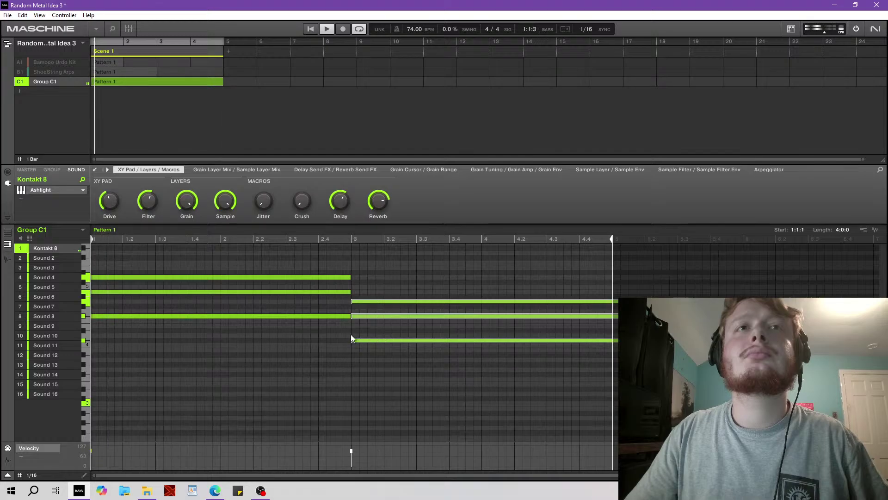
left_click_drag(390, 463, 91, 448)
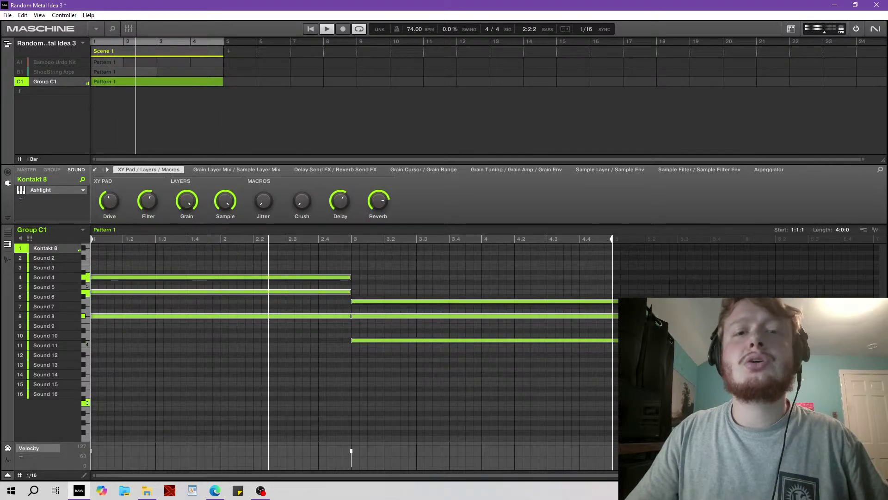
Lower the Drive amount of the grain layer's Enhanced Shaping effect and switch off the Lofi master effect.
left_click_drag(379, 372, 343, 8)
left_click(481, 115)
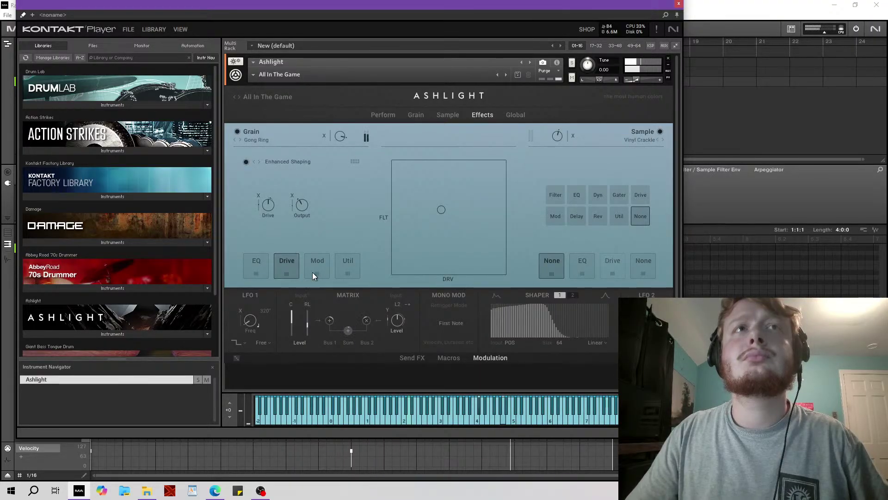
left_click_drag(278, 251, 302, 342)
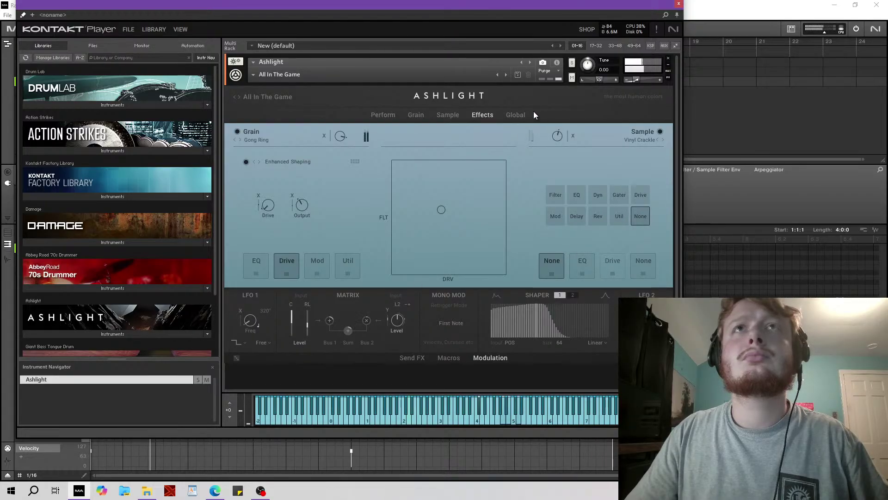
left_click(516, 115)
left_click(588, 268)
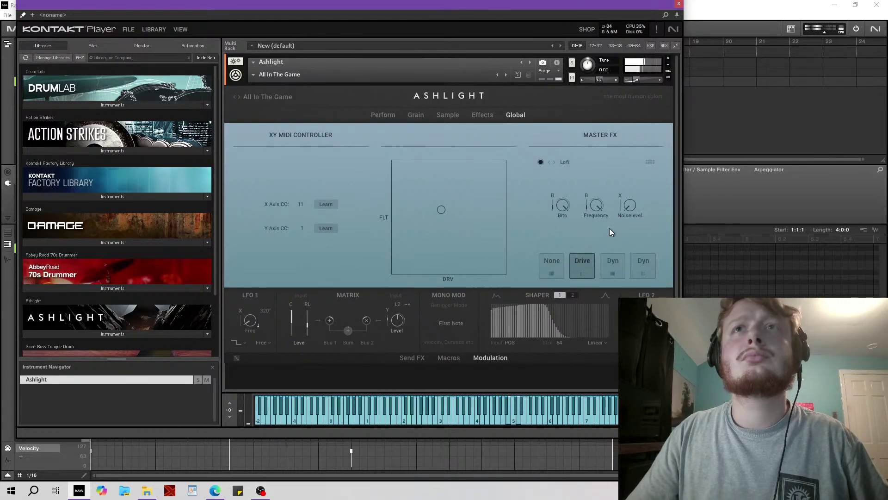
left_click(541, 162)
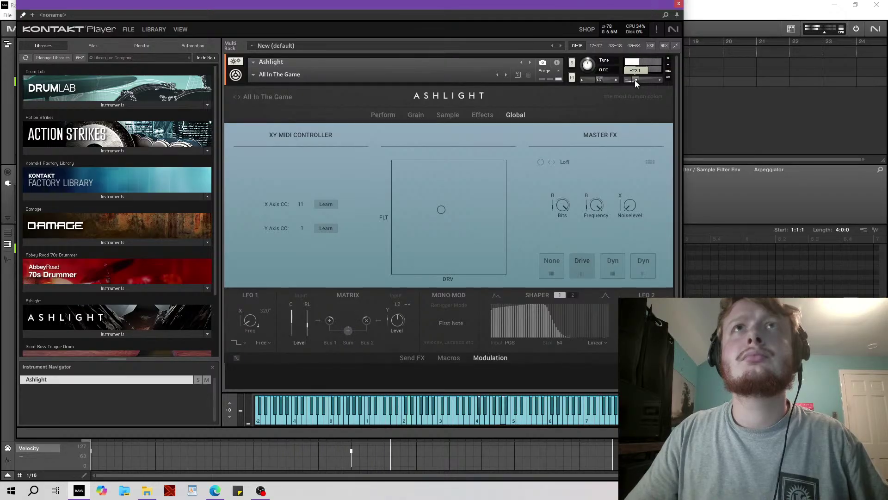
Try different levels for the sample layer and assign a reverb to its first effect slot.
left_click(486, 114)
left_click_drag(559, 145, 565, 129)
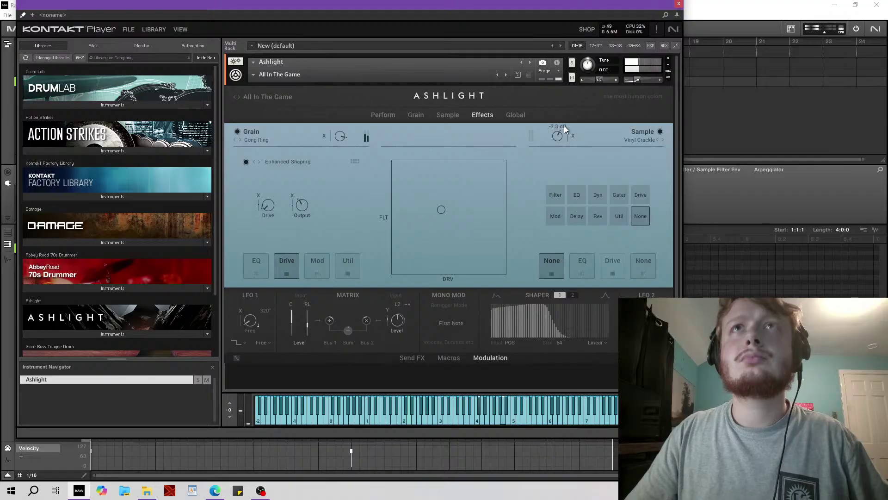
left_click_drag(566, 98, 573, 134)
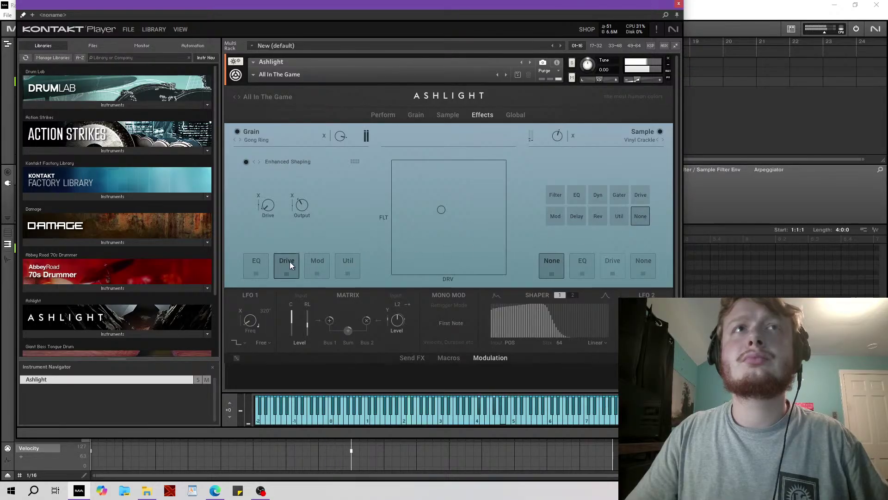
left_click(599, 216)
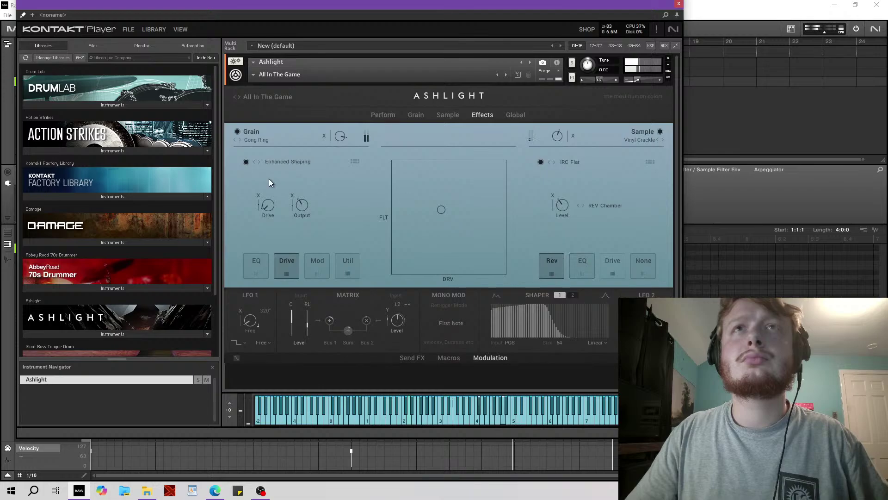
Replace the grain layer's Drive effect with a reverb at 13.7 dB and lower the grain layer's level to -18.0 dB.
left_click(315, 266)
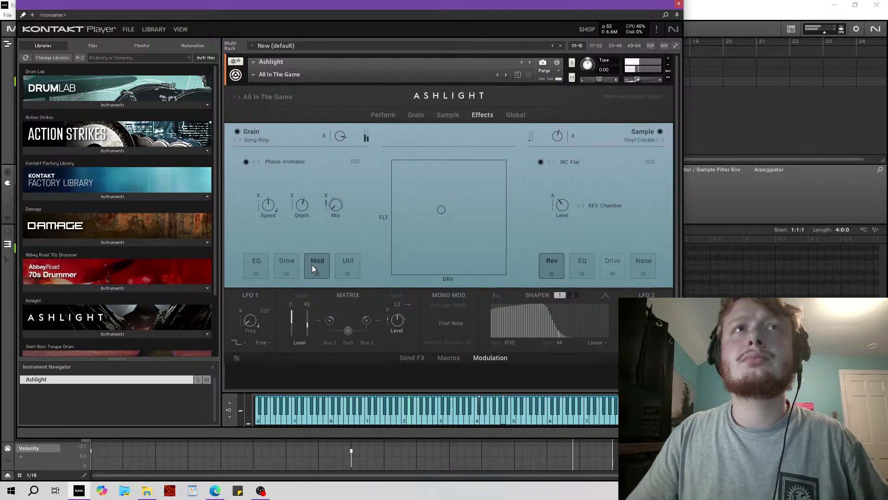
left_click(284, 270)
left_click(357, 162)
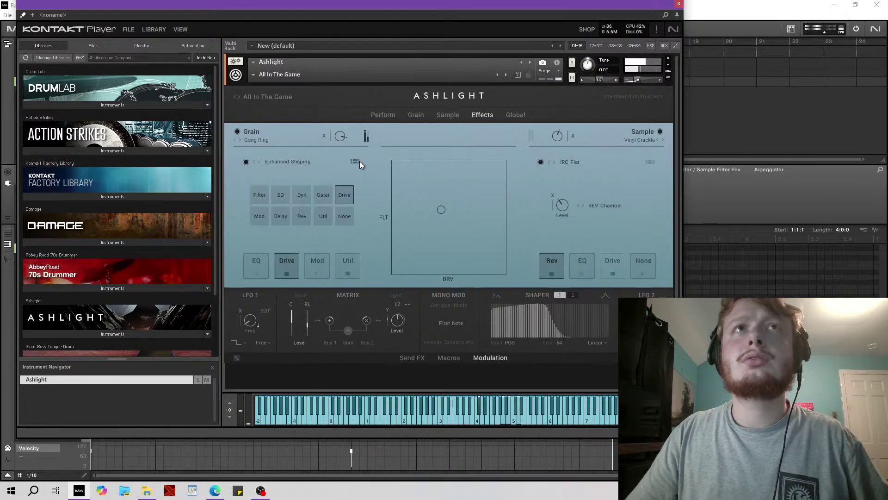
left_click(295, 217)
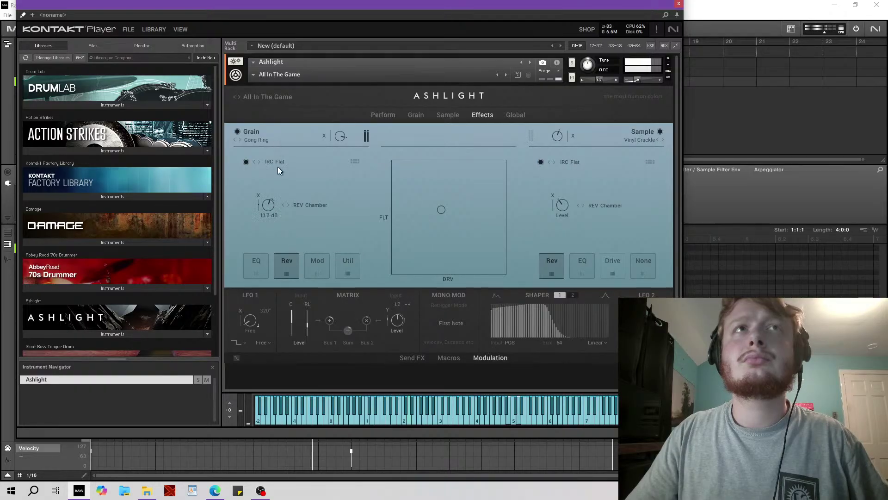
left_click_drag(345, 140, 359, 239)
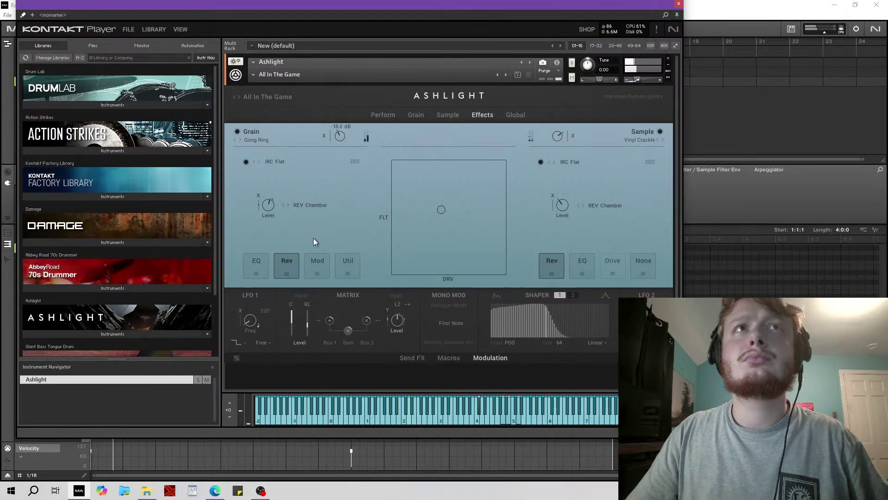
Shorten the grain envelope's attack, reduce the grain range's maximum, and close the Ashlight editor.
left_click(447, 115)
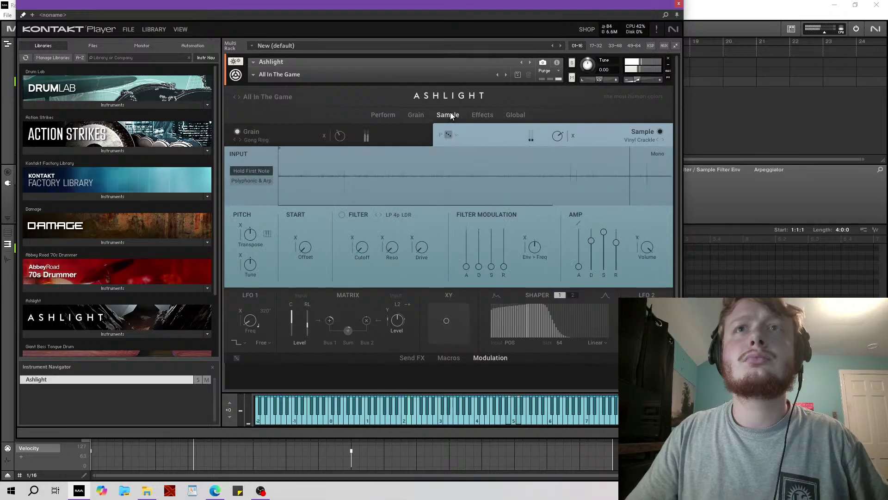
left_click(419, 118)
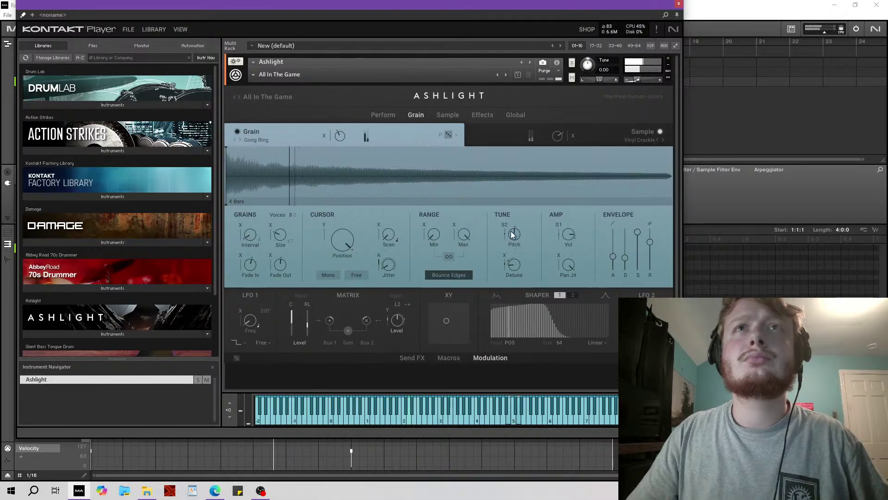
left_click_drag(616, 262, 631, 247)
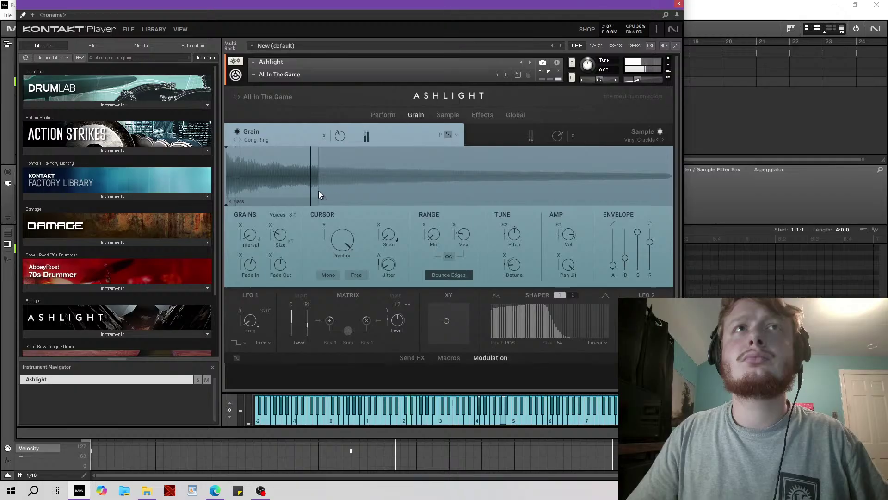
left_click(481, 117)
left_click(445, 117)
left_click(394, 116)
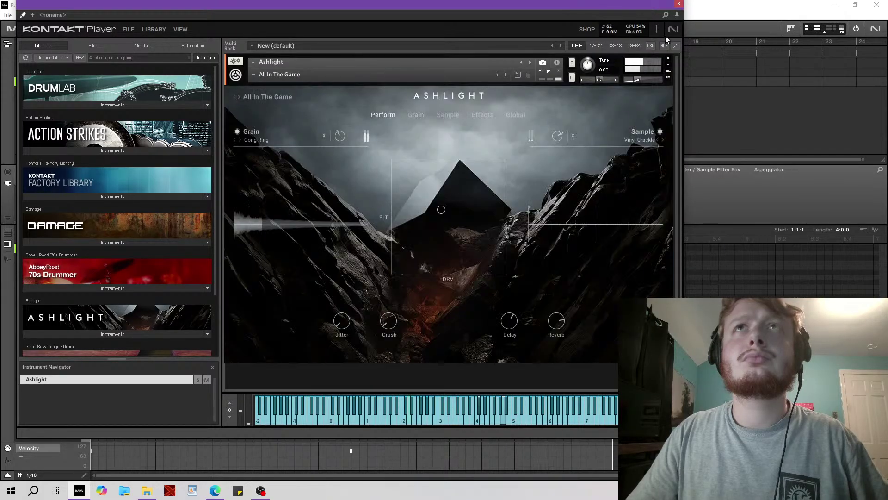
left_click(679, 4)
Transpose both chords down one octave and play the pattern from the start.
left_click_drag(461, 382, 78, 273)
left_click_drag(112, 318, 104, 379)
left_click(312, 30)
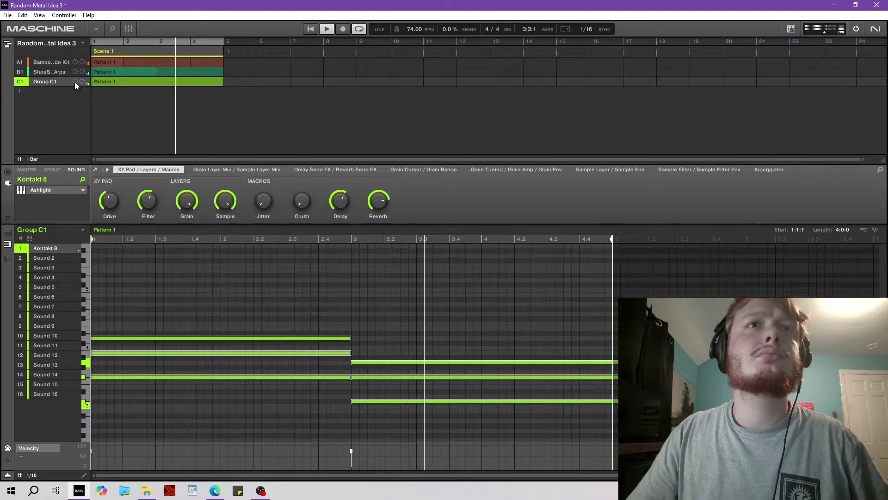
Reopen the Ashlight editor and narrow the grain range to the very start of the Gong Ring sample.
left_click(67, 190)
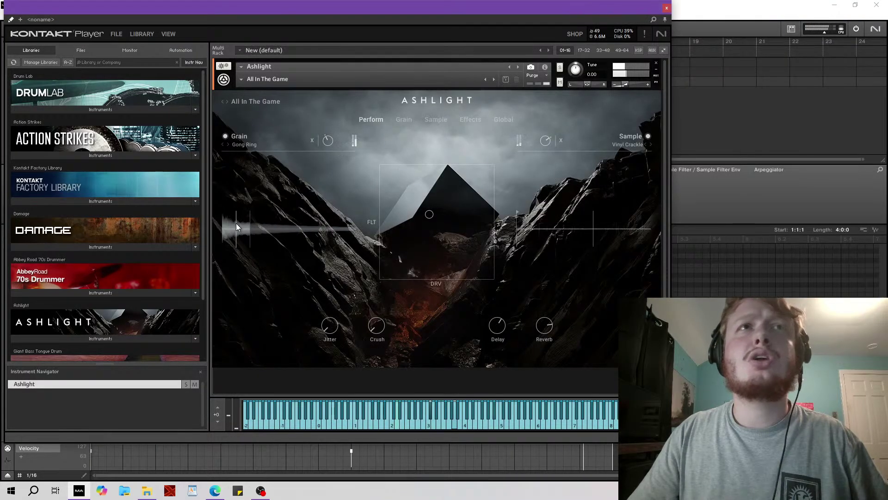
left_click_drag(249, 231, 231, 233)
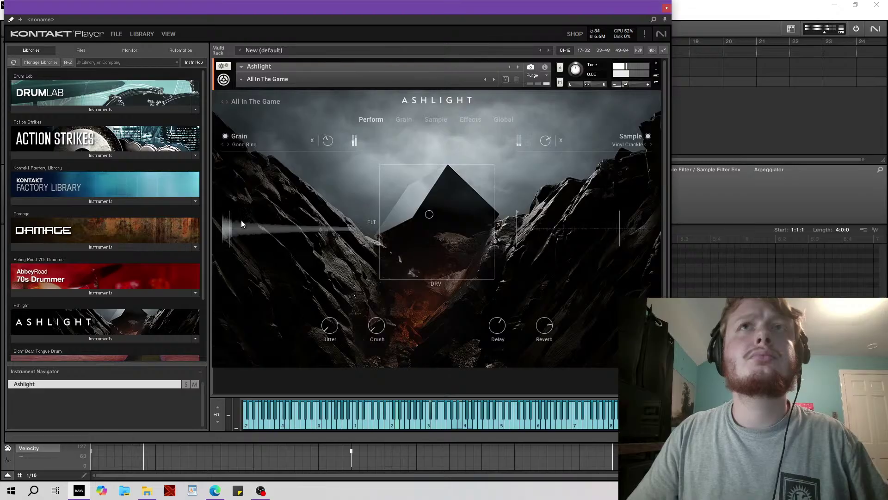
left_click(401, 121)
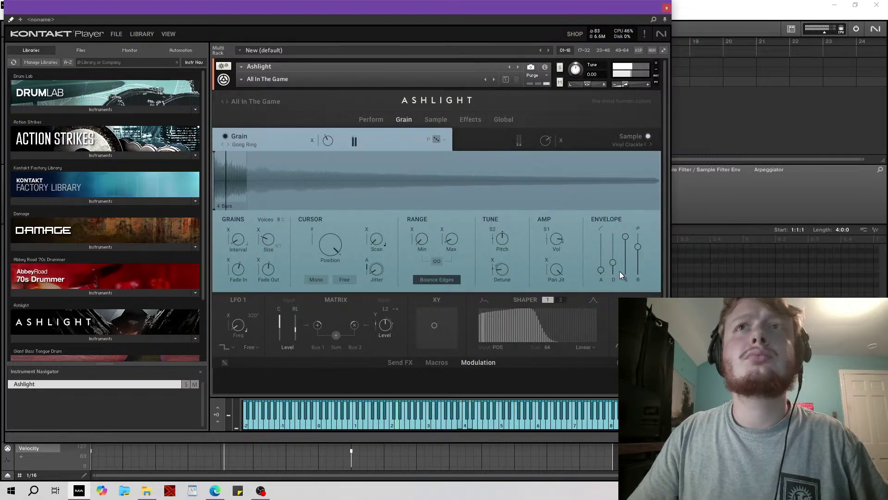
Shorten the grain envelope's release and set the grain Fade In to 1.0 ms.
left_click(499, 120)
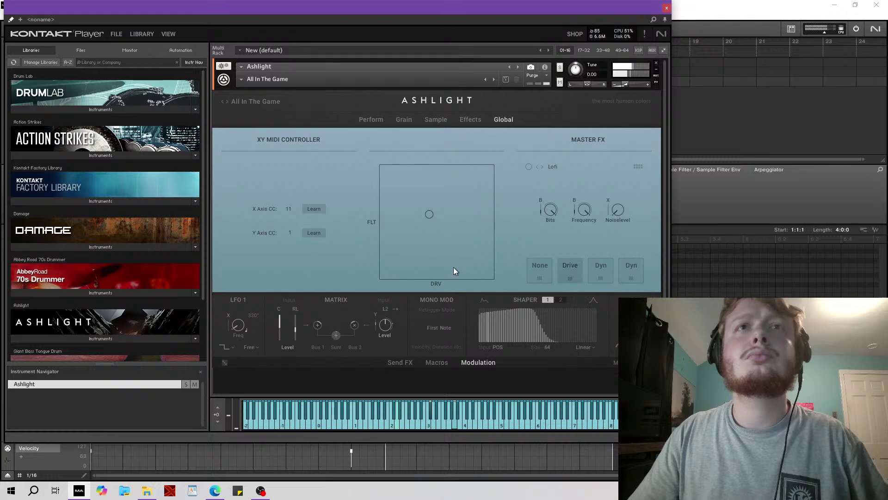
left_click(471, 120)
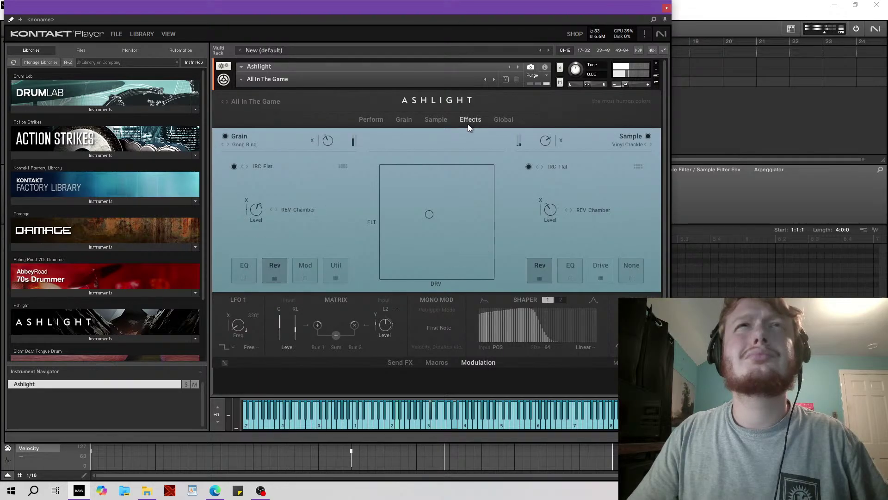
left_click(404, 119)
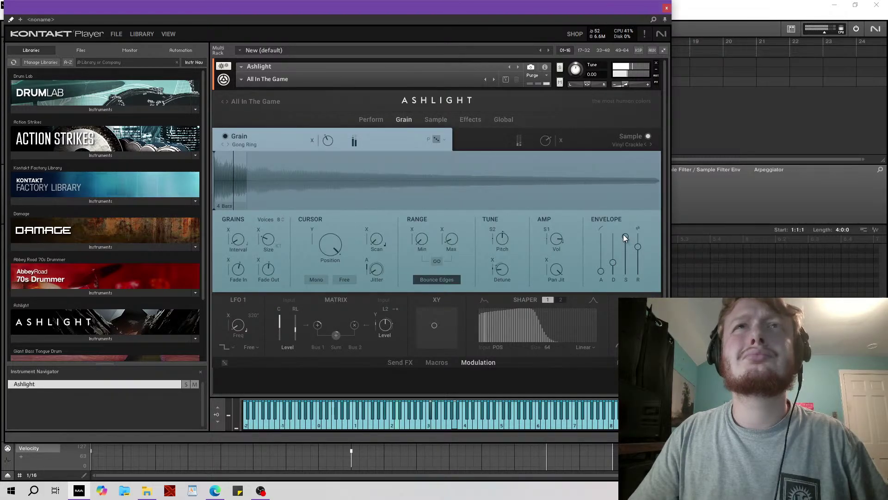
left_click_drag(645, 267, 643, 280)
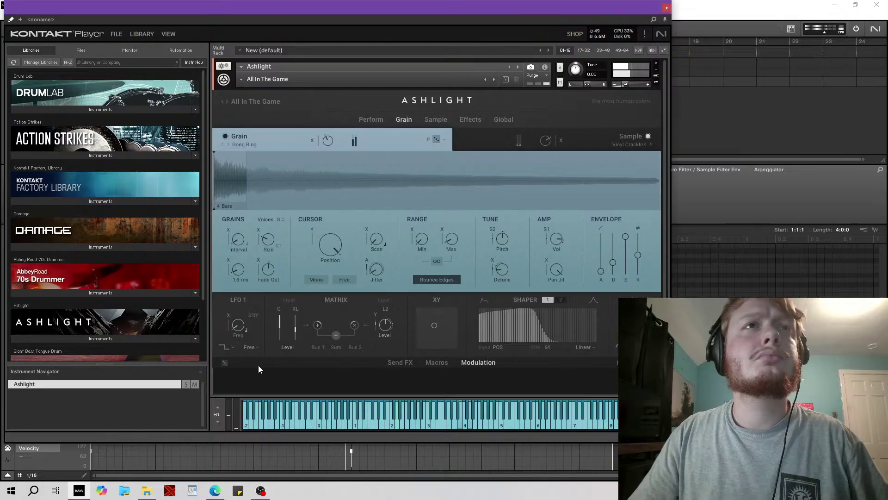
Shorten the grain Fade In, narrow the grain range further towards the start of the Gong Ring sample, and close the Ashlight editor.
left_click_drag(237, 272, 237, 283)
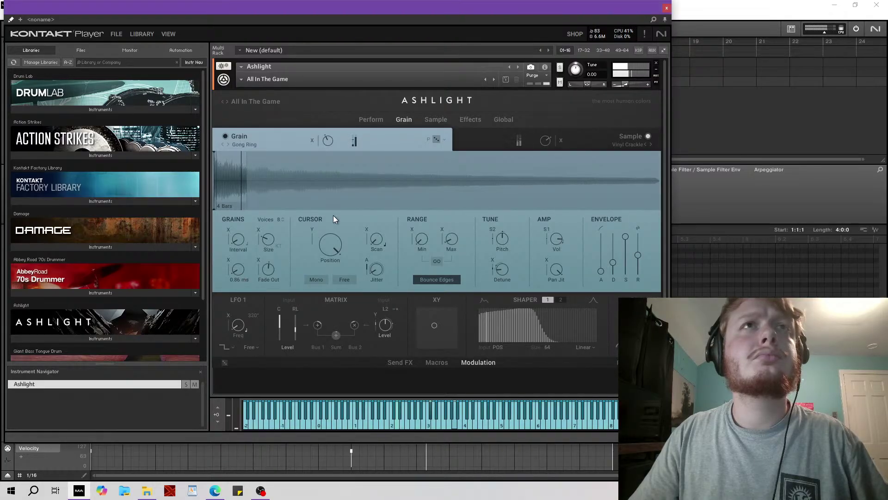
mouse_move(245, 189)
left_mouse_down()
mouse_move(224, 189)
mouse_move(232, 193)
left_mouse_up()
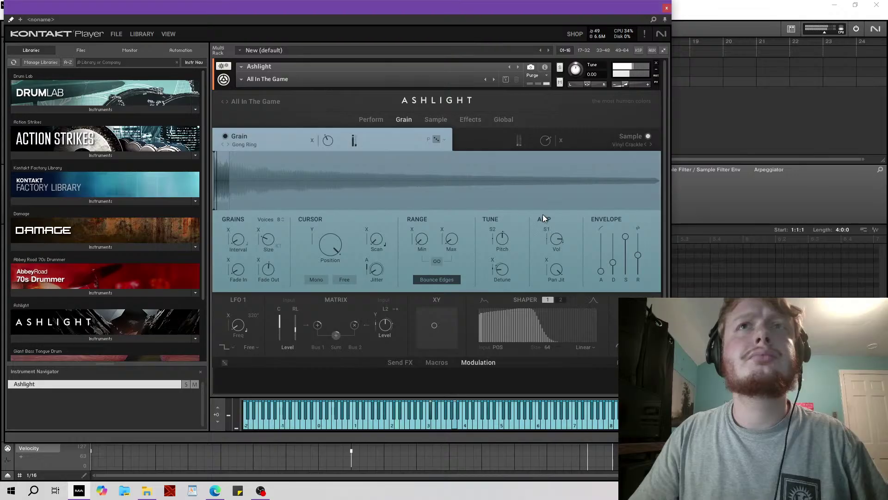
left_click(667, 9)
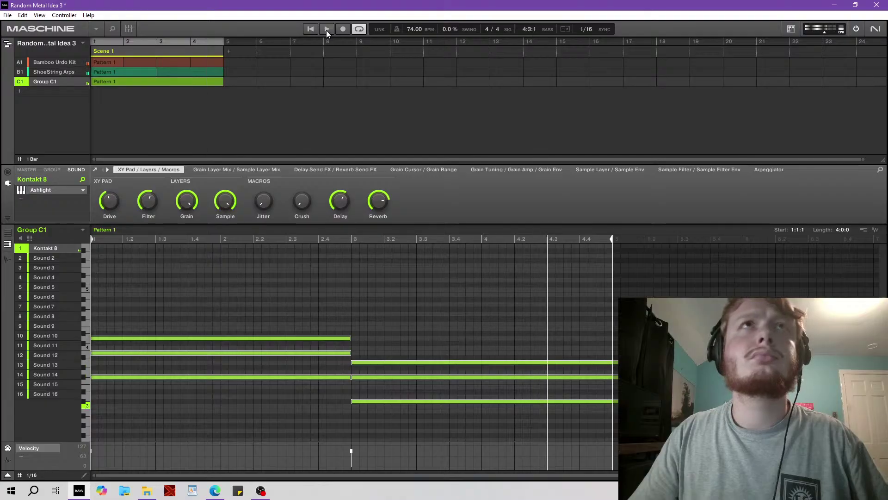
Save the Random Metal Idea 3 project.
left_click(7, 15)
left_click(27, 59)
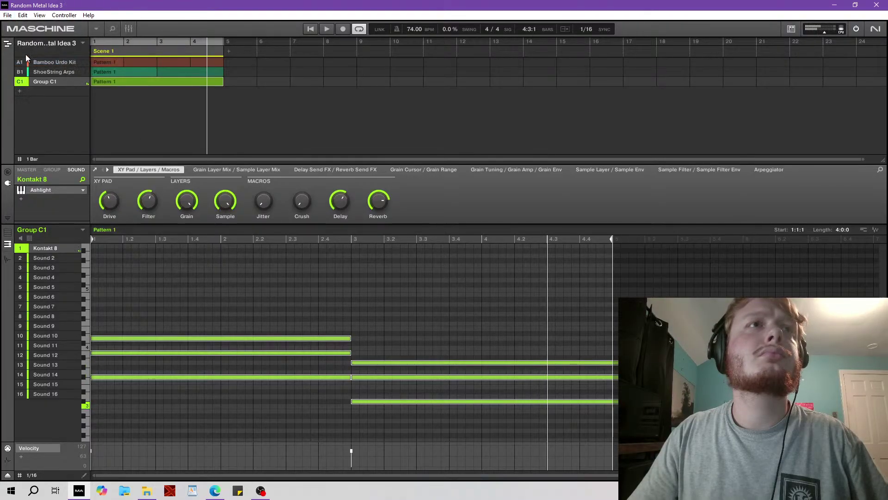
Open the first Absynth 5 sound of ShoeString Arps in the piano roll and transpose its pattern notes up one semitone.
left_click(45, 73)
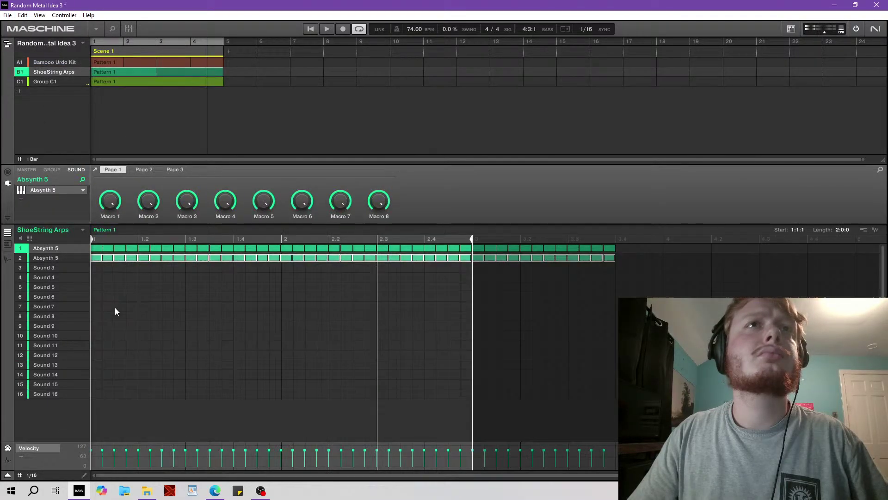
left_click(8, 243)
left_click_drag(528, 282, 90, 394)
scroll(89, 302, "down", 1)
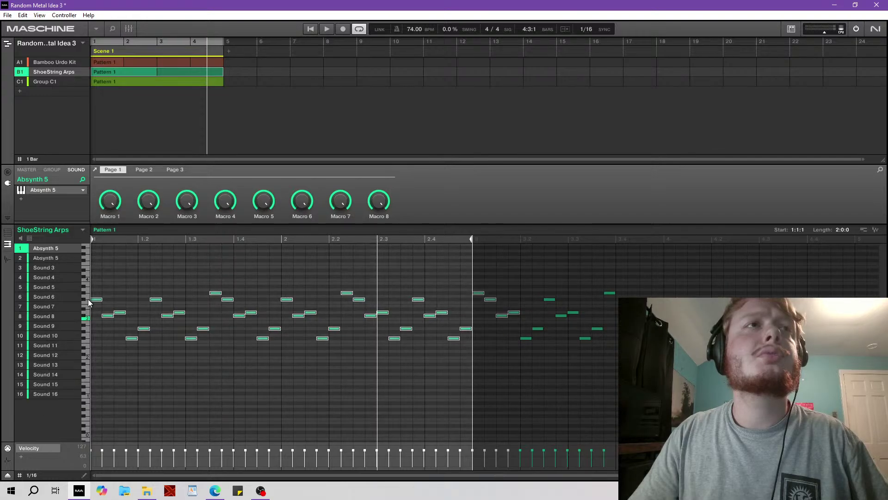
key("Up")
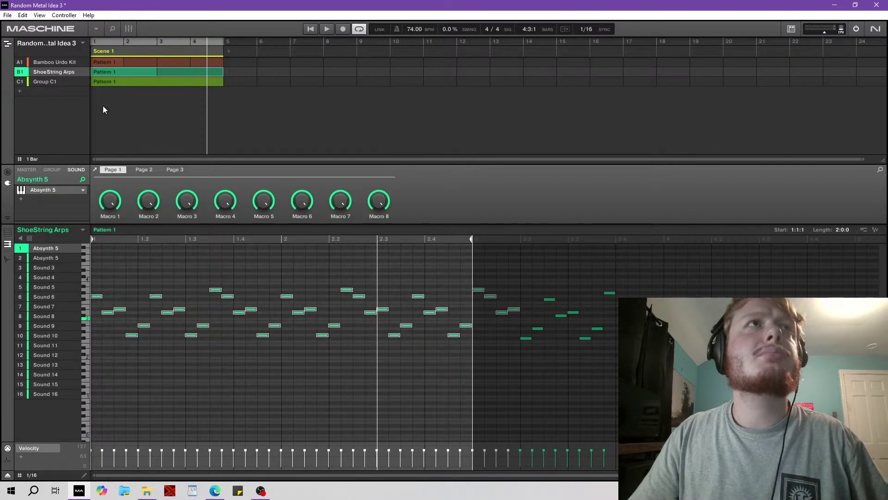
Transpose the pattern notes of the second Absynth 5 sound up one semitone.
left_click(38, 259)
left_click_drag(510, 279, 93, 403)
scroll(100, 306, "down", 2)
key("Up")
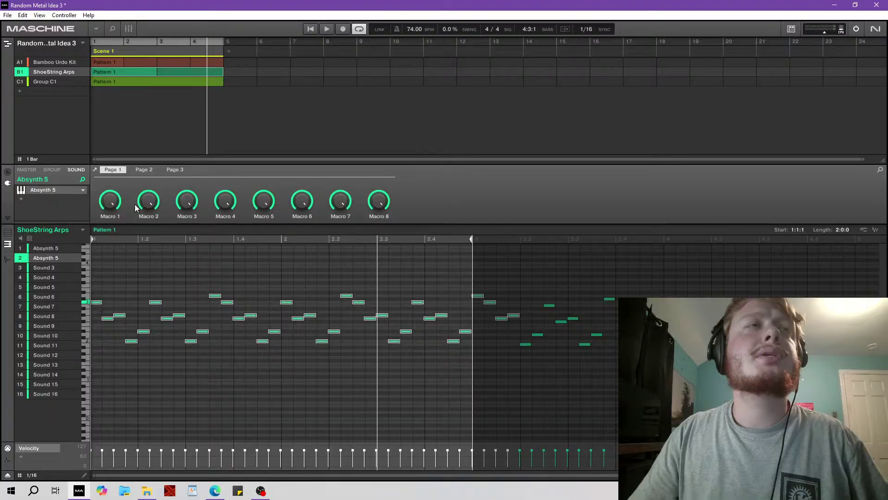
Transpose both Group C1 chords up one semitone and play the pattern from the start.
left_click(128, 85)
left_click_drag(546, 289, 102, 362)
key("Up")
left_click(310, 28)
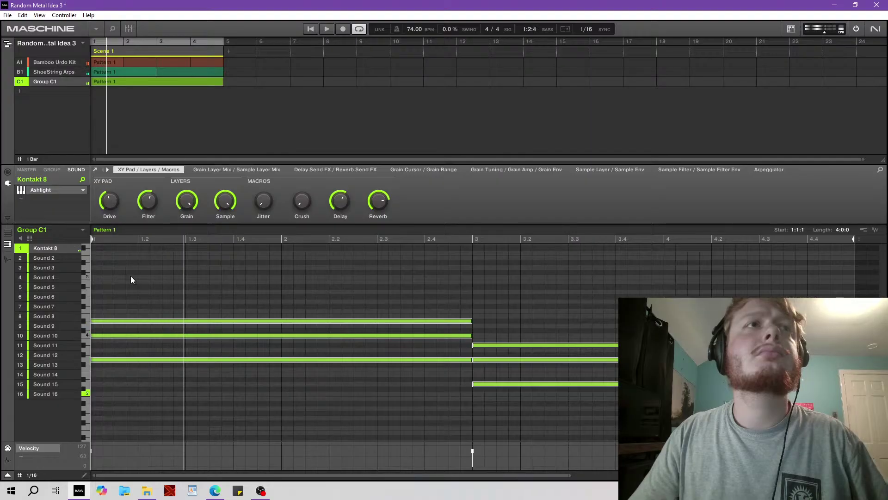
Transpose the notes of both Absynth 5 sounds in ShoeString Arps up another semitone and play the pattern.
left_click(55, 72)
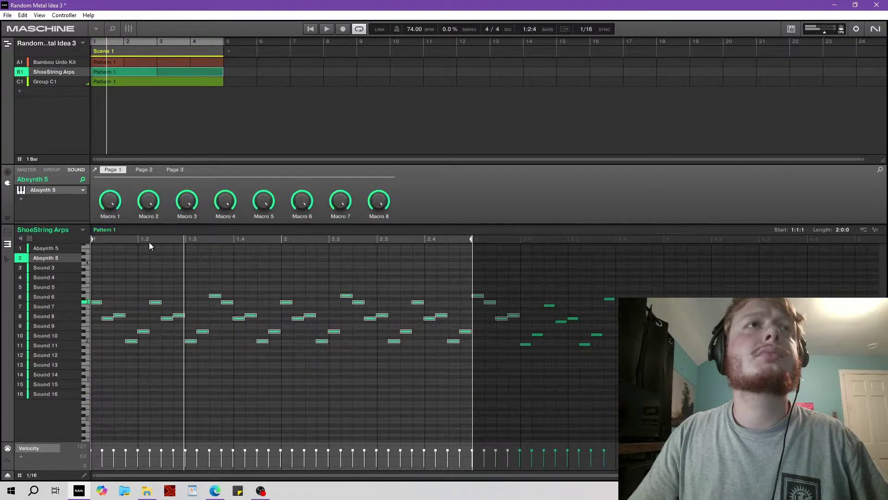
key("Up")
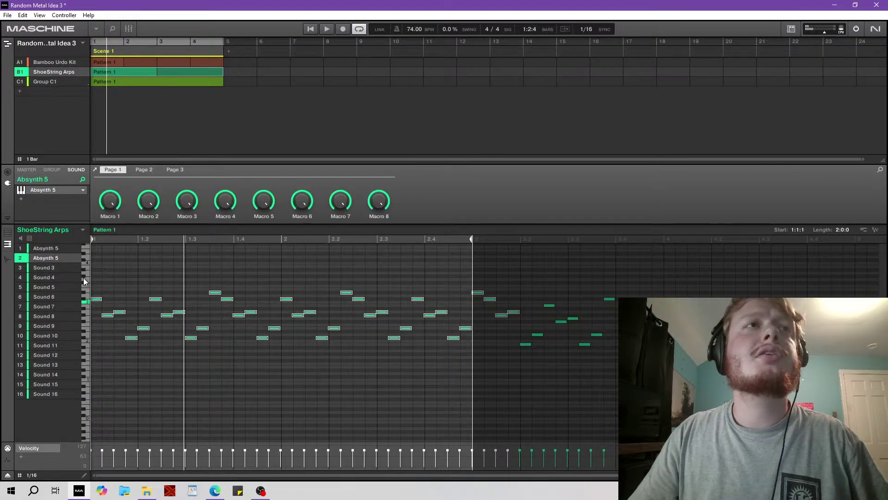
left_click(50, 248)
left_click_drag(533, 260, 71, 402)
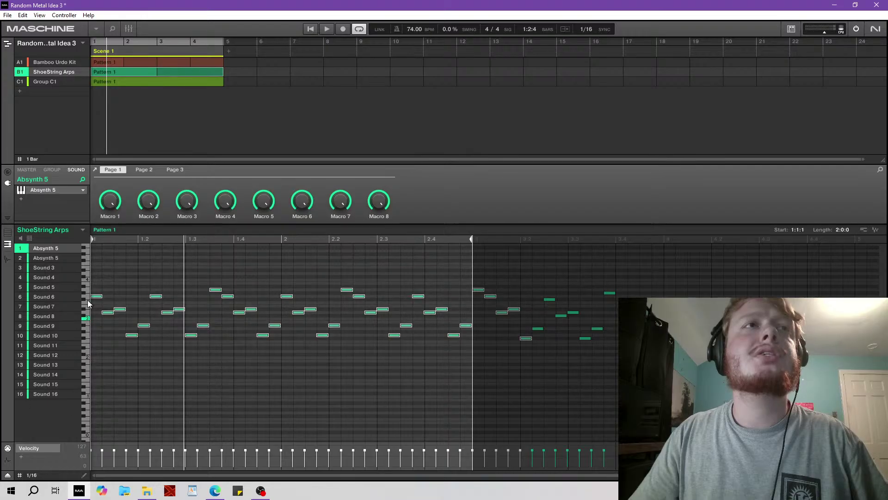
key("Up")
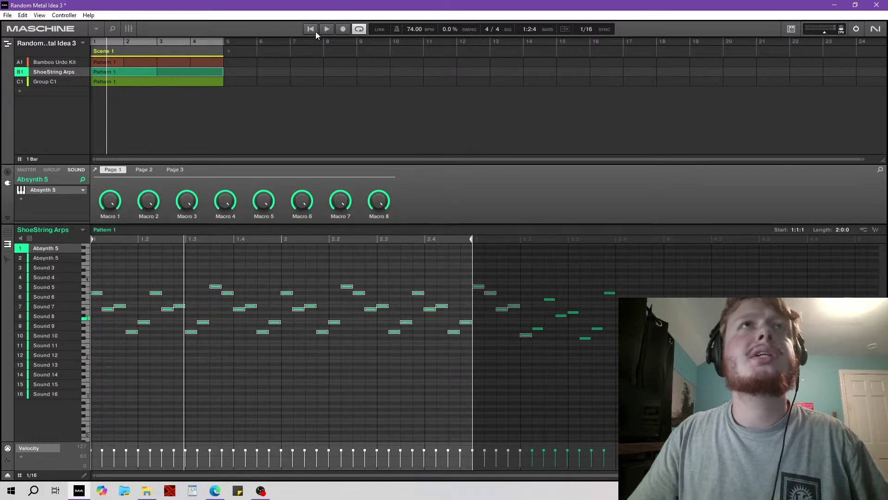
left_click(327, 30)
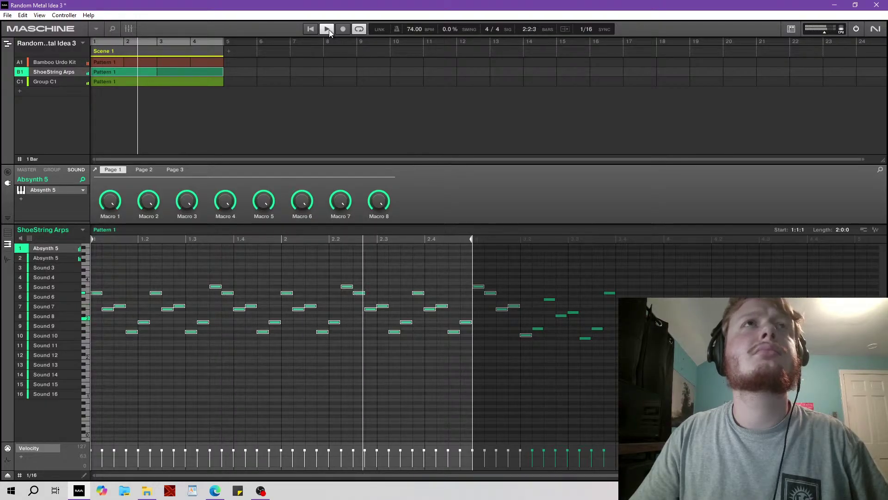
Move the first Absynth 5 sound's notes and the Group C1 chords back down one semitone, and play from the start.
left_click_drag(95, 293, 96, 296)
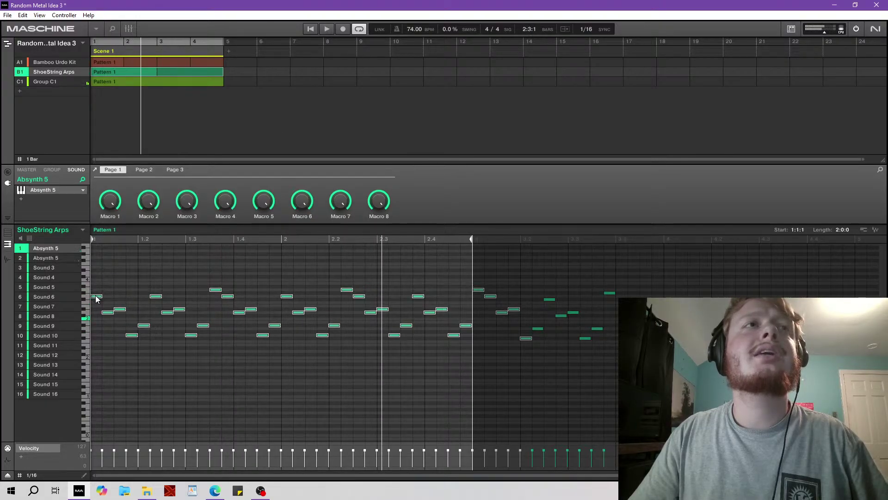
left_click(118, 82)
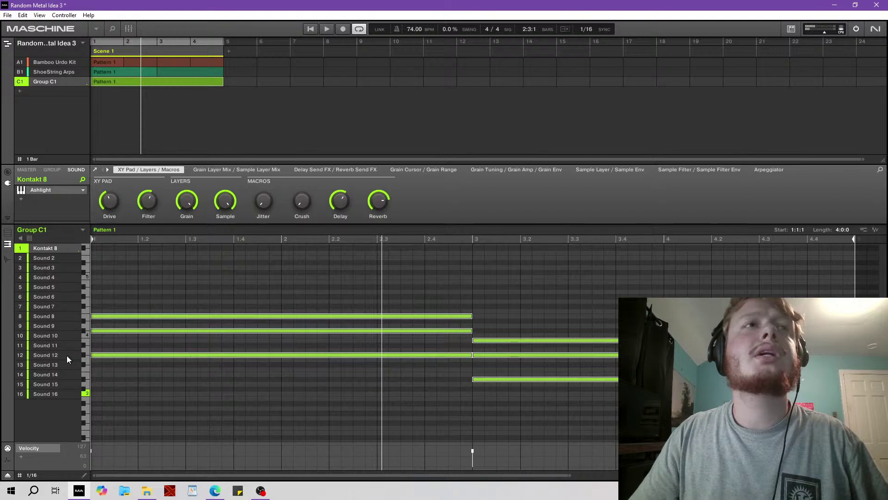
key("Down")
left_click(310, 29)
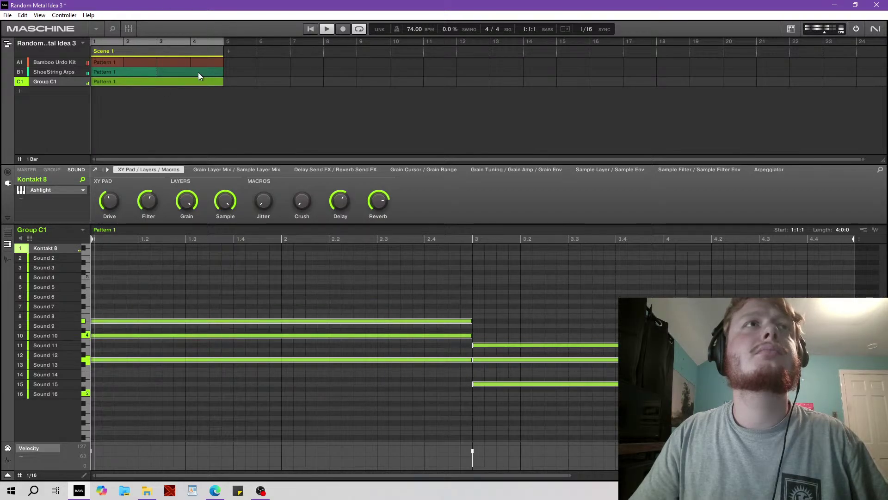
left_click(20, 199)
mouse_move(70, 217)
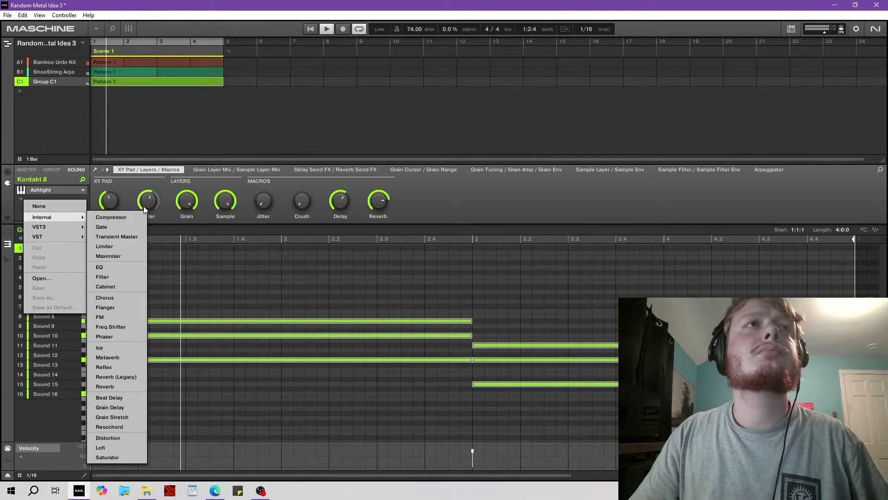
left_click(50, 78)
Select the second Absynth 5 sound's pattern notes in ShoeString Arps and shift them up one semitone during playback.
left_click(50, 70)
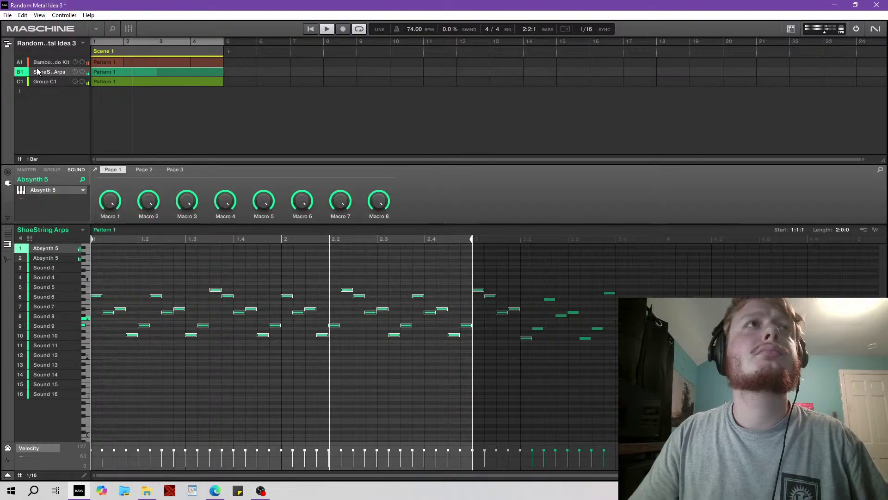
left_click(51, 257)
left_click_drag(485, 266, 97, 295)
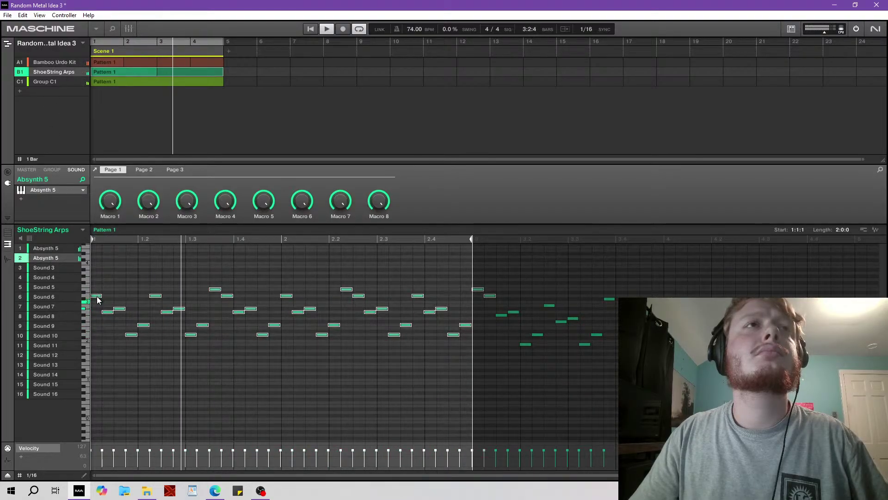
Listen to the arps and drums with Group C1 muted, and return to Group C1 with its mute removed.
left_click(22, 84)
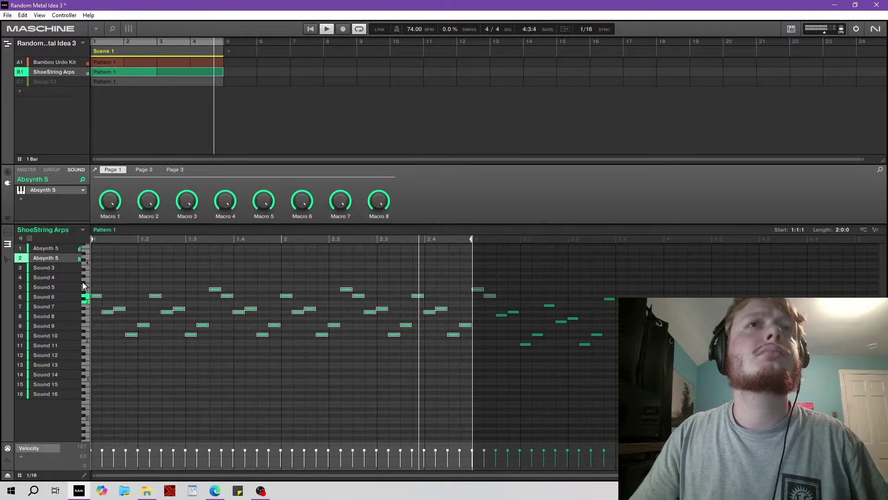
left_click(42, 249)
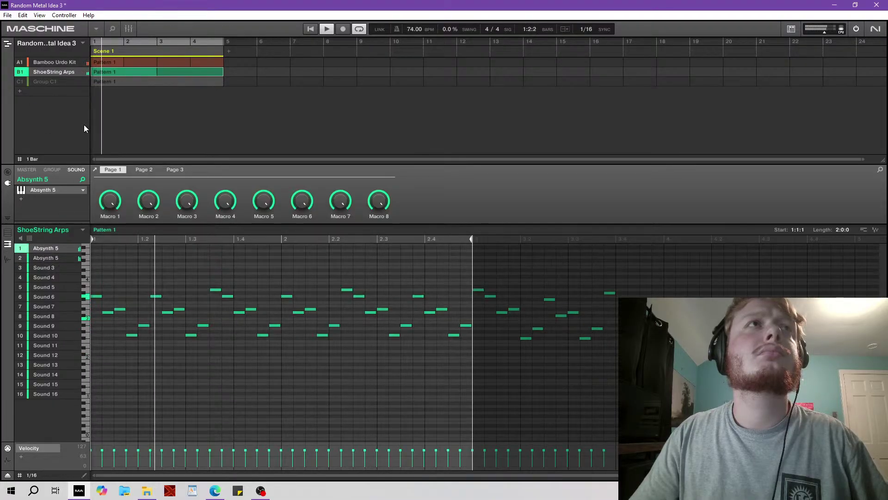
left_click(62, 83)
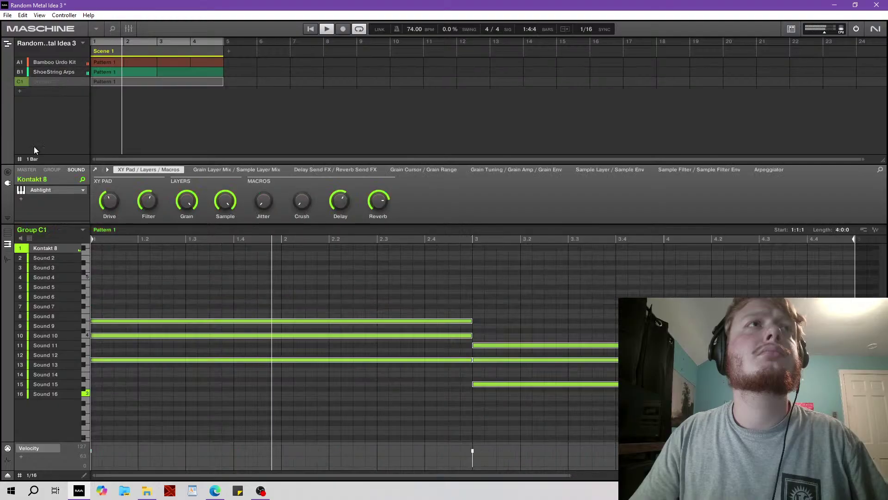
left_click(19, 84)
Select all Group C1 chord notes and shift them down one semitone while the pattern plays.
left_click_drag(111, 269, 506, 407)
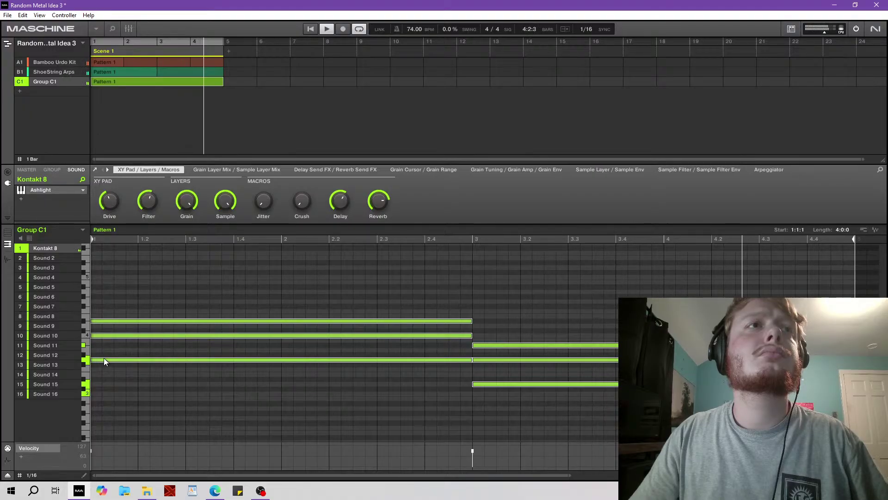
left_click_drag(105, 319, 104, 325)
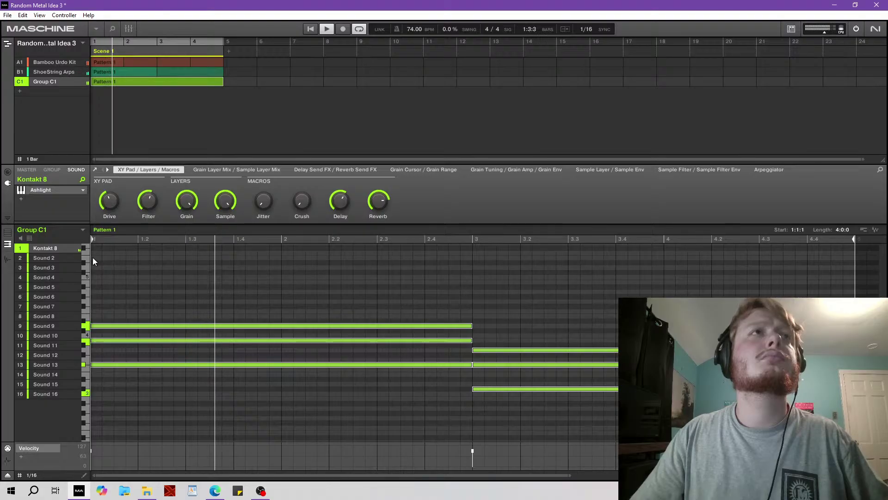
left_click_drag(110, 363, 110, 367)
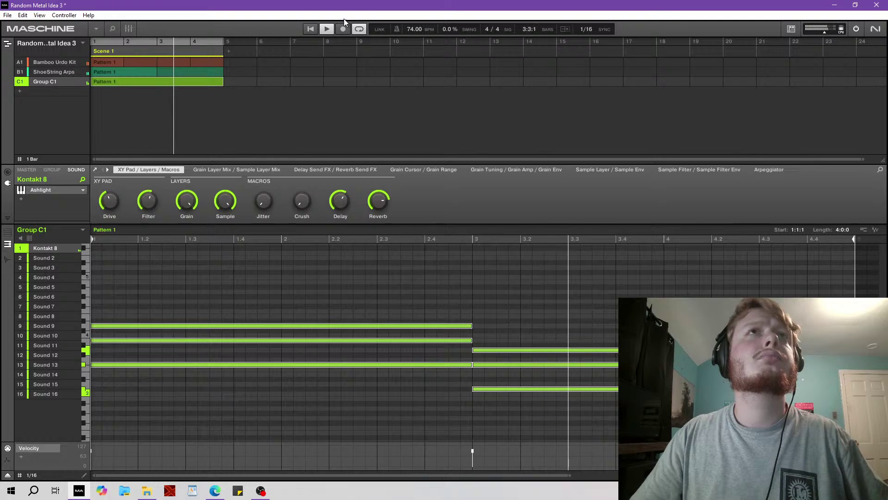
Audition notes of the first Absynth 5 sound and play the pattern from the start with Group C1 muted.
left_click(52, 71)
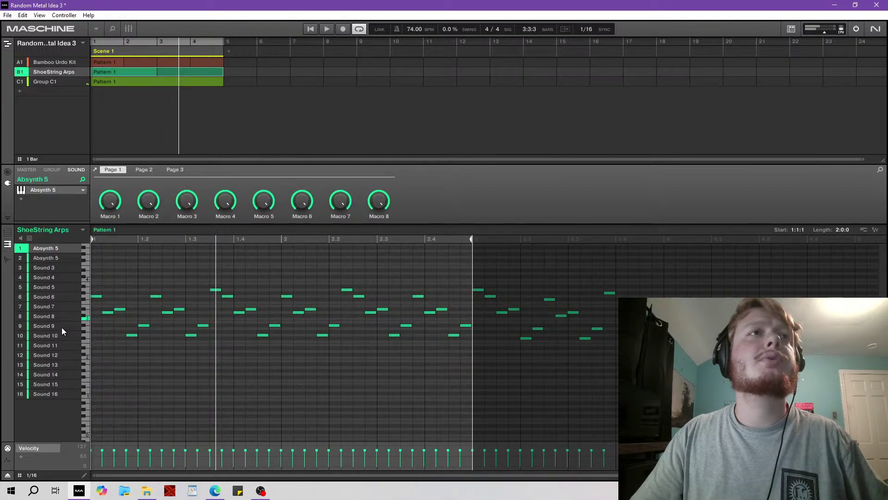
left_click(87, 310)
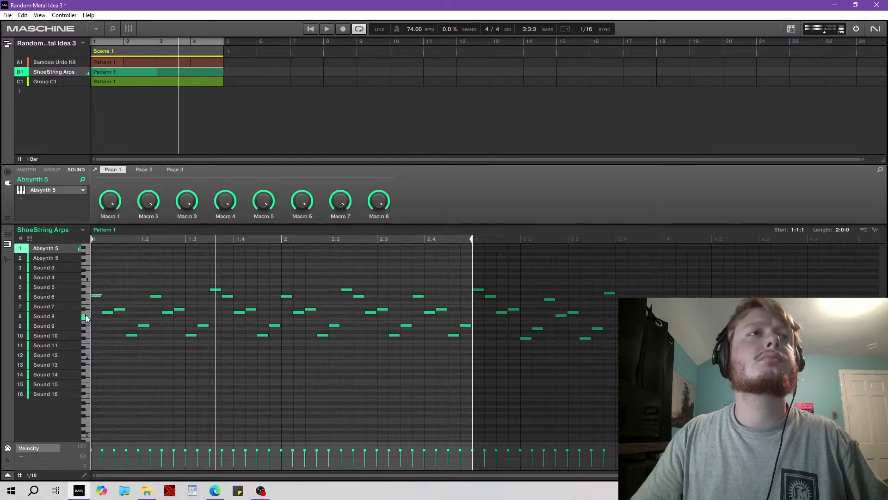
left_click(311, 29)
left_click(35, 83)
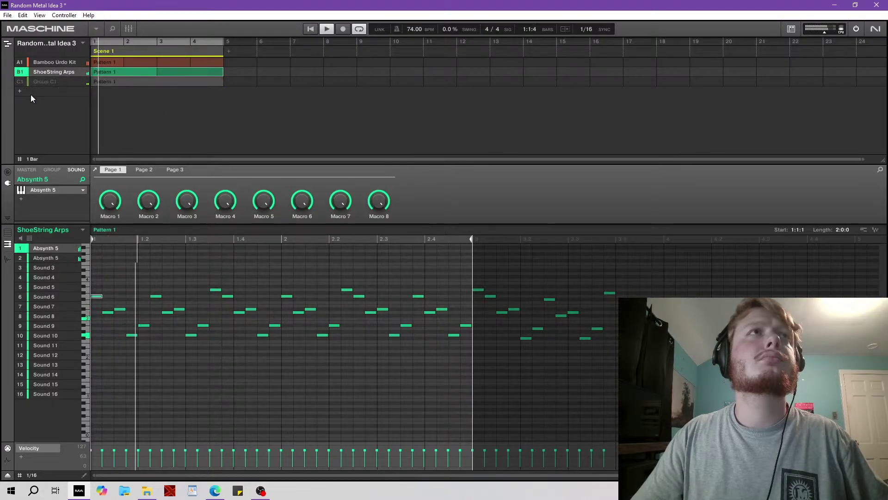
left_click(326, 28)
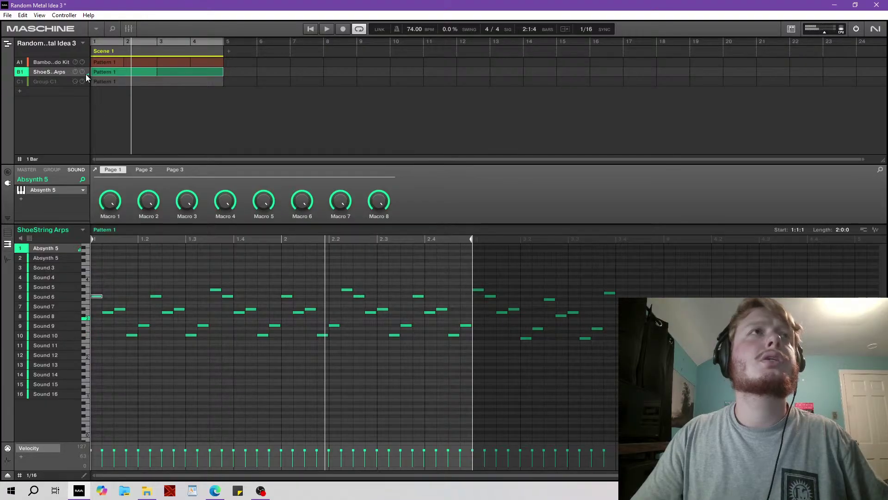
Unmute Group C1, lower both chords by four semitones, and play the pattern from the start.
left_click(57, 82)
left_click(23, 81)
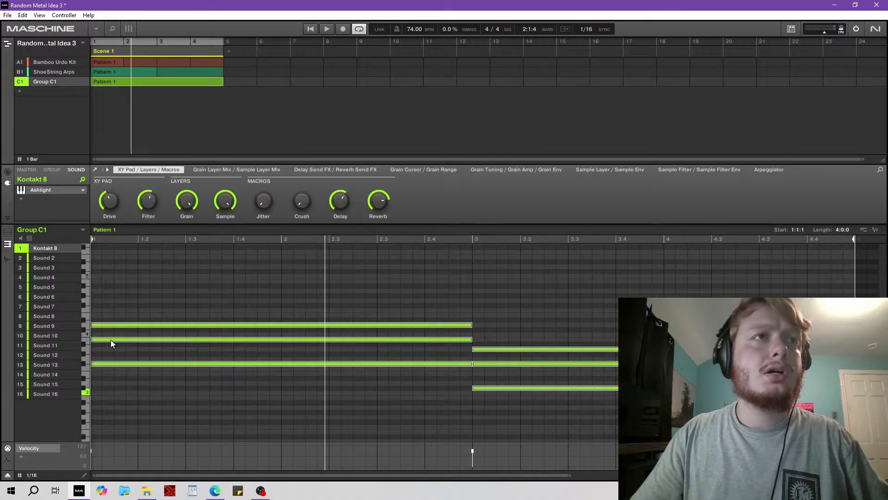
left_click_drag(110, 337, 105, 358)
left_click(312, 29)
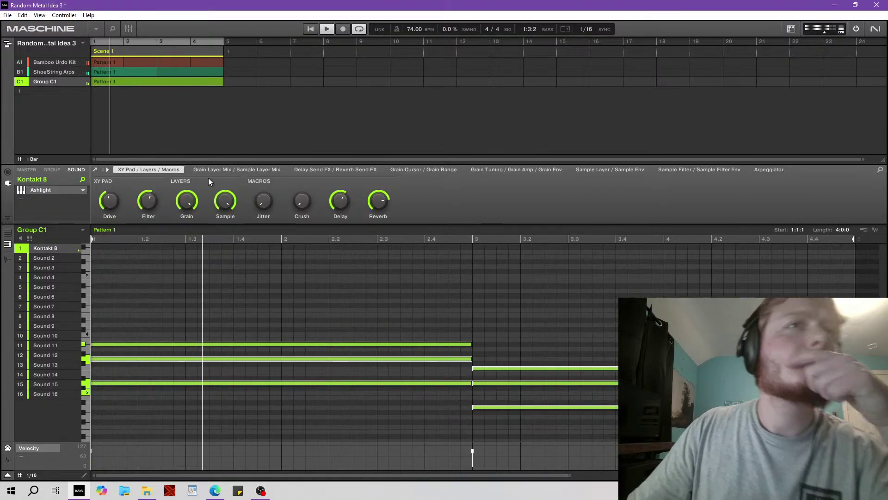
Add the internal Filter effect after Ashlight on the Kontakt 8 sound and solo Group C1.
left_click(21, 199)
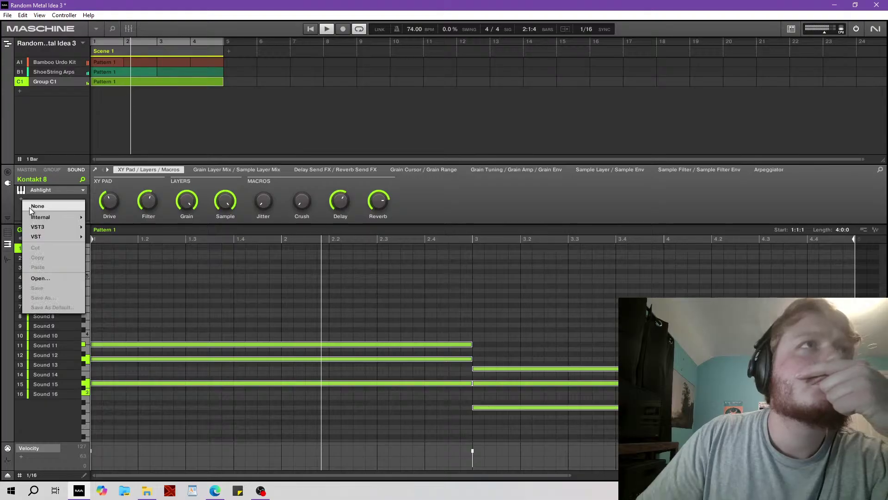
mouse_move(40, 217)
left_click(116, 280)
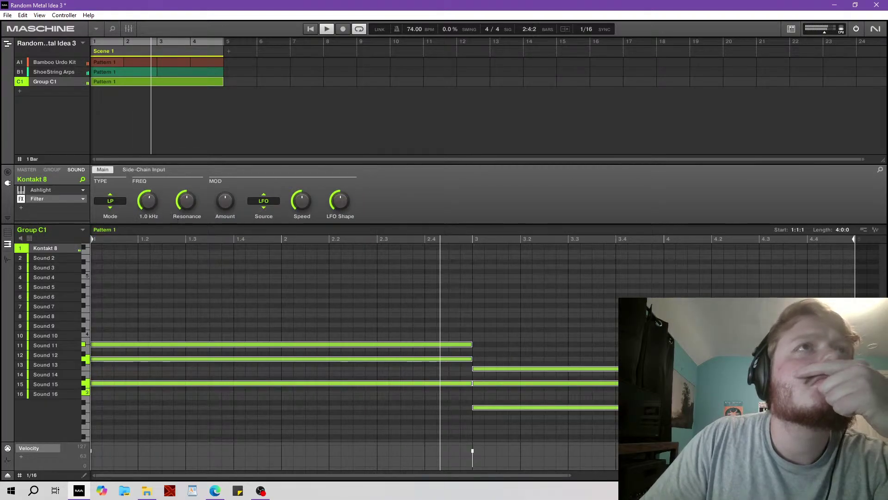
left_click(23, 83)
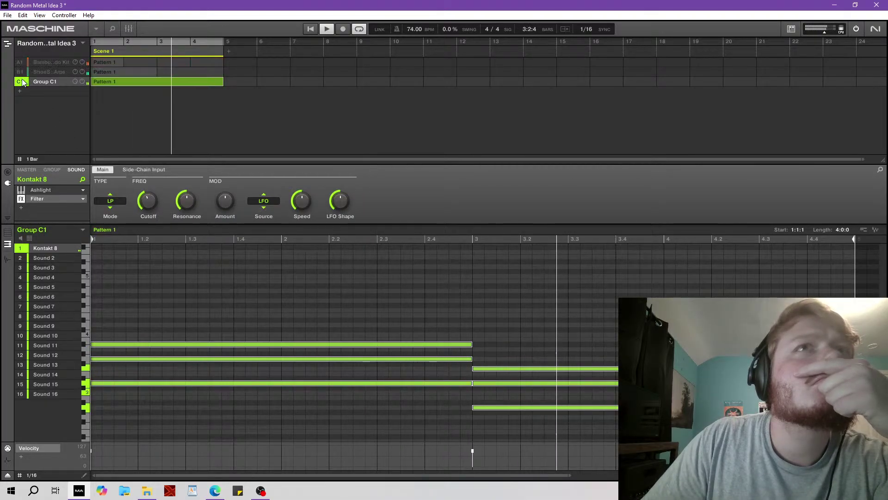
Check the Ashlight instrument's interface, raise all Group C1 chord notes by one octave, and play the pattern.
double_click(68, 189)
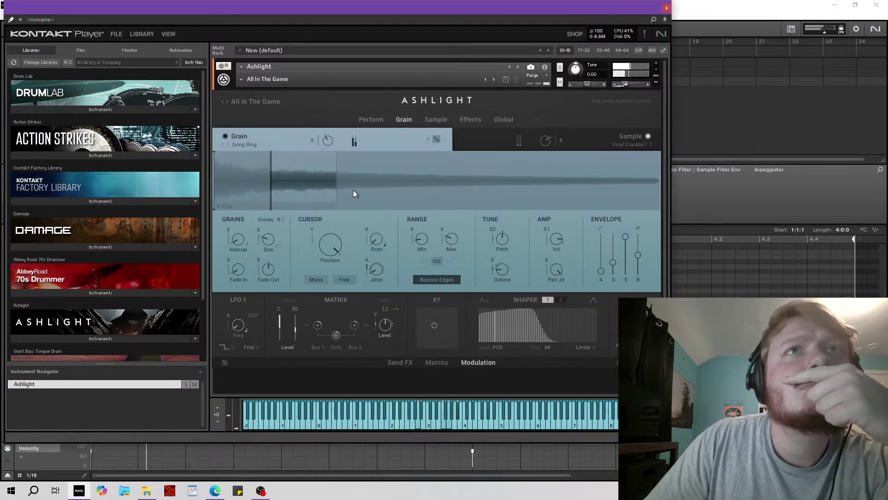
left_click(666, 8)
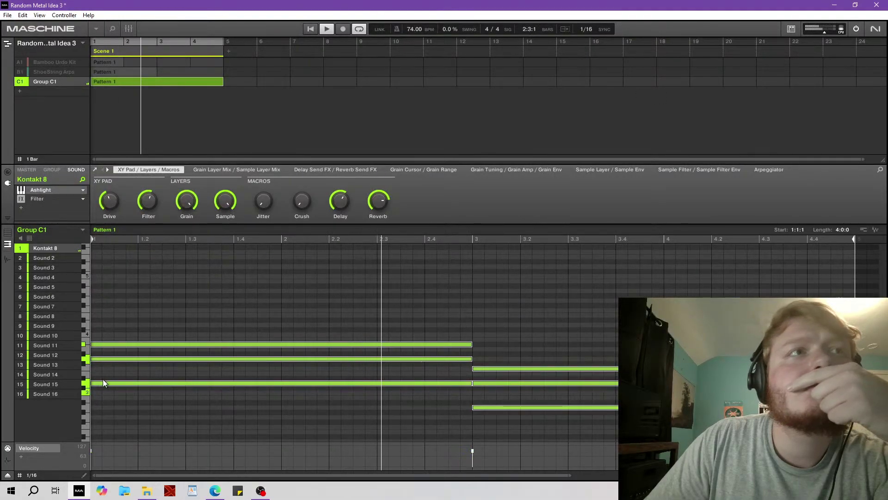
left_click_drag(101, 384, 101, 325)
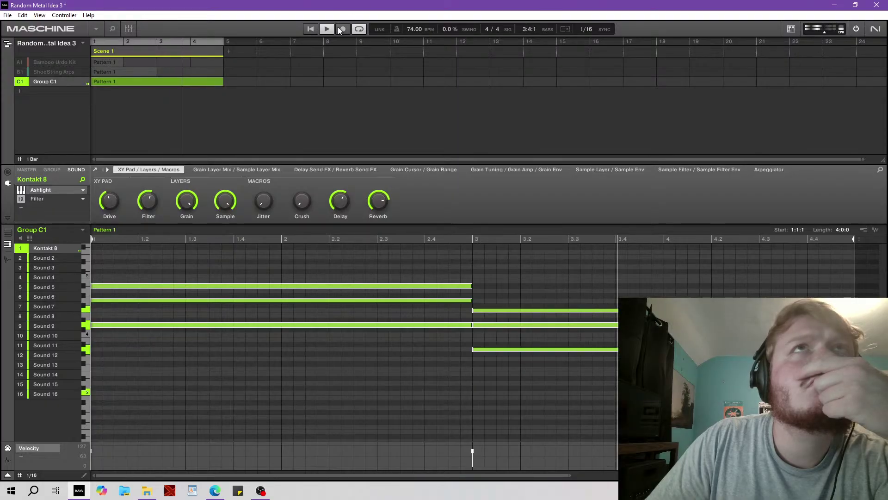
key("space")
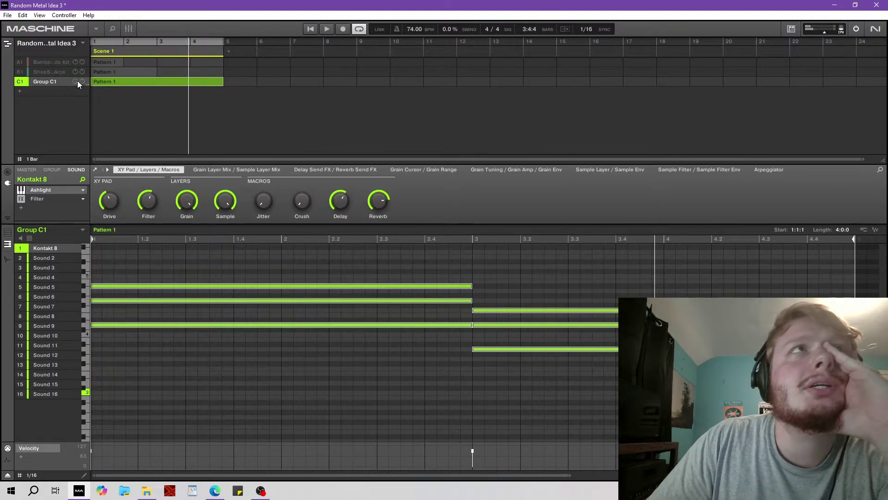
left_click(326, 28)
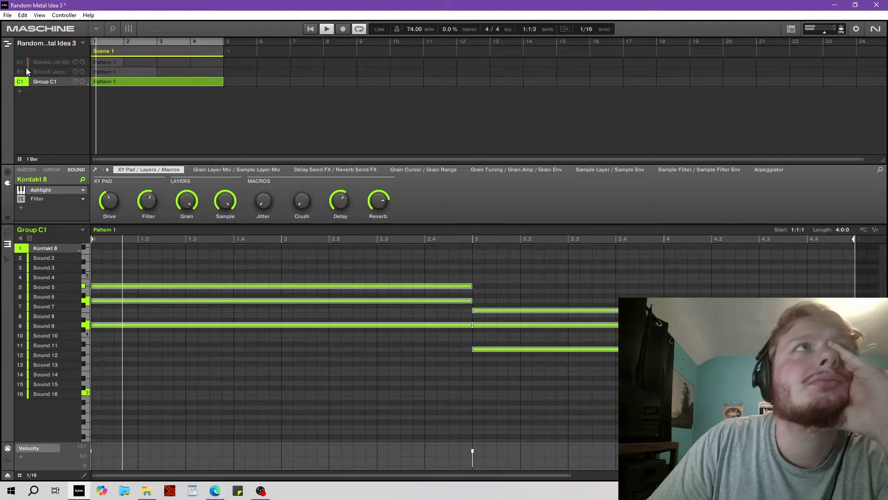
Stop playback, take Group C1 out of solo, and save the project.
left_click(327, 29)
left_click(7, 15)
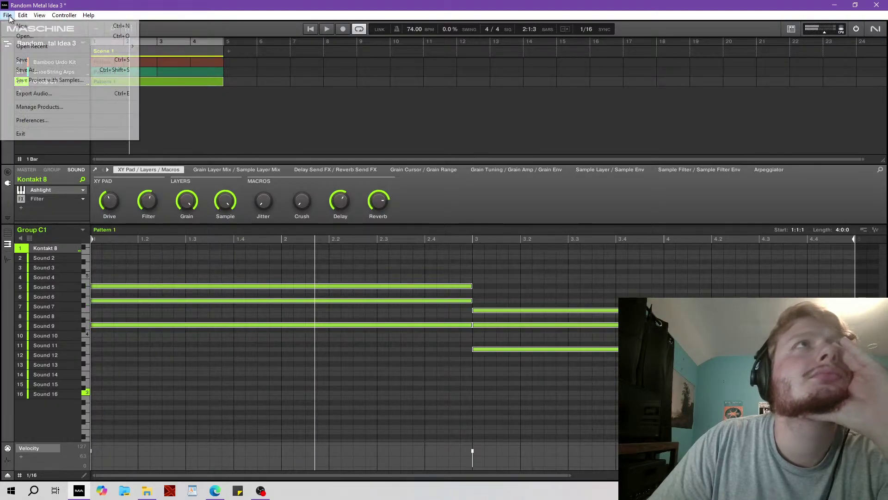
left_click(28, 60)
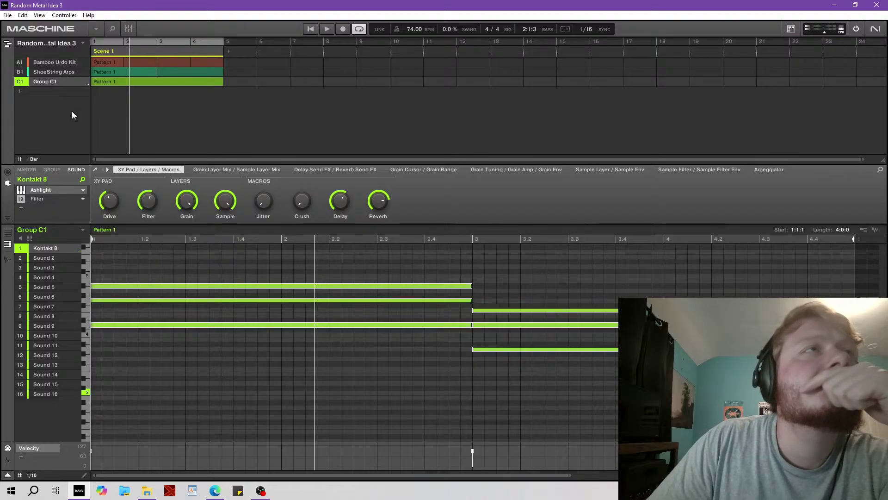
left_click(8, 46)
left_click(10, 47)
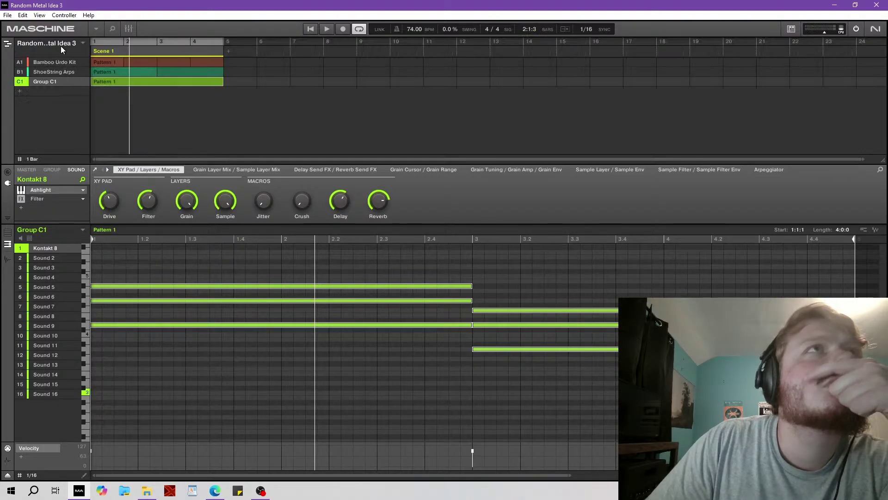
left_click(9, 174)
left_click(10, 182)
left_click(112, 28)
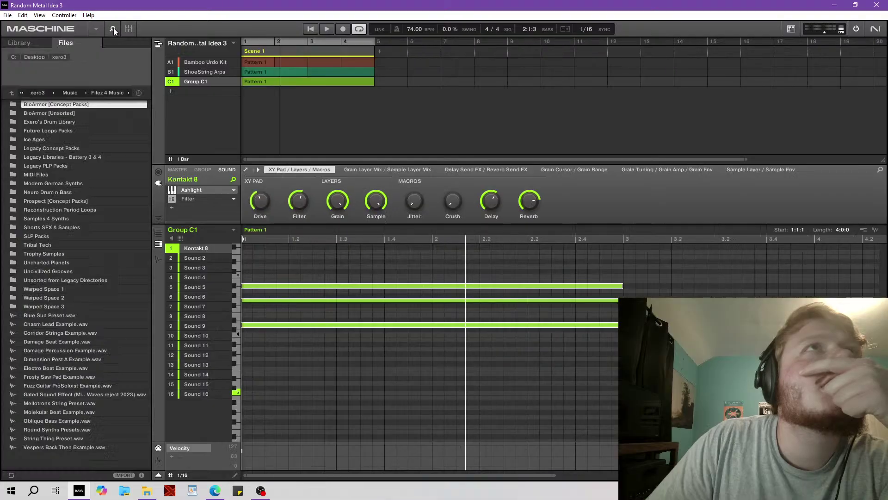
left_click(113, 28)
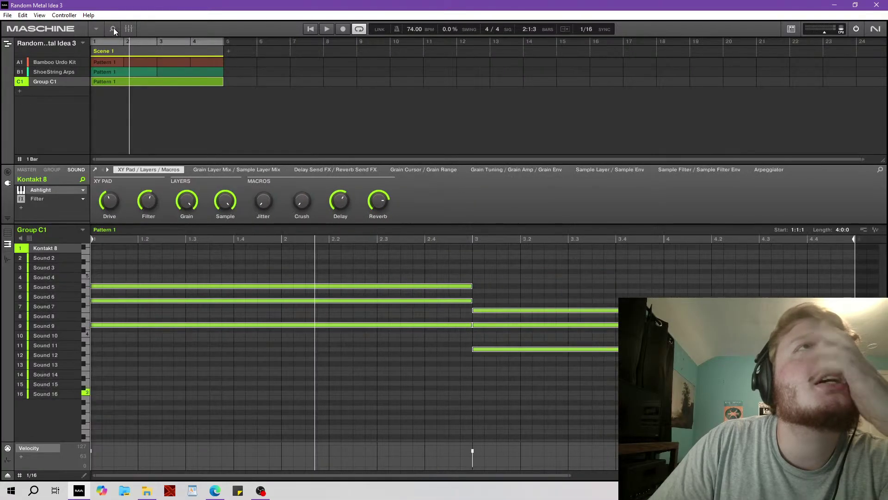
Browse the library's Halcyon Sky projects and look through all instruments by category and vendor.
left_click(112, 29)
left_click(37, 44)
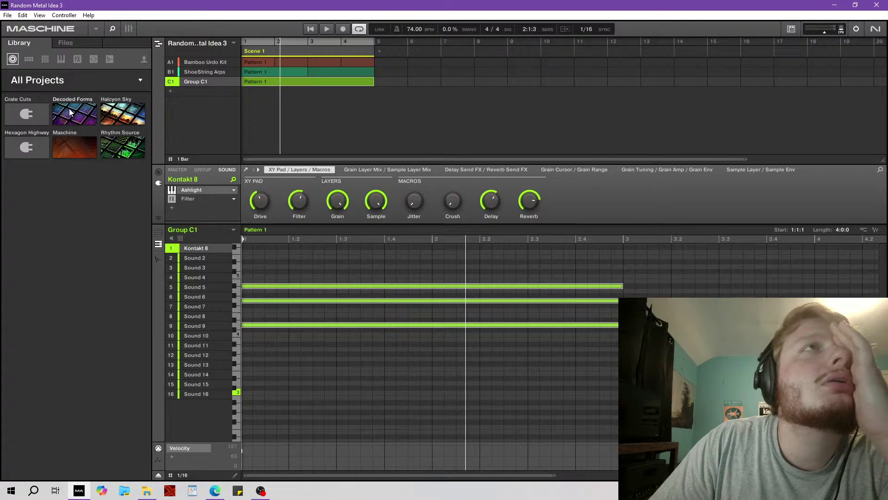
left_click(122, 117)
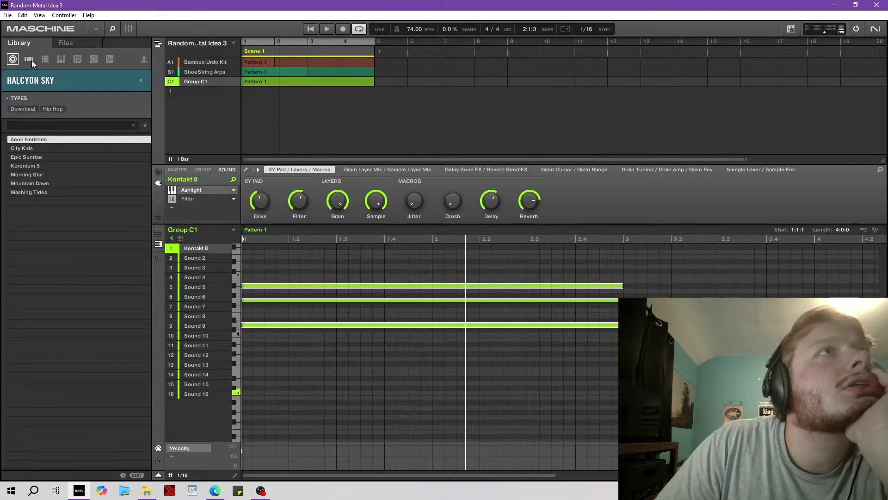
left_click(61, 59)
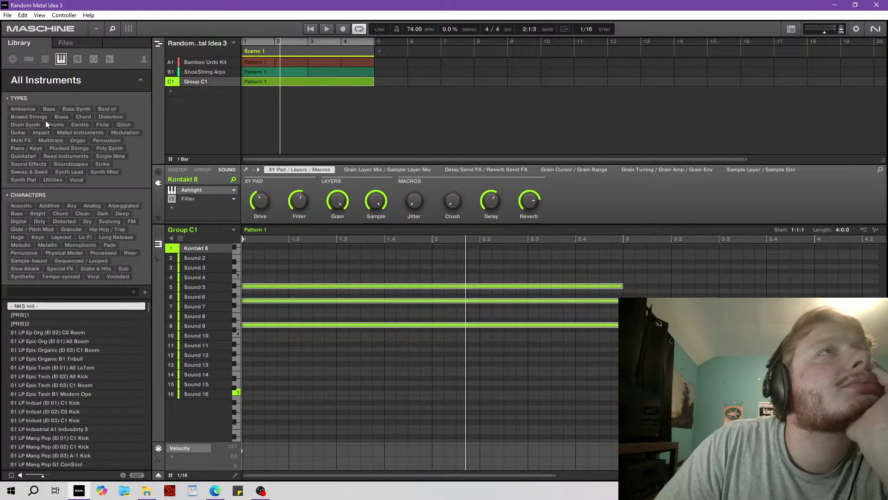
left_click(59, 74)
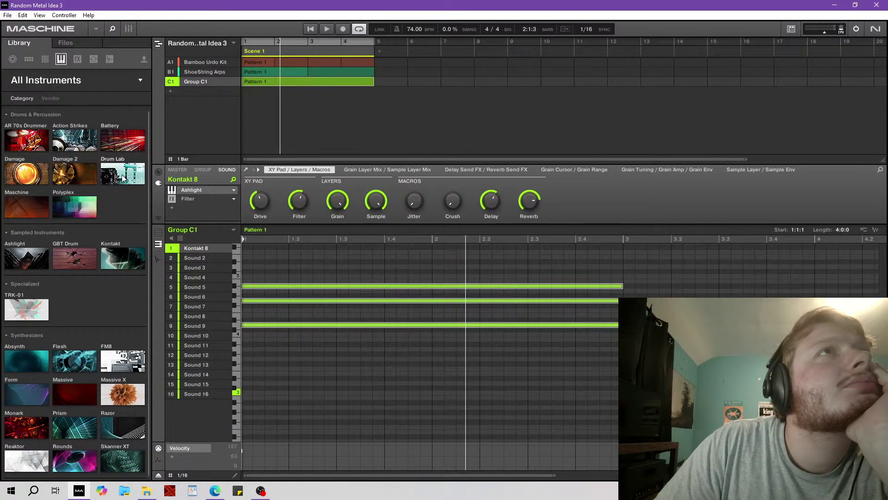
left_click(75, 82)
left_click(76, 82)
left_click(78, 82)
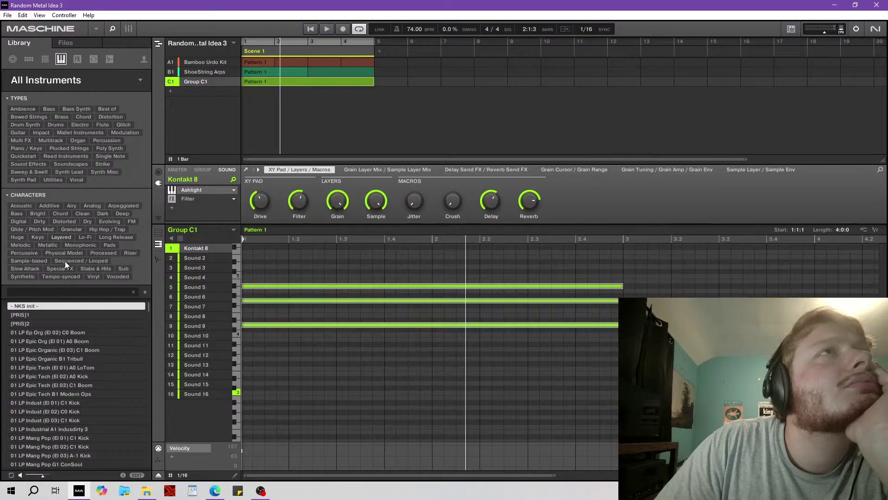
left_click(138, 80)
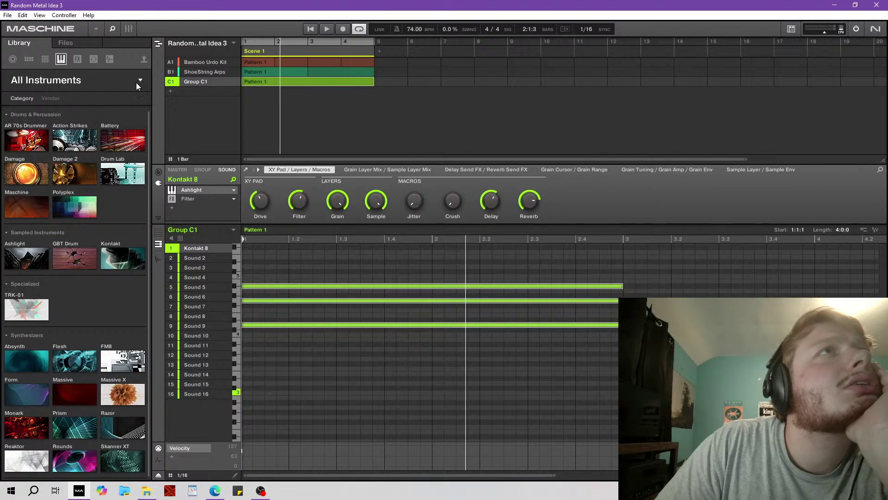
left_click(52, 99)
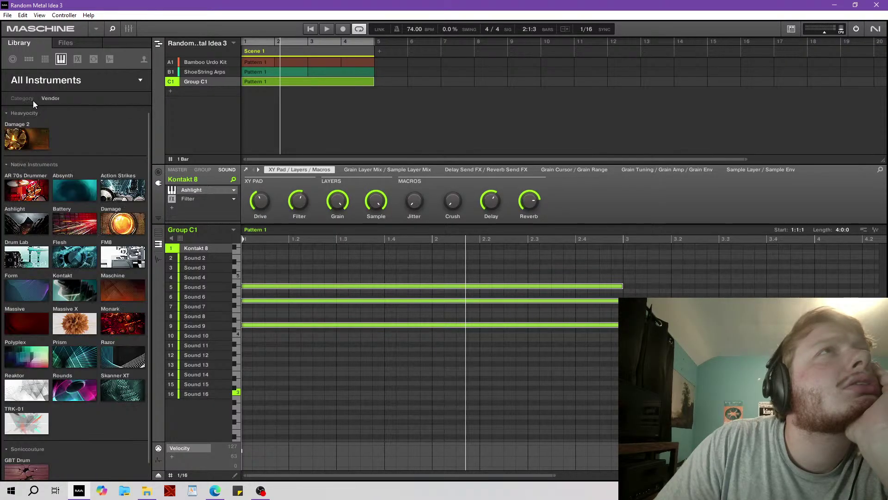
left_click(29, 99)
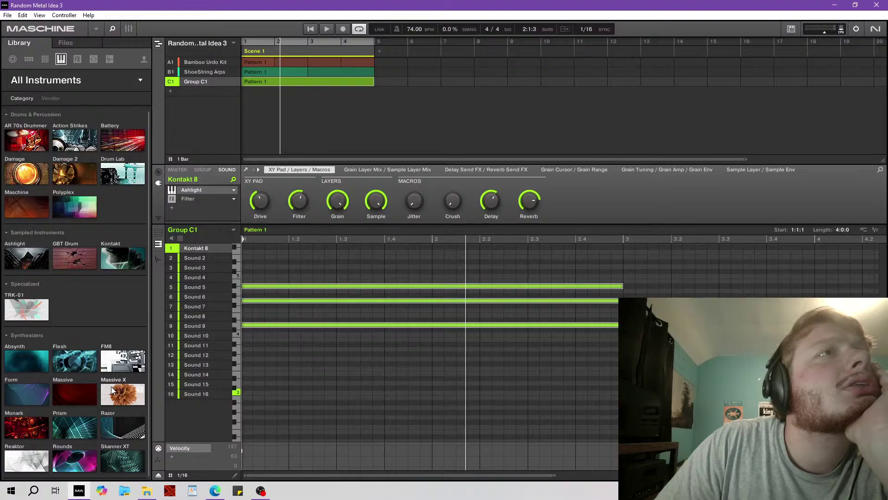
Browse the Halcyon Sky drum synth sounds and the Battery kits in the library.
left_click(45, 58)
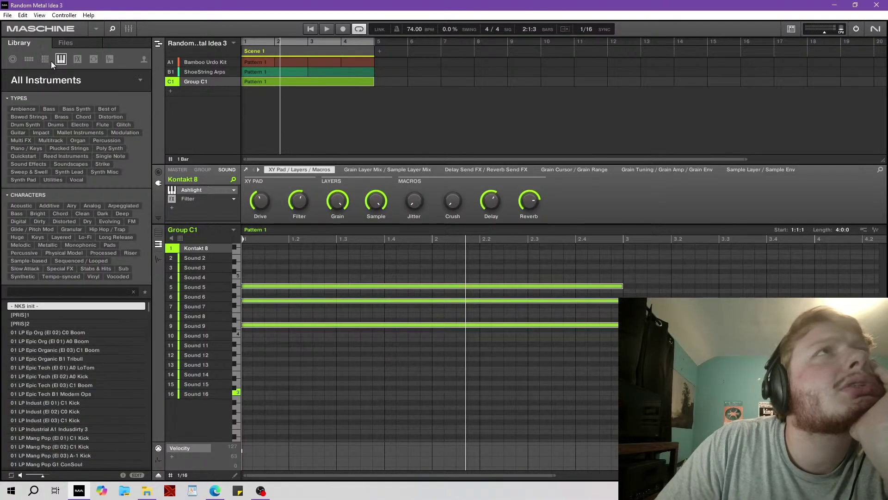
left_click(76, 80)
left_click(76, 84)
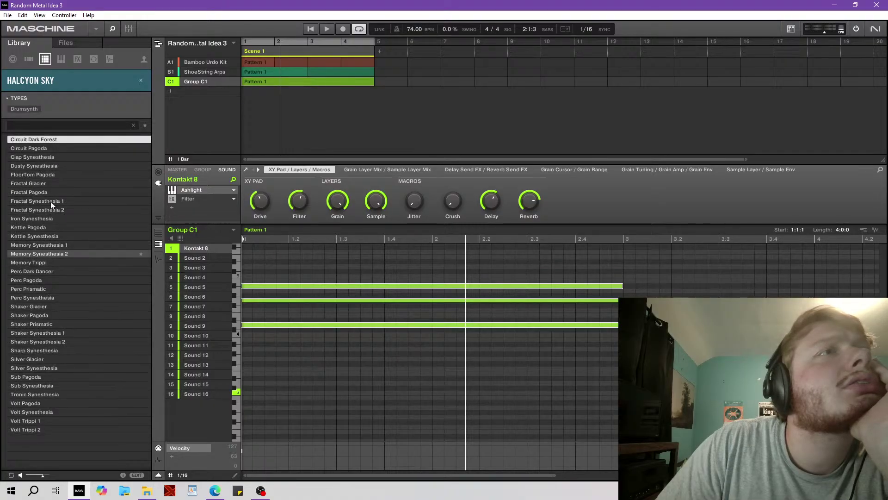
left_click(37, 183)
left_click(60, 60)
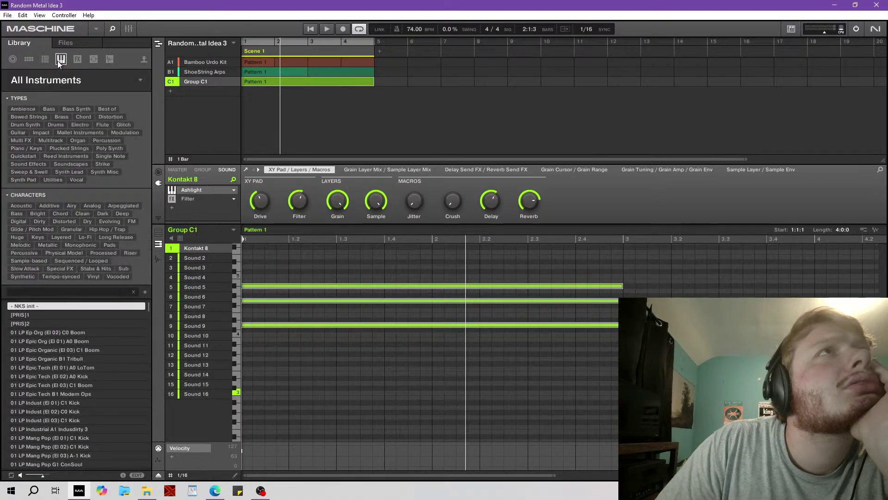
left_click(74, 80)
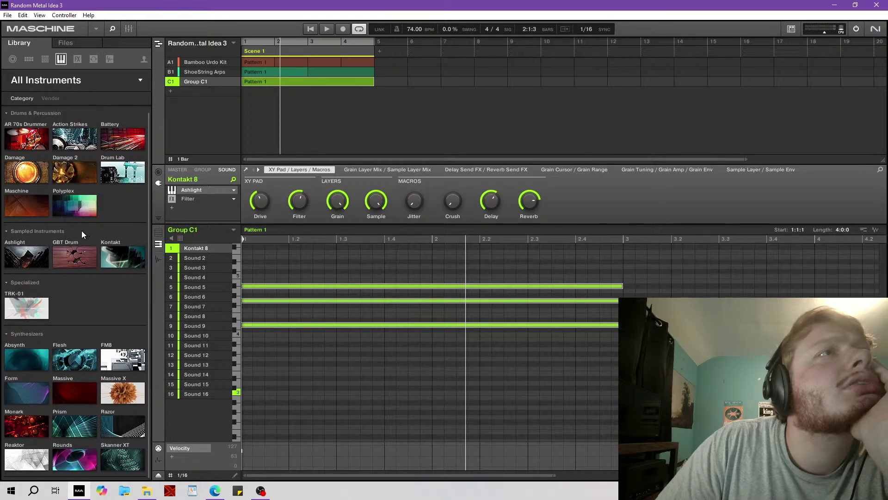
left_click(77, 79)
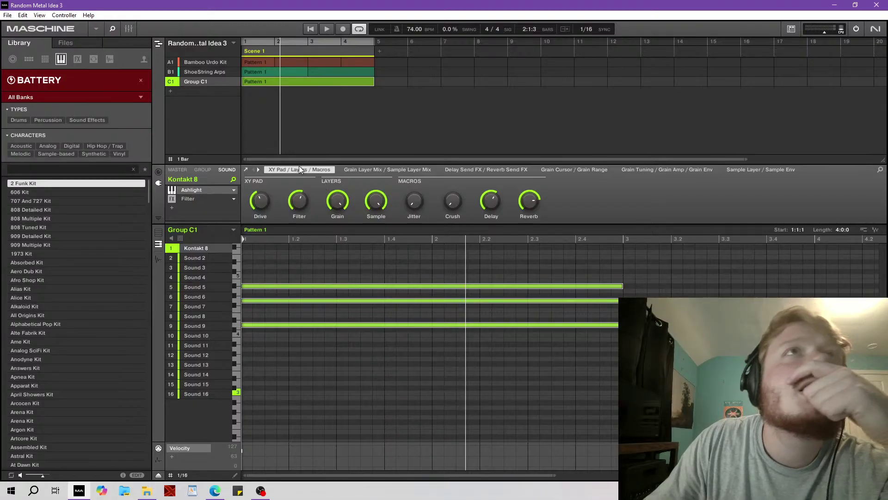
Load the Native Instruments VST3 plug-in Reaktor 6 on Sound 2 of Group C1.
left_click(198, 258)
left_click(172, 191)
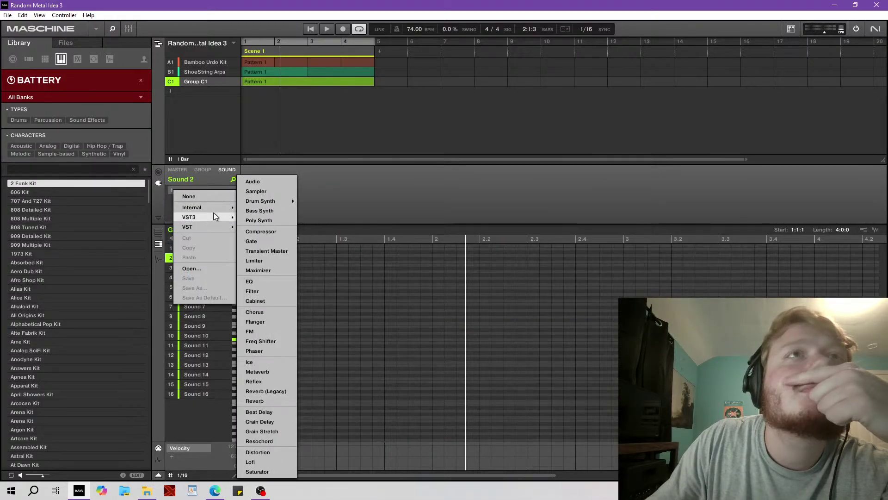
mouse_move(215, 216)
mouse_move(270, 284)
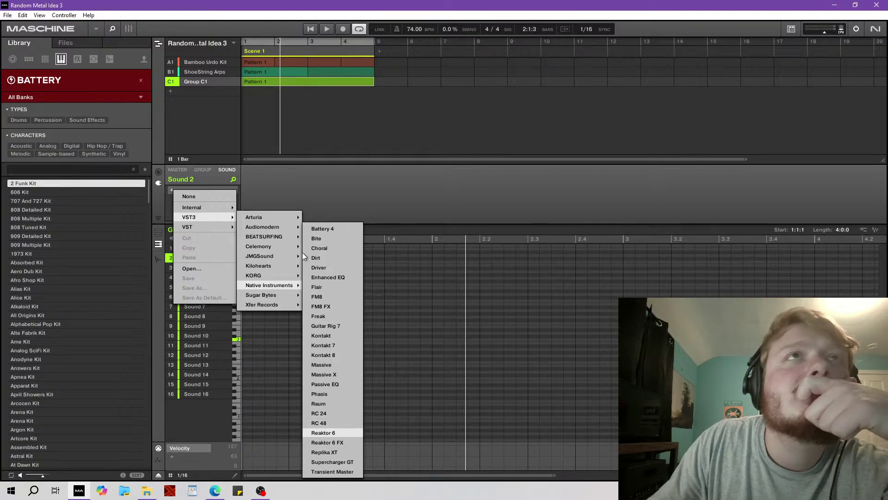
key("Return")
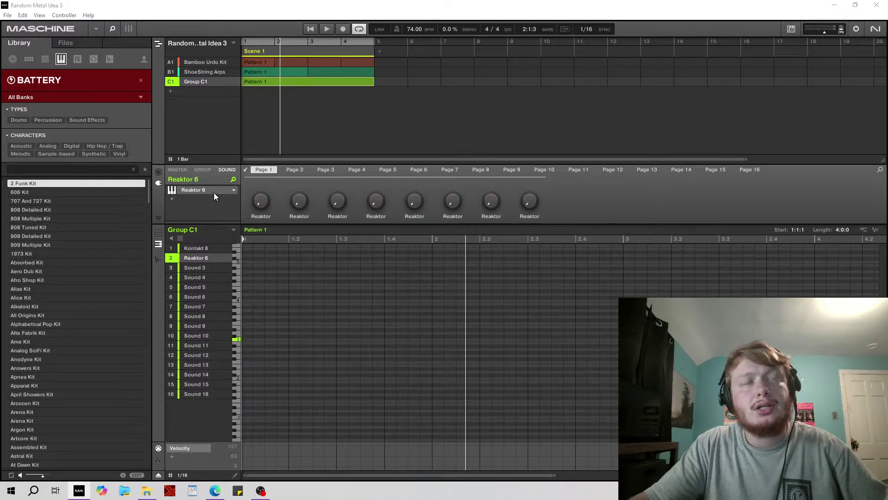
left_click(234, 309)
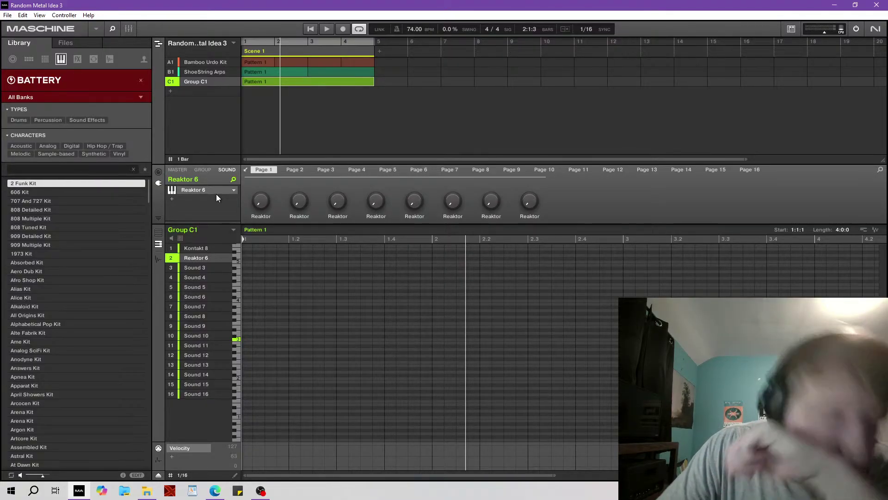
Play a short part of the pattern and look at the ensembles available in Reaktor 6.
left_click(312, 29)
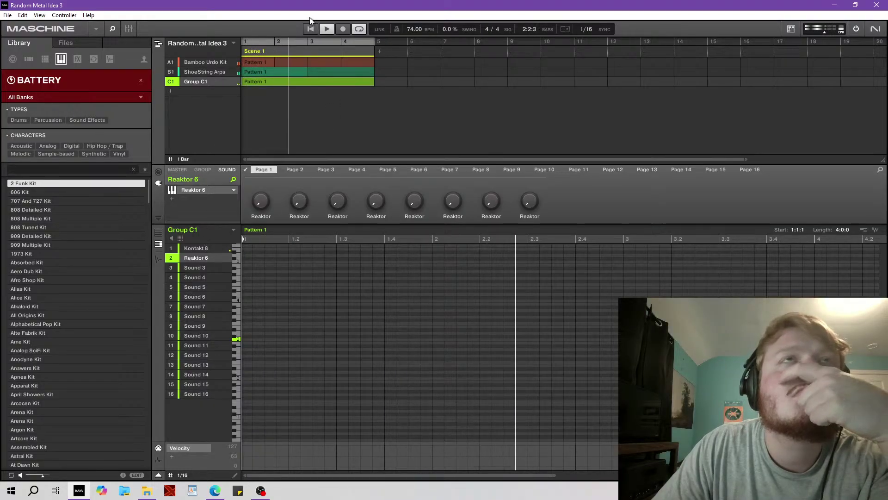
left_click(327, 29)
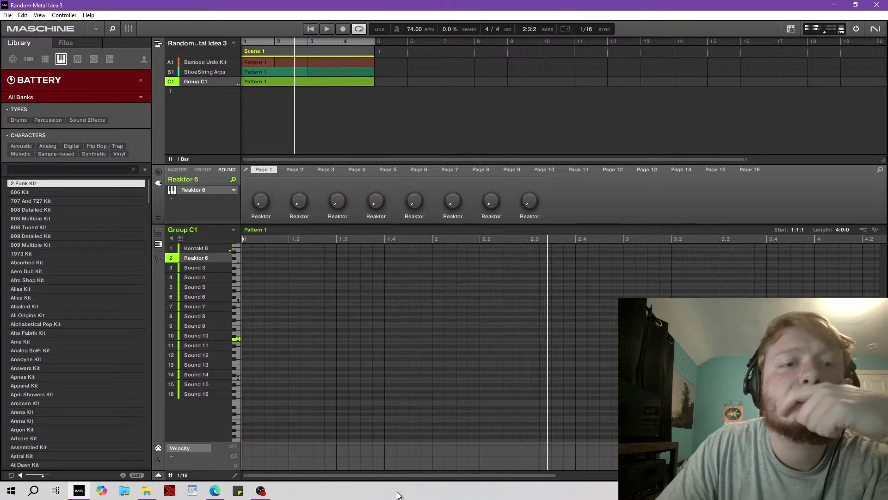
double_click(217, 191)
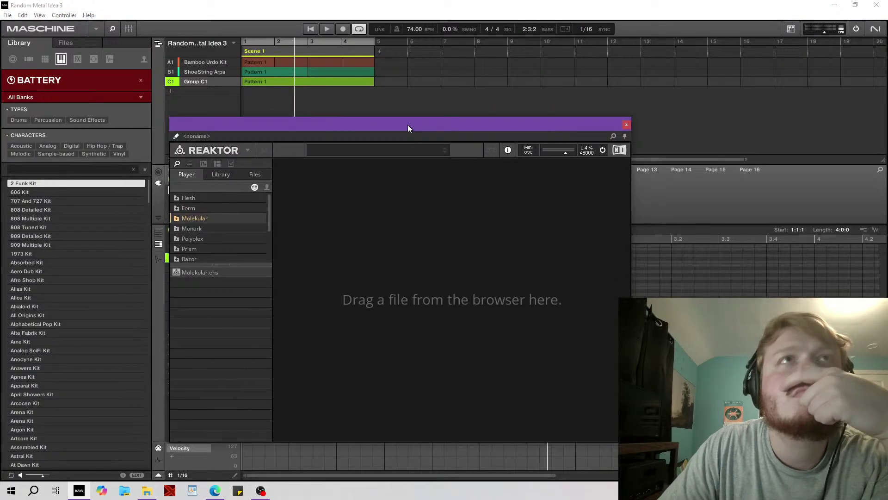
left_click(627, 124)
Find the Emerald City Kit among the Halcyon Sky groups and add it with its patterns as a new group below Group C1.
scroll(67, 252, "down", 3)
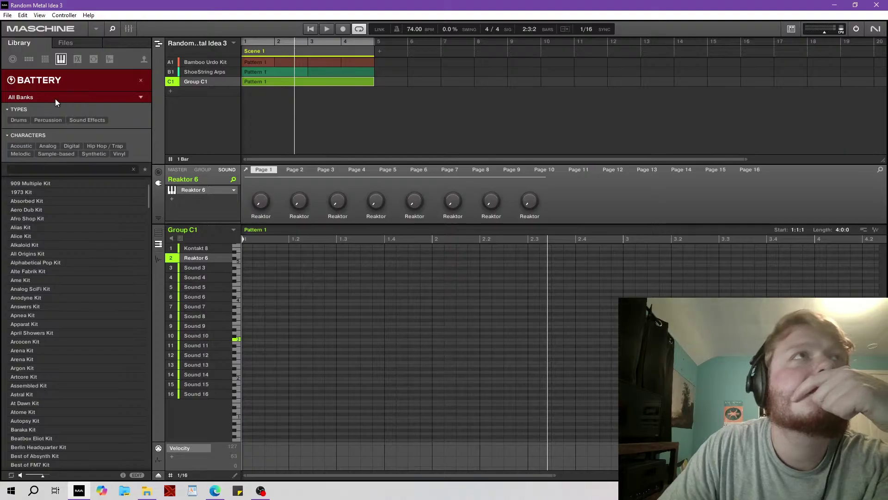
left_click(69, 80)
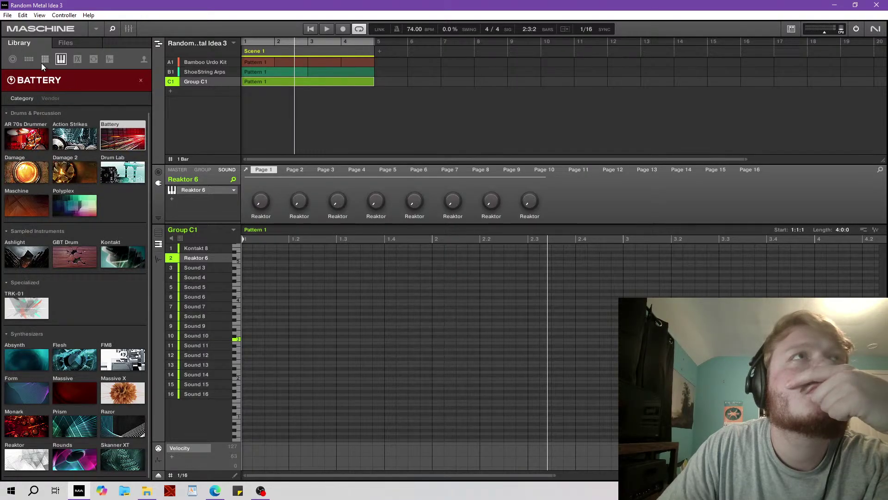
left_click(28, 58)
left_click(58, 84)
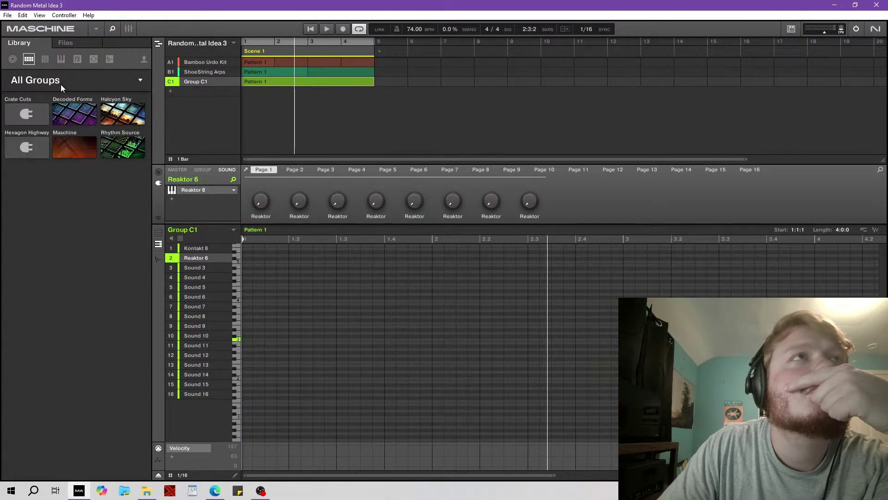
left_click(122, 114)
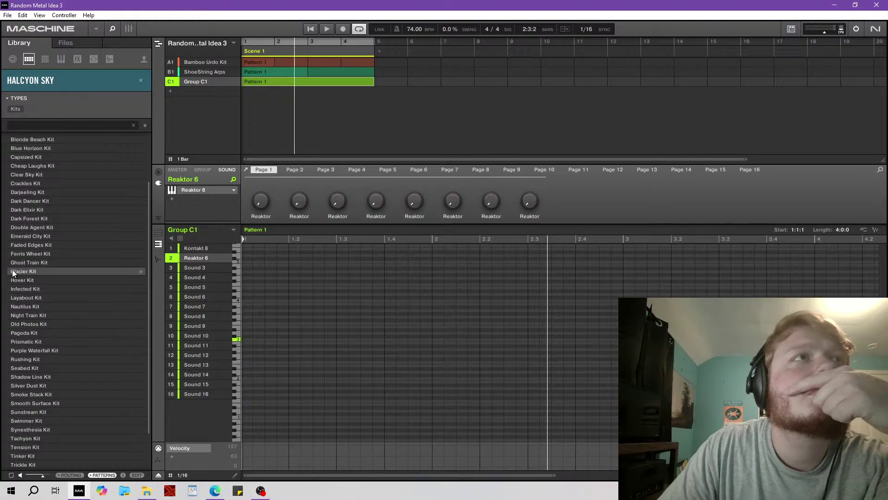
left_click_drag(29, 236, 219, 96)
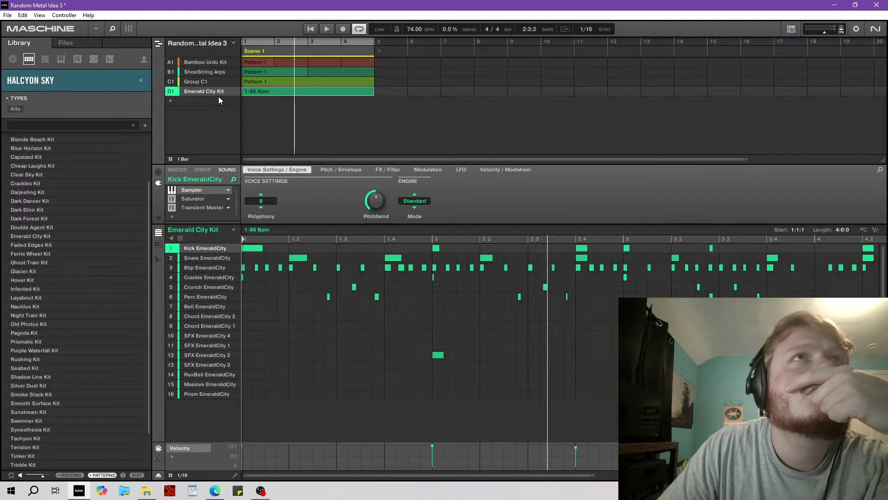
Give the Emerald City Kit a new empty pattern and audition its Prism, Massive and chord sounds.
left_click(234, 230)
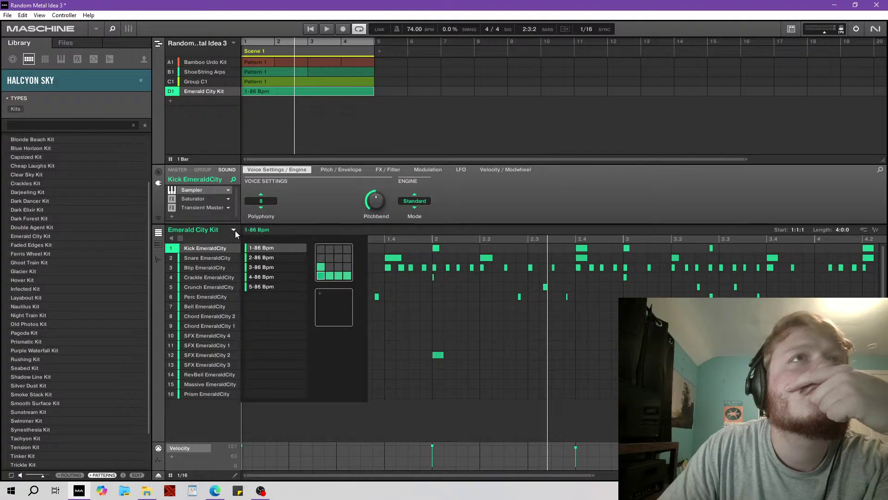
left_click(331, 266)
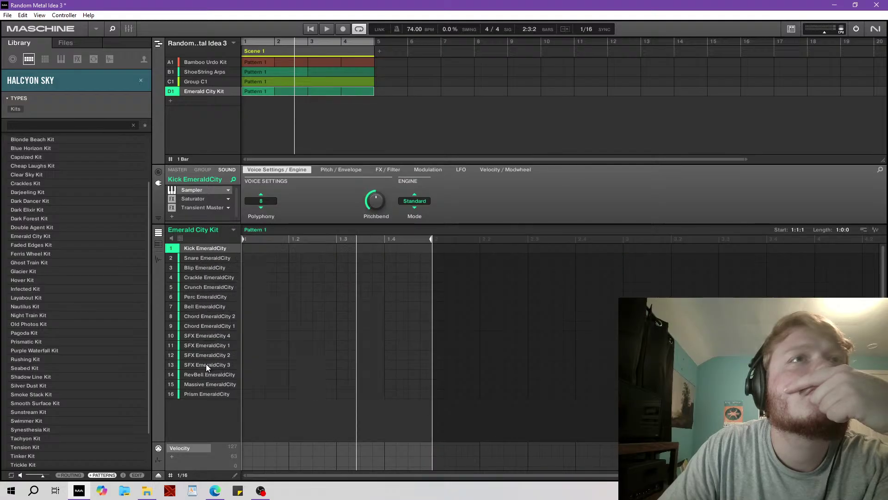
left_click(206, 384)
left_click(207, 391)
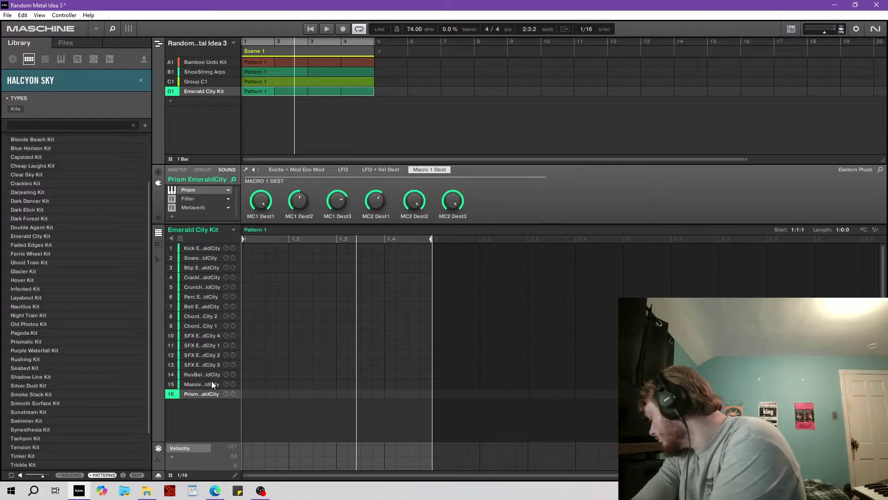
left_click(212, 382)
left_click(212, 387)
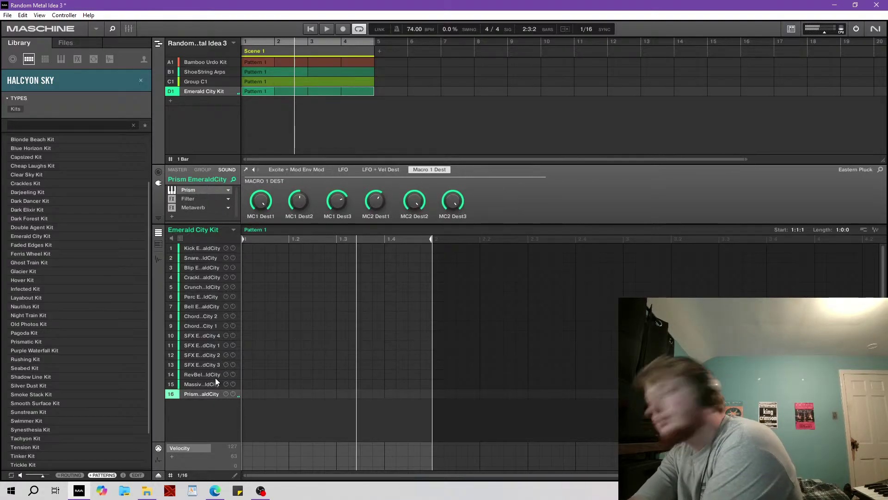
left_click(215, 380)
left_click(218, 374)
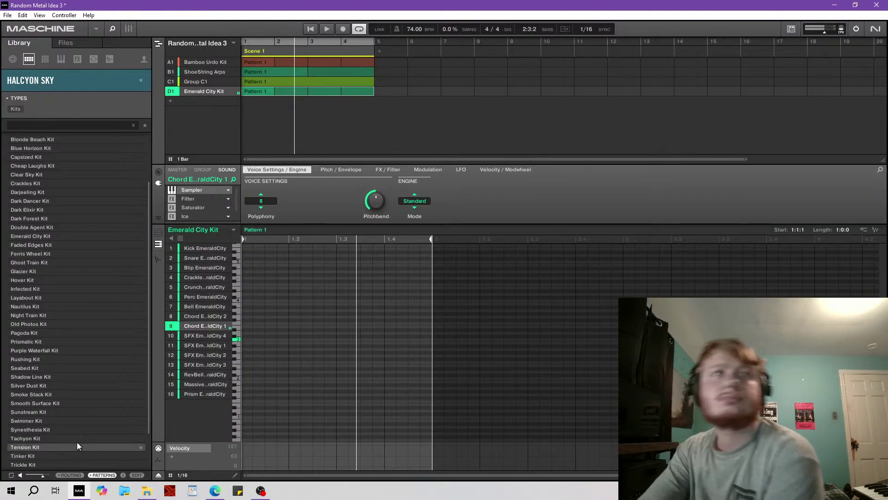
Draw a one-bar Chord EmeraldCity 1 note at the pattern's start and extend the pattern to four bars.
left_click(315, 26)
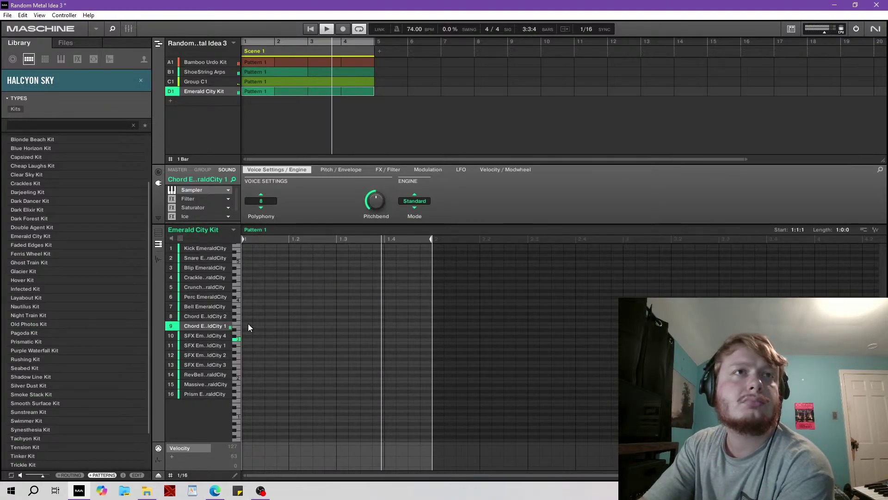
left_click(245, 340)
left_click_drag(254, 340, 431, 339)
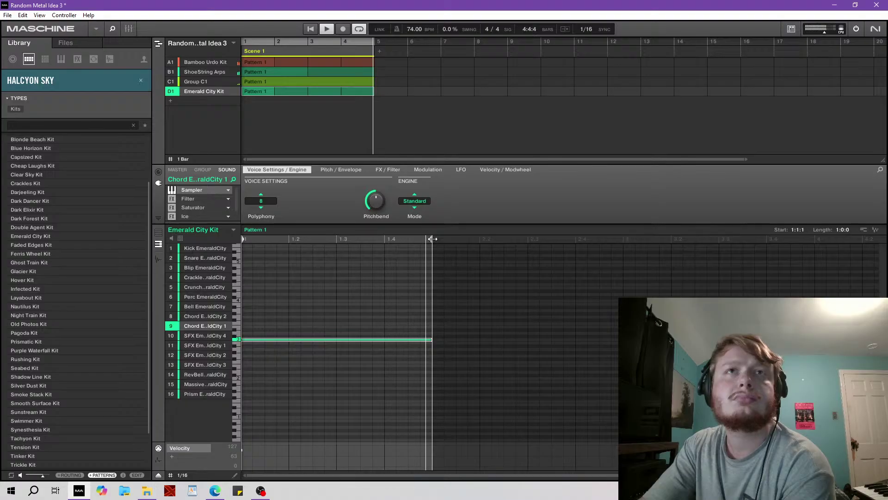
left_click_drag(431, 243, 879, 251)
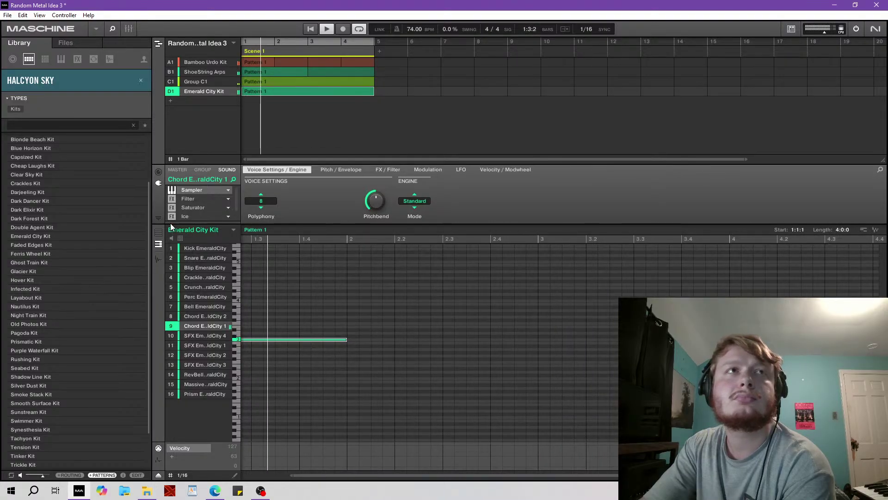
left_click(159, 232)
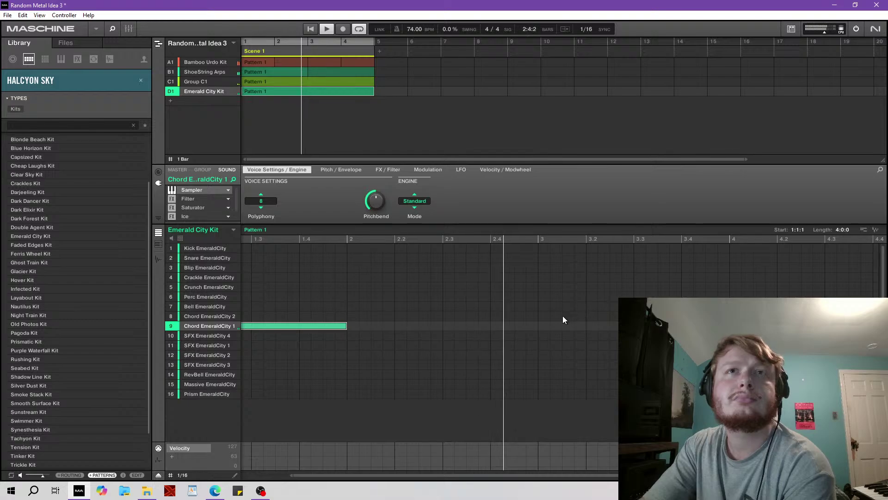
left_click(159, 244)
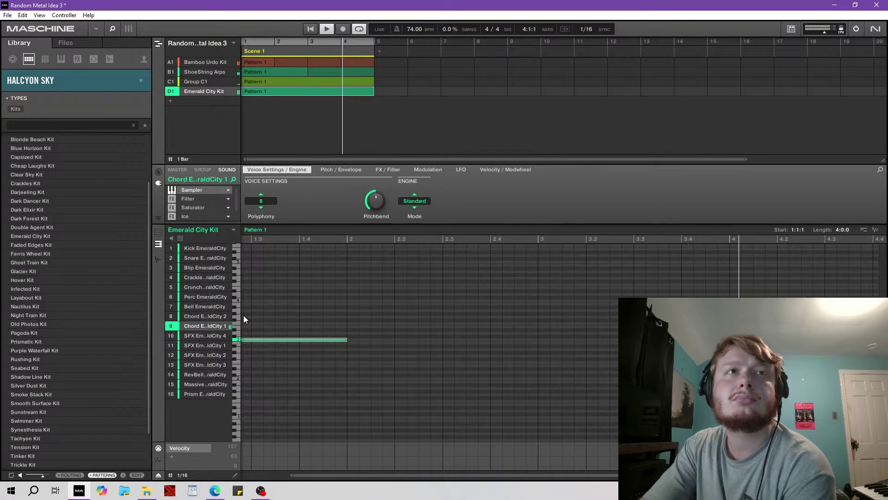
left_click_drag(541, 307, 639, 307)
left_click_drag(313, 476, 230, 471)
left_click(159, 233)
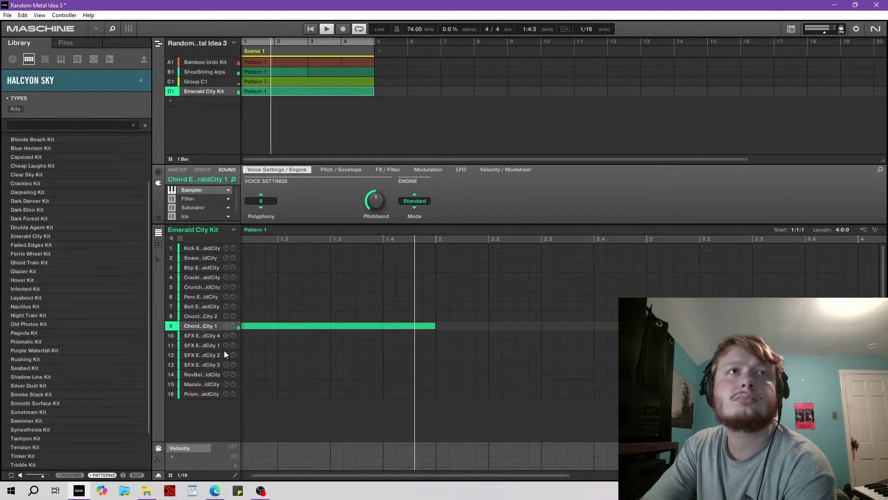
Review the Group C1 and ShoeString Arps patterns during playback and shorten the loop range to the first two bars.
left_click(200, 316)
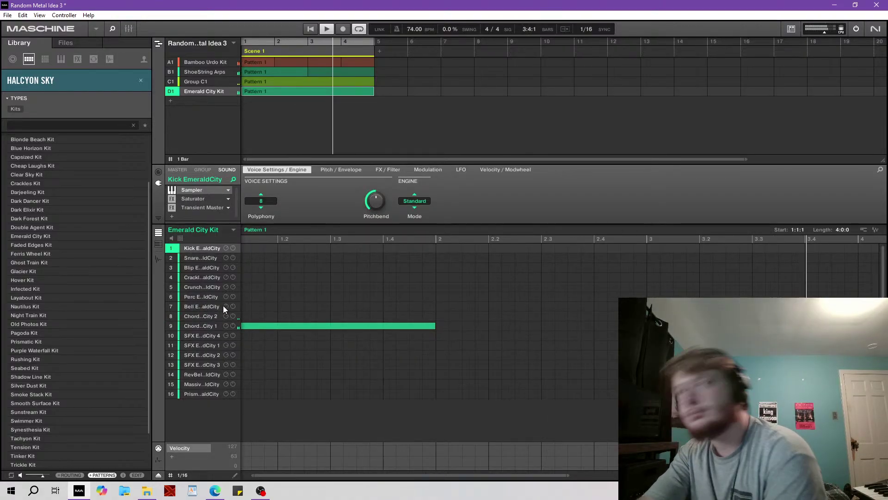
left_click(195, 81)
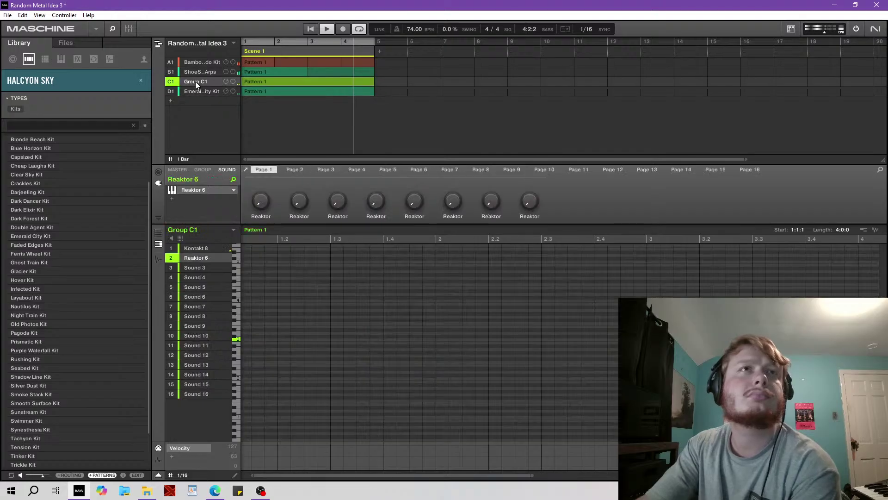
left_click(199, 74)
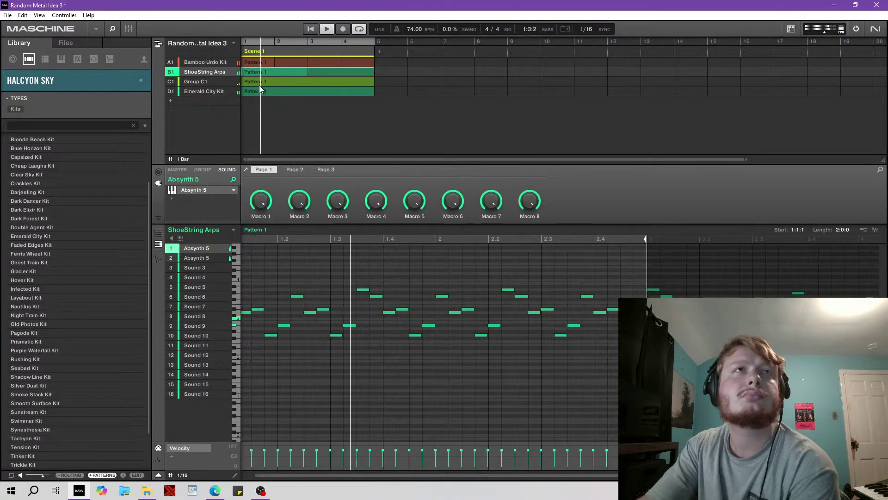
left_click_drag(373, 41, 309, 43)
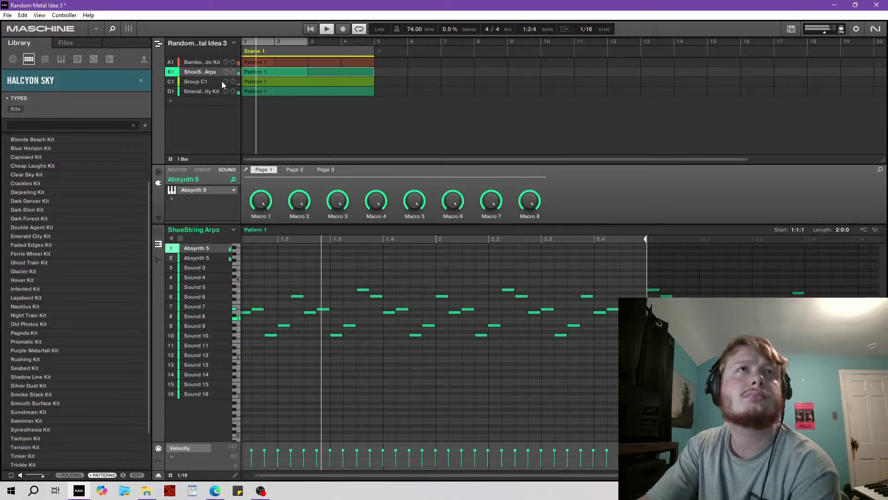
Look at the RANDOM Metal plug-in on the Bamboo Urdo Kit's HH Closed sound, close it and return to the Emerald City Kit.
left_click(223, 63)
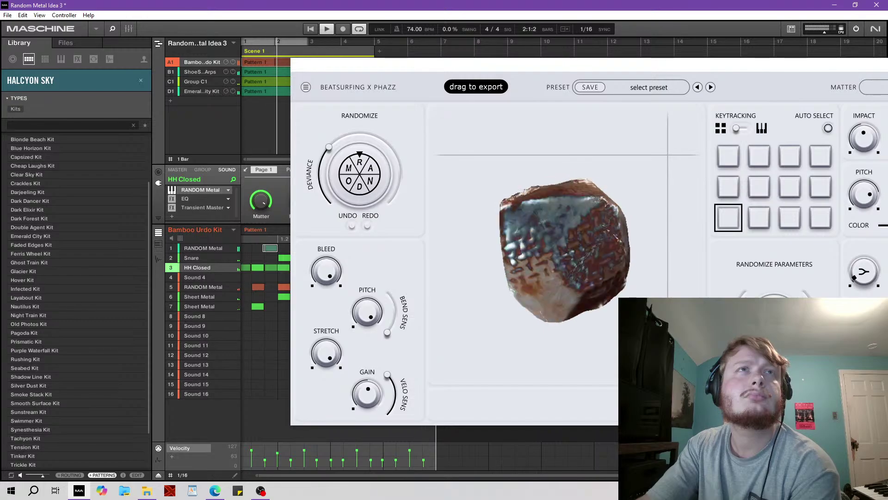
left_click_drag(572, 69, 342, 111)
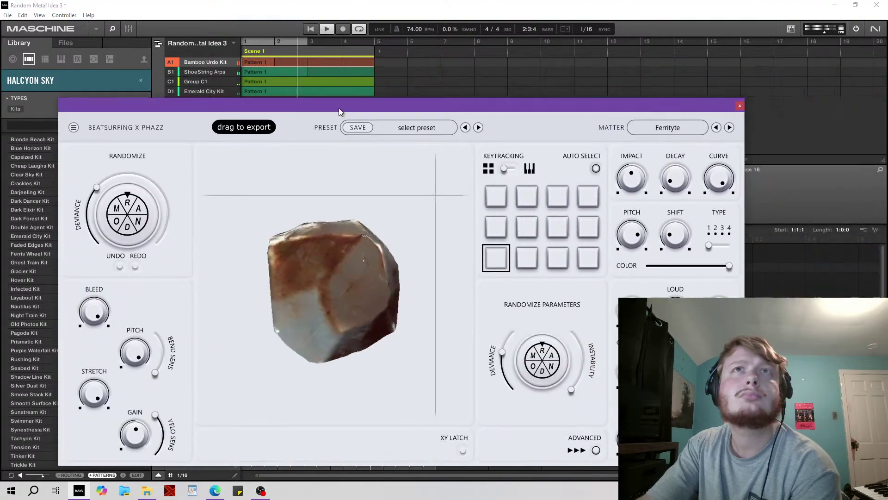
left_click(743, 105)
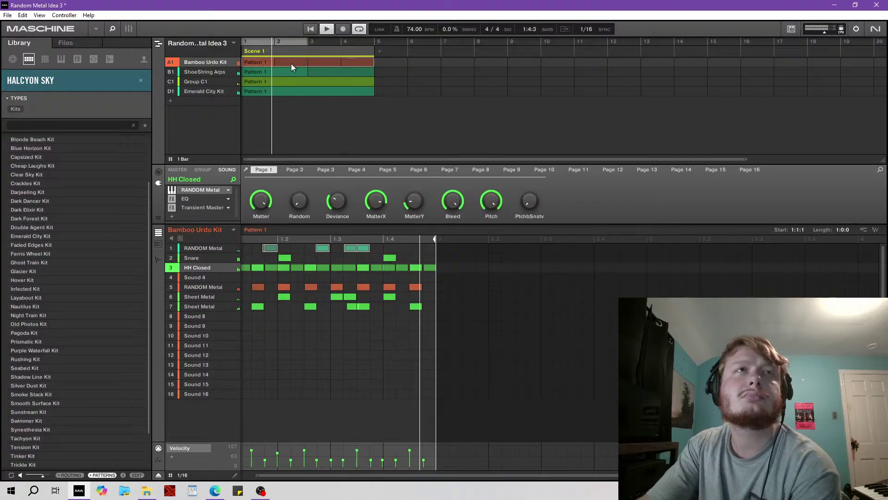
left_click(205, 92)
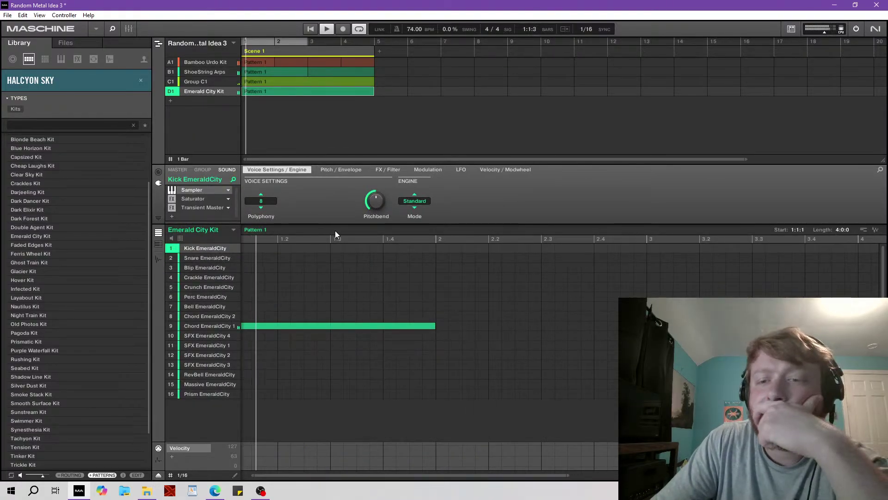
Stop playback and time-stretch the Chord EmeraldCity 2 sample to 74 BPM in Beat mode with a two-bar length.
left_click(328, 30)
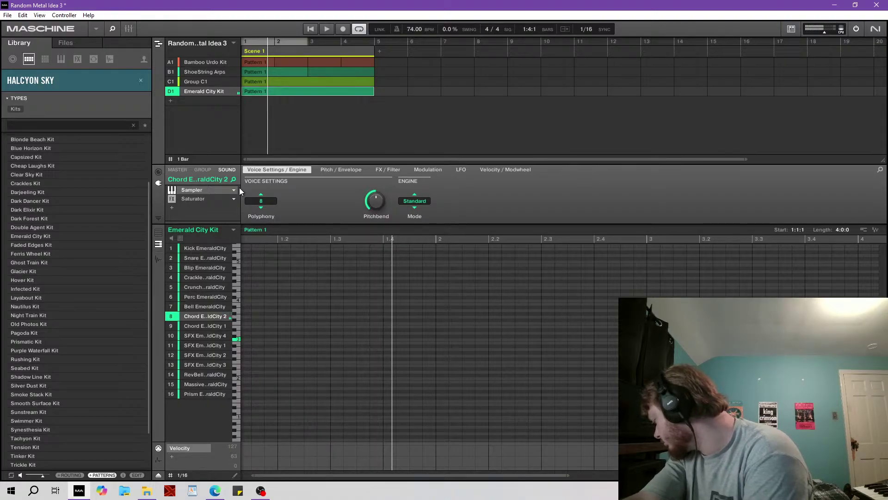
left_click(158, 259)
left_click(284, 229)
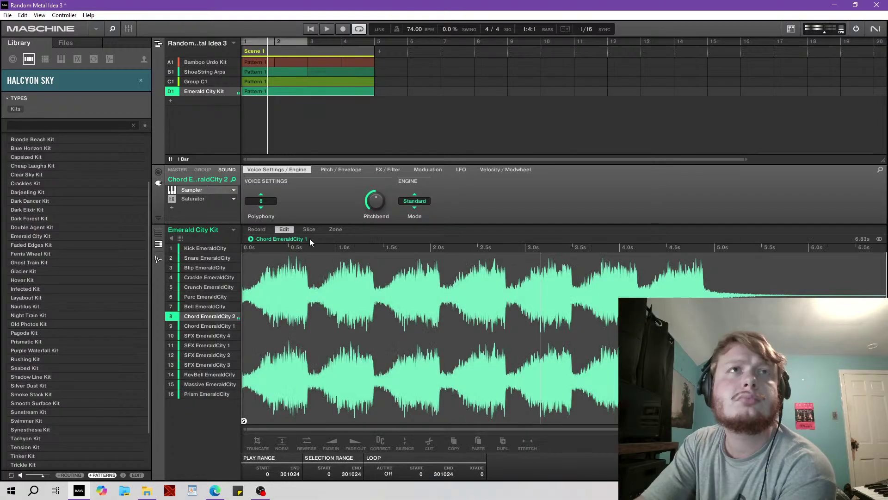
left_click(528, 444)
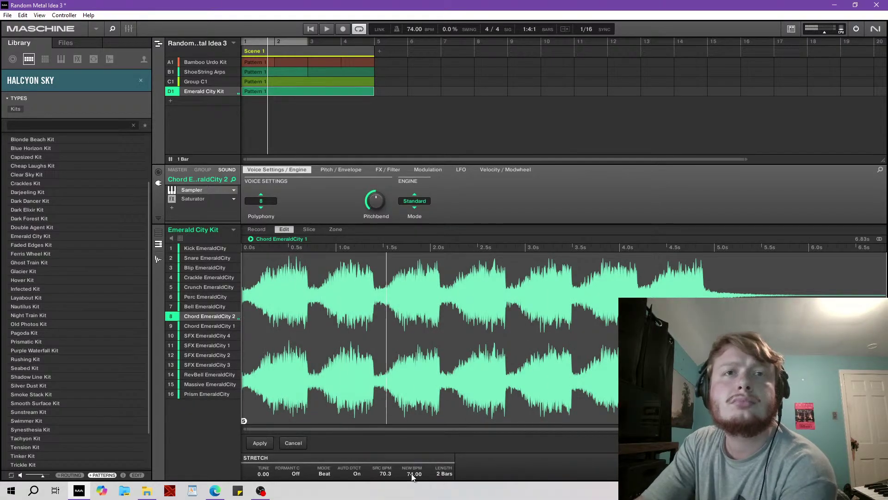
left_click(260, 443)
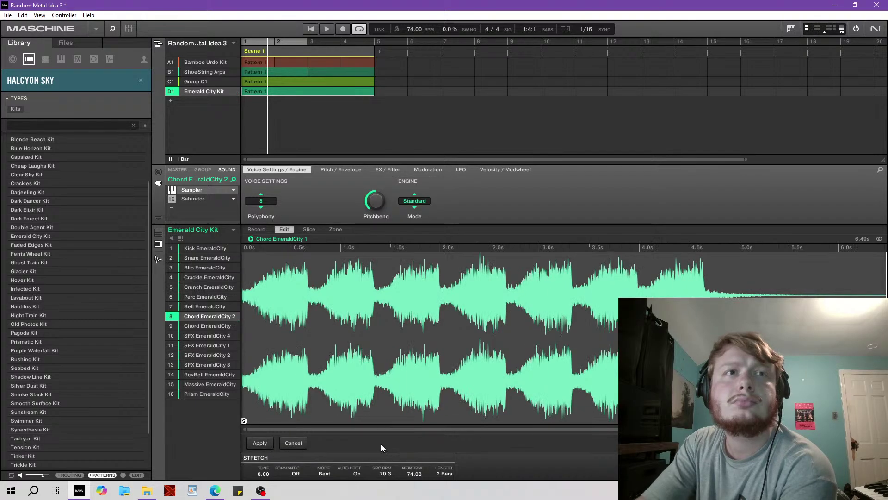
left_click(157, 260)
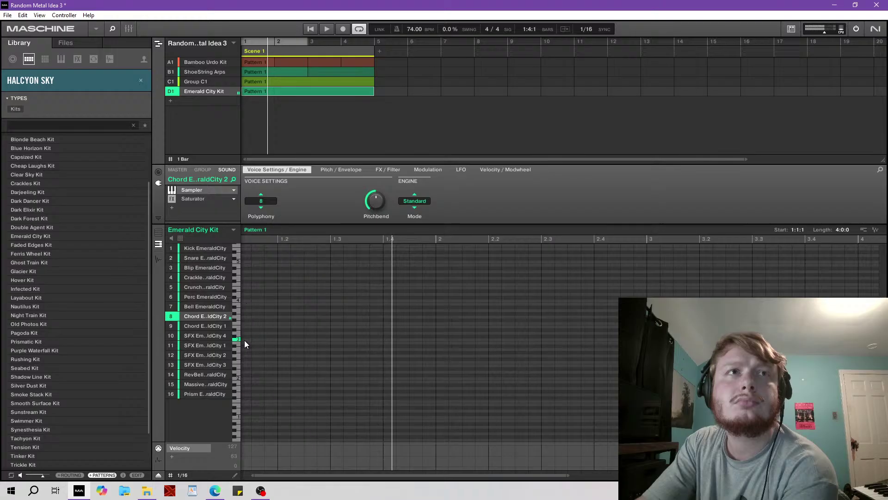
Set the project tempo to 70 BPM and draw a long Chord EmeraldCity 2 note from the start of the pattern.
left_click_drag(414, 29, 414, 34)
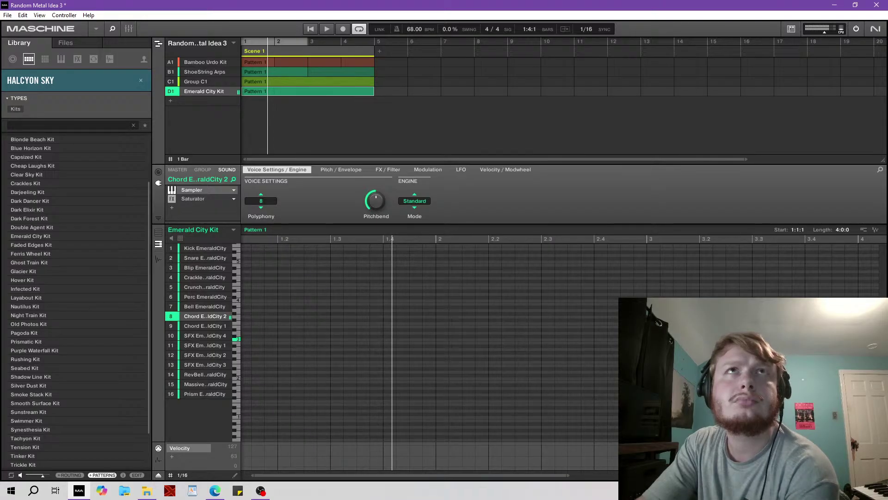
left_click(314, 28)
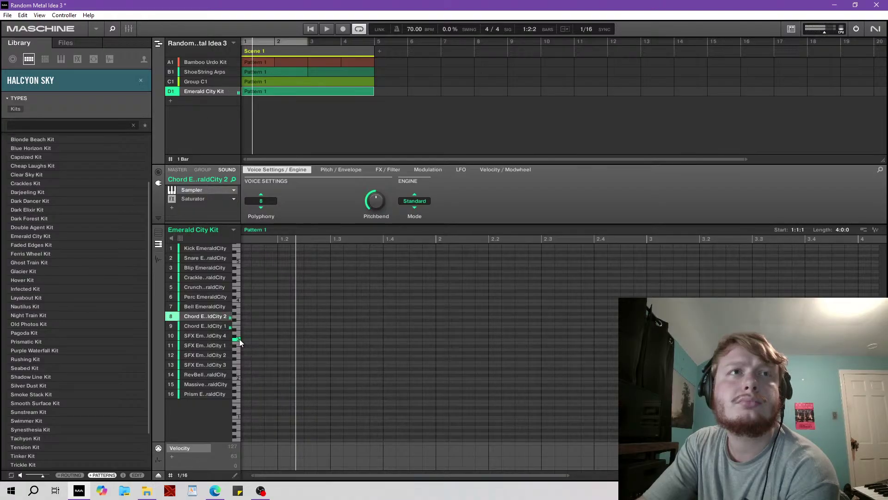
left_click_drag(251, 339, 367, 341)
left_click_drag(449, 341, 629, 341)
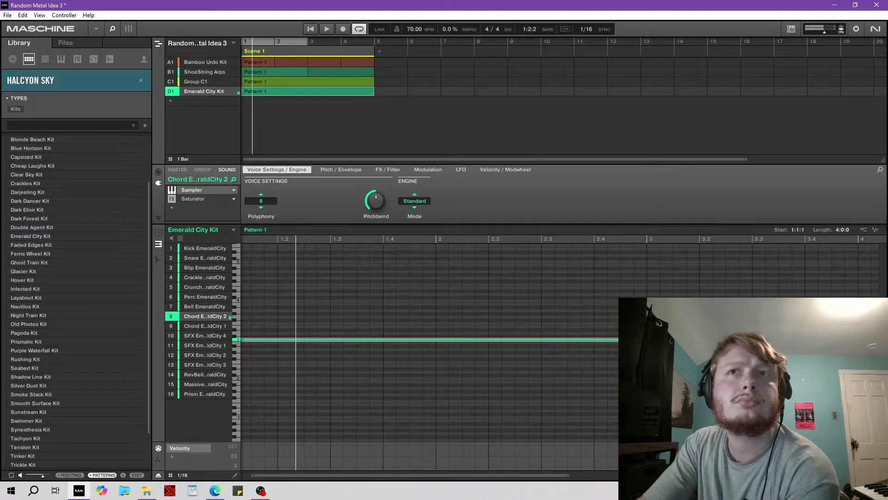
left_click(211, 325)
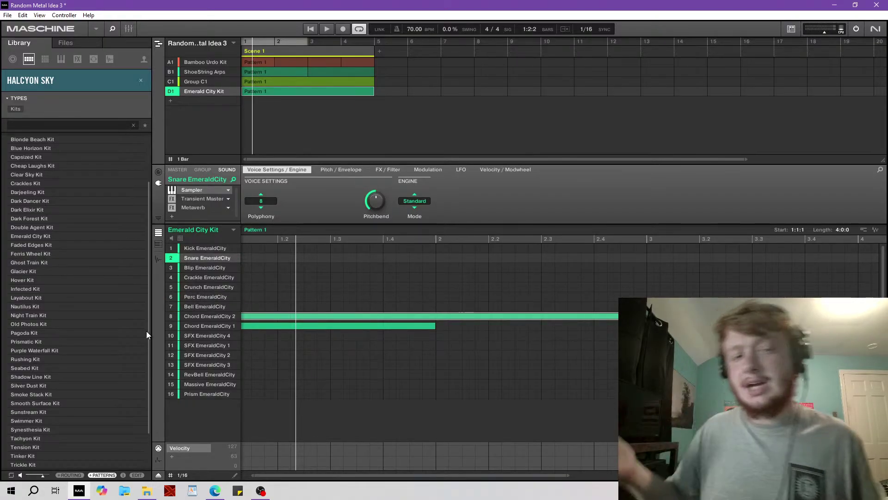
Browse the Halcyon Sky projects in the library and return to its kits.
left_click(60, 87)
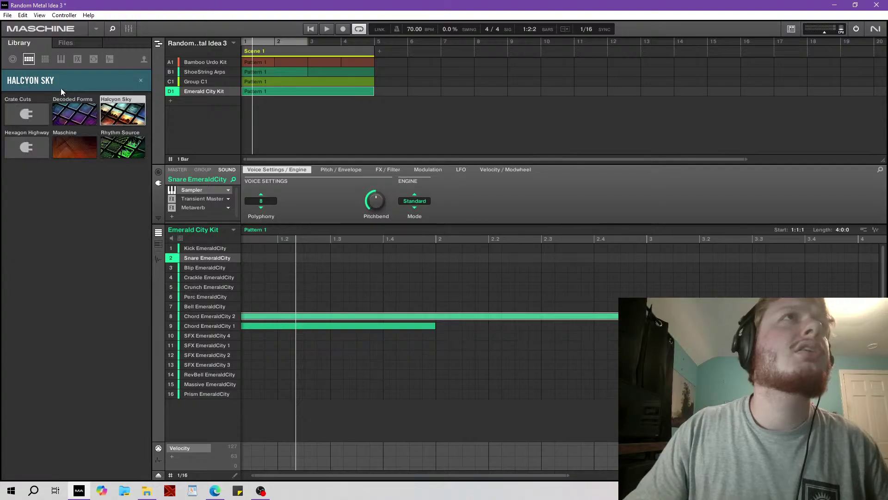
left_click(63, 82)
left_click(12, 59)
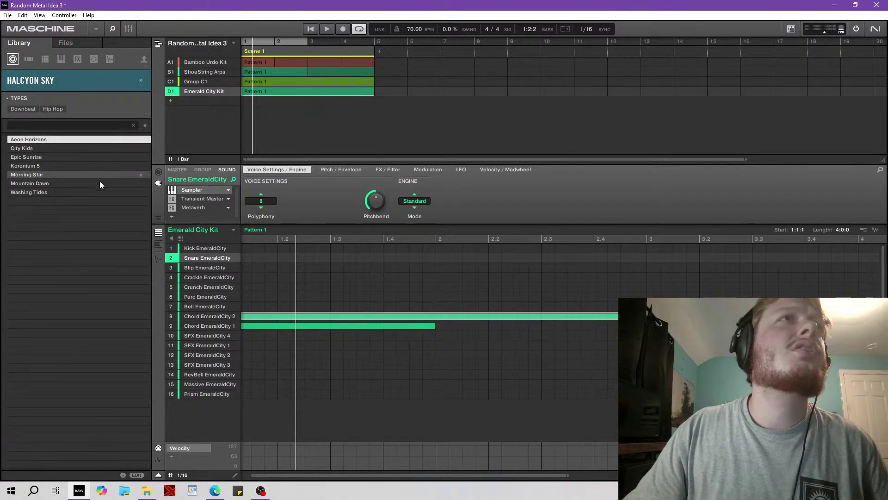
left_click(30, 60)
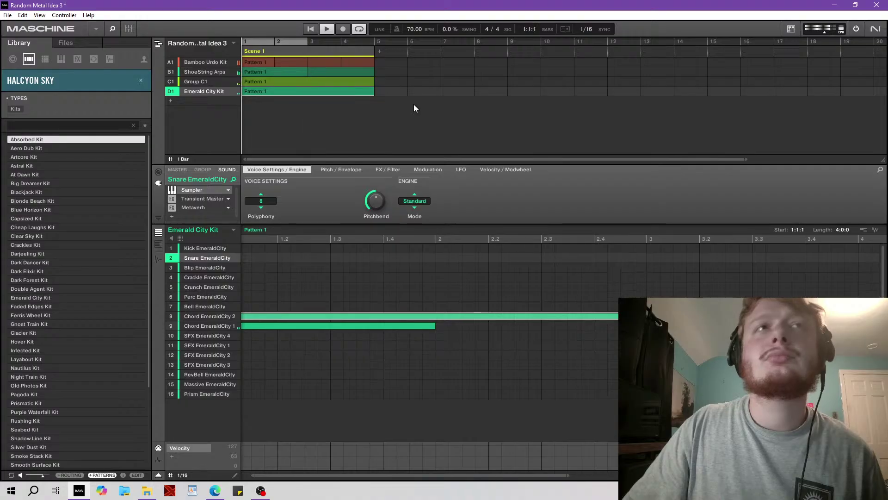
Select the Chord EmeraldCity 2 sound and look through the VST3 plug-ins available for its next effect slot.
mouse_move(226, 318)
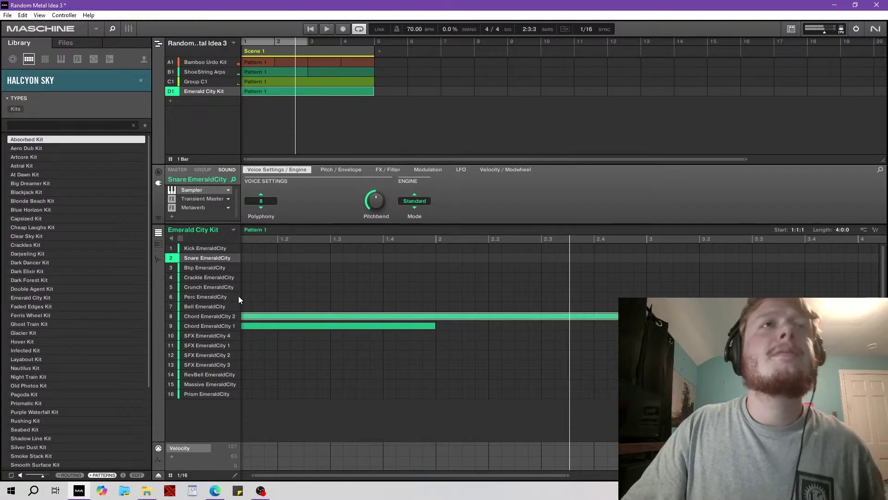
left_click(199, 319)
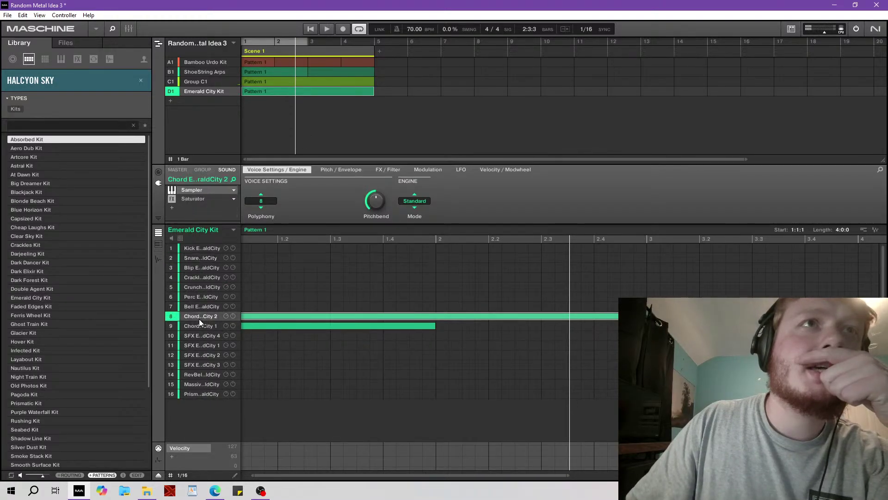
left_click(172, 208)
mouse_move(194, 233)
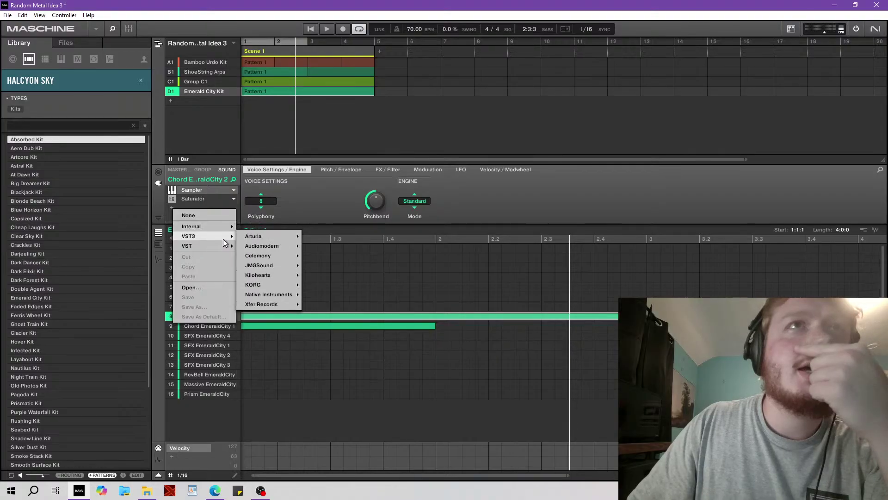
mouse_move(274, 306)
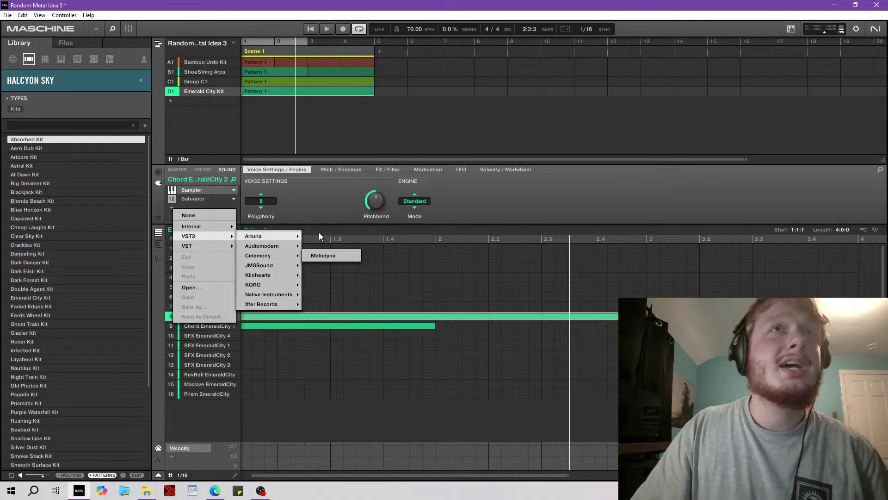
left_click(566, 201)
Save the project under the name Exotica Pt II in the Maschine 2 Projects folder.
left_click(9, 15)
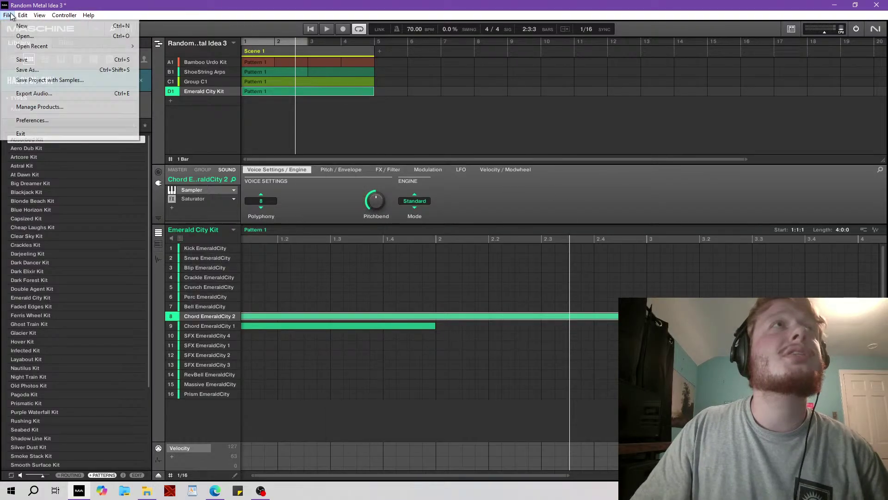
left_click(32, 67)
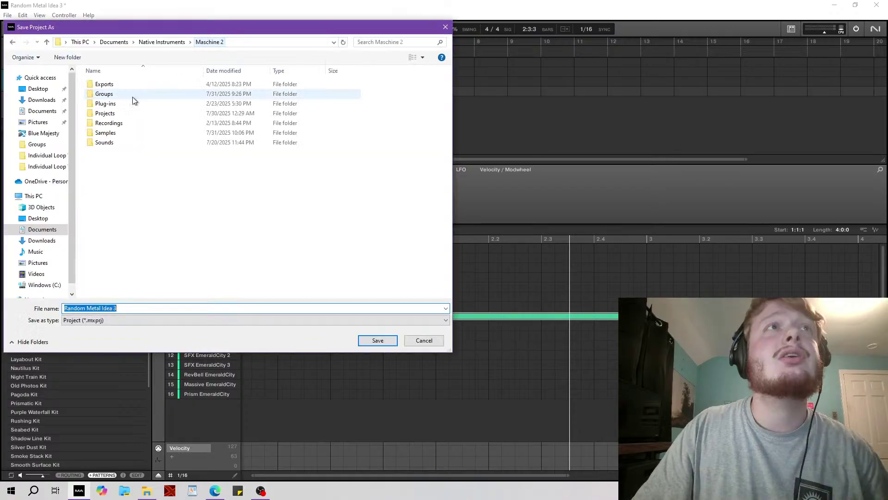
left_click(155, 43)
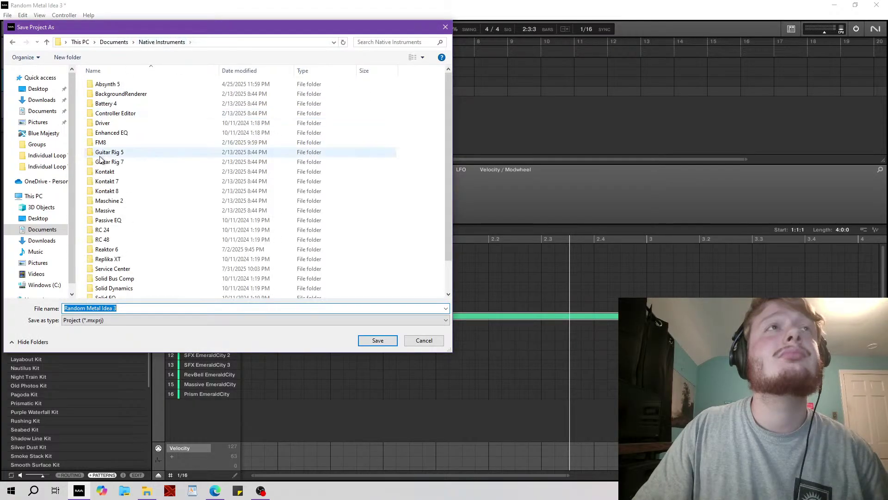
key("alt+Up")
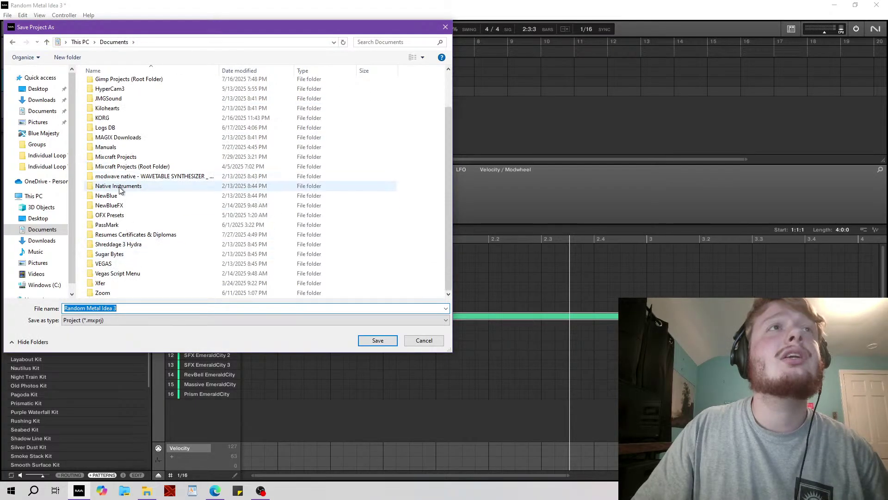
double_click(121, 186)
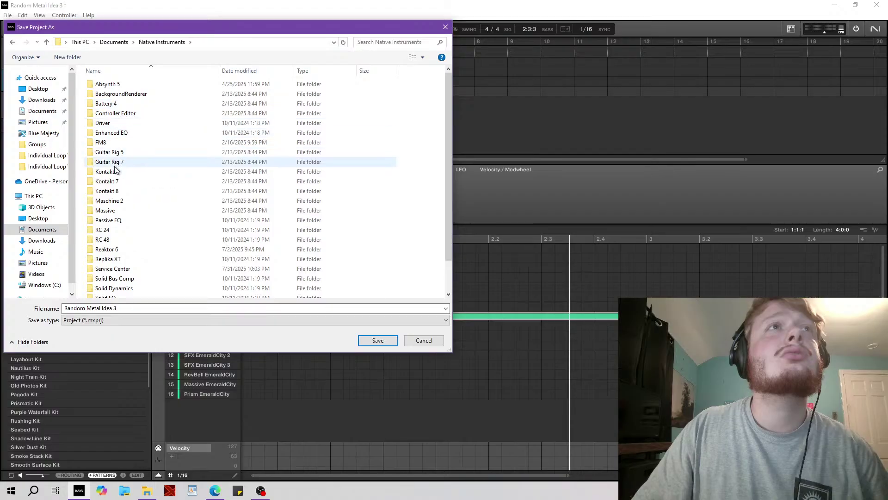
double_click(115, 201)
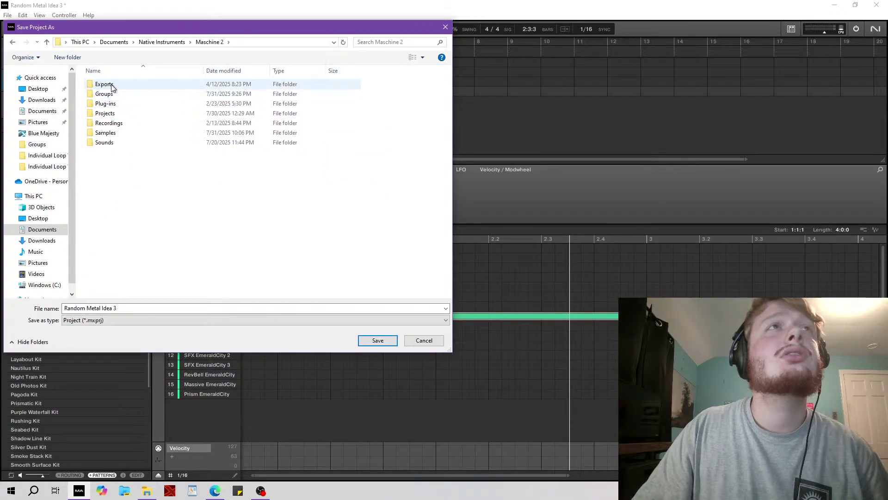
double_click(113, 113)
left_click(137, 309)
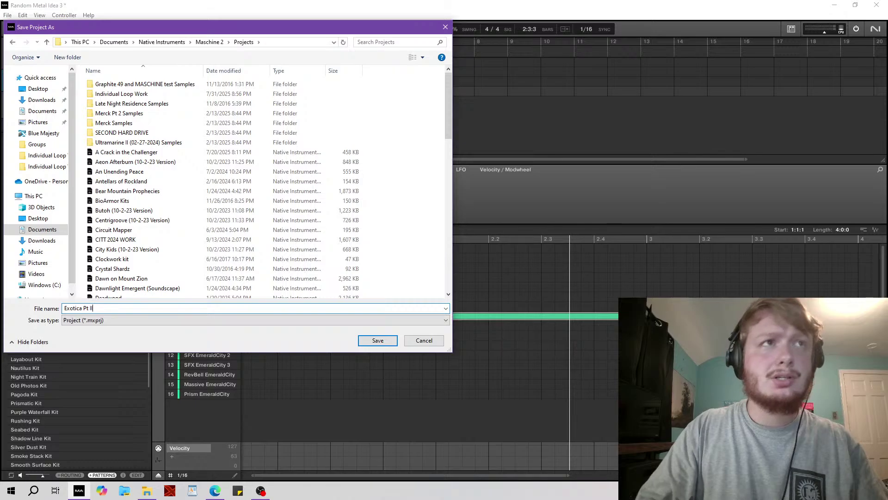
left_click(378, 340)
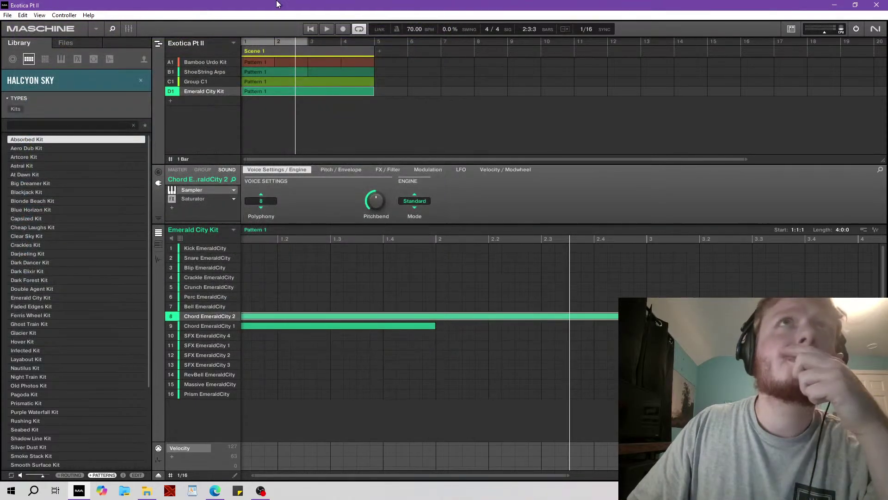
Play from the start with the Emerald City Kit group and its Chord EmeraldCity 2 sound soloed.
left_click(311, 29)
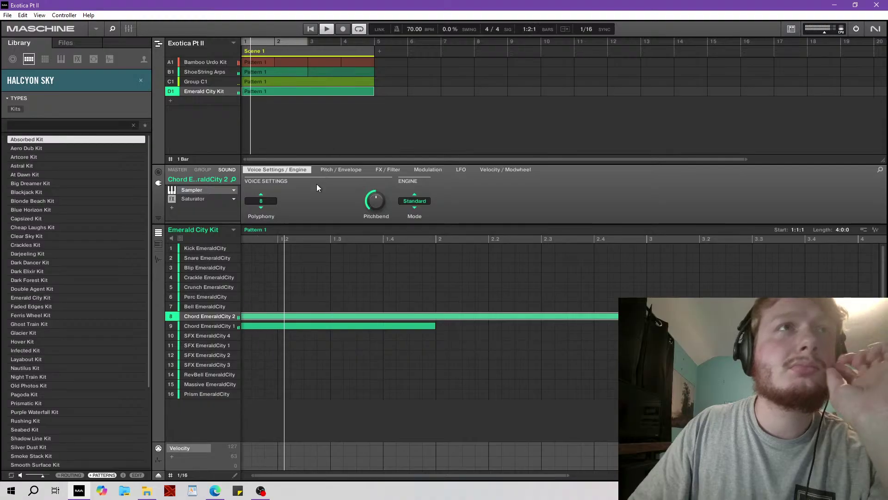
mouse_move(185, 259)
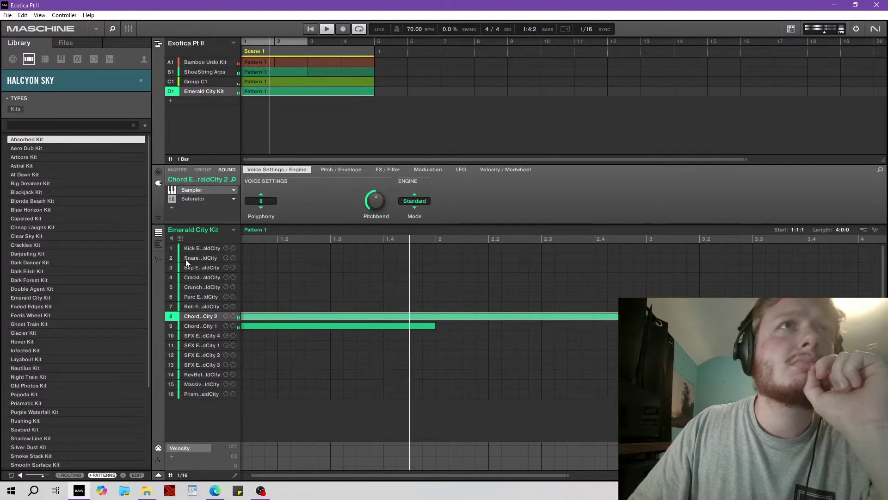
left_click(233, 316)
left_click(233, 91)
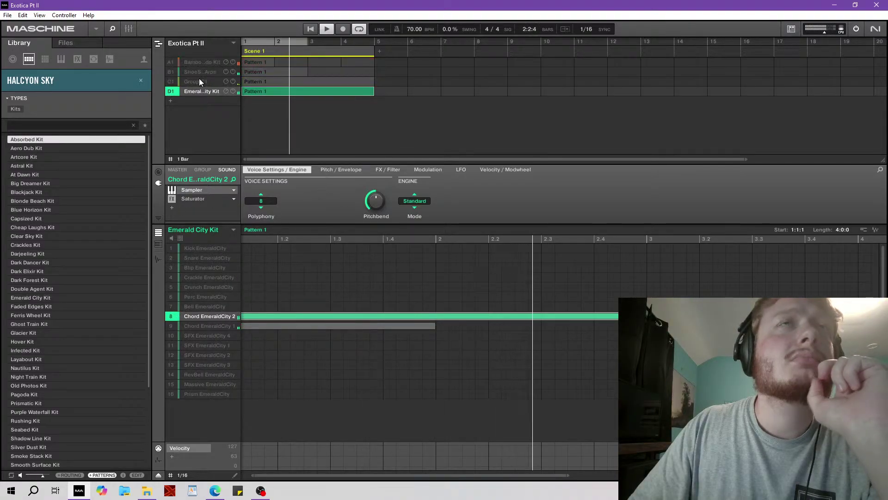
left_click(311, 29)
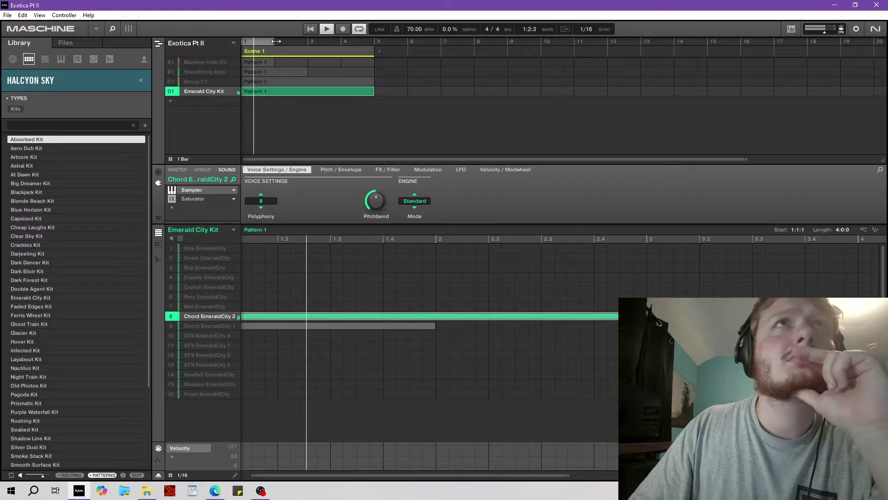
Add the internal Grain Delay effect to Chord EmeraldCity 2 and raise its grain Size and cloud Density.
left_click(171, 206)
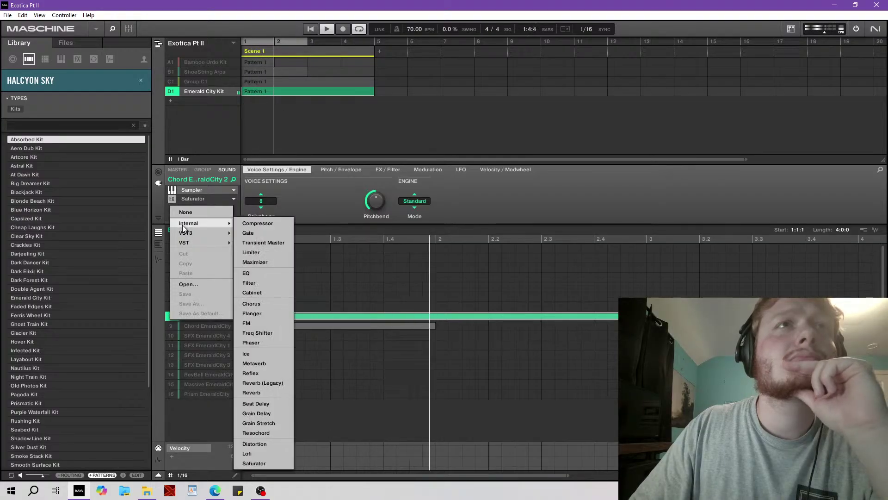
mouse_move(274, 289)
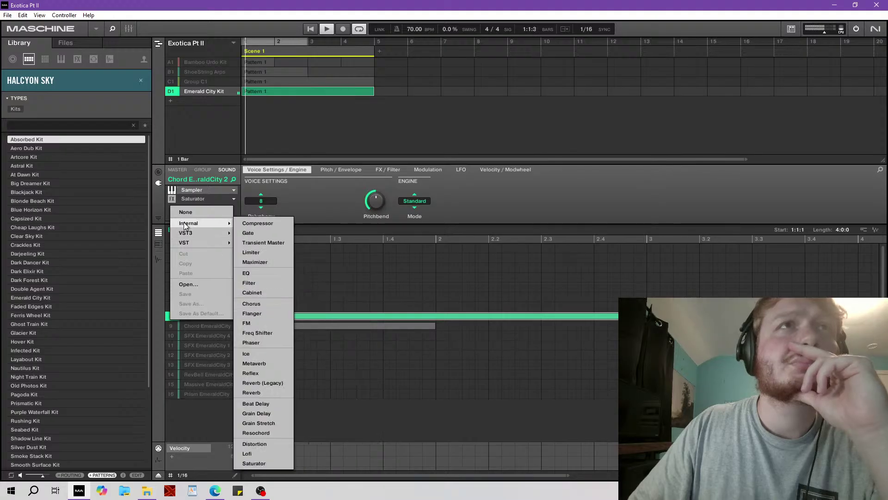
left_click(266, 412)
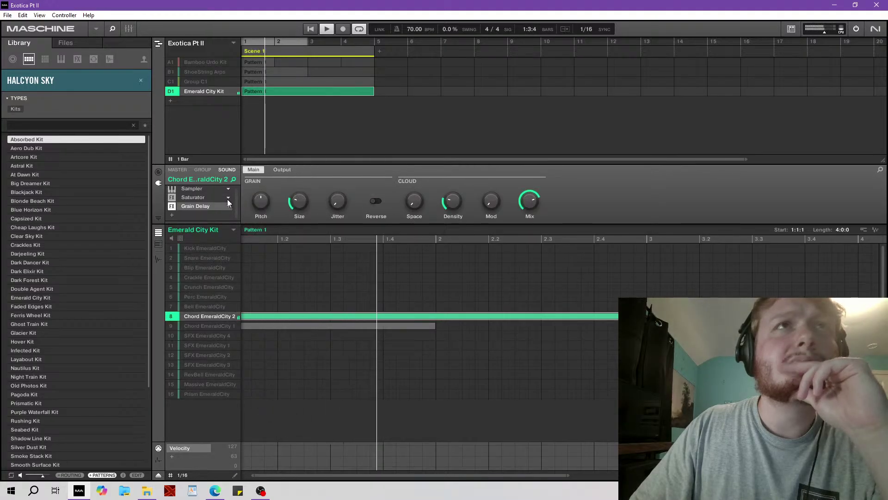
left_click_drag(453, 200, 453, 189)
mouse_move(261, 201)
left_mouse_down()
mouse_move(261, 209)
mouse_move(261, 189)
mouse_move(261, 200)
left_mouse_up()
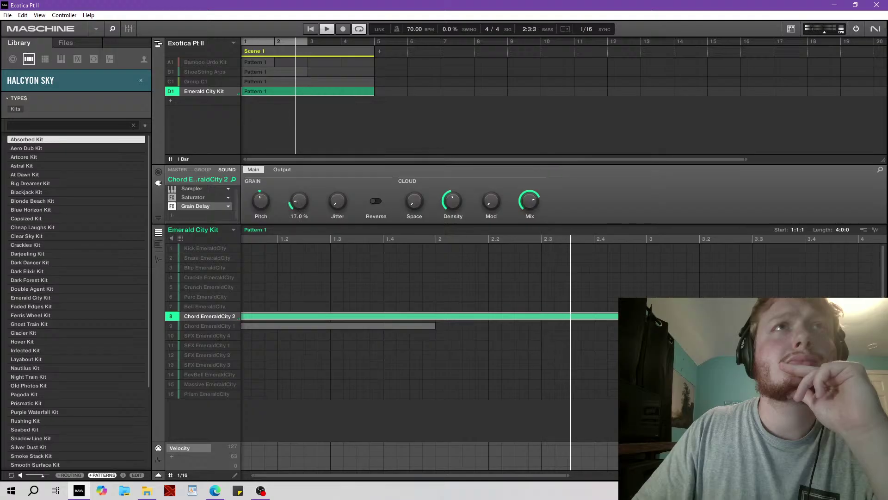
mouse_move(298, 195)
left_mouse_down()
mouse_move(298, 209)
mouse_move(300, 183)
left_mouse_up()
left_click_drag(453, 200, 453, 190)
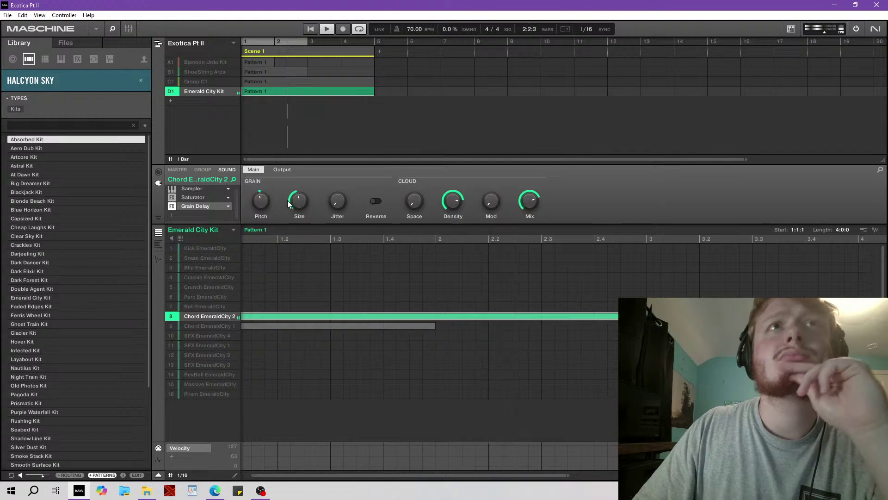
Raise the Grain Delay's Pitch, turn on Reverse, lower the Mix and restart playback.
left_click_drag(261, 201, 261, 200)
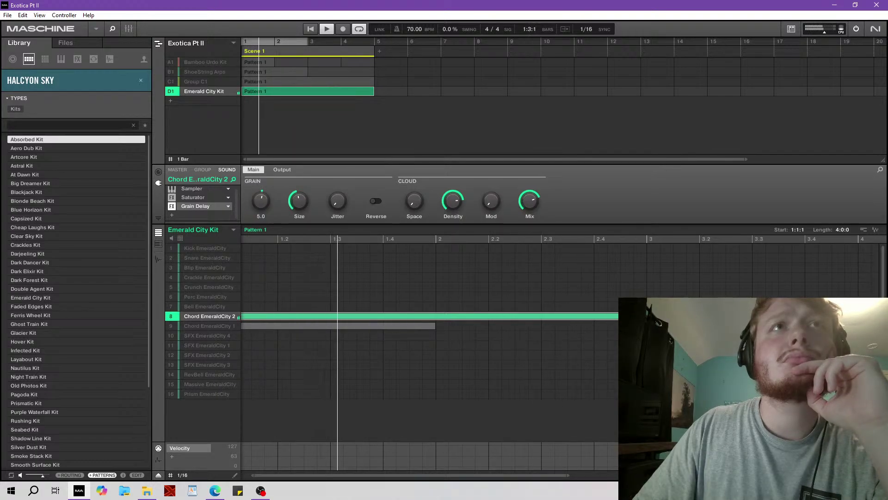
left_click_drag(262, 205, 262, 202)
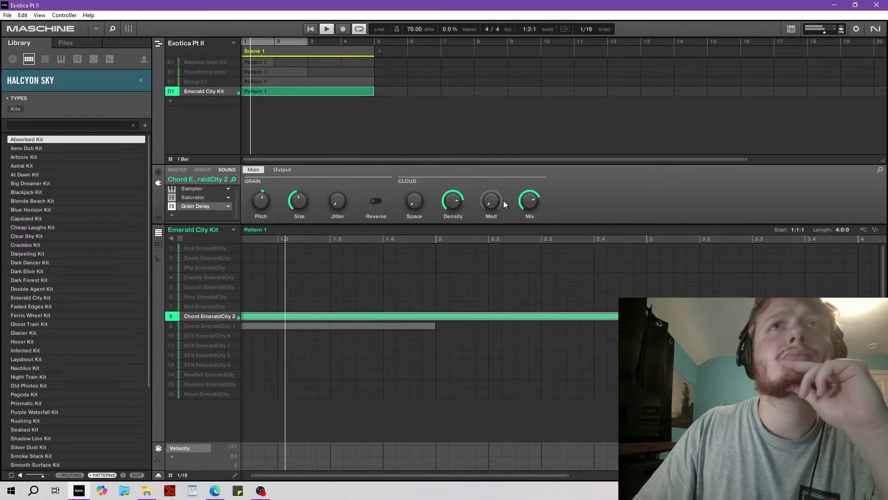
left_click_drag(530, 200, 530, 206)
mouse_move(414, 204)
left_mouse_down()
mouse_move(415, 194)
mouse_move(415, 208)
mouse_move(428, 203)
mouse_move(414, 213)
left_mouse_up()
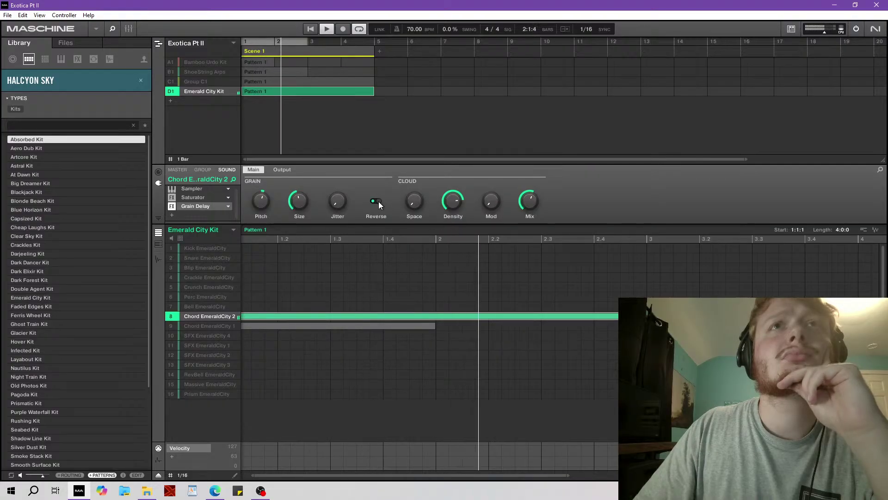
left_click_drag(534, 199, 535, 217)
left_click(308, 30)
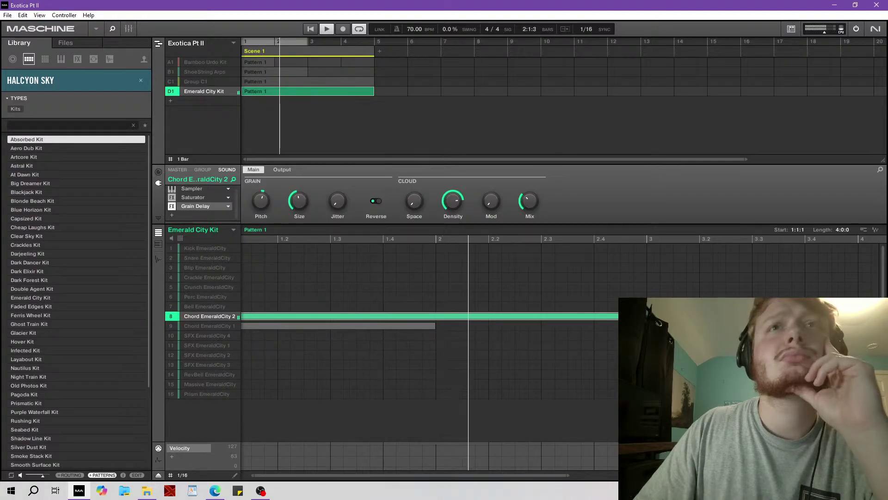
Cancel the open stretch in Chord EmeraldCity 2's sample editor and replay with the loop shortened to the first bar.
left_click(159, 258)
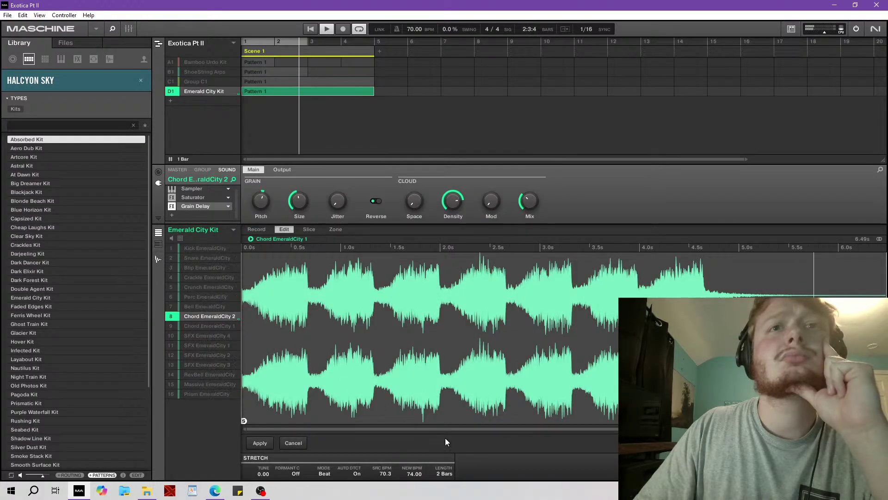
left_click(293, 442)
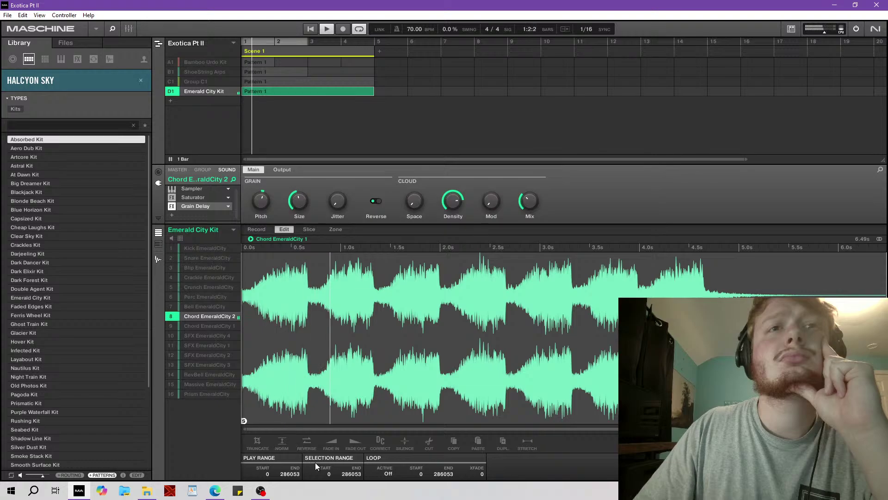
left_click(310, 31)
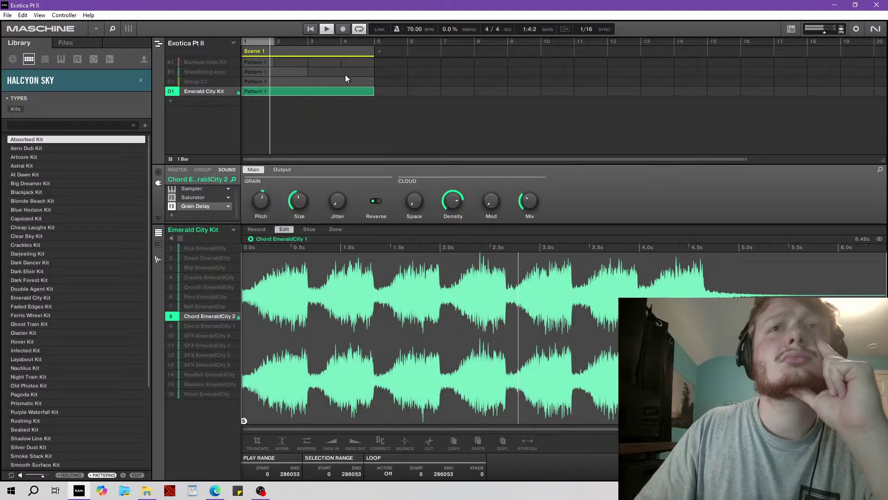
Check the sample's stretch settings, including the mode and source BPM choices, without applying them, and return to the pattern.
left_click(533, 442)
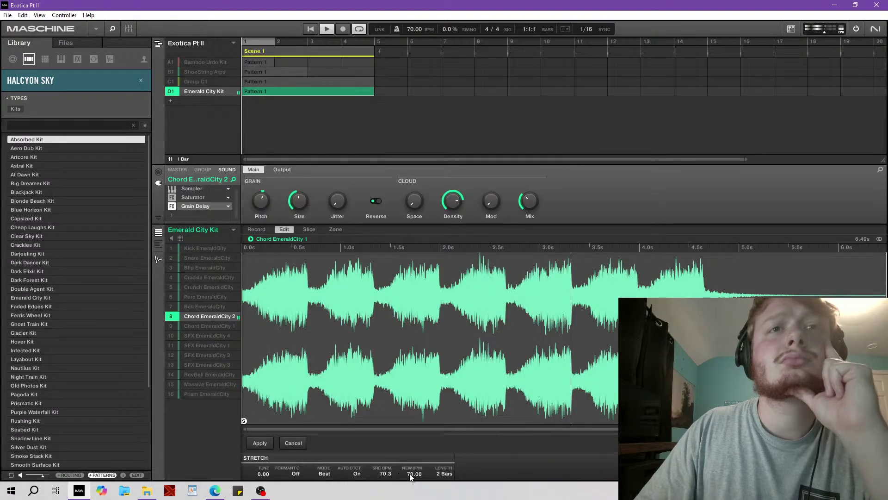
left_click(386, 475)
left_click(478, 461)
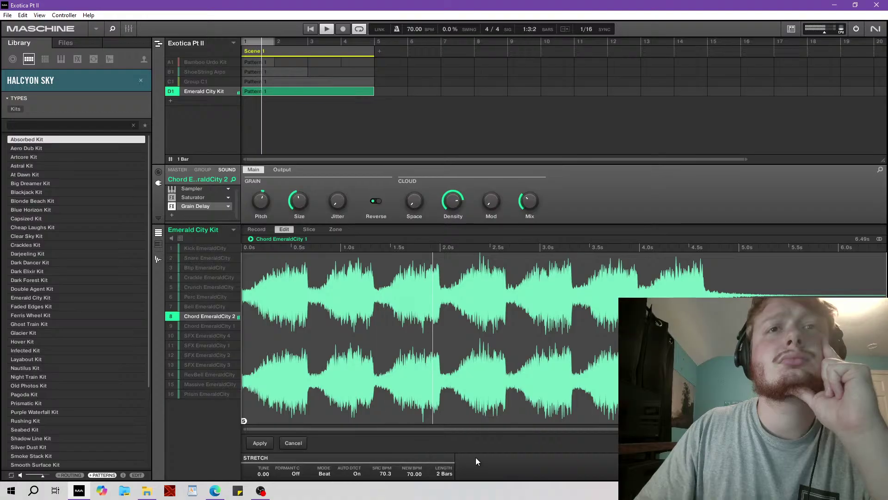
left_click(330, 475)
left_click(393, 471)
left_click(388, 474)
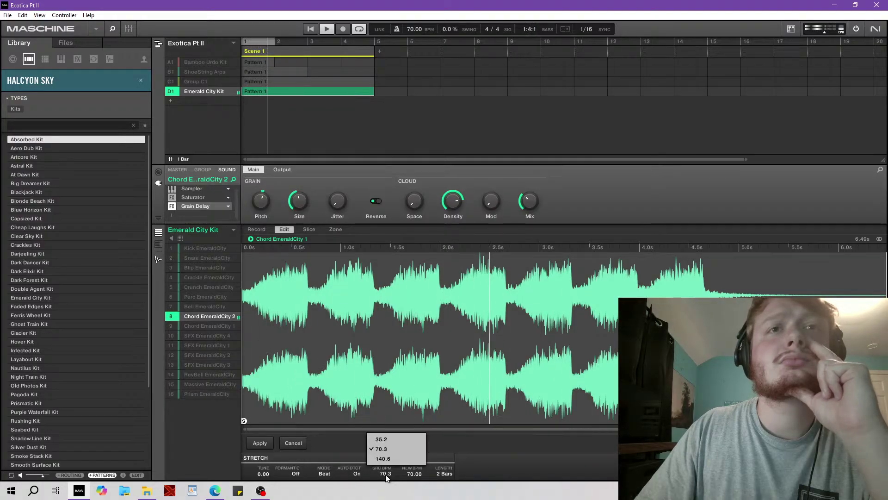
left_click(478, 469)
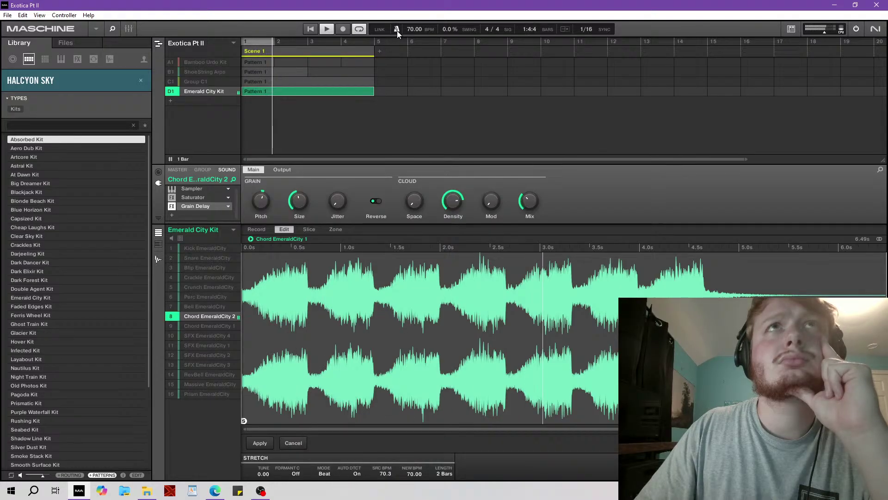
left_click(310, 29)
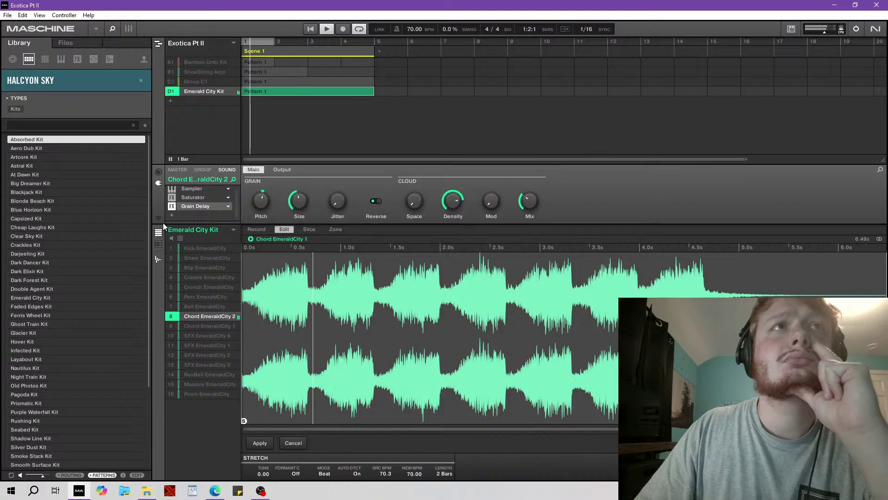
left_click(158, 258)
Raise the Grain Delay's Mix to full, lower its grain Size slightly and add a small amount of cloud Space.
mouse_move(526, 202)
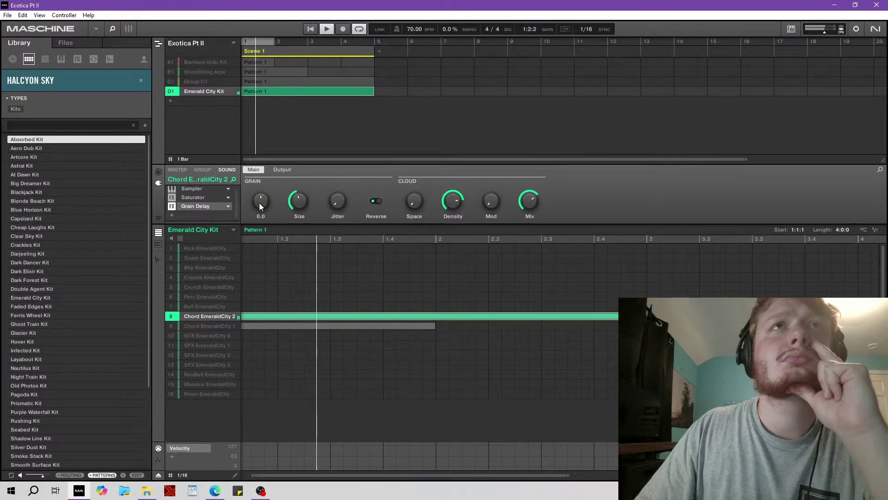
left_click_drag(543, 191, 543, 171)
left_click(311, 30)
mouse_move(340, 198)
mouse_move(299, 200)
left_mouse_down()
mouse_move(299, 211)
mouse_move(297, 199)
left_mouse_up()
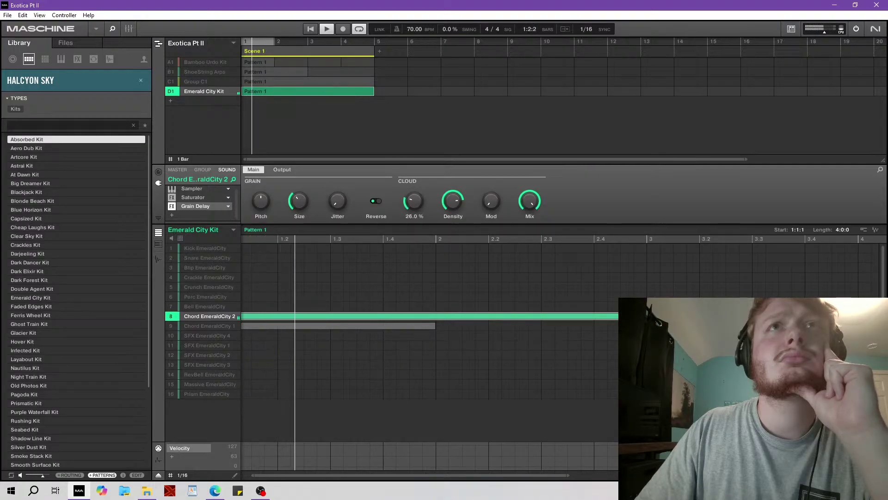
left_click_drag(415, 201, 456, 198)
Bring back the other Emerald City sounds and groups and raise the Grain Delay's Pitch to 8.0 against the full mix.
left_click(171, 318)
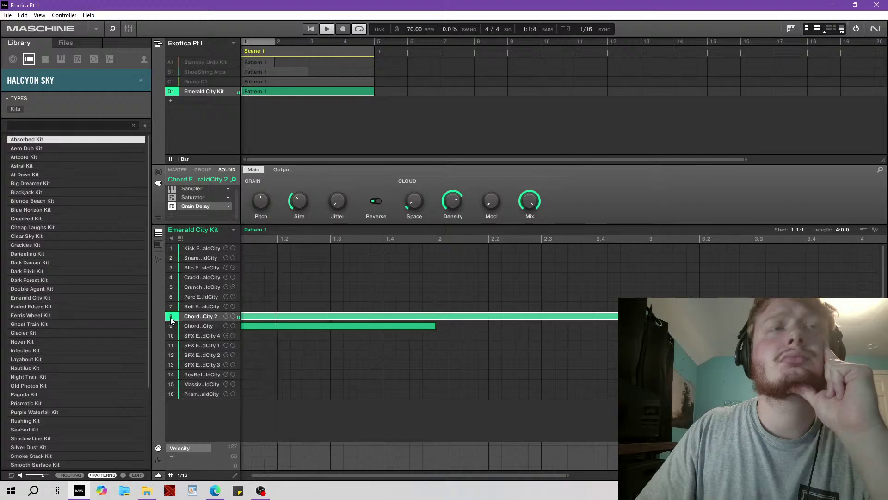
left_click(171, 91)
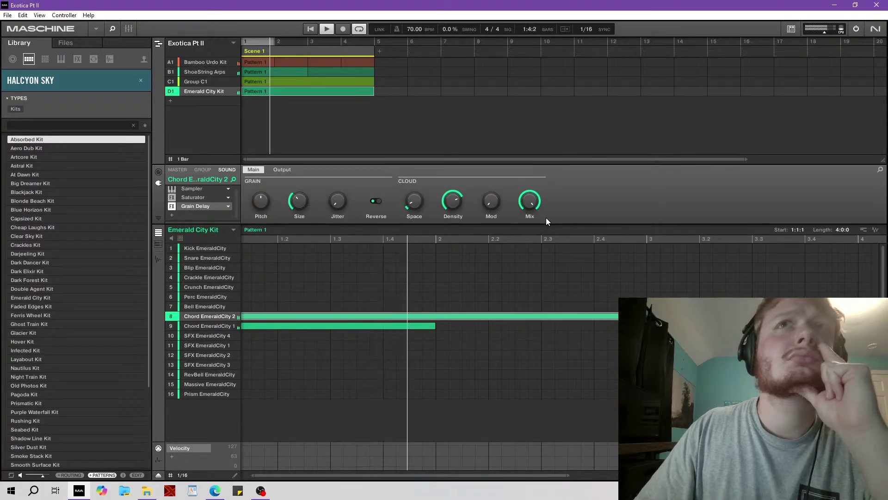
left_click_drag(259, 205, 257, 206)
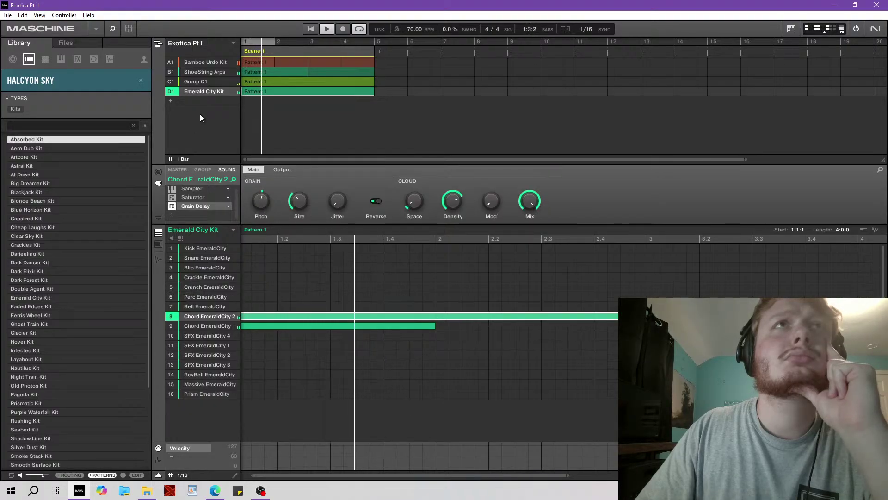
mouse_move(226, 91)
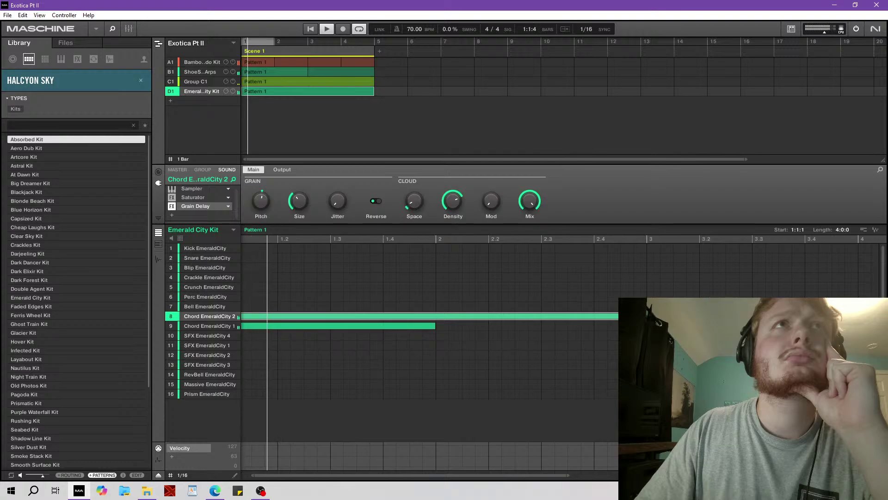
left_click_drag(264, 197, 265, 185)
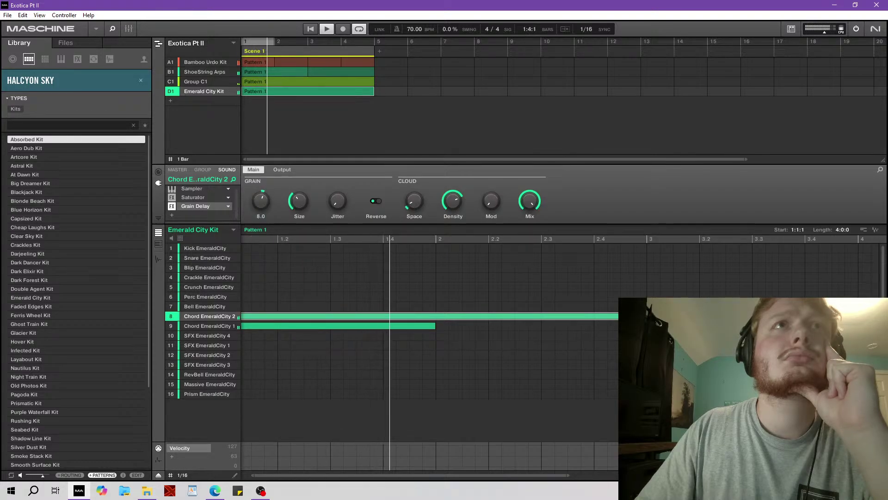
Solo the Emerald City Kit group and set the Grain Delay to slight Jitter, Pitch 7.0 and Mix 65%.
mouse_move(343, 204)
left_click_drag(343, 204, 342, 191)
right_click(176, 95)
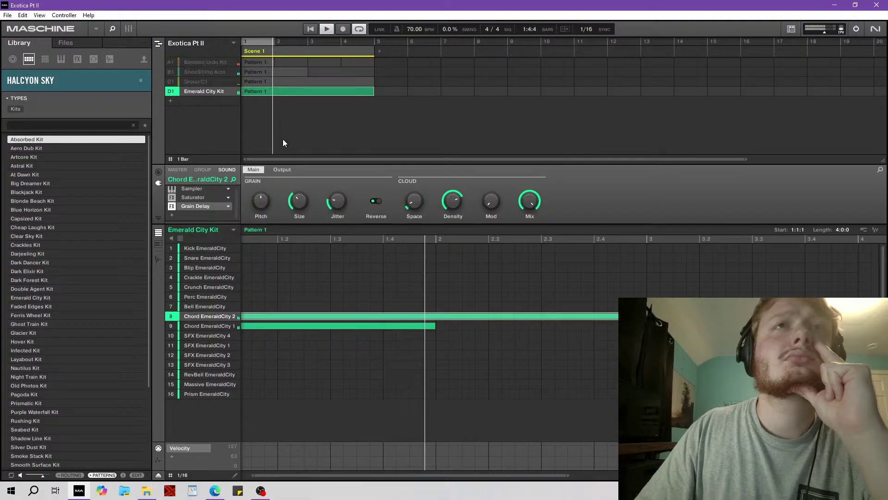
scroll(340, 201, "up", 5)
left_click_drag(341, 202, 340, 250)
left_click_drag(261, 204, 263, 199)
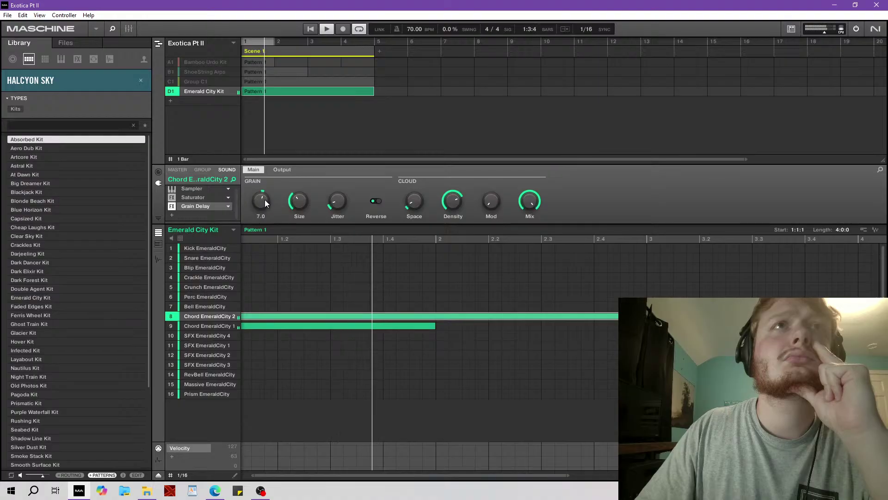
left_click_drag(530, 201, 531, 212)
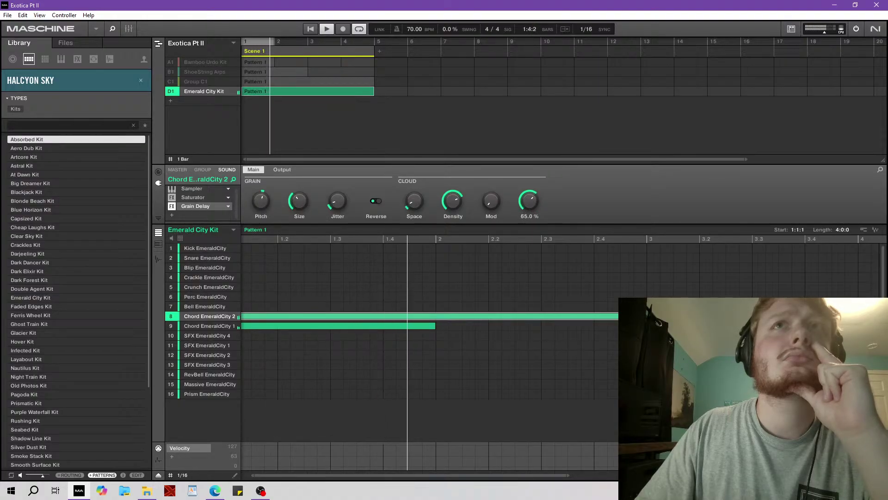
Unsolo the Emerald City Kit group and restart playback with all groups.
right_click(168, 93)
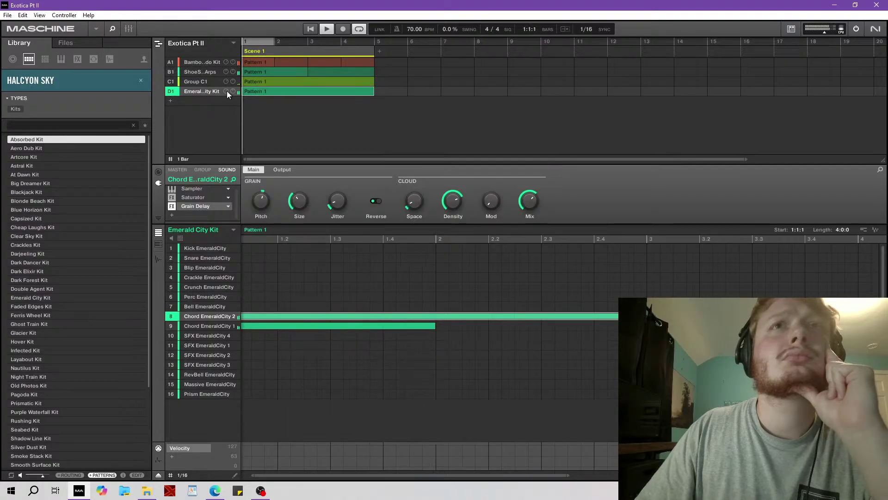
left_click(326, 30)
left_click(325, 31)
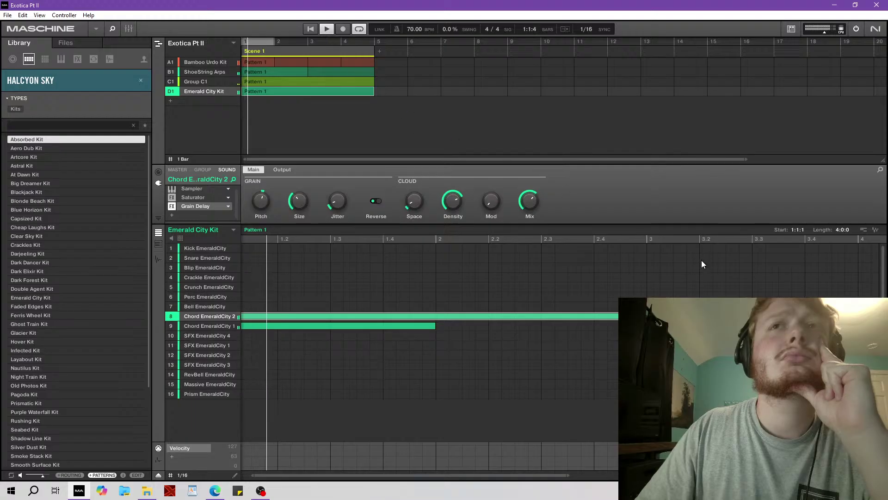
Give Chord EmeraldCity 2 and Chord EmeraldCity 1 separate notes starting at bar 2, and check the Chord EmeraldCity 2 note in the piano roll.
mouse_move(648, 316)
left_mouse_down()
mouse_move(435, 316)
mouse_move(647, 316)
left_mouse_up()
left_click_drag(438, 326, 648, 326)
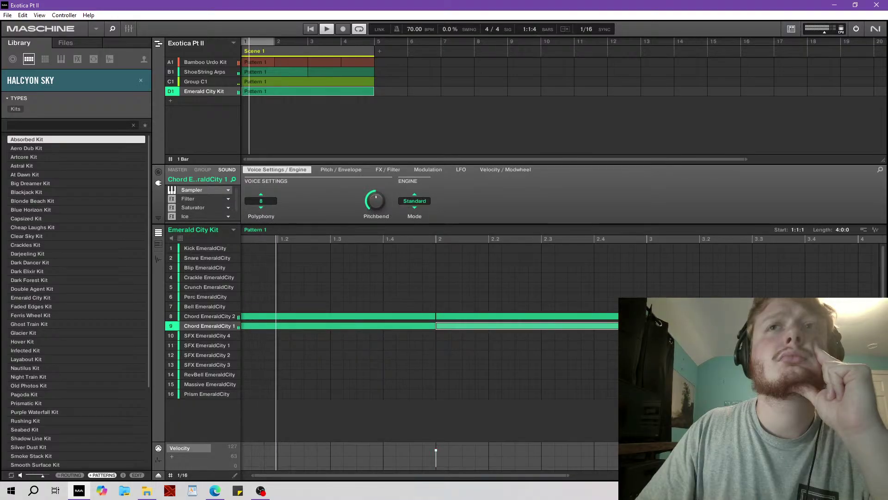
left_click(479, 317)
left_click(157, 246)
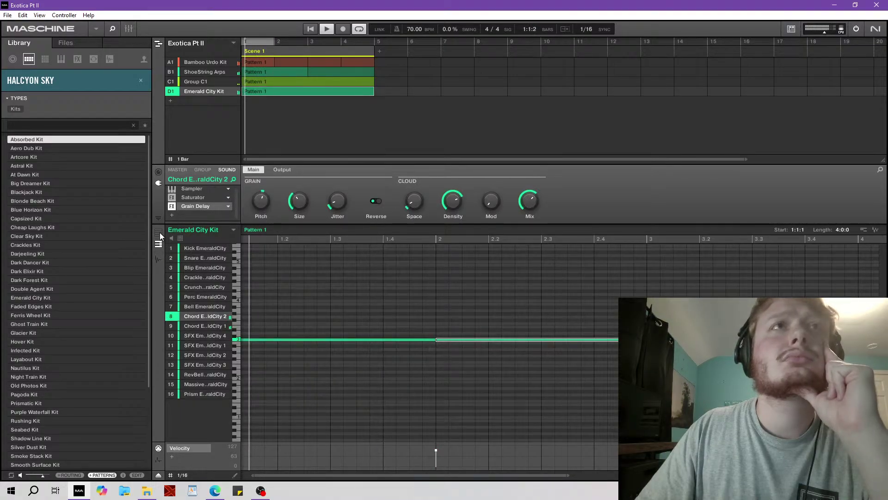
left_click(158, 233)
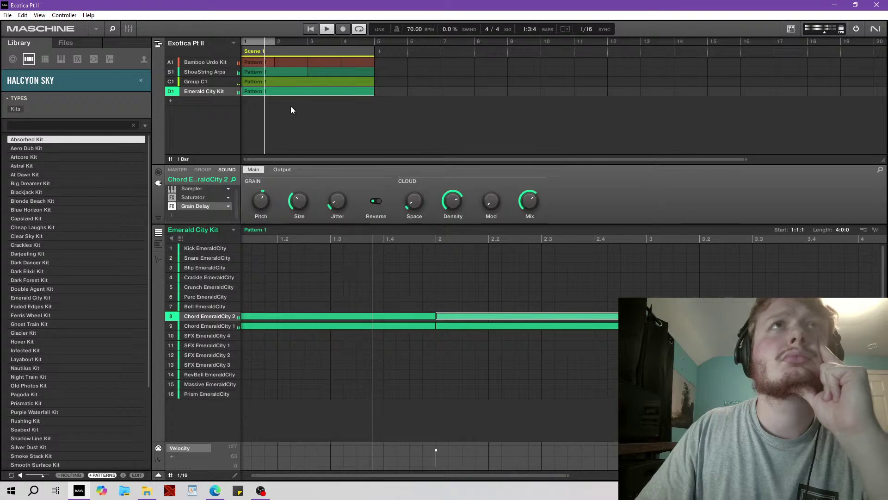
Stop playback and save the Exotica Pt II project.
mouse_move(224, 92)
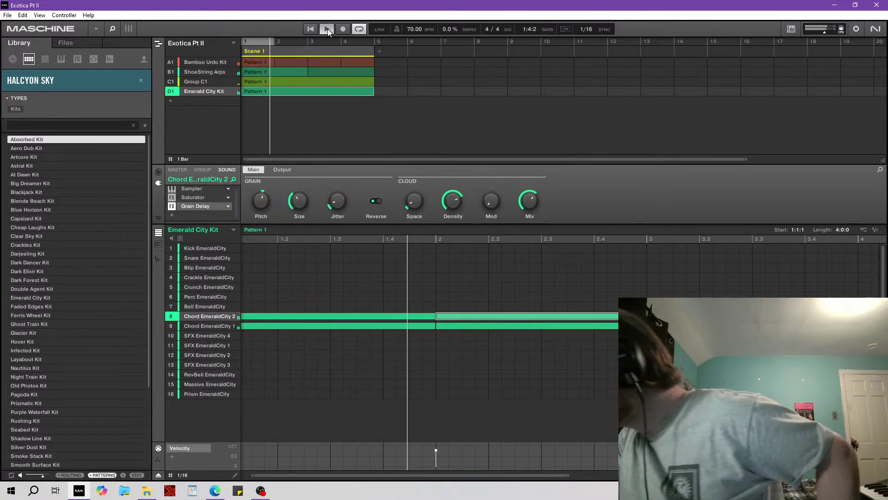
left_click(8, 15)
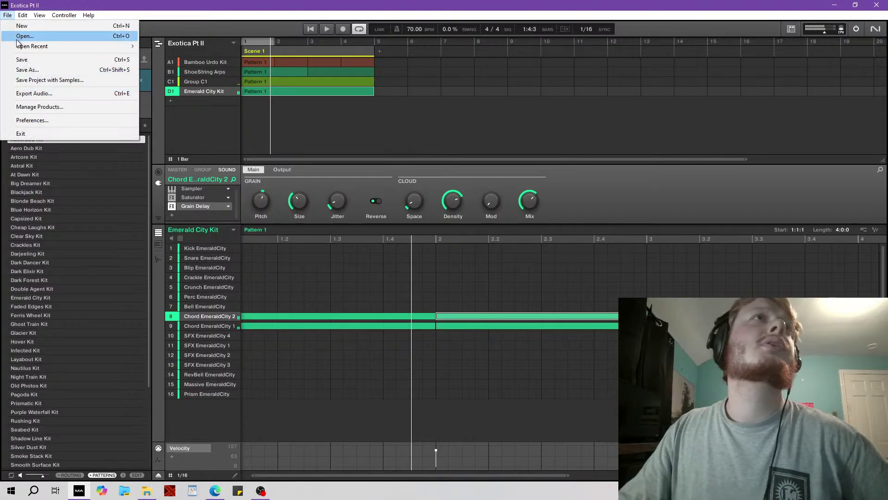
left_click(19, 59)
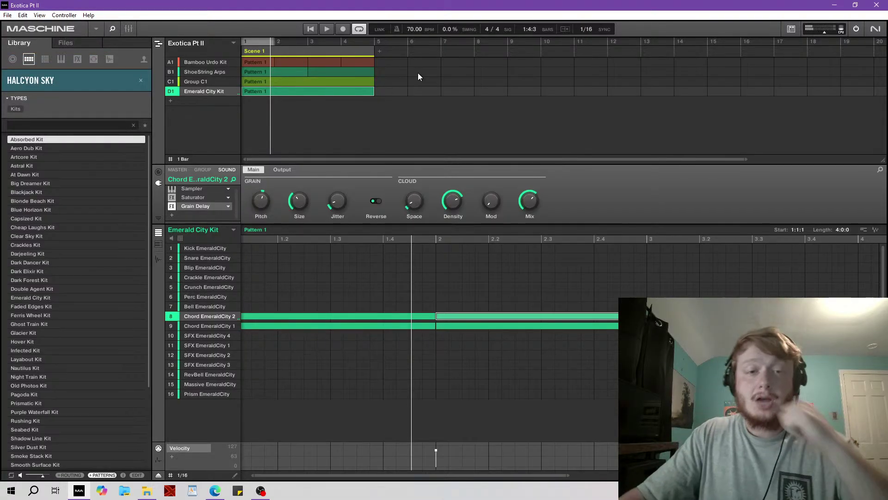